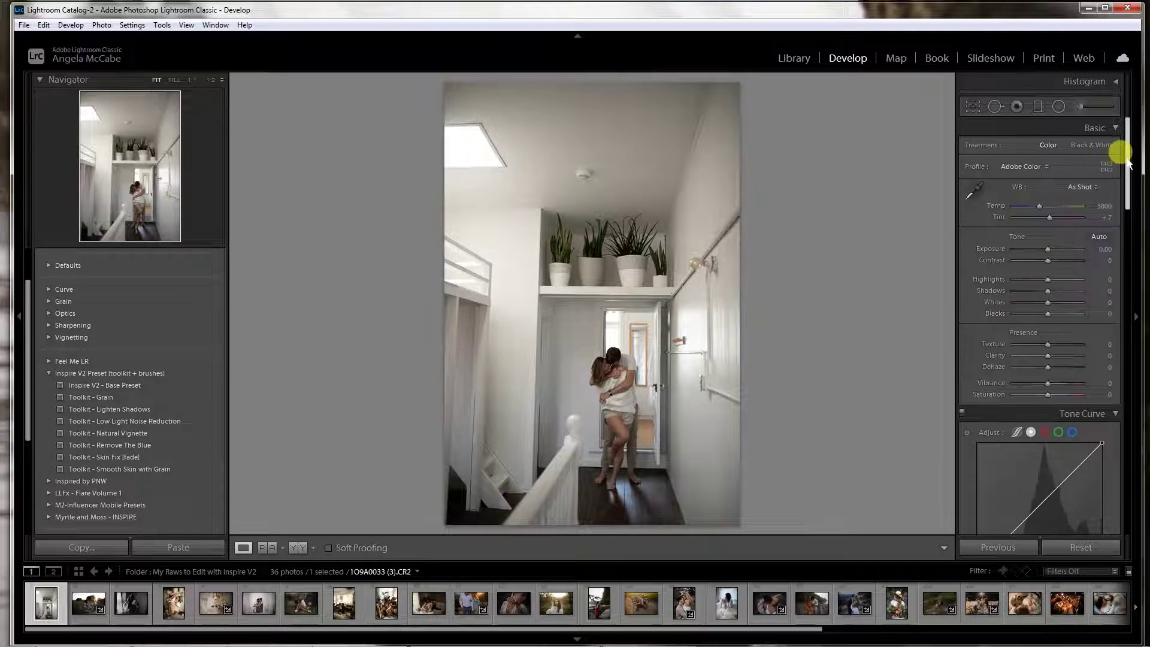
Look through the adjustment brush's list of effect presets, including the Myrtle & Moss brushes.
mouse_move(1128, 161)
mouse_down()
mouse_move(1125, 244)
mouse_move(1132, 147)
mouse_up()
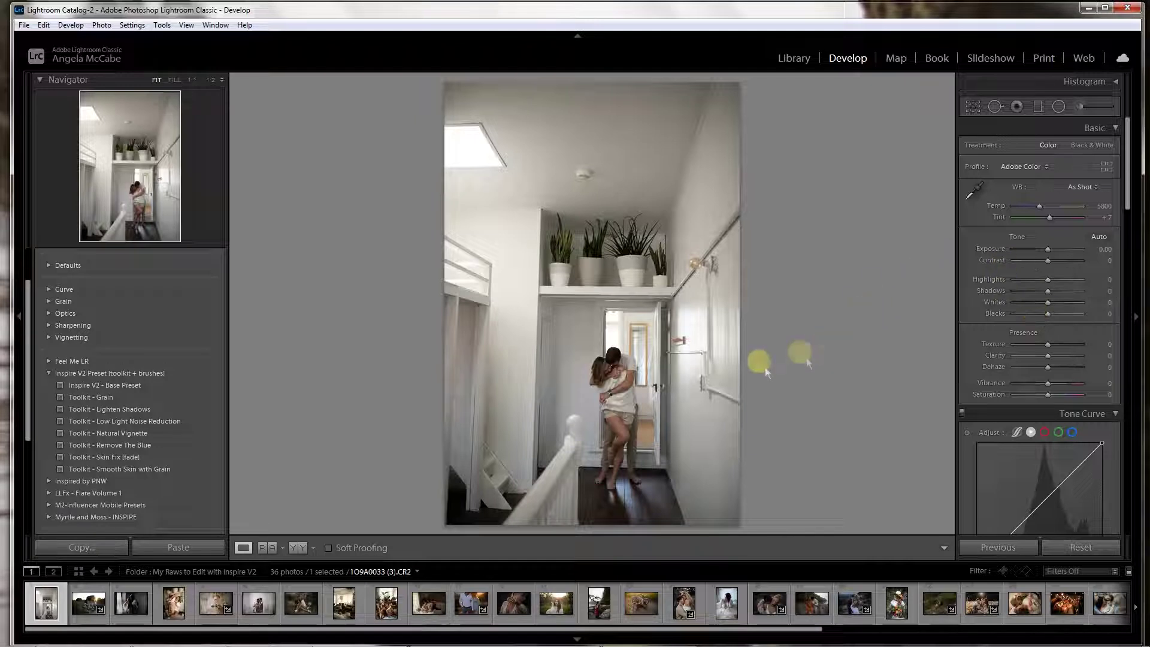
click(1062, 111)
click(1063, 149)
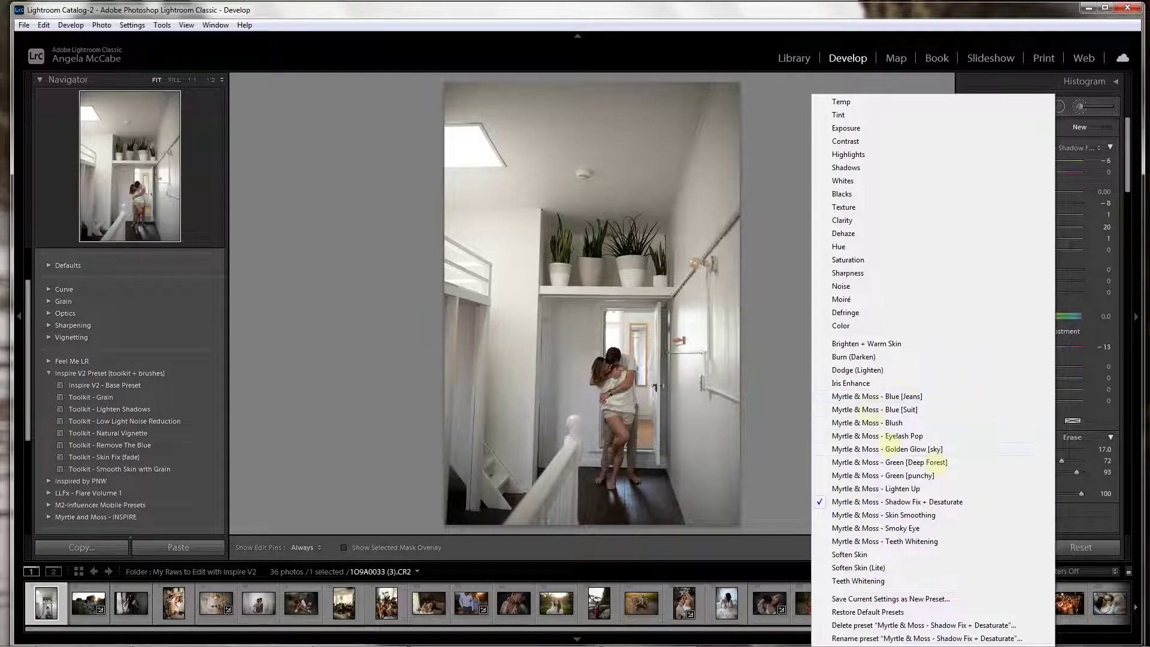
click(774, 406)
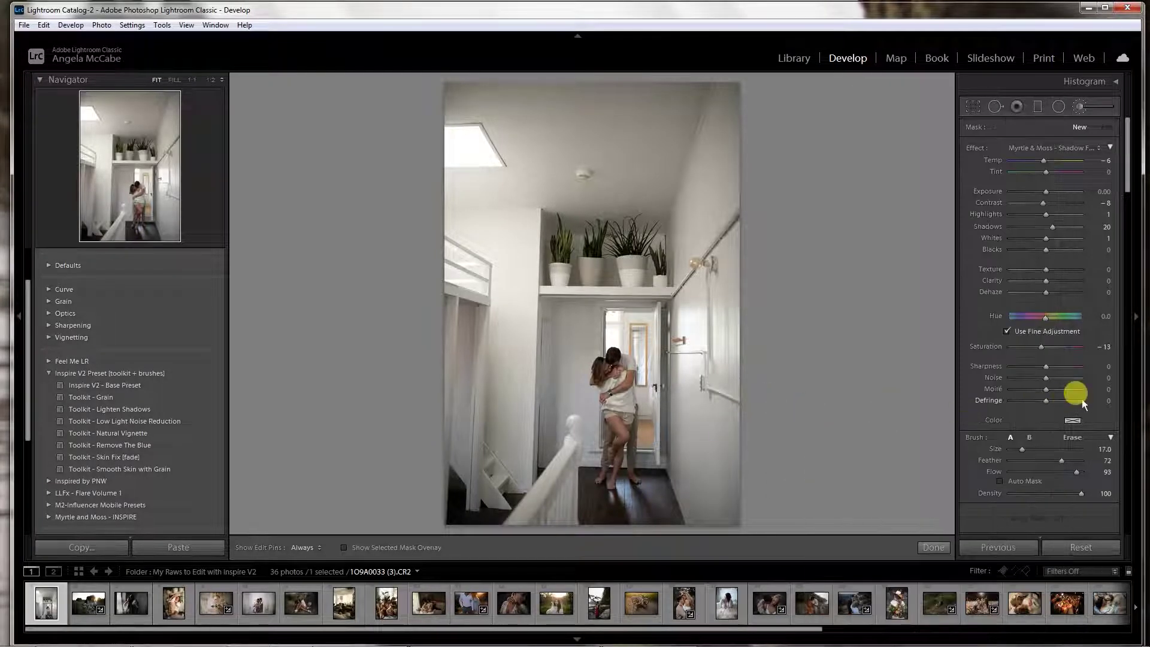
click(186, 604)
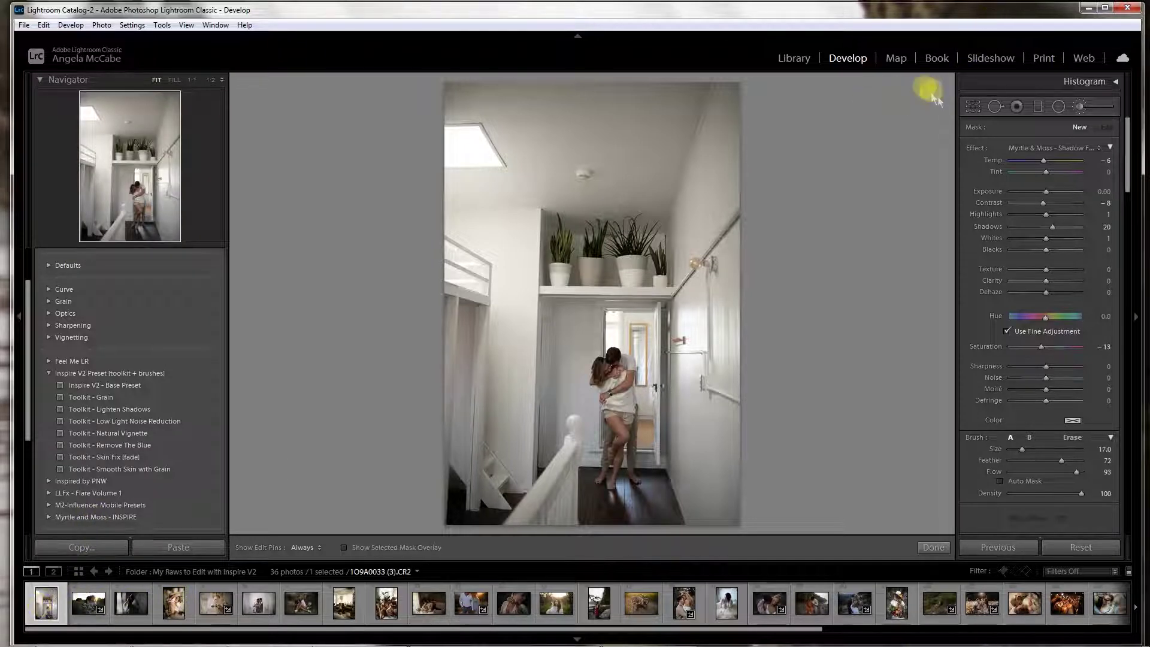
Straighten the white interior photo to an angle of -1.17 and crop in its left and top edges.
click(973, 106)
drag(821, 308, 798, 322)
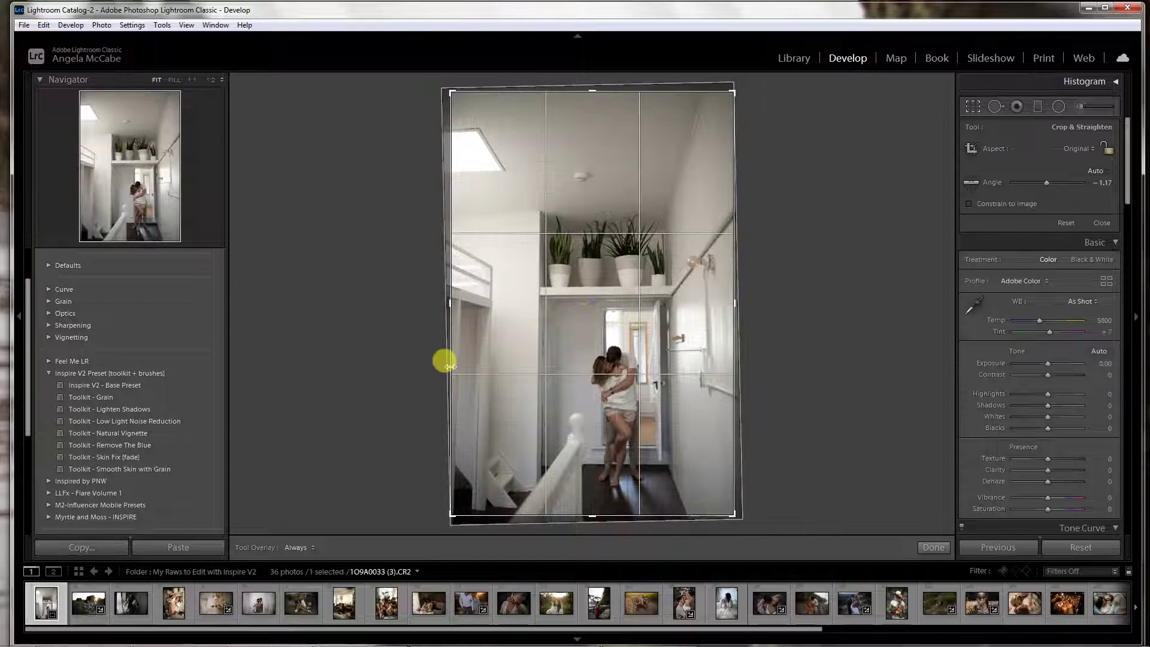
drag(450, 363, 465, 367)
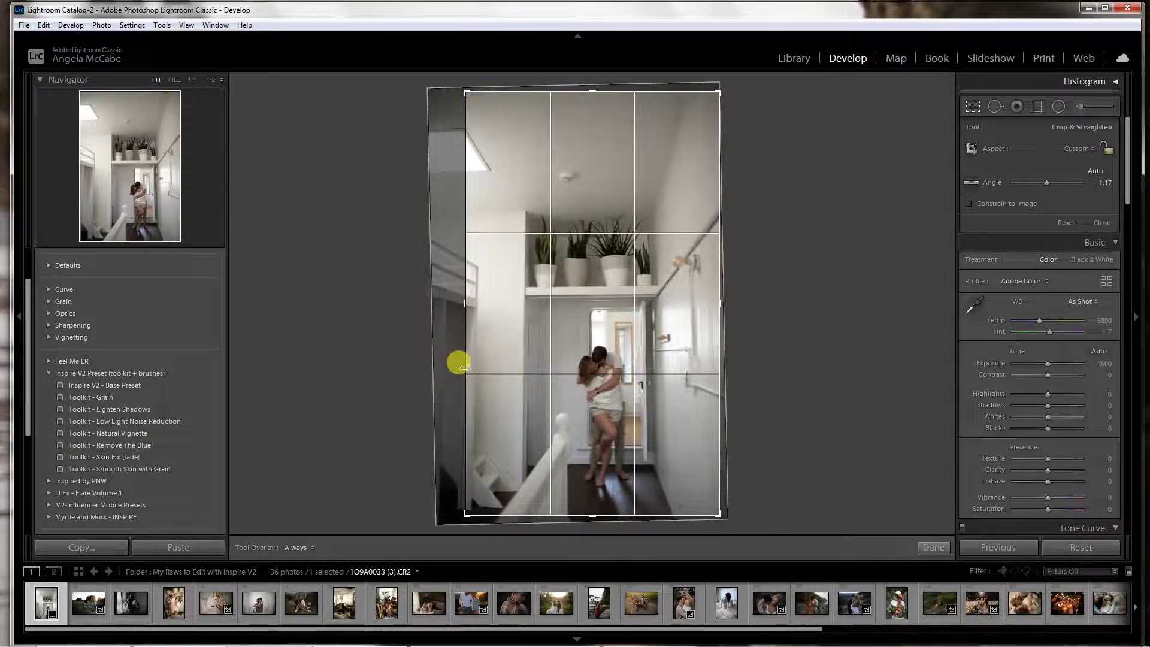
drag(592, 91, 592, 109)
key(Return)
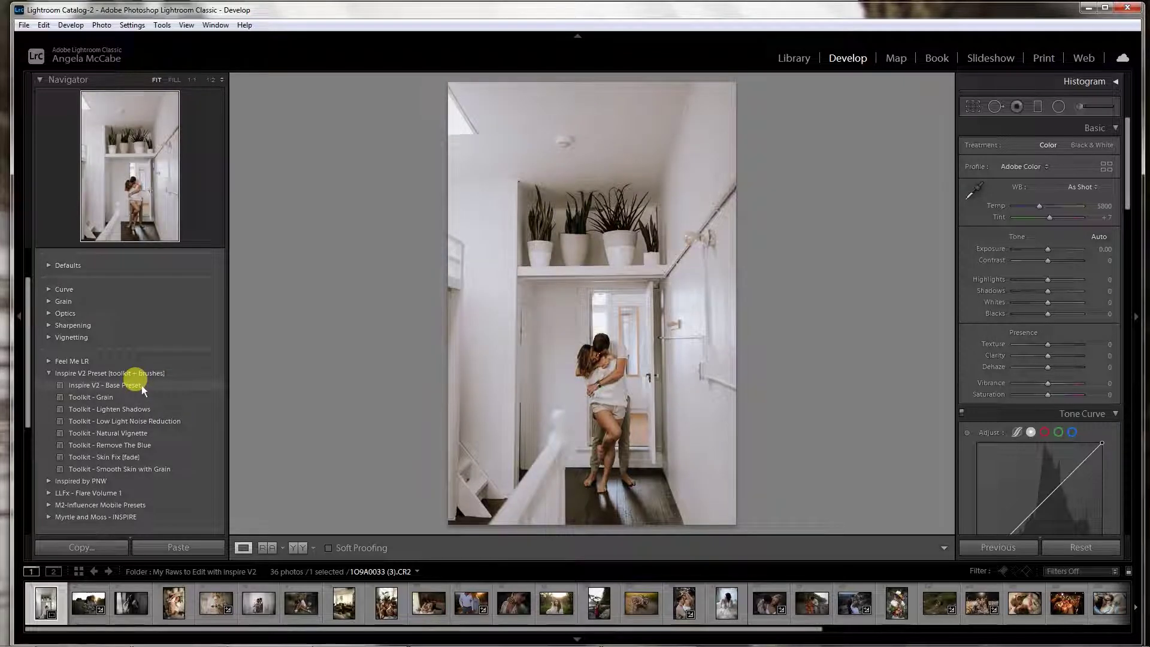
Apply the Inspire V2 - Base Preset to the interior photo and set its Contrast to -23.
click(141, 386)
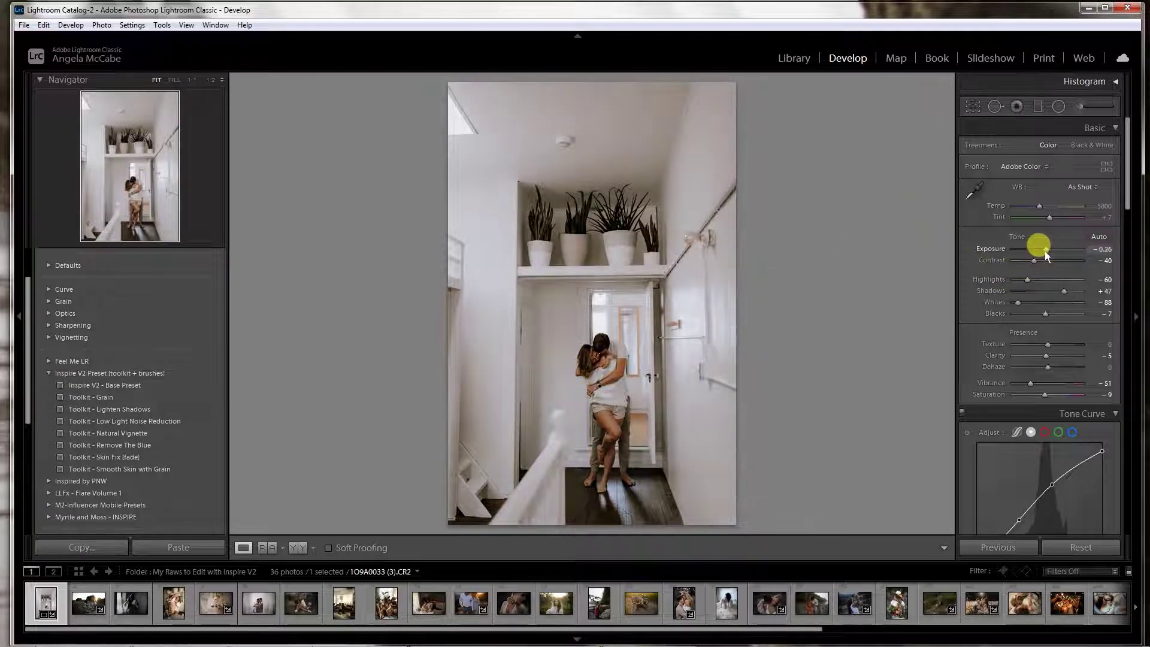
drag(1034, 262, 1039, 260)
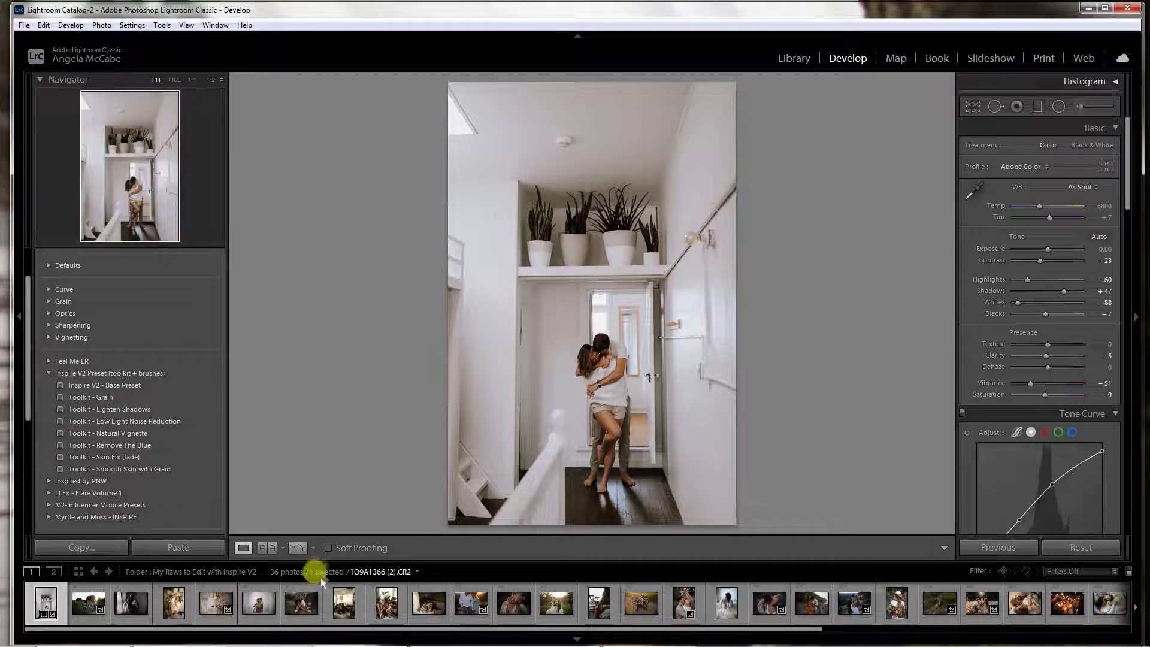
Open the dark sunset photo 1O9A0044.CR2 of the couple with the bouquet and raise its Exposure to +2.37.
click(83, 603)
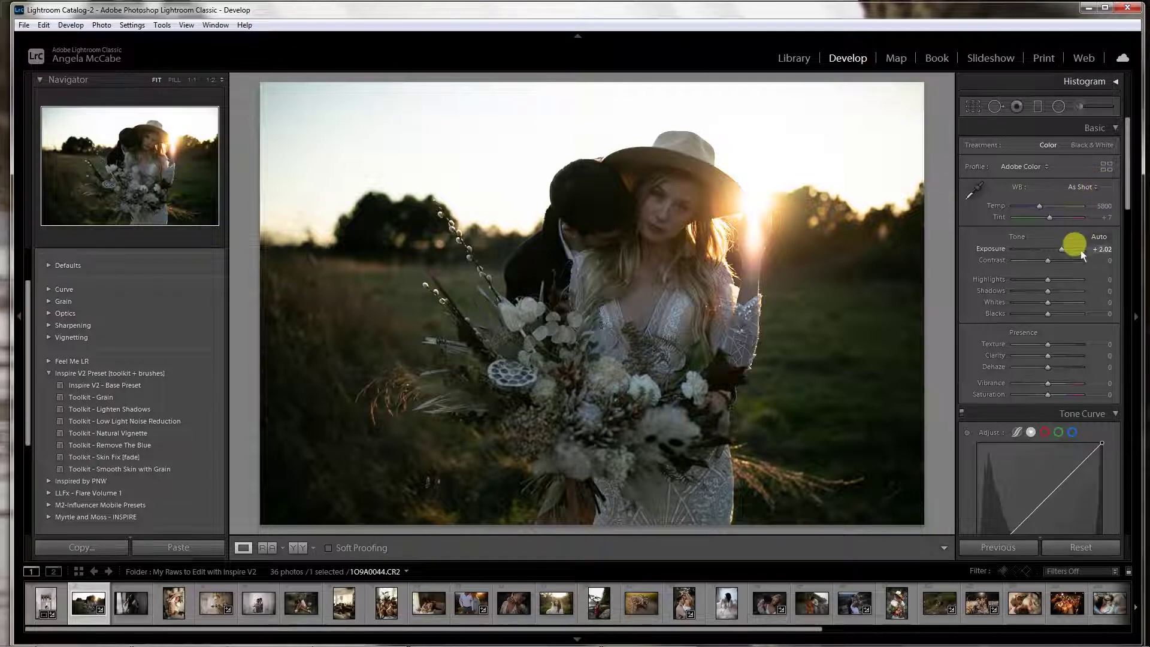
double_click(1062, 249)
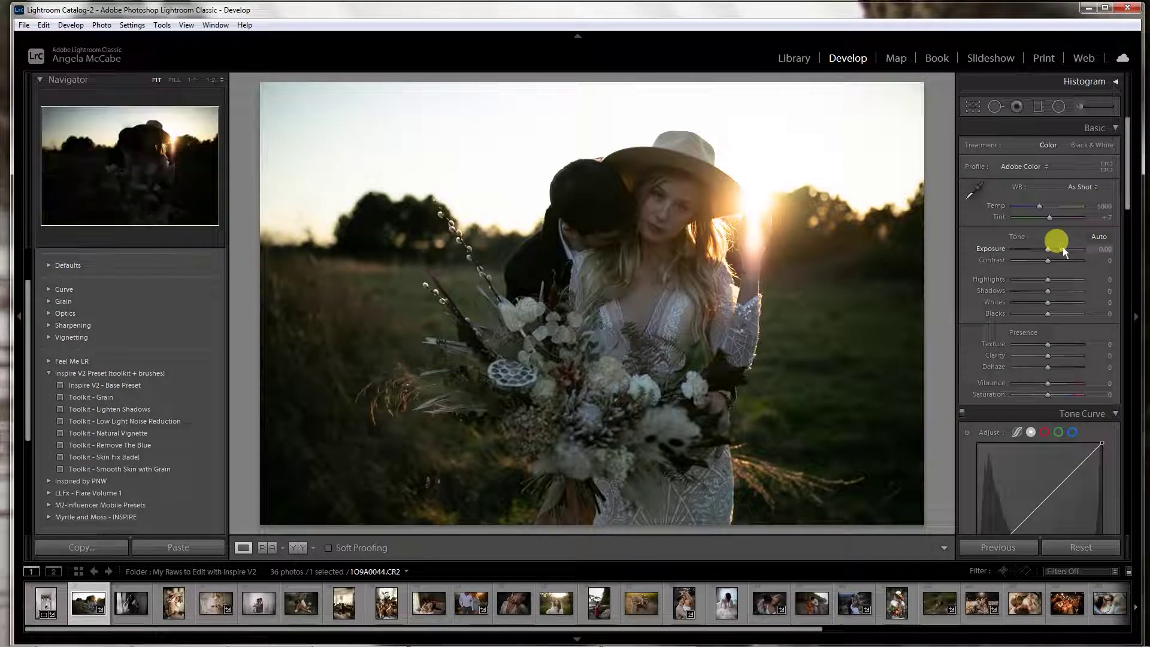
drag(1047, 248, 1064, 246)
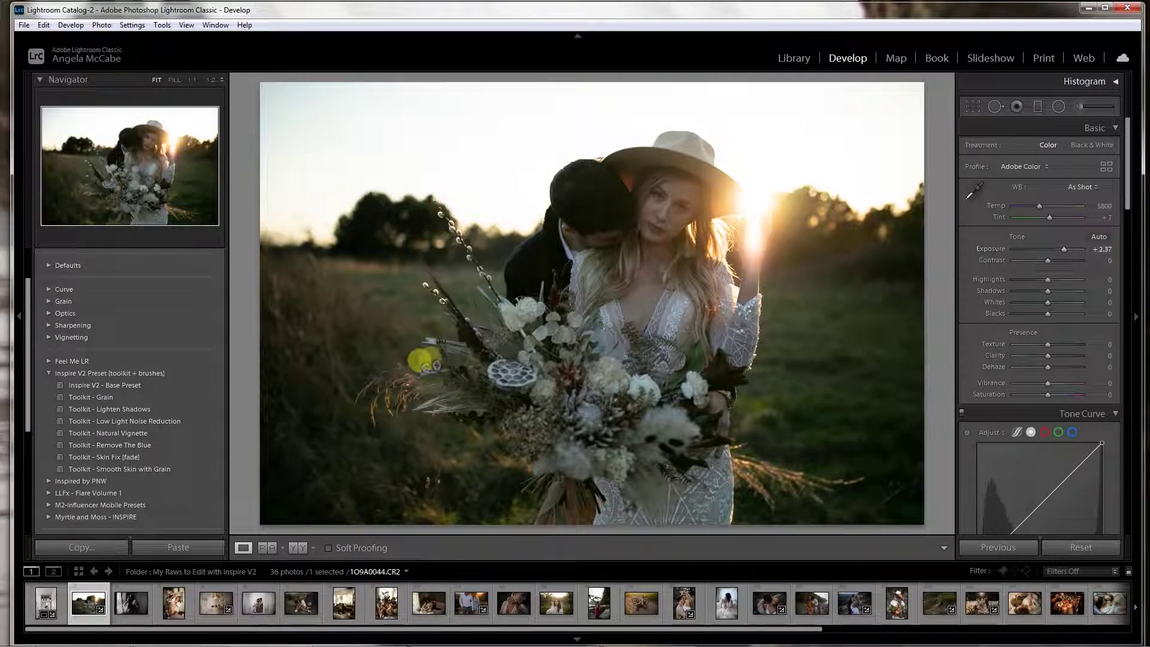
Apply the Inspire V2 - Base Preset to the sunset photo with Contrast +4, Temp 7789, Tint +50 and Exposure +1.93.
click(111, 385)
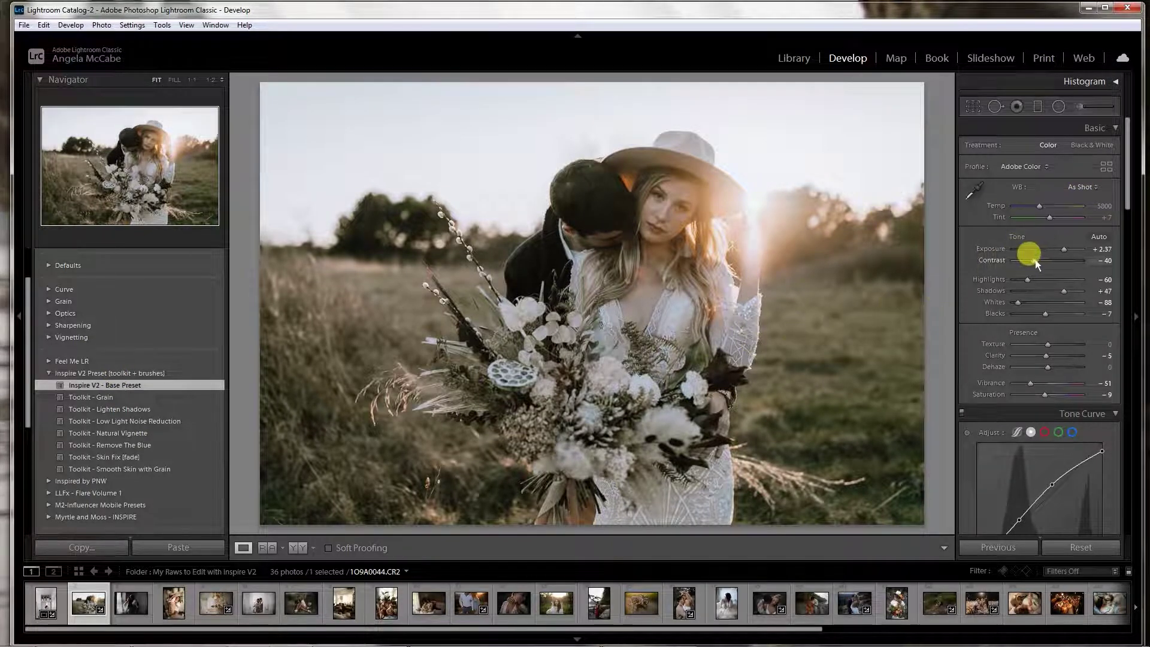
drag(1035, 260, 1046, 260)
drag(1040, 206, 1061, 220)
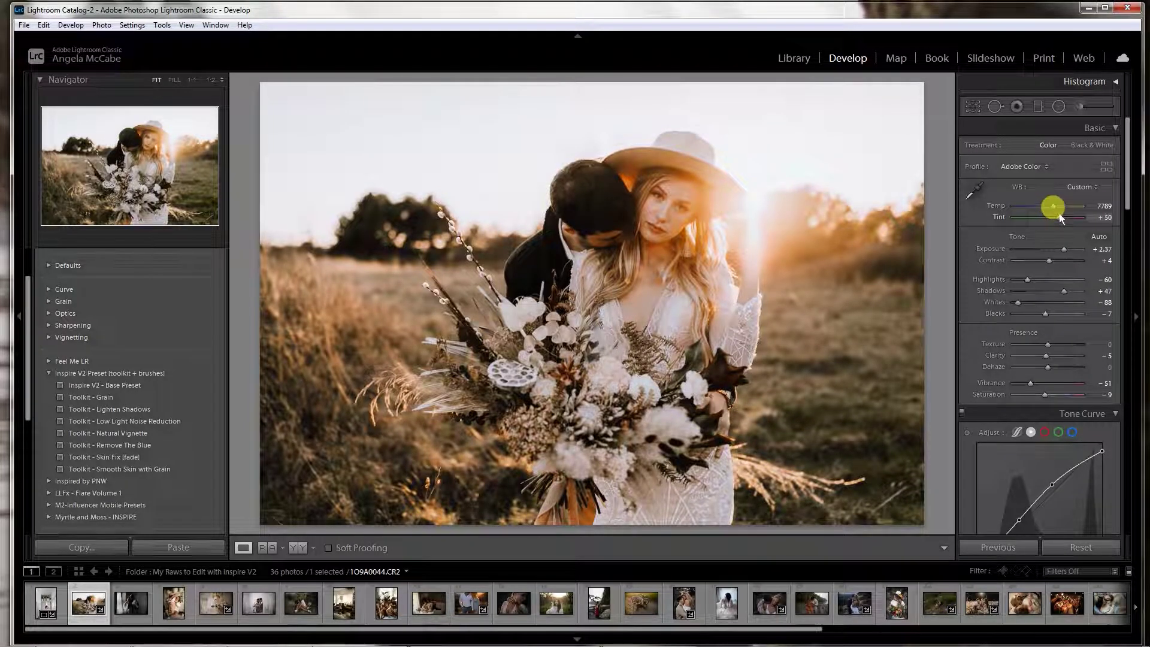
mouse_move(1065, 249)
mouse_down()
mouse_move(1061, 258)
mouse_move(1063, 248)
mouse_up()
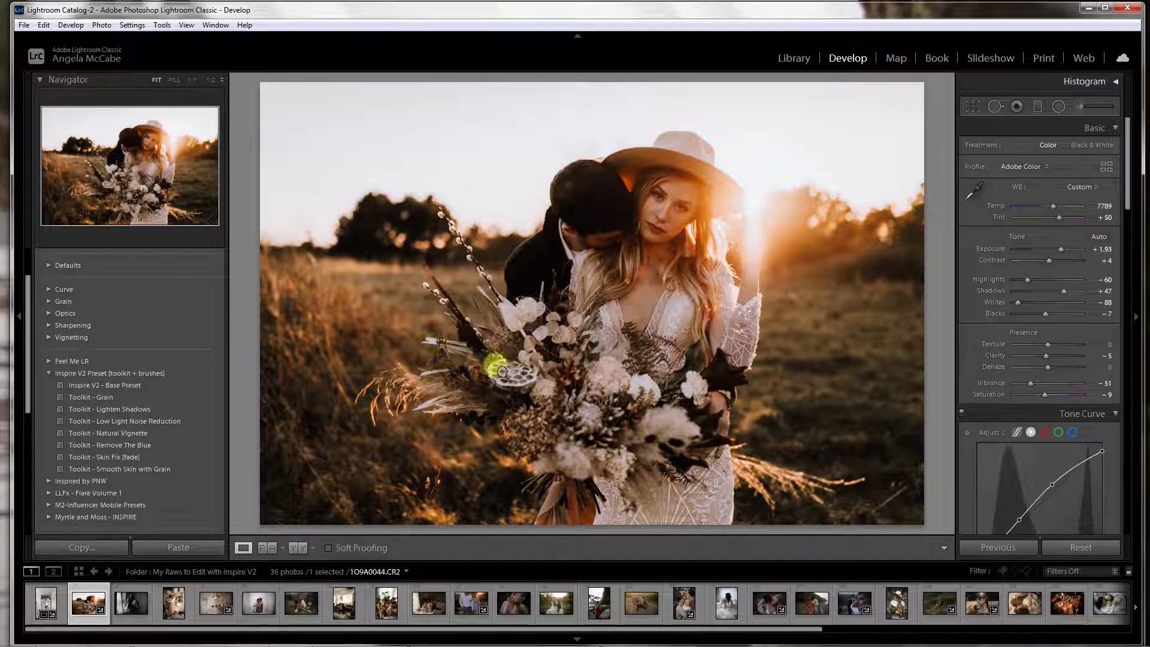
Compare the sunset photo before and after editing, and set Shadows to +53 and Dehaze to +9.
click(296, 554)
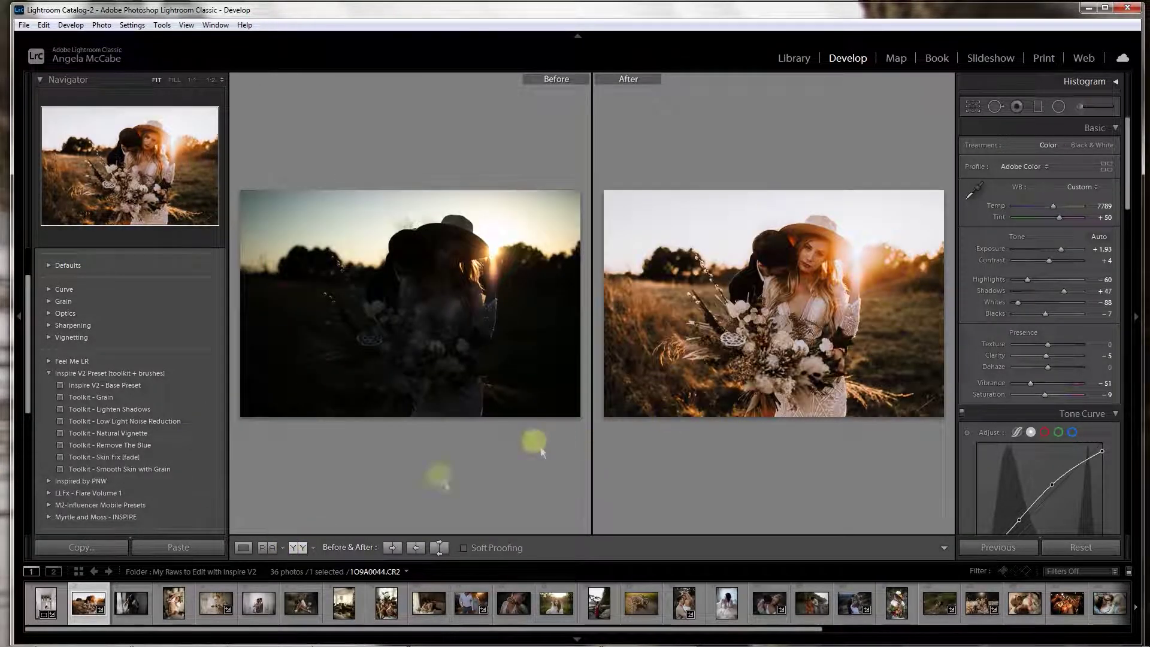
click(243, 548)
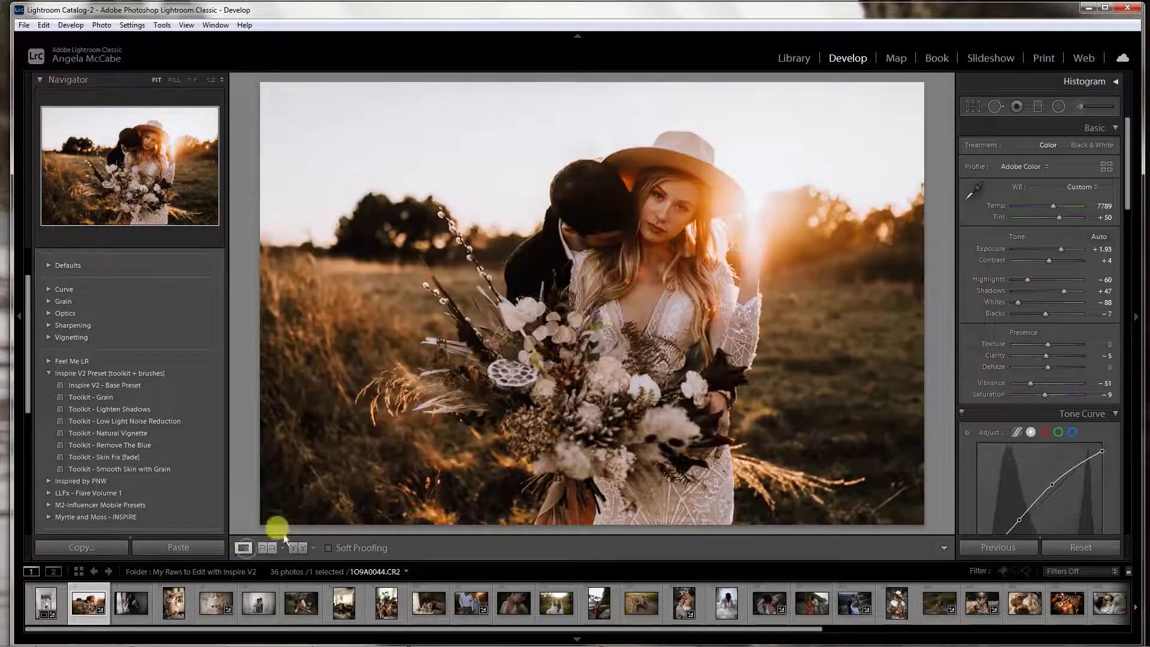
drag(1065, 290, 1067, 290)
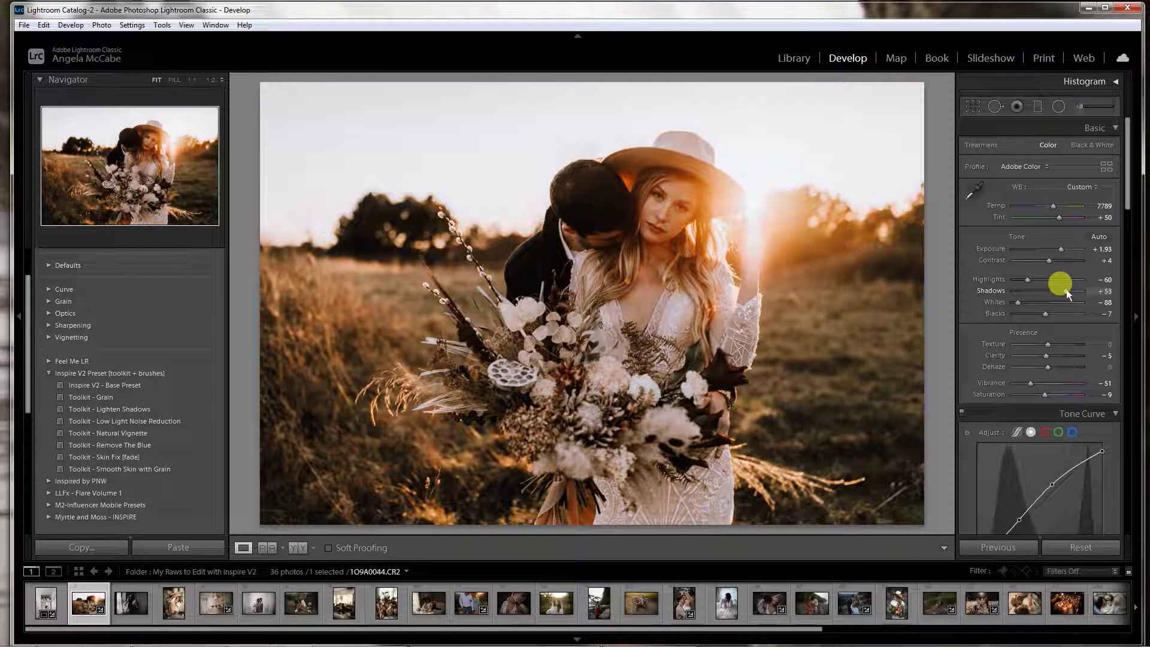
click(1059, 363)
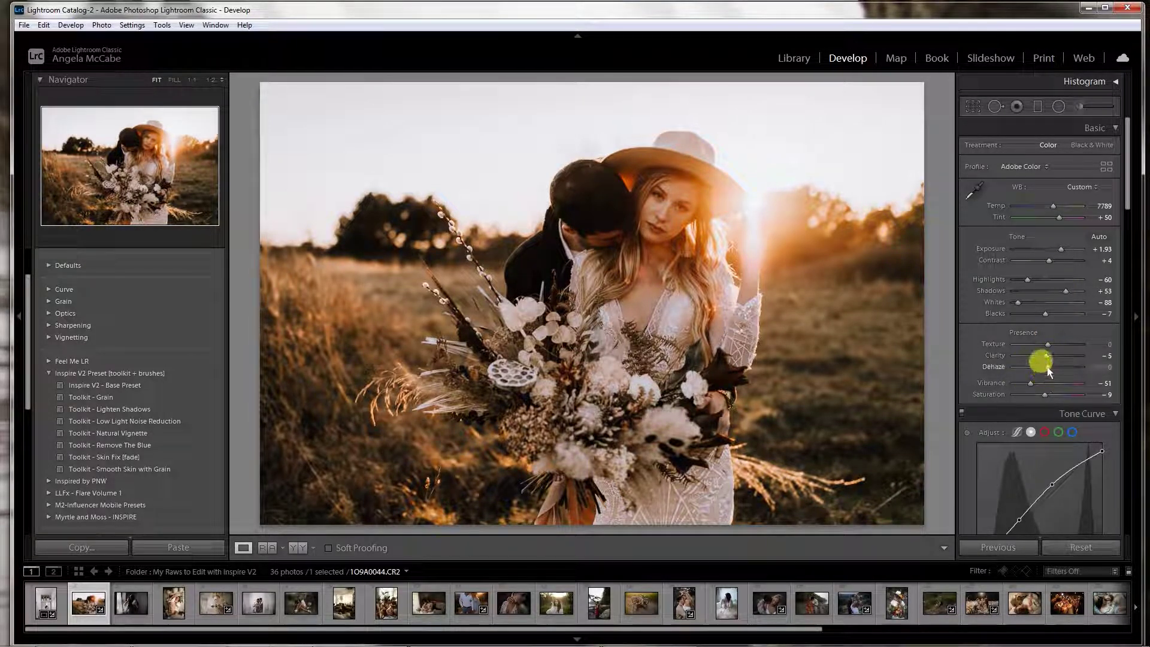
drag(1047, 366, 1048, 366)
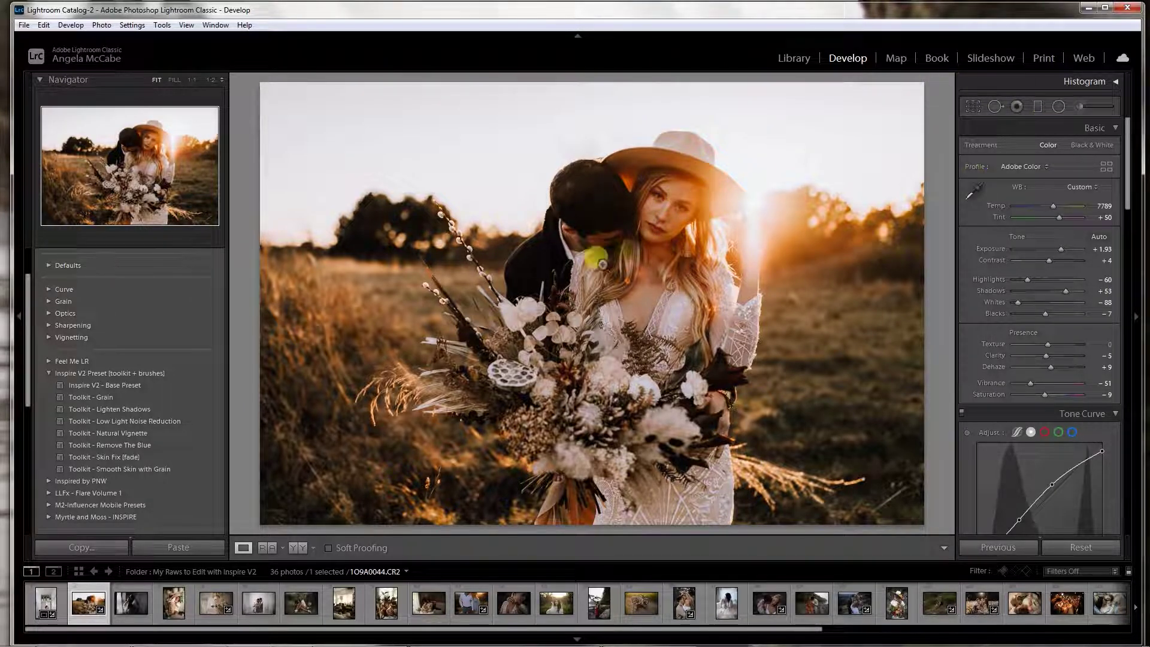
Paint over the woman's face with the adjustment brush using the Myrtle & Moss - Lighten Up effect.
click(1078, 106)
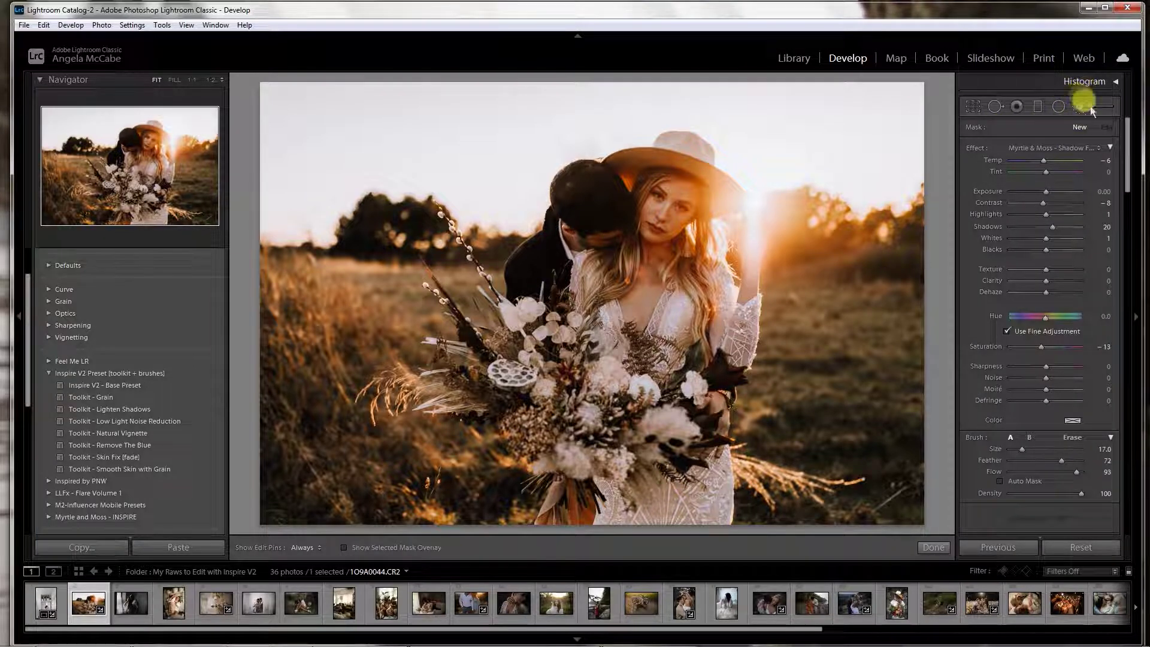
click(1069, 149)
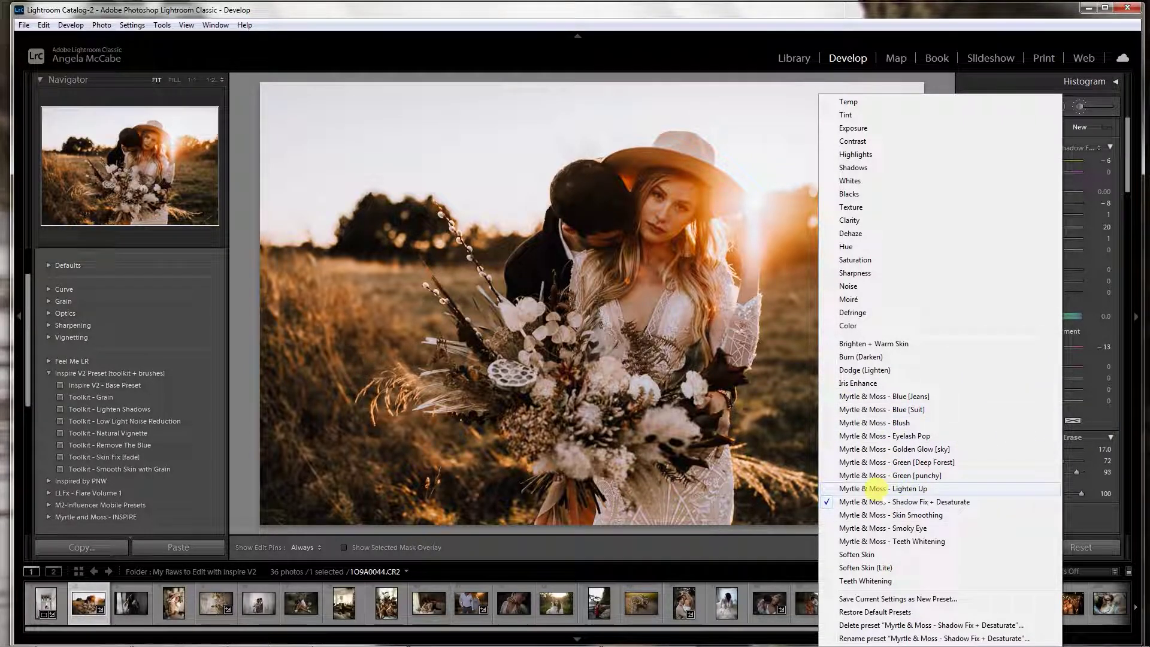
click(905, 486)
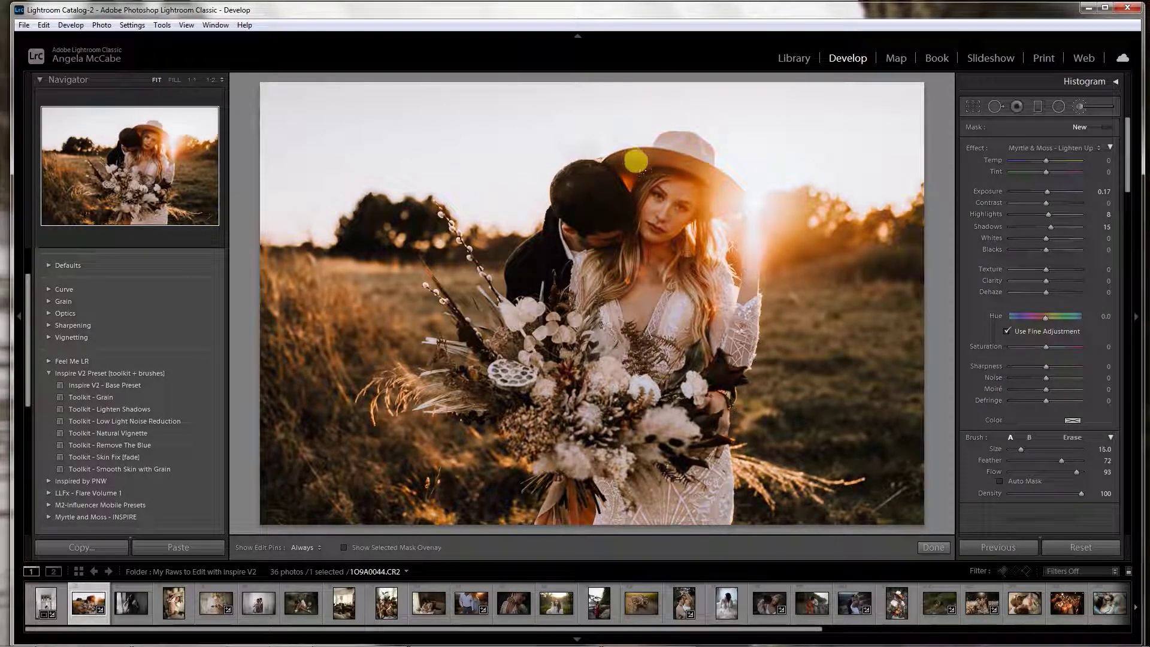
mouse_move(632, 145)
mouse_down()
mouse_move(608, 182)
mouse_move(629, 187)
mouse_move(655, 163)
mouse_up()
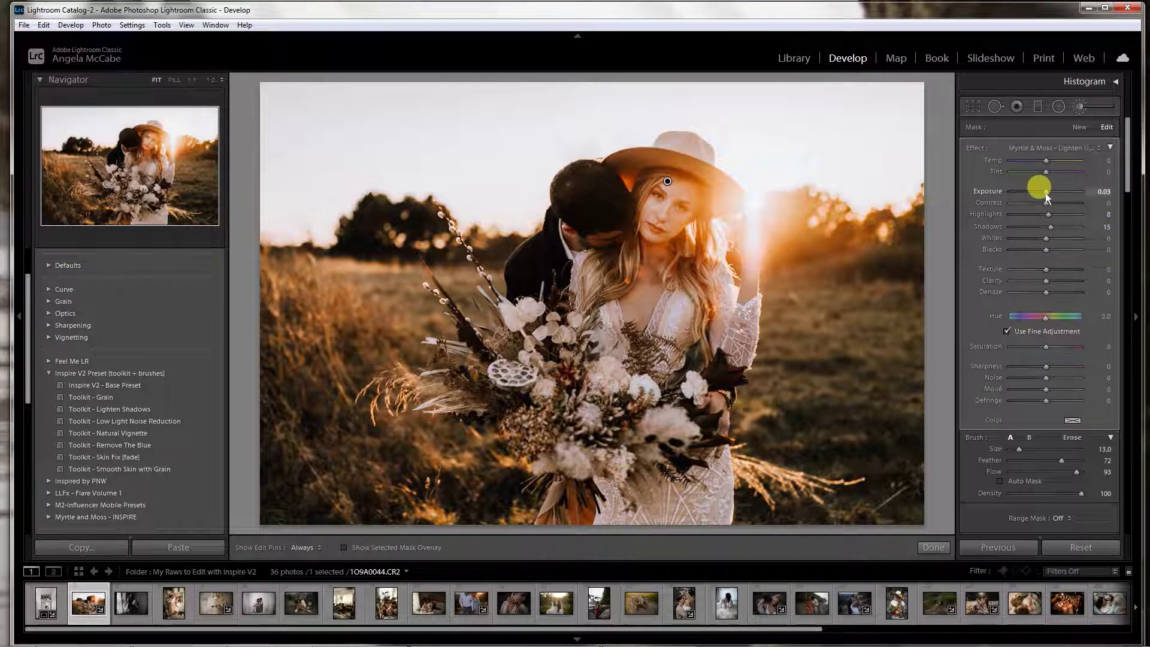
Reduce the face brush adjustment to Exposure 0.03 and Shadows 4, check it with the edit pin hidden, and finish the brush edit.
drag(1053, 228, 1050, 228)
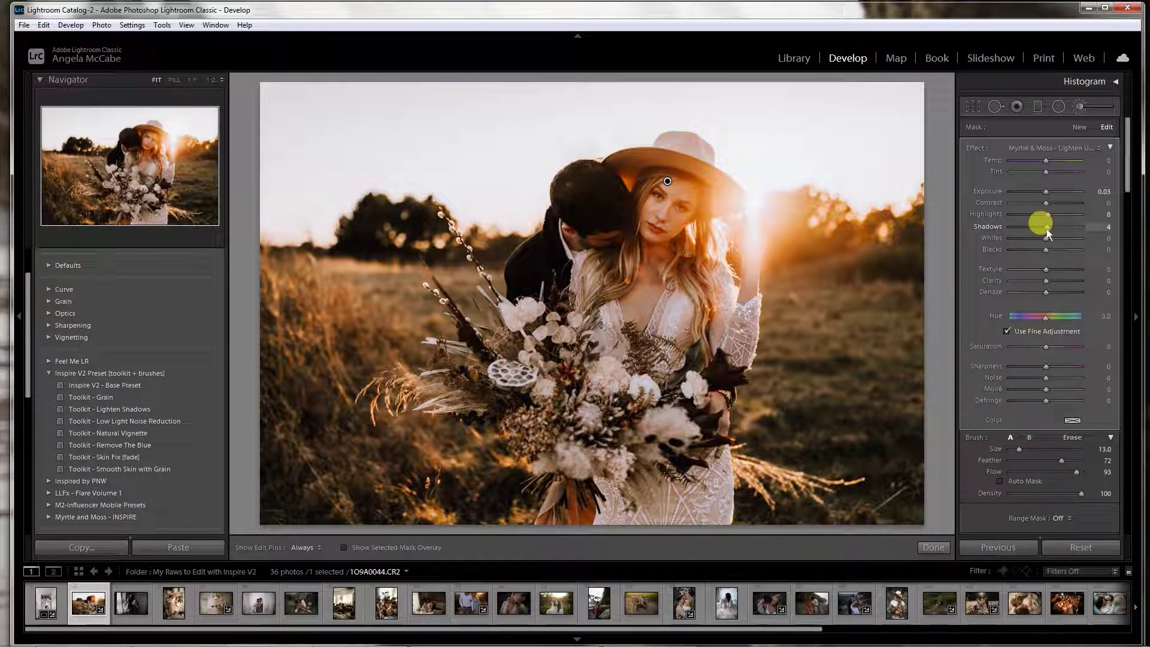
key(h)
key(h)
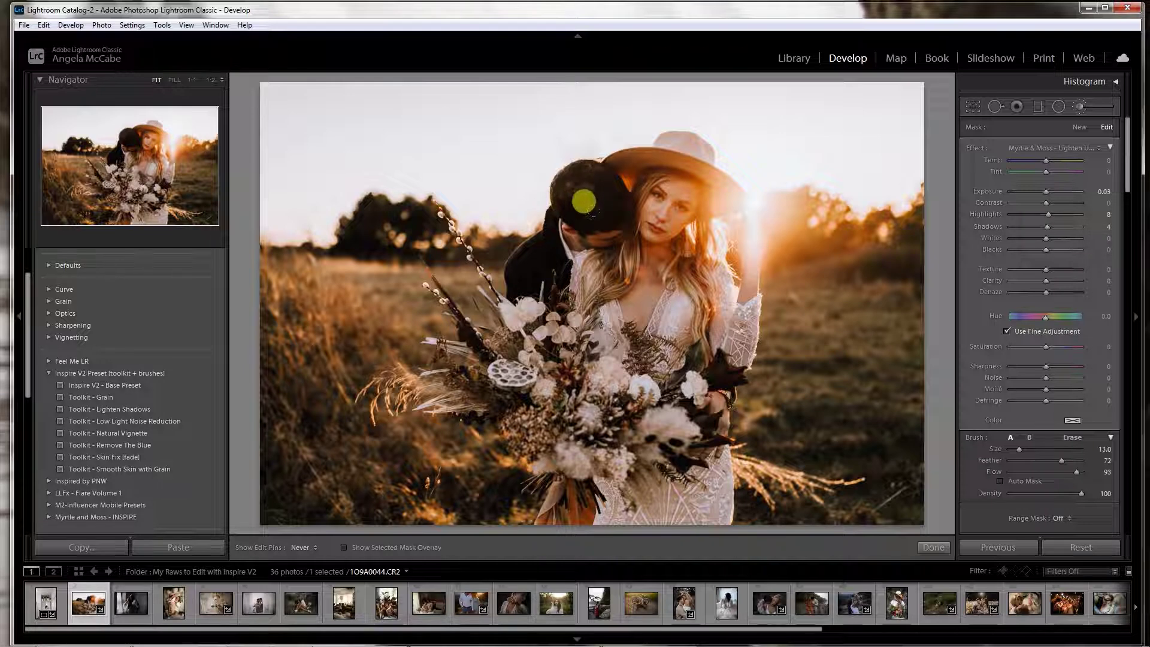
click(934, 547)
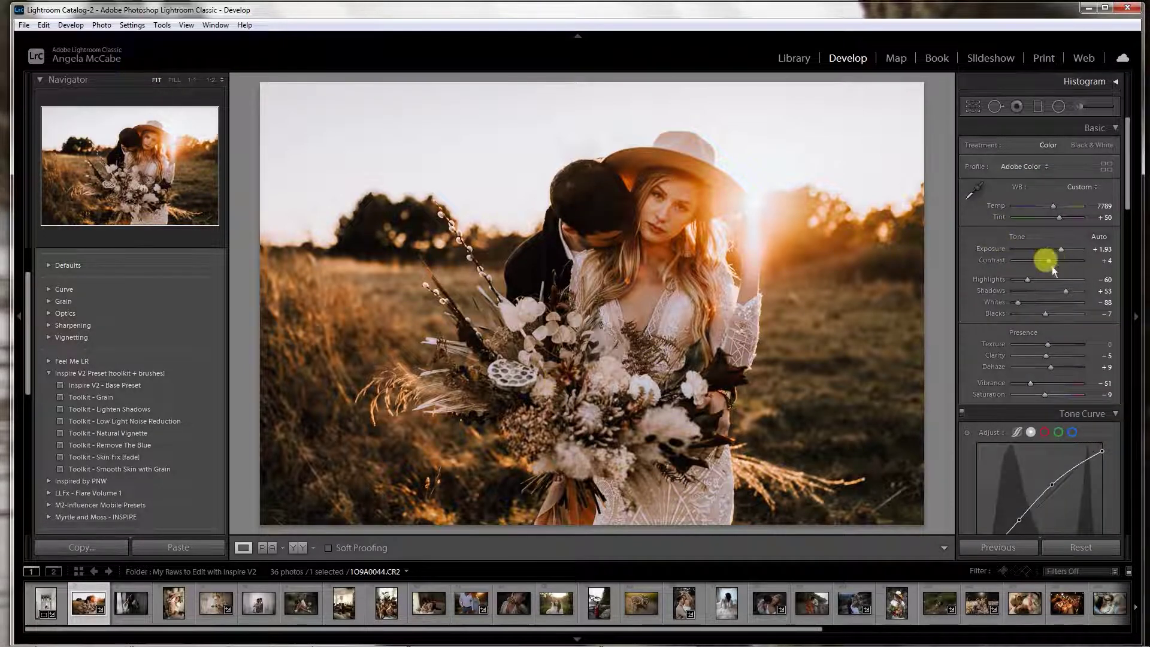
Lower the sunset photo's Exposure to +1.84 and apply the Toolkit - Natural Vignette preset.
drag(1063, 250, 1062, 251)
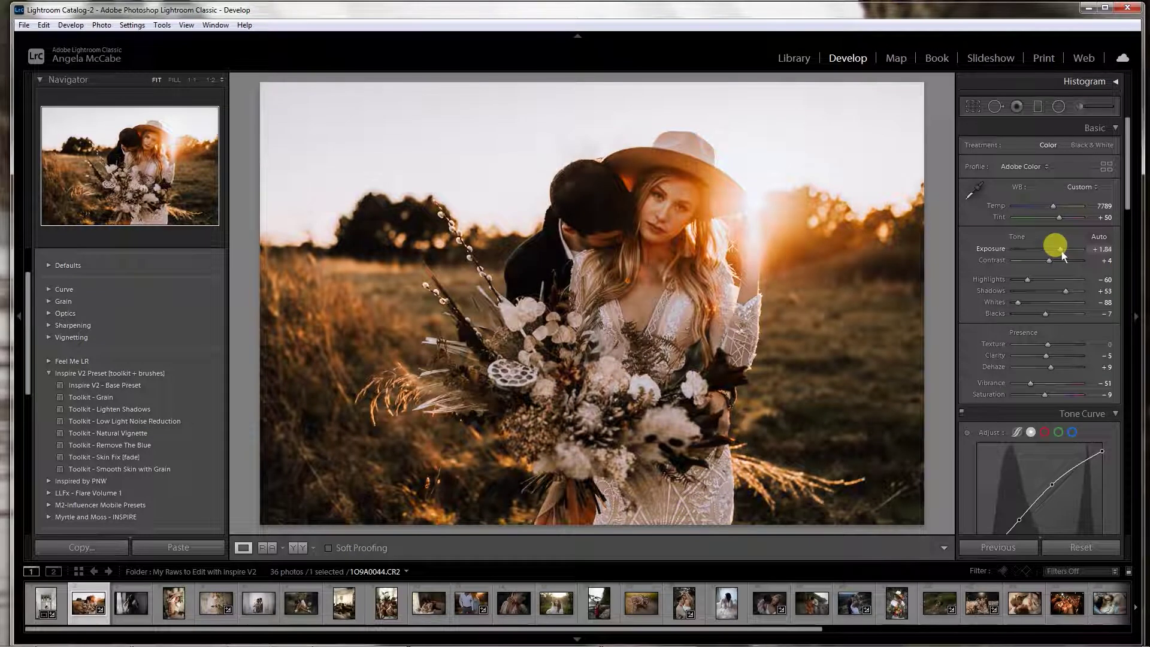
click(149, 436)
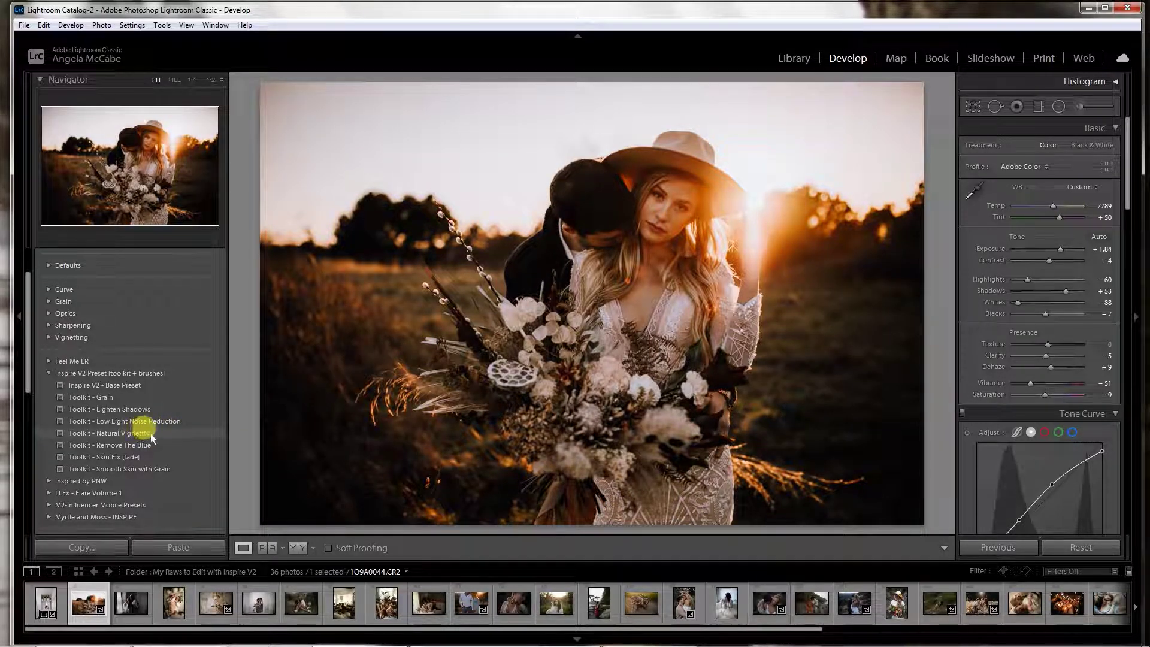
click(139, 434)
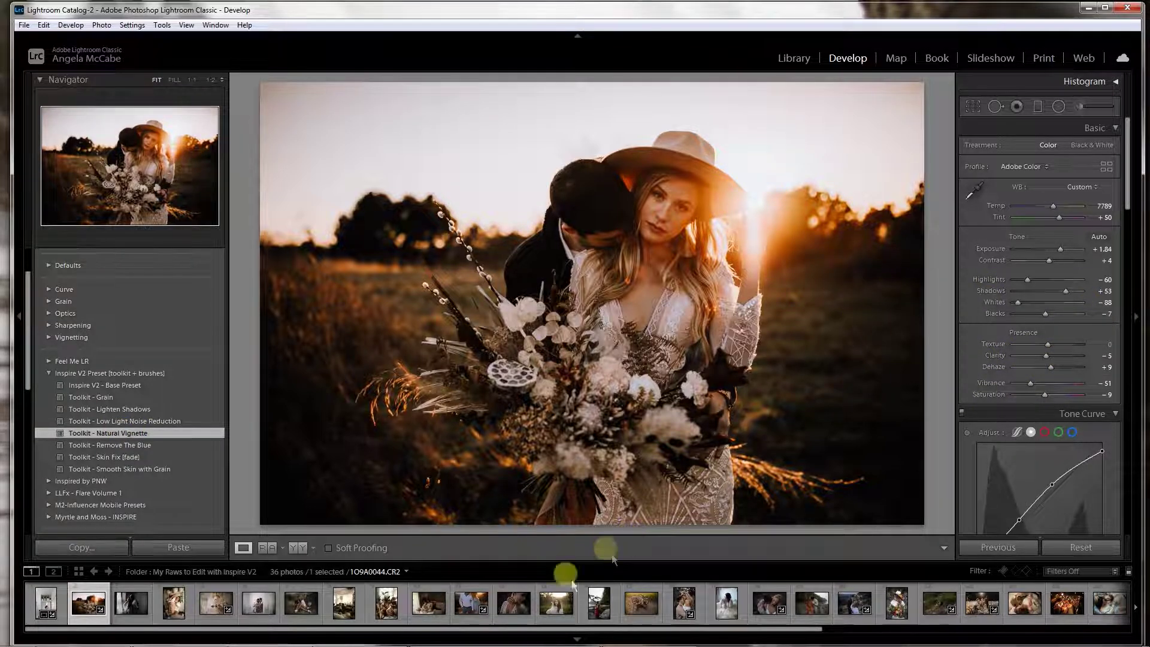
Open the maternity photo 1O9A0105.CR2 and apply the Inspire V2 - Base Preset.
click(131, 603)
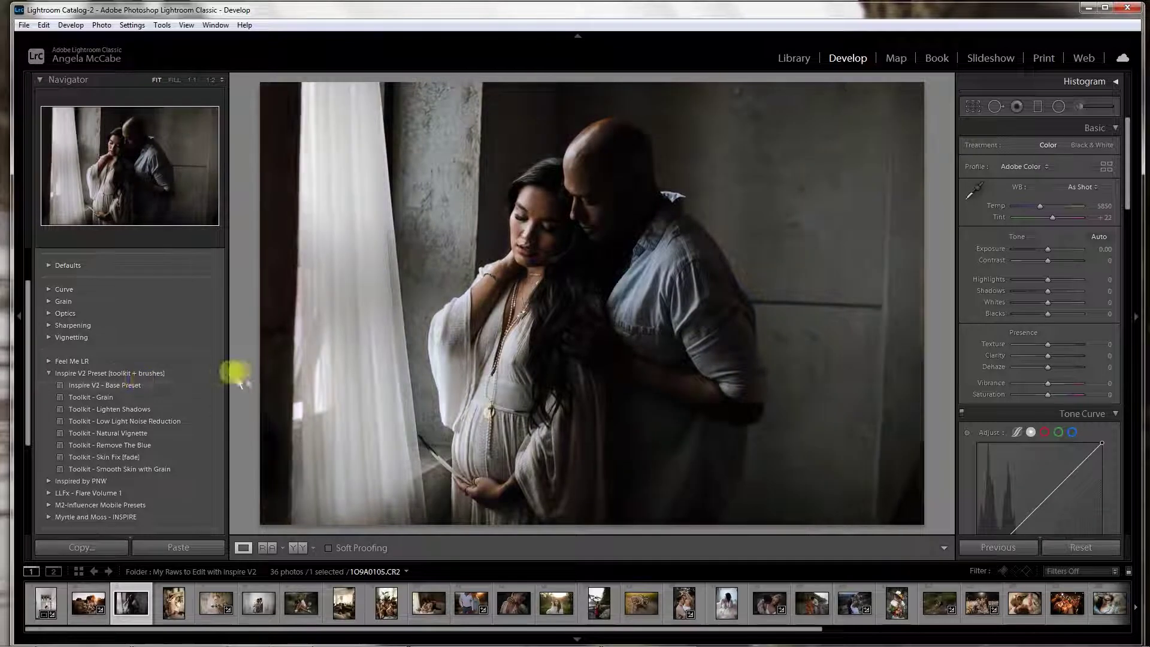
click(130, 385)
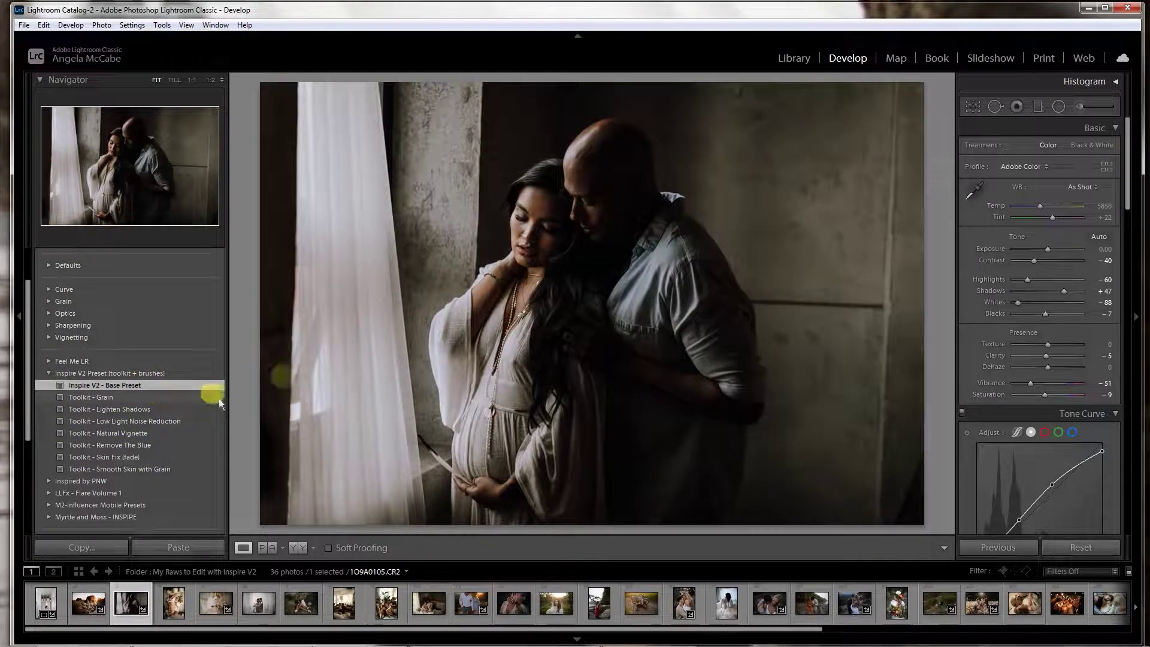
Adjust the maternity photo to Shadows +84, Temp 7088, Tint +29, Contrast -32 and Exposure -0.18.
drag(1064, 291, 1072, 289)
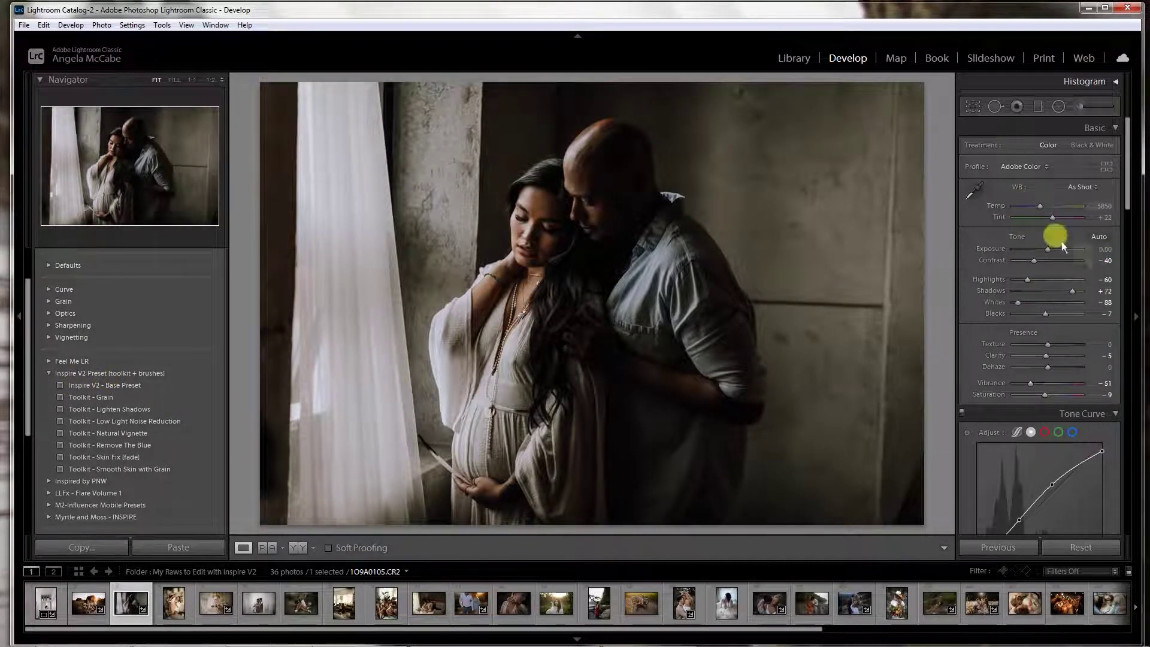
drag(1041, 206, 1055, 223)
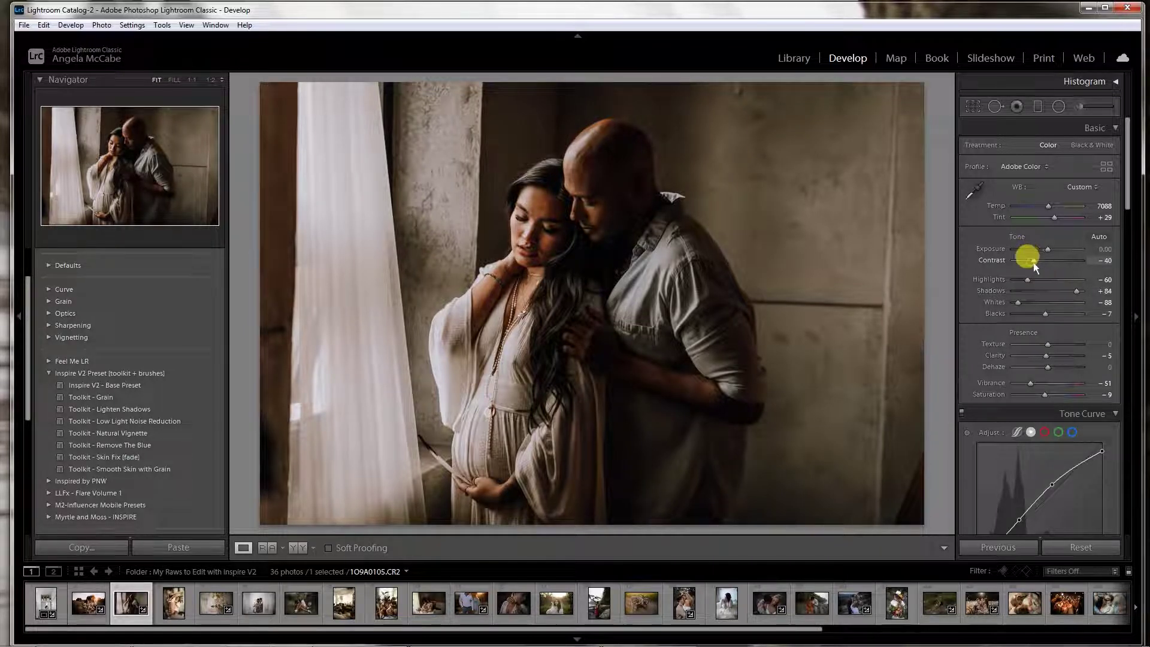
drag(1048, 247, 1049, 247)
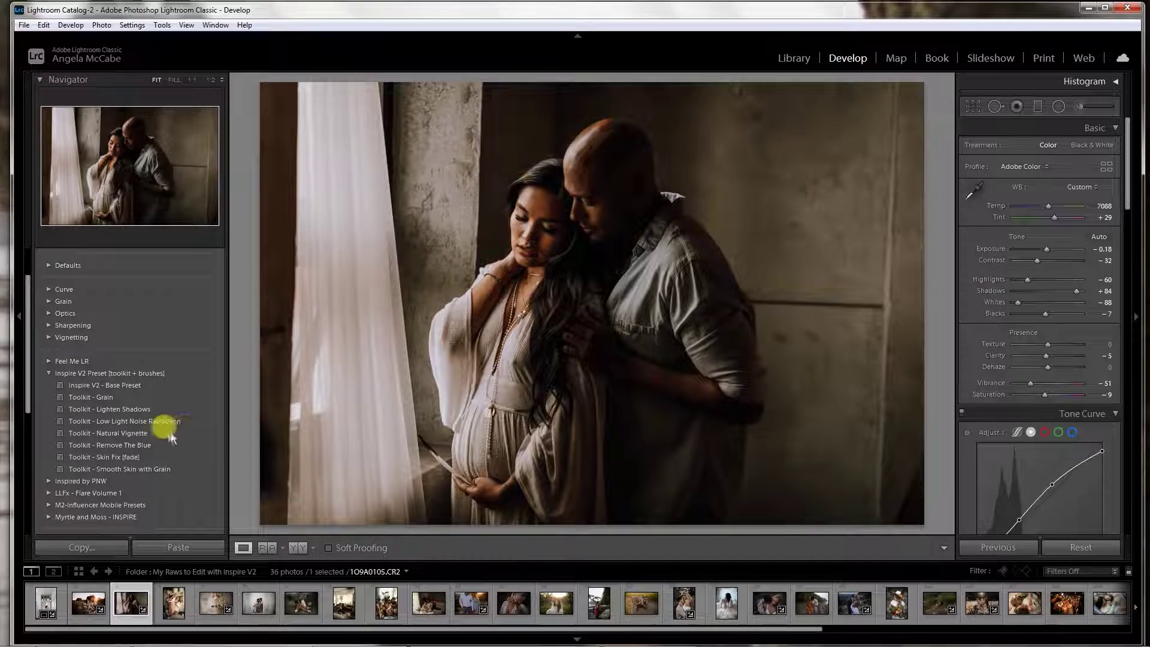
Apply the Toolkit - Natural Vignette preset to the maternity photo and set the Myrtle & Moss - Lighten Up brush's Shadows to 11.
click(137, 433)
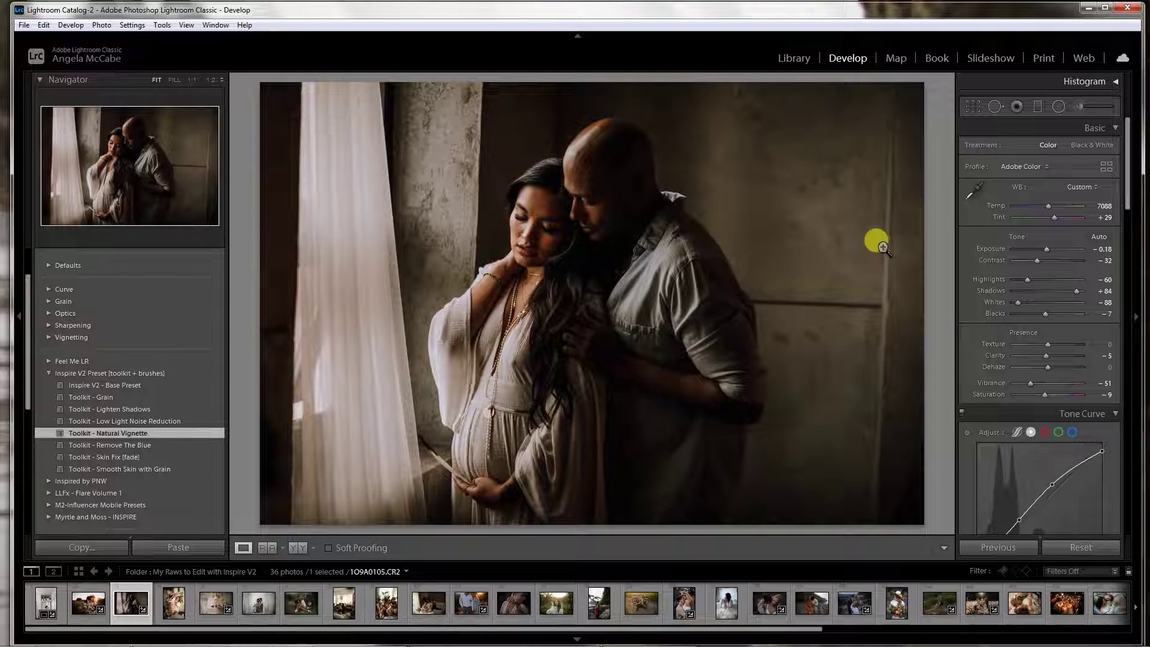
click(1079, 107)
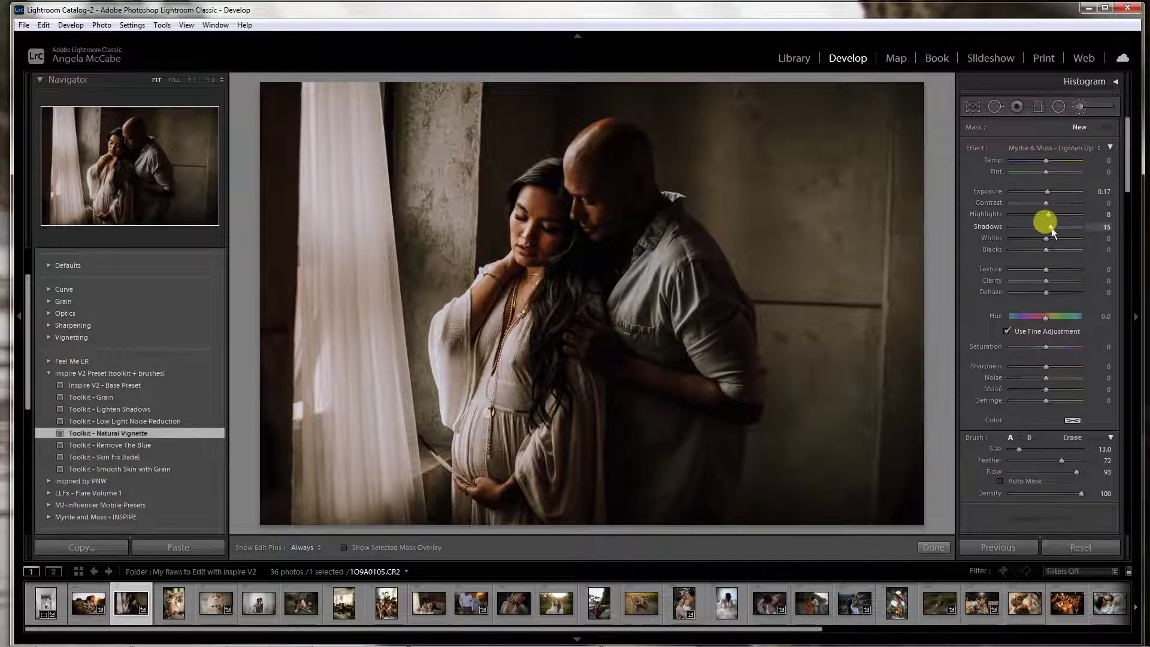
drag(1053, 232, 1050, 232)
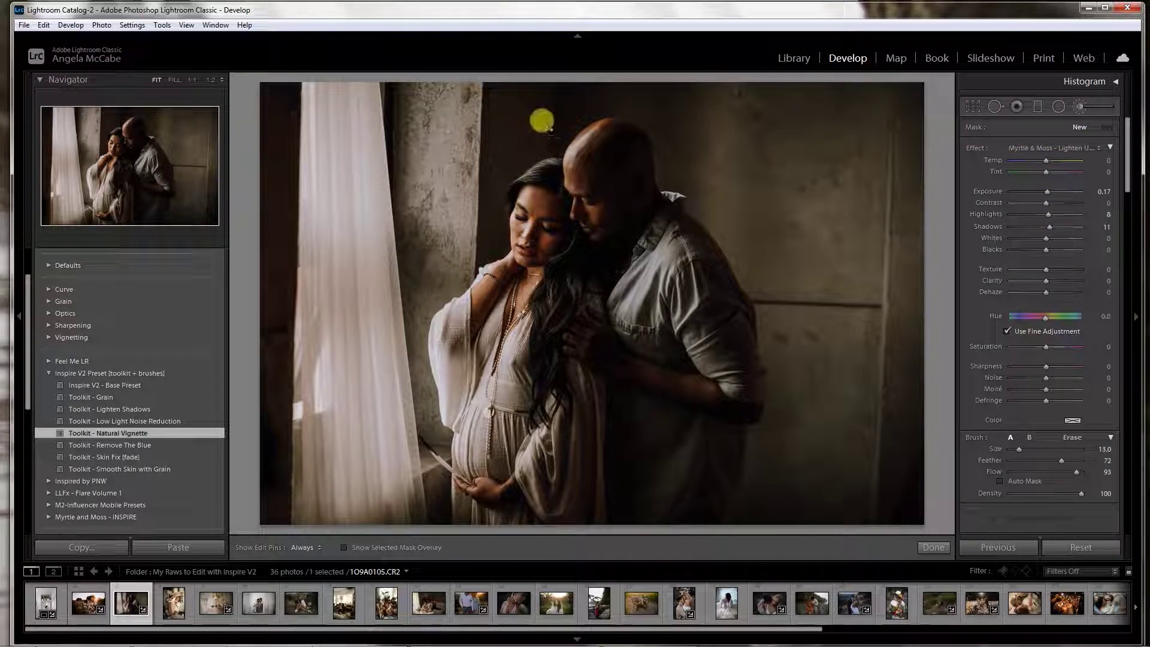
Paint the lightening brush over the man's face and head, compare it zoomed in and out, and finish the brush edit.
key(h)
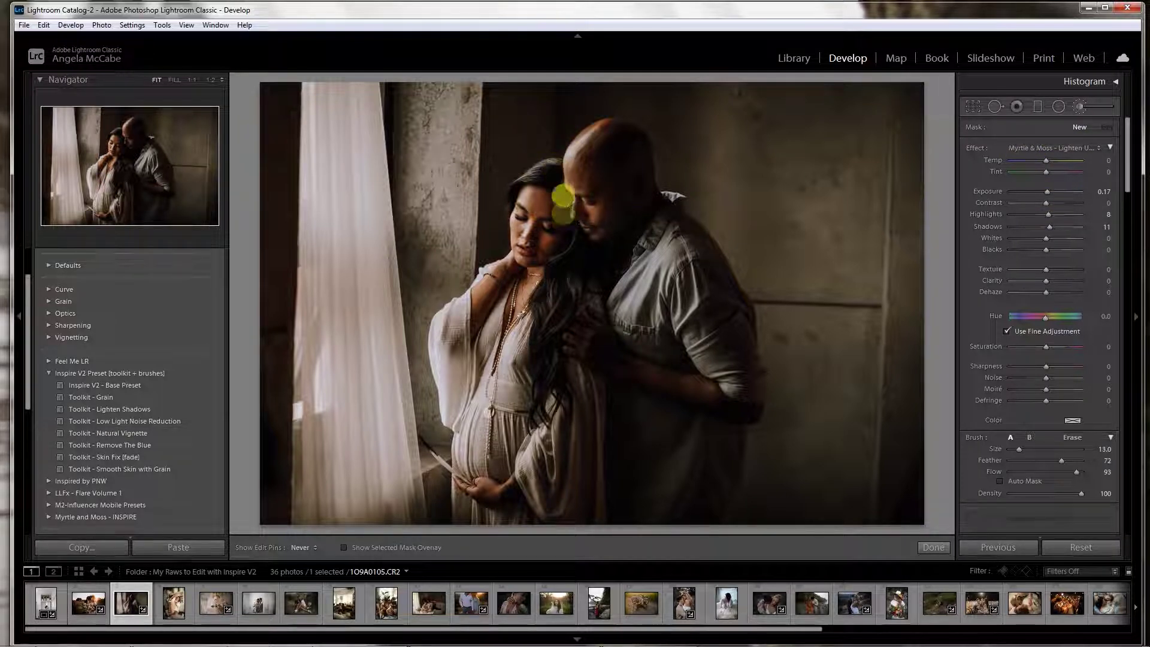
mouse_move(566, 197)
mouse_down()
mouse_move(570, 272)
mouse_move(549, 306)
mouse_move(543, 244)
mouse_move(534, 244)
mouse_move(561, 256)
mouse_move(552, 299)
mouse_move(576, 324)
mouse_move(676, 353)
mouse_move(649, 362)
mouse_move(710, 384)
mouse_move(644, 275)
mouse_move(686, 200)
mouse_up()
key(h)
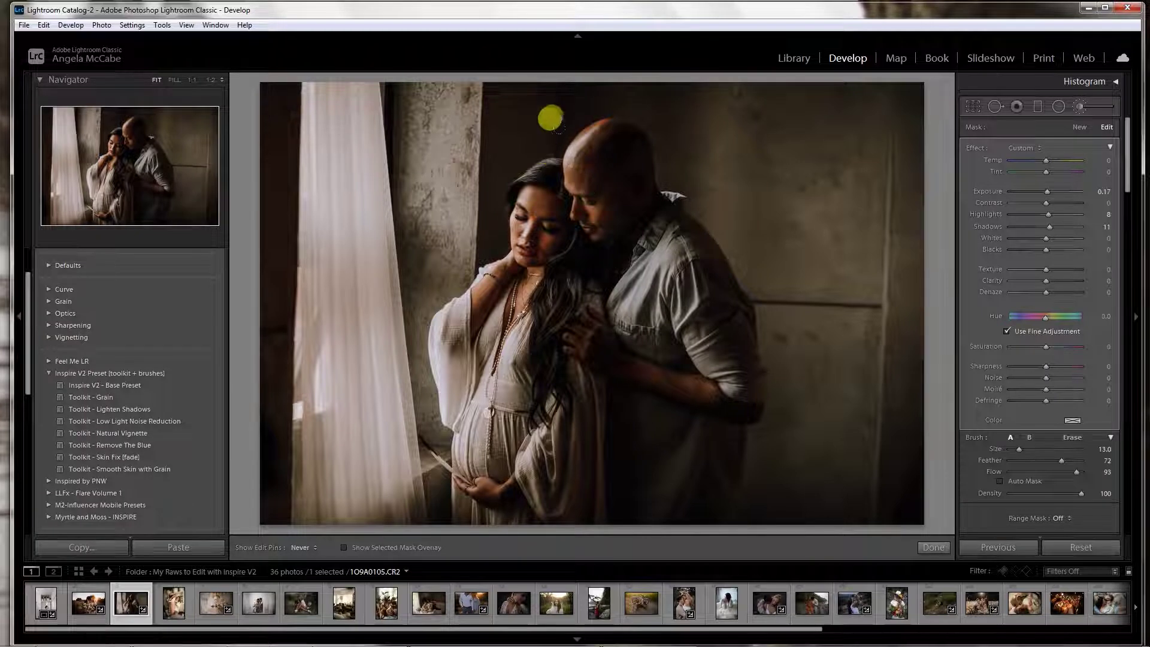
mouse_move(557, 107)
mouse_down()
mouse_move(544, 141)
mouse_move(560, 193)
mouse_move(591, 195)
mouse_move(561, 194)
mouse_move(595, 192)
mouse_move(573, 202)
mouse_move(580, 192)
mouse_move(616, 239)
mouse_move(553, 185)
mouse_move(546, 162)
mouse_move(581, 193)
mouse_move(538, 144)
mouse_move(581, 222)
mouse_move(542, 266)
mouse_move(580, 316)
mouse_move(530, 271)
mouse_move(571, 207)
mouse_move(551, 192)
mouse_move(676, 179)
mouse_move(700, 179)
mouse_up()
key(h)
key(h)
key(h)
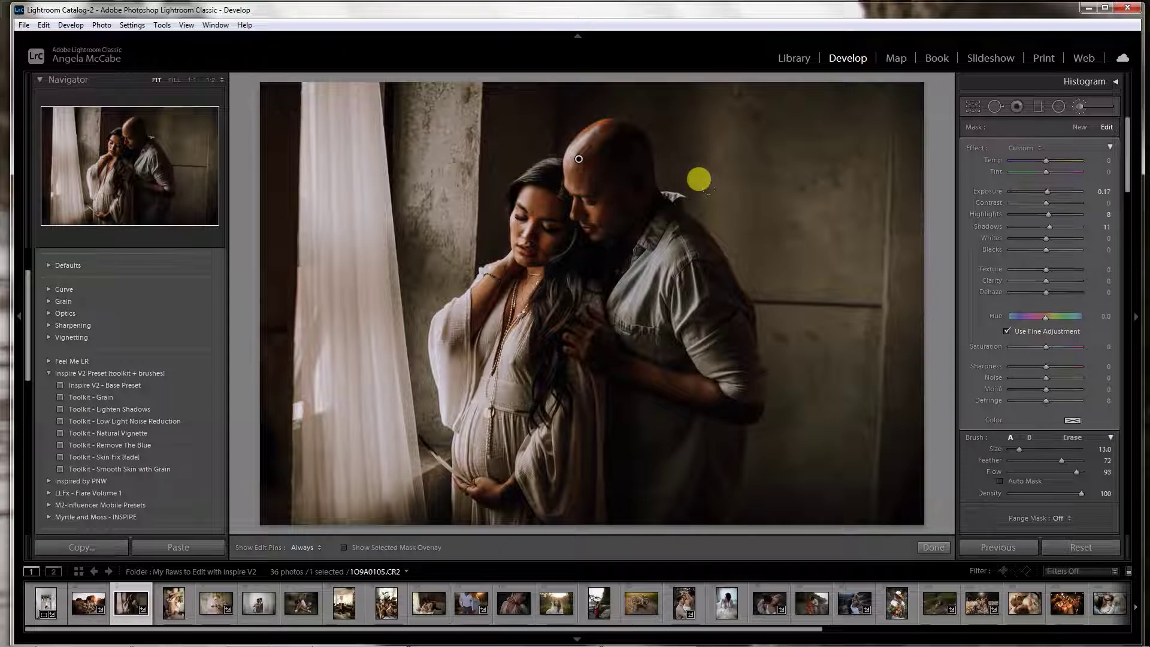
key(ctrl+equal)
key(ctrl+equal)
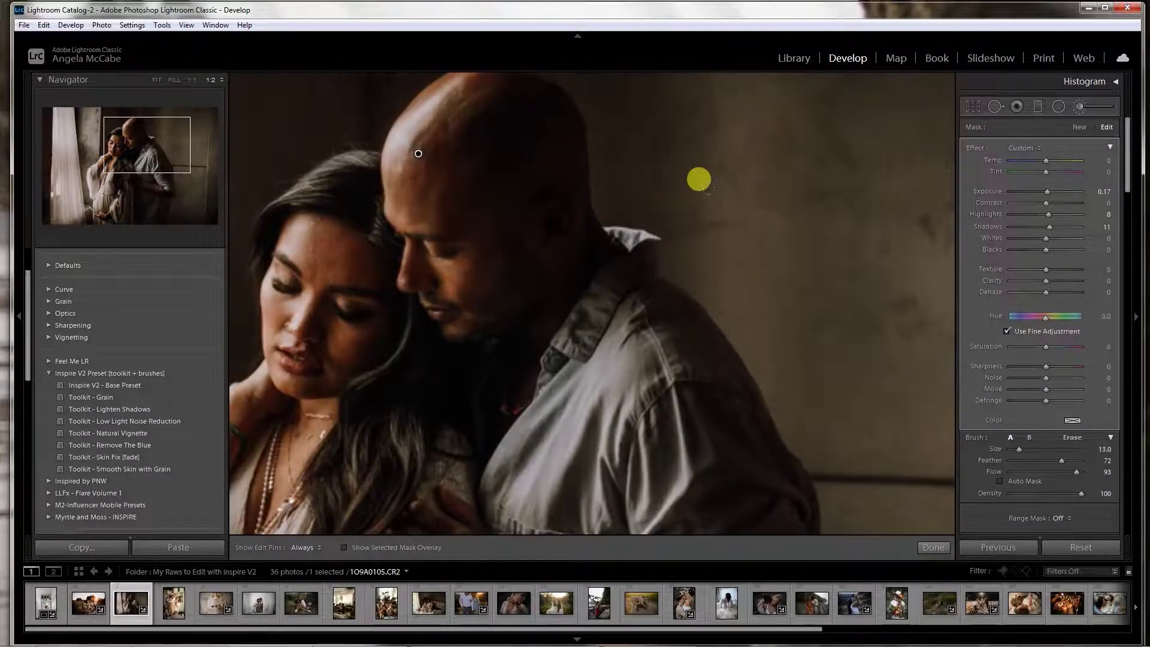
key(ctrl+minus)
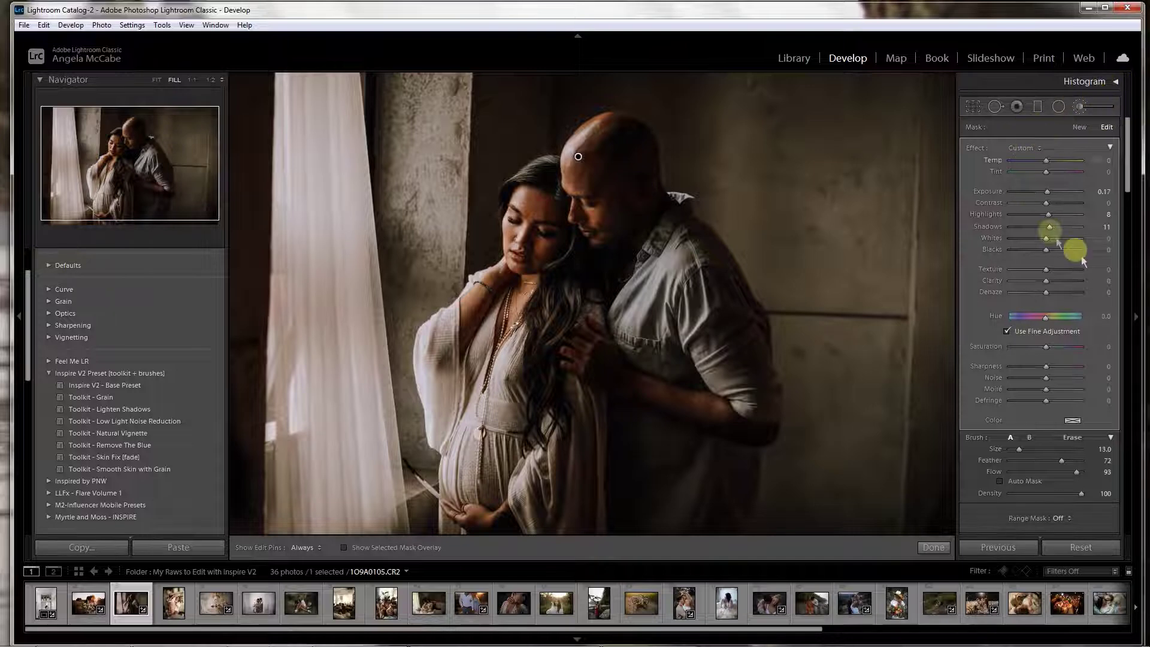
key(z)
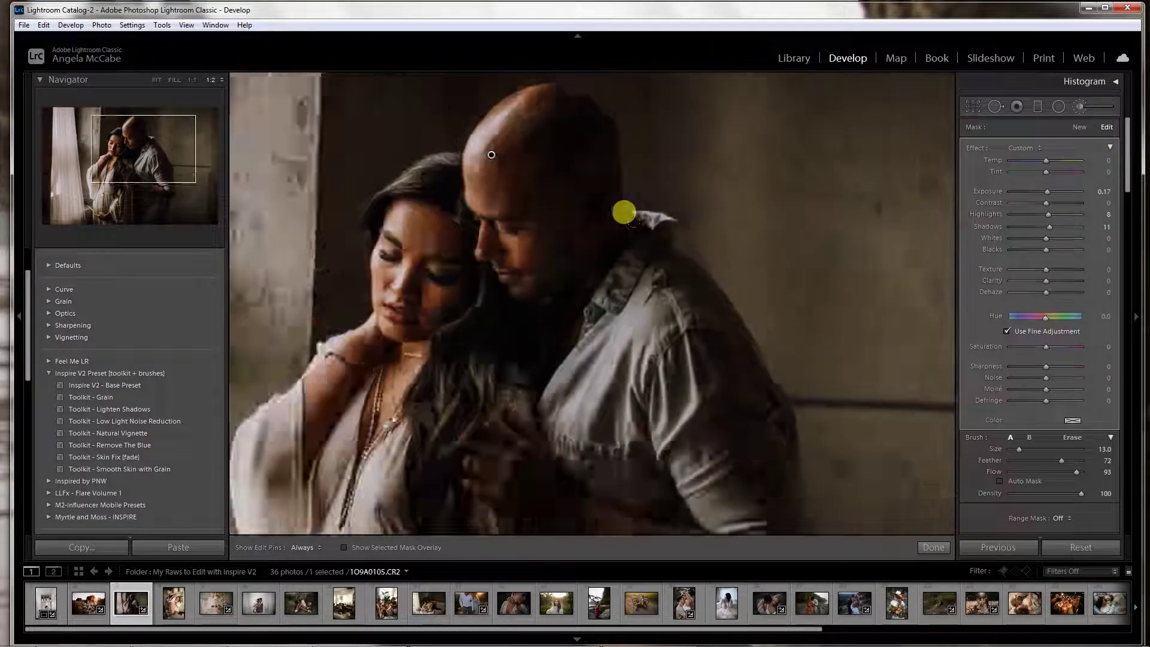
click(933, 547)
Paint over the woman's face with the Myrtle & Moss - Skin Smoothing brush.
mouse_move(321, 274)
mouse_down()
mouse_move(545, 340)
mouse_move(493, 236)
mouse_move(519, 234)
mouse_up()
key(ctrl+equal)
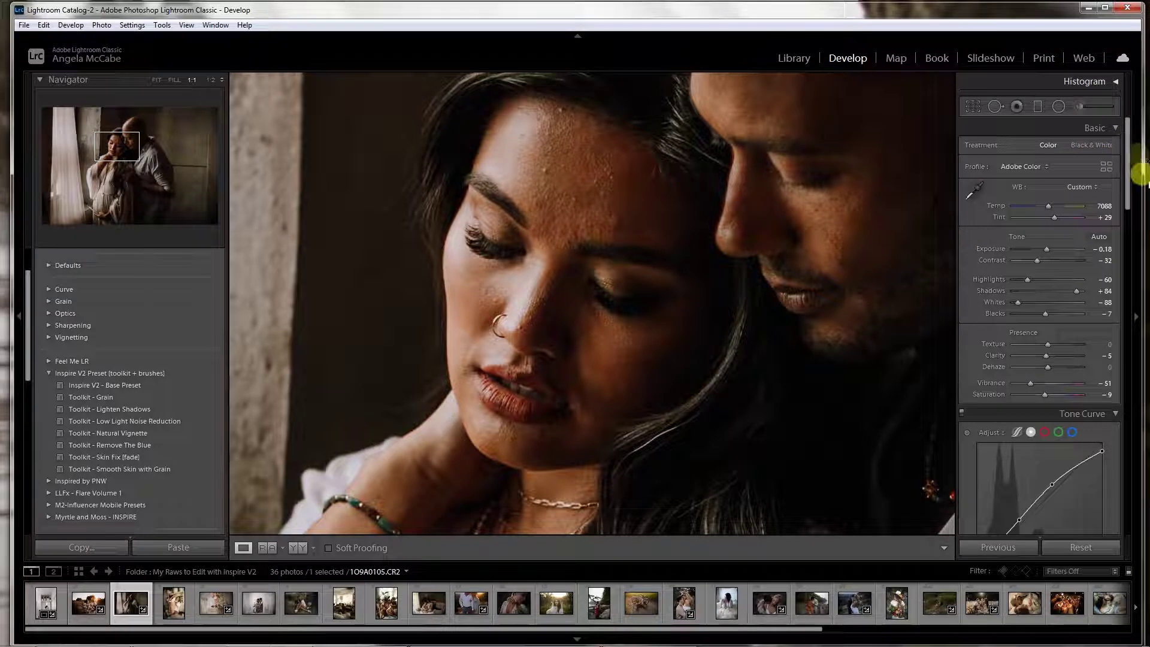
click(1074, 107)
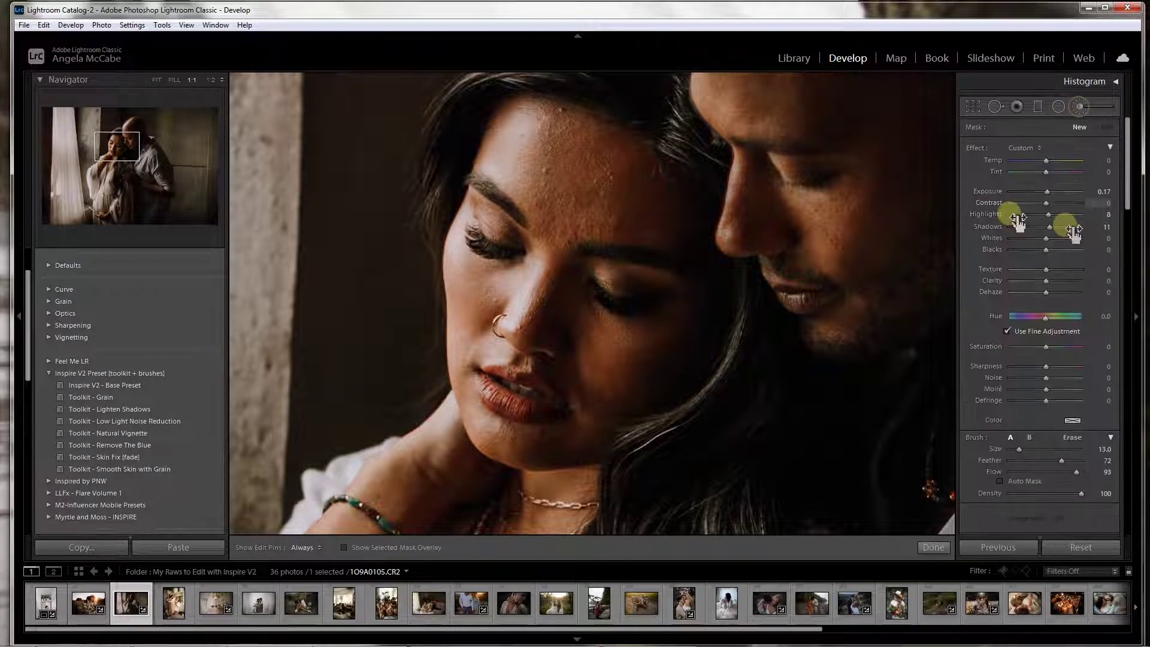
click(1034, 149)
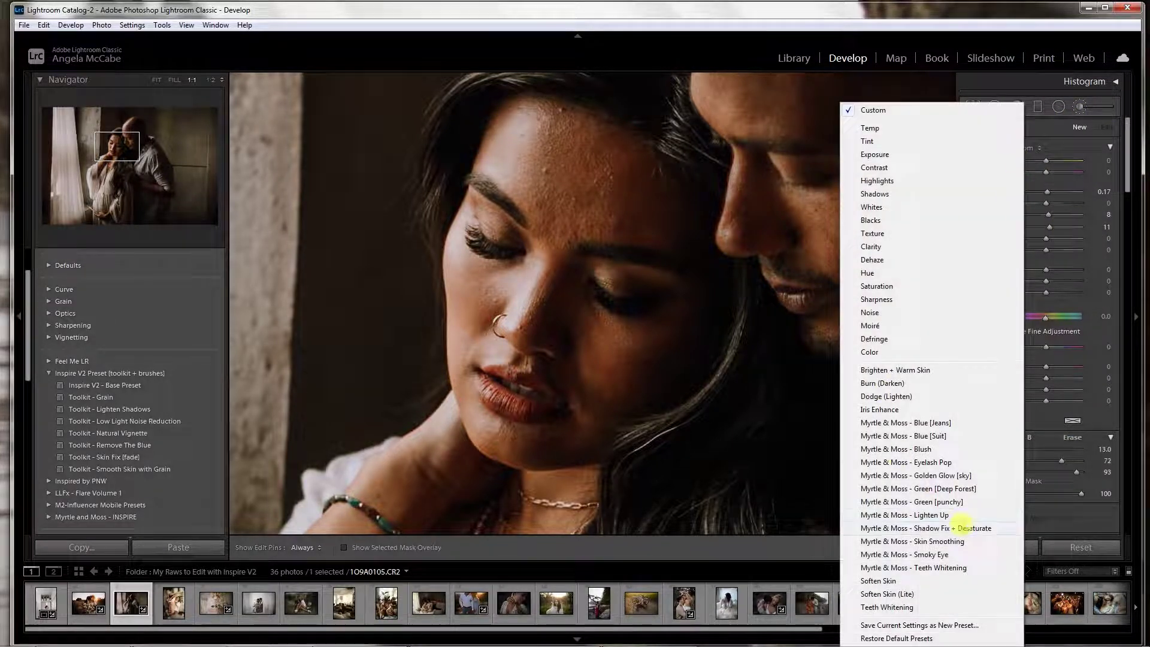
click(953, 541)
key(h)
mouse_move(544, 129)
mouse_down()
mouse_move(516, 126)
mouse_move(515, 156)
mouse_move(535, 163)
mouse_move(562, 149)
mouse_move(534, 175)
mouse_move(499, 286)
mouse_move(453, 265)
mouse_move(476, 250)
mouse_move(461, 251)
mouse_move(597, 340)
mouse_move(577, 305)
mouse_up()
key(h)
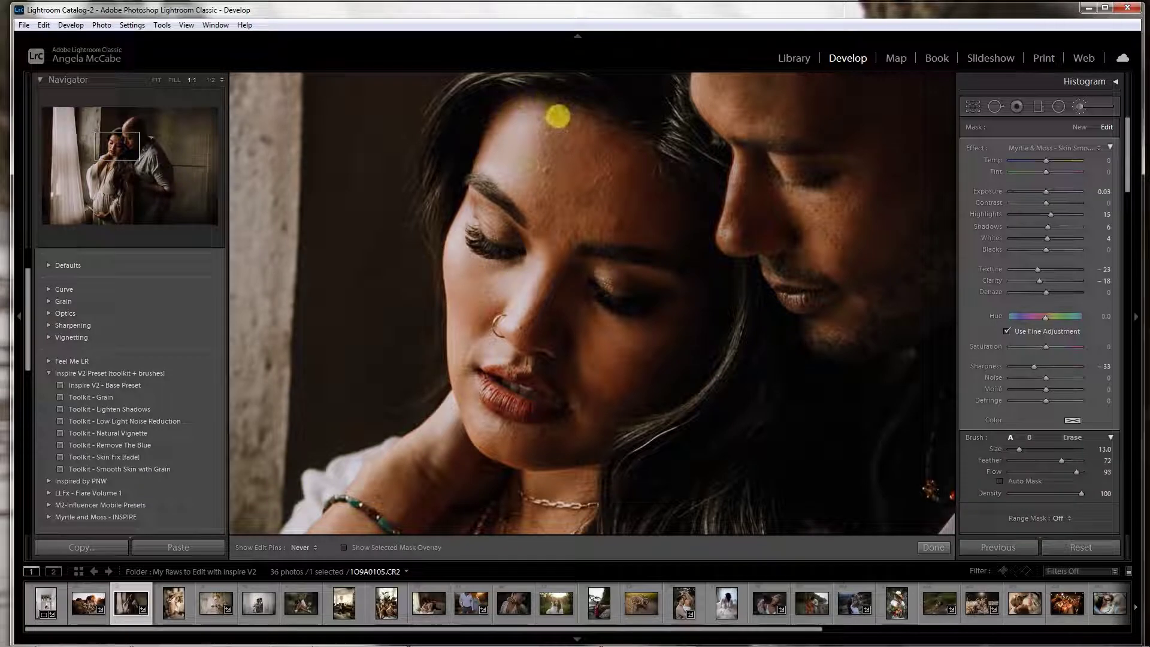
Finish the skin smoothing brush edit and lower the maternity photo's Temp to 7000.
key(ctrl+minus)
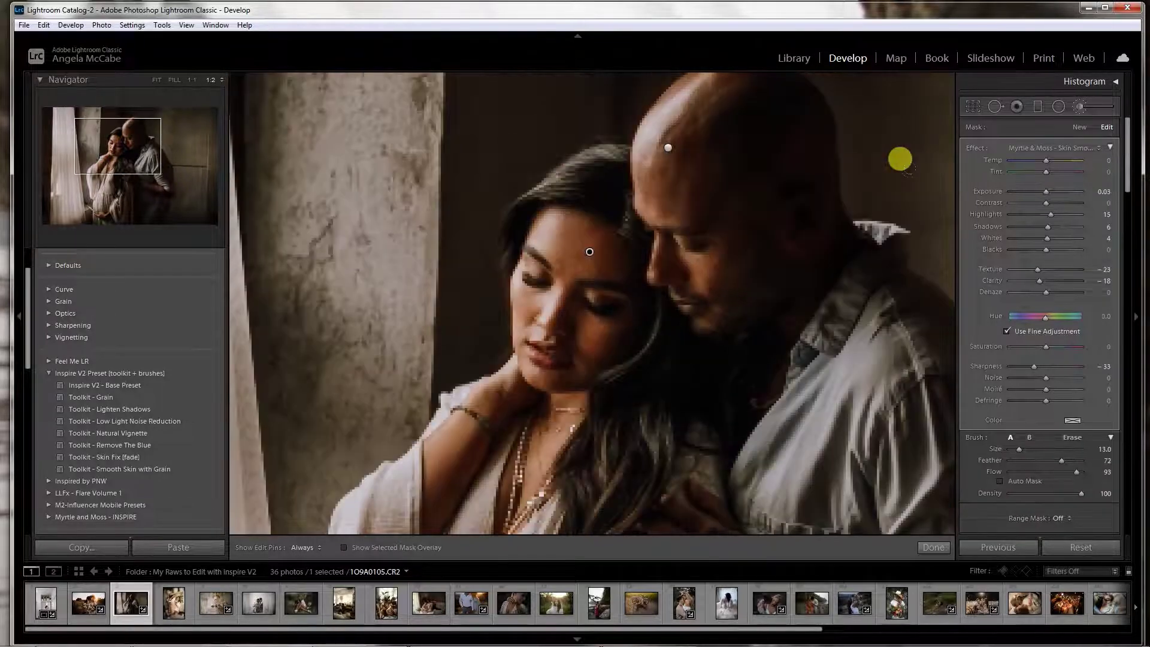
key(ctrl+minus)
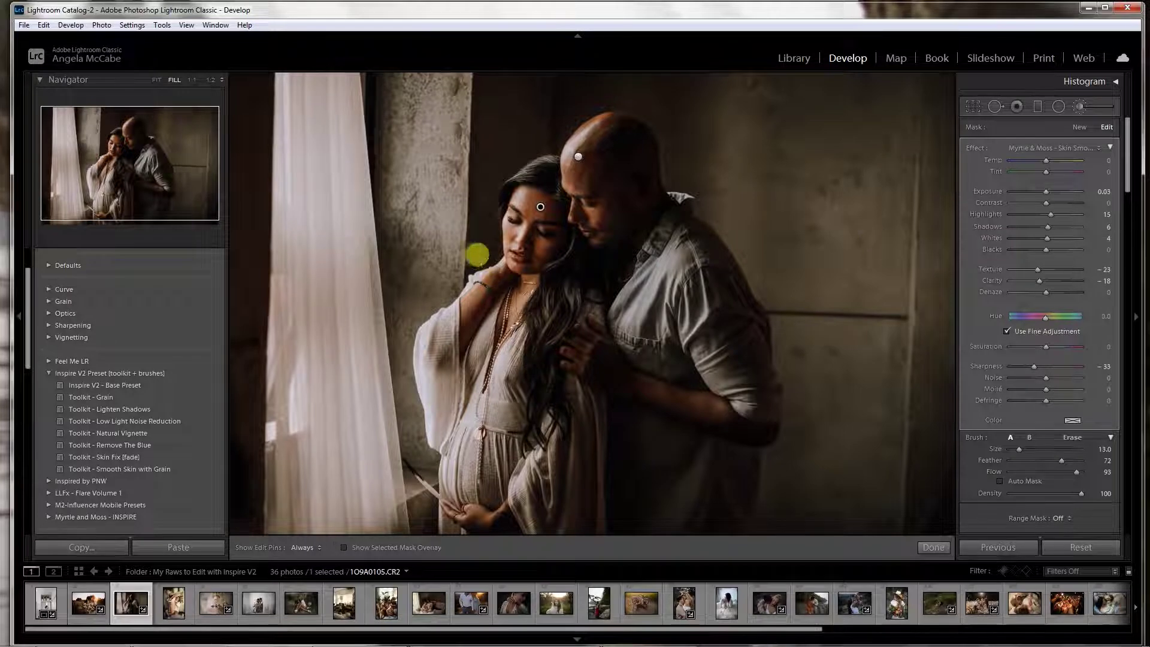
key(ctrl+minus)
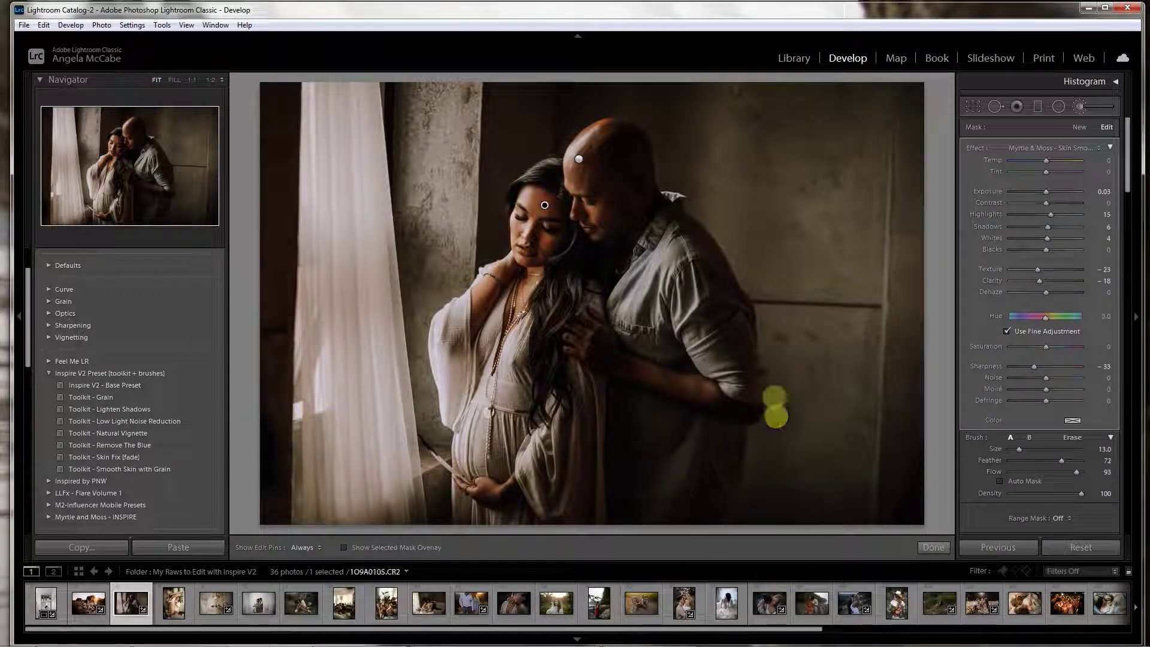
click(933, 547)
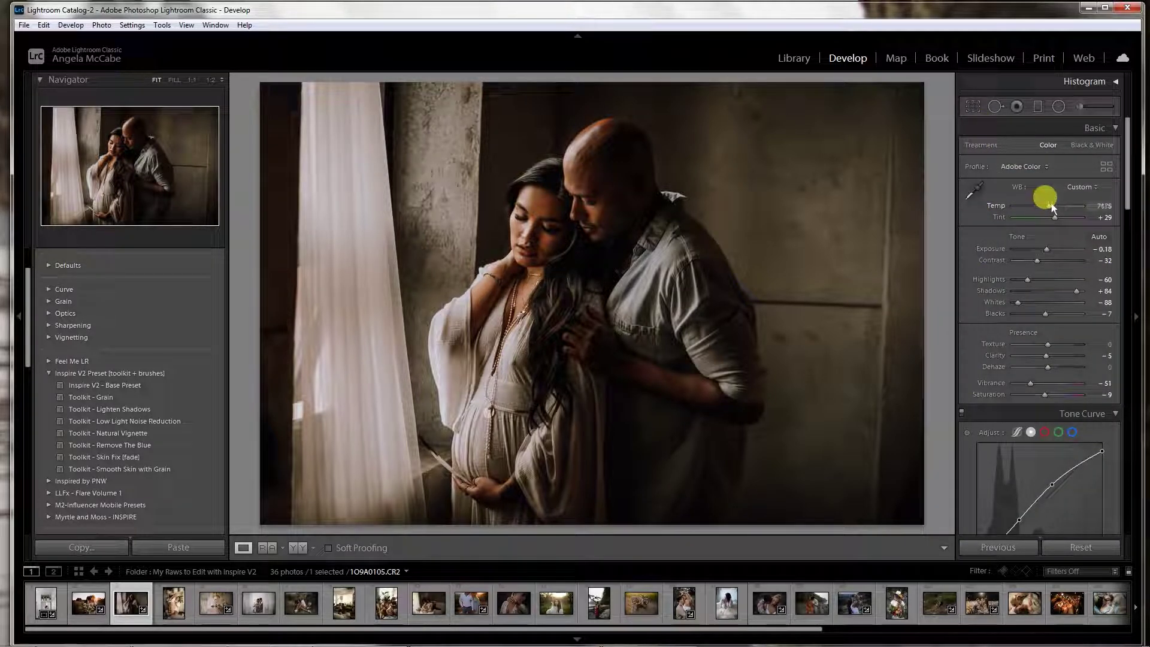
drag(1049, 204, 1050, 203)
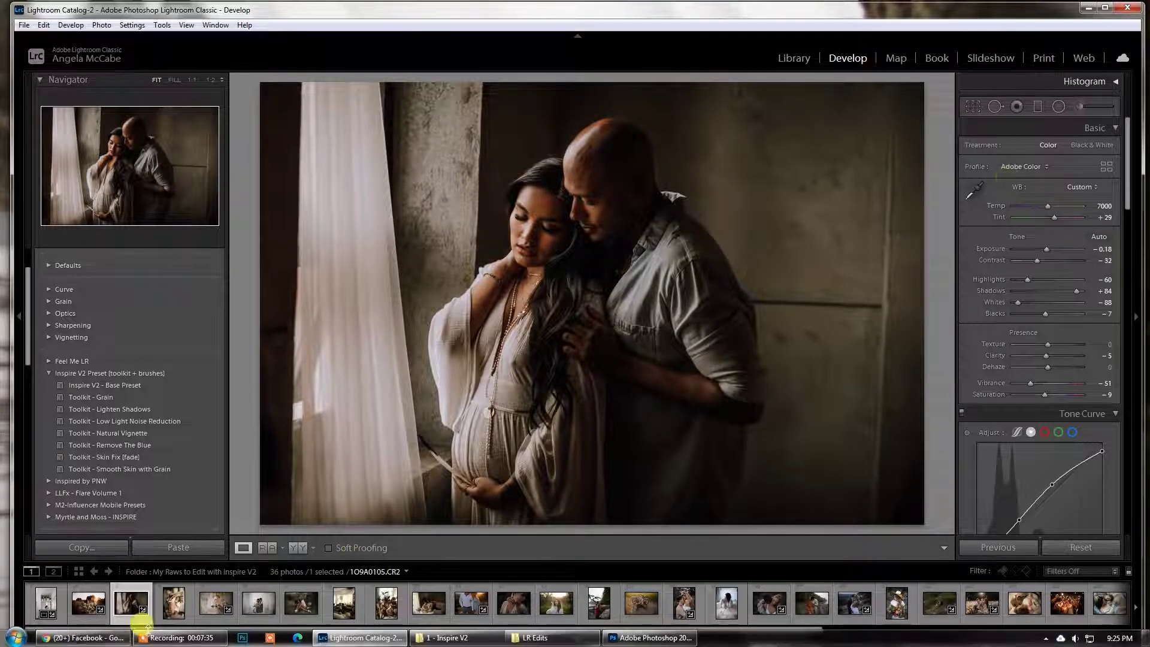
Open the kitchen couple photo 1O9A0287 (2).CR2 and apply the Inspire V2 - Base Preset.
click(175, 605)
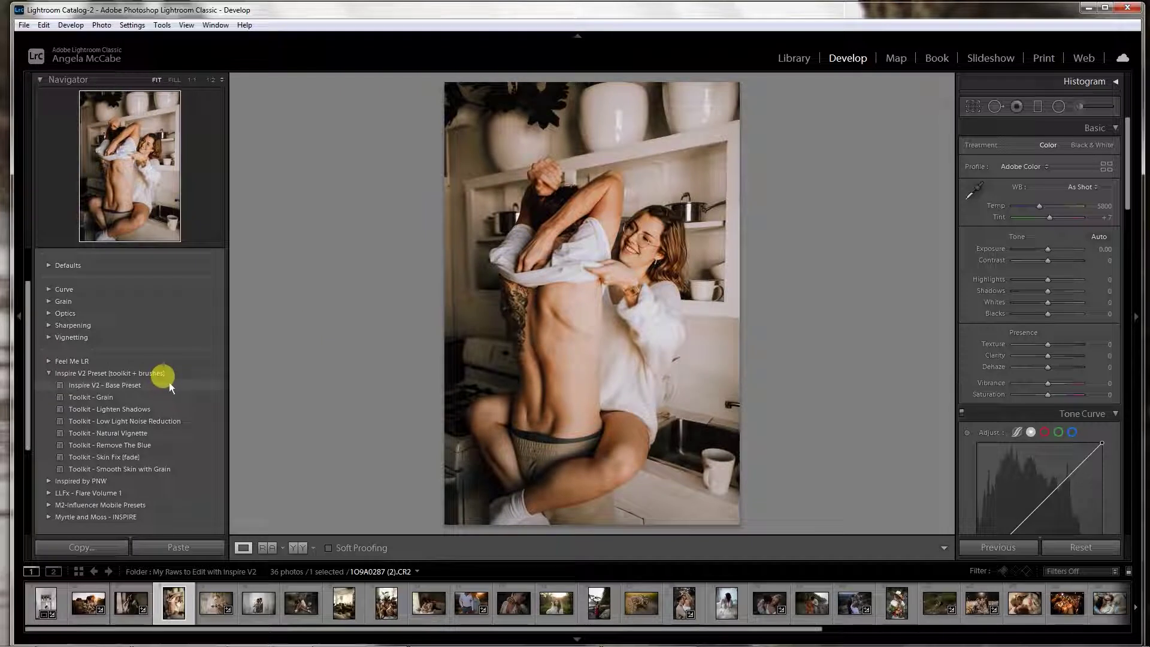
click(196, 383)
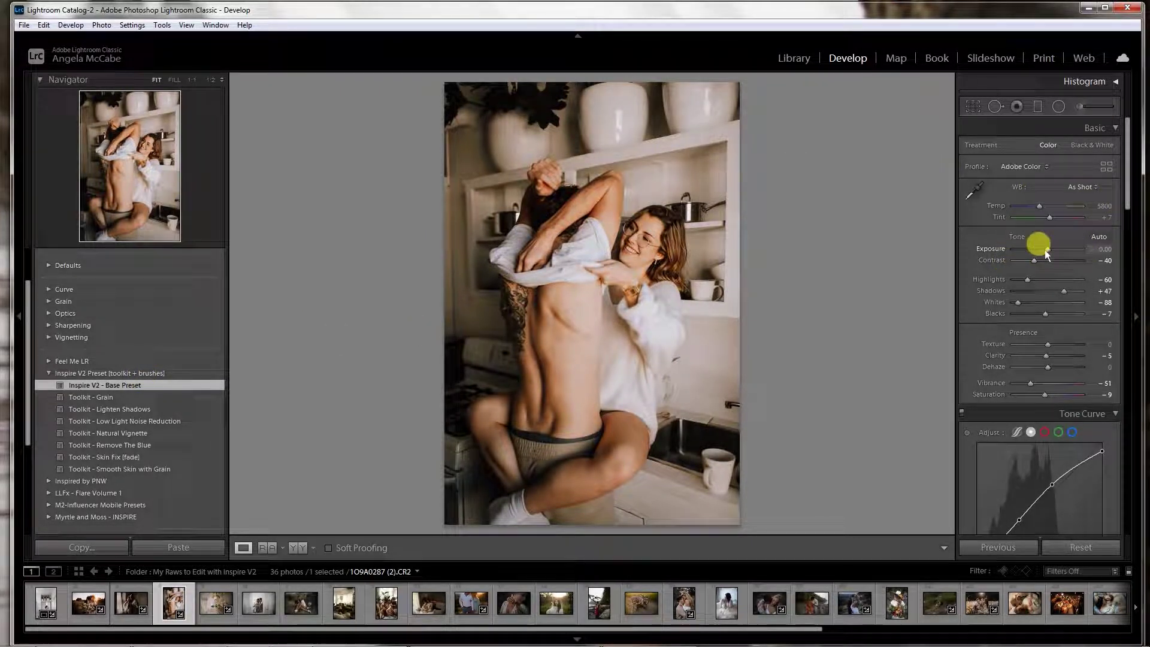
Set the kitchen photo's Exposure to -0.53 and Temp to 5421, and apply the Toolkit - Natural Vignette preset.
drag(1049, 247, 1046, 248)
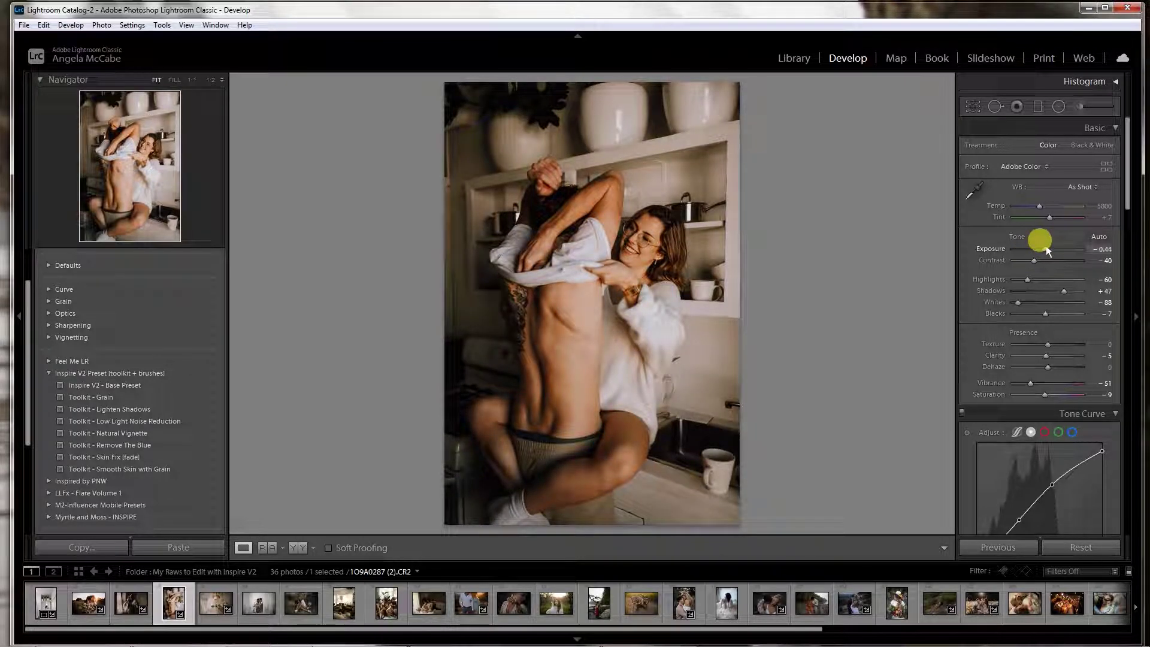
drag(1040, 206, 1041, 206)
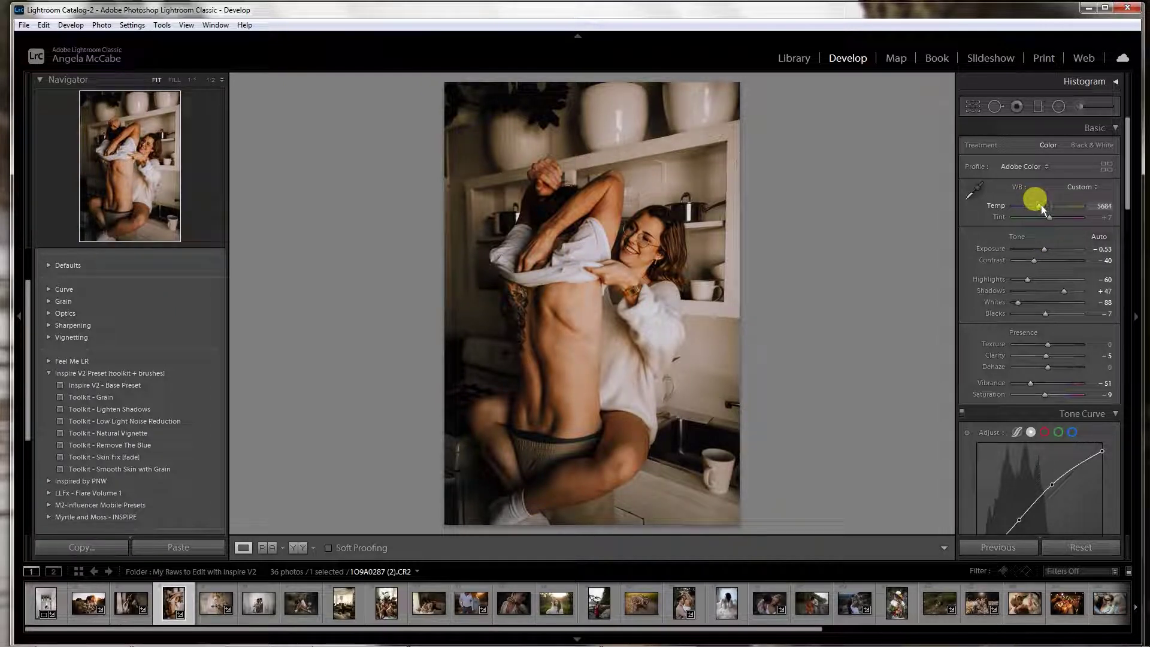
drag(1041, 205, 1041, 205)
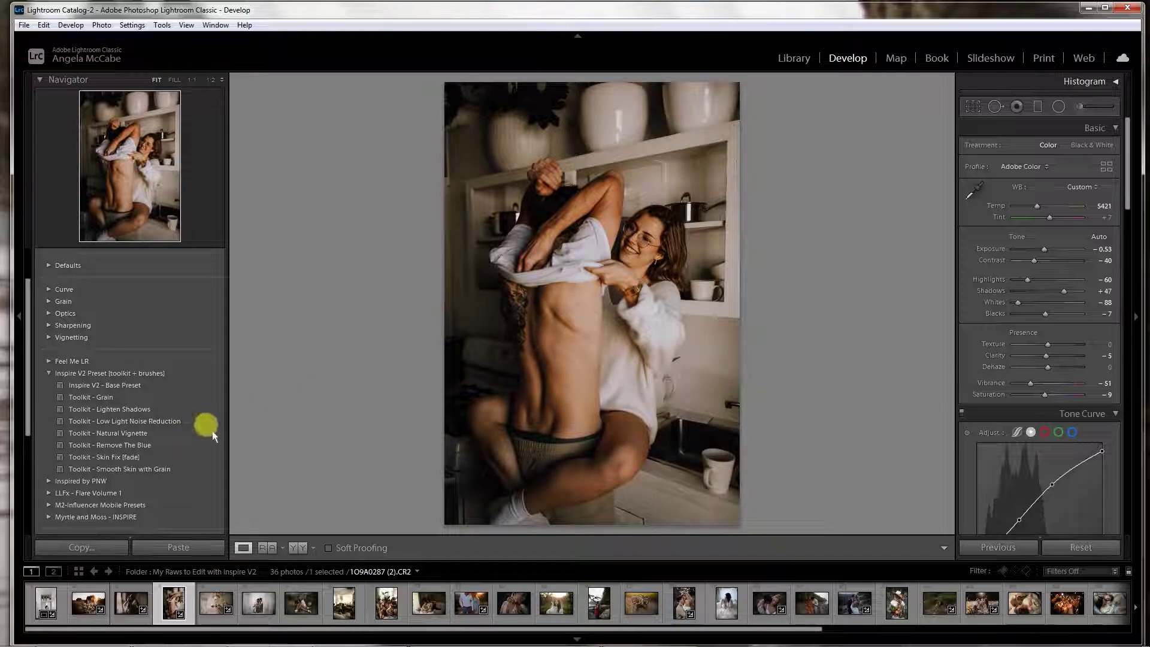
click(153, 433)
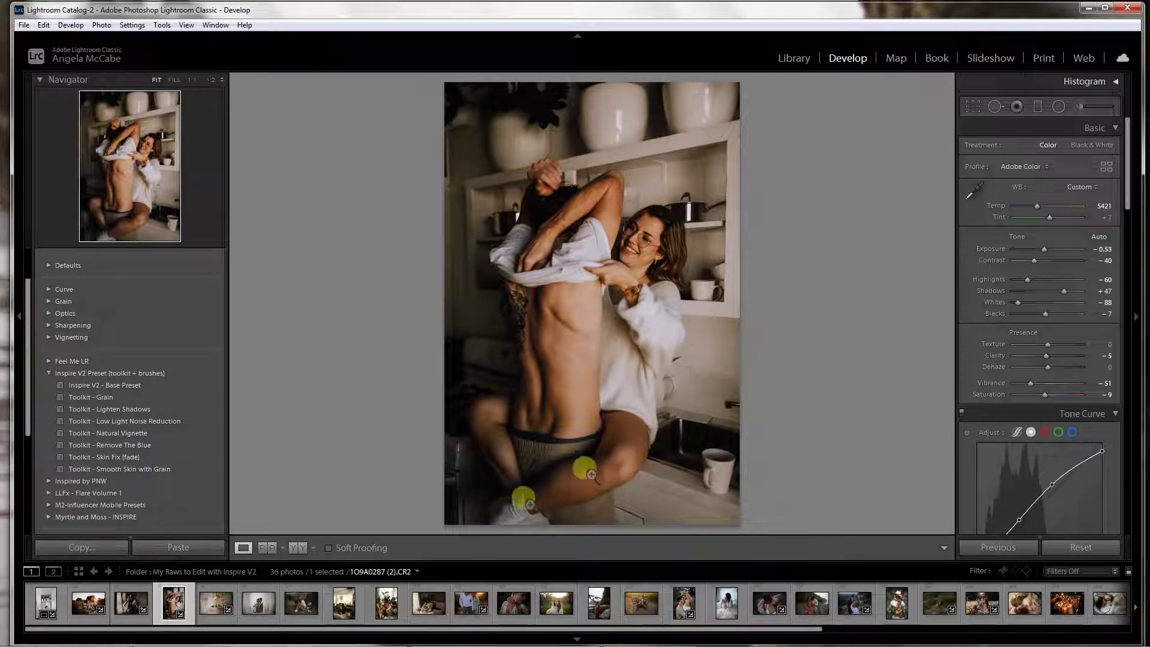
Open the white rose photo 1O9A0996.CR2 and apply the Inspire V2 - Base Preset.
click(217, 605)
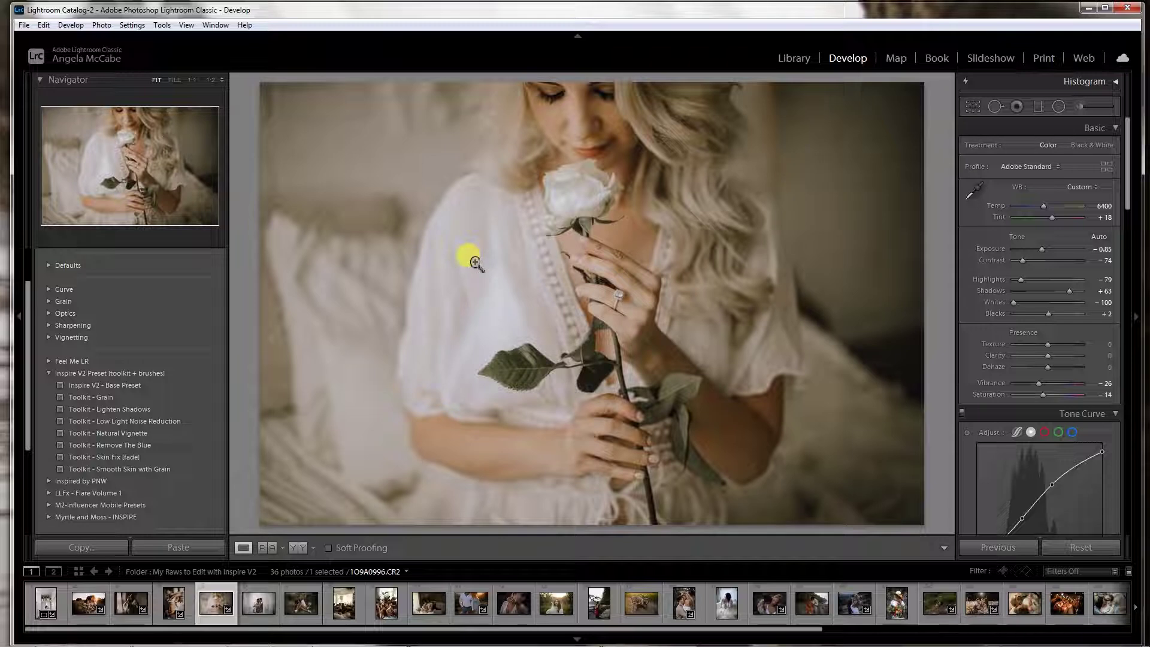
click(157, 385)
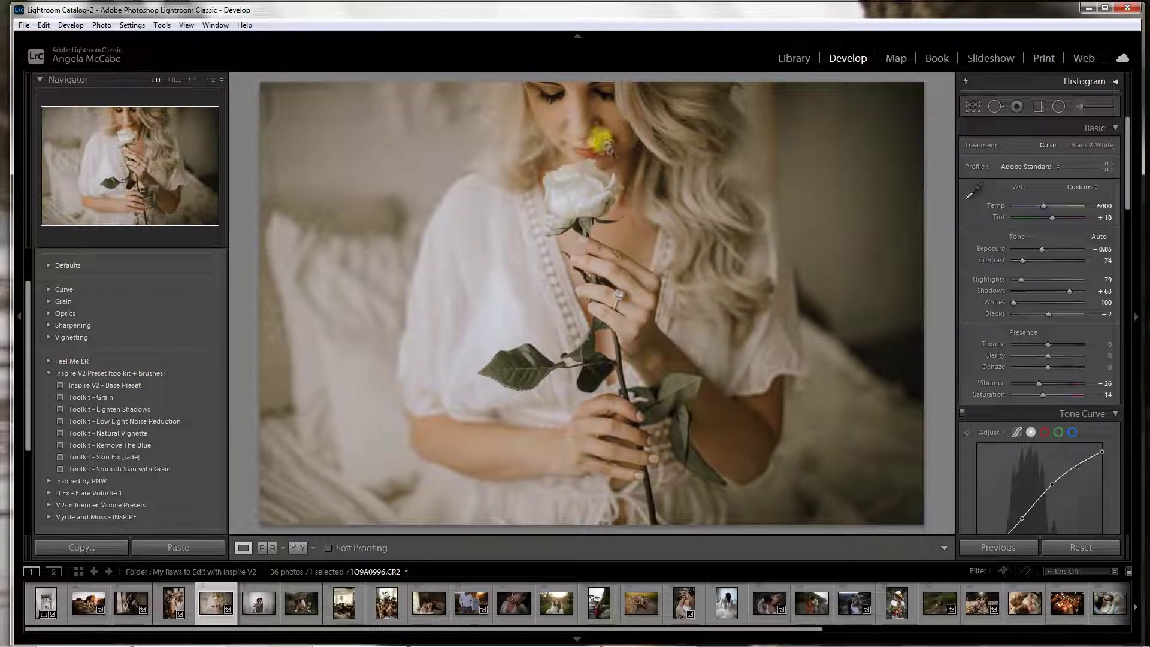
click(150, 387)
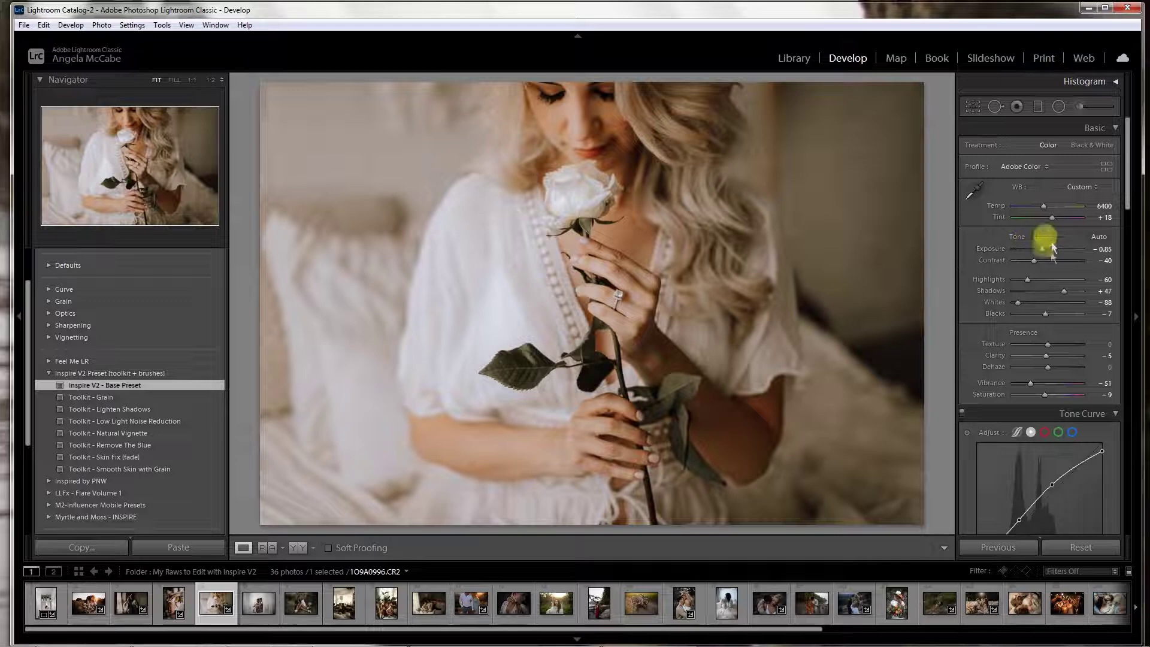
Adjust the rose photo to Exposure -1.23, Temp 6123, Tint +26 and Shadows +72.
drag(1046, 251, 1044, 251)
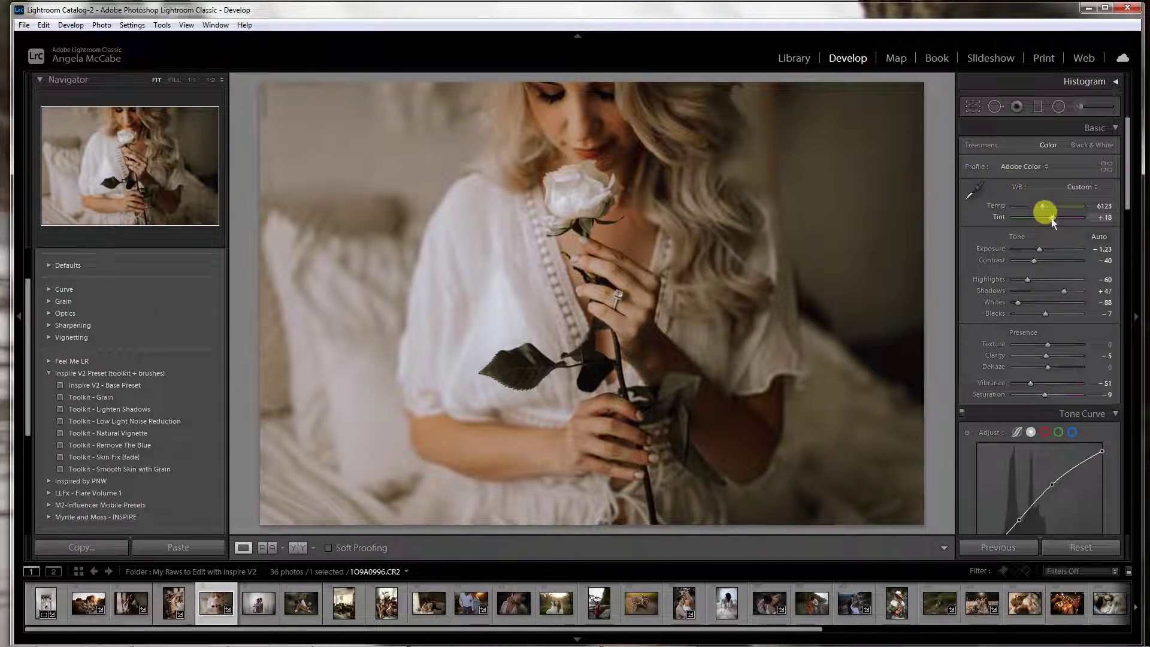
drag(1053, 218, 1053, 218)
drag(1064, 297, 1074, 296)
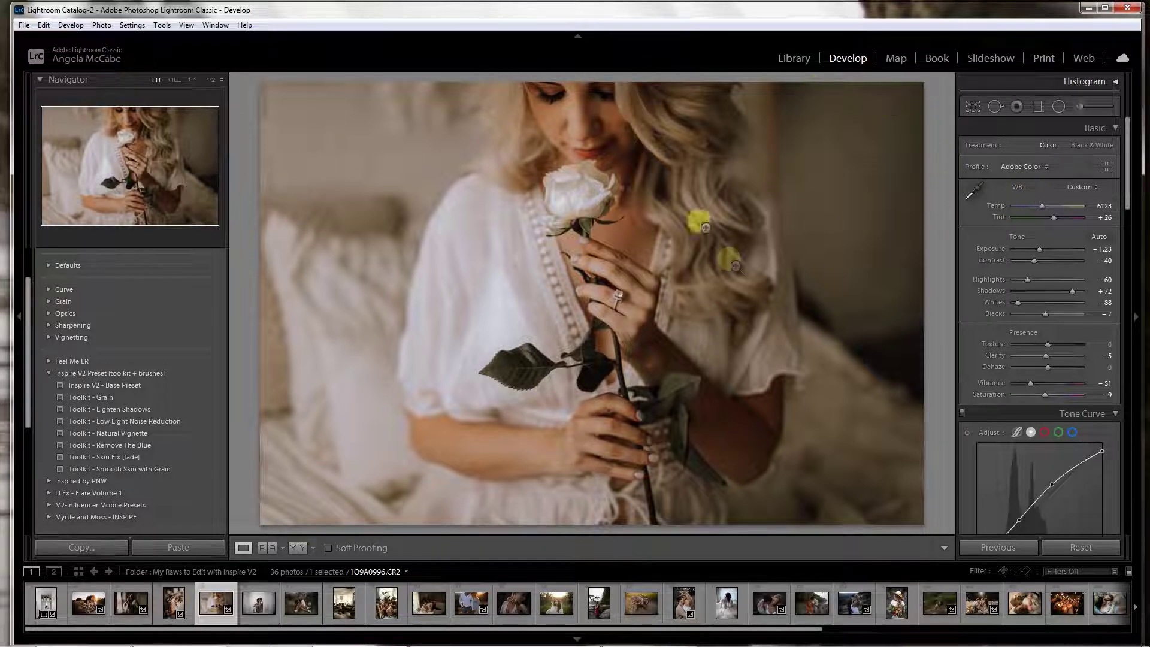
click(1041, 109)
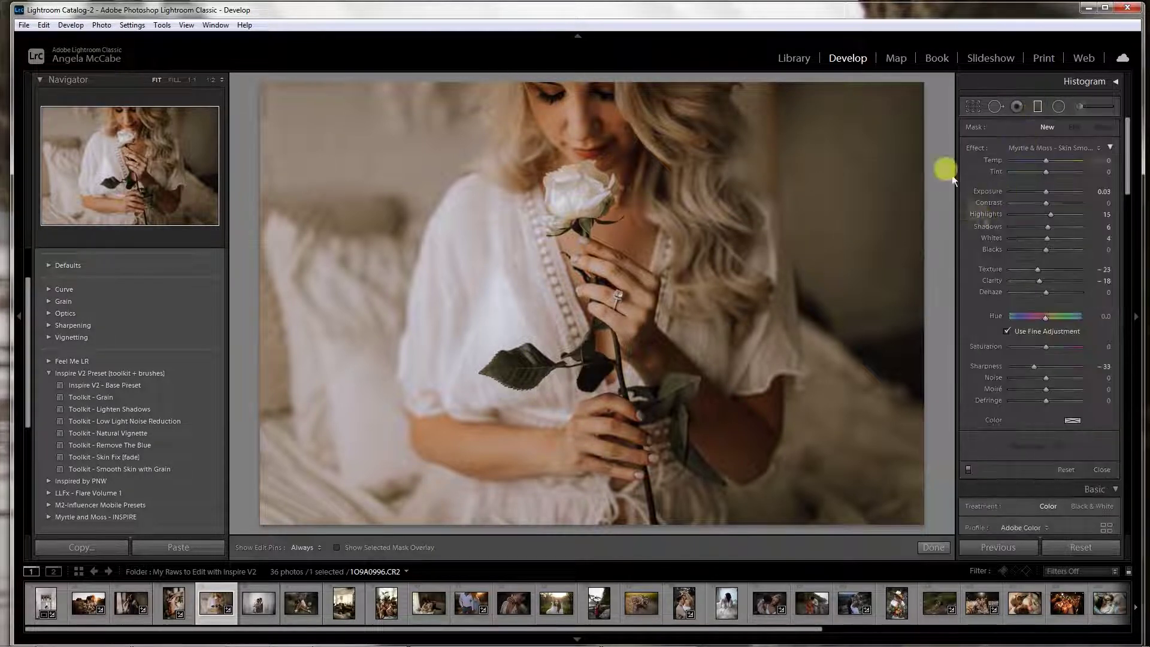
drag(923, 221, 542, 221)
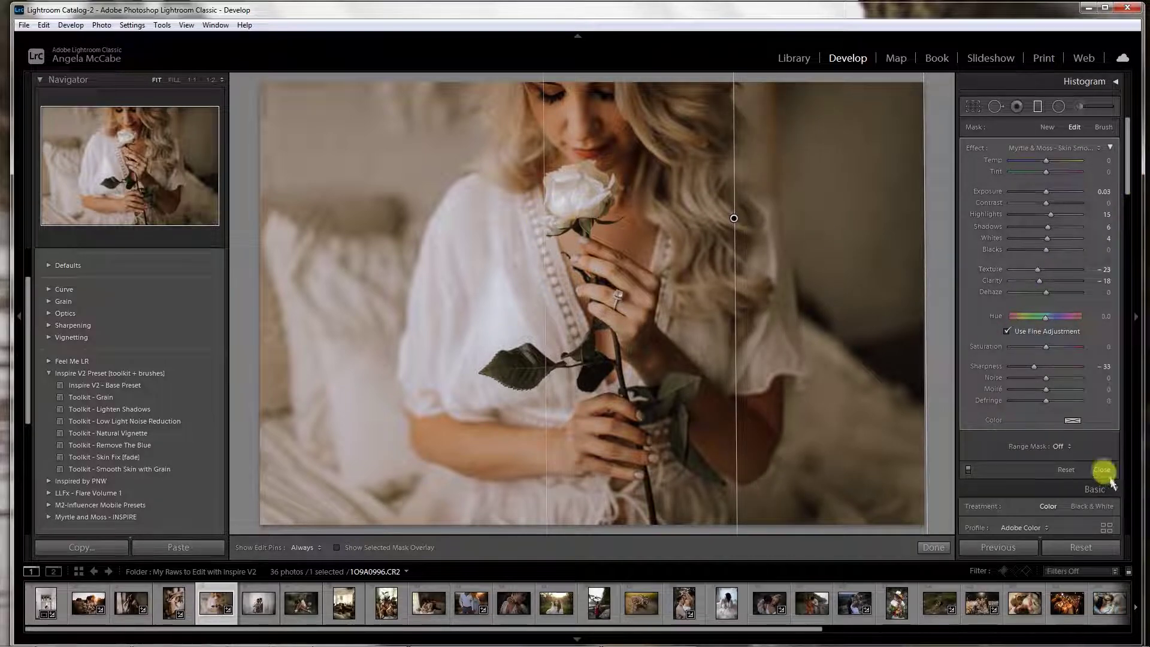
click(1073, 469)
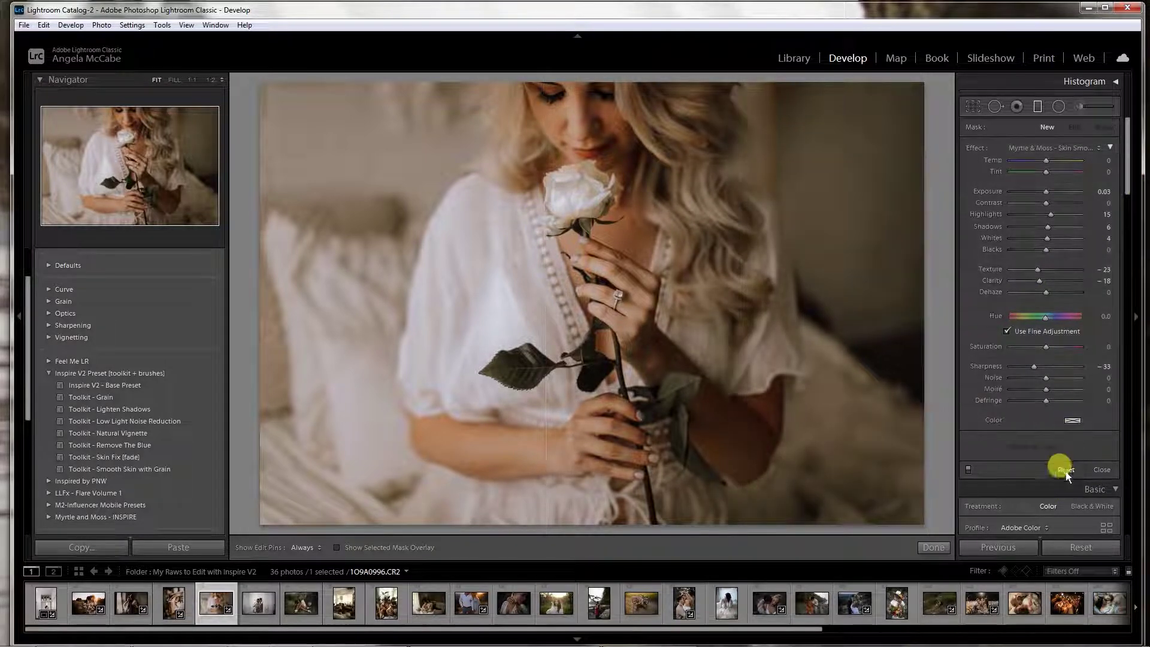
Reset the graduated filter's Highlights, Texture, Clarity and Sharpness to 0.
double_click(1042, 214)
double_click(1036, 269)
double_click(1041, 280)
double_click(1034, 366)
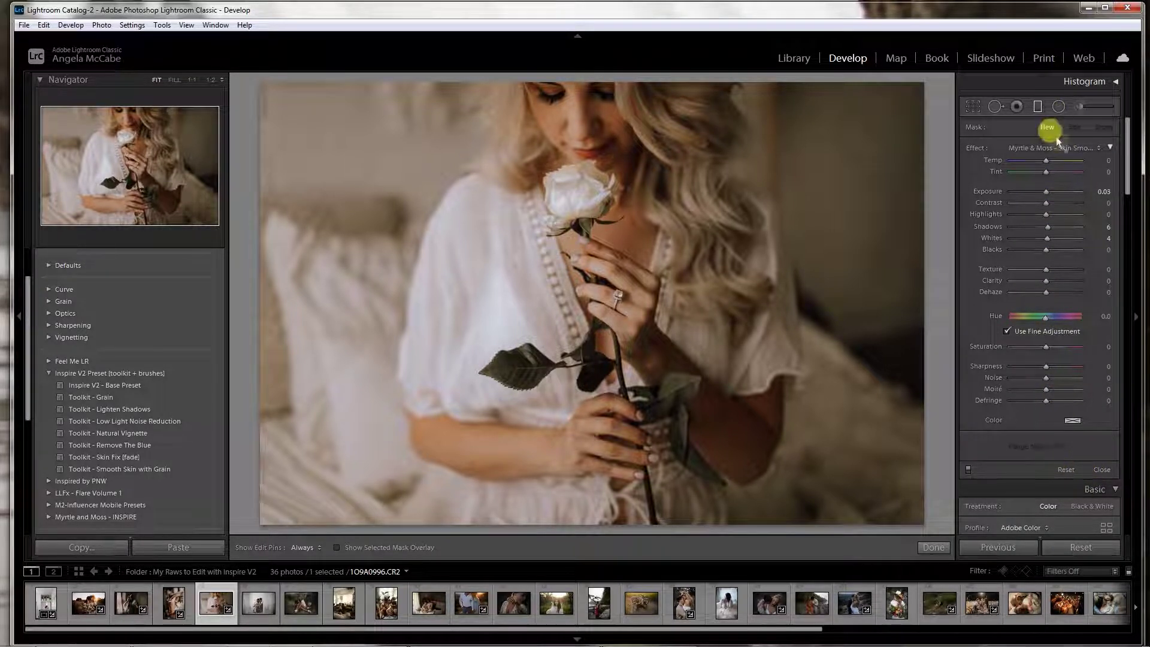
Draw a new horizontal graduated filter from the rose photo's right edge to just left of the flower.
click(1038, 107)
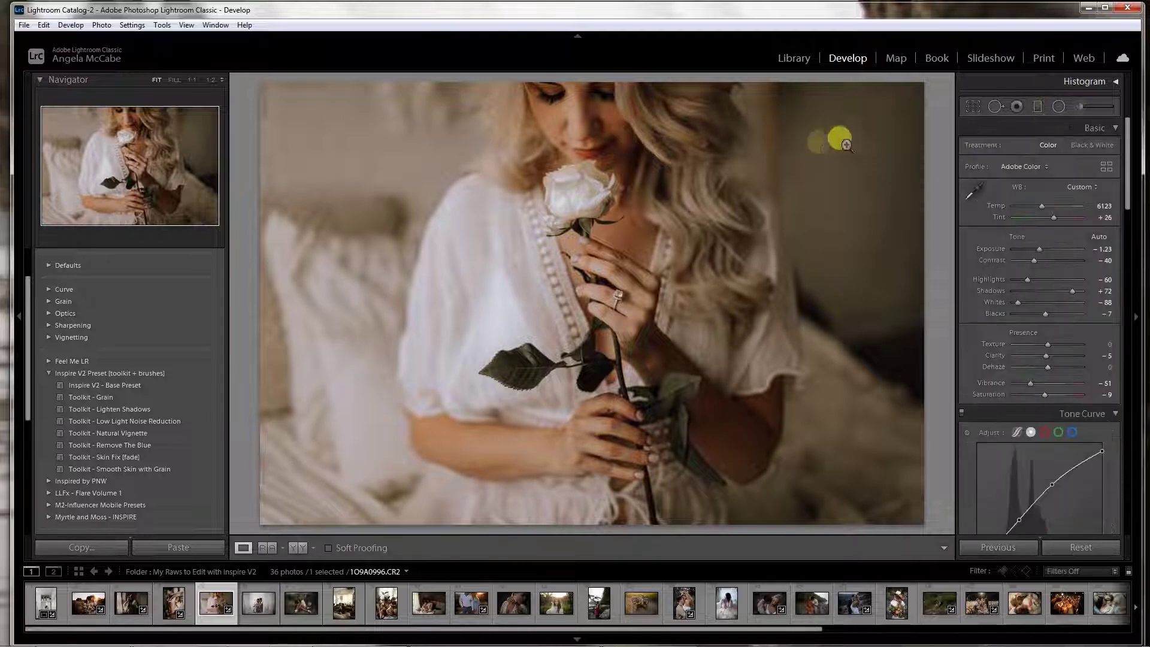
click(1037, 107)
drag(939, 265, 518, 267)
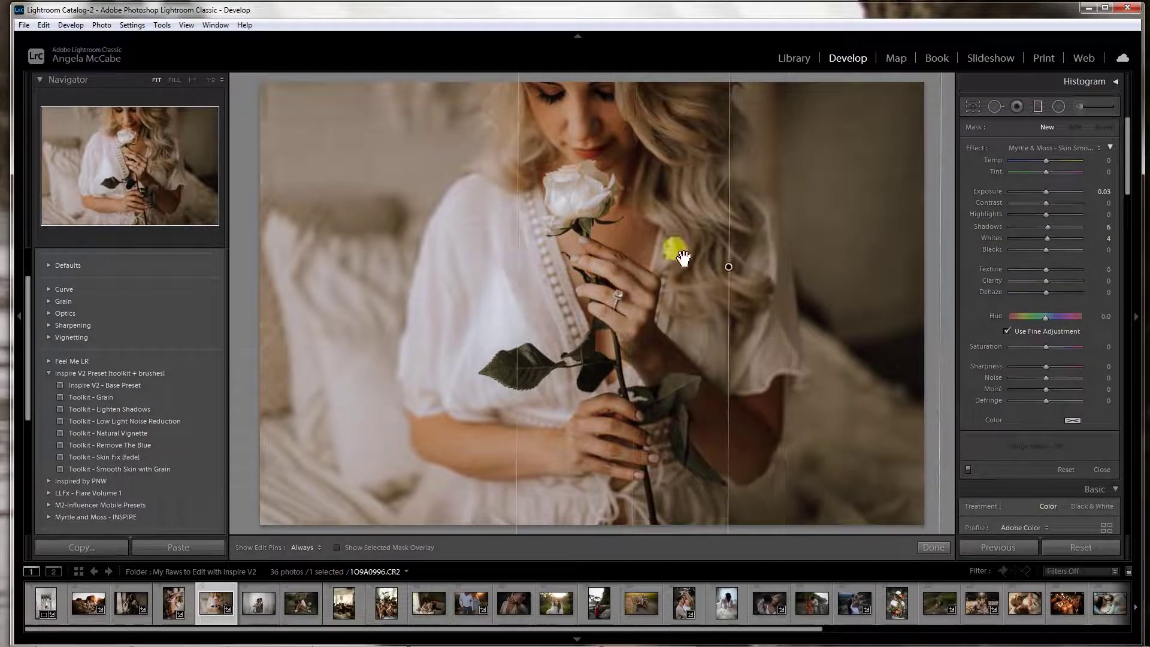
Raise the rose photo's graduated filter Exposure to 0.79, shift its Temp slightly warmer, and close the filter.
drag(1048, 193, 1053, 193)
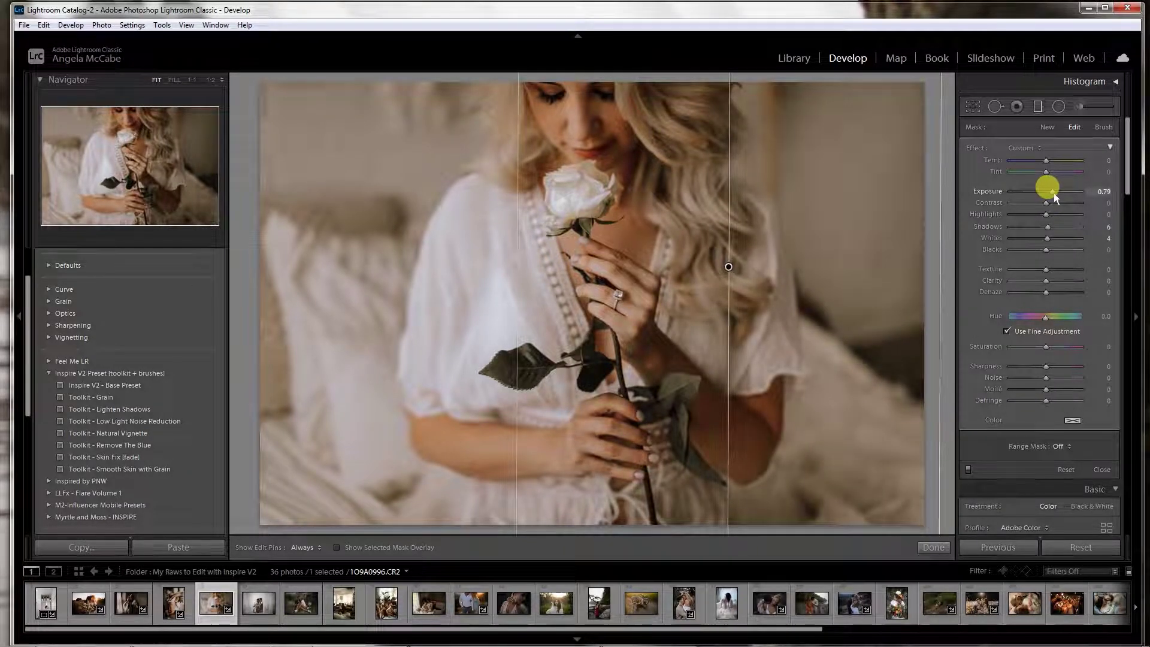
drag(1053, 162, 1051, 161)
click(939, 549)
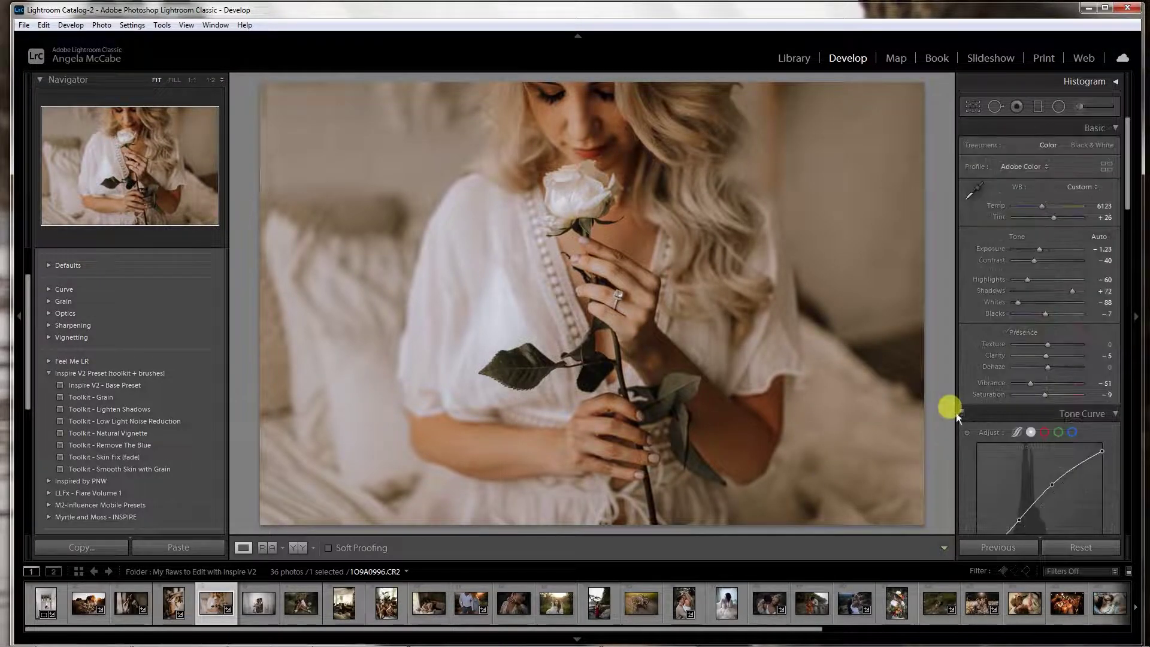
Refine the rose photo's basic adjustments to Exposure -1.14, Temp 5597 and Shadows +79, keeping Tint at +26.
drag(1039, 250, 1037, 250)
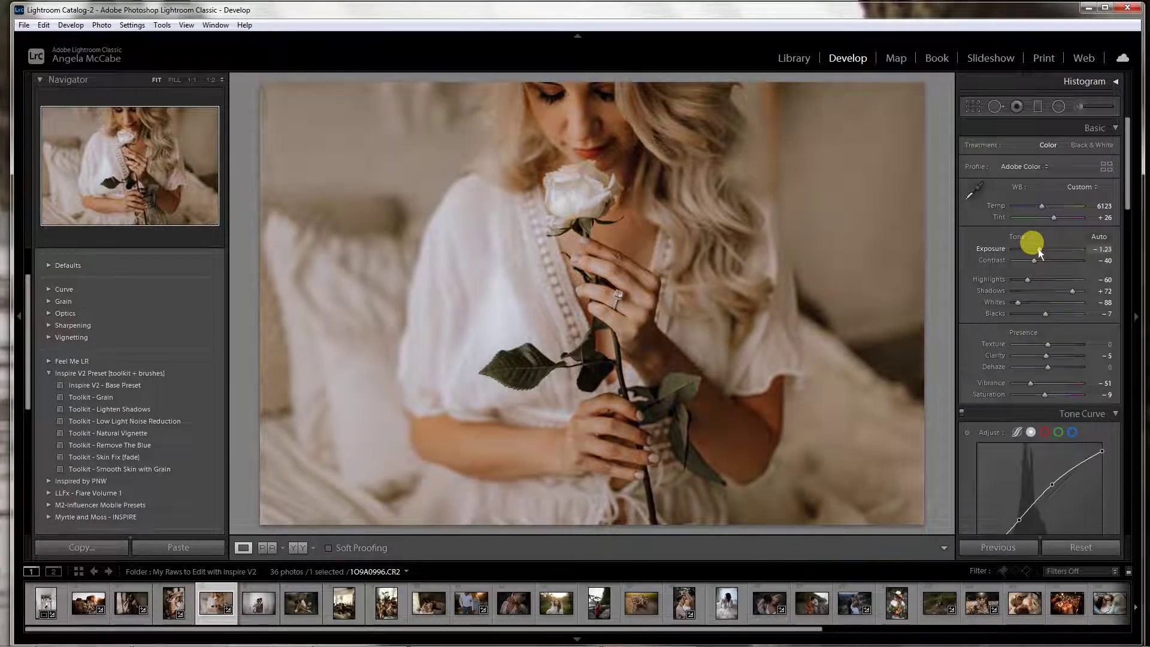
drag(1037, 206, 1040, 207)
drag(1073, 291, 1075, 292)
click(1050, 219)
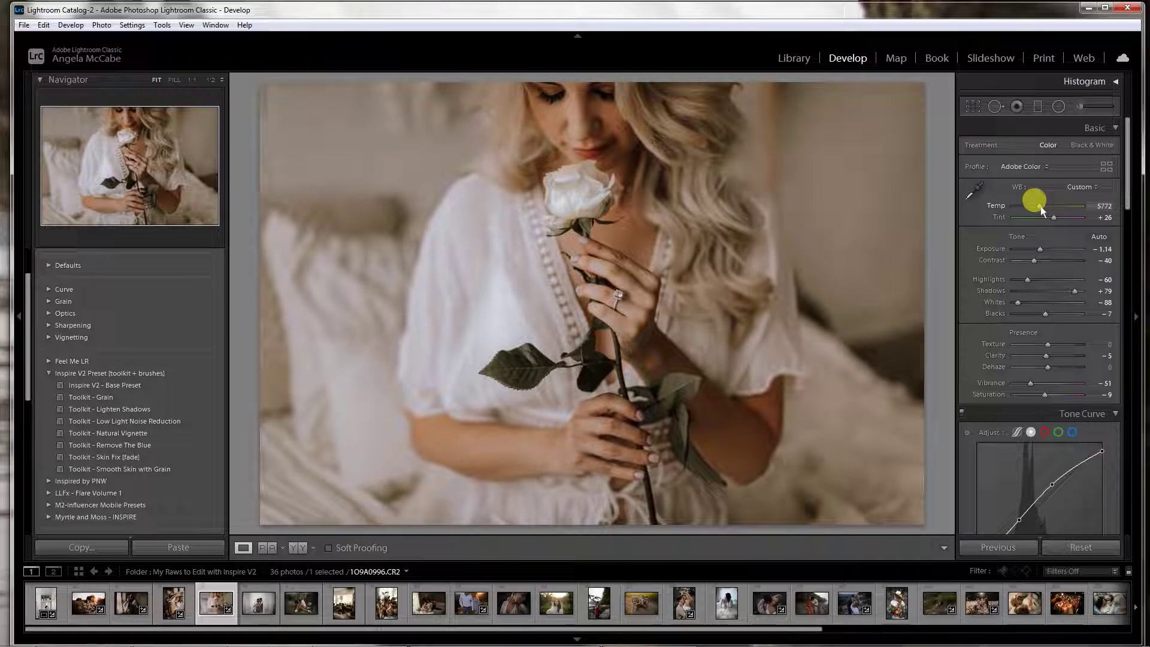
drag(1041, 206, 1040, 207)
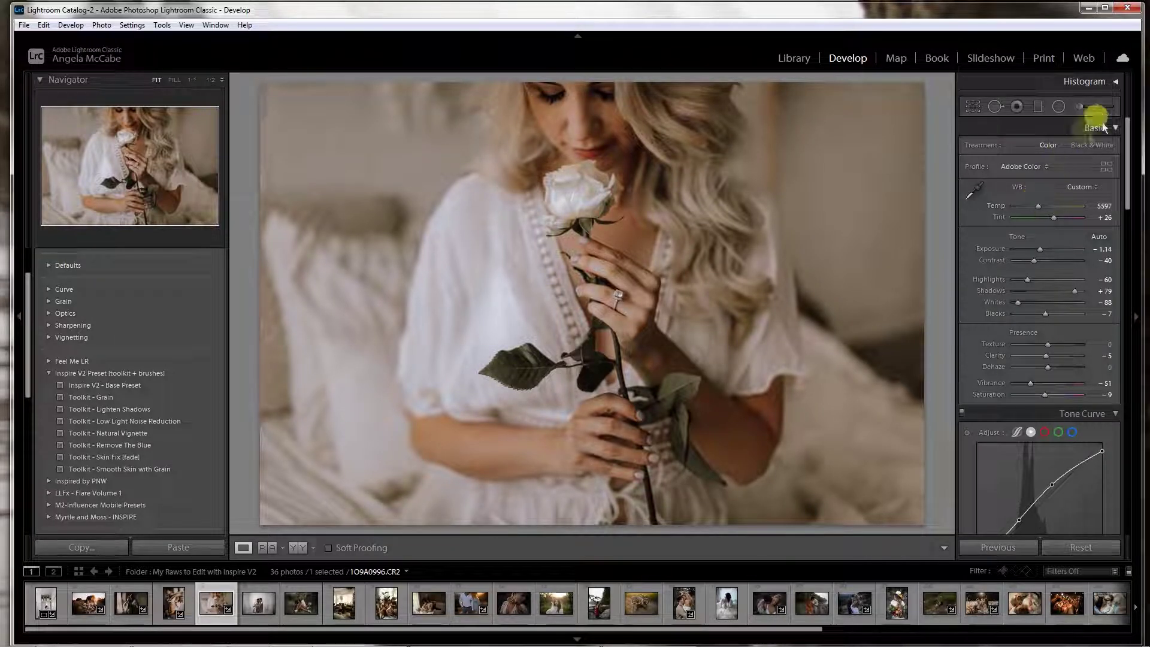
Brush the woman's face and skin in the rose photo with the Myrtle & Moss - Lighten Up adjustment effect.
click(1079, 106)
click(1030, 150)
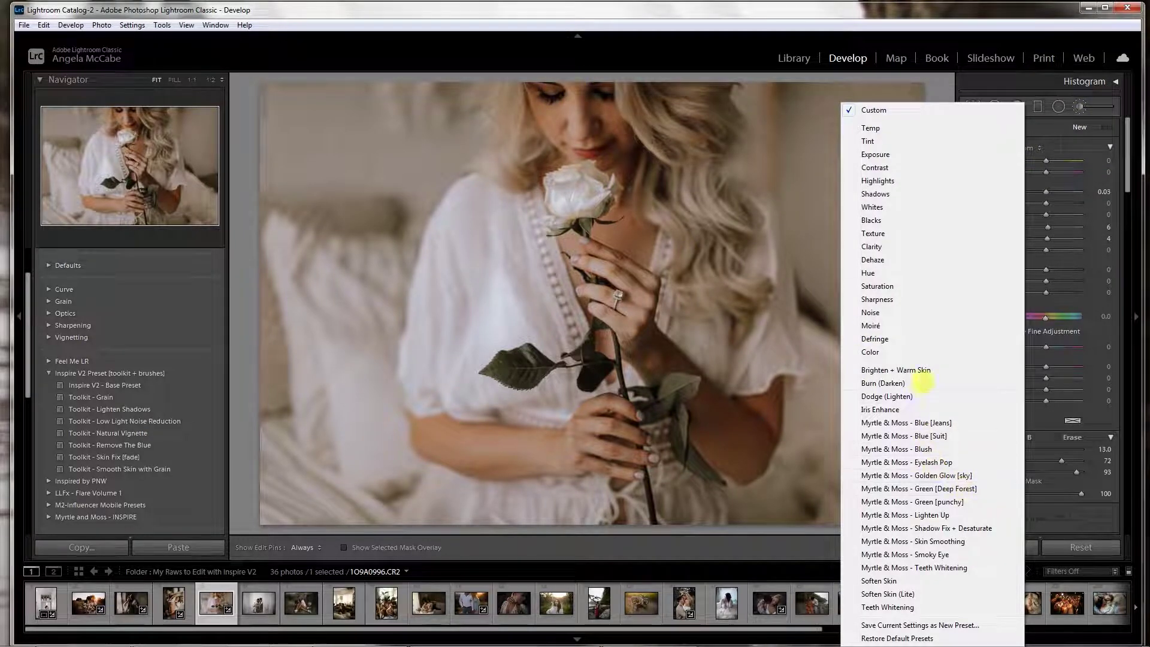
click(932, 515)
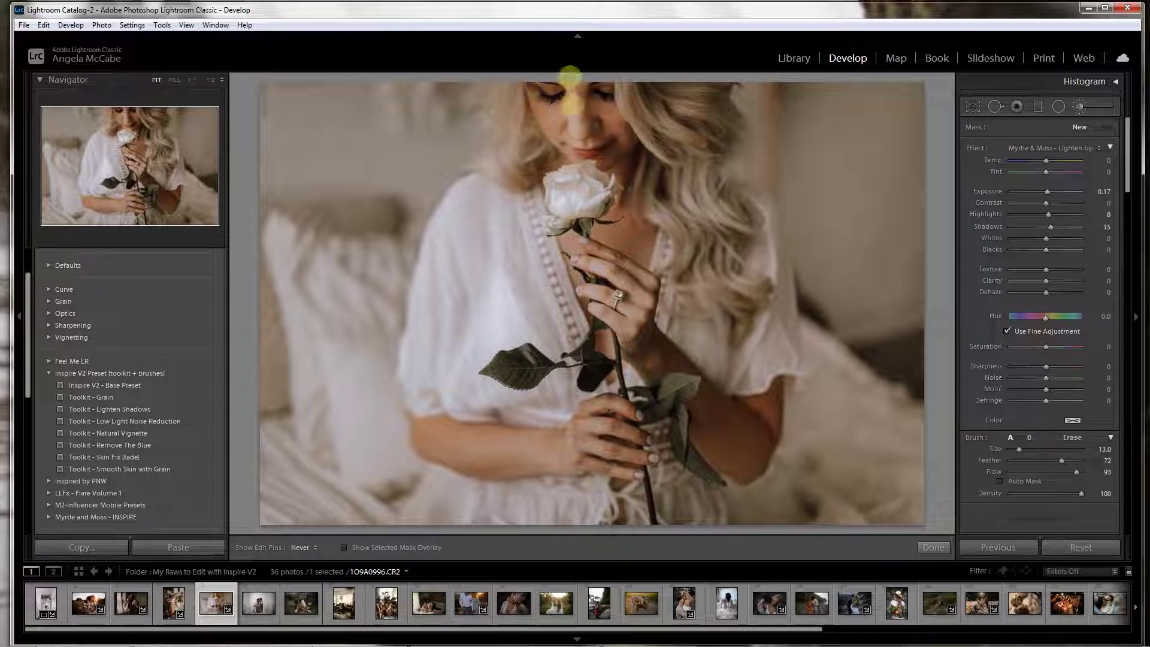
click(563, 267)
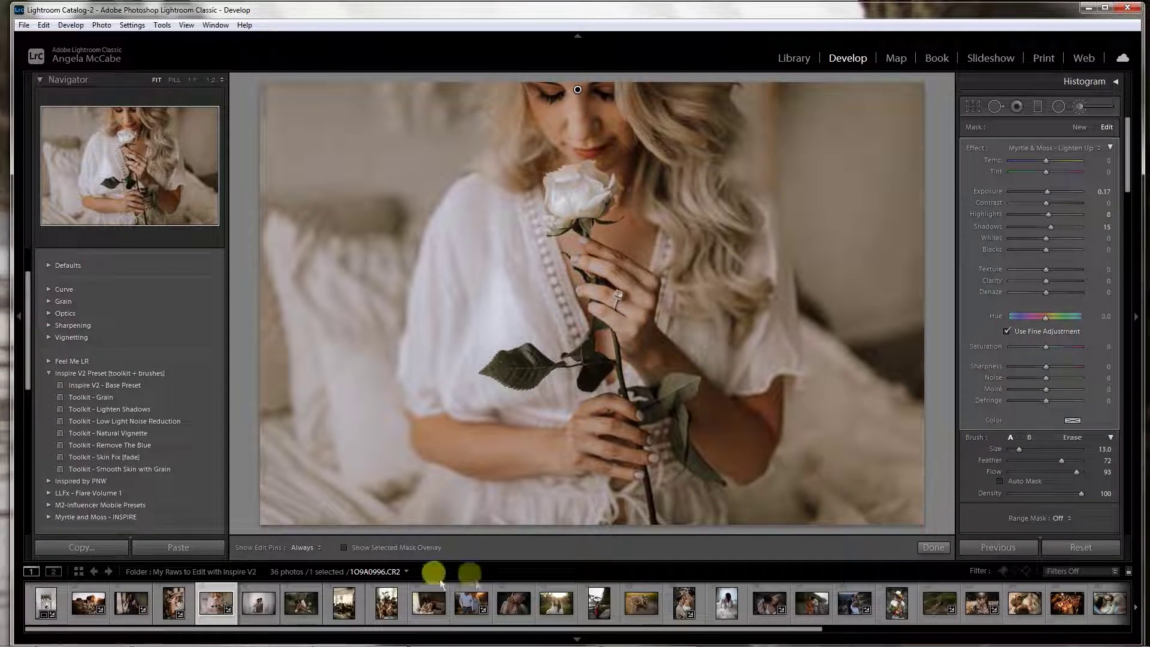
Open the pottery couple photo 1O9A1237SunSeeker.CR2 and apply the Inspire V2 - Base Preset.
click(258, 604)
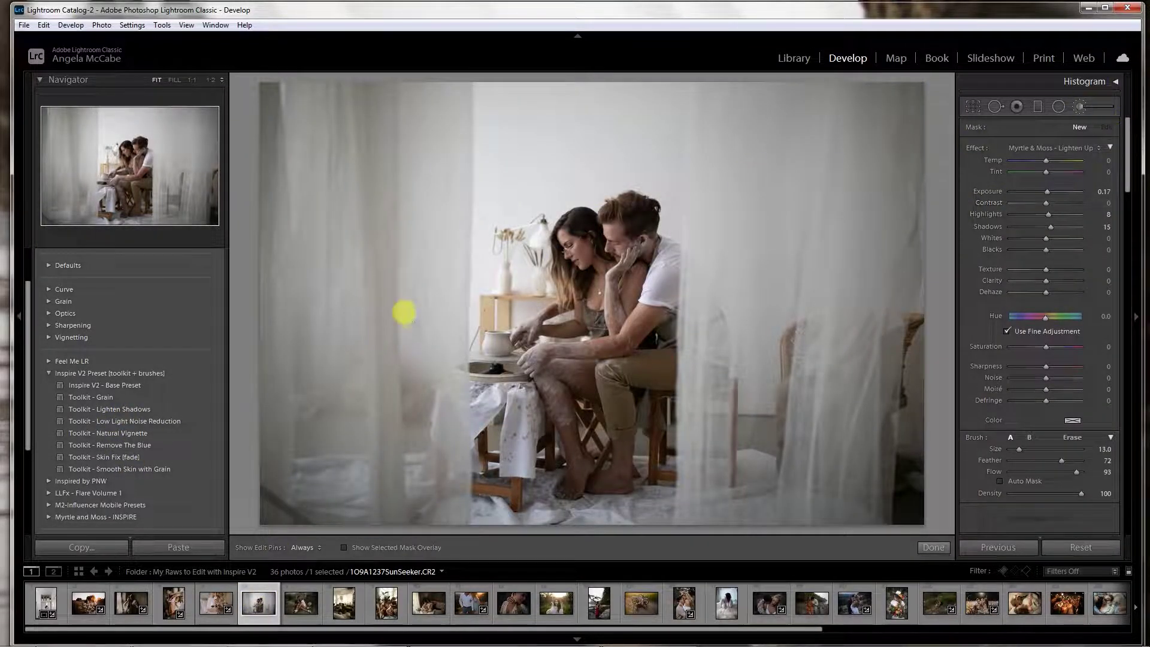
click(929, 547)
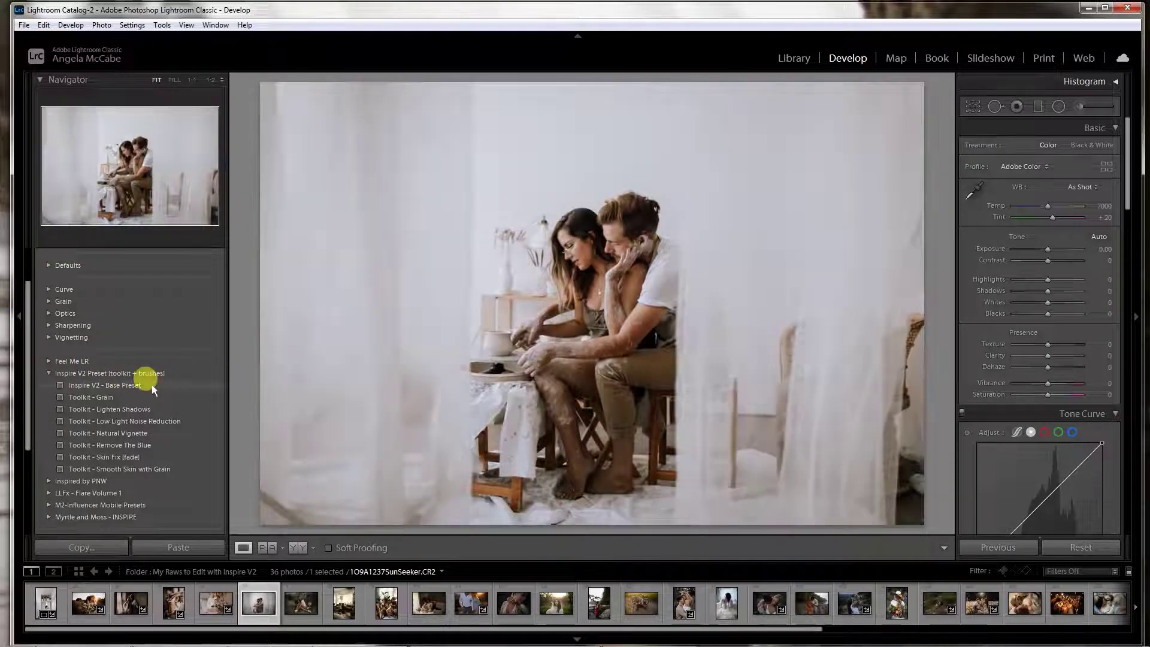
click(152, 385)
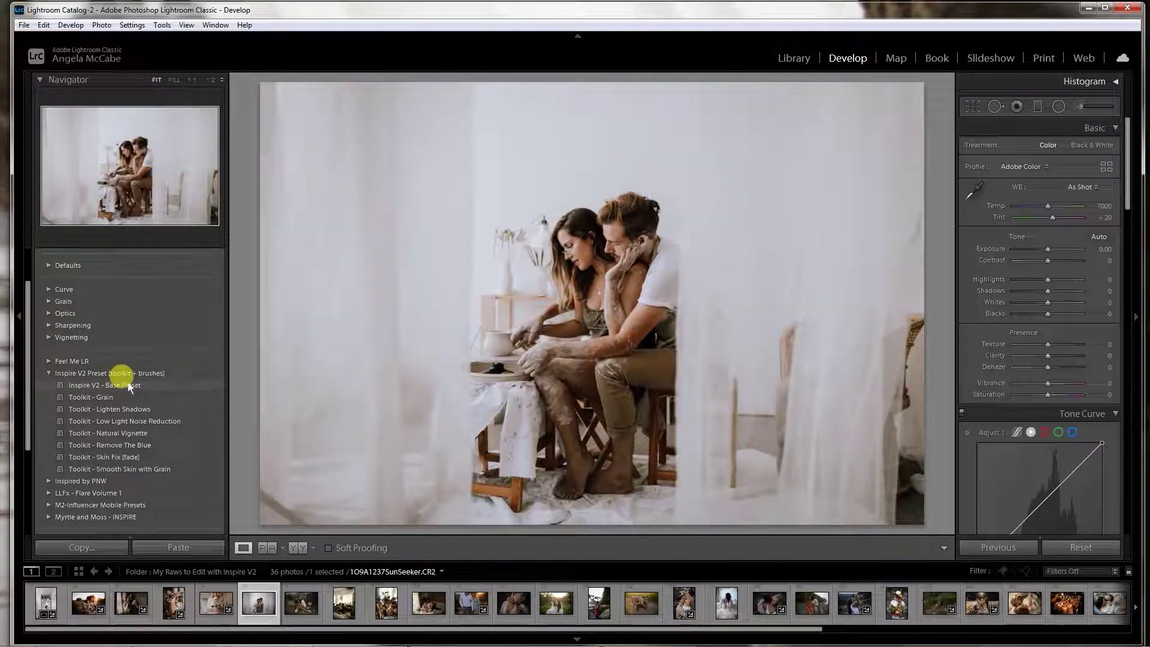
click(119, 384)
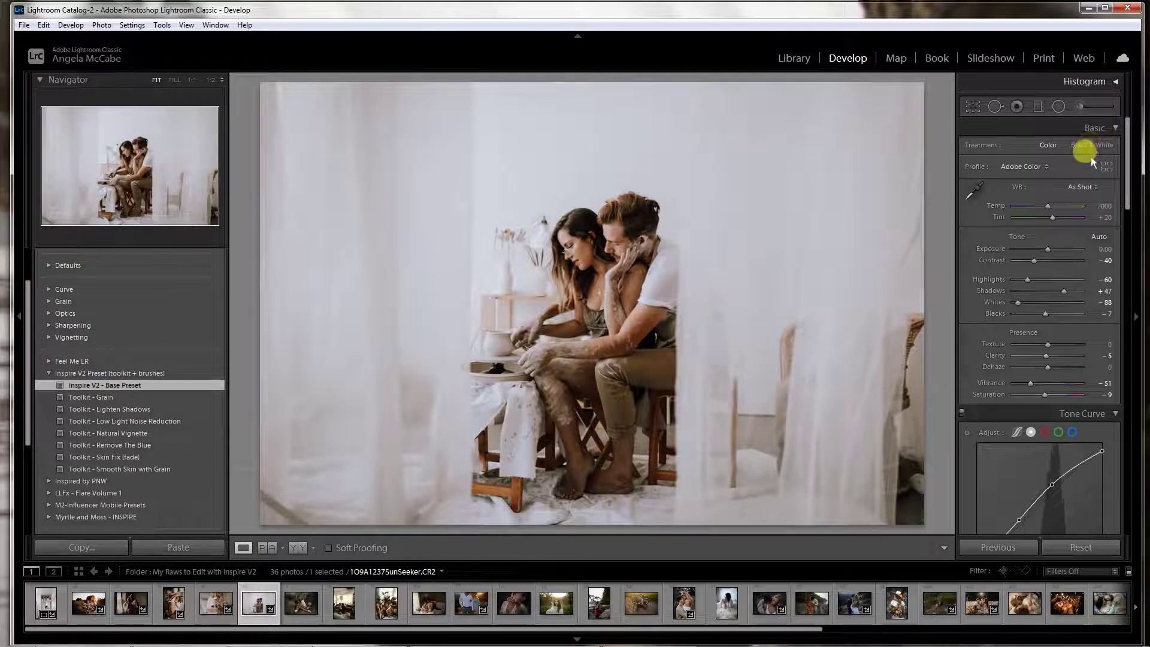
Paint over the pottery couple with the Myrtle & Moss - Lighten Up brush at size 19 and close the brush.
click(1078, 107)
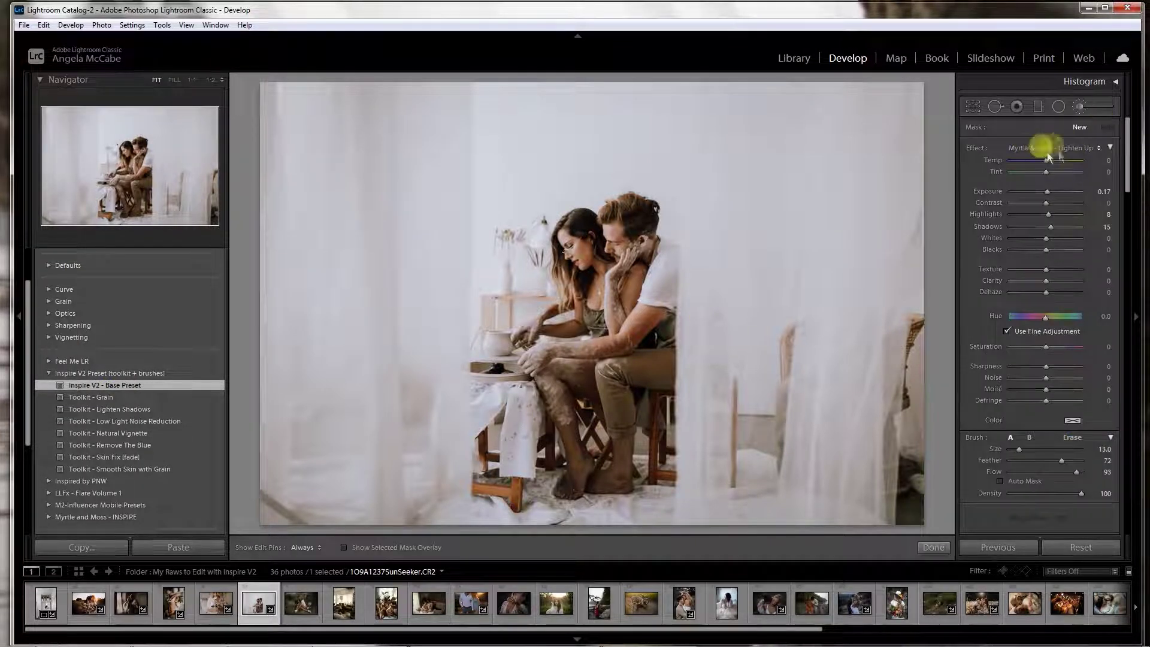
click(1068, 151)
click(959, 488)
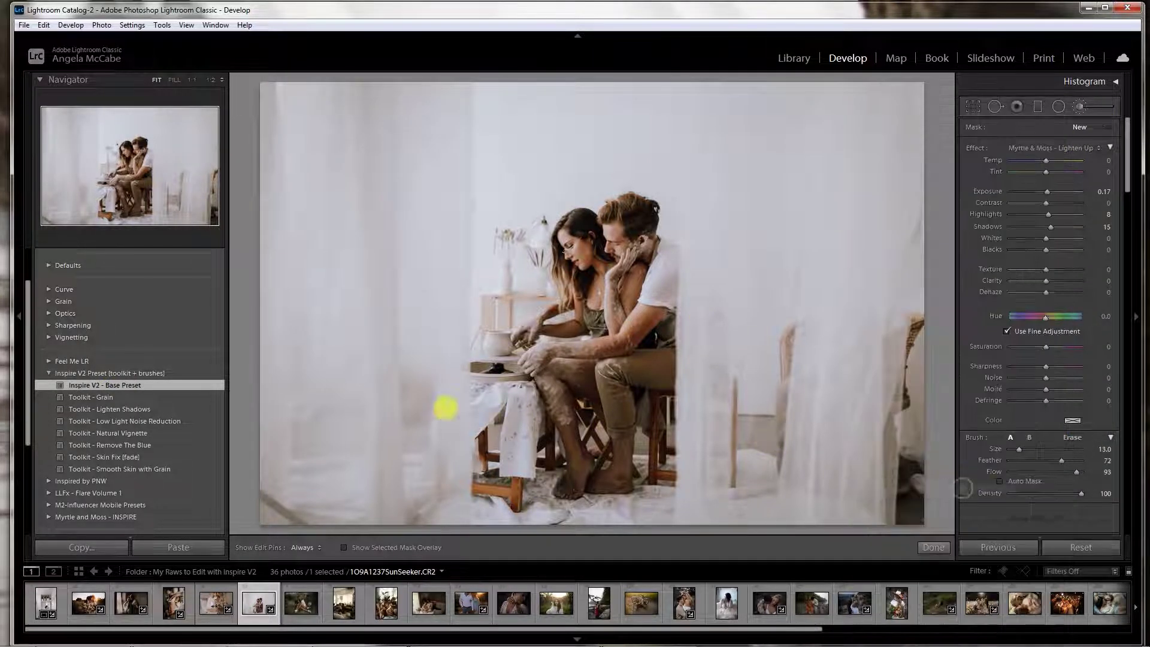
key(h)
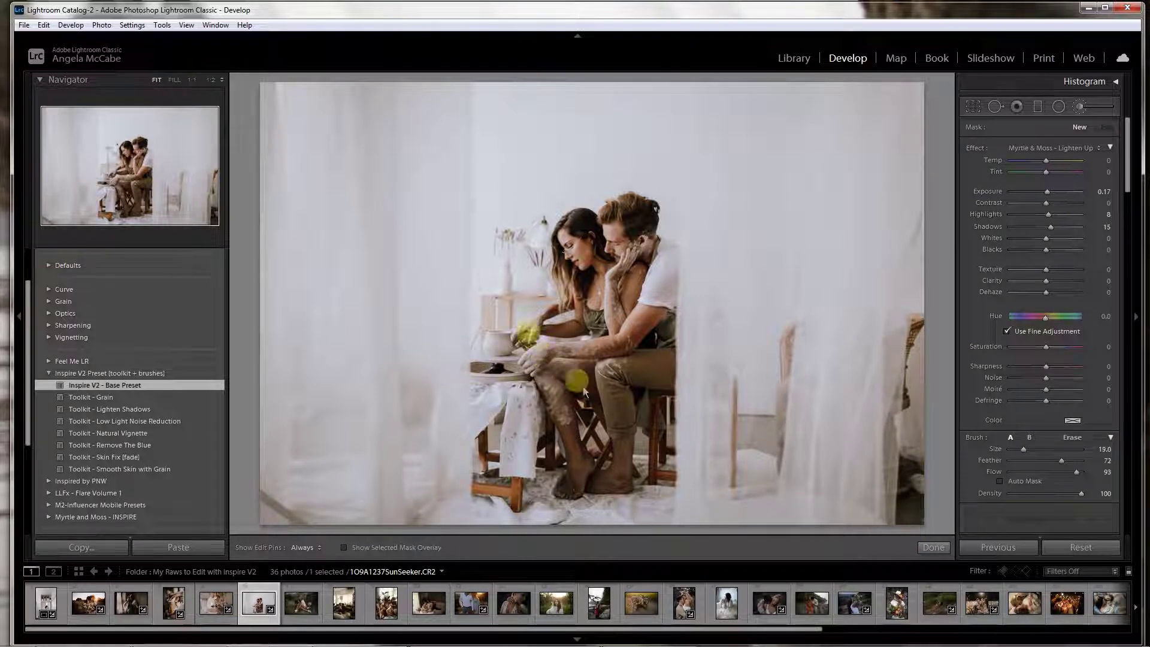
scroll(532, 359, up, 4)
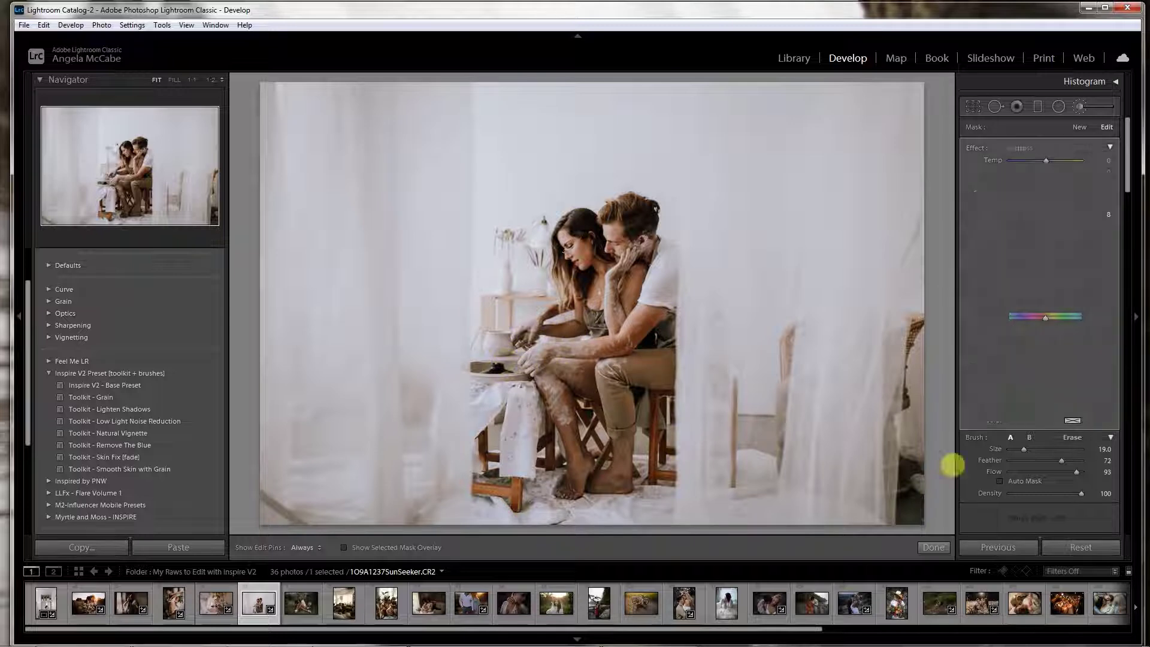
click(932, 547)
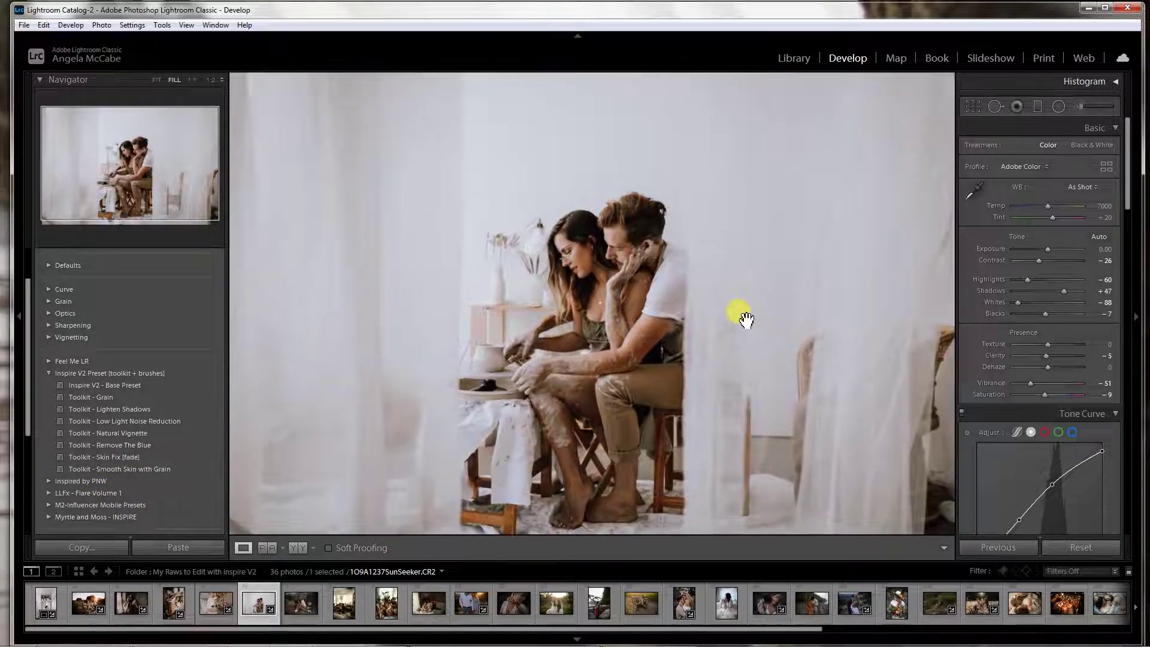
Inspect the pottery couple's skin and faces up close, and compare the photo's before and after versions.
click(746, 320)
drag(791, 375, 658, 265)
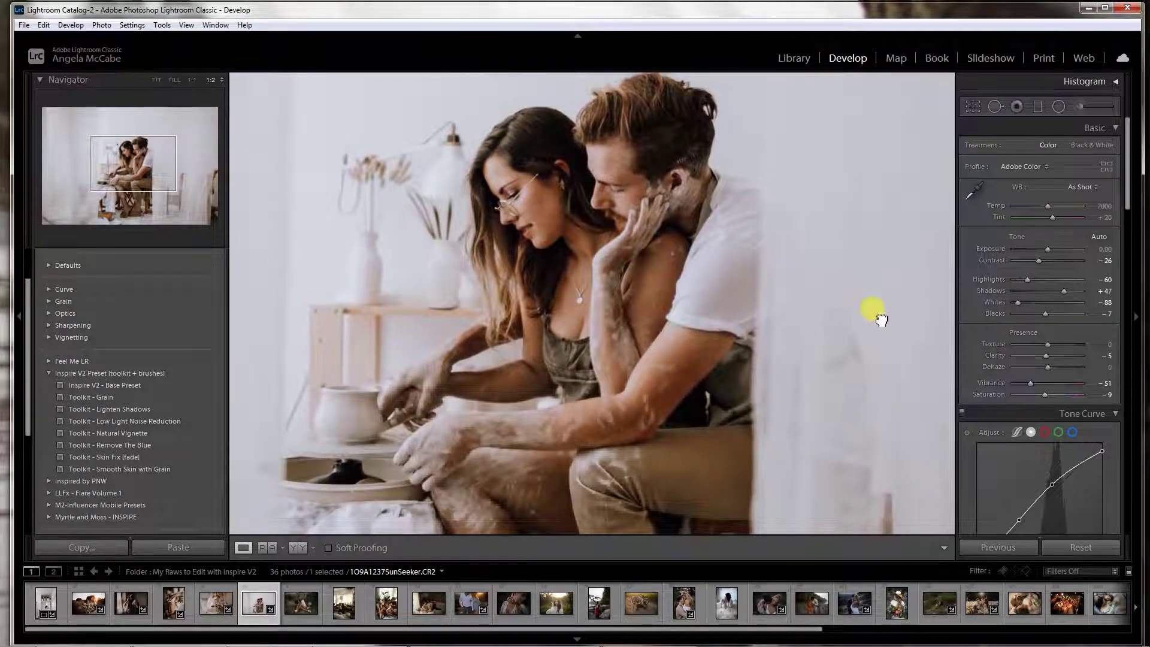
drag(873, 308, 873, 327)
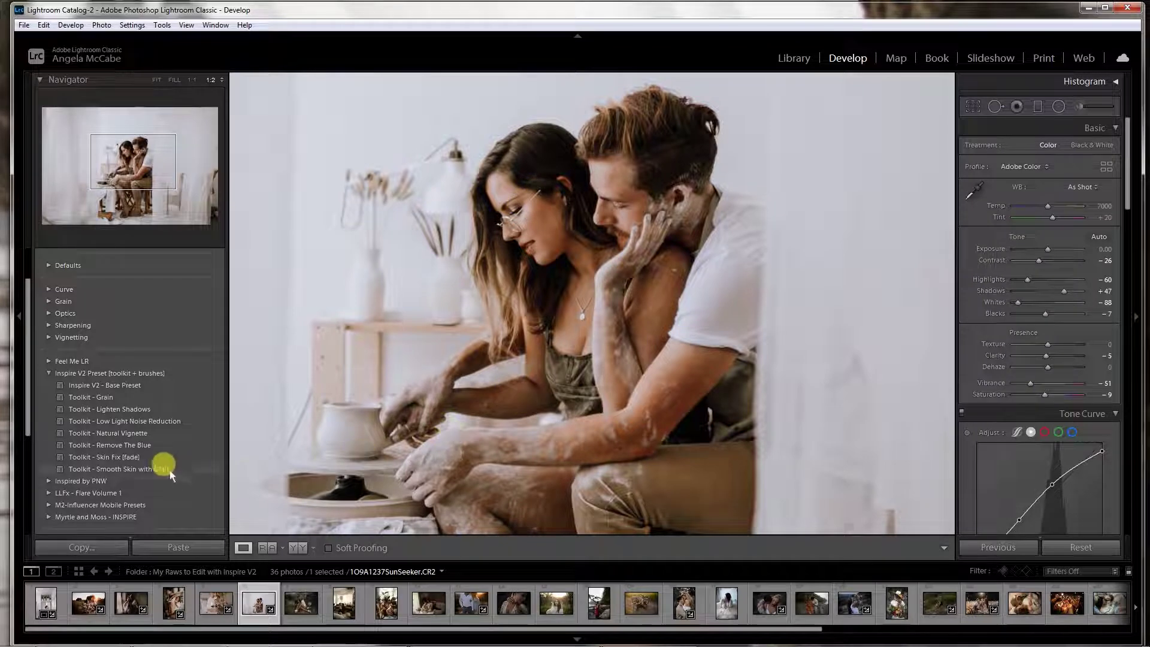
click(246, 450)
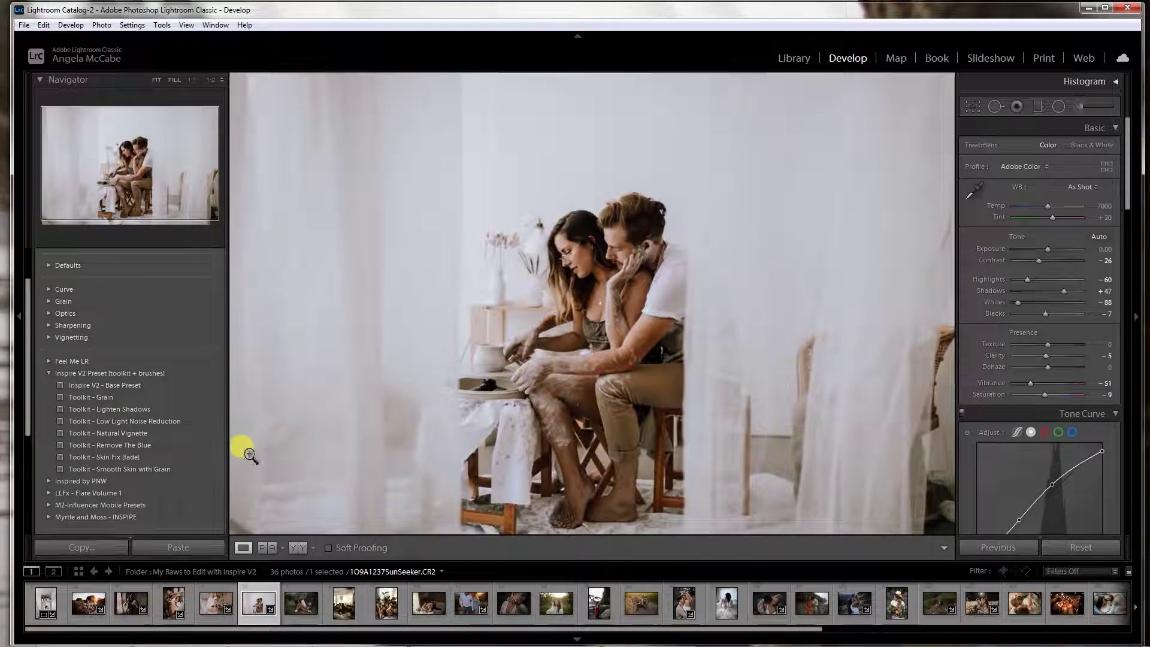
click(246, 451)
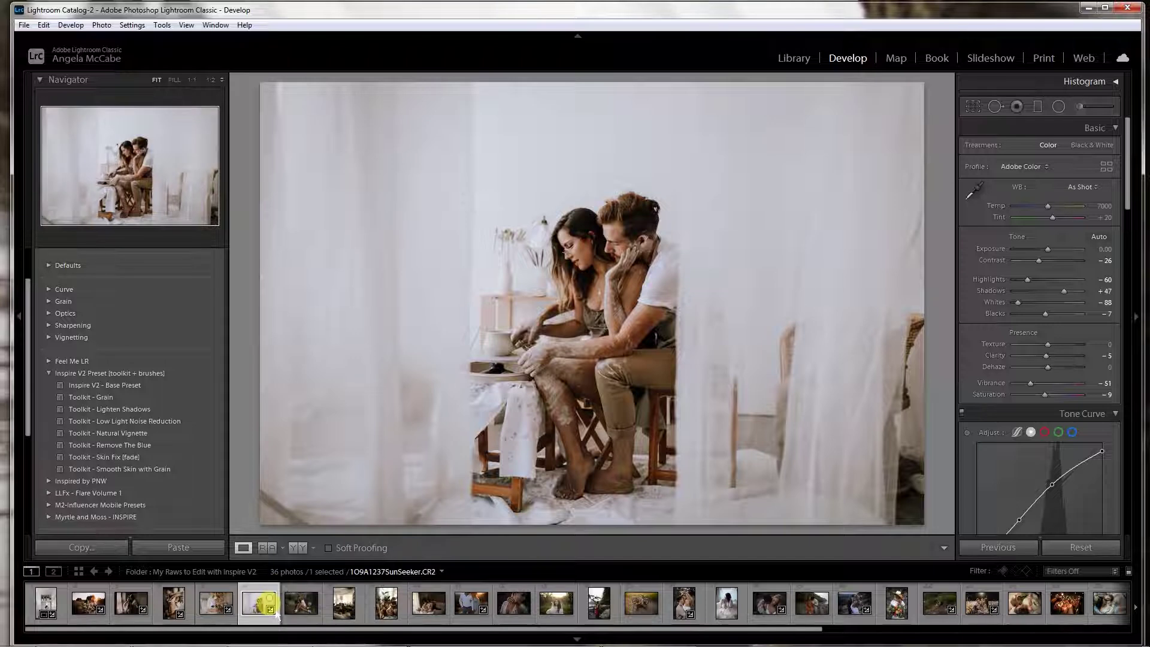
click(295, 553)
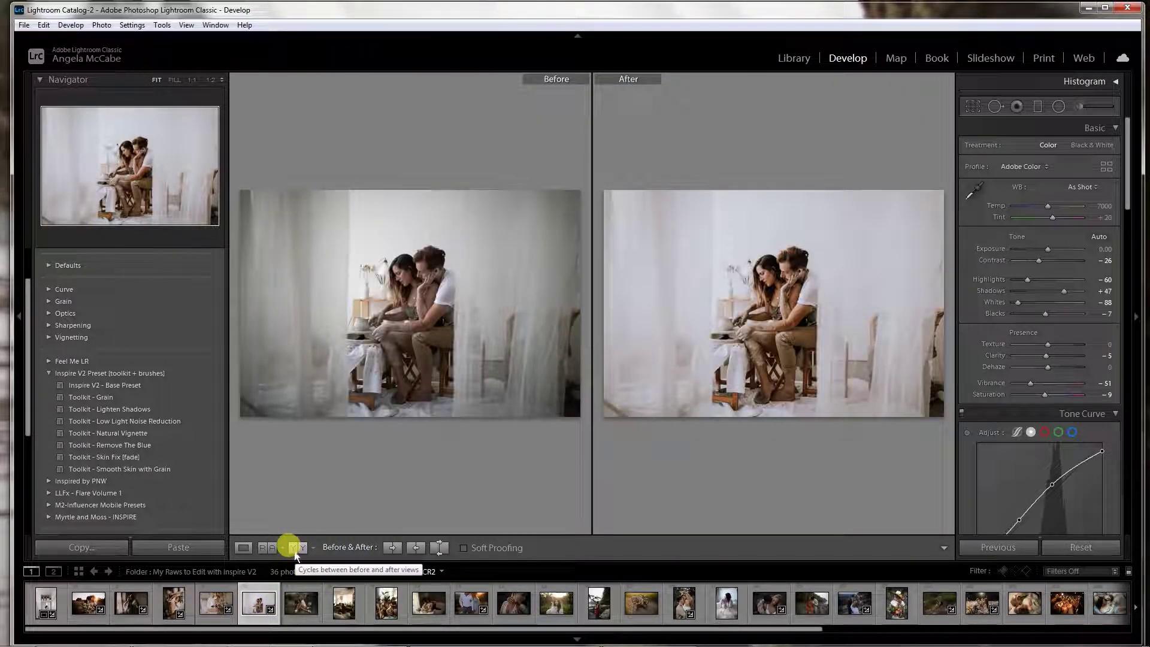
click(243, 548)
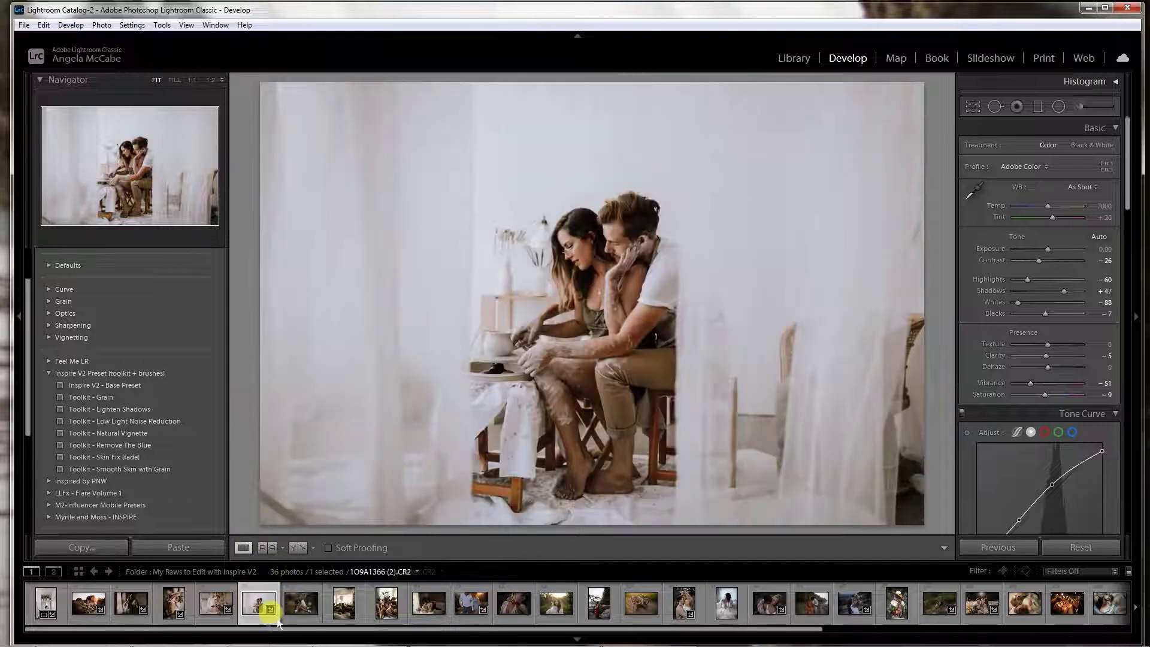
Compare the before and after versions of the rose, kitchen, maternity, sunset bouquet and white interior photos.
click(216, 603)
click(297, 549)
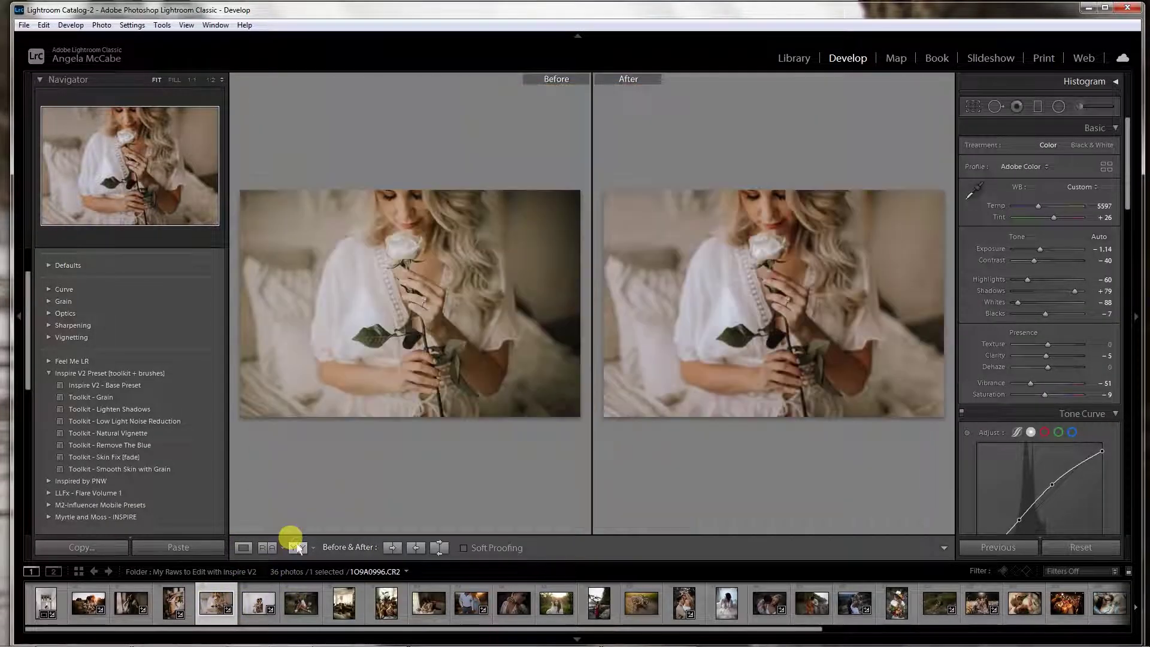
click(174, 604)
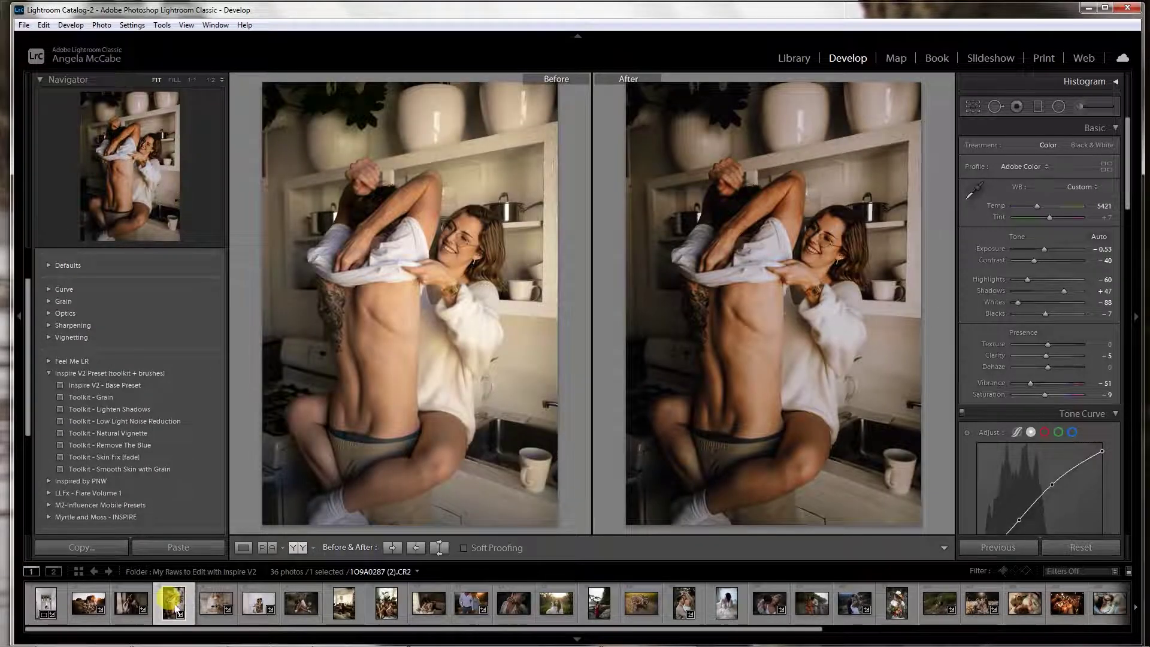
click(129, 607)
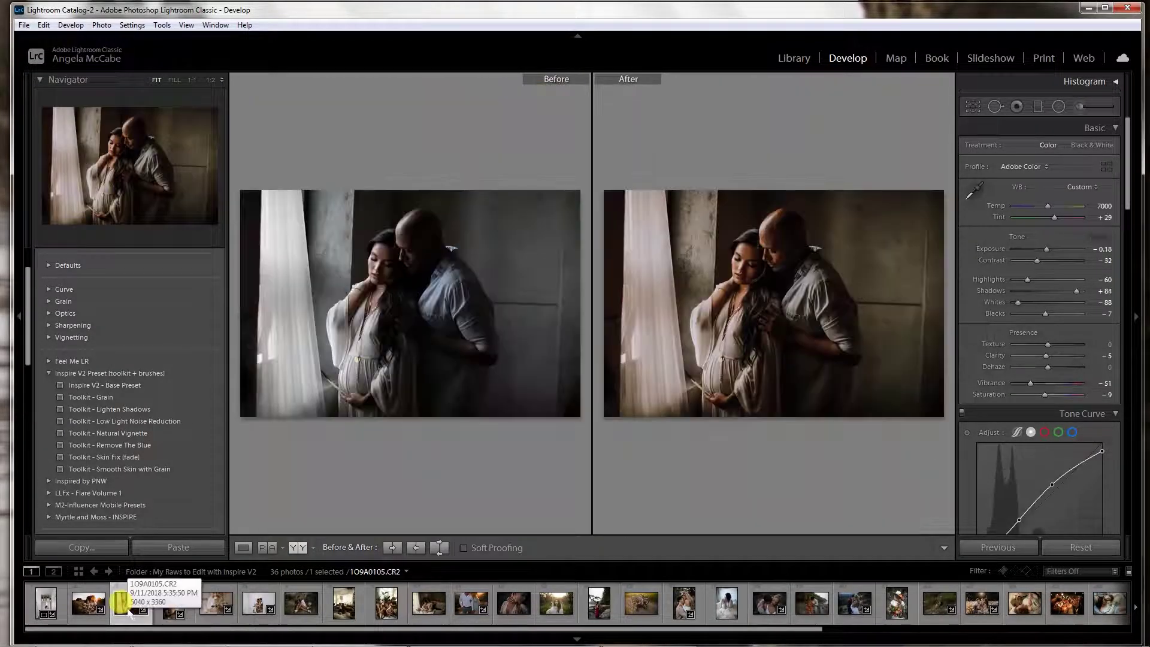
click(89, 604)
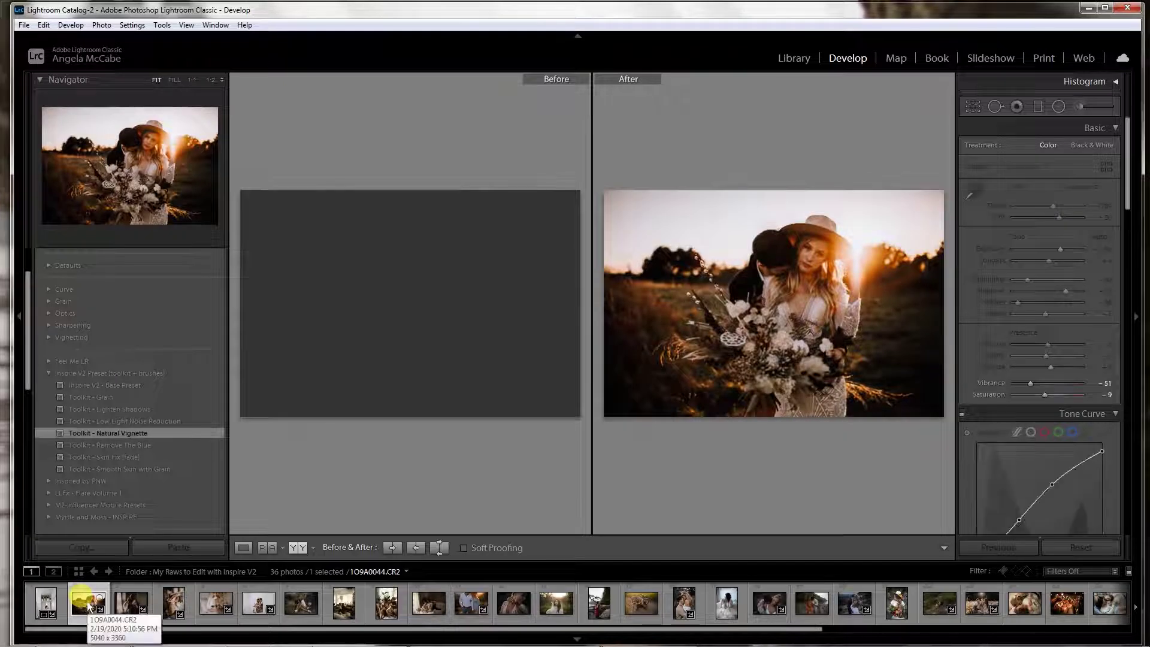
click(47, 600)
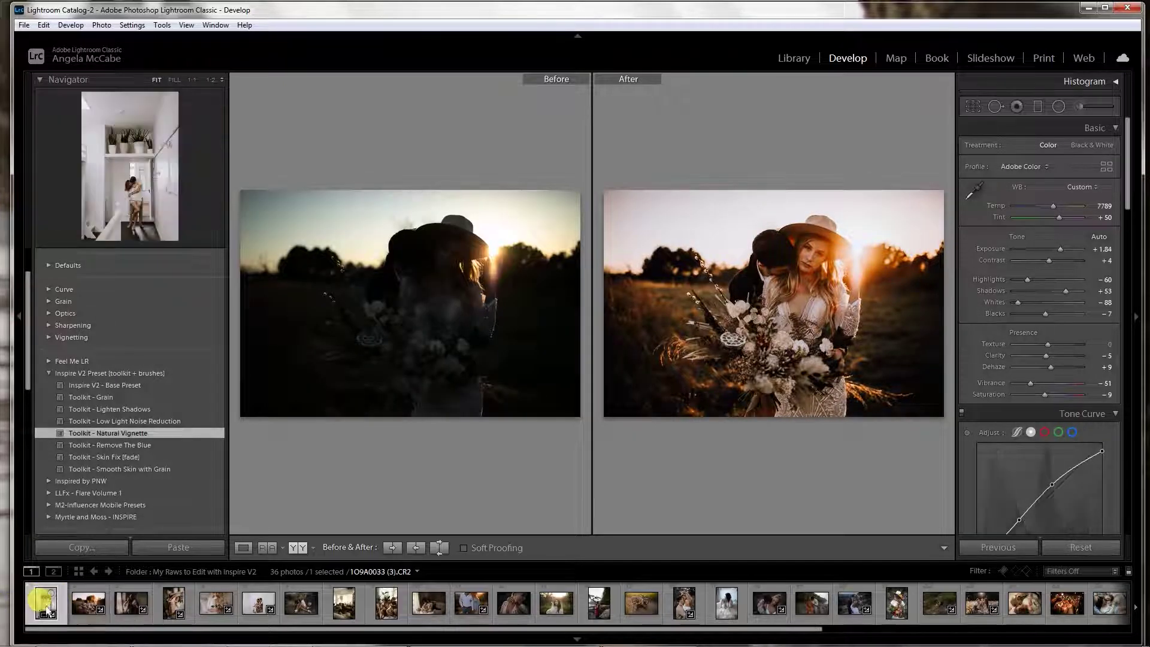
Open the seated grass couple photo 1O9A1366 (2).CR2 in single-image view and apply the Inspire V2 - Base Preset.
click(298, 601)
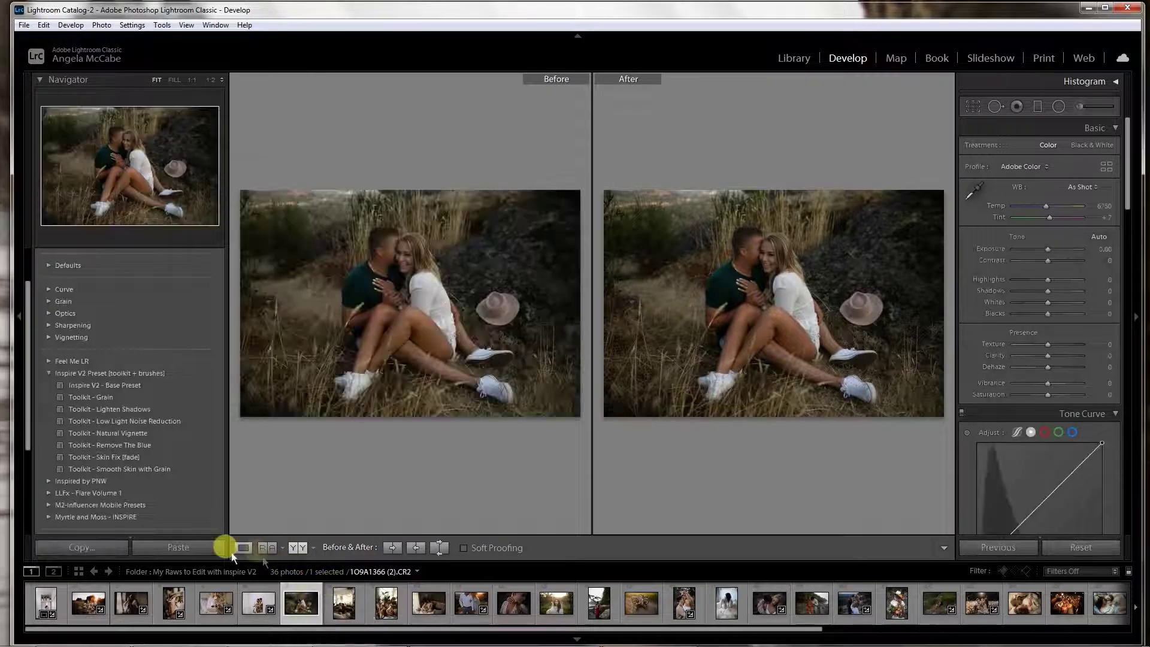
click(243, 547)
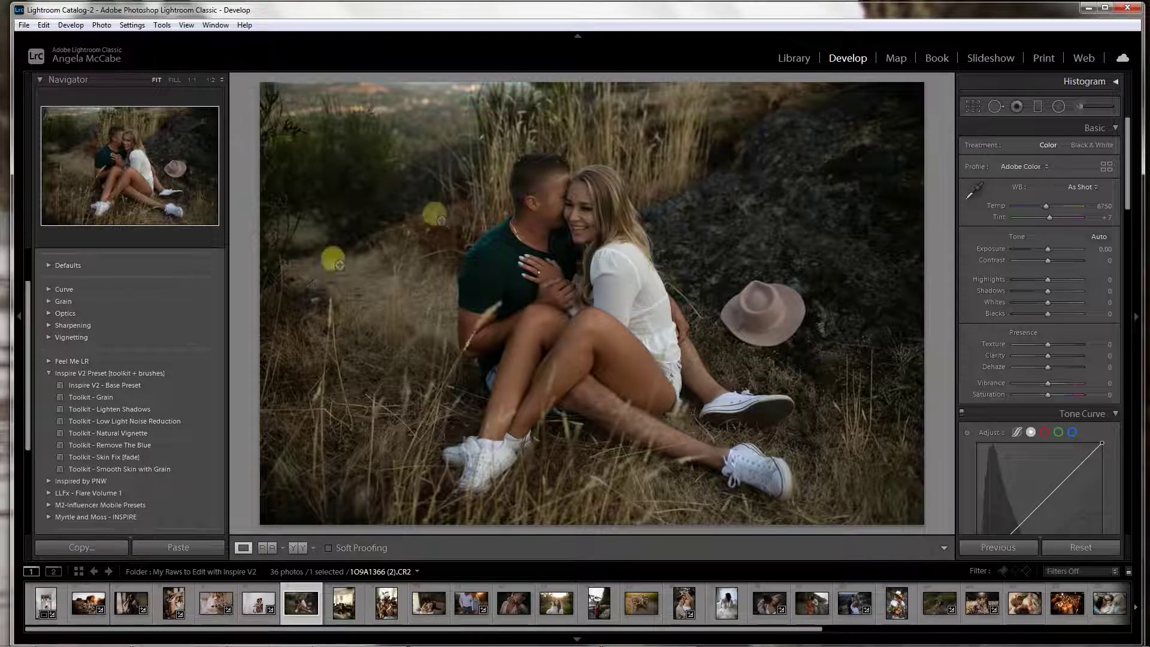
click(138, 384)
click(138, 384)
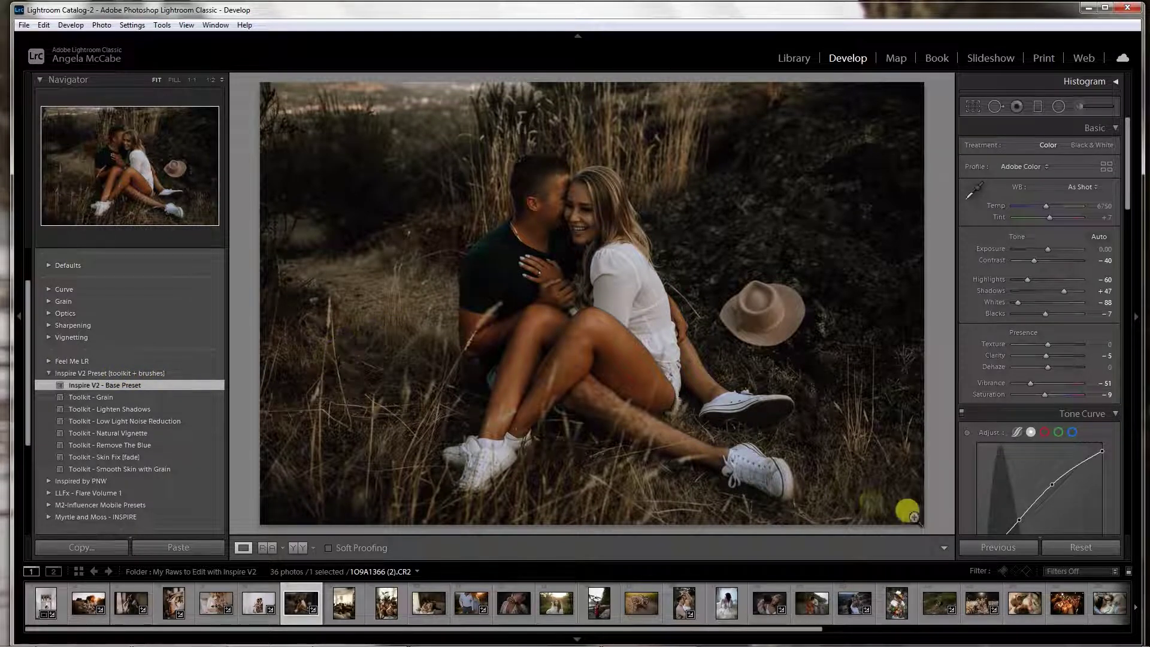
Adjust the grass couple photo to Exposure +0.88, Tint +26 and Contrast -32.
drag(1050, 254, 1053, 250)
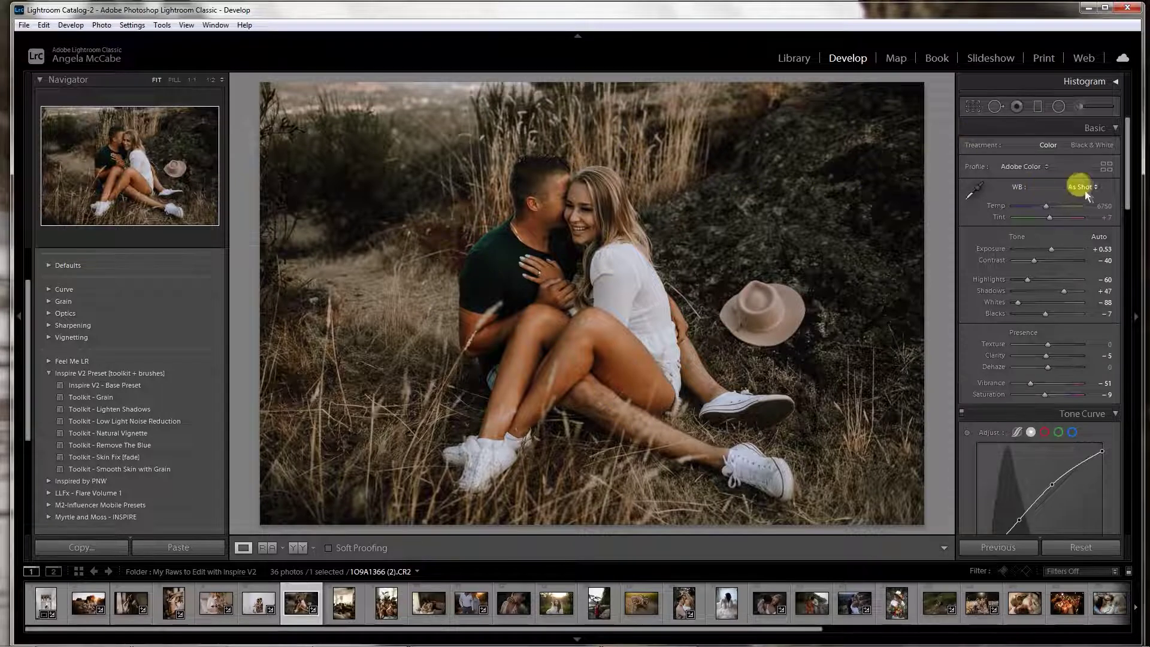
drag(1052, 218, 1054, 219)
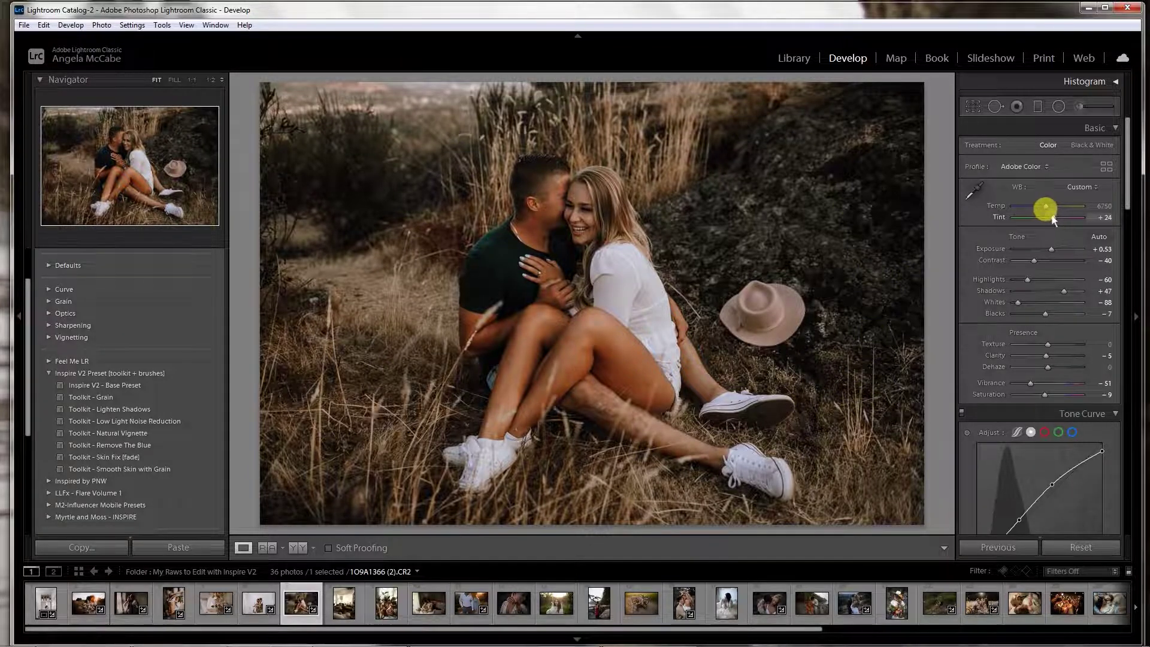
drag(1056, 251, 1057, 249)
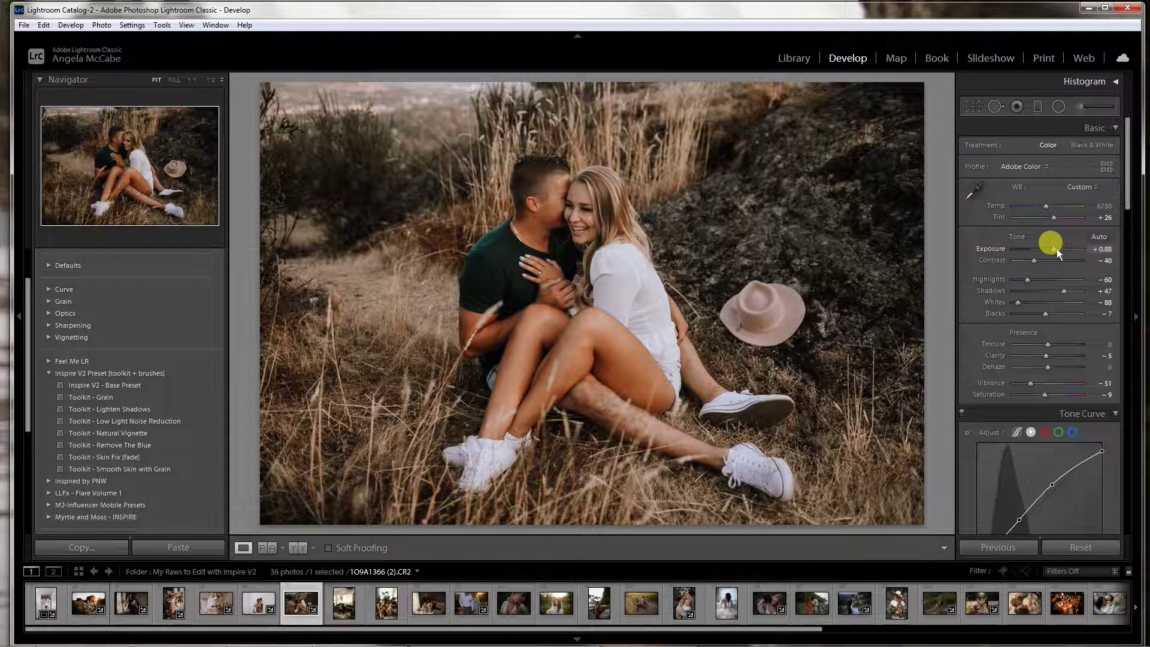
drag(1034, 260, 1039, 261)
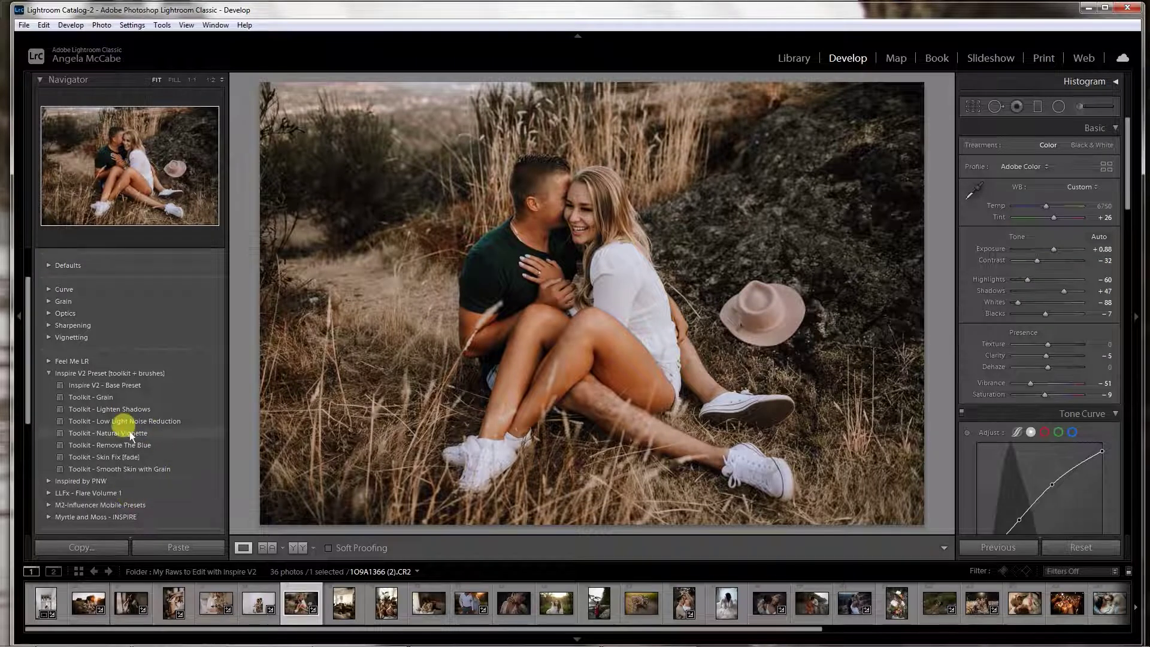
Apply the Toolkit - Natural Vignette and Toolkit - Skin Fix [fade] presets to the seated grass couple photo.
click(130, 433)
click(131, 434)
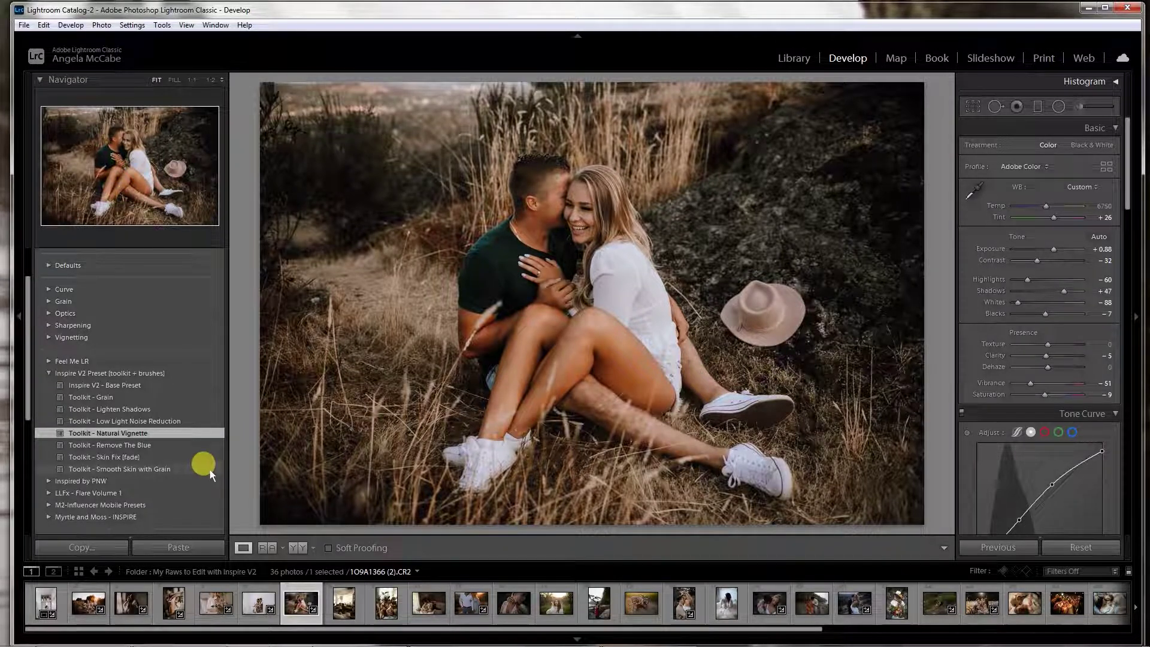
click(135, 459)
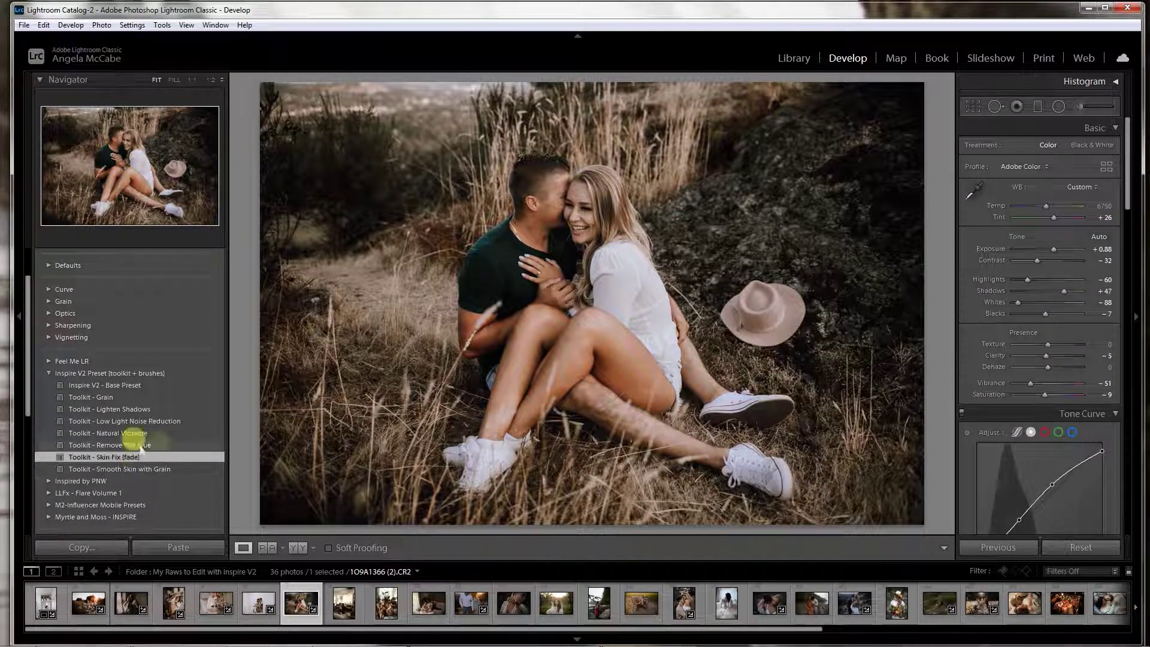
Adjust the grass couple photo to Temp 7526, Tint +34 and Contrast -7.
drag(1049, 205, 1054, 205)
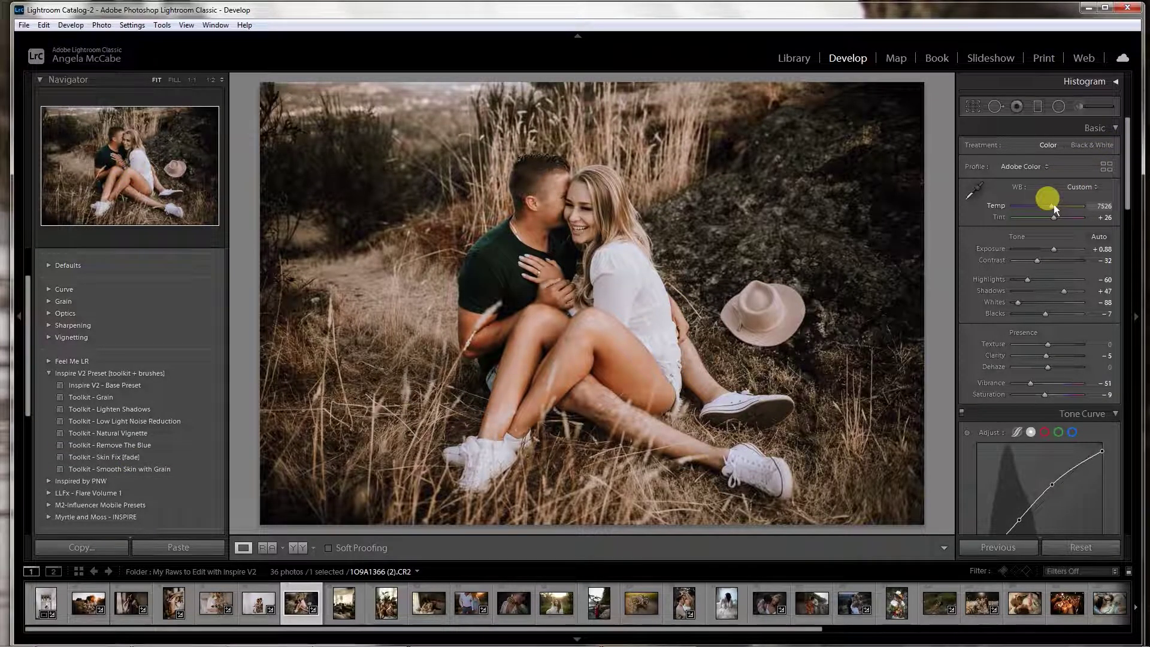
drag(1056, 219, 1057, 220)
drag(1034, 262, 1044, 261)
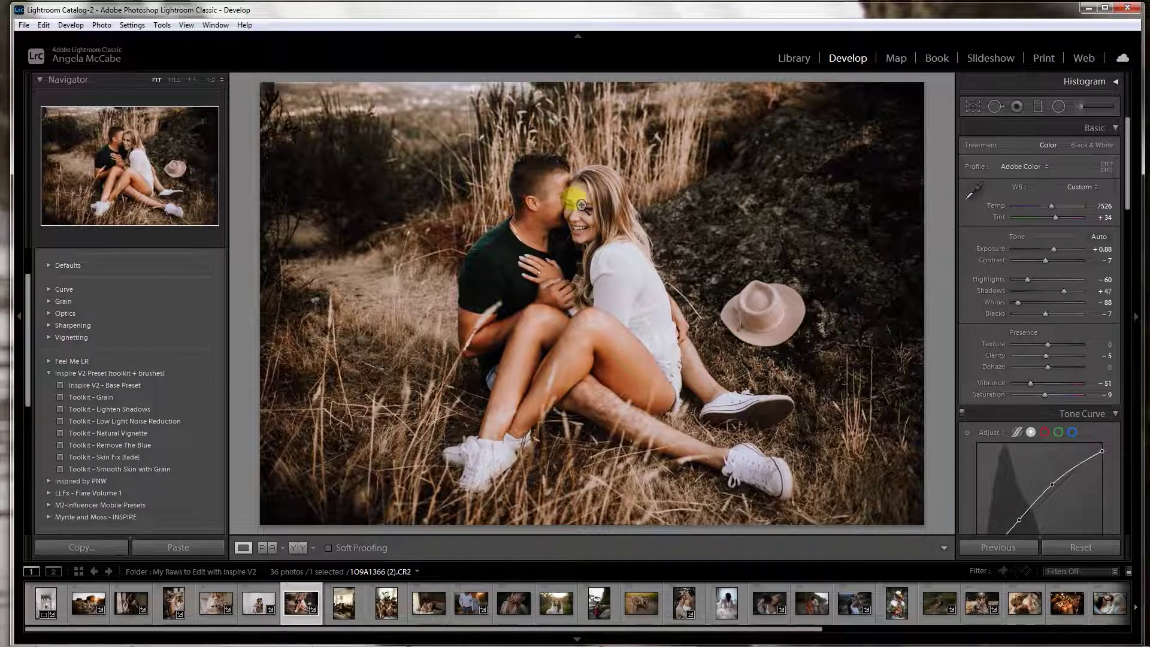
Brush the Myrtle & Moss - Golden Glow [sky] effect over the woman's face with brush size 11.
click(1077, 105)
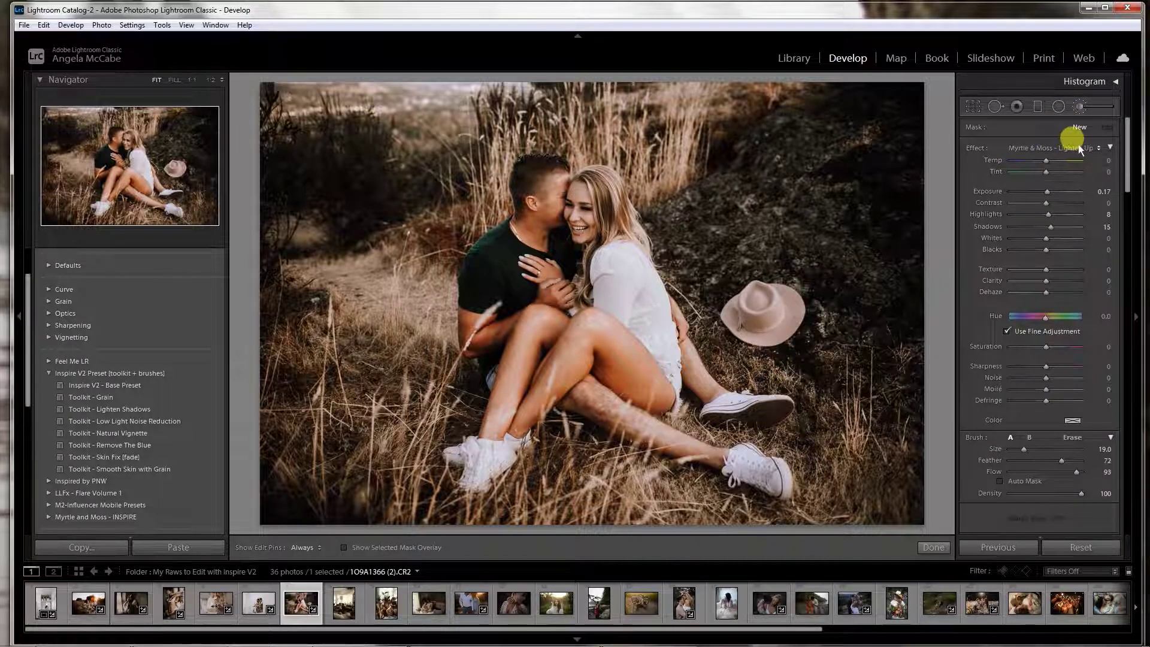
click(1078, 147)
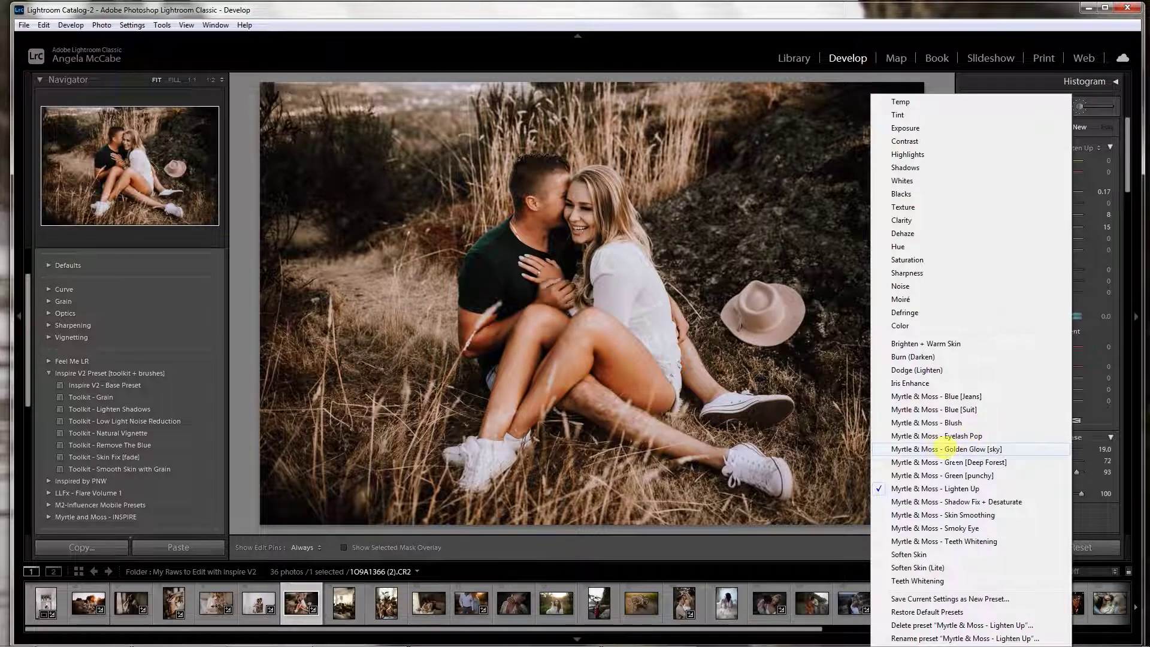
click(948, 449)
scroll(530, 171, down, 5)
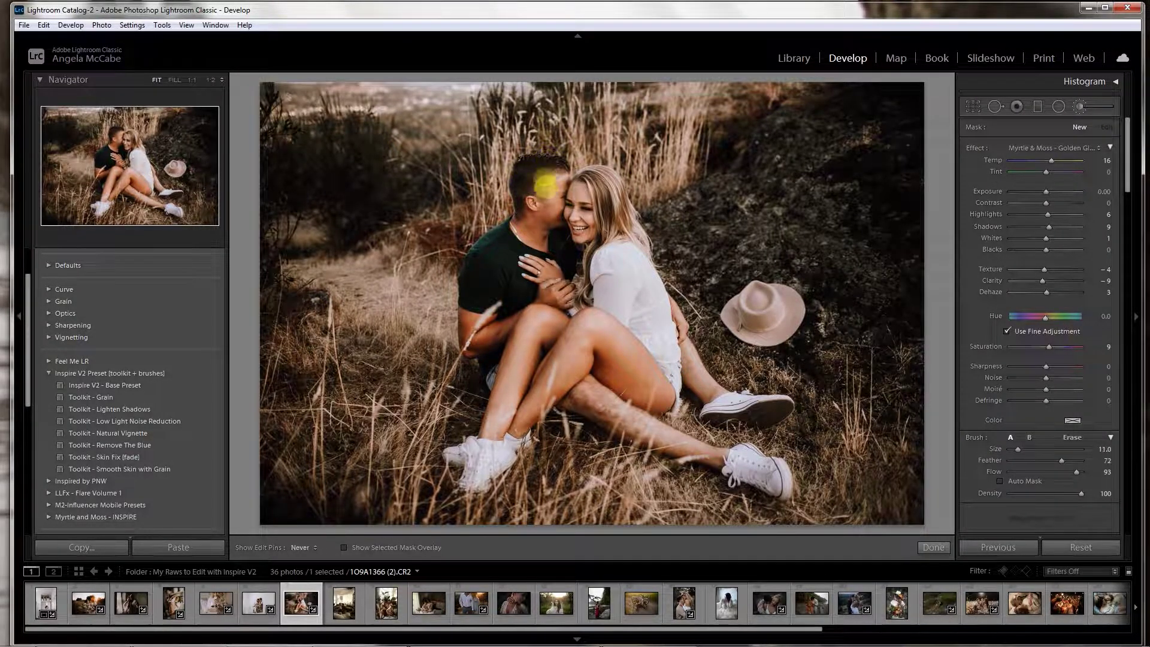
click(580, 192)
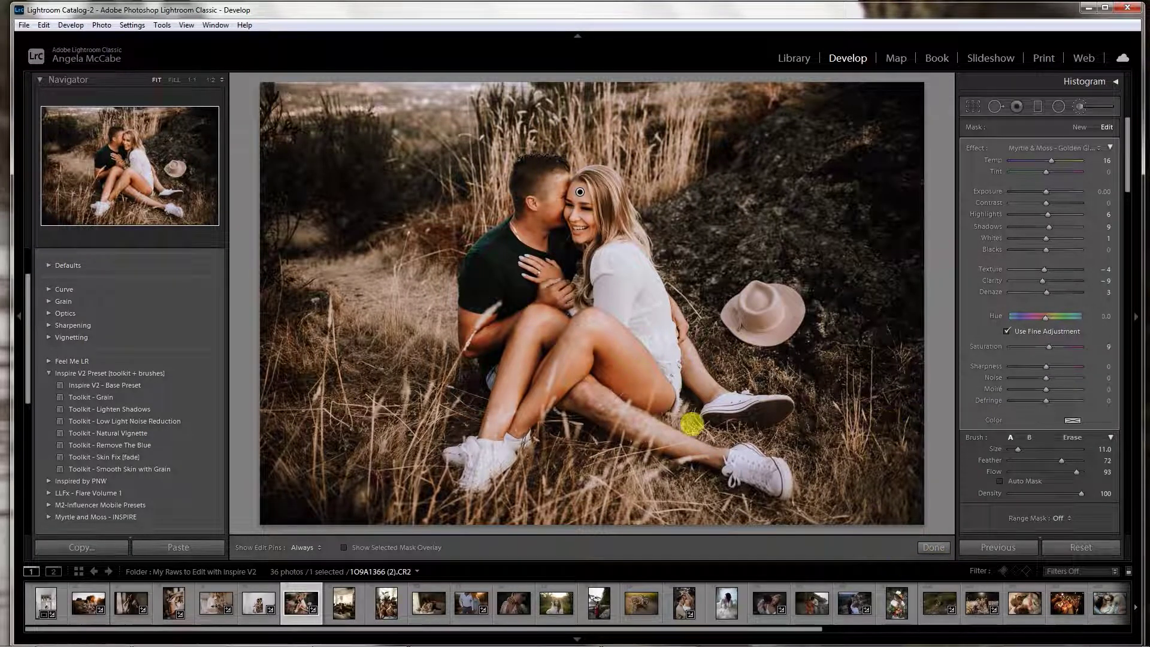
click(933, 547)
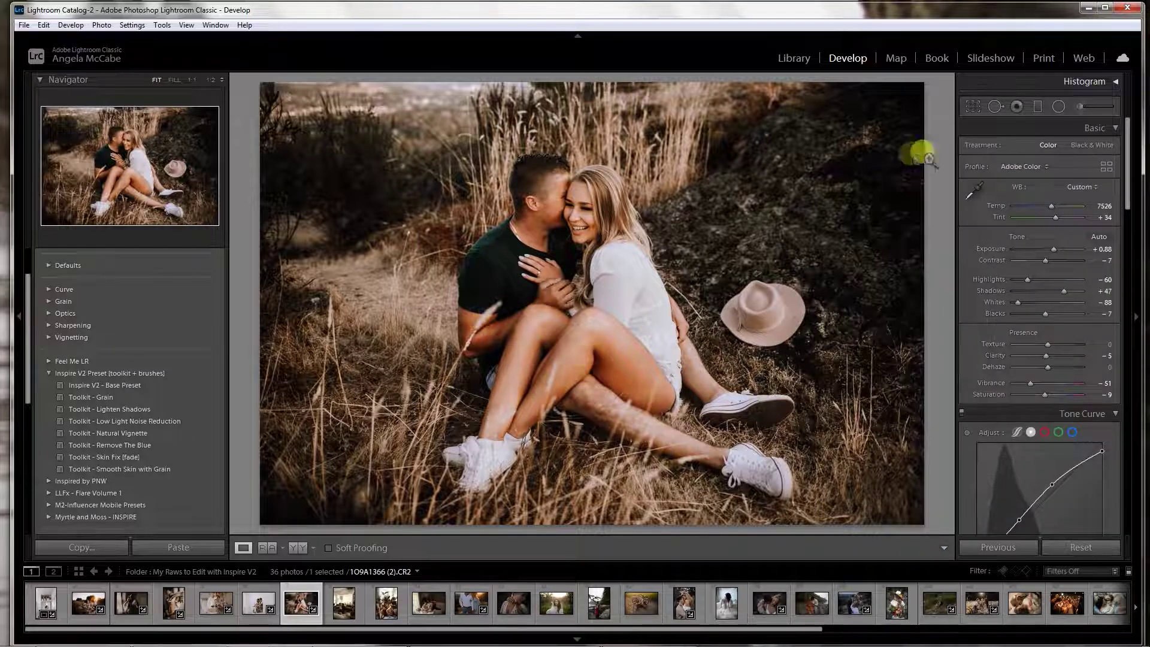
Brush a new Myrtle & Moss - Shadow Fix + Desaturate adjustment over the man's forearm.
click(1081, 106)
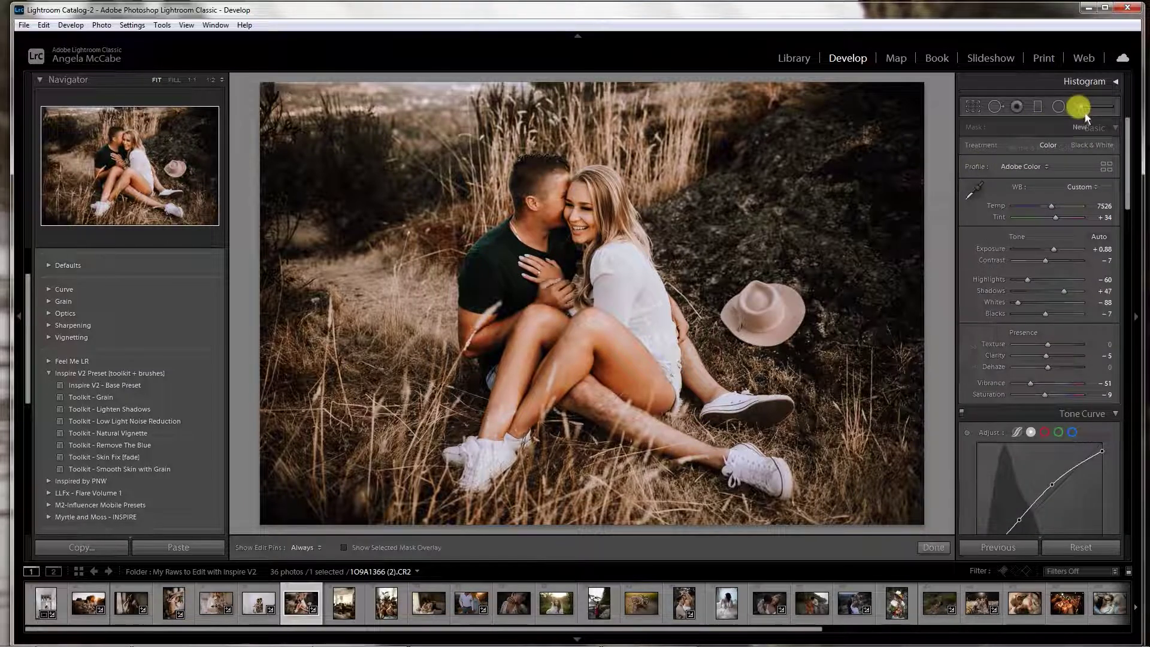
click(1062, 150)
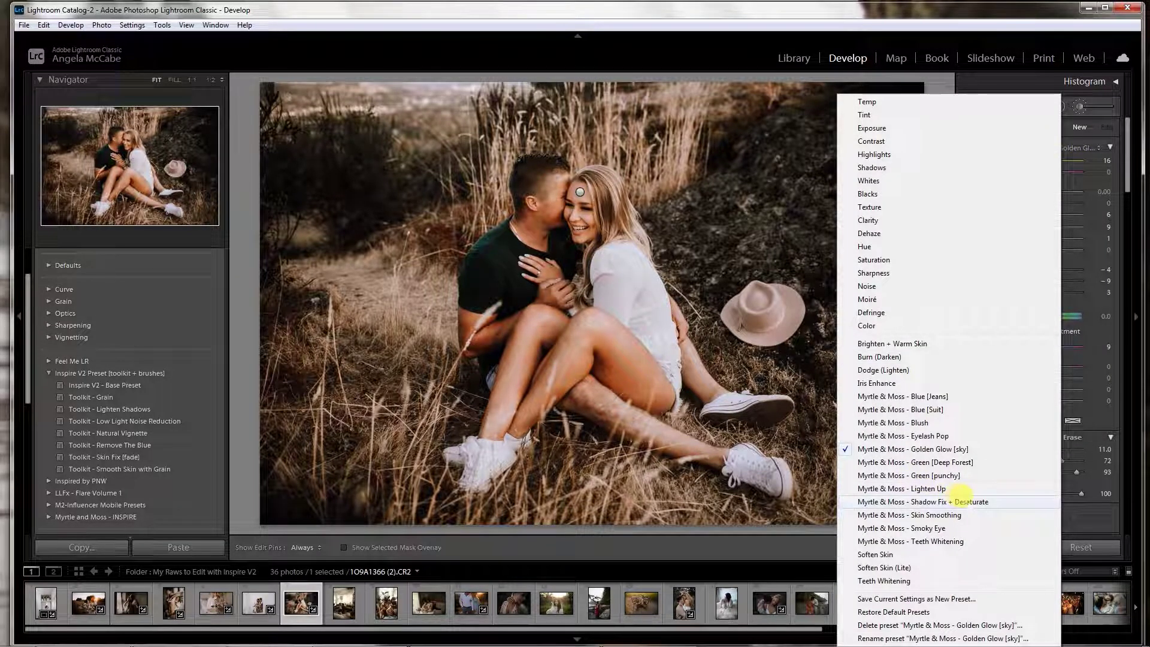
click(964, 499)
key(h)
mouse_move(440, 298)
mouse_down()
mouse_move(454, 285)
mouse_move(474, 300)
mouse_up()
key(h)
Try extending the Shadow Fix + Desaturate brush over the couple's legs with a smaller brush, and undo the stroke.
click(596, 326)
scroll(572, 337, down, 2)
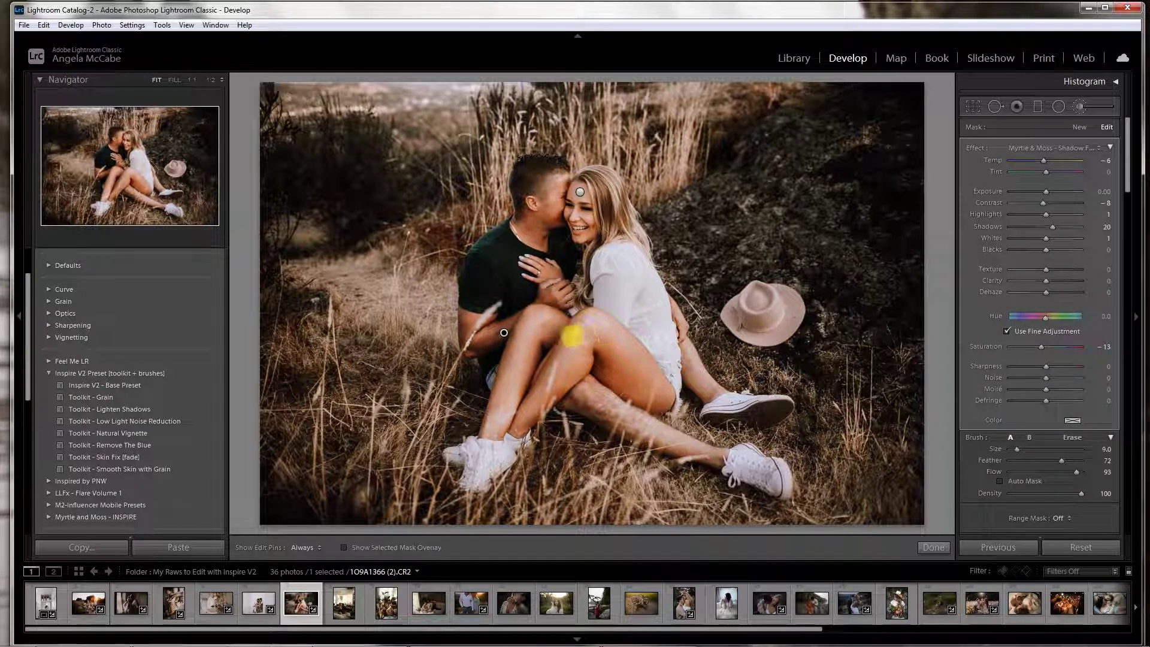
mouse_move(579, 339)
mouse_down()
mouse_move(633, 398)
mouse_move(714, 371)
mouse_up()
key(ctrl+z)
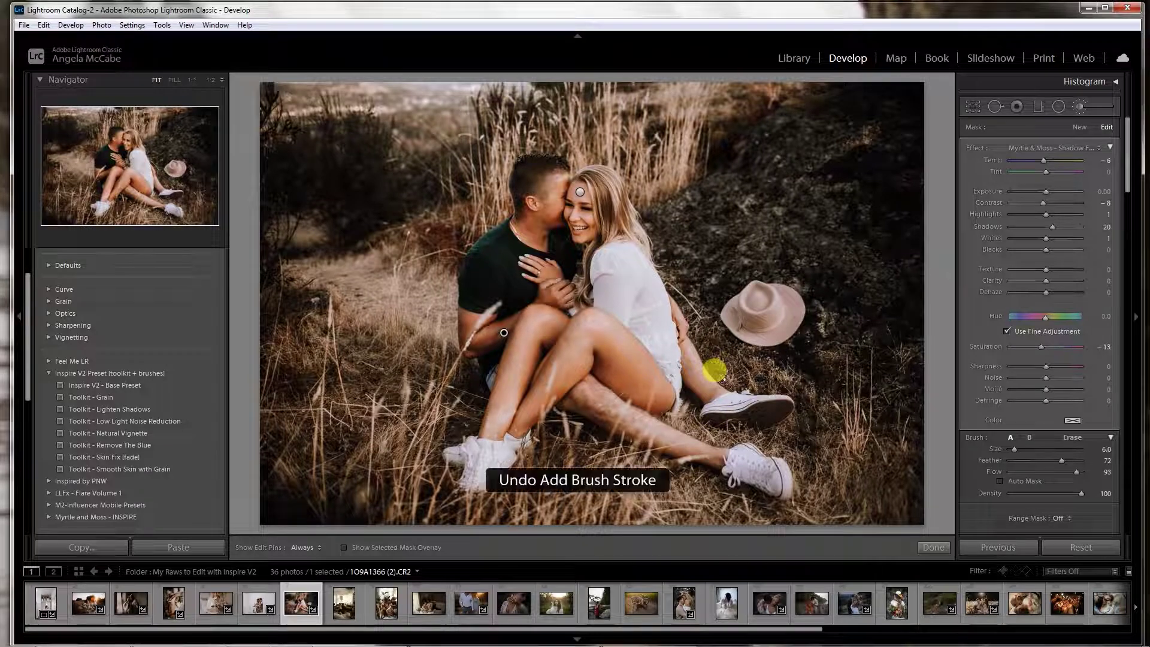
Brush a separate Shadow Fix + Desaturate adjustment over the woman's bent leg, and set the photo's Temp to 7263.
key(z)
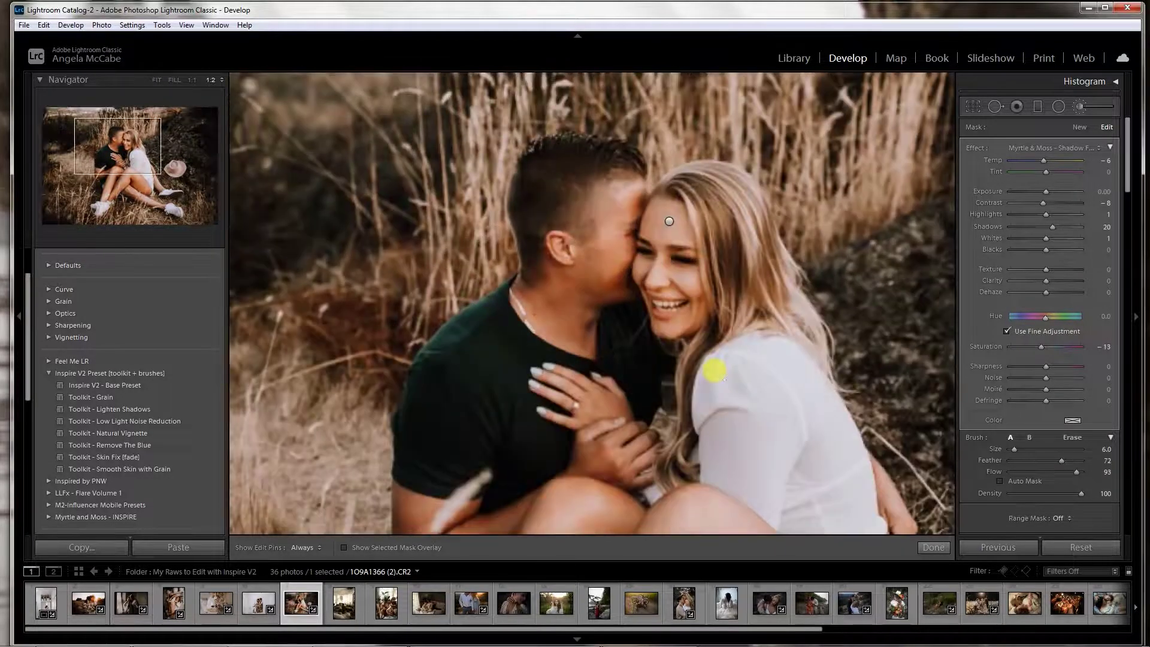
click(943, 547)
mouse_move(661, 446)
mouse_down()
mouse_move(681, 404)
mouse_move(640, 339)
mouse_up()
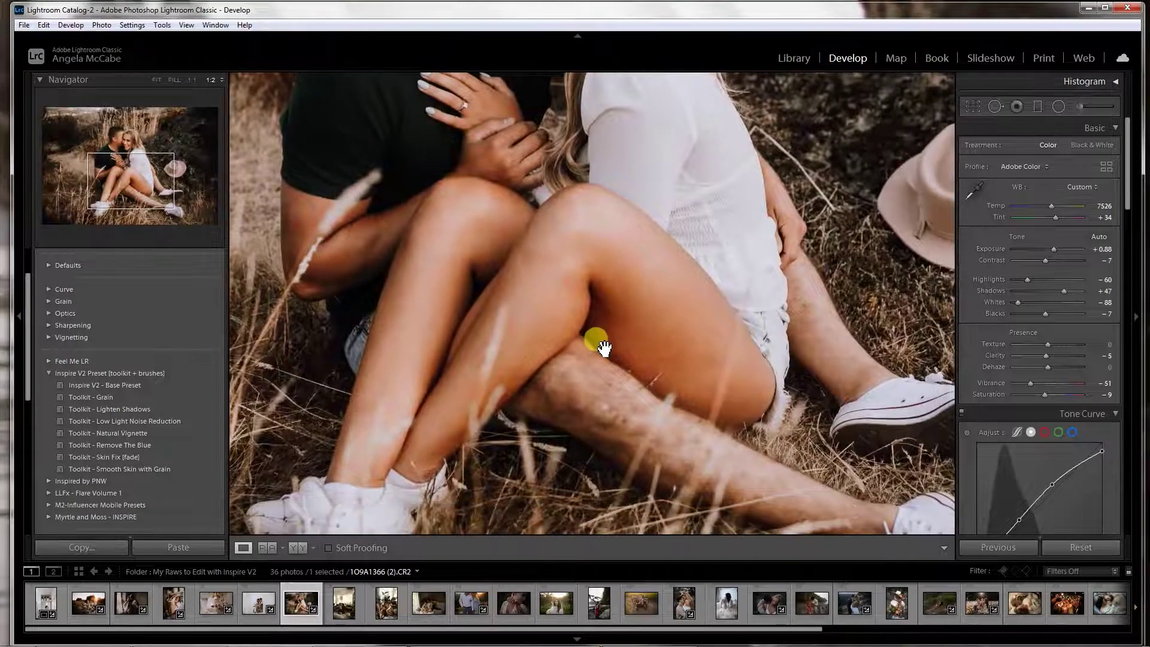
click(1082, 106)
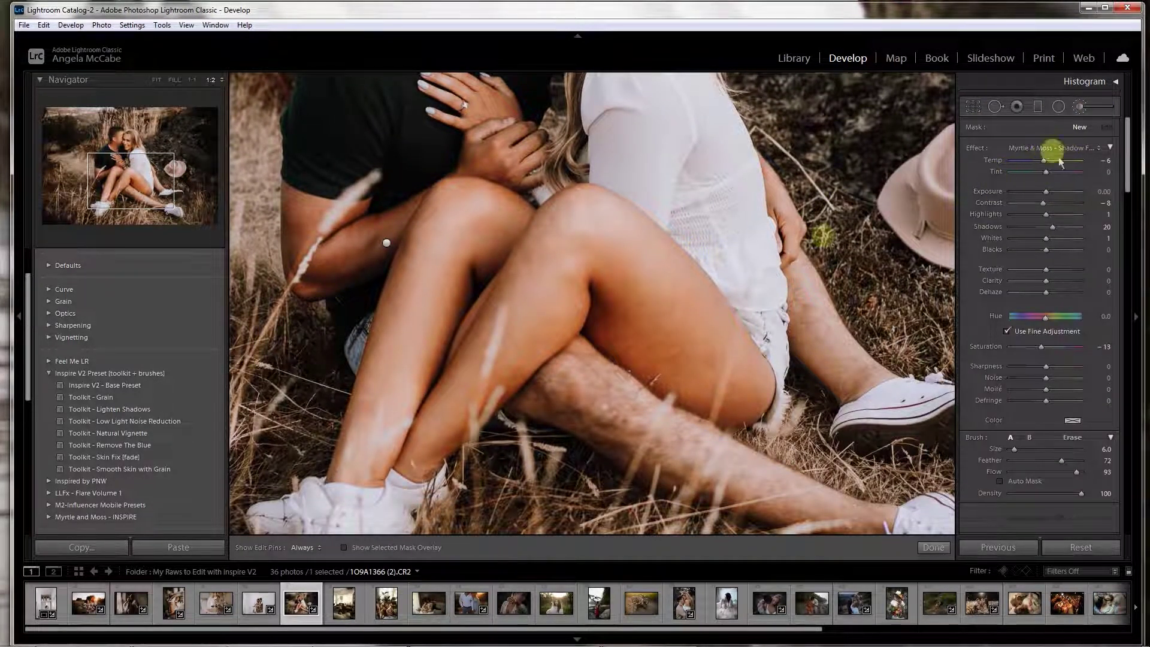
click(1059, 147)
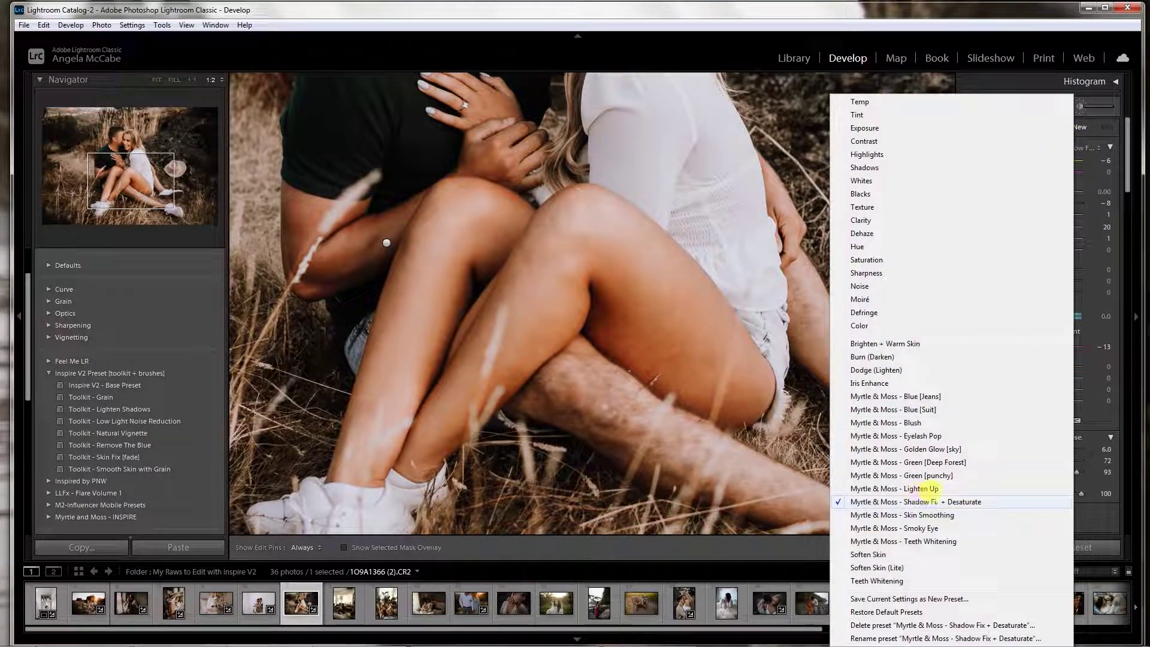
click(602, 312)
key(h)
mouse_move(593, 290)
mouse_down()
mouse_move(598, 325)
mouse_move(612, 313)
mouse_move(608, 347)
mouse_move(604, 310)
mouse_move(628, 347)
mouse_move(580, 256)
mouse_move(616, 342)
mouse_move(707, 395)
mouse_move(587, 255)
mouse_move(591, 335)
mouse_move(539, 306)
mouse_move(480, 377)
mouse_move(513, 348)
mouse_move(464, 239)
mouse_move(469, 297)
mouse_move(421, 305)
mouse_move(388, 210)
mouse_move(279, 271)
mouse_move(308, 234)
mouse_move(278, 254)
mouse_move(362, 240)
mouse_move(335, 196)
mouse_move(534, 124)
mouse_up()
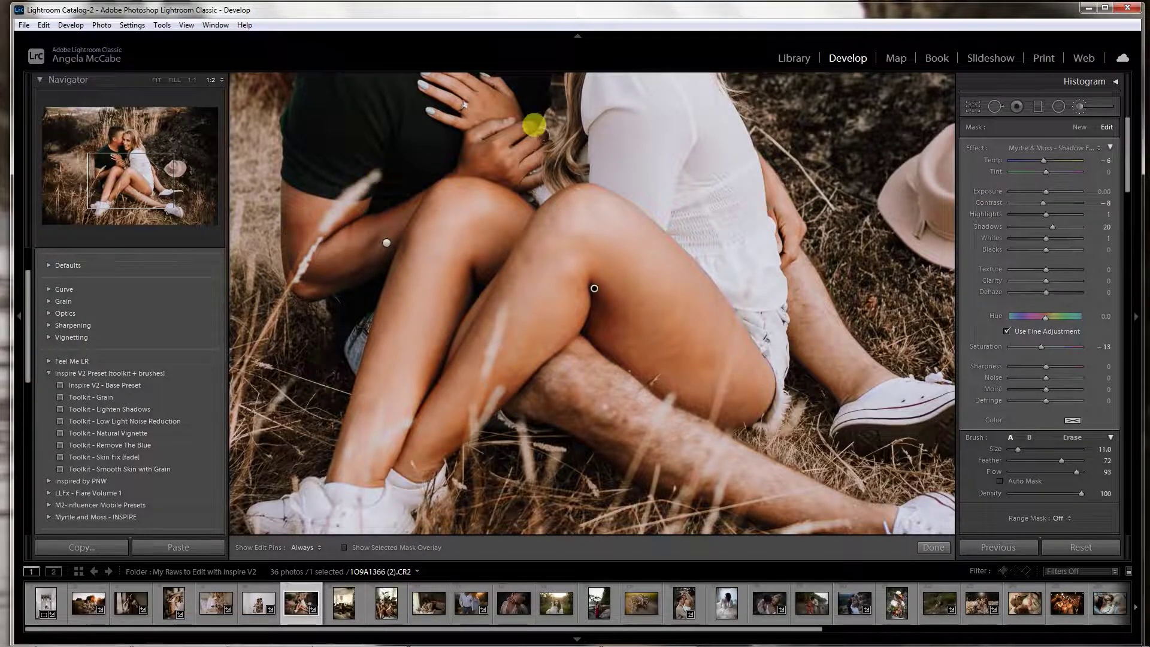
key(z)
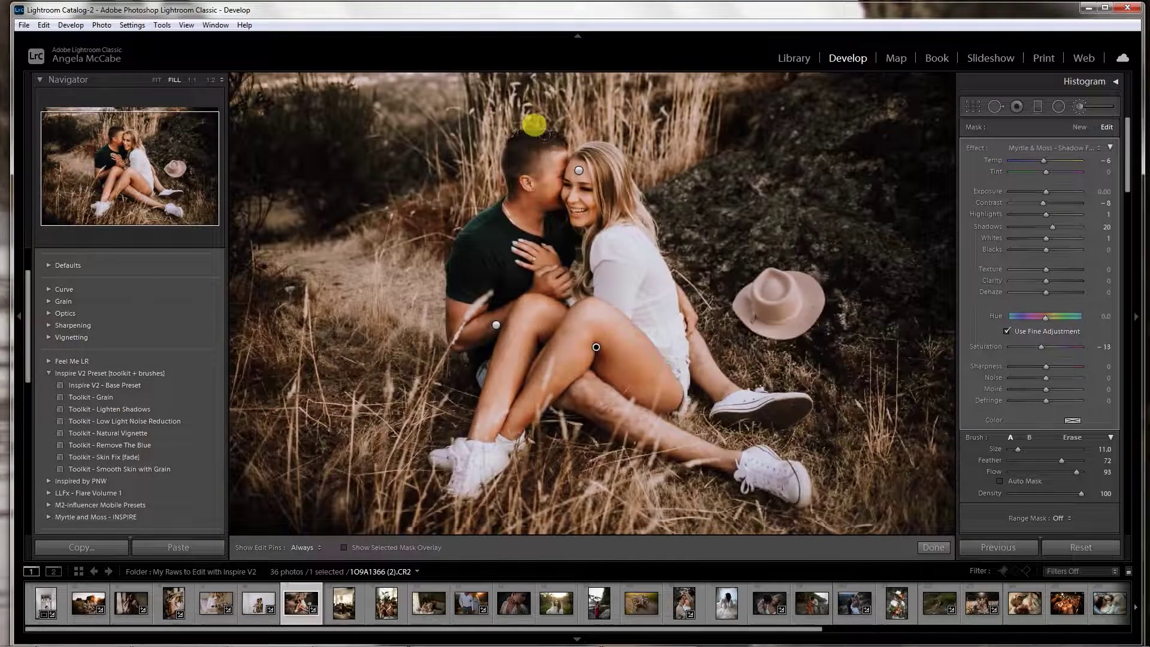
click(933, 547)
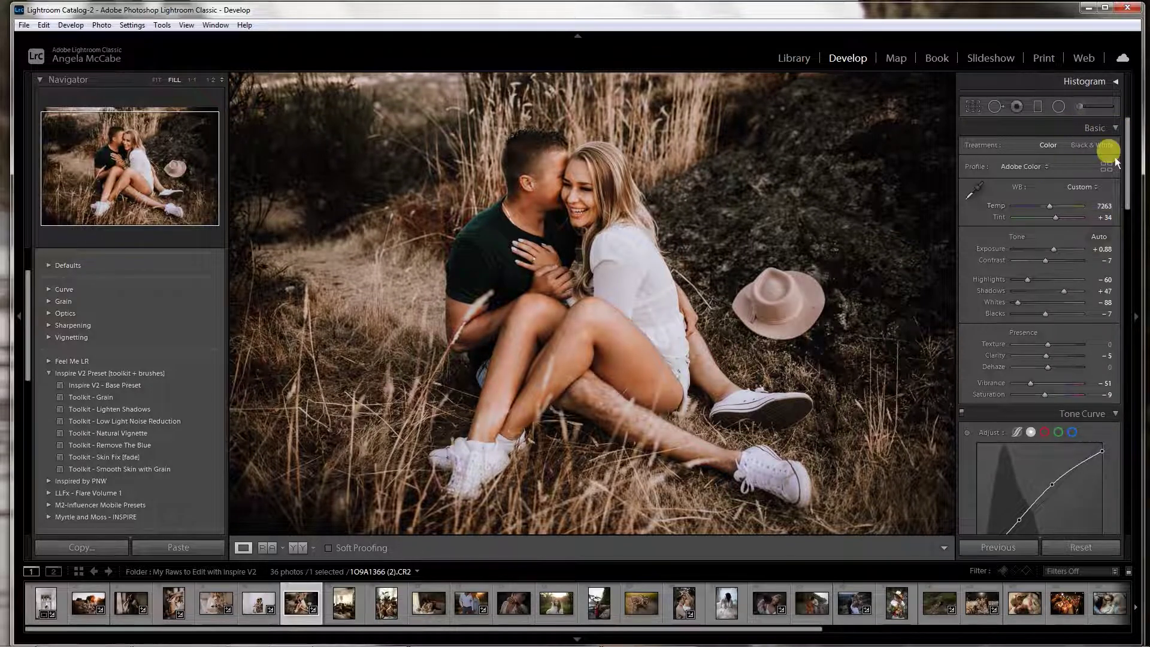
Fit the grass couple photo to the view and compare its before and after versions in split and side-by-side layouts.
key(ctrl+minus)
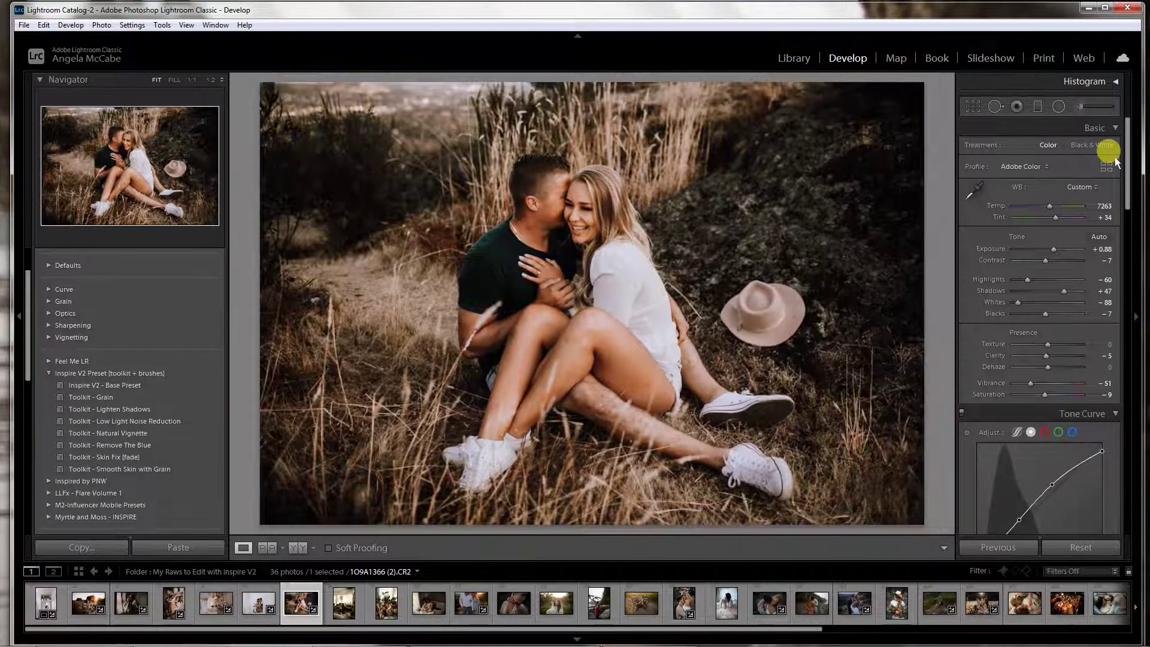
click(296, 548)
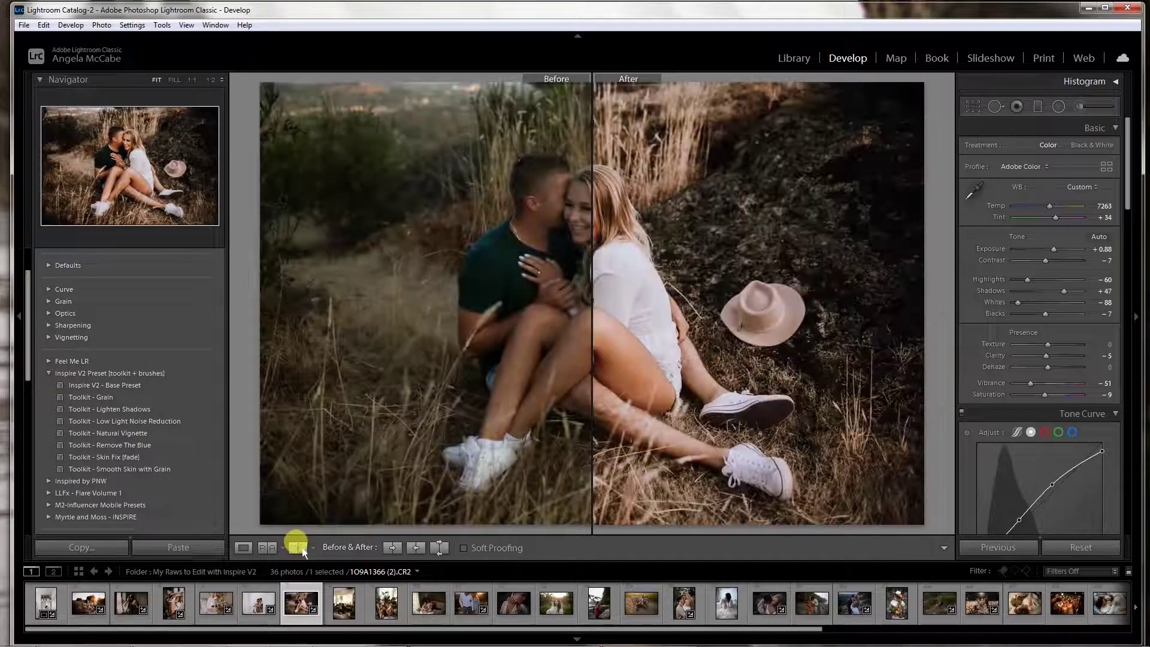
click(297, 548)
click(297, 547)
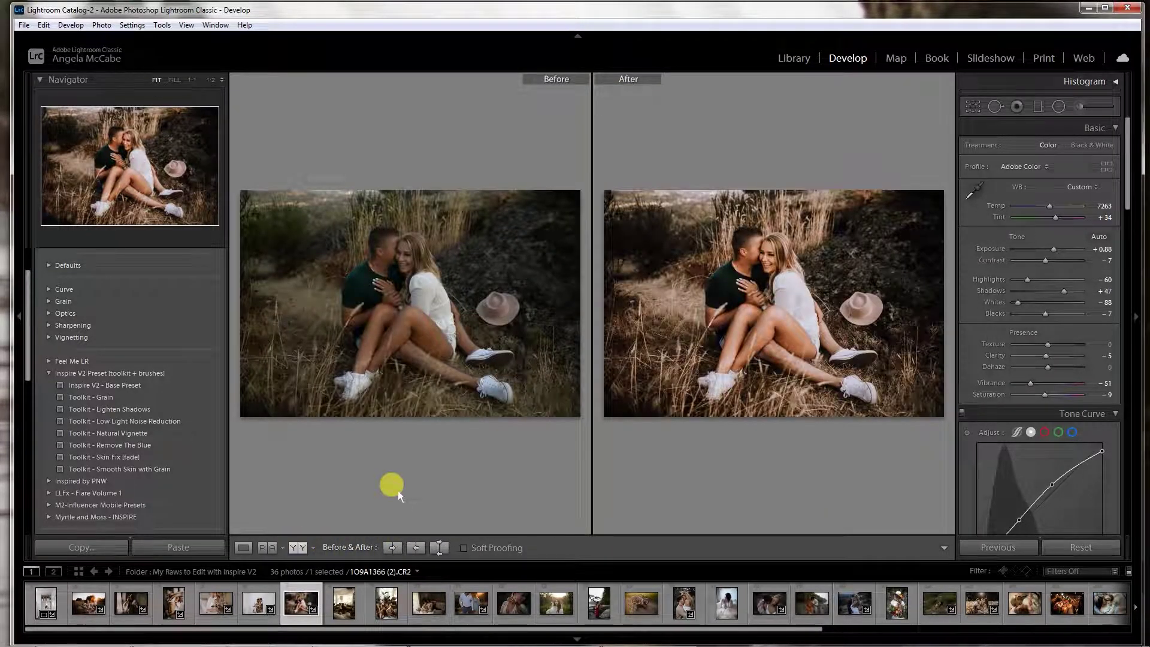
Open the draped bedroom couple photo 1O9A1366.CR2 in single-image view and apply the Inspire V2 - Base Preset.
click(243, 547)
click(343, 606)
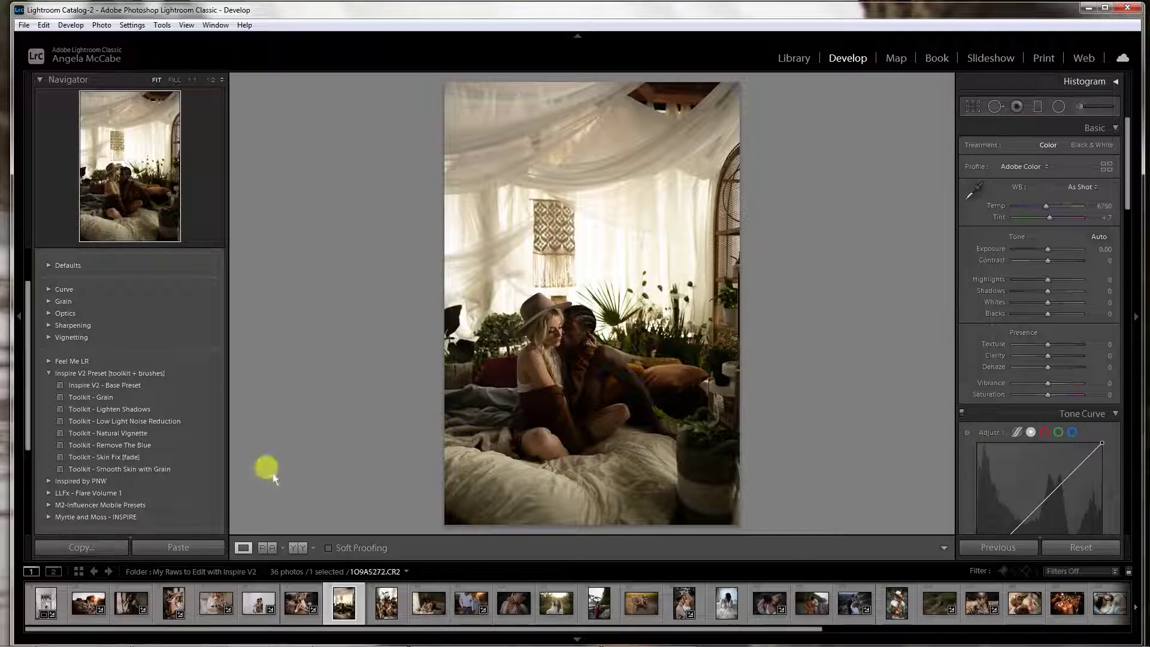
click(144, 385)
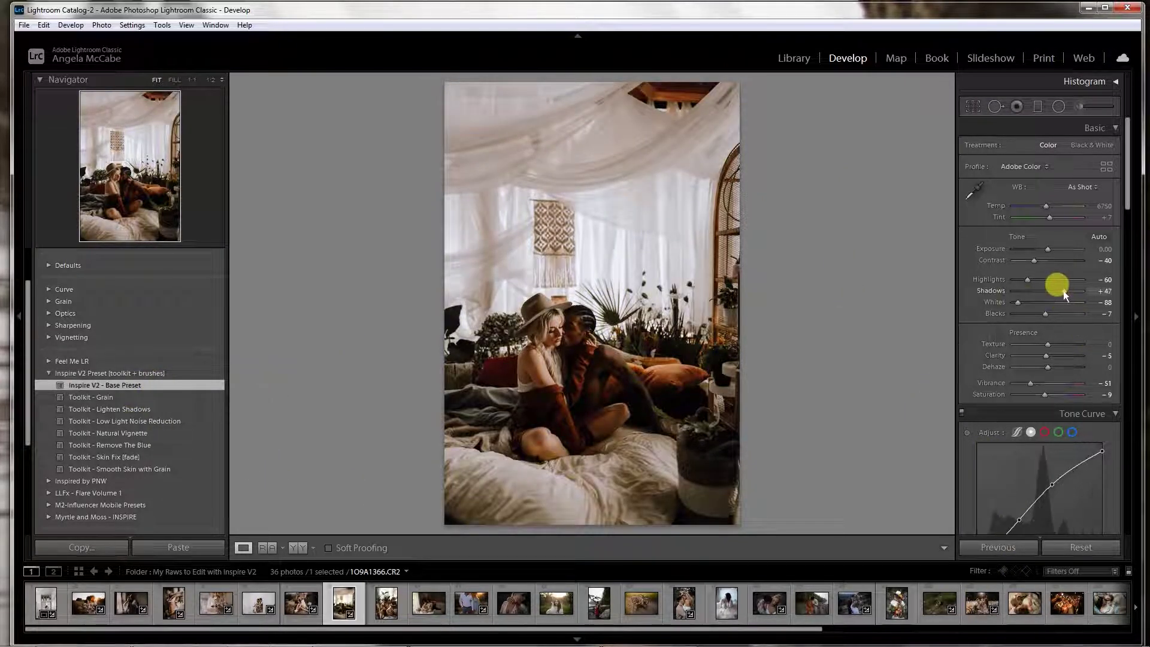
Adjust the bedroom couple photo to Shadows +67, Exposure +0.26, Temp 6035 and Tint +29, and compare it with the original.
drag(1064, 291, 1070, 290)
click(1052, 250)
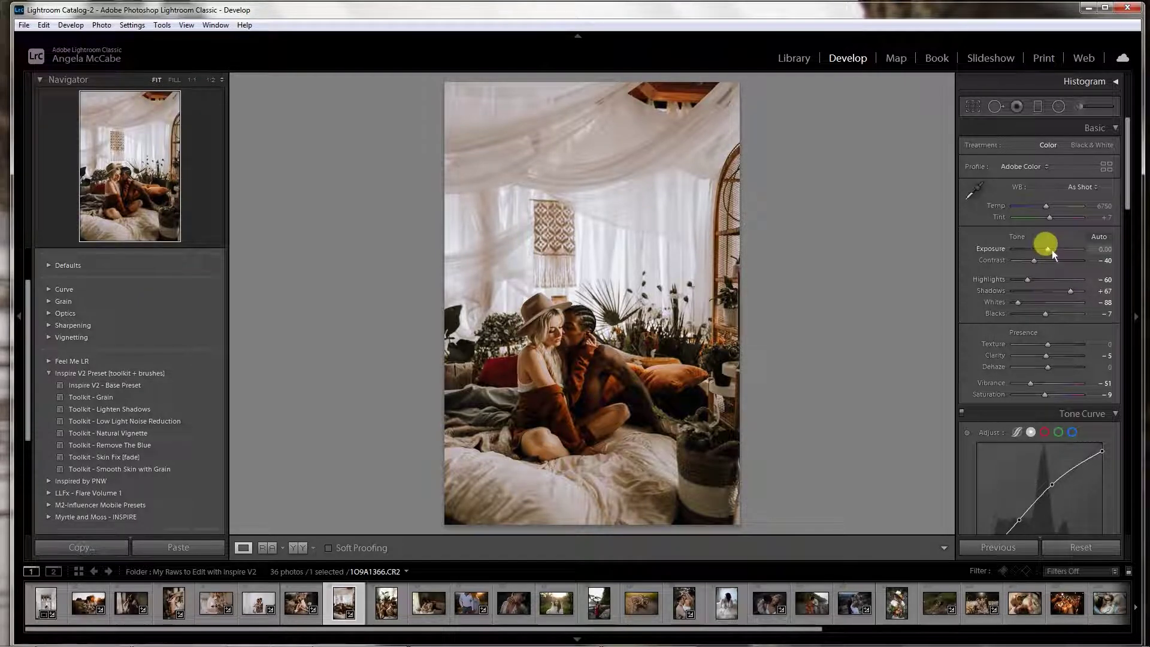
drag(1051, 249, 1052, 250)
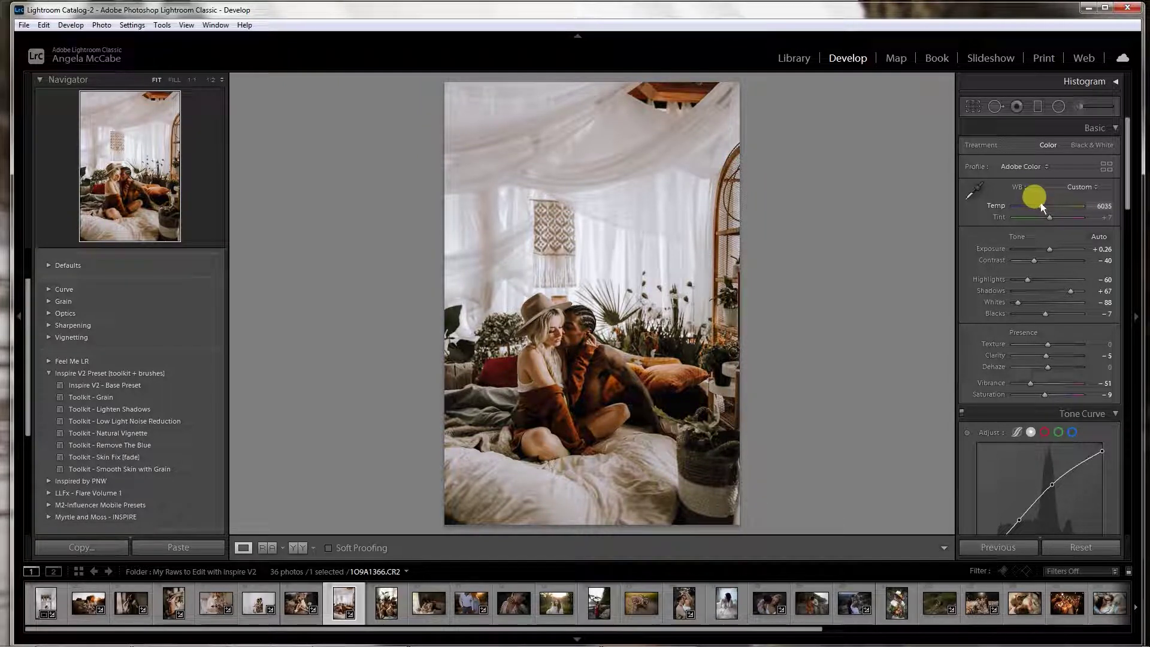
drag(1052, 220, 1055, 221)
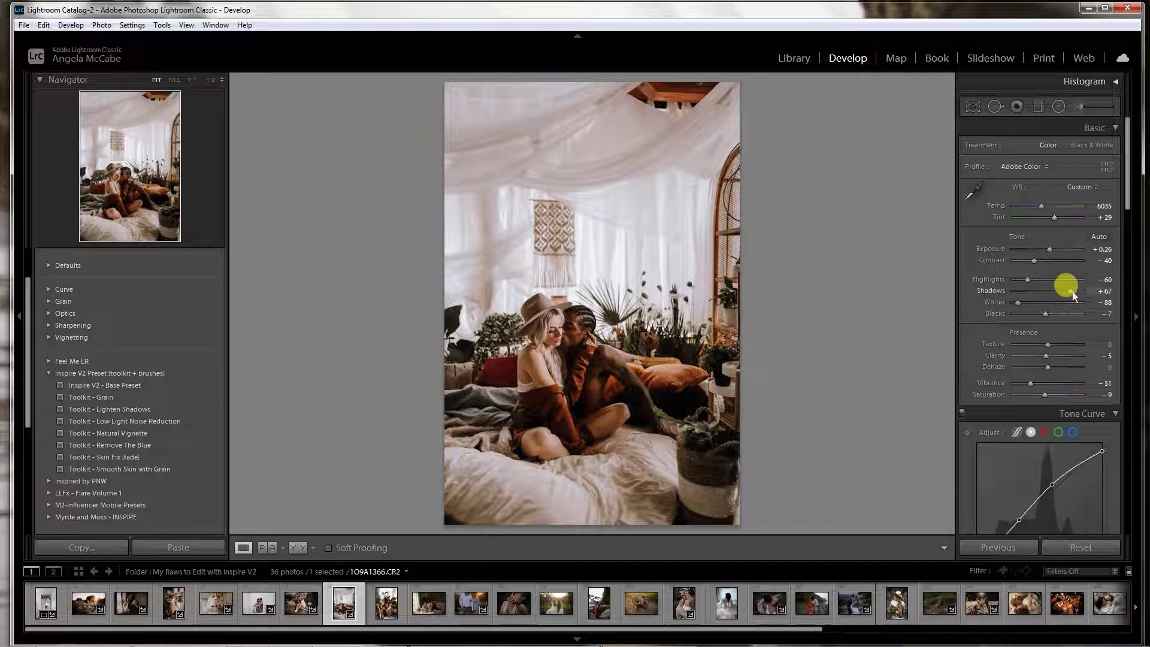
click(301, 552)
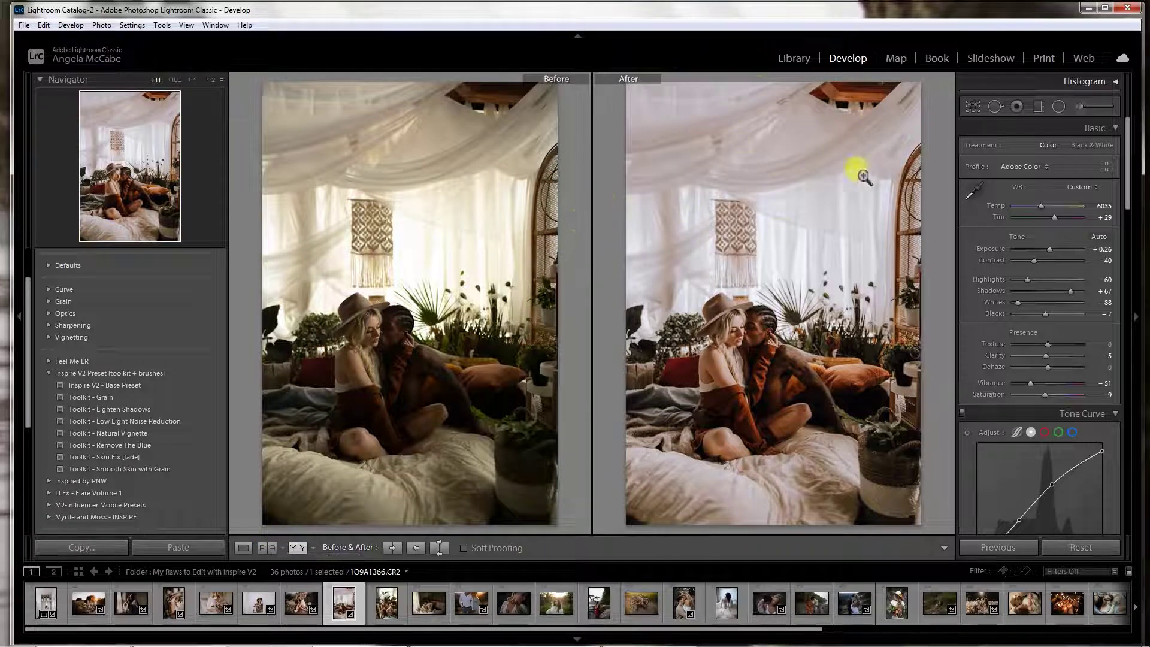
Open the embracing couple photo 1O9A1427.CR2 in single-image view and apply the Inspire V2 - Base Preset.
click(382, 607)
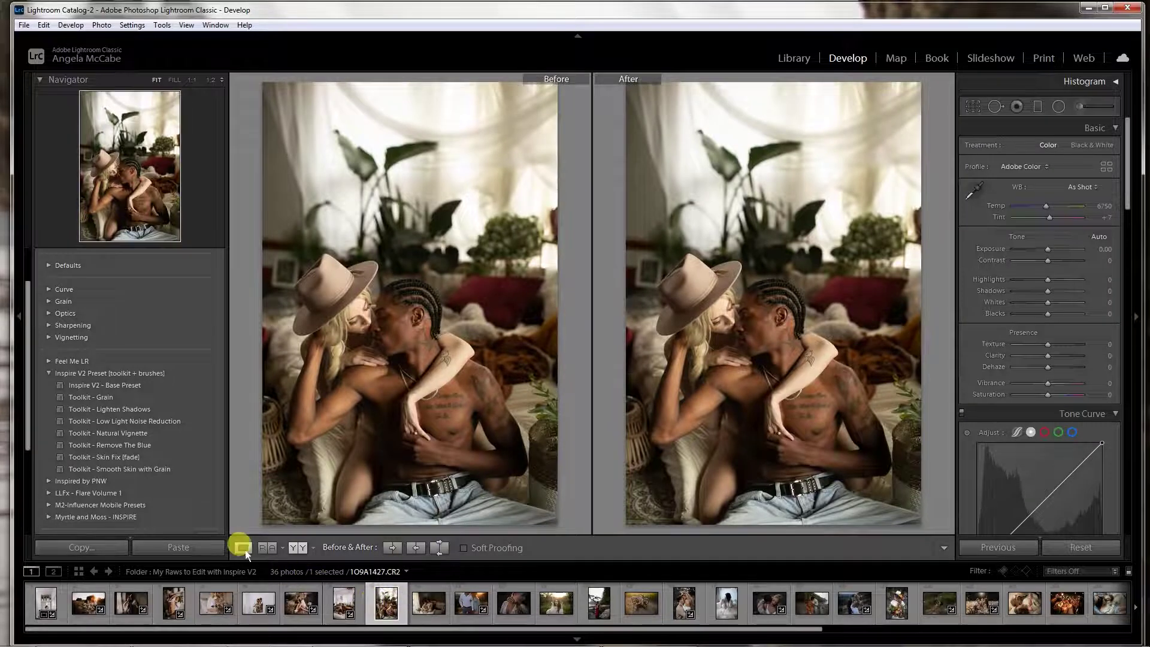
click(242, 547)
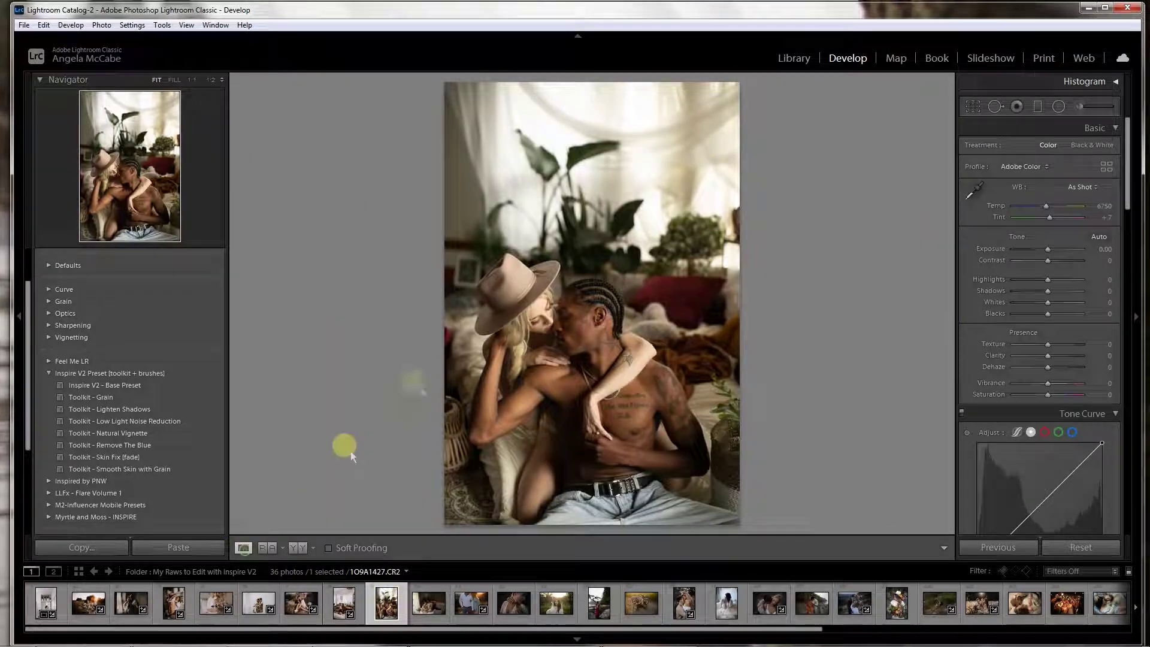
click(156, 387)
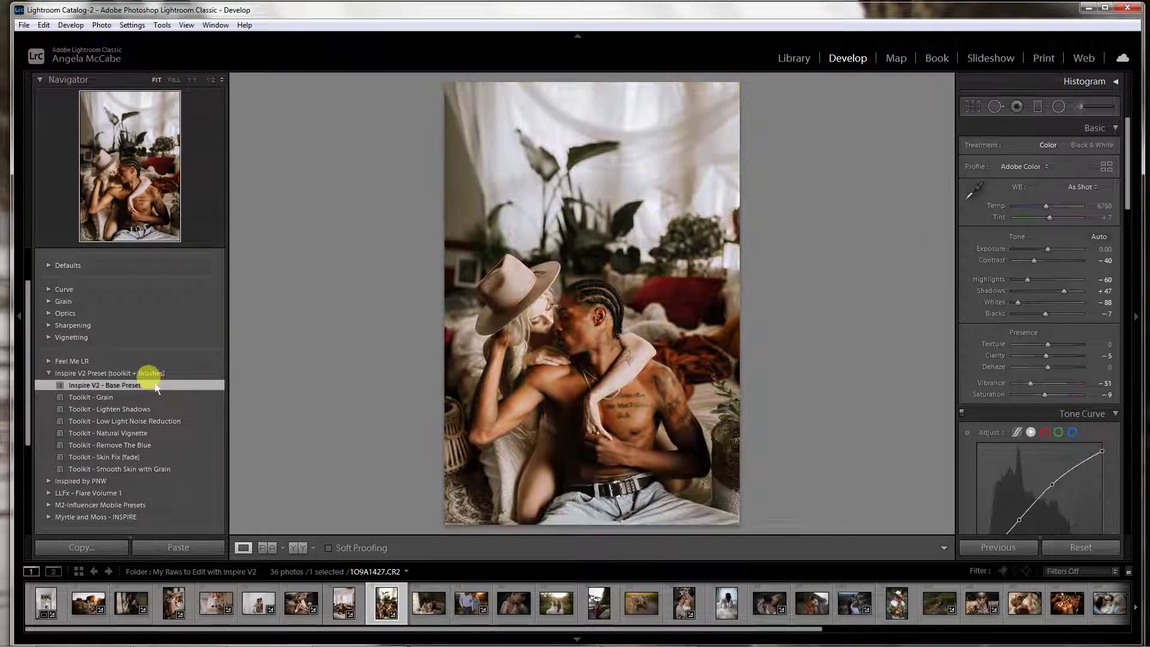
Adjust the embracing couple photo to Exposure -0.35, Temp 6386 and Tint +16.
drag(1049, 249, 1046, 248)
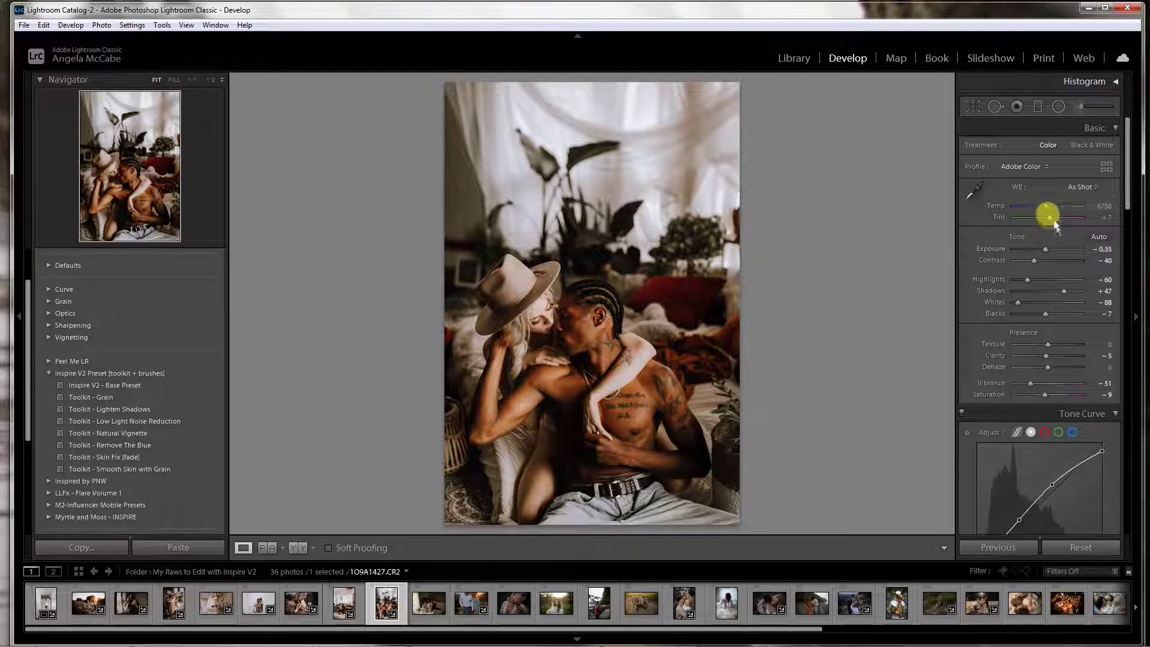
drag(1046, 207, 1045, 206)
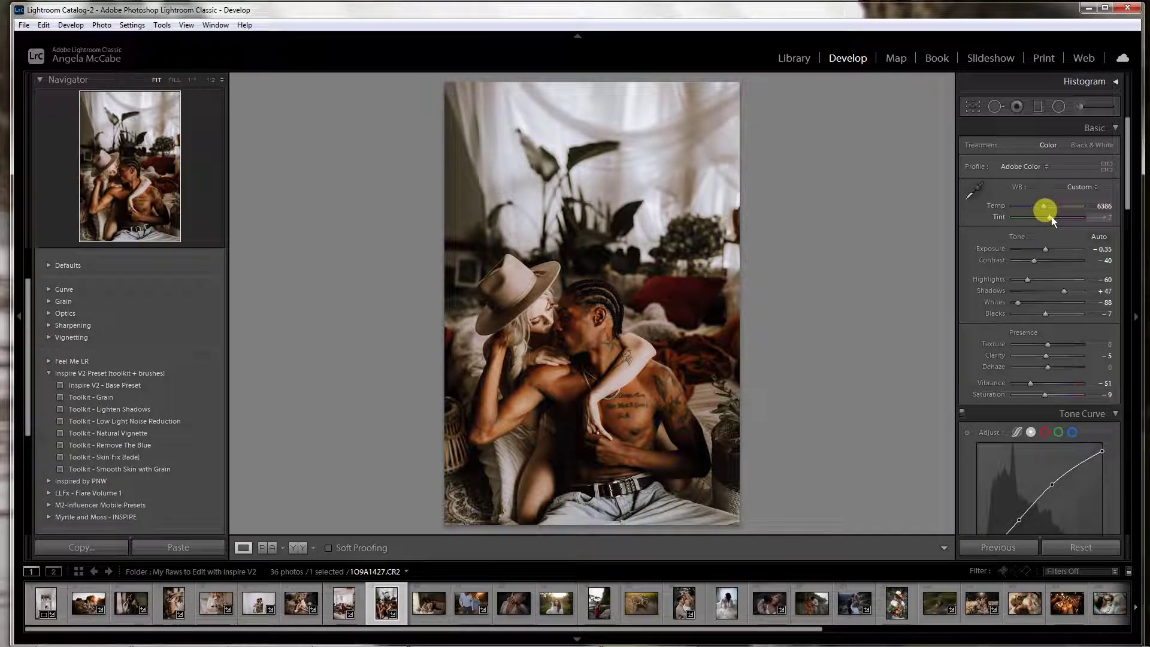
drag(1052, 217, 1056, 219)
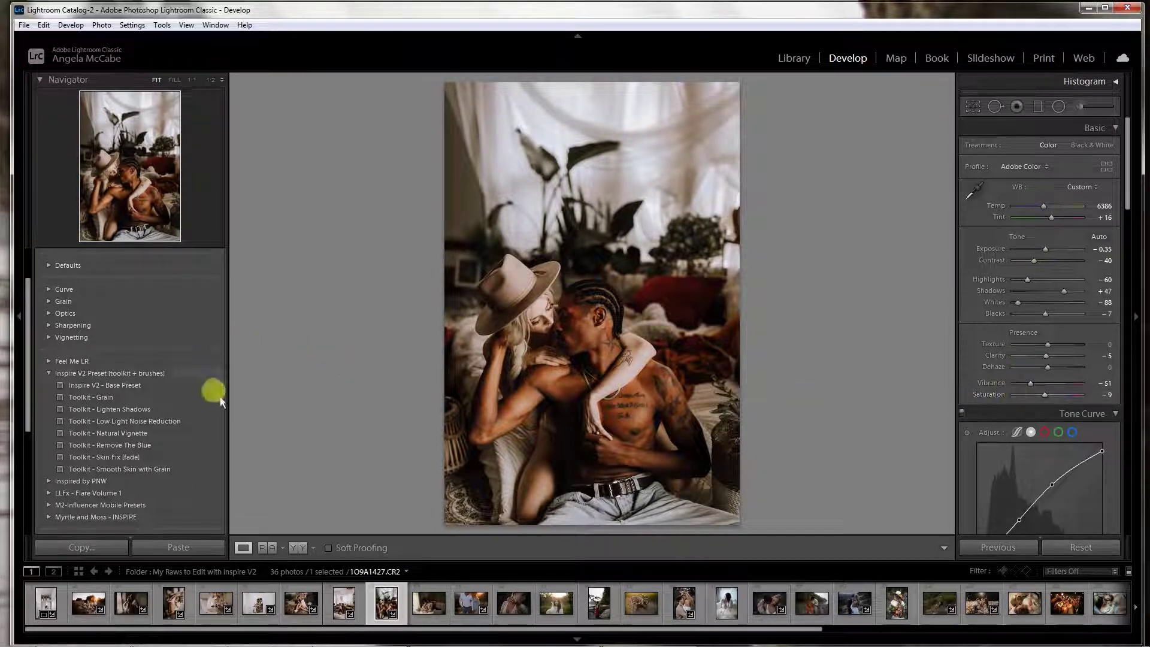
Apply the Toolkit - Natural Vignette preset to the embracing couple photo.
click(142, 433)
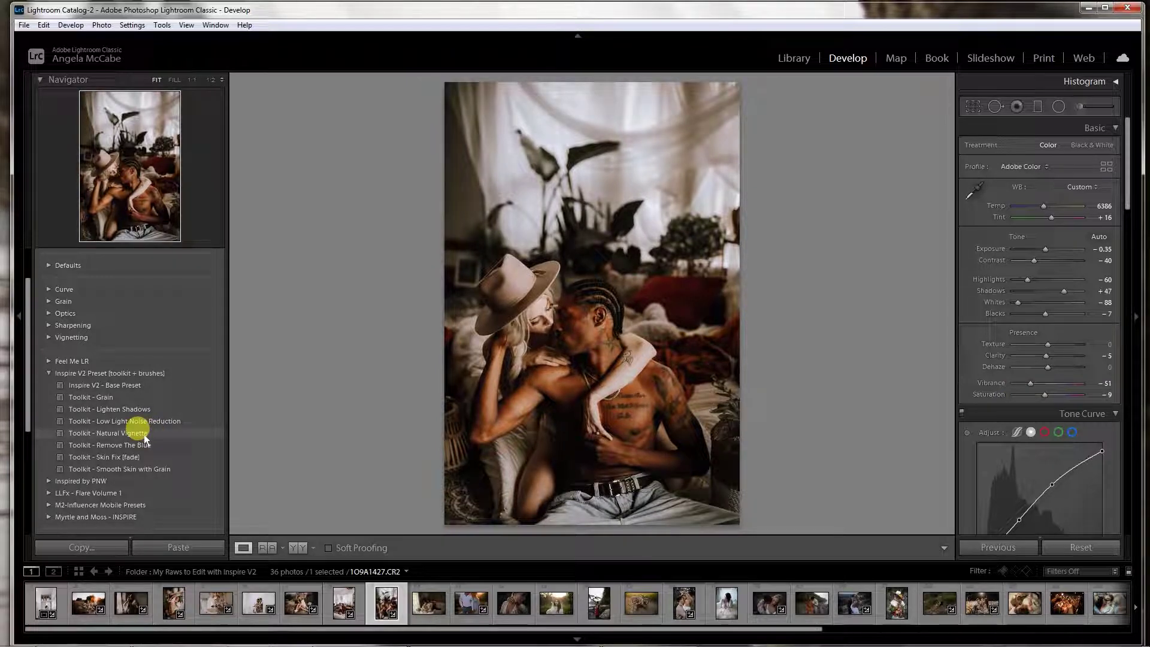
click(148, 434)
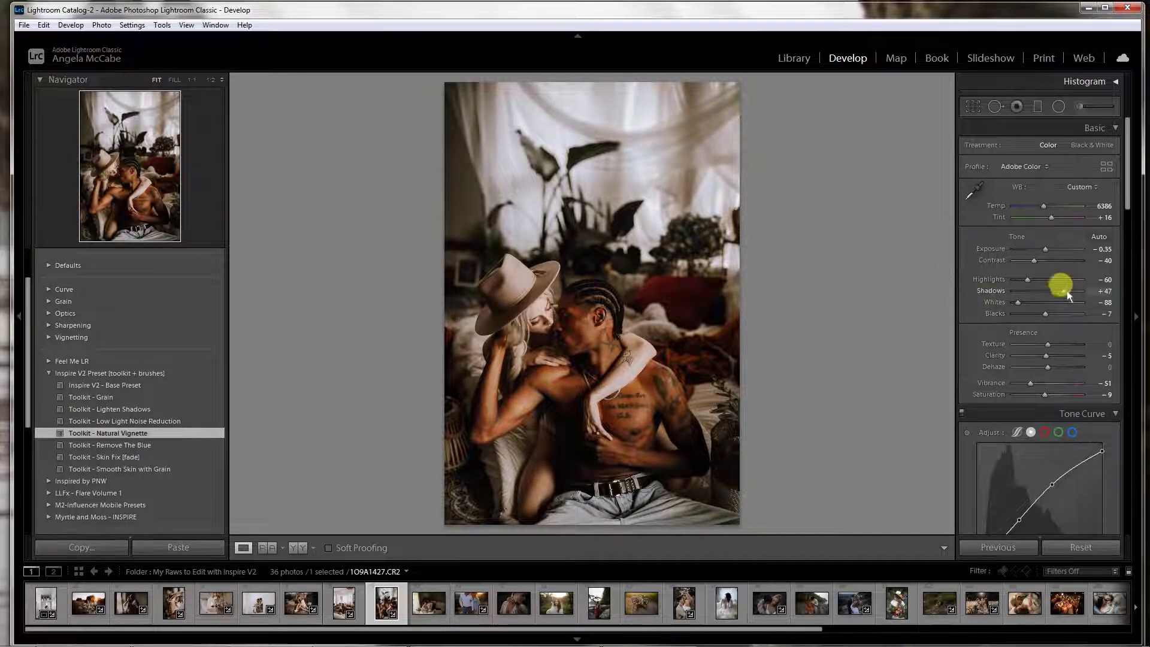
Brush the couple's faces with Myrtle & Moss - Lighten Up at size 7 and Shadows 8, and compare the photo with the original.
click(1076, 106)
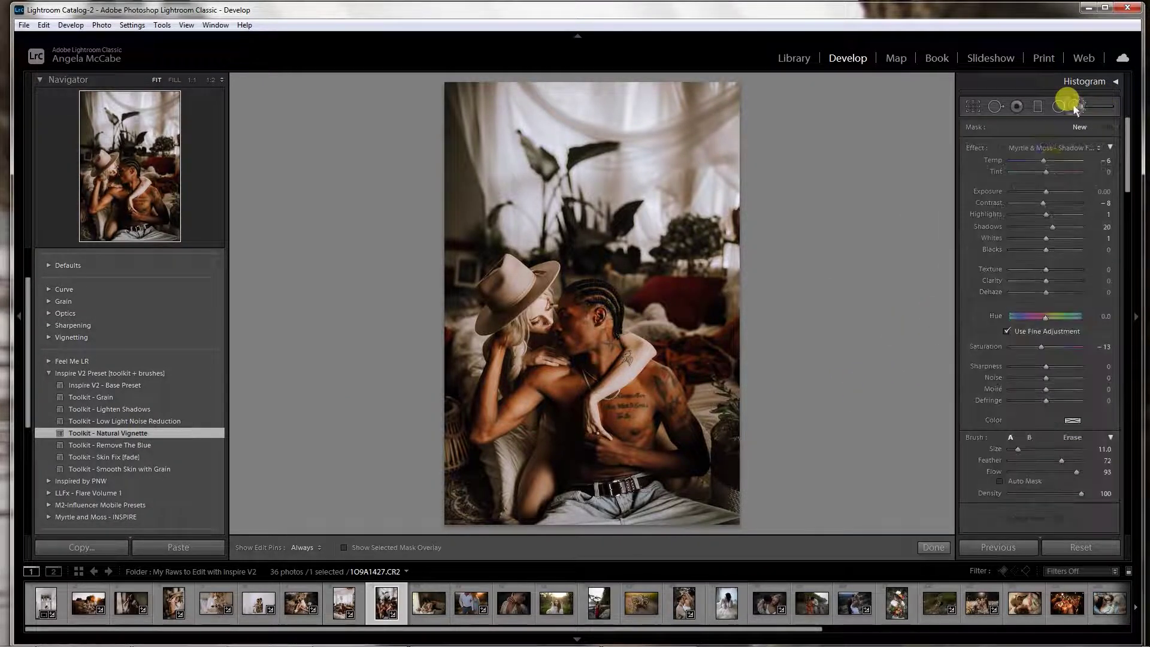
click(1066, 147)
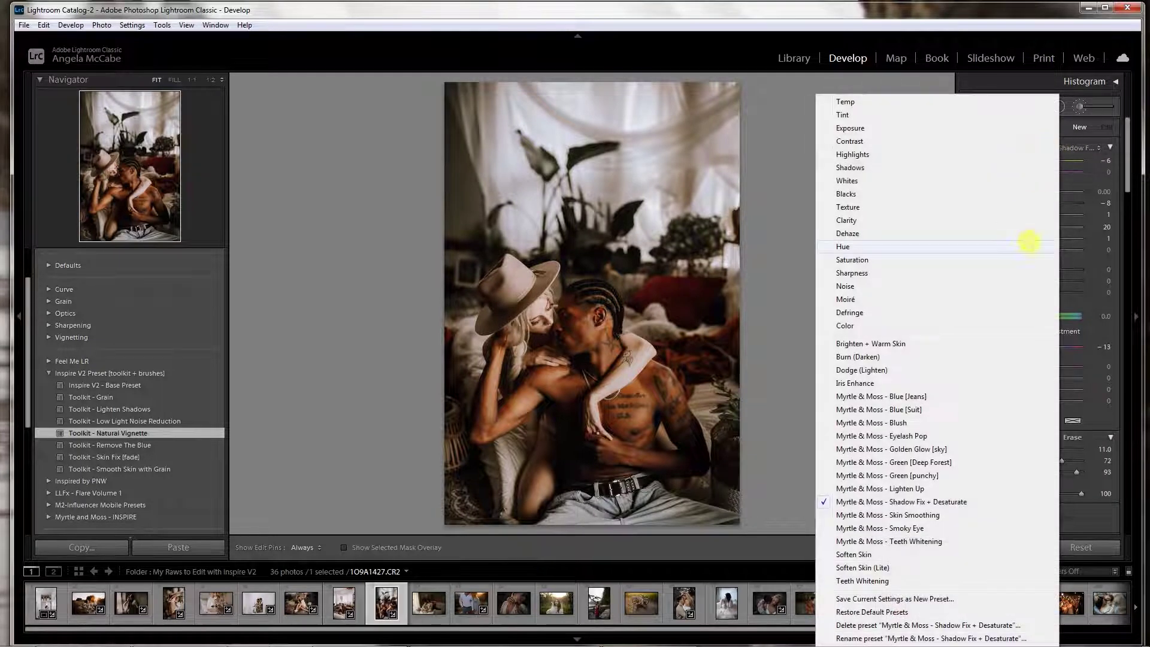
click(899, 488)
scroll(576, 282, down, 4)
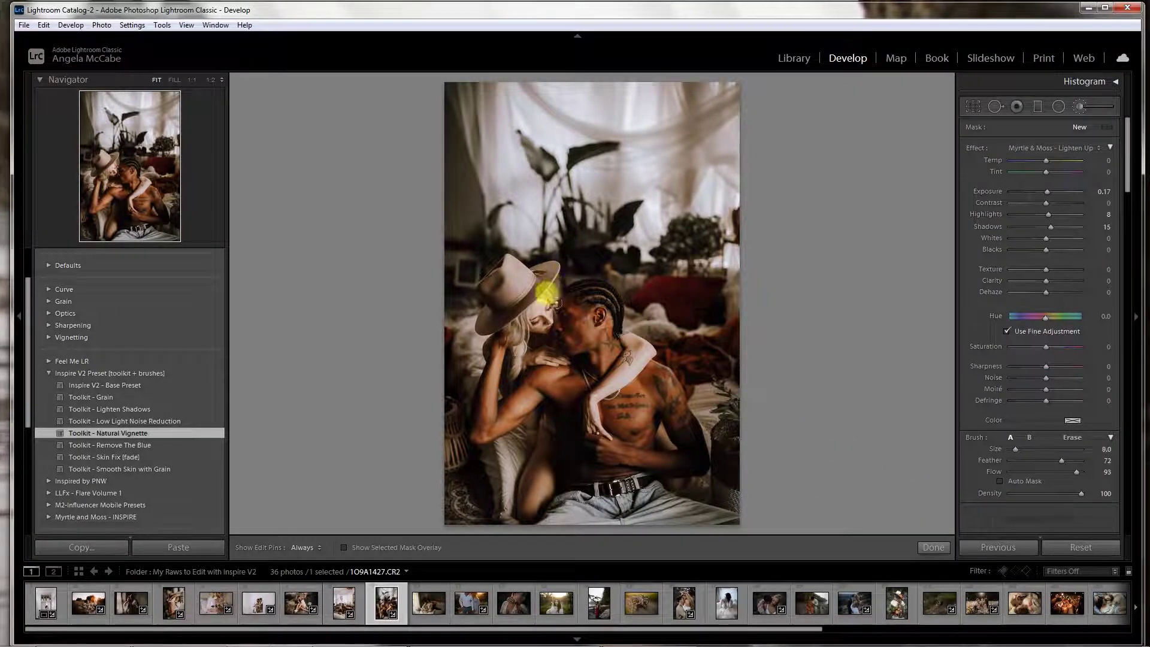
key(h)
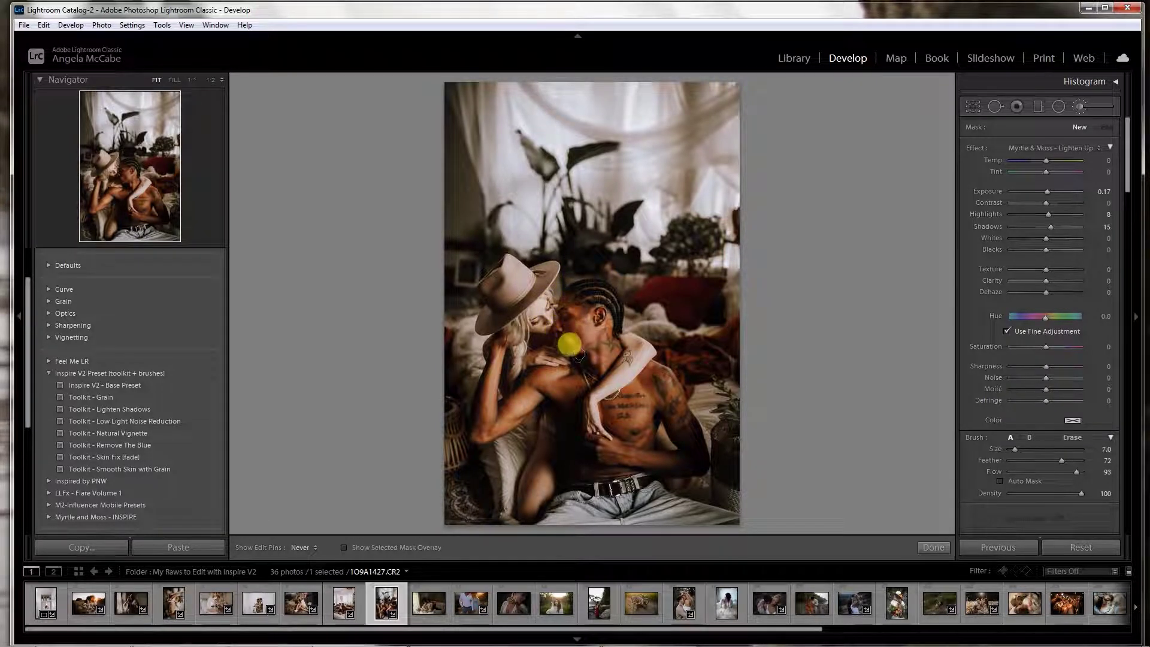
drag(570, 343, 595, 396)
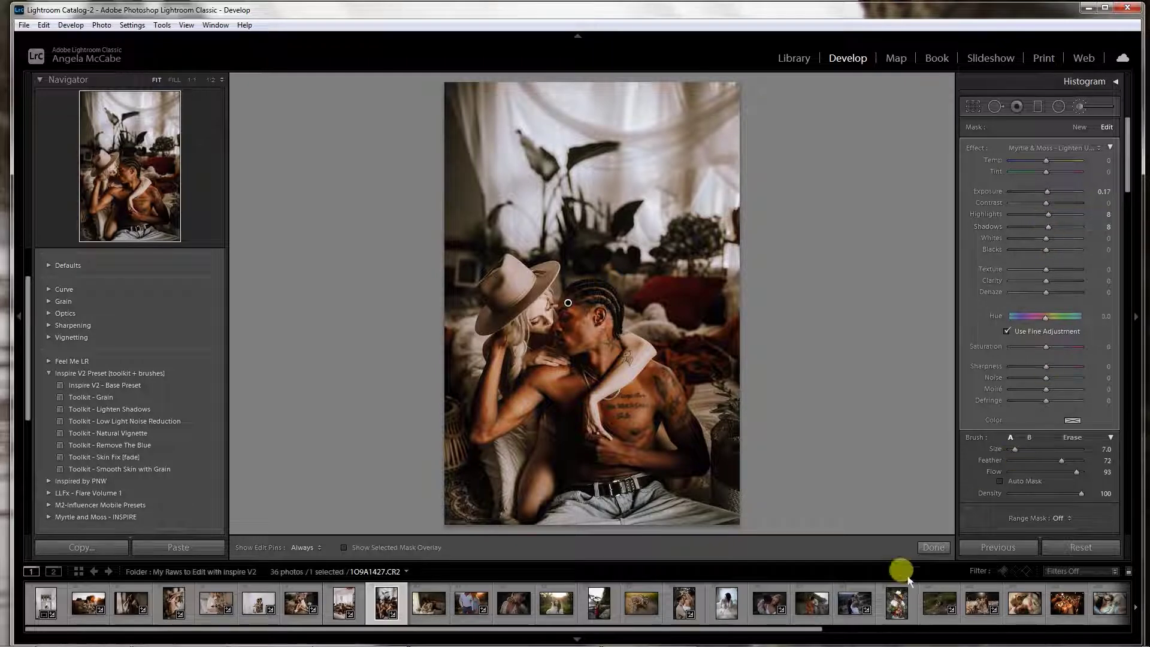
click(934, 547)
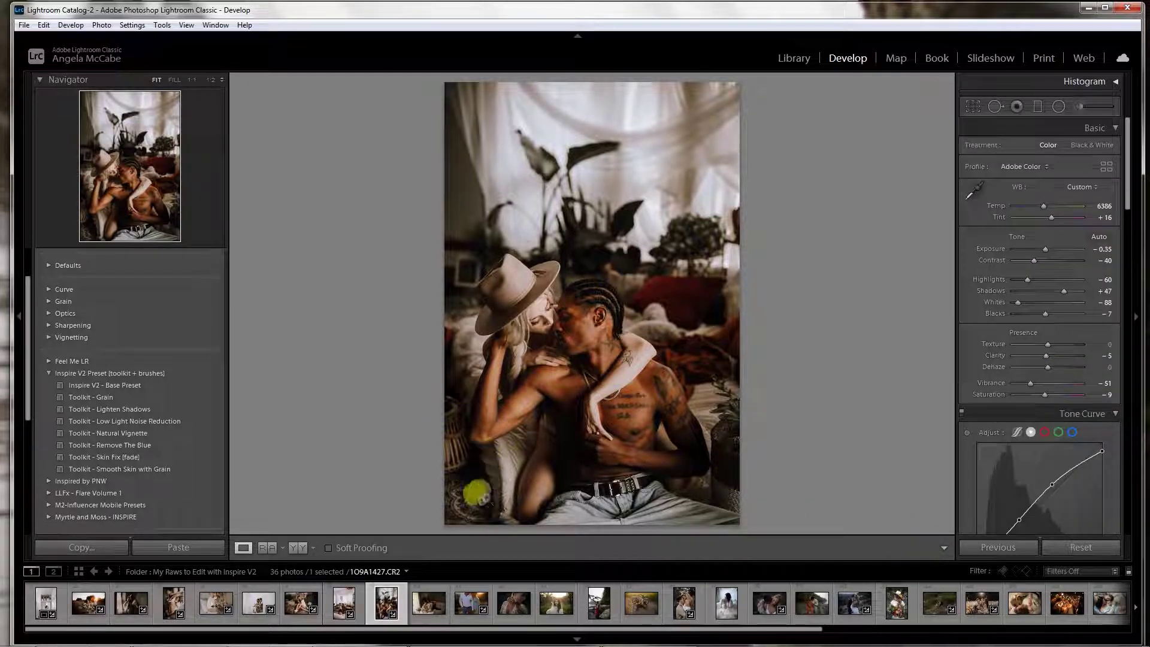
click(298, 547)
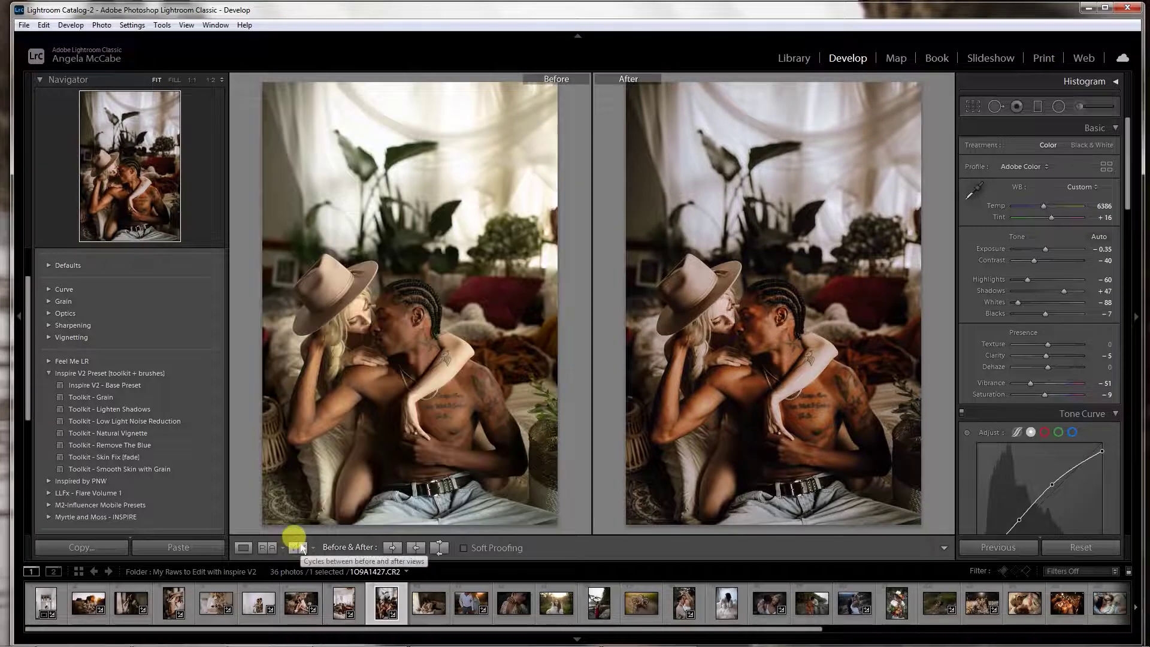
click(243, 548)
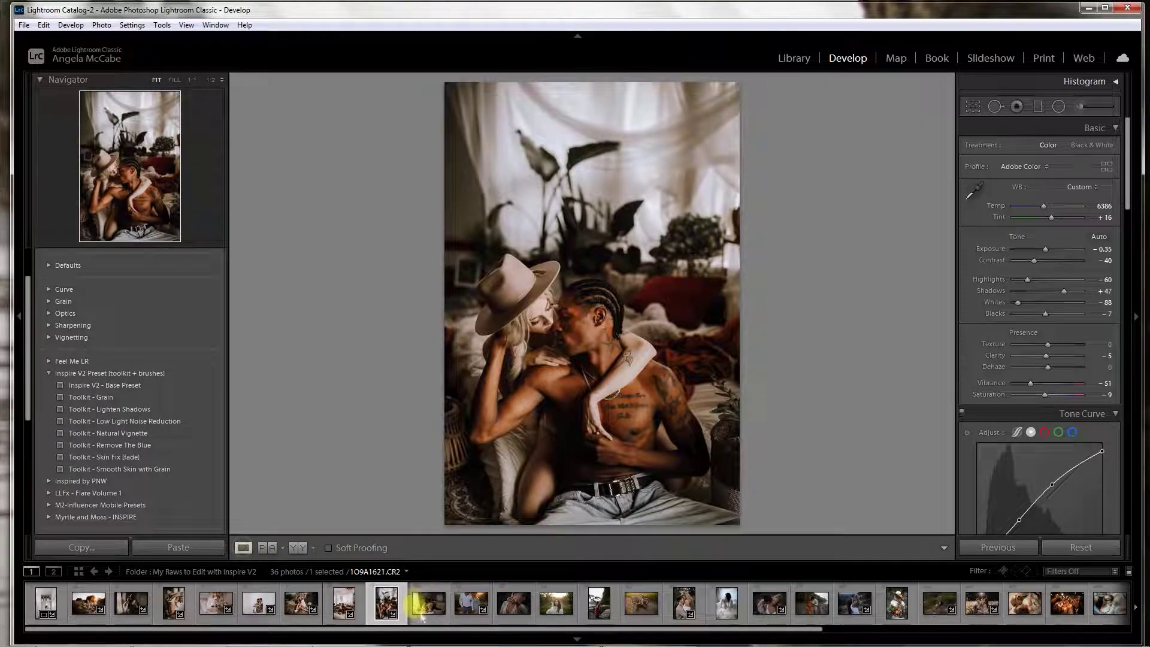
Open the reading maternity couple photo 1O9A1621.CR2 and apply the Inspire V2 - Base Preset.
click(425, 603)
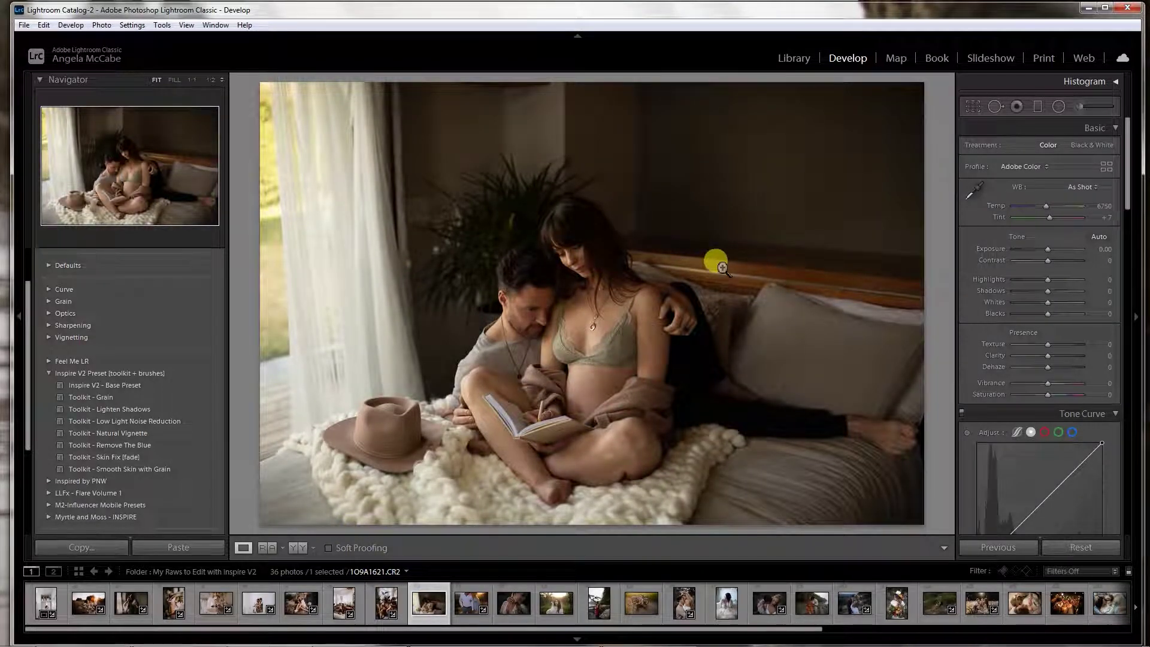
click(142, 386)
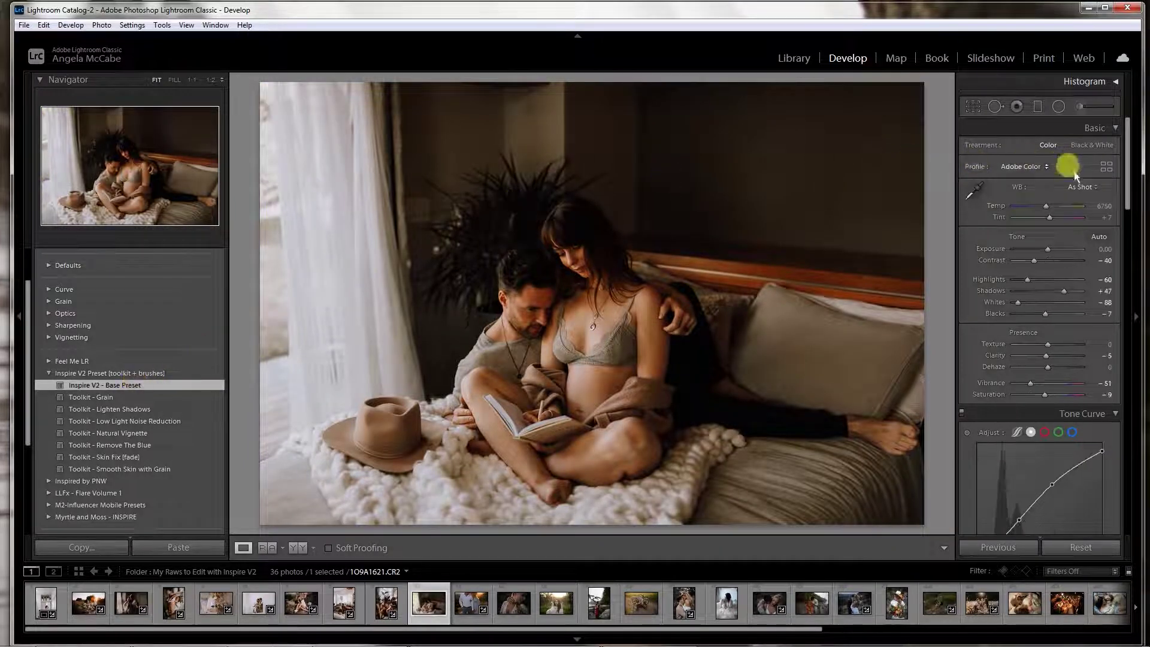
Adjust the reading couple photo to Temp 5947, Tint +16, Shadows +74 and Contrast -33, and apply Toolkit - Natural Vignette.
click(1046, 207)
drag(1040, 206, 1049, 220)
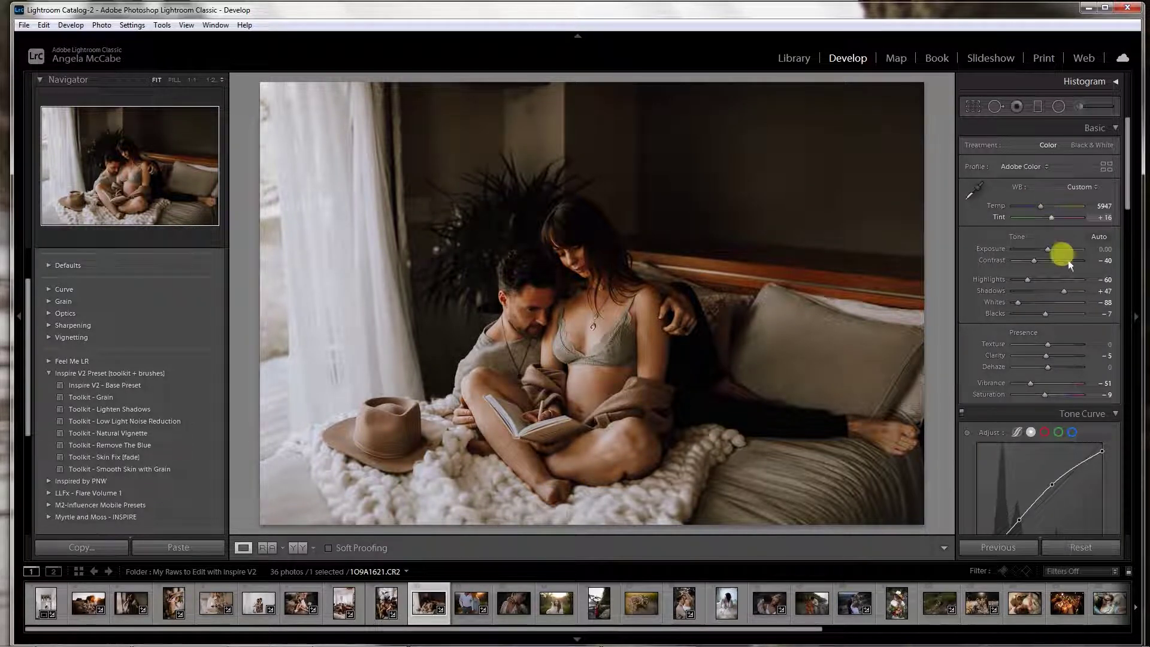
drag(1065, 292, 1074, 291)
click(1034, 261)
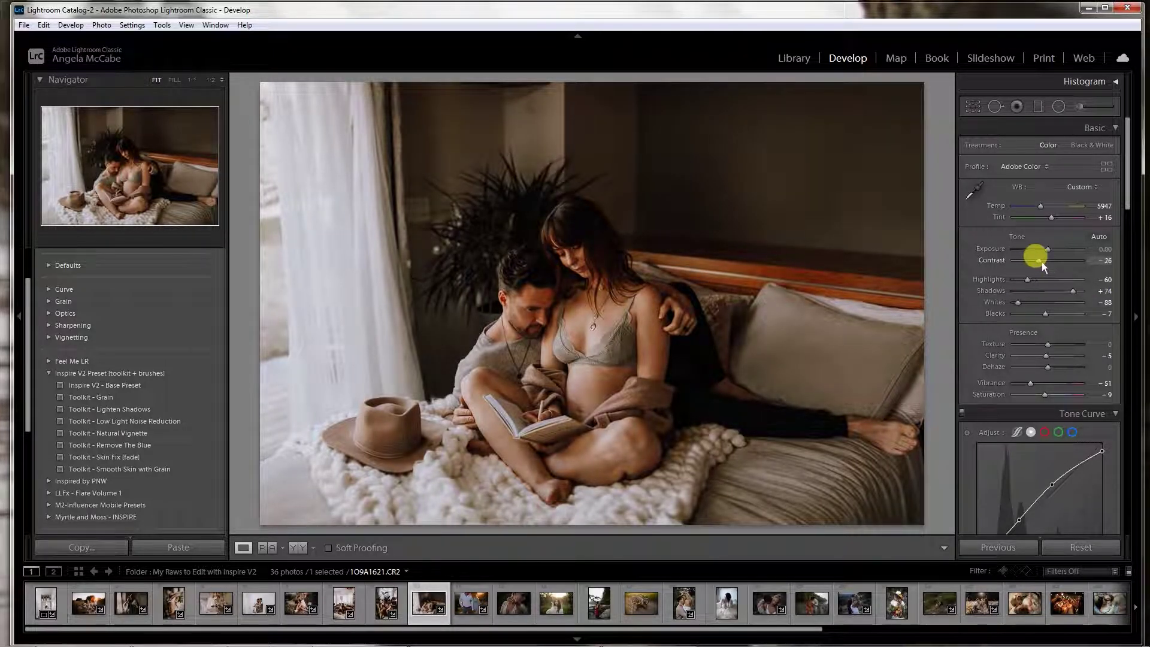
drag(1040, 265, 1041, 263)
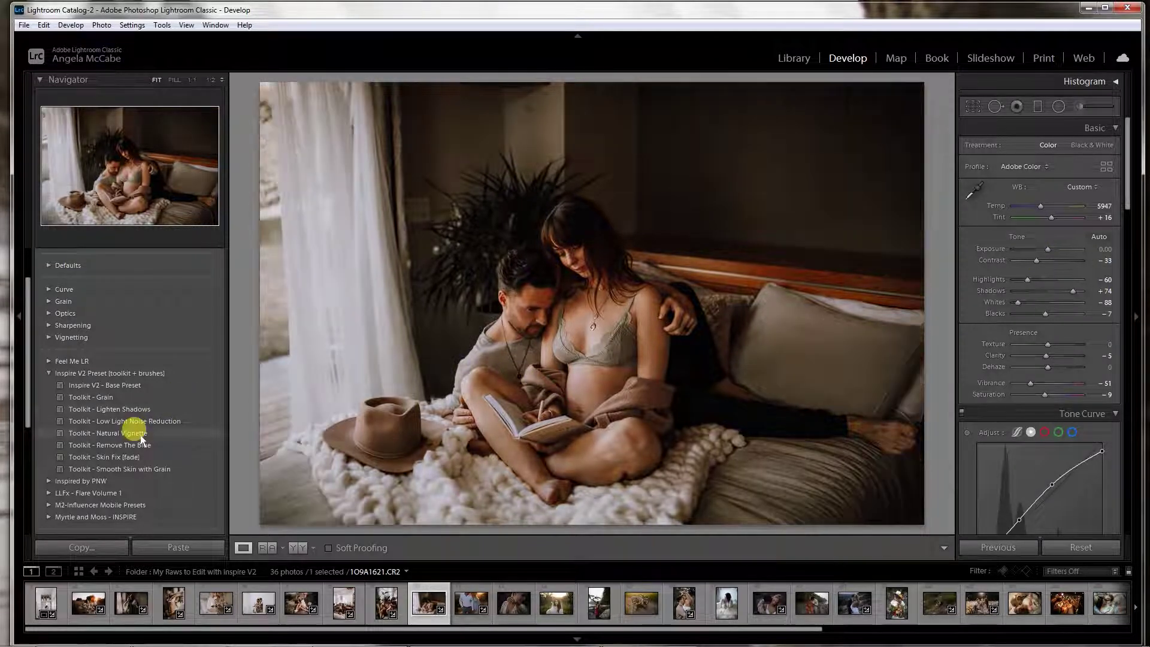
click(140, 434)
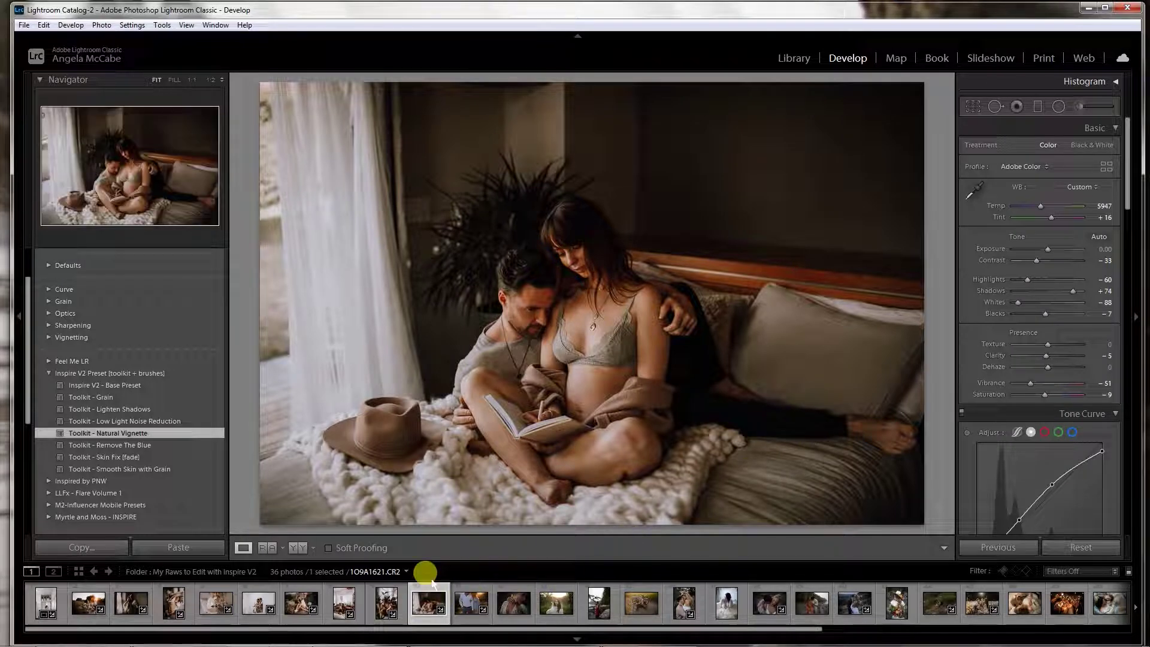
Open the sunset couple photo 1O9A2034.CR2 and apply the Inspire V2 - Base Preset.
click(459, 600)
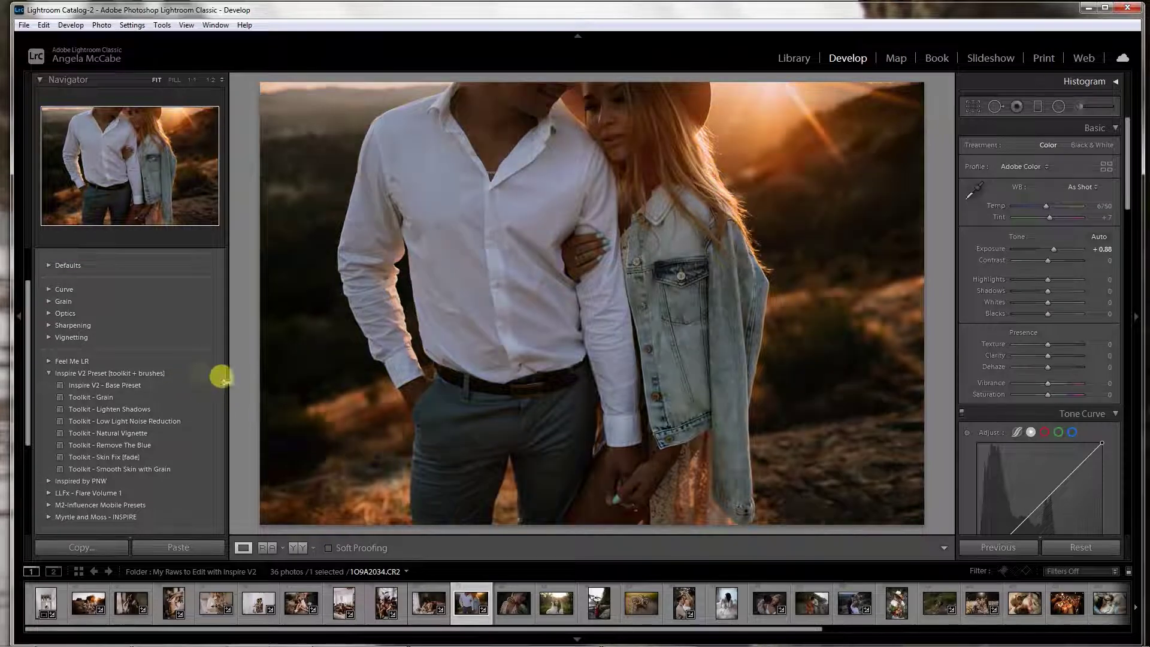
click(126, 384)
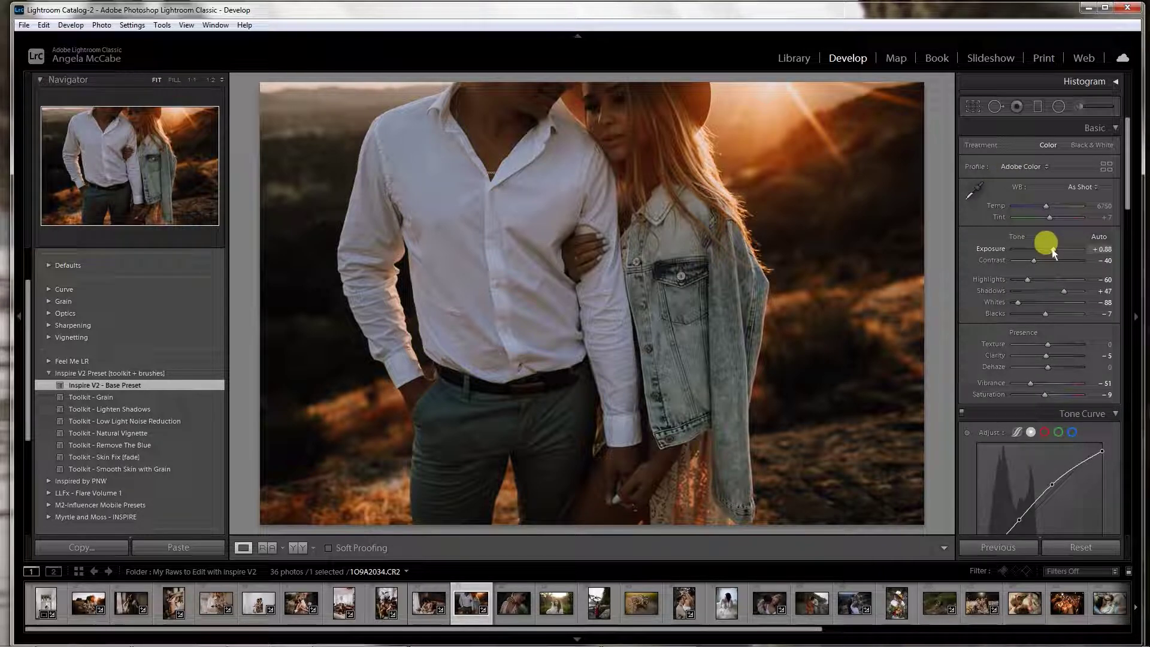
Adjust the sunset couple photo to Exposure +1.49, Contrast -16 and Shadows +54.
drag(1055, 252, 1058, 253)
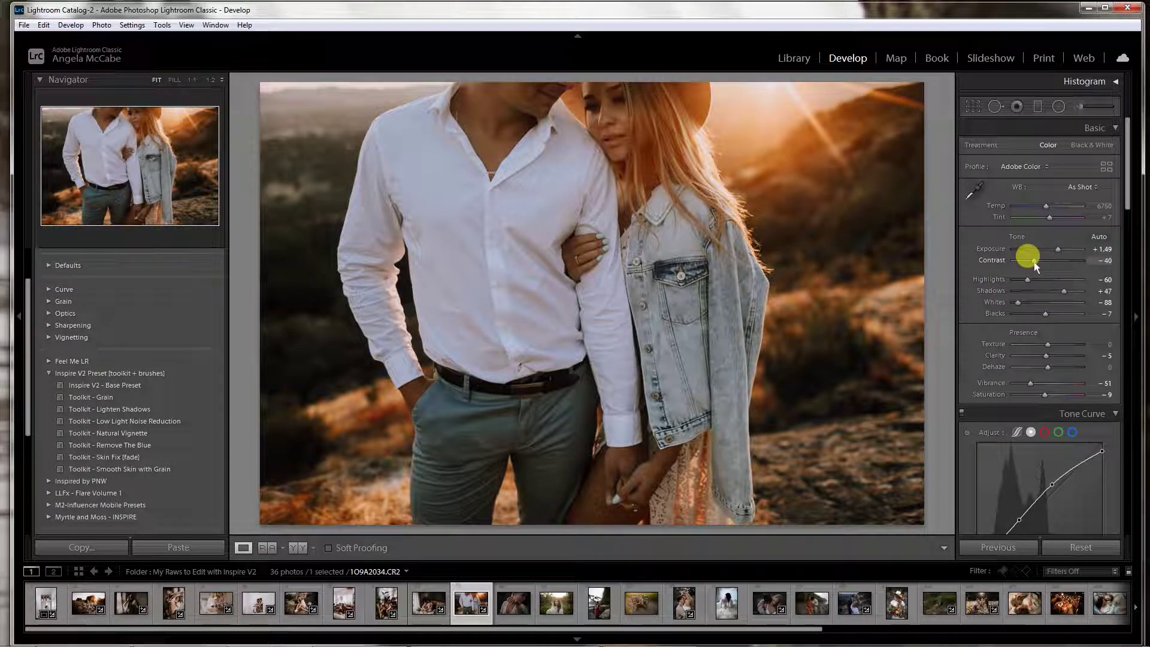
drag(1038, 261, 1041, 257)
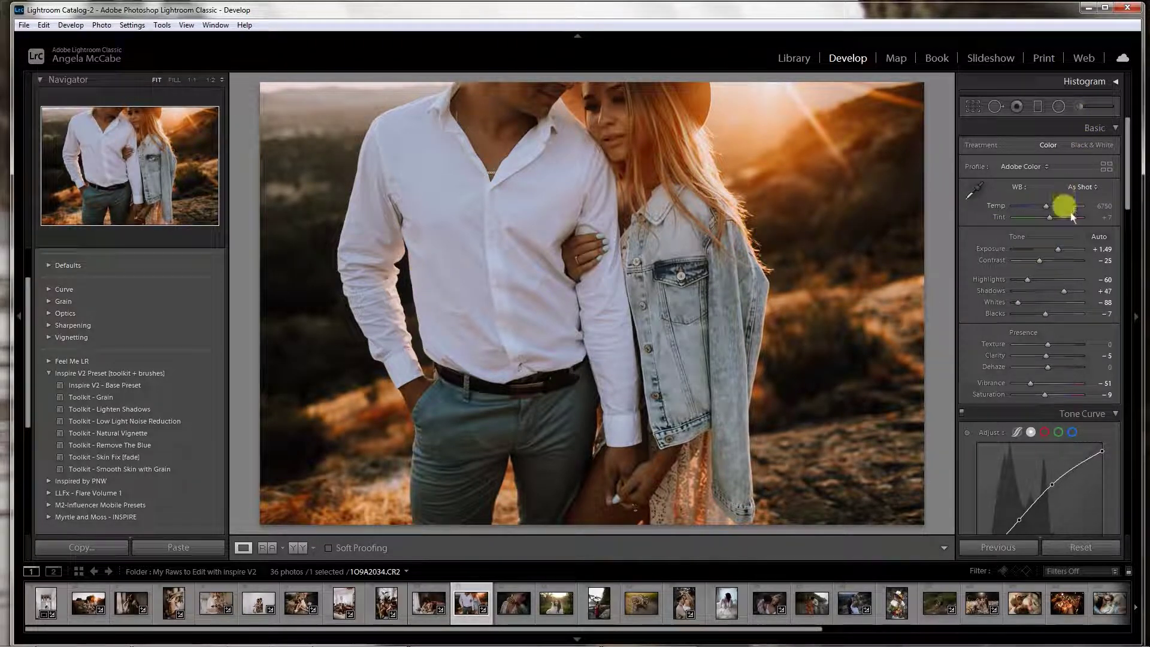
drag(1042, 261, 1044, 262)
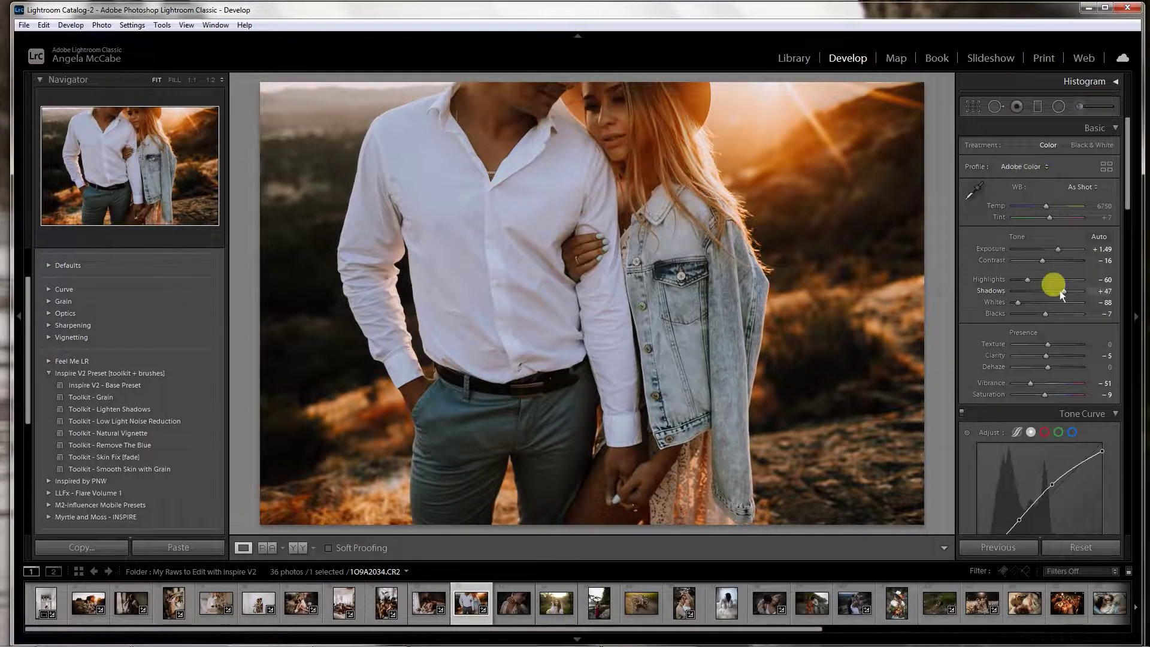
drag(1065, 294, 1066, 293)
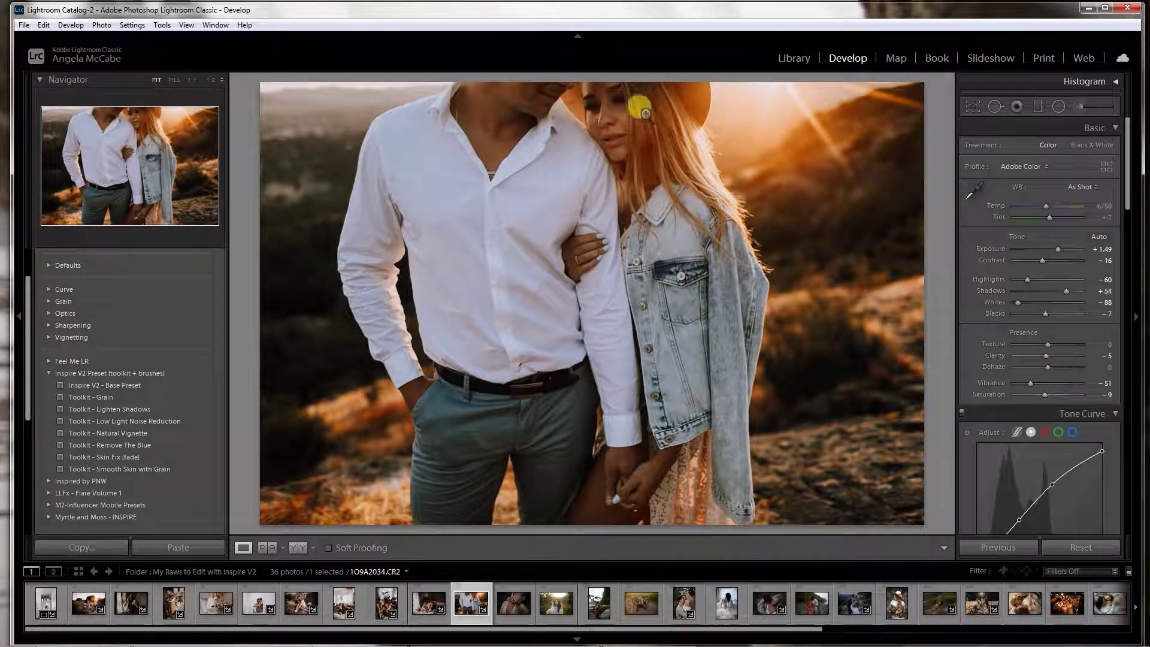
Paint over the sunset couple's faces with the Myrtle & Moss - Lighten Up brush at size 22.
click(615, 83)
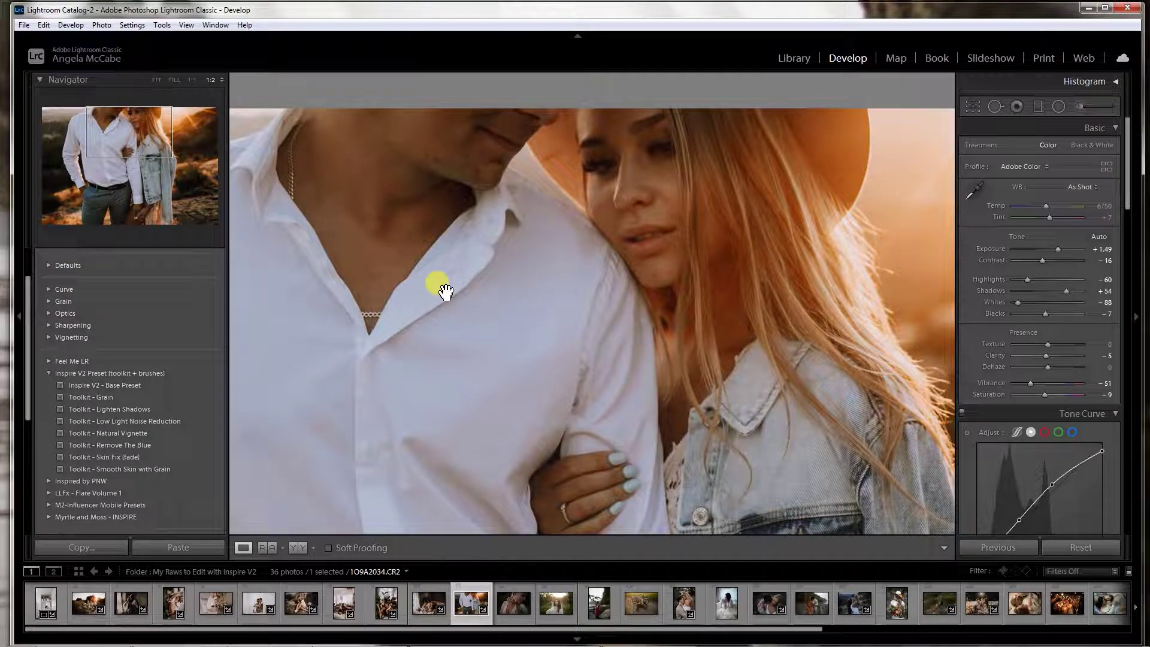
drag(590, 124, 624, 177)
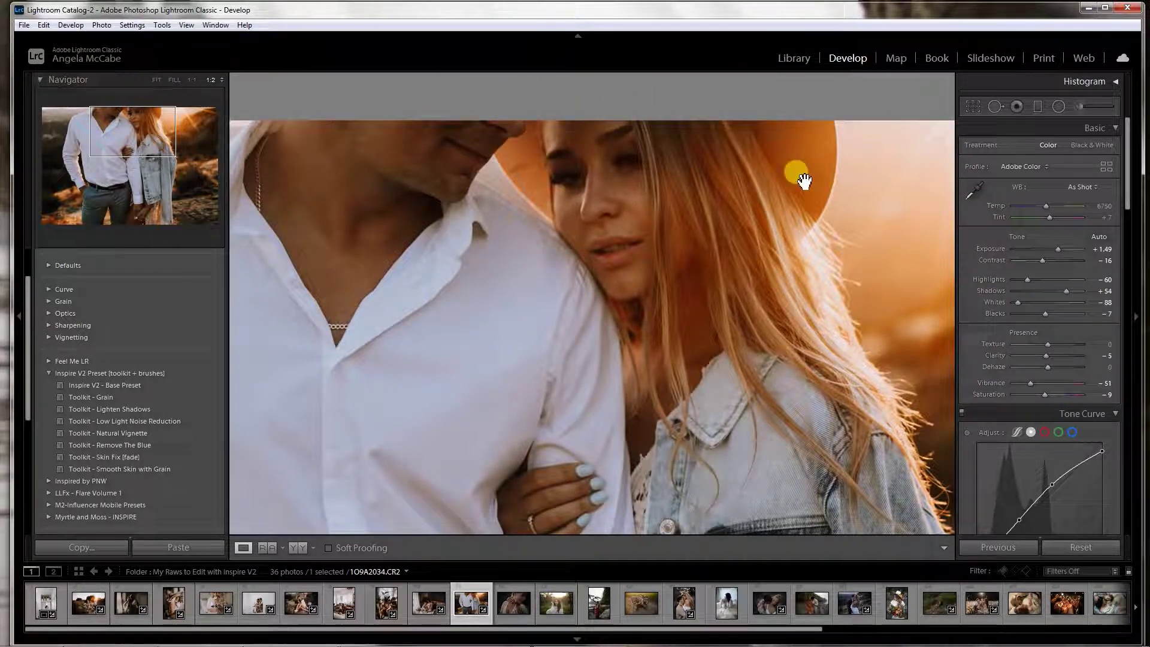
click(1078, 108)
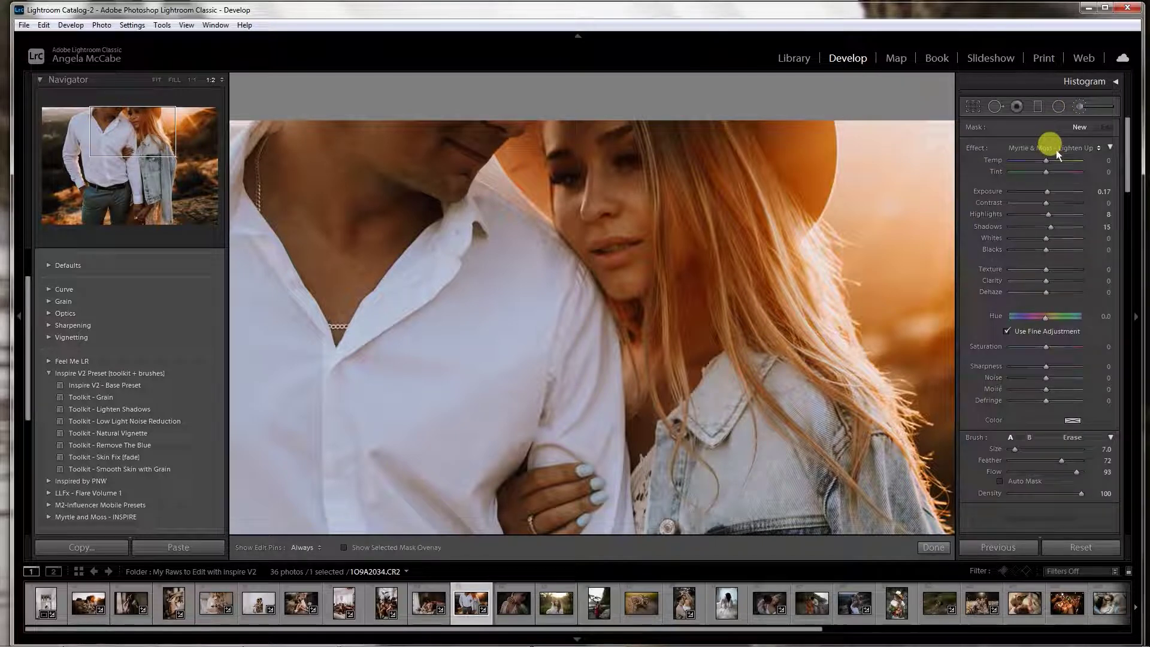
click(1066, 146)
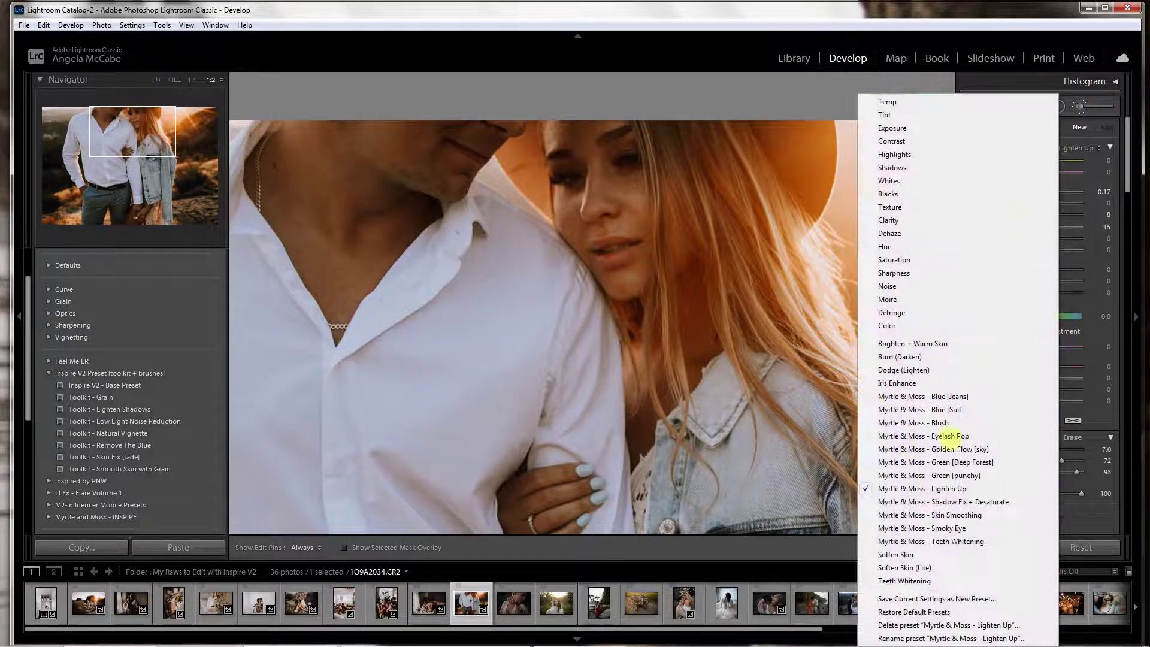
click(932, 487)
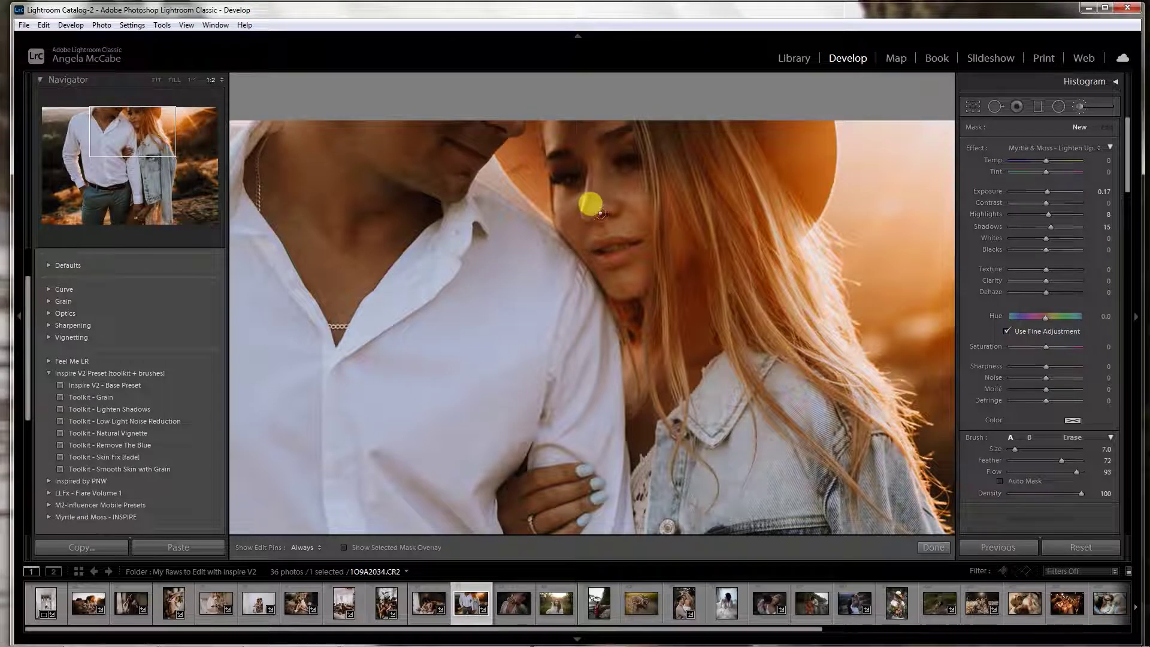
scroll(591, 187, up, 5)
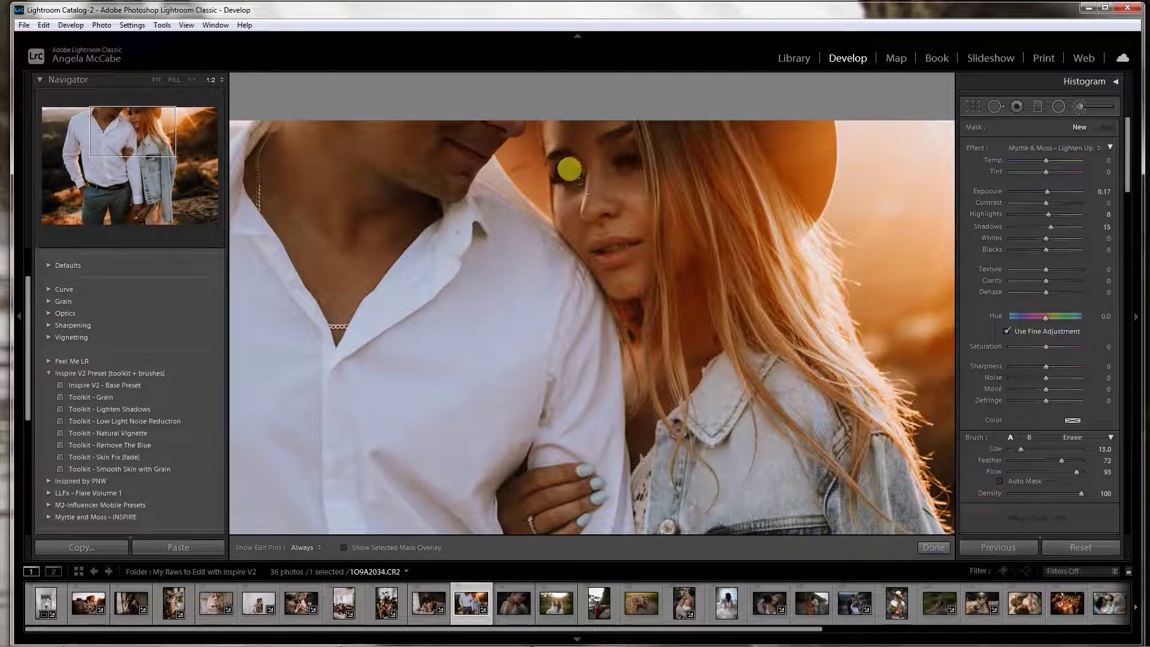
key(h)
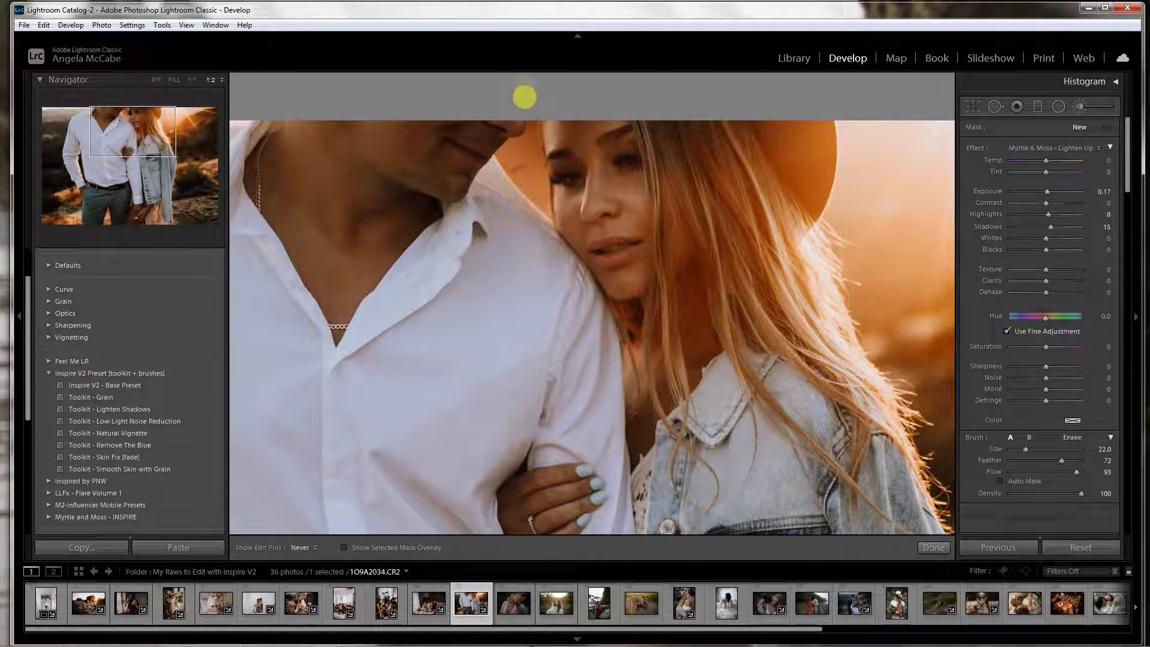
mouse_move(527, 168)
mouse_down()
mouse_move(549, 216)
mouse_move(570, 198)
mouse_up()
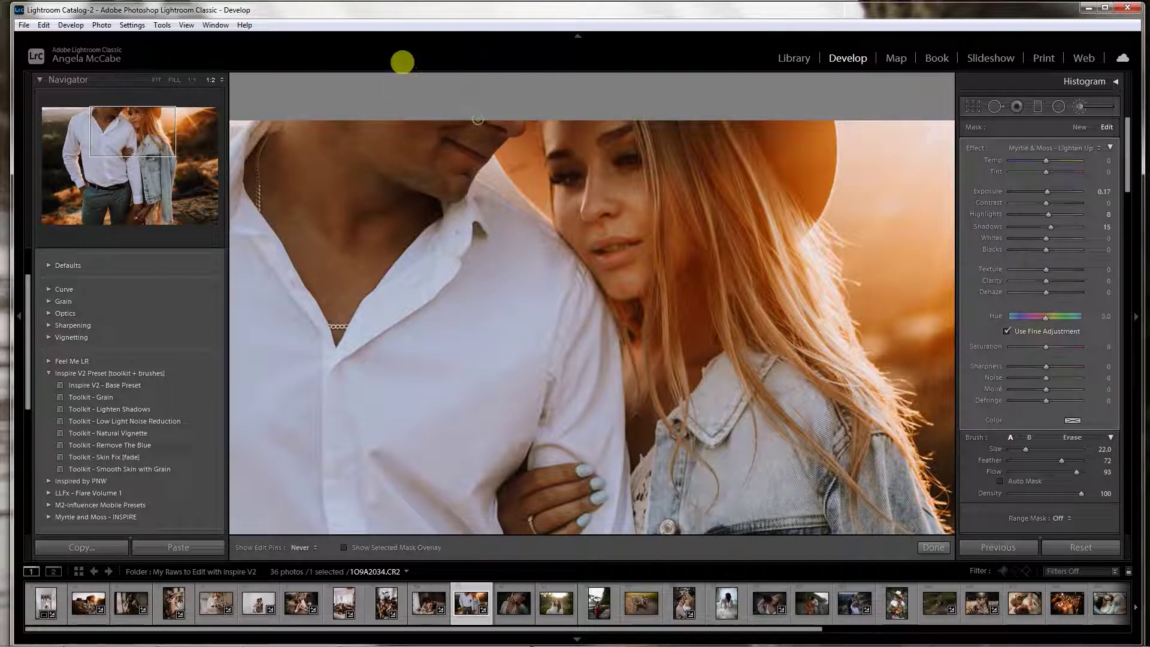
key(h)
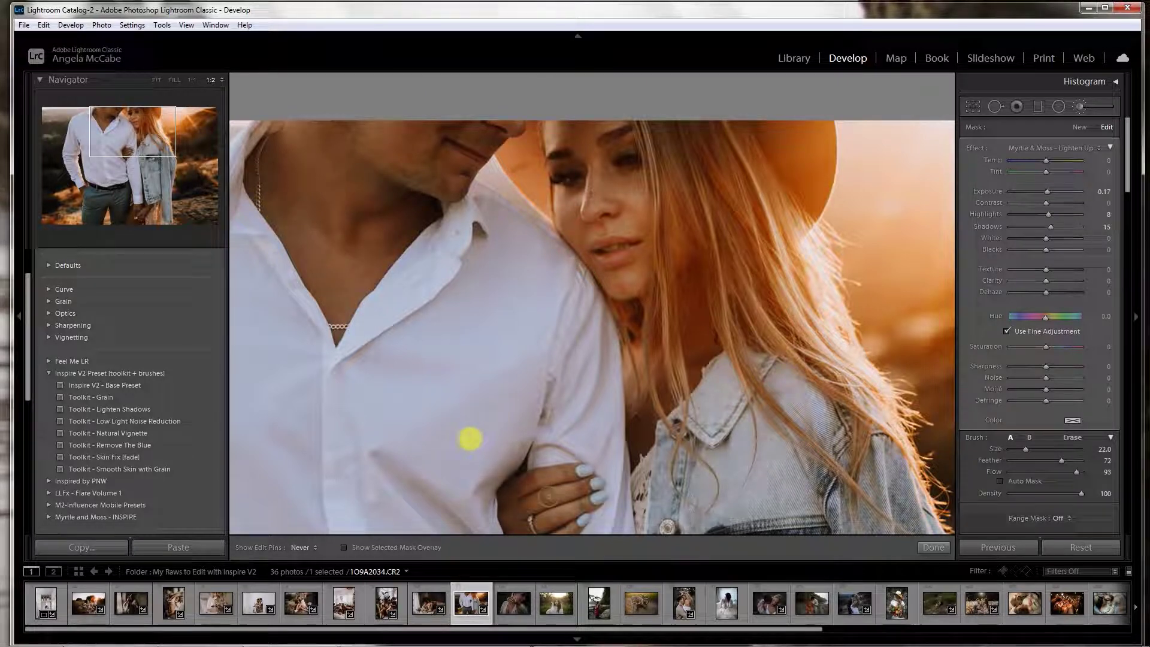
Strengthen the Lighten Up brush mask on the faces to Shadows 28 and Exposure 0.31, judging it on the whole photo.
key(z)
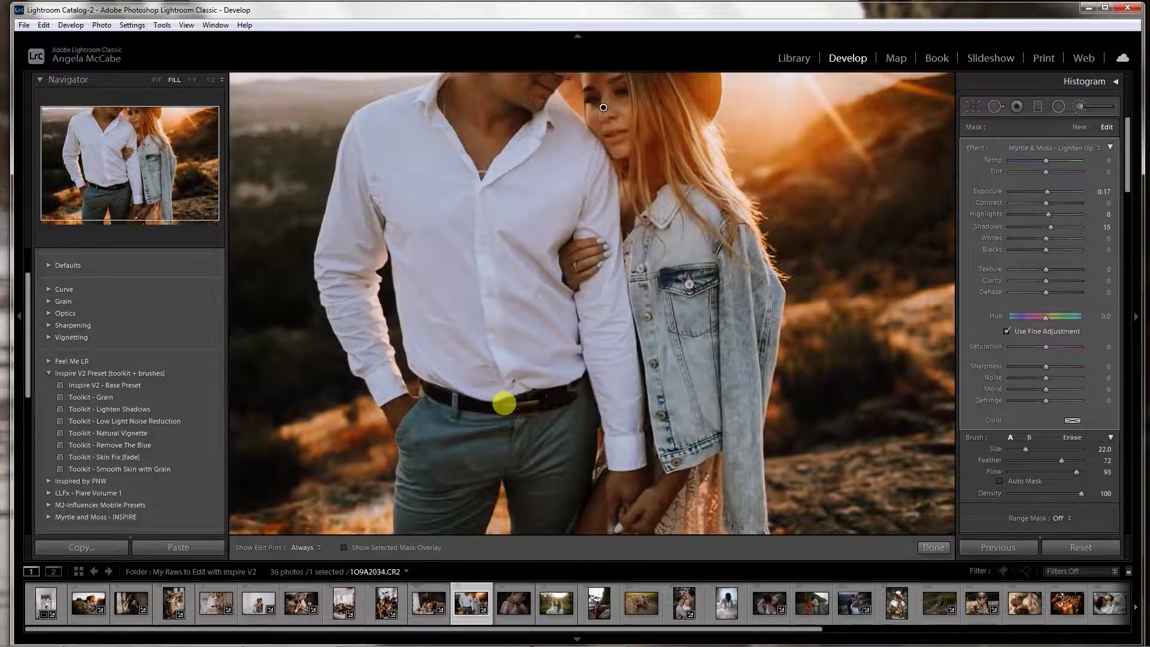
key(h)
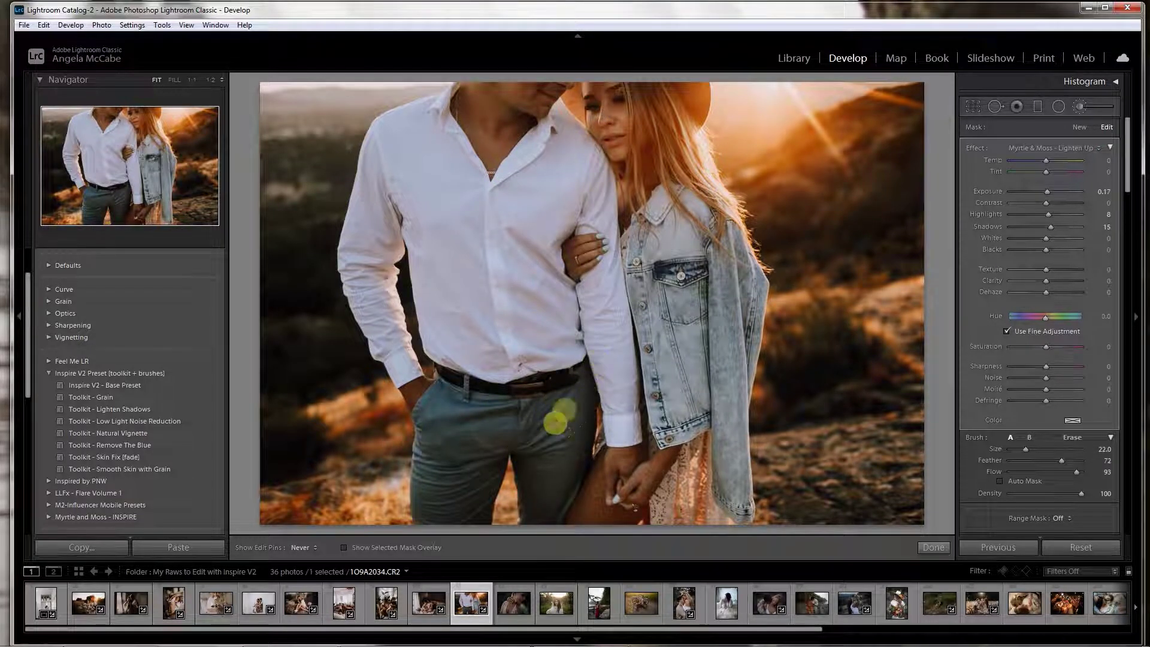
key(h)
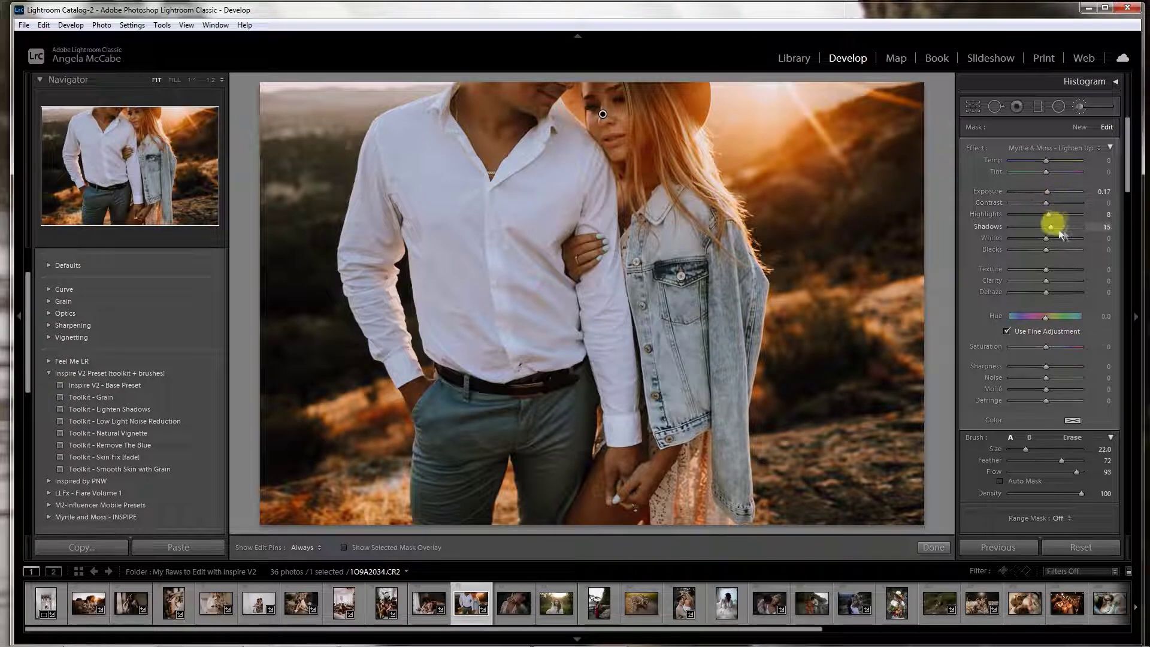
drag(1054, 226, 1054, 193)
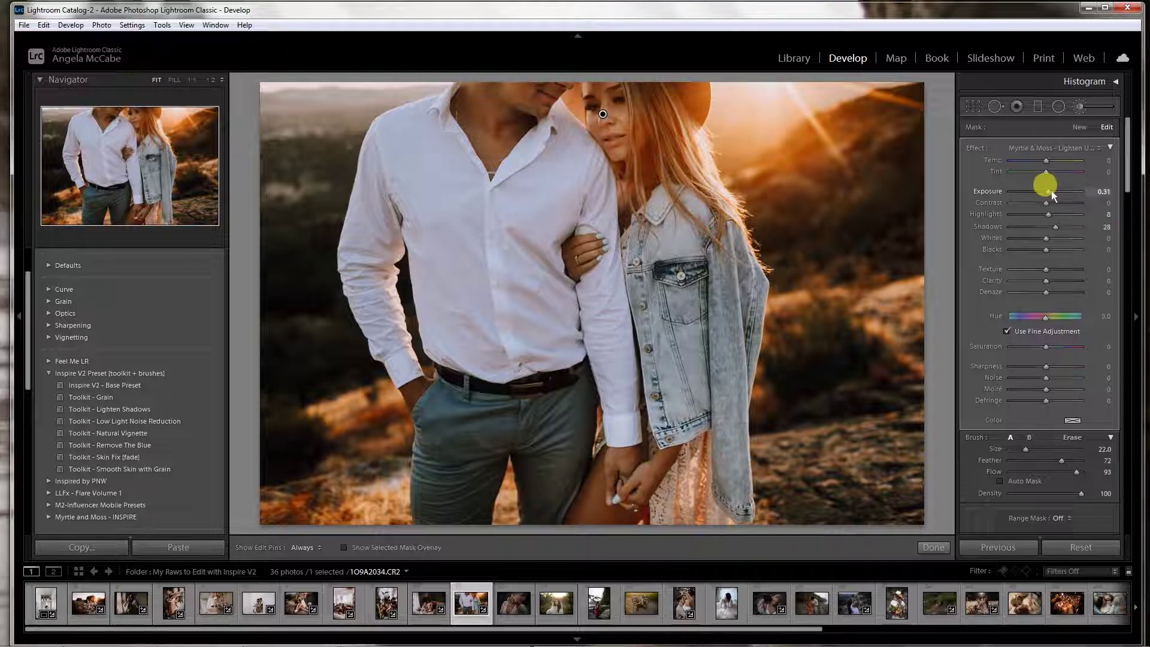
Finish the faces' brush mask and lower the sunset couple photo's Shadows to +25.
click(561, 147)
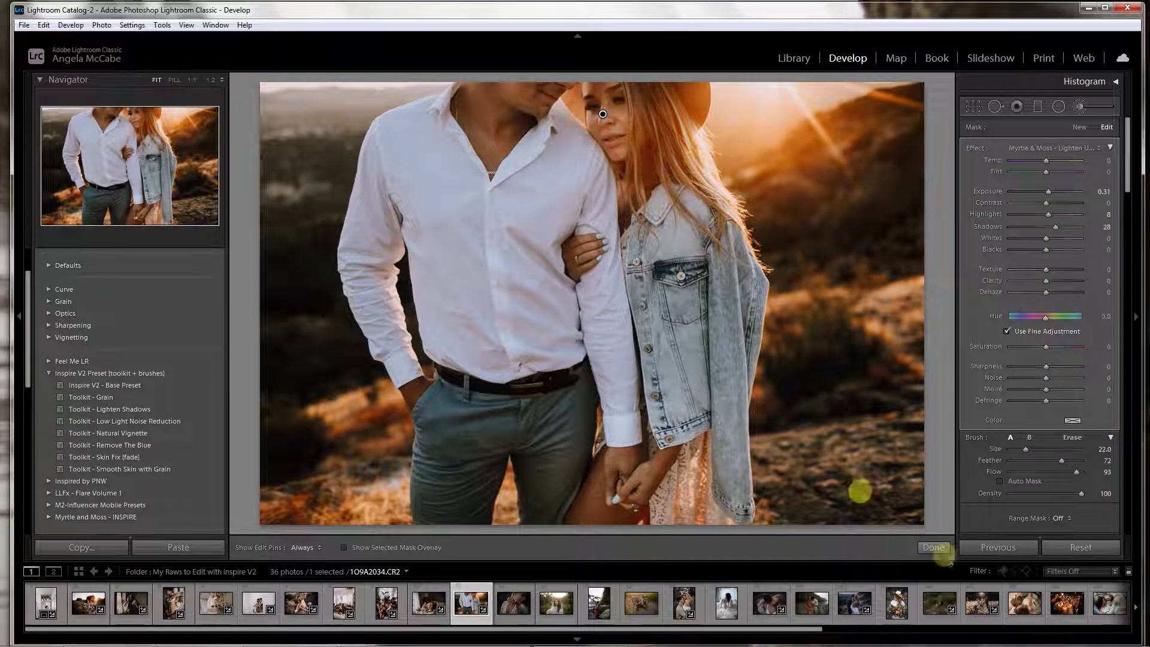
click(934, 547)
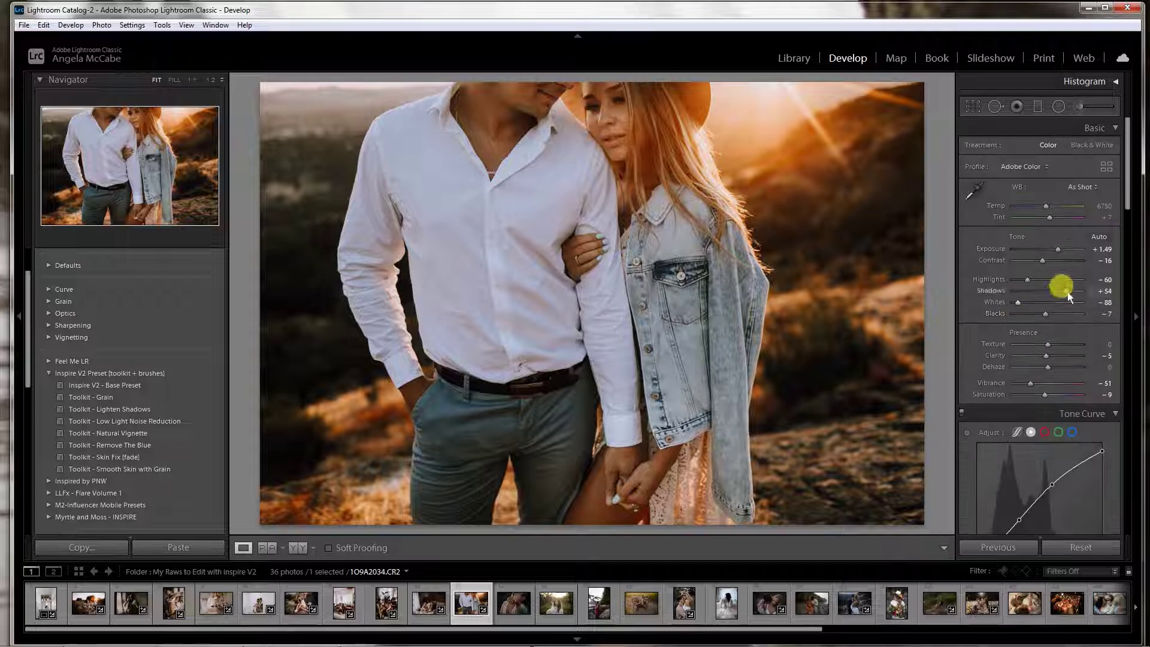
drag(1068, 292, 1059, 293)
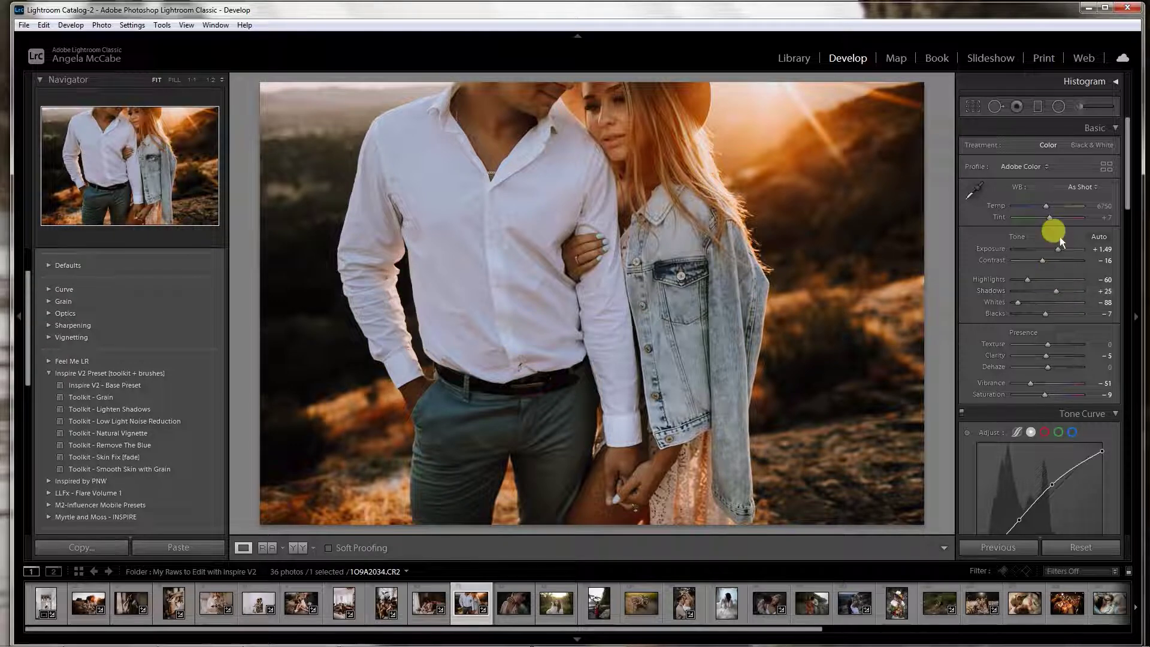
Add a second Myrtle & Moss - Lighten Up brush mask around the woman's eyes at brush size 8.
click(1082, 105)
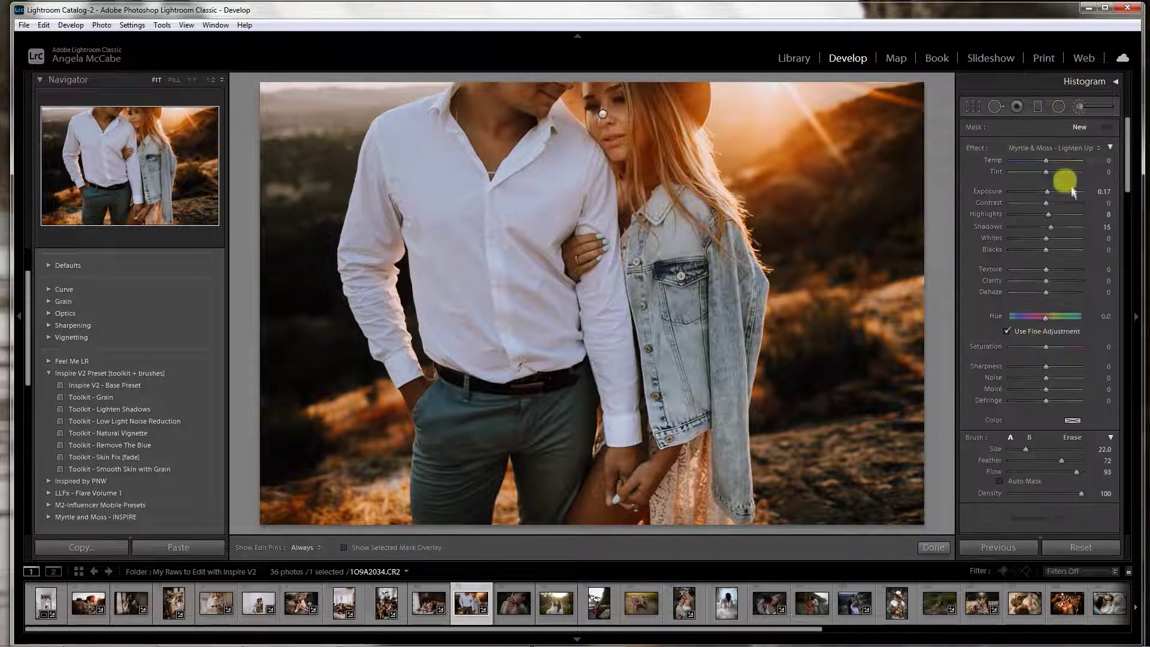
key(bracketleft)
key(bracketleft)
key(bracketleft)
key(bracketleft)
key(bracketleft)
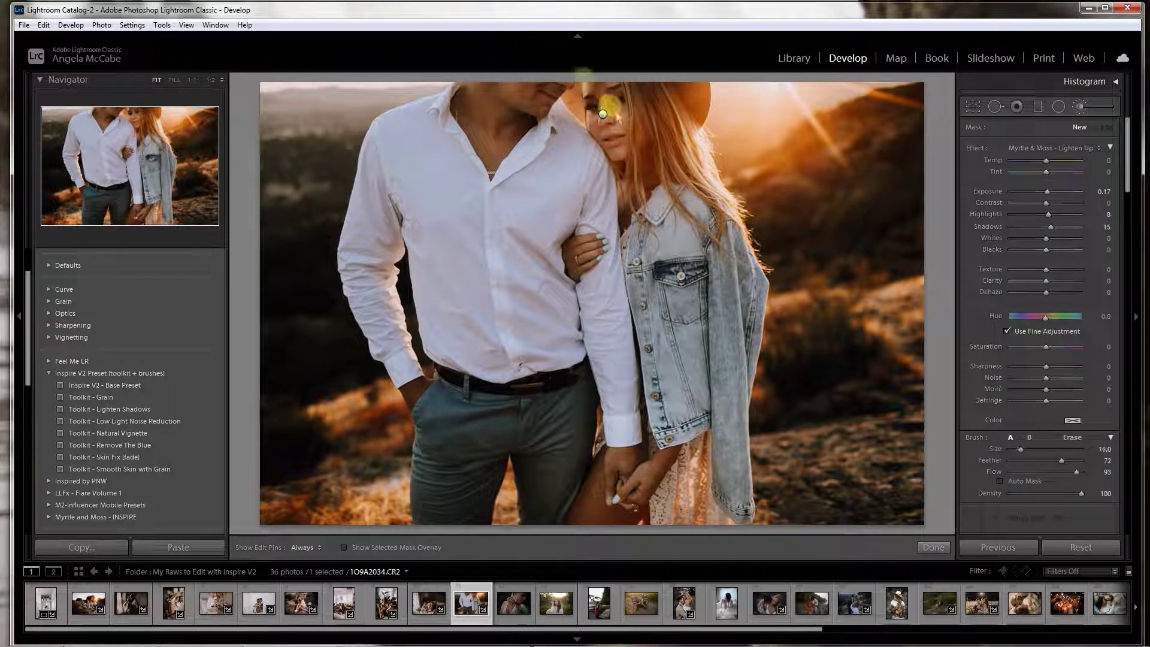
key(h)
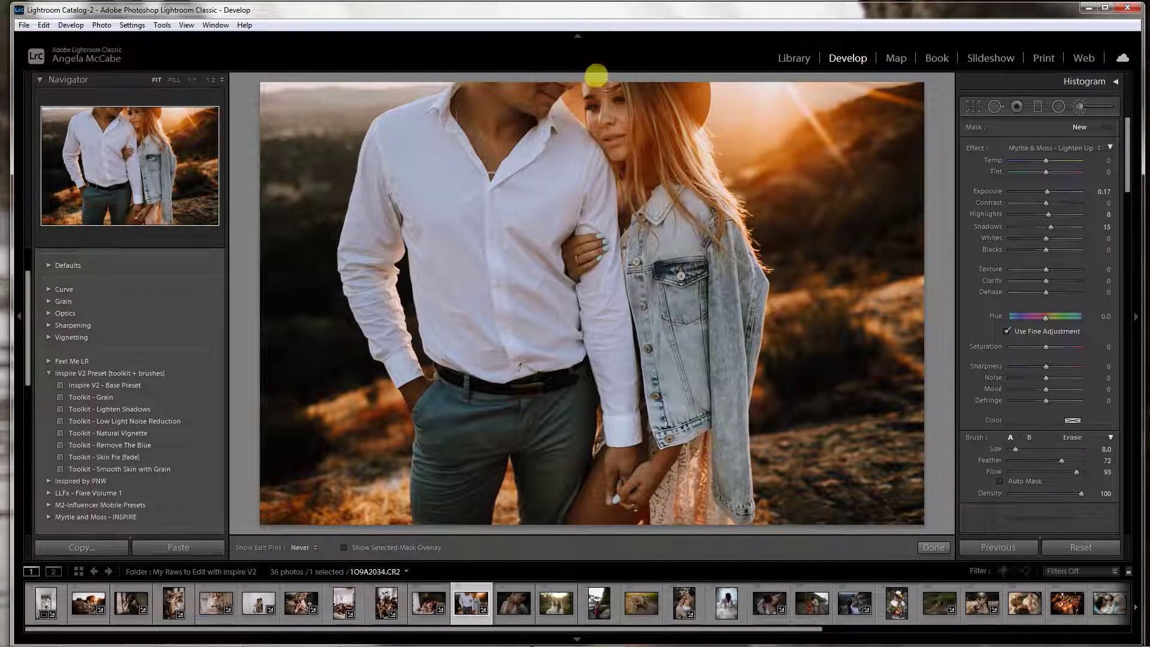
click(606, 101)
key(h)
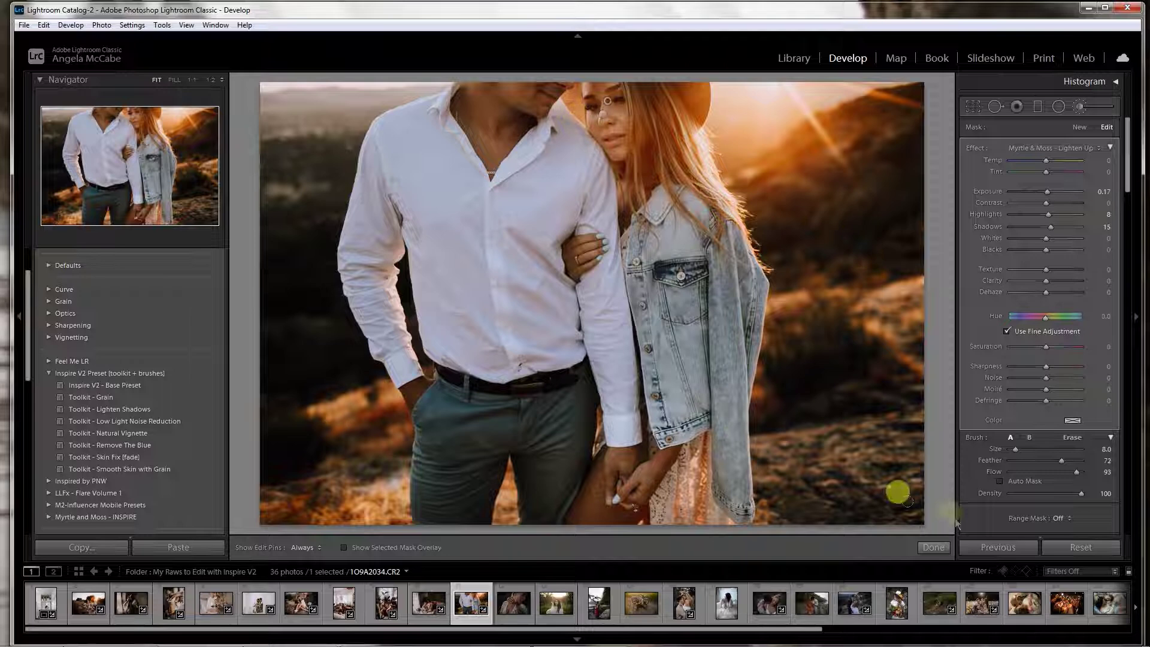
click(933, 547)
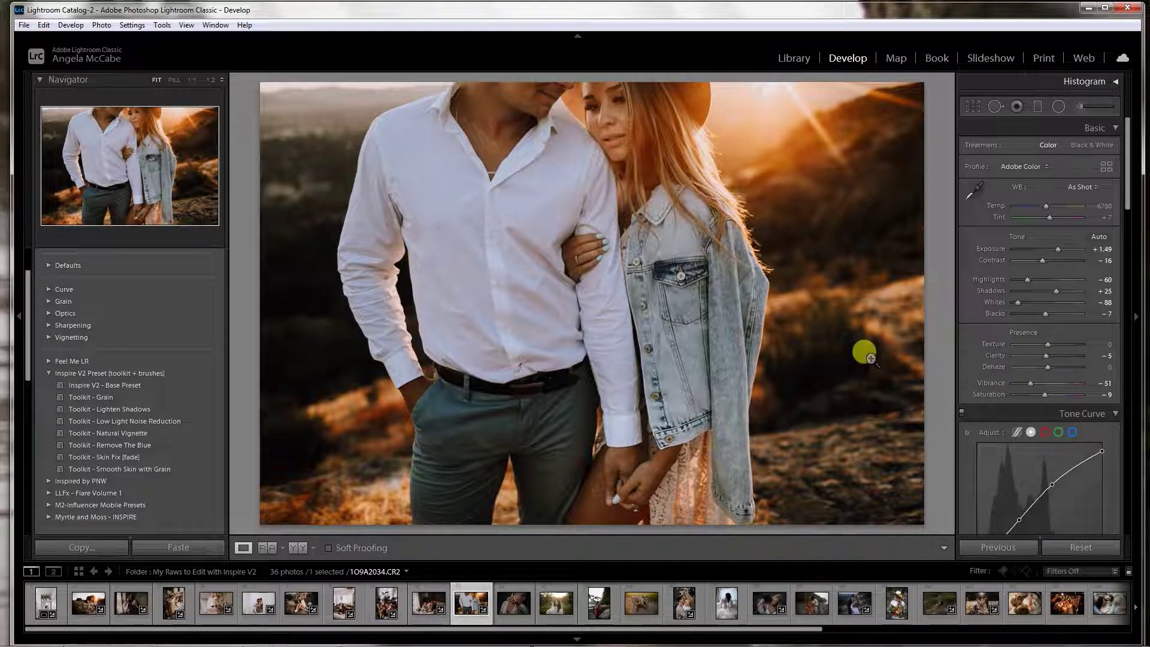
Compare the sunset couple photo 1O9A2034.CR2 side by side before and after editing.
click(506, 614)
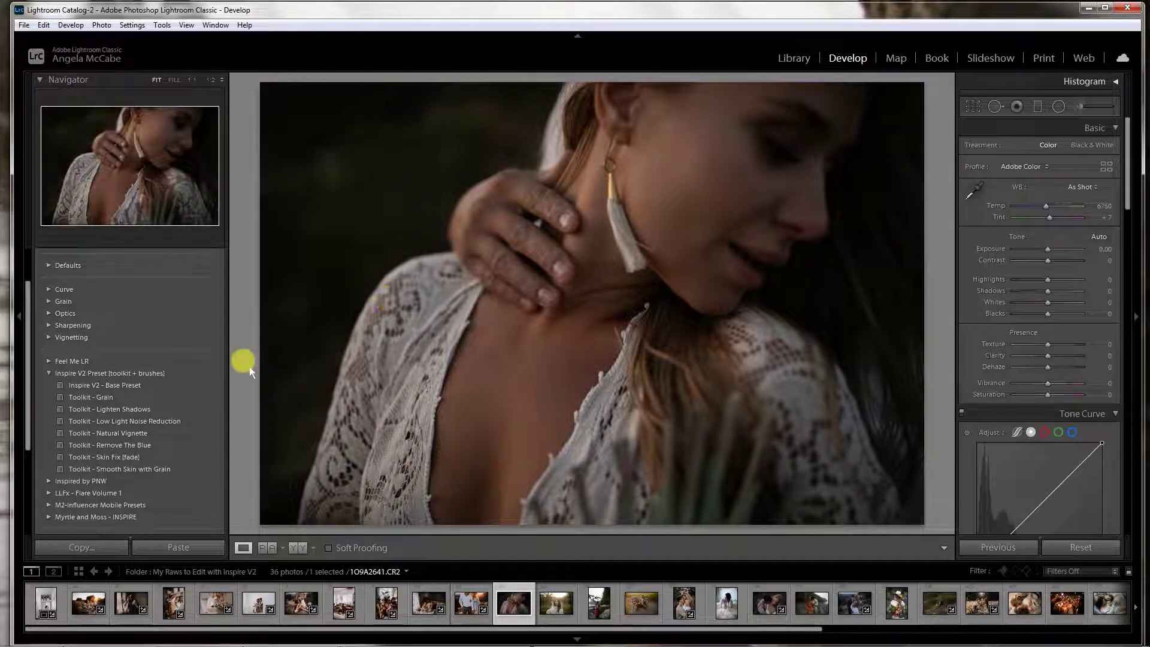
click(471, 603)
click(295, 548)
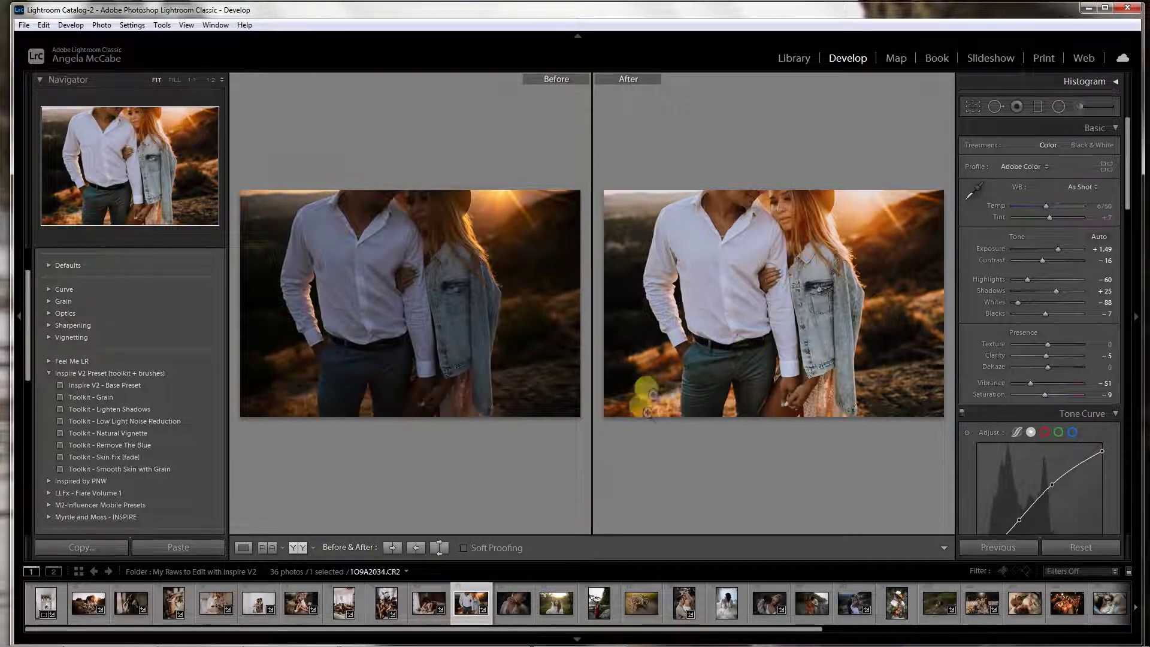
Open the dark close-up photo 1O9A2641.CR2 in the single-image view and apply the Inspire V2 - Base Preset.
click(511, 610)
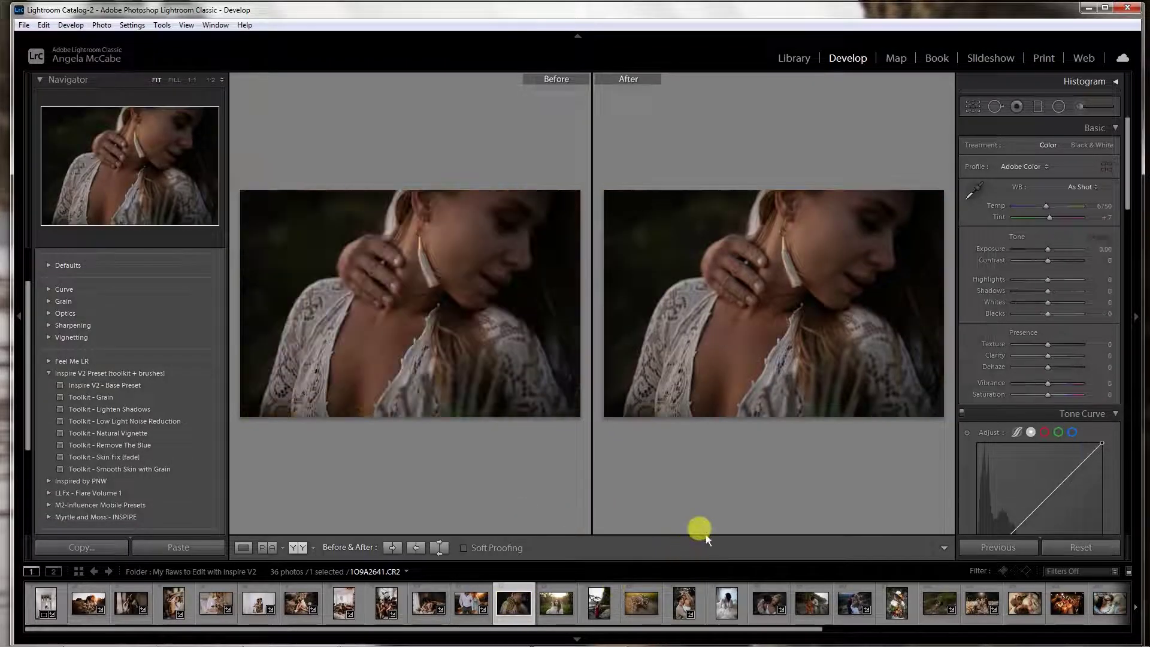
click(243, 548)
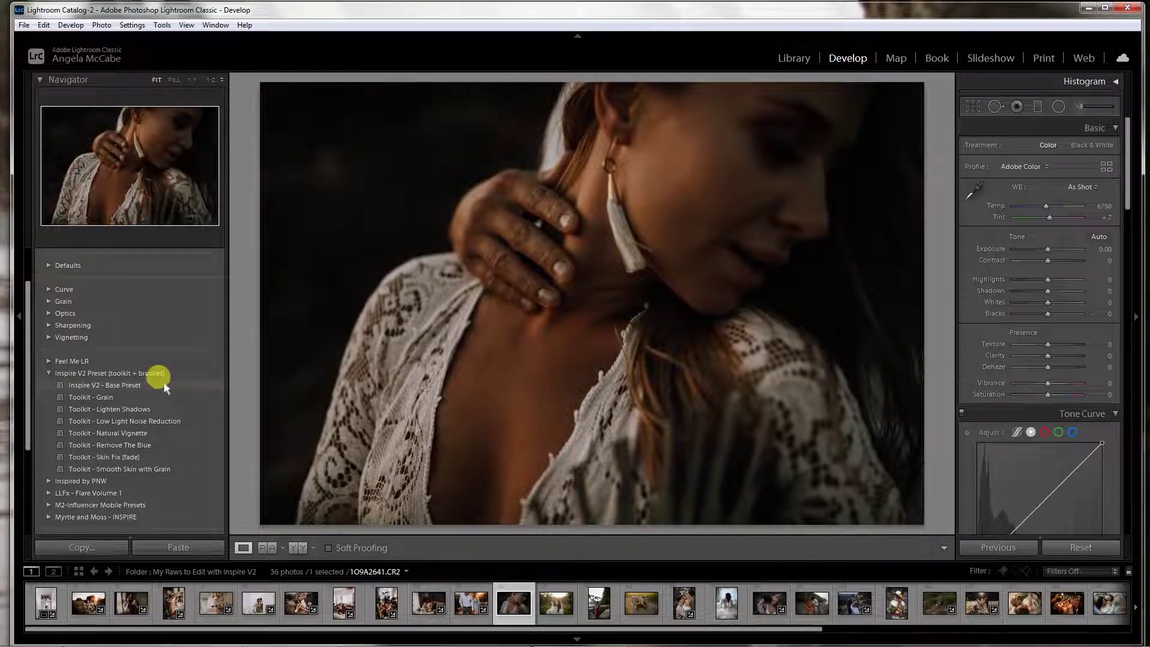
click(143, 385)
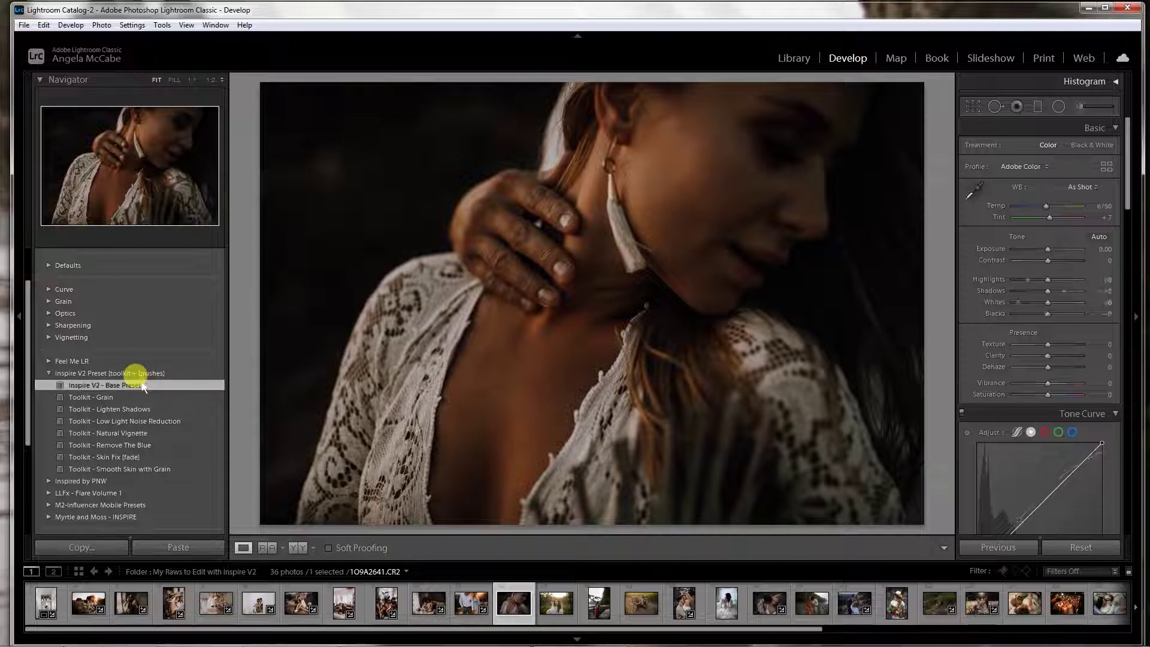
Set the lace-dress close-up to Temp 7351, Tint +13 and Exposure +0.35, and add the Toolkit - Natural Vignette preset.
drag(1060, 253, 1052, 252)
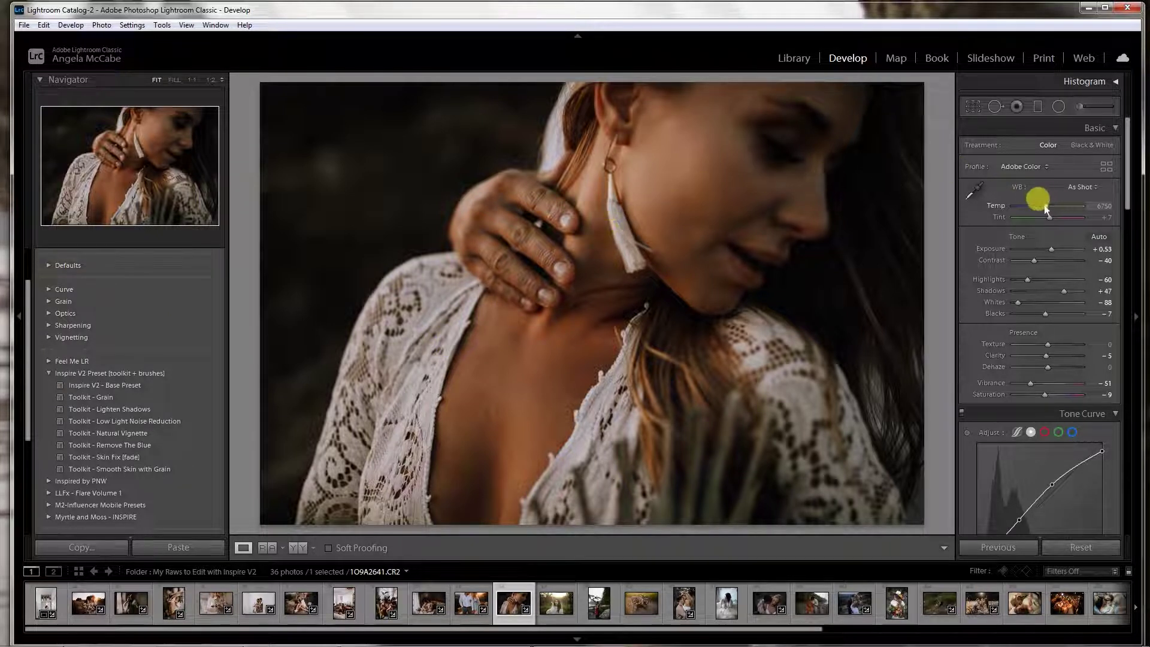
drag(1046, 209, 1050, 217)
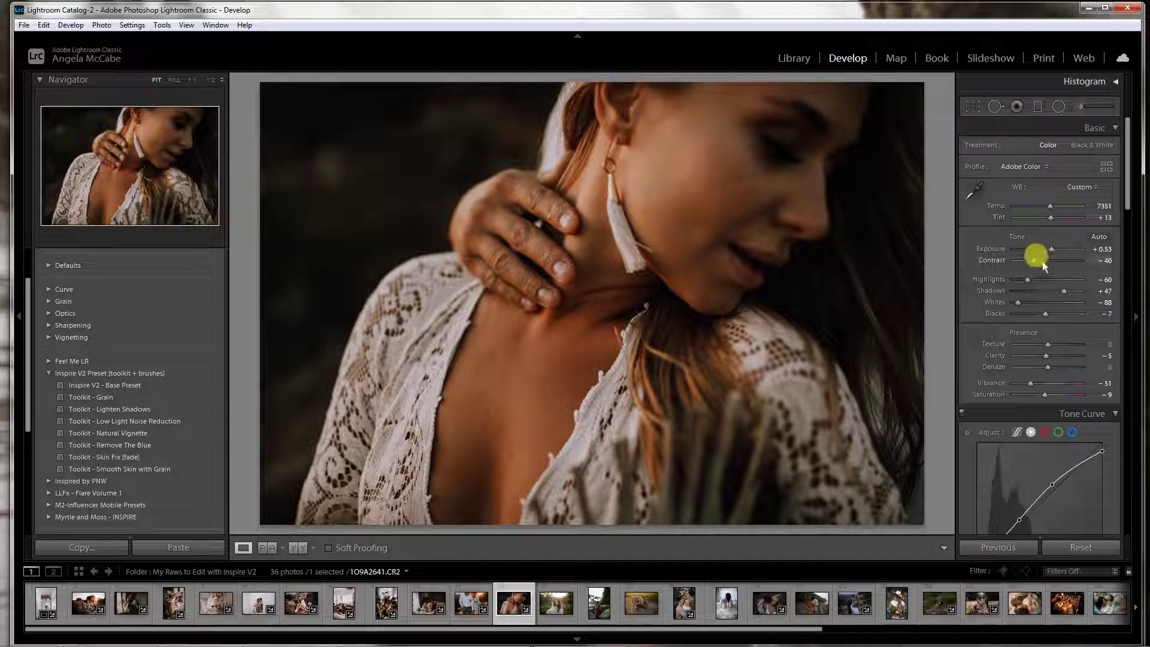
drag(1049, 253, 1048, 253)
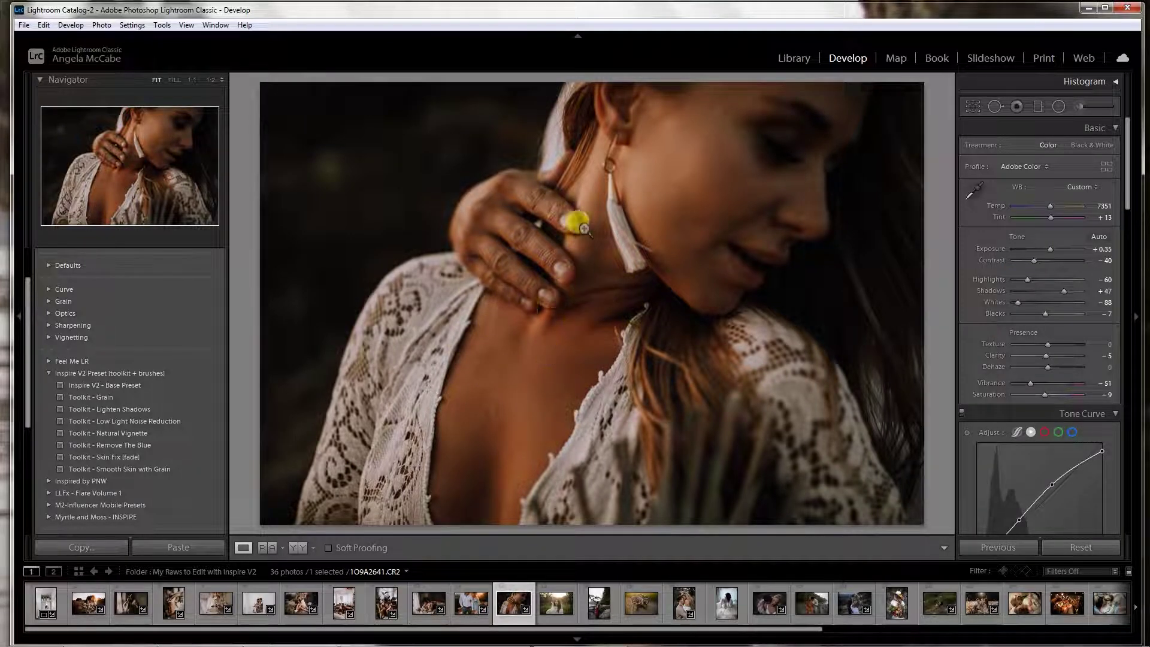
click(137, 433)
click(137, 434)
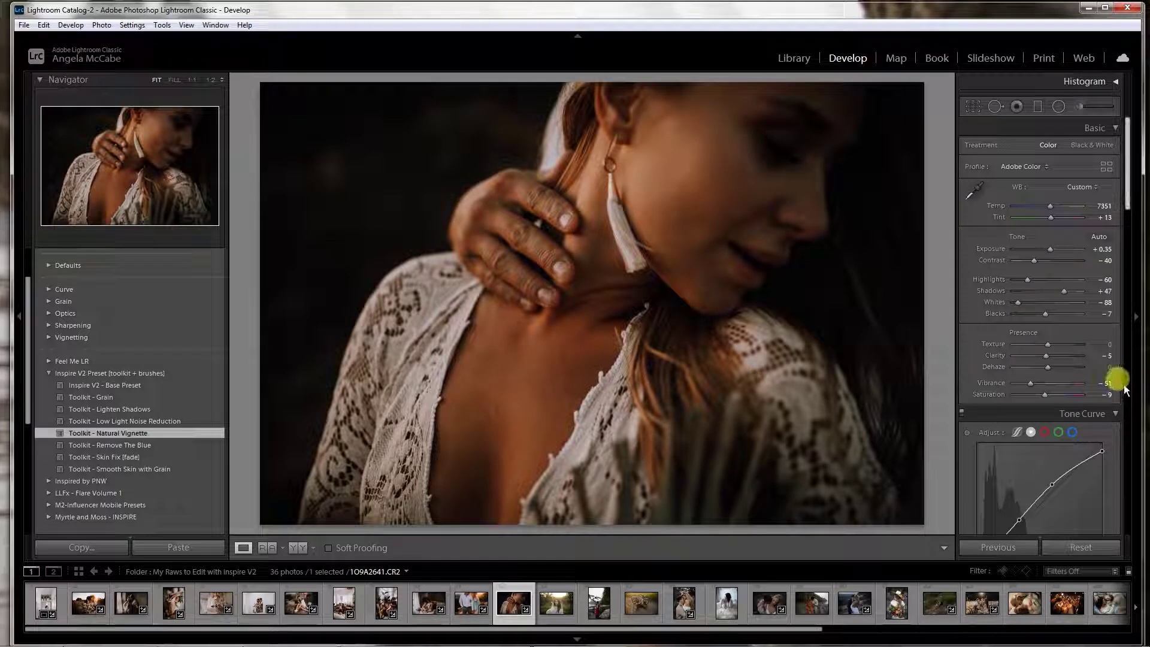
Open the backlit hat portrait 1O9A2838.CR2 and apply the Inspire V2 - Base Preset.
click(548, 603)
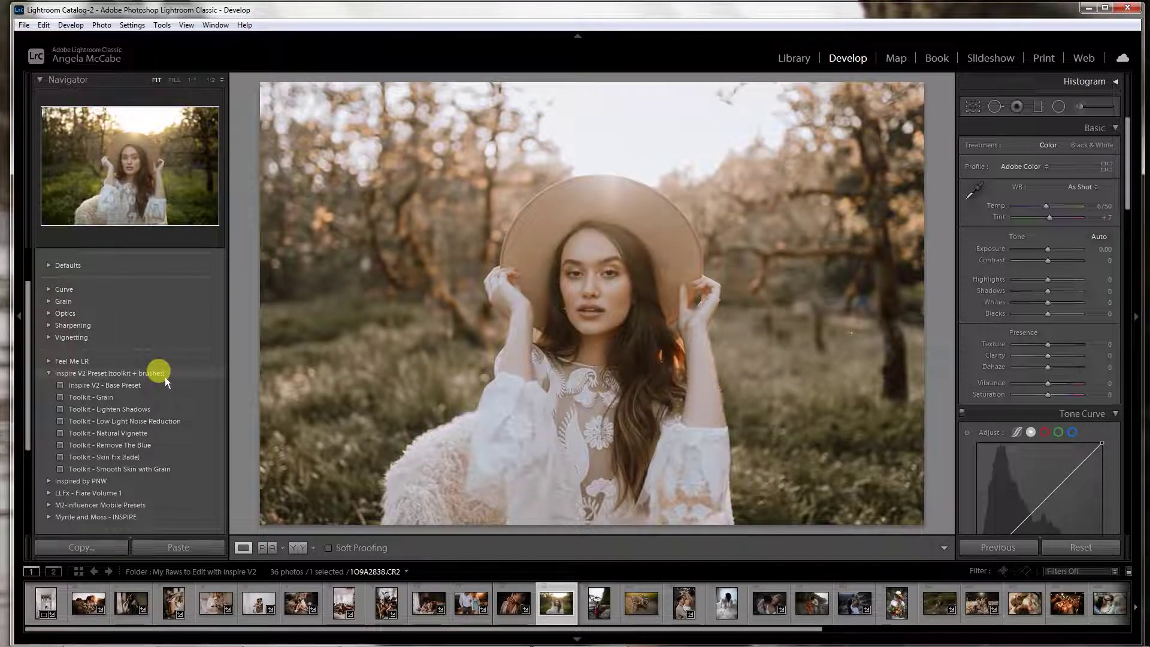
click(164, 377)
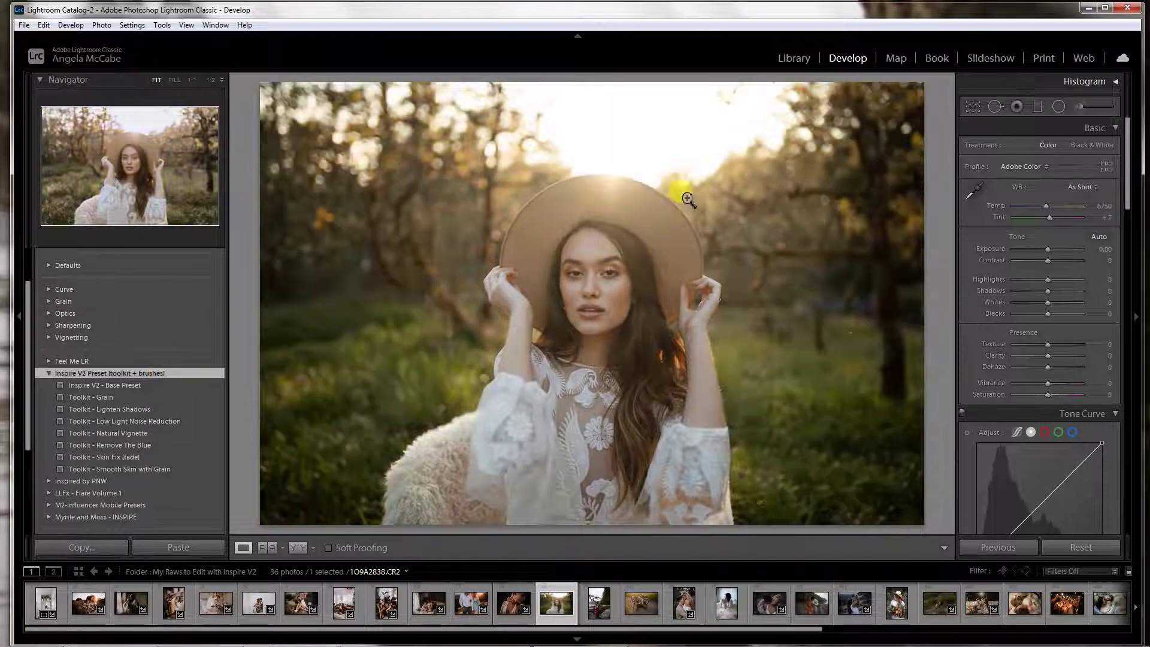
click(134, 384)
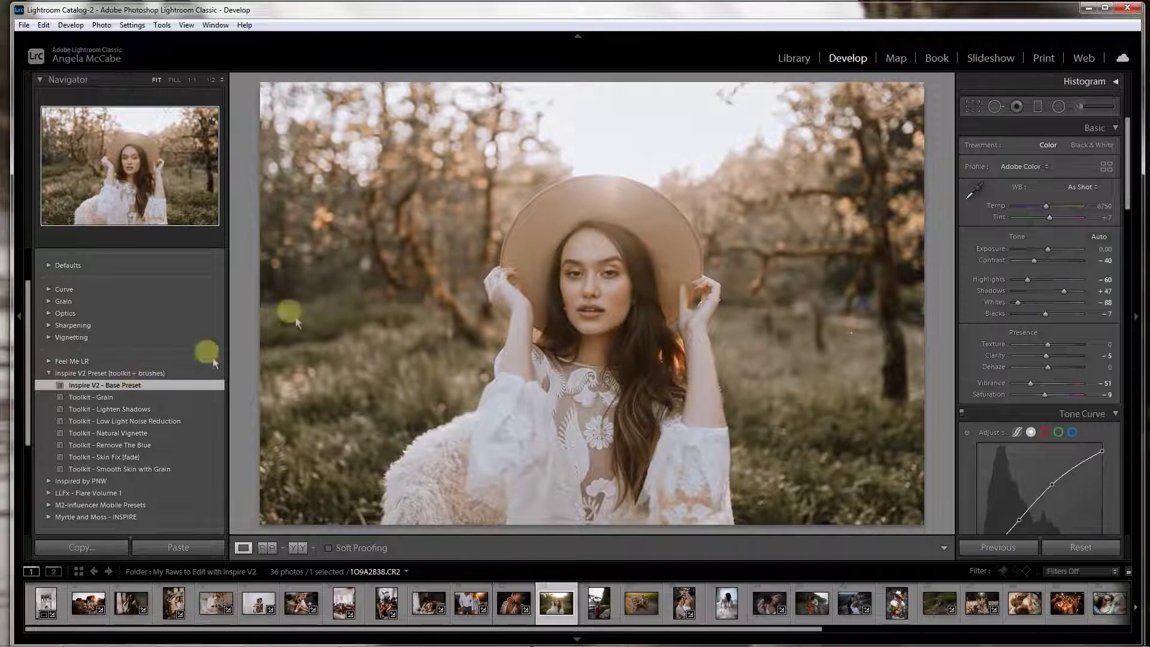
Adjust the hat portrait to Exposure -0.35, Contrast -16 and Dehaze +11.
mouse_move(1050, 249)
mouse_down()
mouse_move(1034, 260)
mouse_move(1052, 259)
mouse_move(1046, 250)
mouse_up()
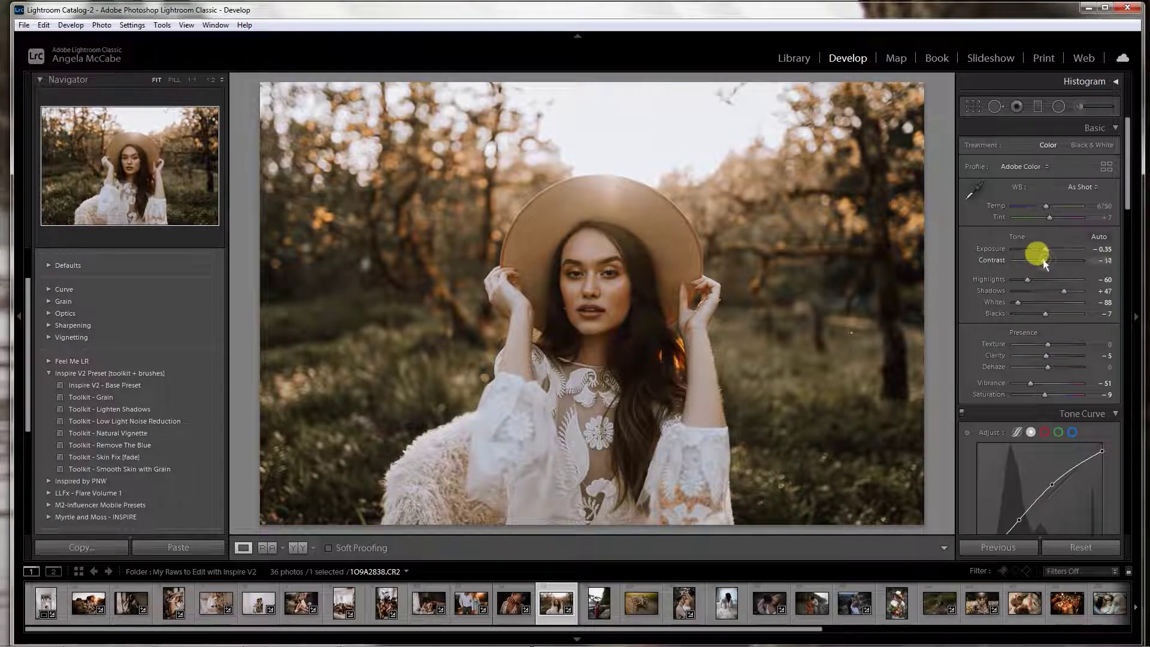
drag(1043, 261, 1041, 261)
drag(1050, 368, 1058, 367)
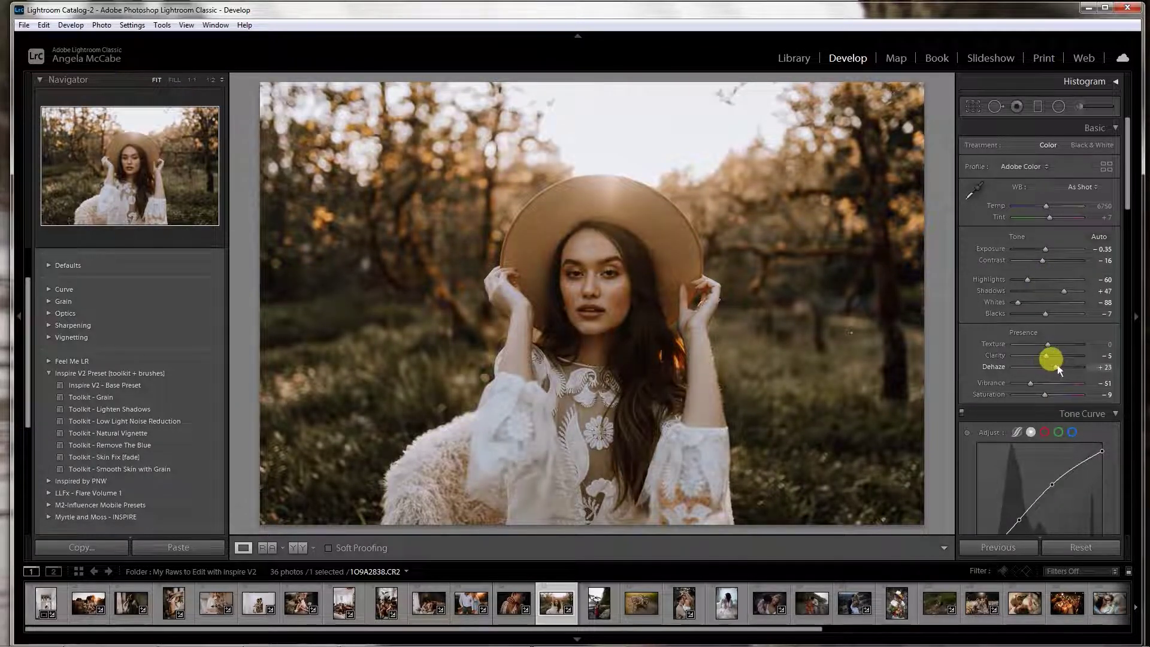
drag(1052, 365, 1046, 363)
Set the hat portrait to Temp 7702, Tint +24, Contrast -14, Highlights -46, Shadows +54 and Blacks -25, and compare before and after.
drag(1050, 207, 1050, 210)
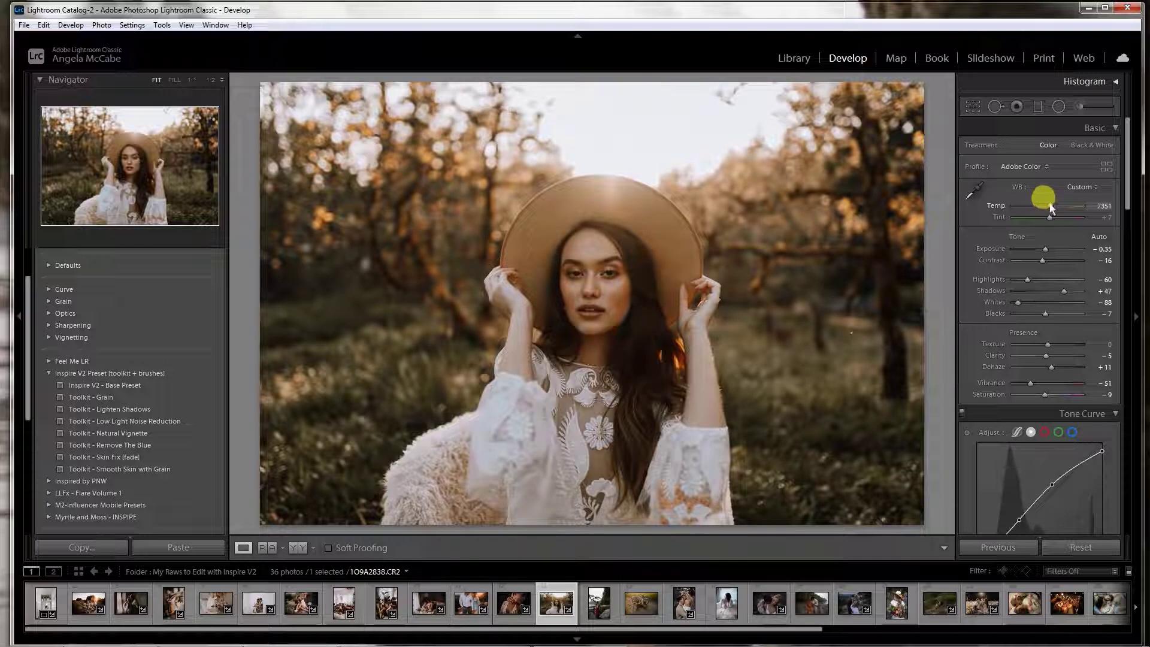
drag(1050, 217, 1055, 219)
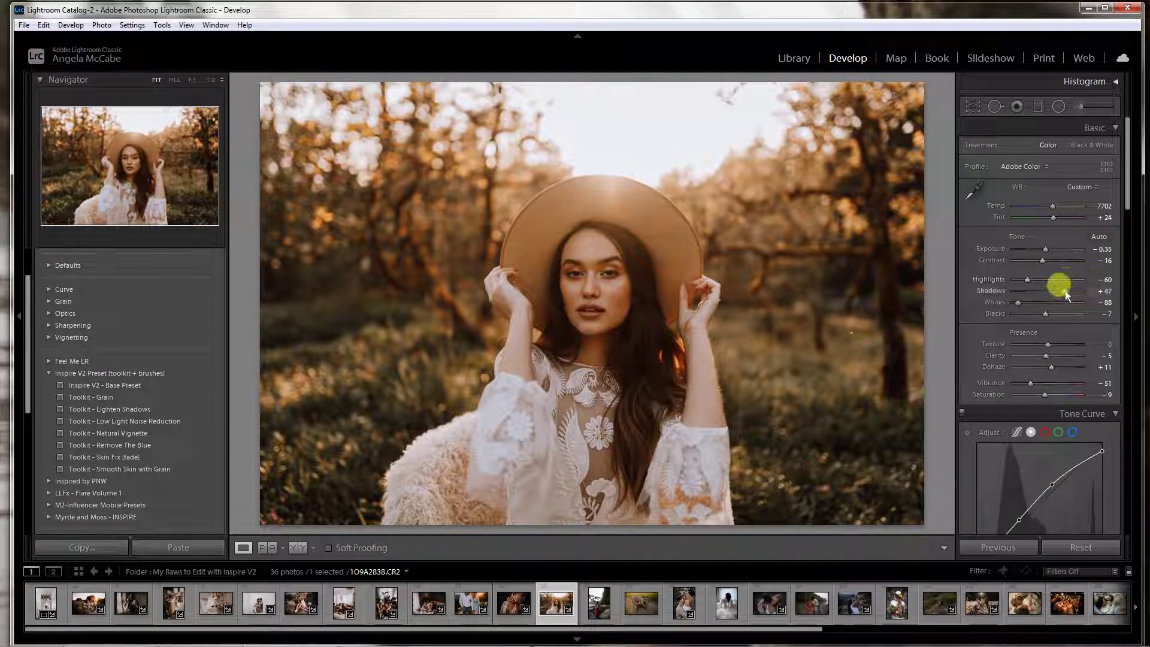
drag(1066, 294, 1034, 280)
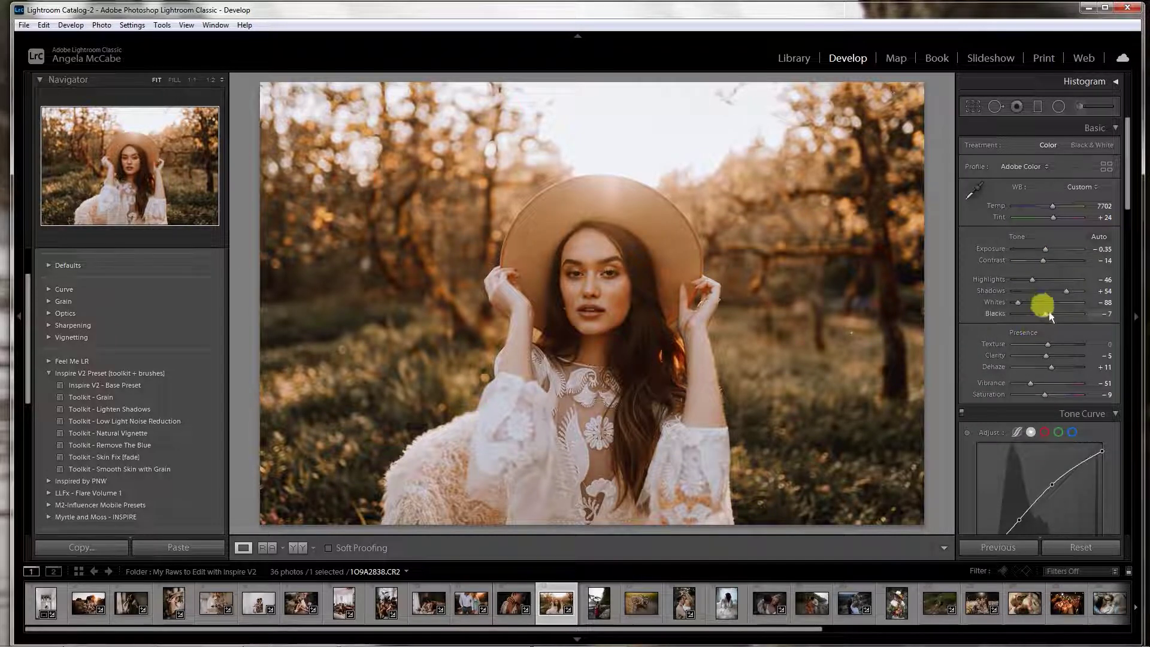
drag(1046, 316, 1044, 316)
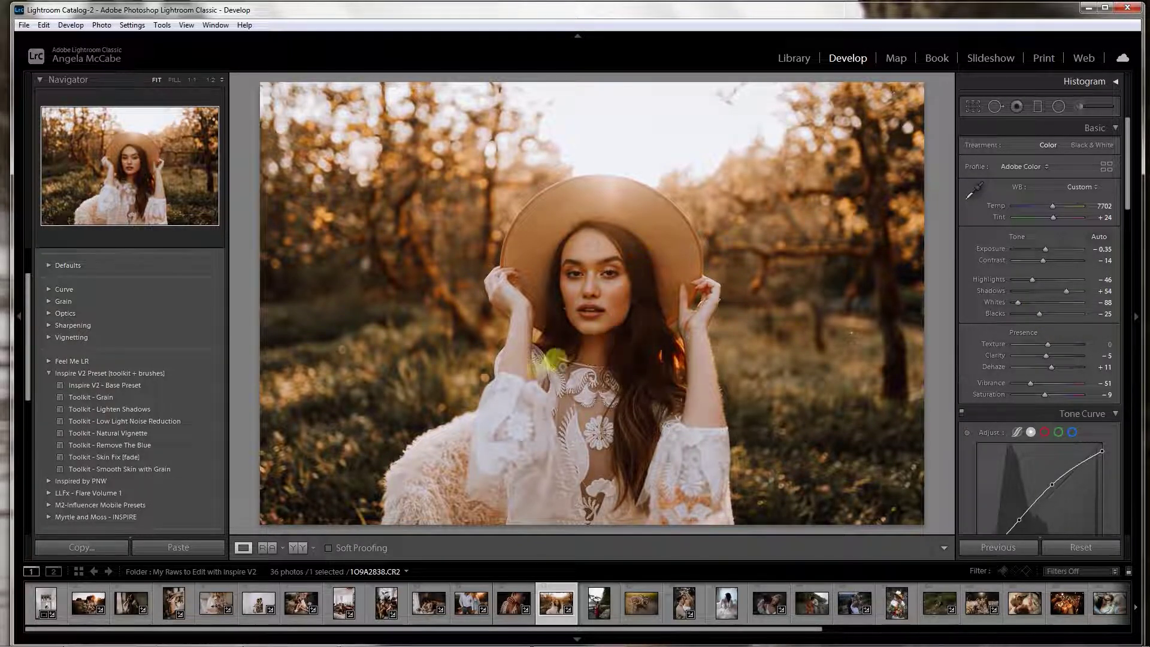
click(295, 548)
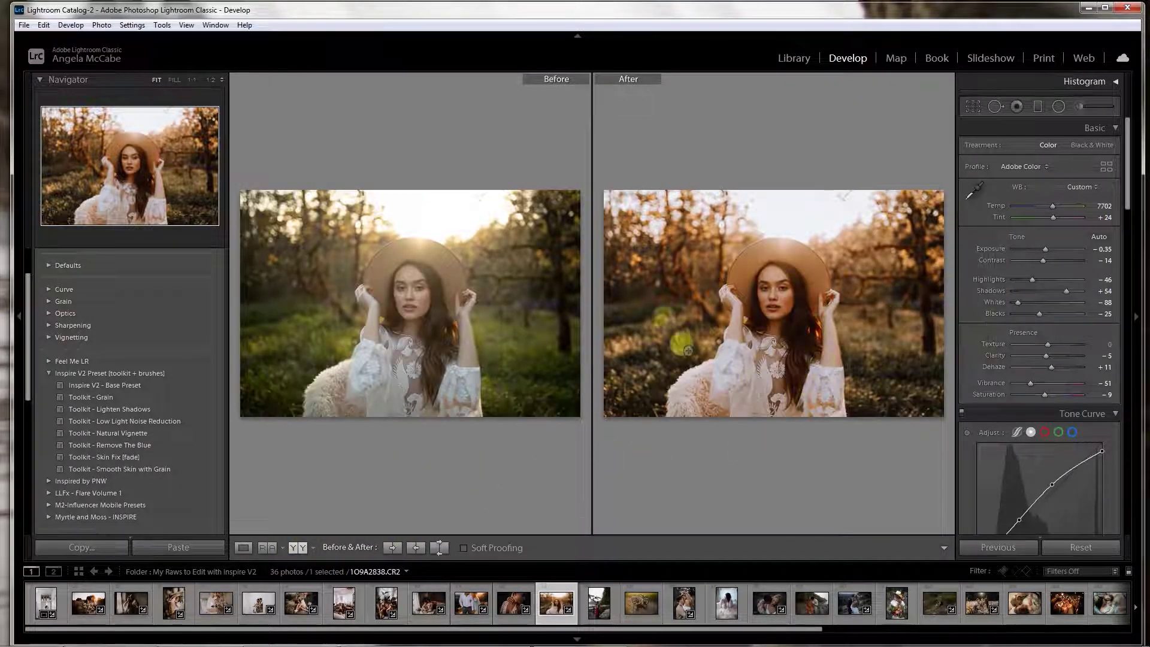
click(244, 548)
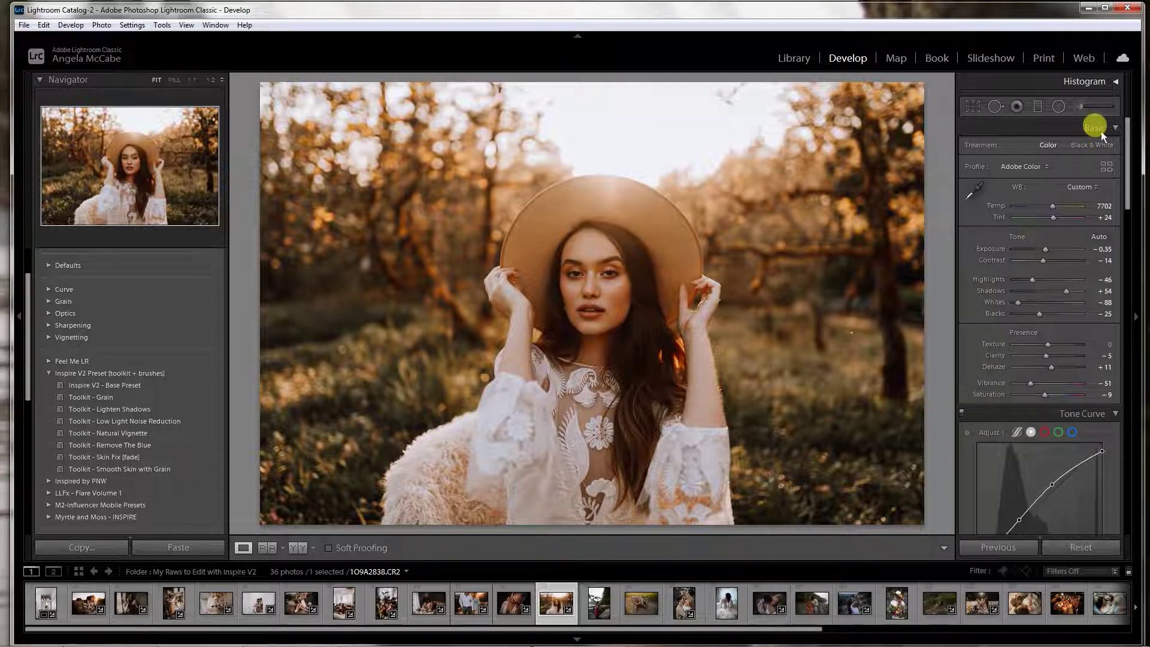
Paint over the grass on both sides of the woman with the Myrtle & Moss - Green [punchy] brush at size 23.
click(1083, 112)
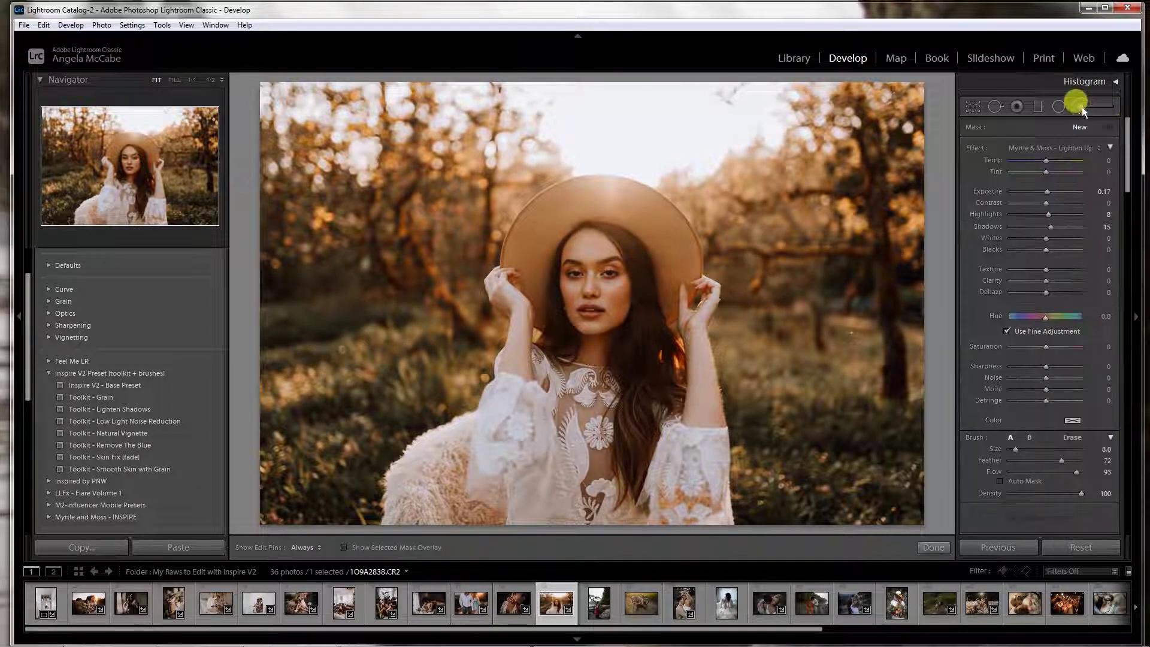
click(1069, 148)
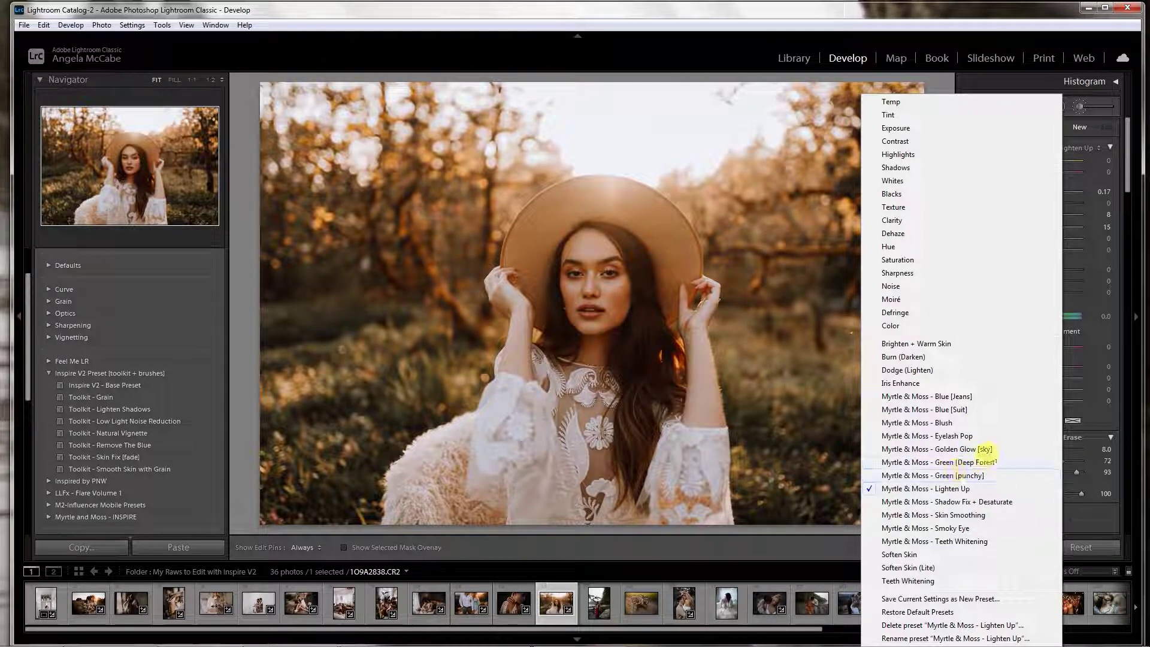
click(959, 475)
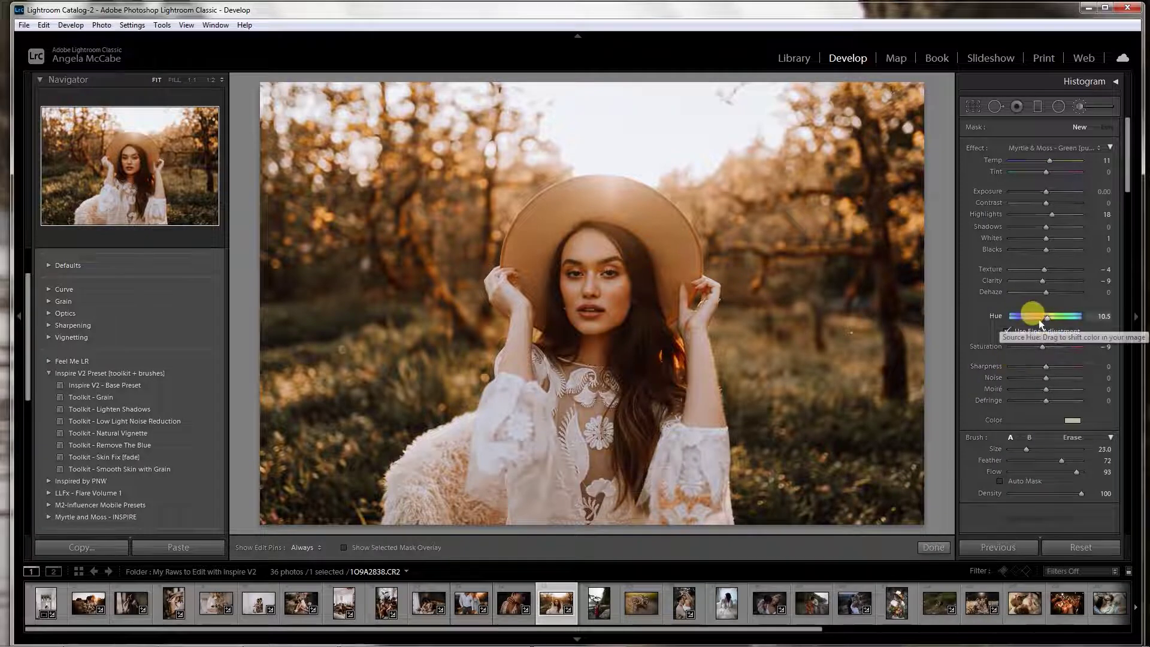
click(1056, 149)
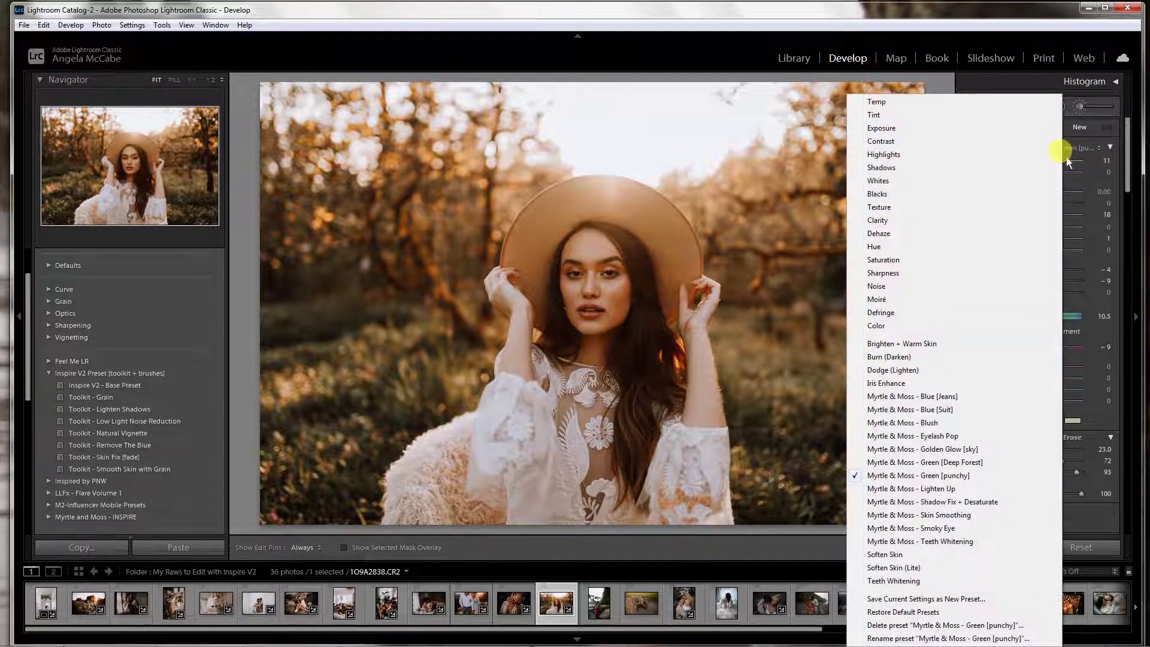
click(950, 476)
key(h)
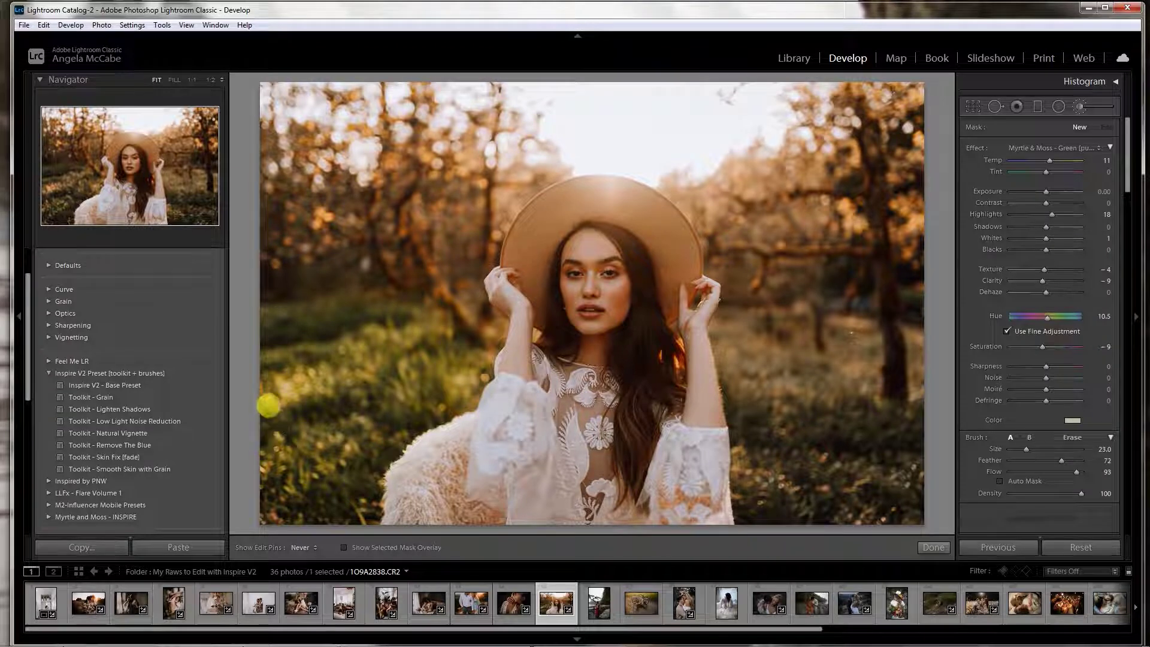
key(h)
key(h)
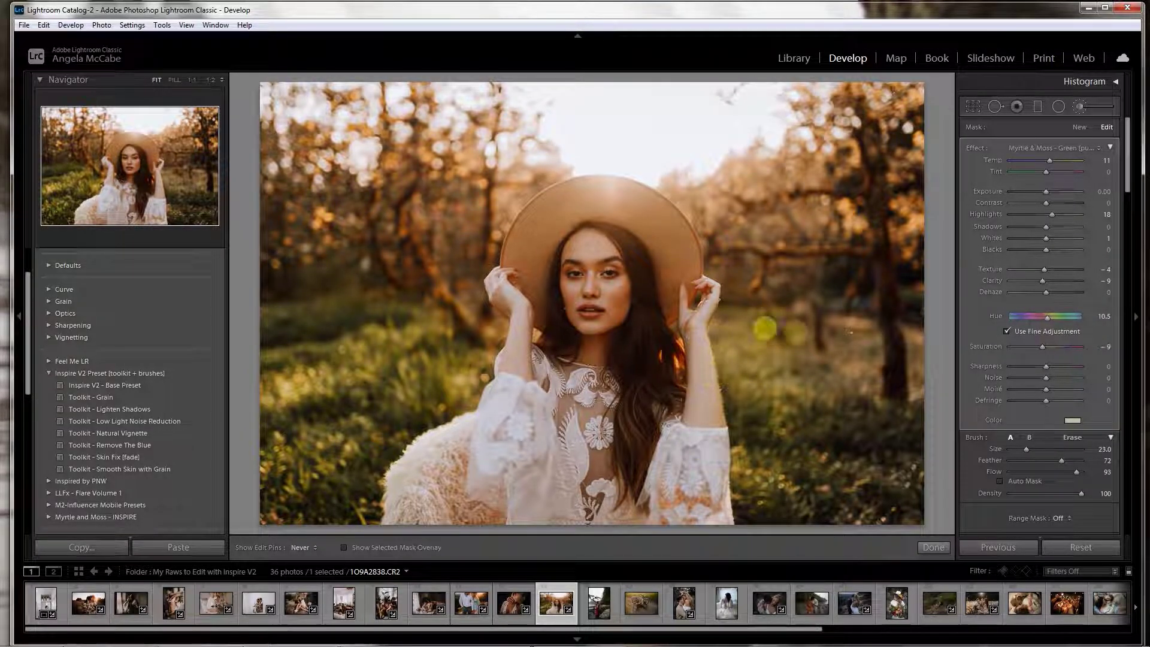
key(h)
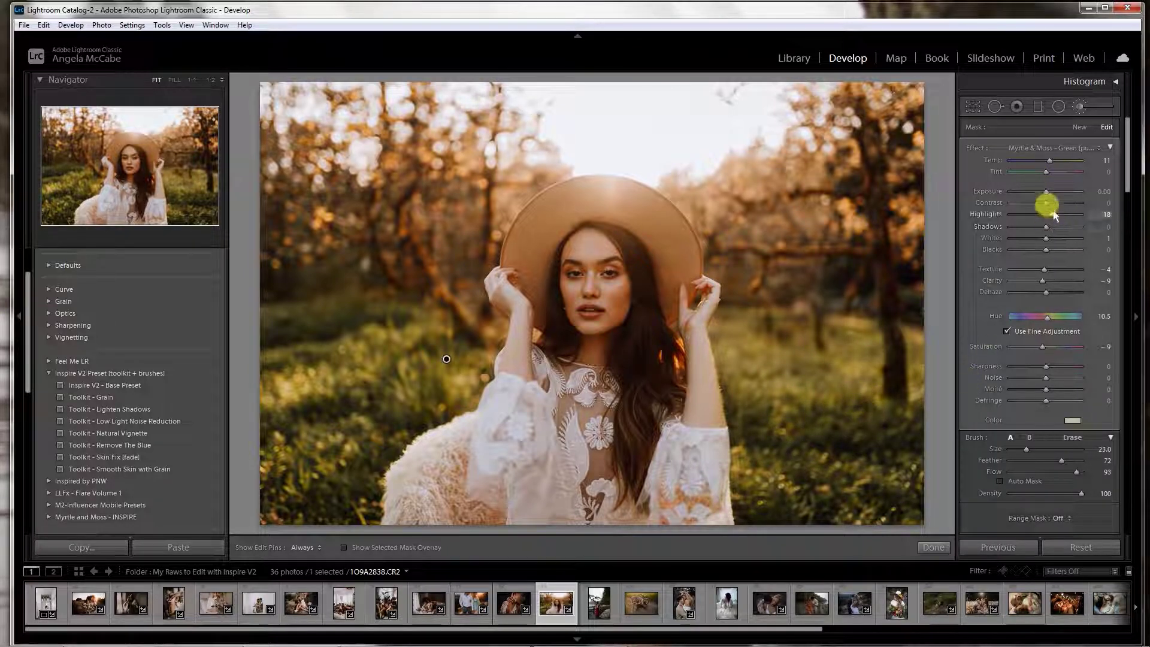
Set the grass brush's Highlights to 8 and Saturation to -21 on the hat portrait.
drag(1053, 217, 1051, 218)
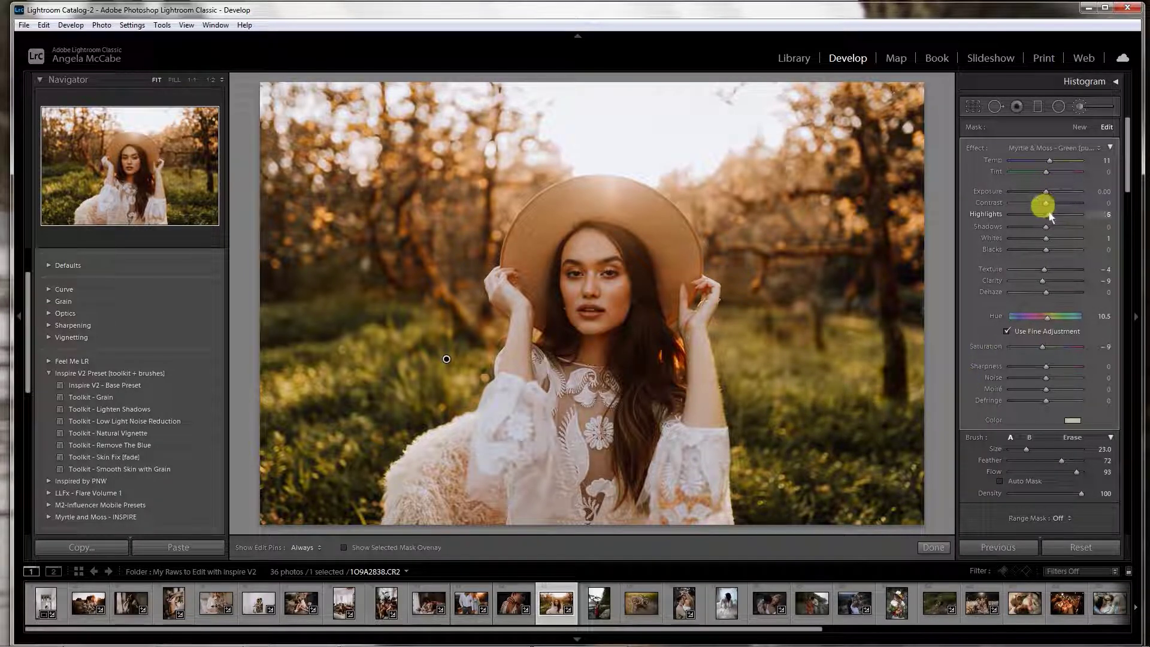
drag(1062, 342, 1038, 350)
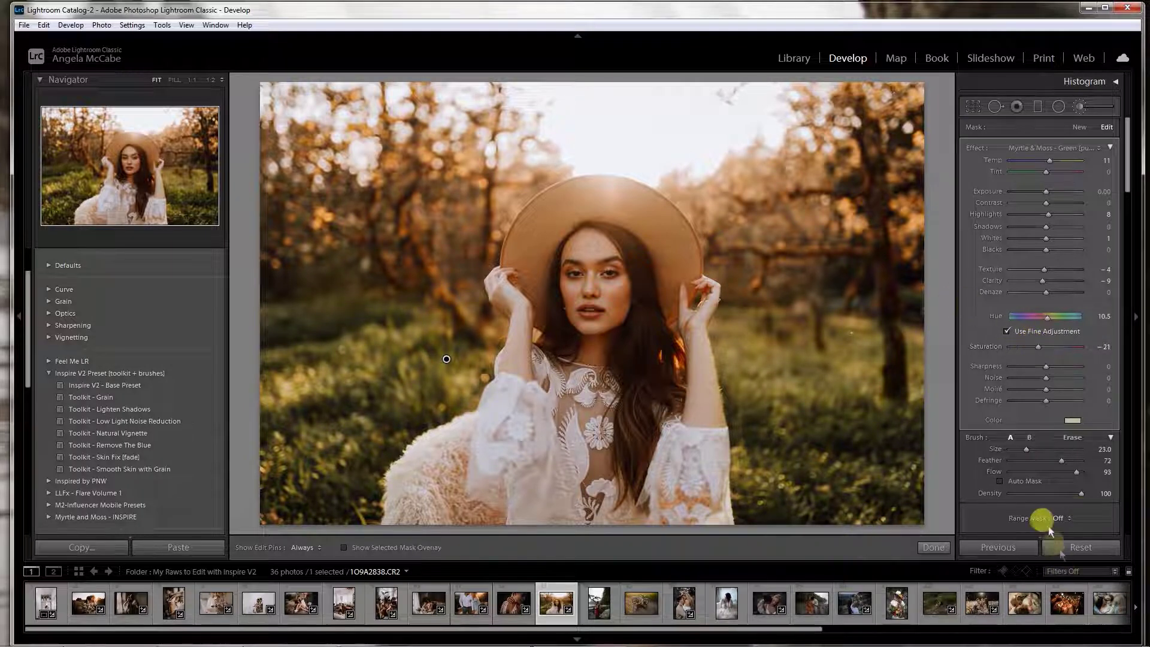
click(641, 441)
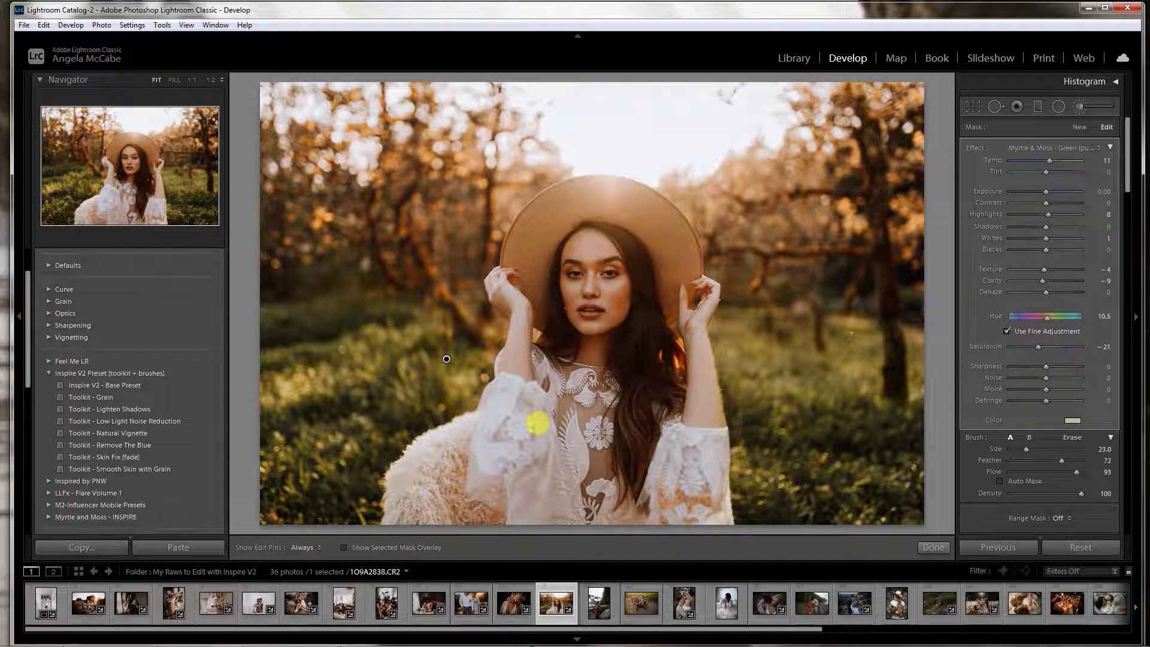
Undo the brush's Saturation and Highlights changes, close the brush and undo the brush stroke on the grass.
key(ctrl+z)
key(ctrl+z)
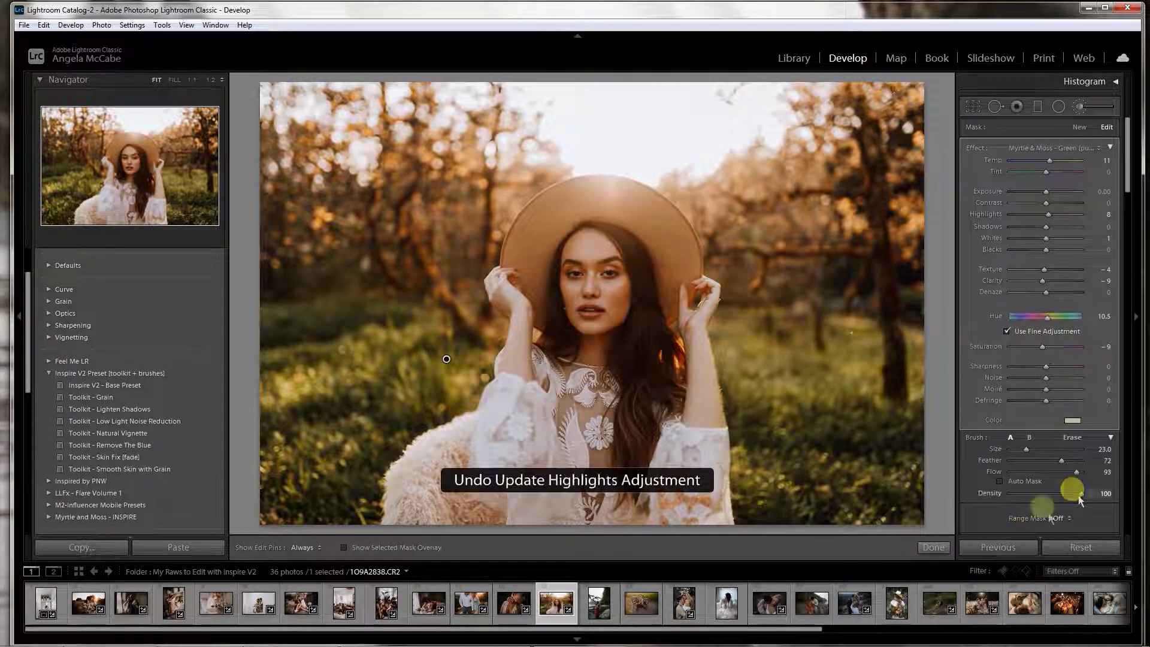
click(935, 547)
key(ctrl+z)
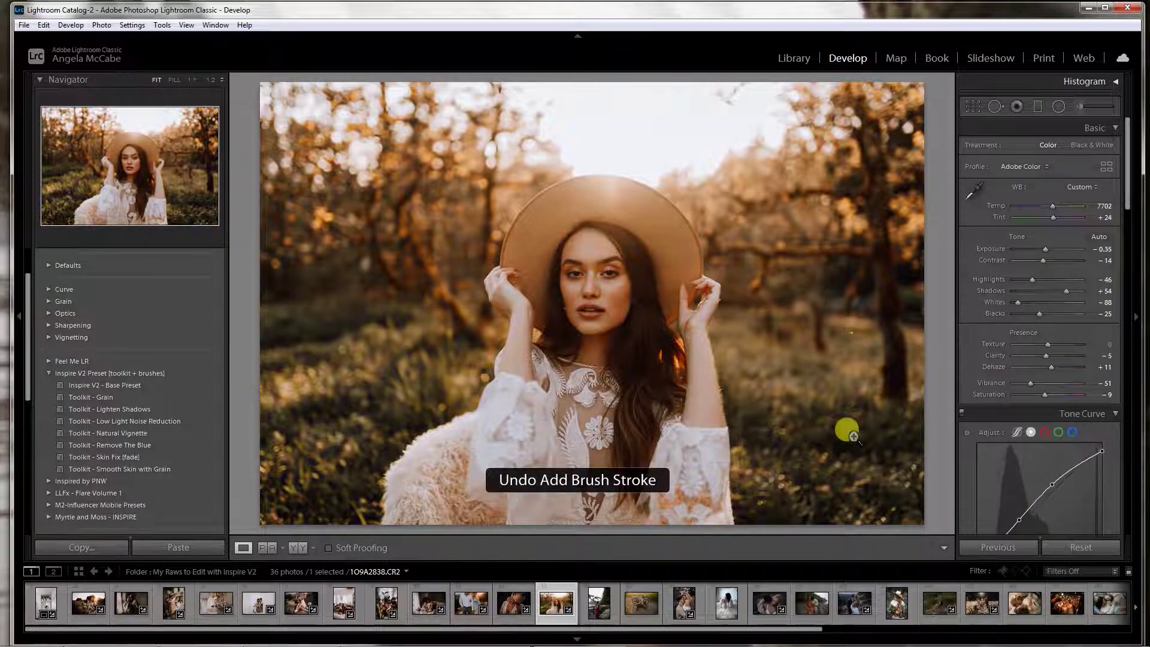
Open the red-dress couple photo 1O9A3289.CR2, apply the Inspire V2 - Base Preset and compare before and after.
click(599, 603)
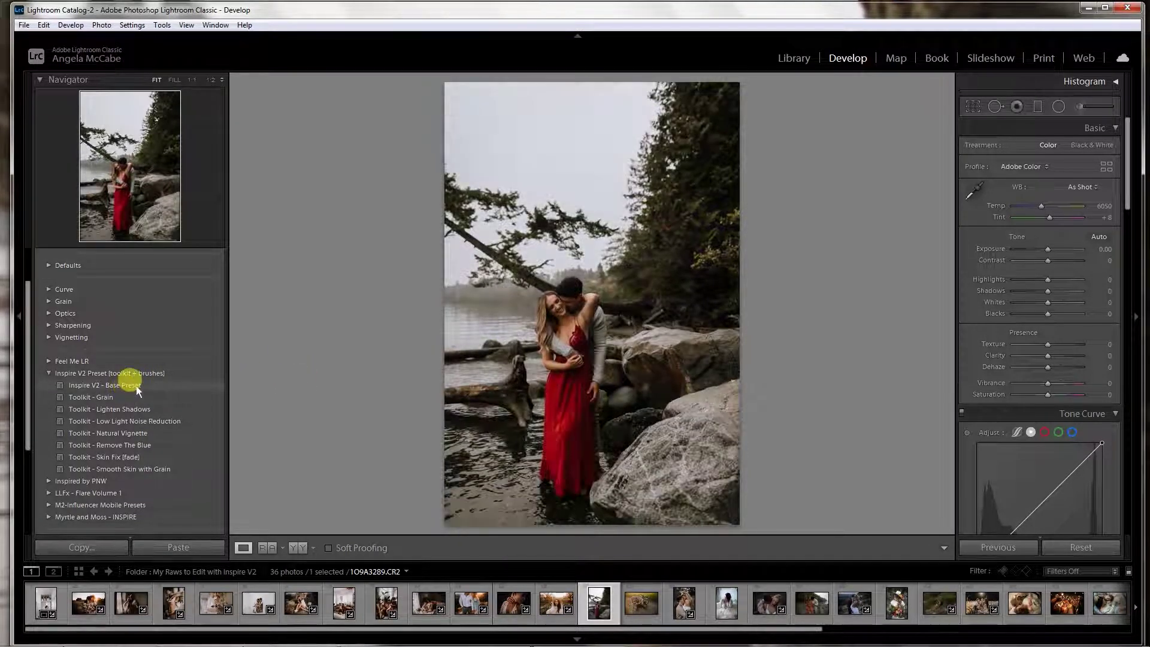
click(137, 386)
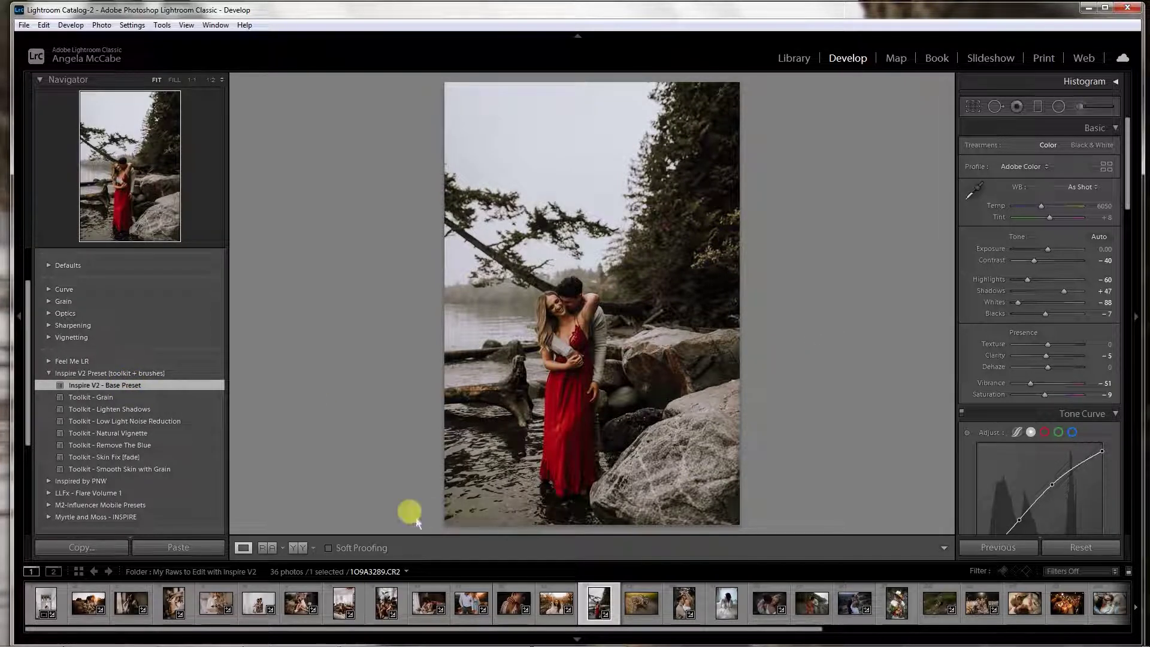
click(298, 548)
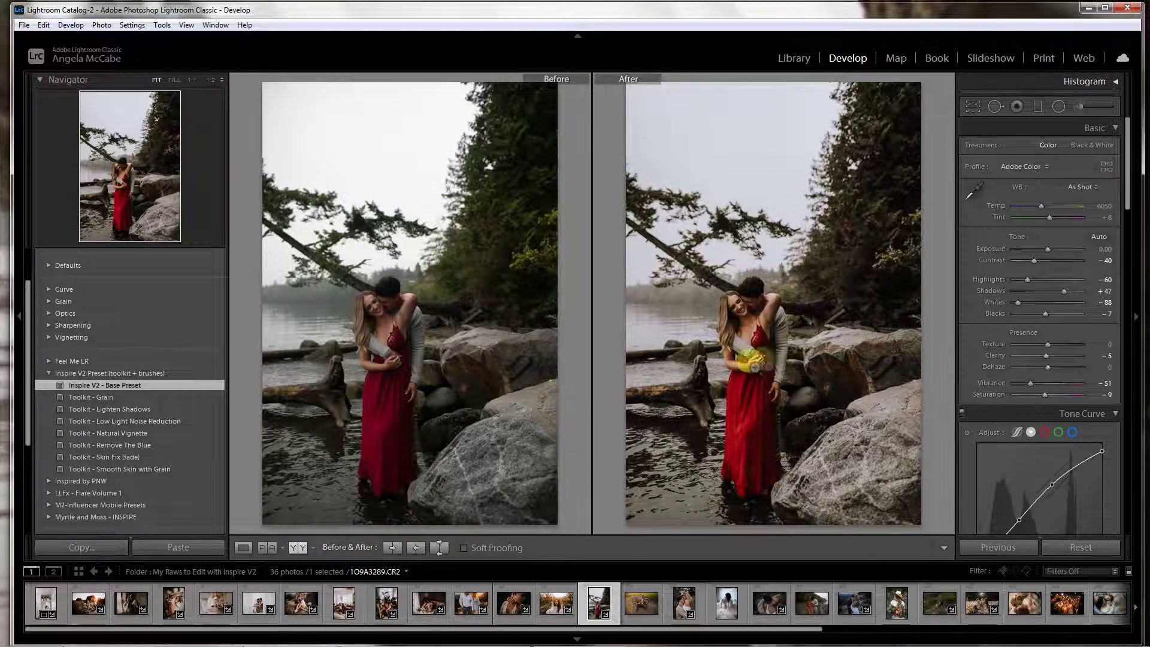
click(243, 548)
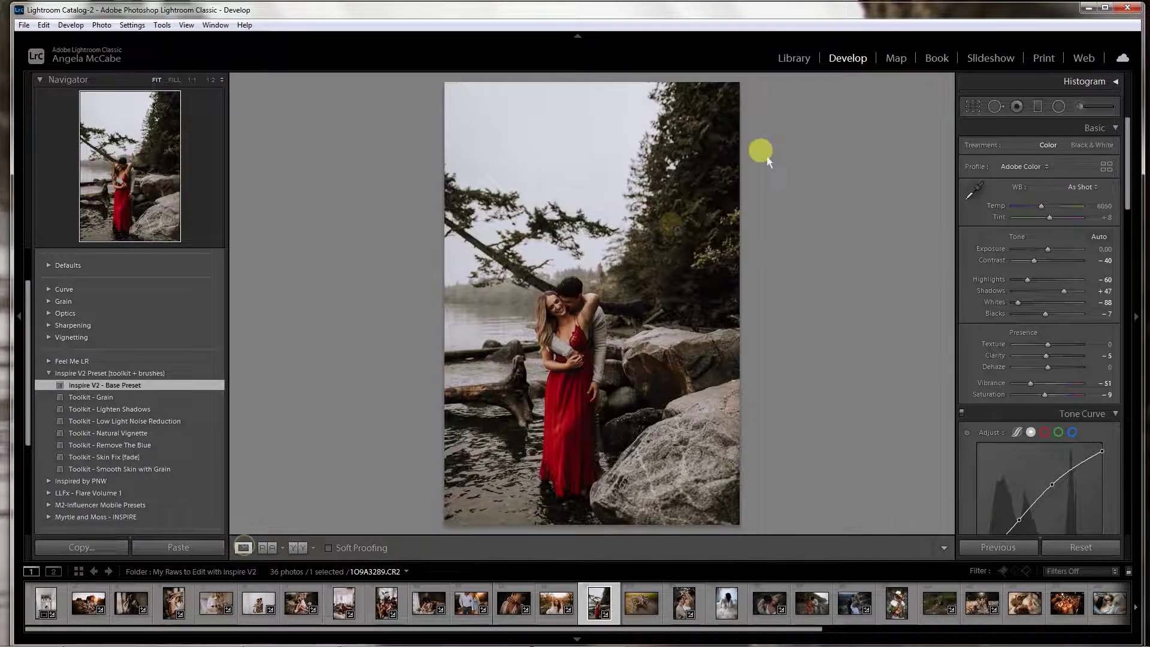
Adjust the red-dress photo to Shadows +56, Temp 7088, Exposure -0.44 and Contrast -28.
drag(1065, 292, 1068, 293)
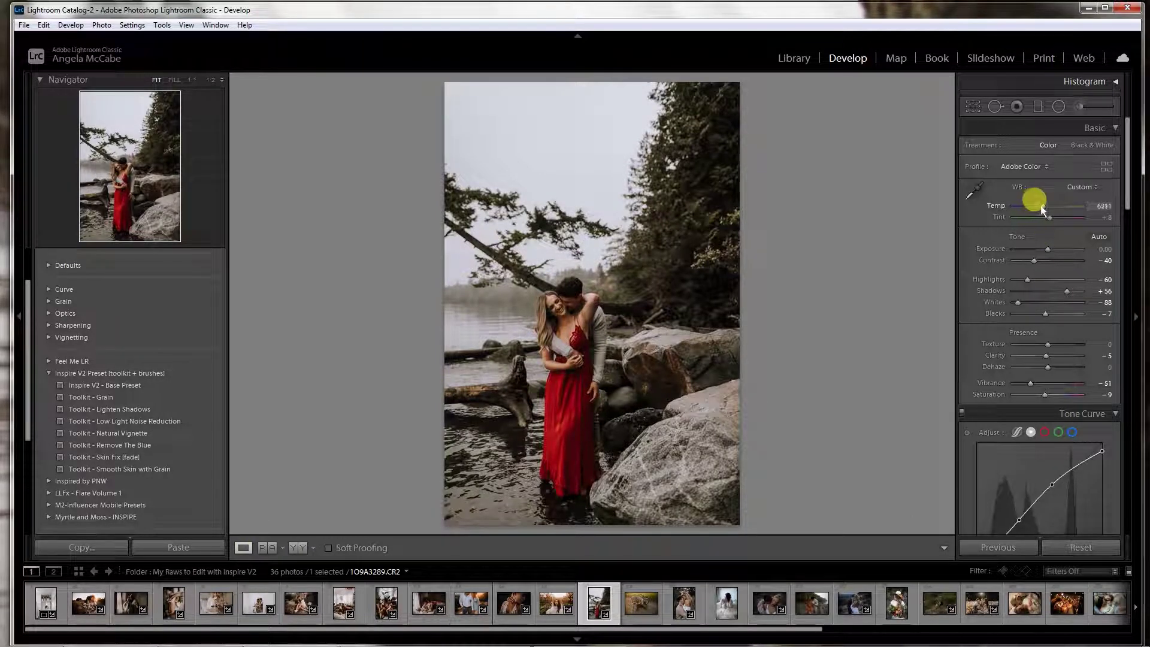
drag(1047, 209, 1048, 208)
drag(1048, 249, 1045, 251)
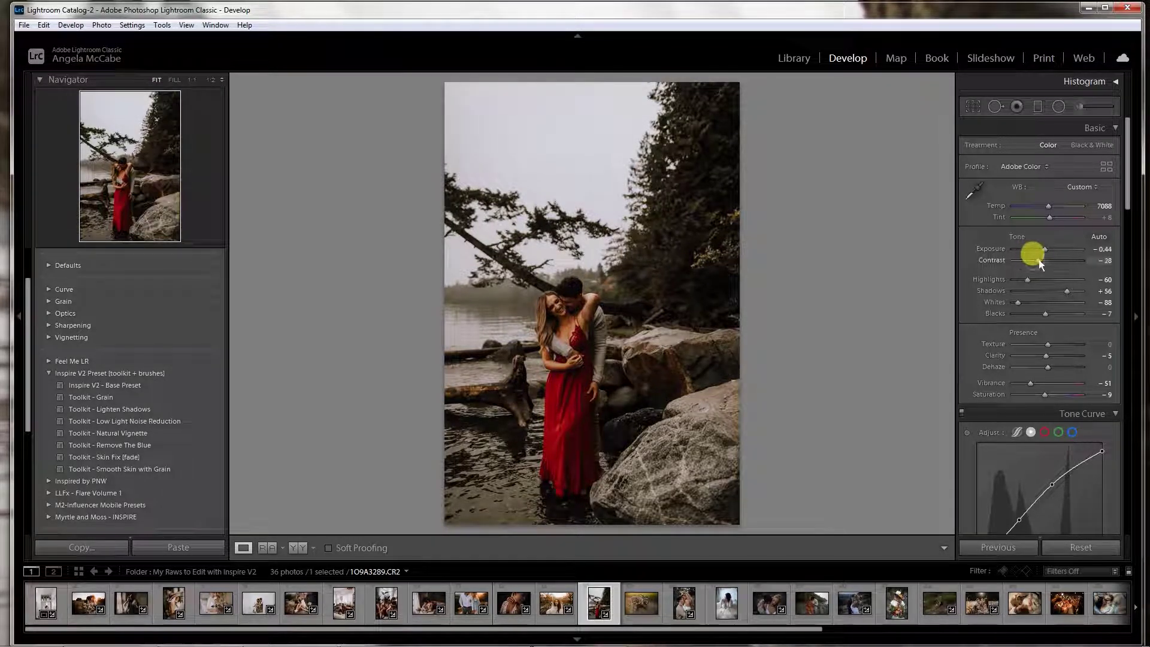
Apply Toolkit - Natural Vignette to the red-dress photo, and set Temp to 6737 and Exposure to -0.18.
click(126, 433)
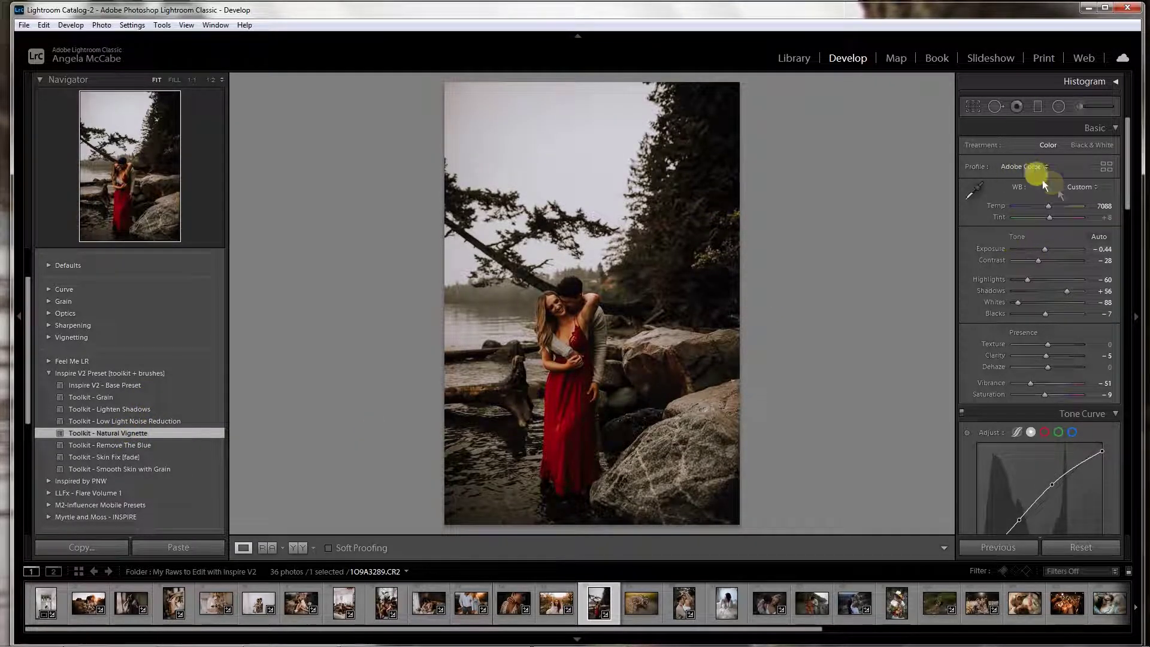
click(1045, 206)
drag(1044, 206, 1044, 206)
drag(1045, 250, 1050, 250)
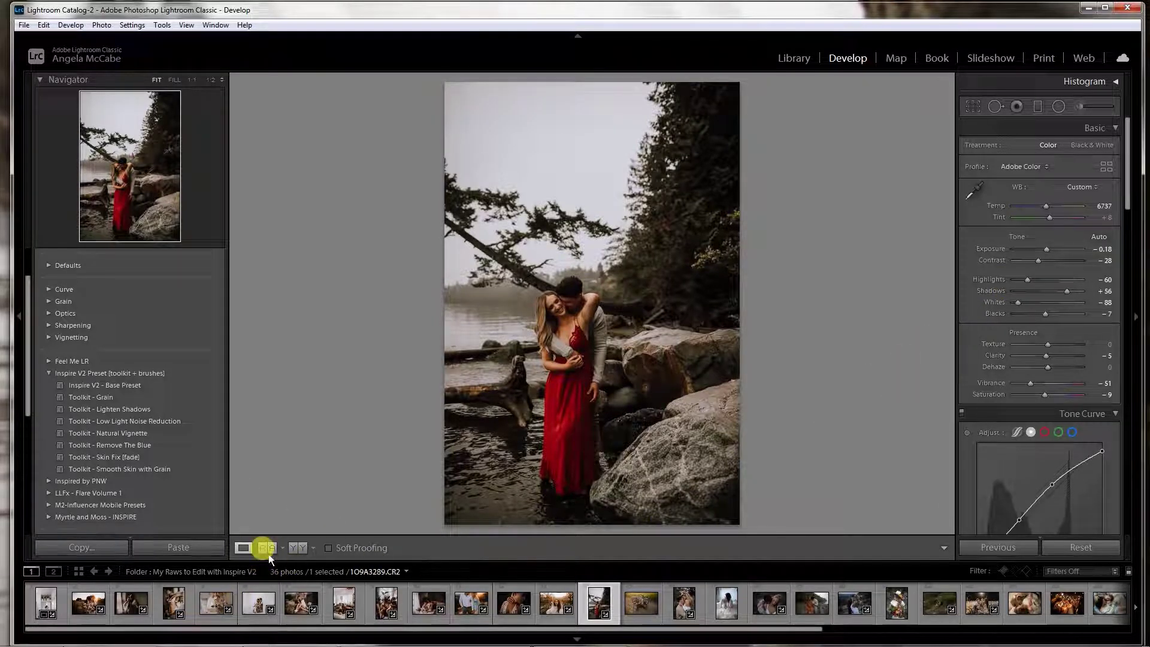
Compare the red-dress photo before and after in the side-by-side, split and stacked layouts, and return to the single view.
click(294, 548)
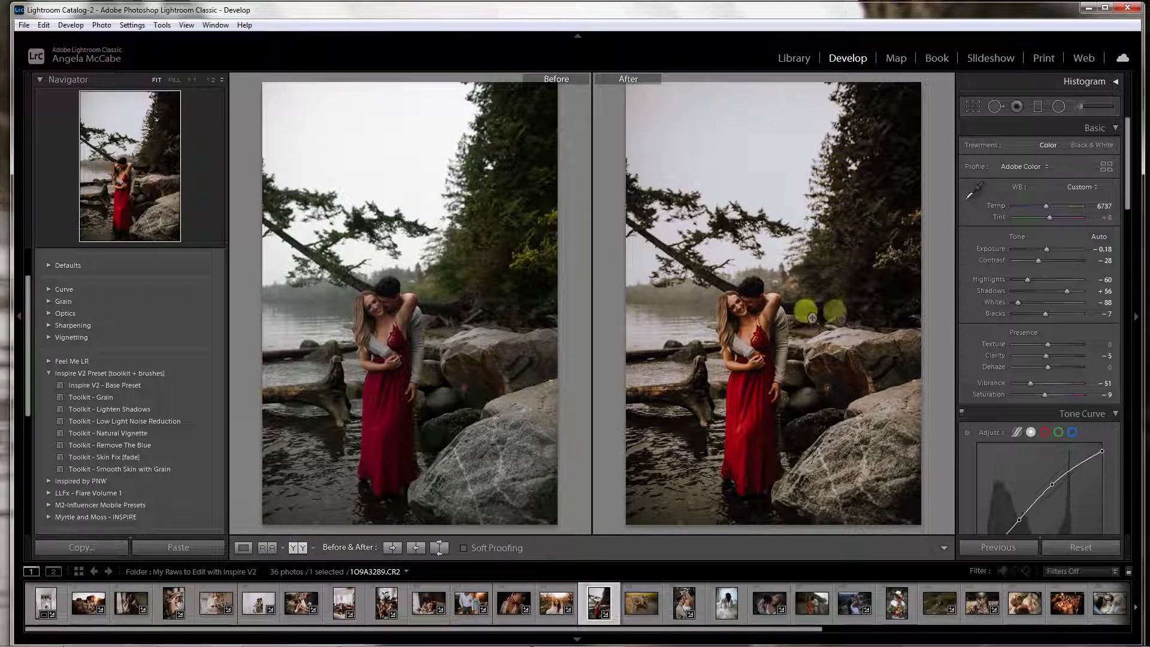
click(298, 547)
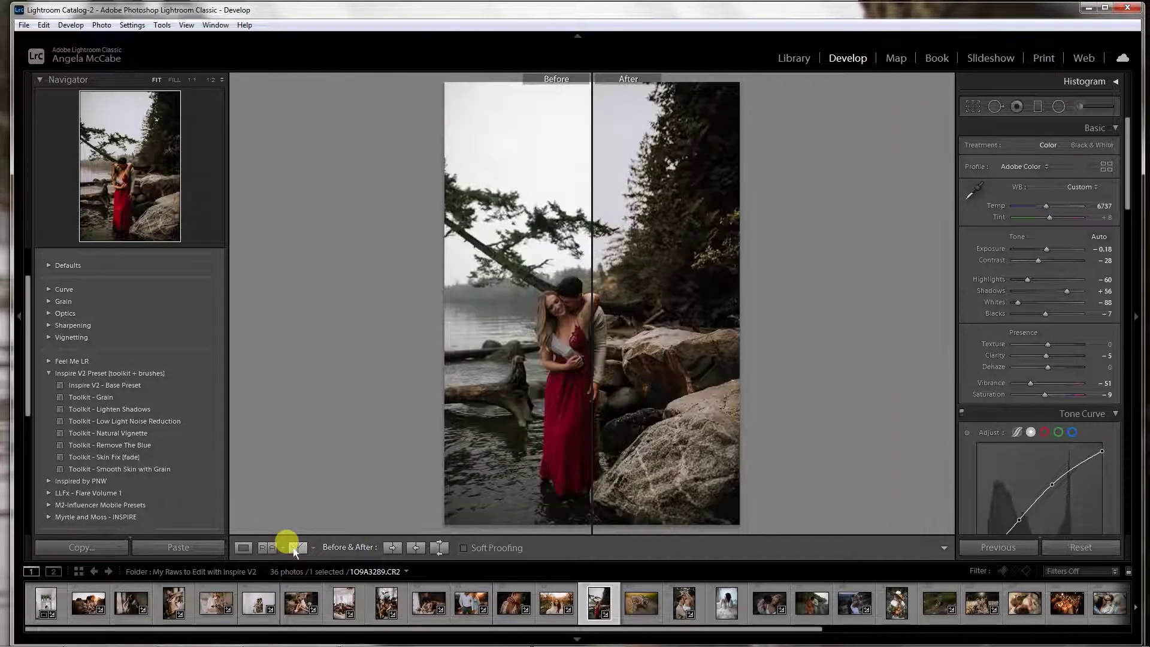
click(298, 547)
click(298, 547)
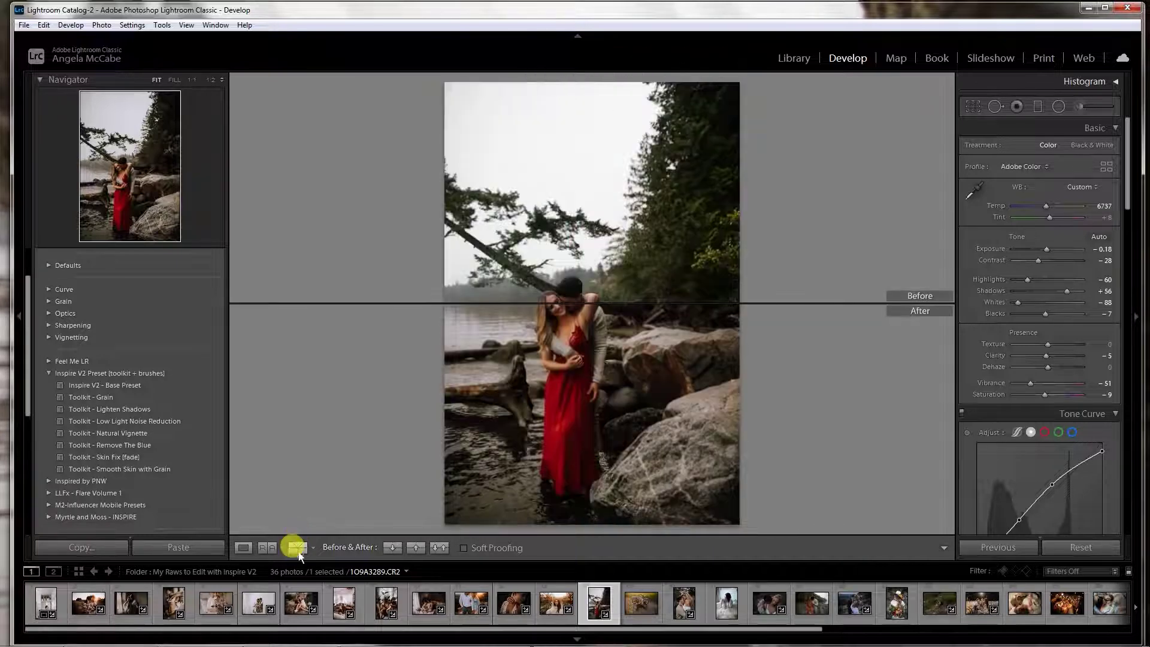
click(298, 547)
click(243, 548)
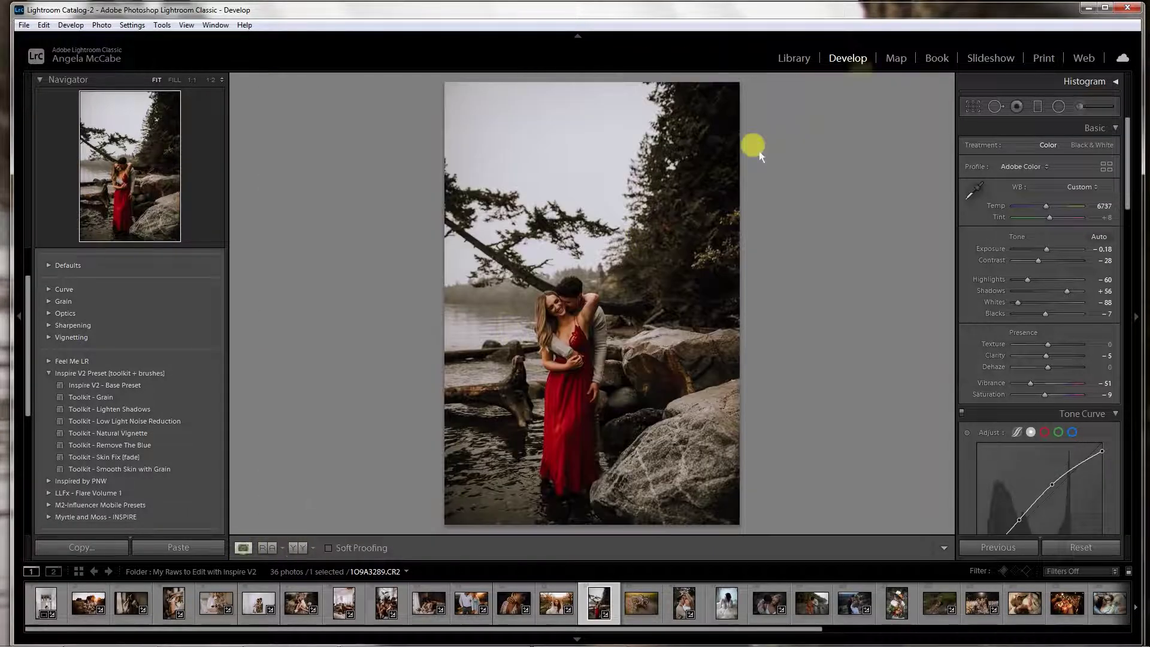
Paint over the tall trees behind the couple with the Myrtle & Moss - Green [Deep Forest] brush at size 23.
click(1083, 109)
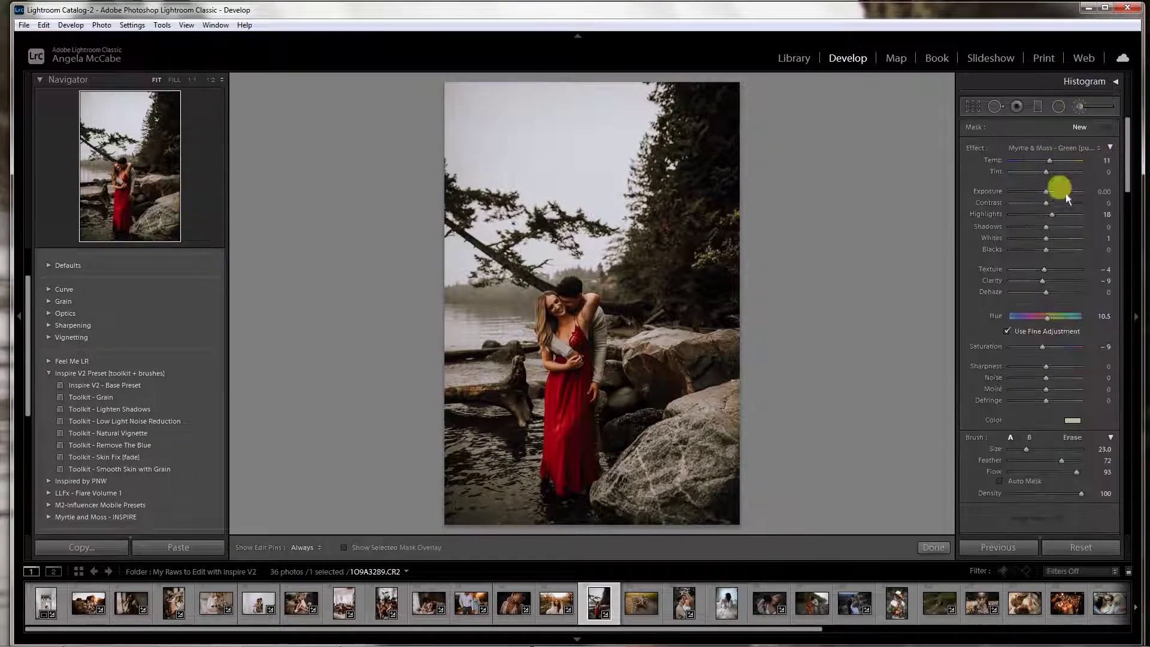
click(1078, 149)
click(935, 462)
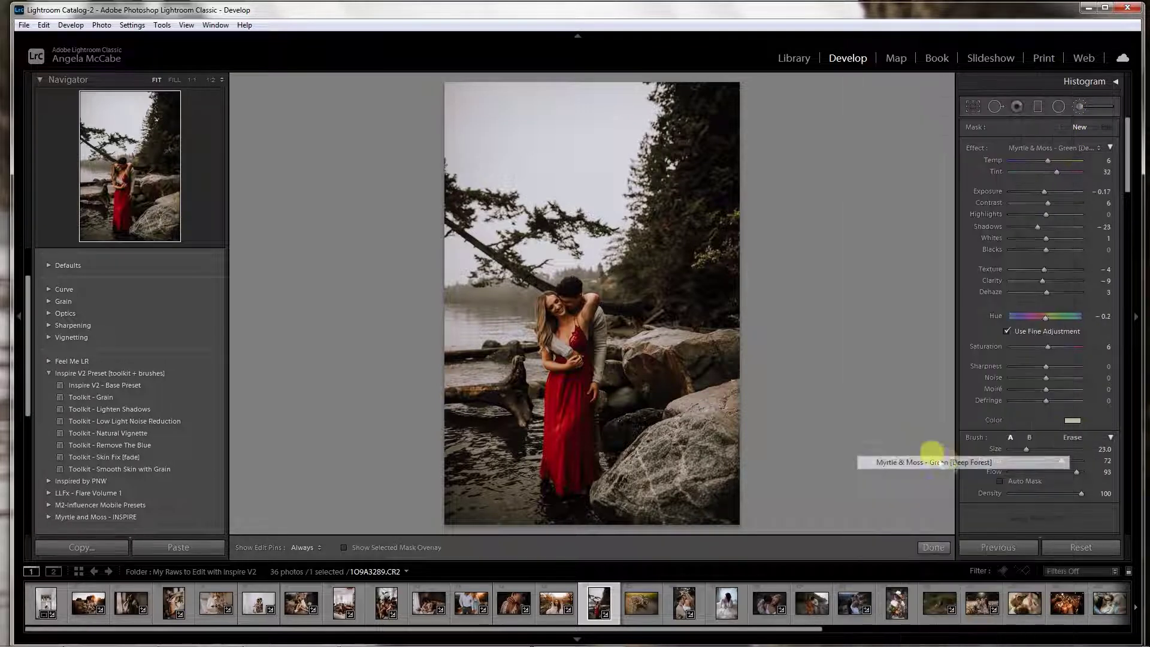
key(h)
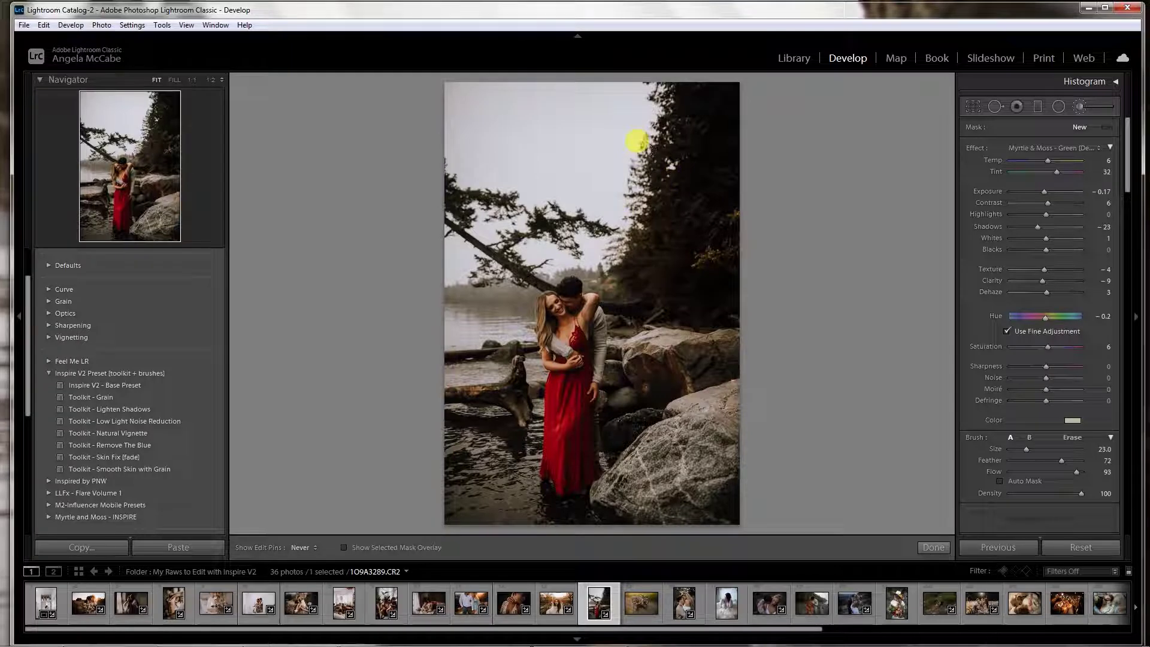
drag(637, 141, 641, 143)
Set the tree brush's Exposure to 0.51 and toggle the edit pin to check the trees.
drag(1046, 190, 1049, 191)
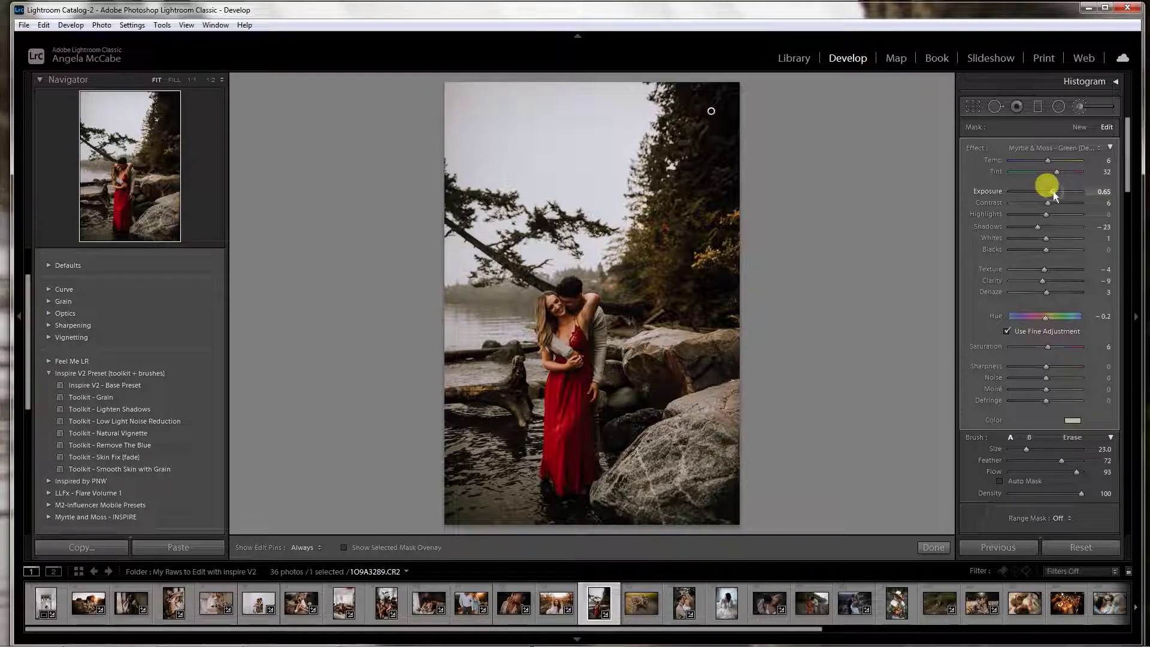
drag(1052, 191, 1049, 191)
key(h)
key(h)
key(h)
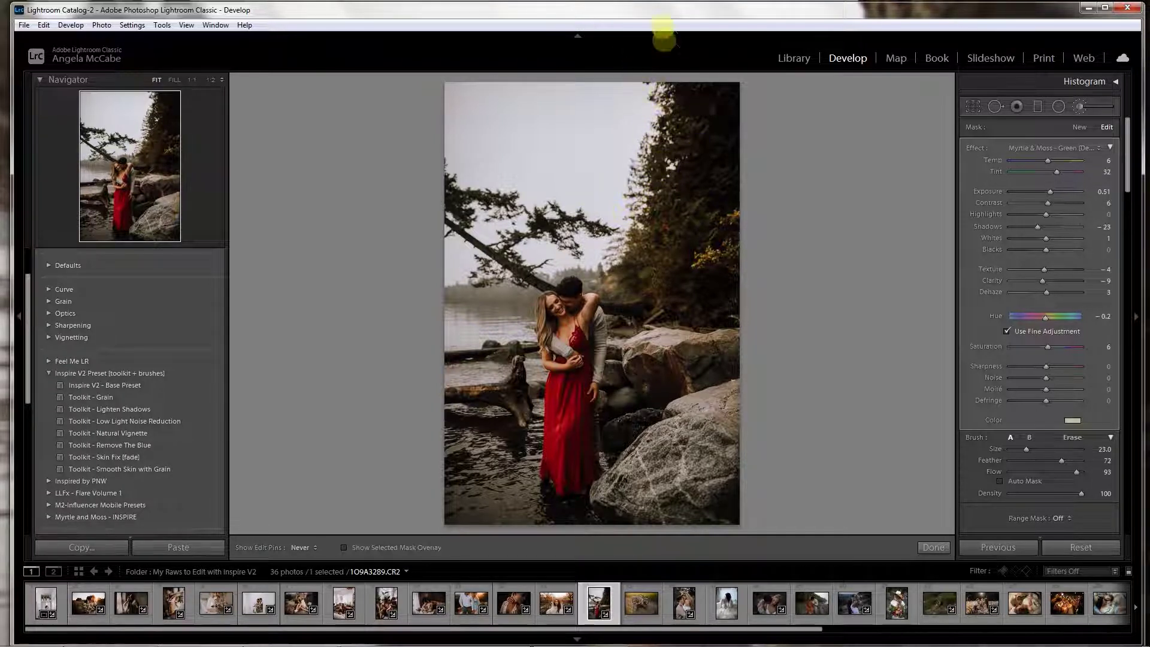
Reduce the brush size to 4 and paint over the branches of the leaning tree with the edit pin hidden.
key(bracketleft)
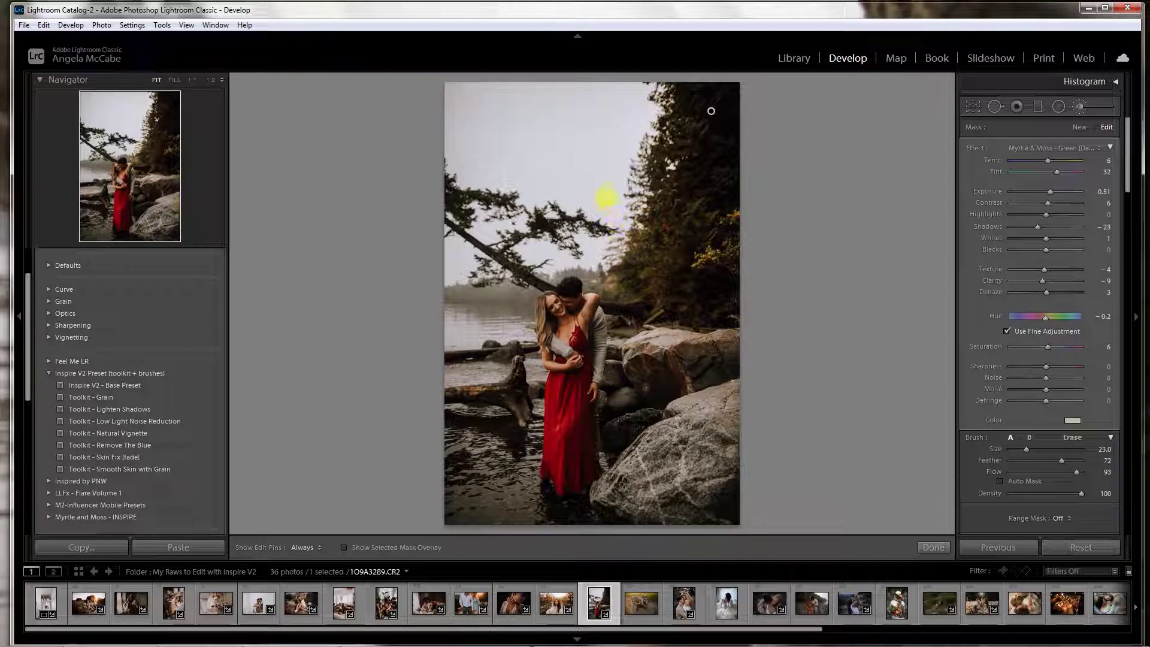
key(bracketleft)
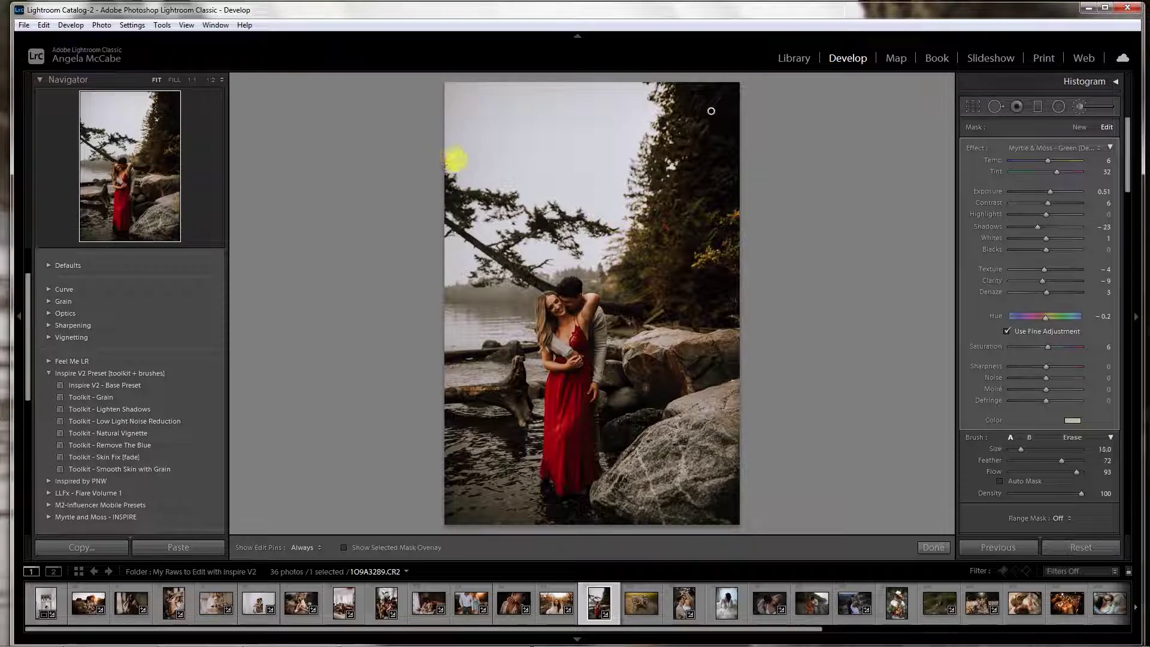
key(bracketleft)
key(bracketleft)
key(bracketleft)
key(h)
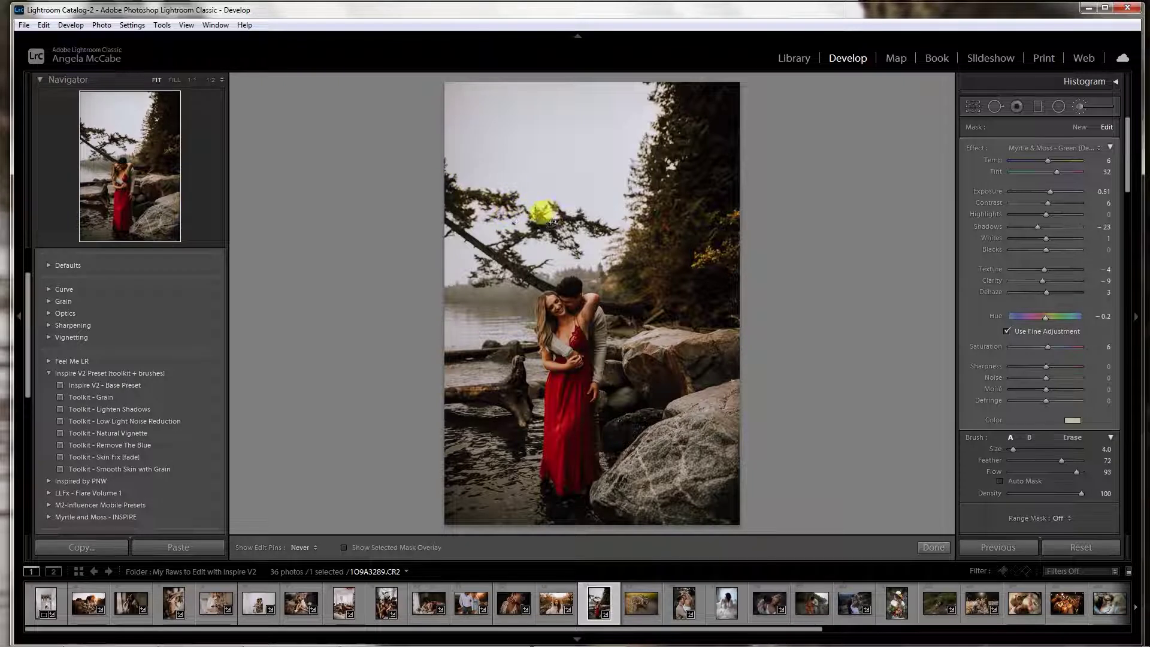
Show the edit pin again, finish the brush adjustment and compare the red-dress photo before and after.
key(h)
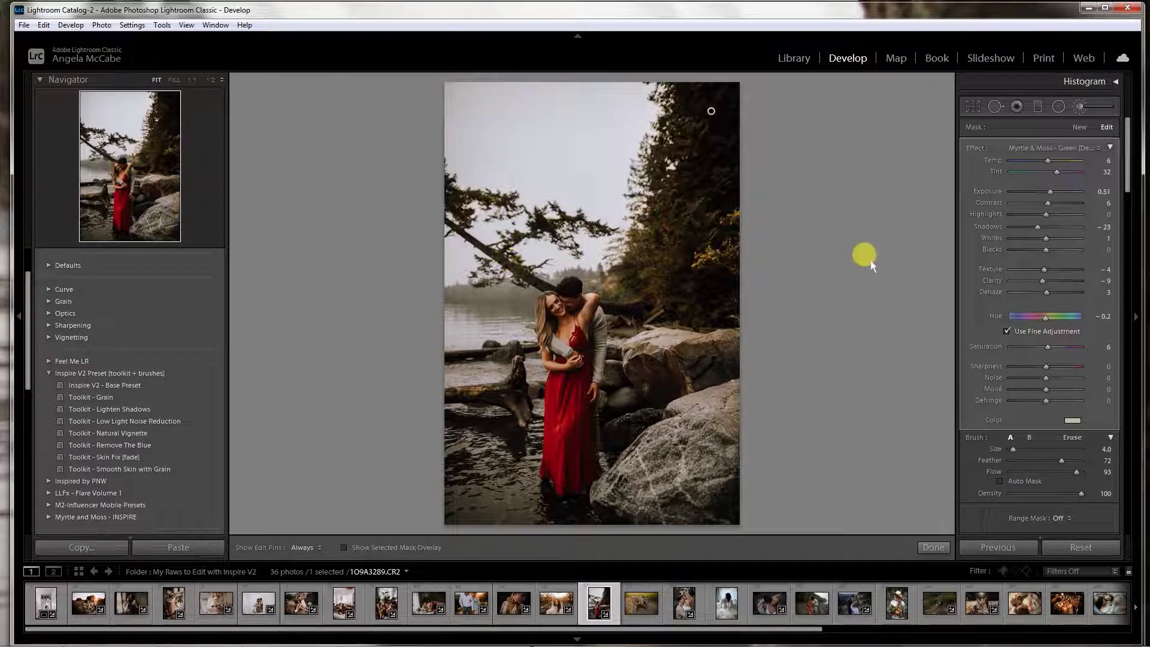
click(934, 547)
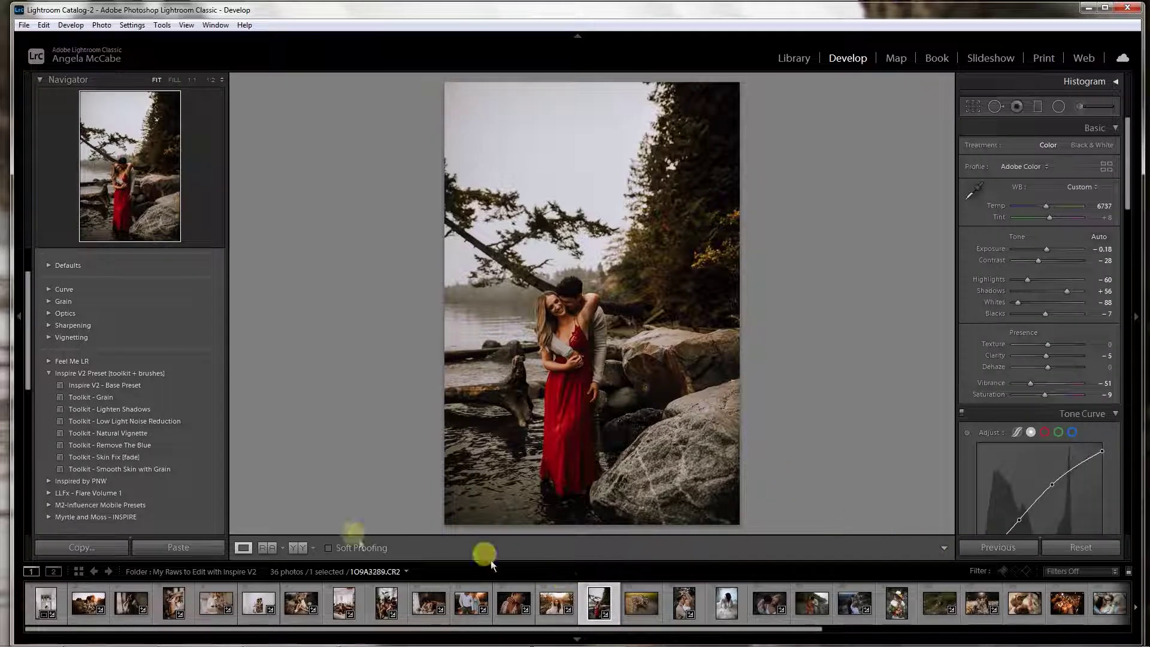
click(294, 549)
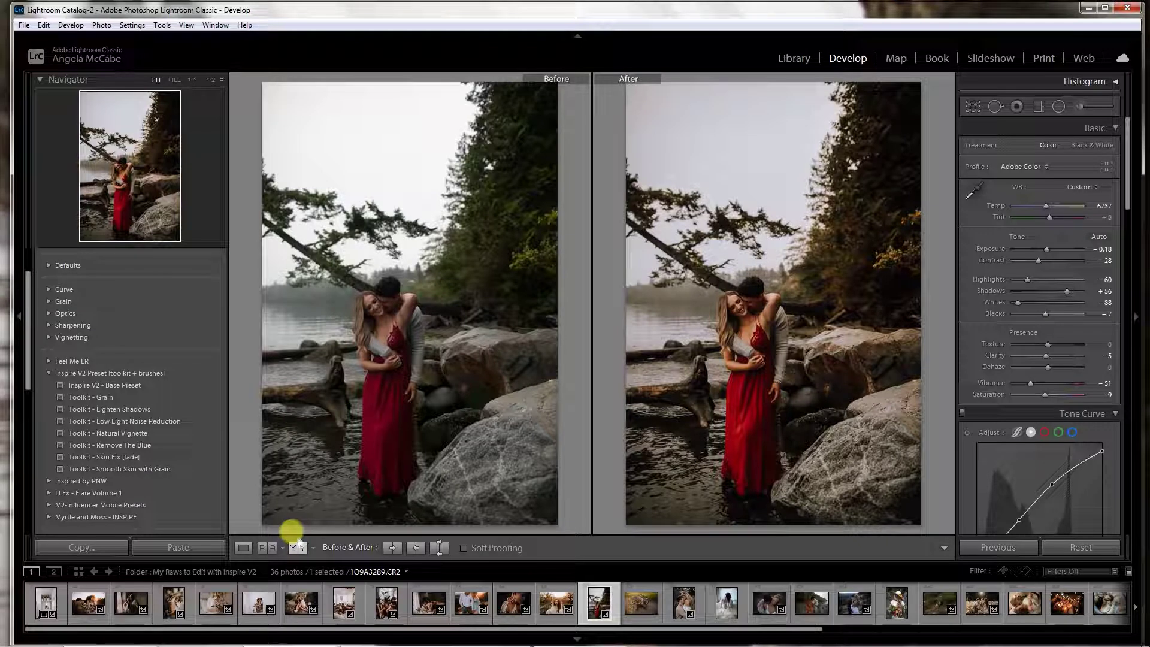
click(245, 548)
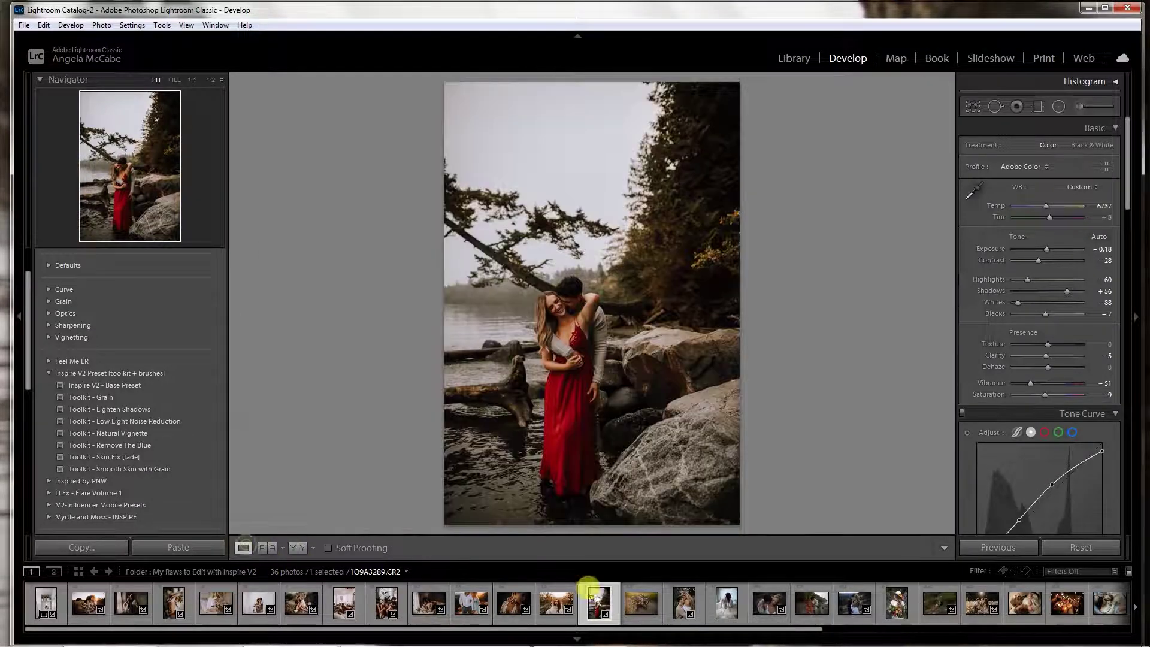
Open the motorcycle couple photo 1O9A3816.CR2 and straighten it with a slight clockwise crop rotation.
click(640, 603)
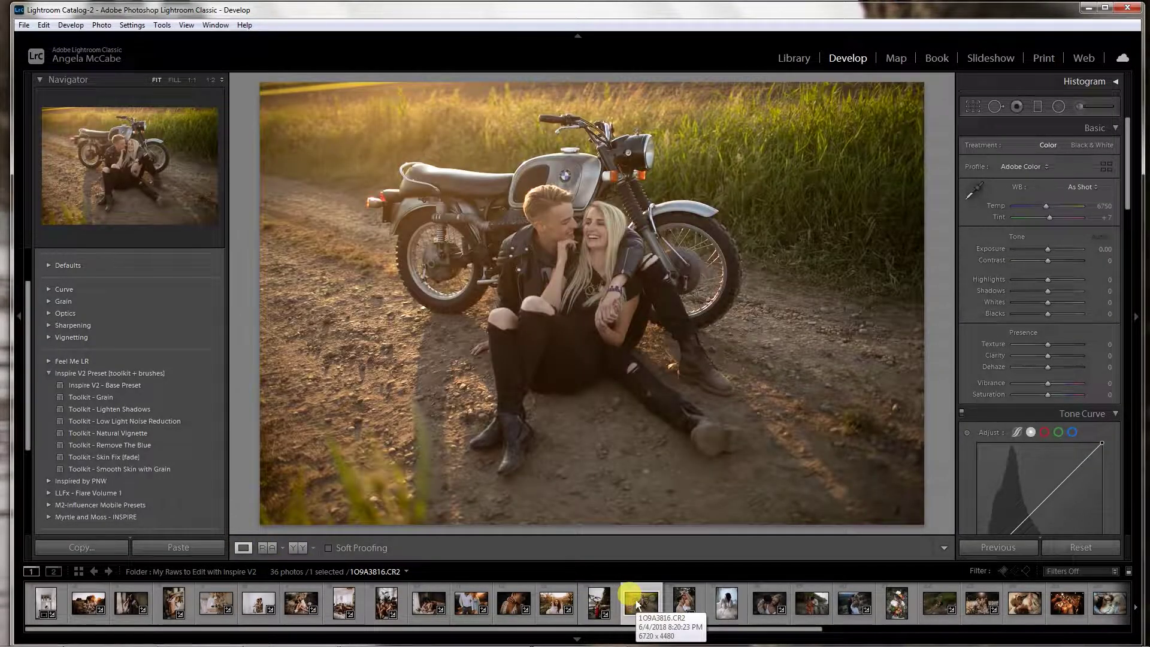
click(973, 106)
drag(925, 193, 944, 211)
double_click(804, 198)
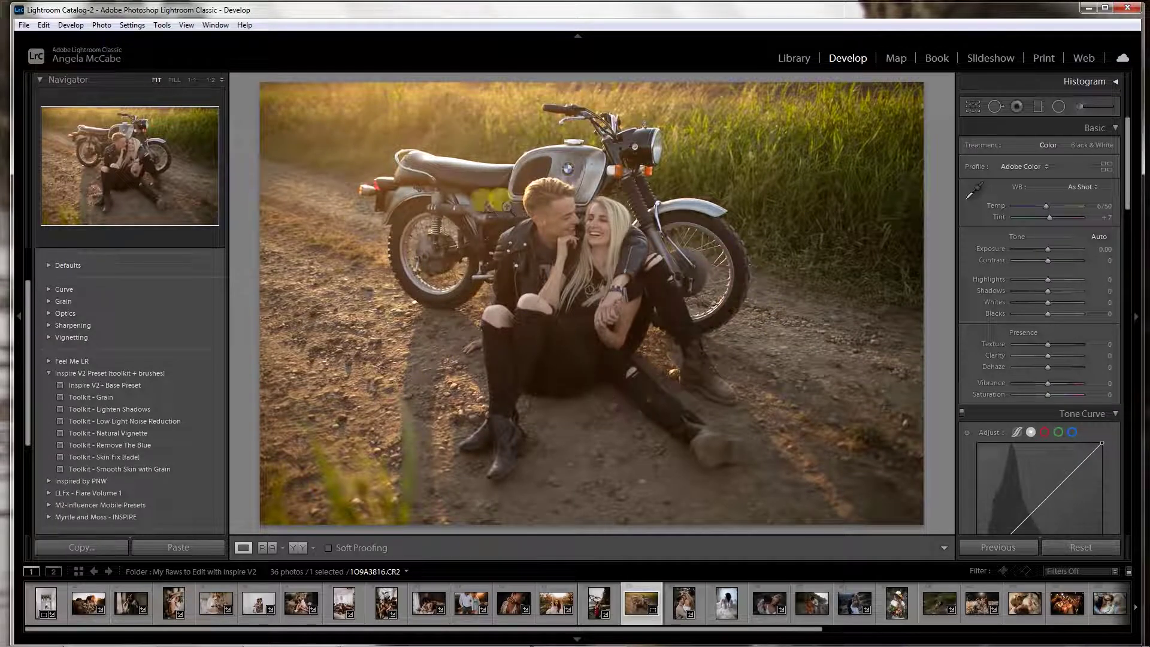
Apply the Inspire V2 - Base Preset and Toolkit - Smooth Skin with Grain to the motorcycle photo, and check the faces up close.
click(139, 388)
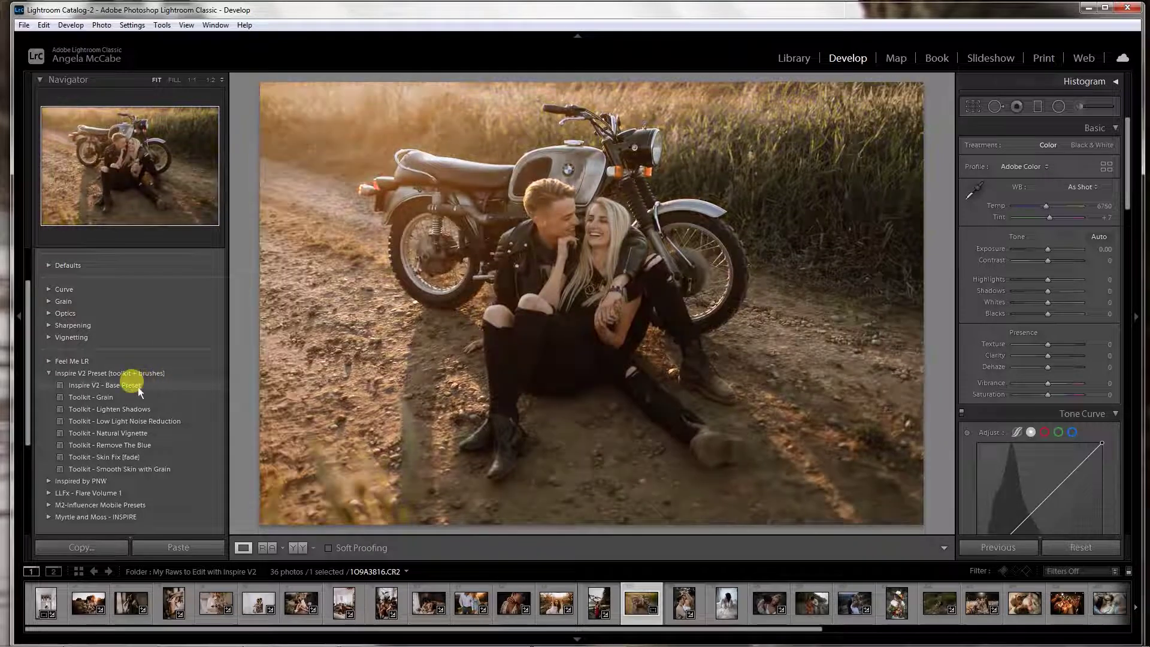
click(137, 387)
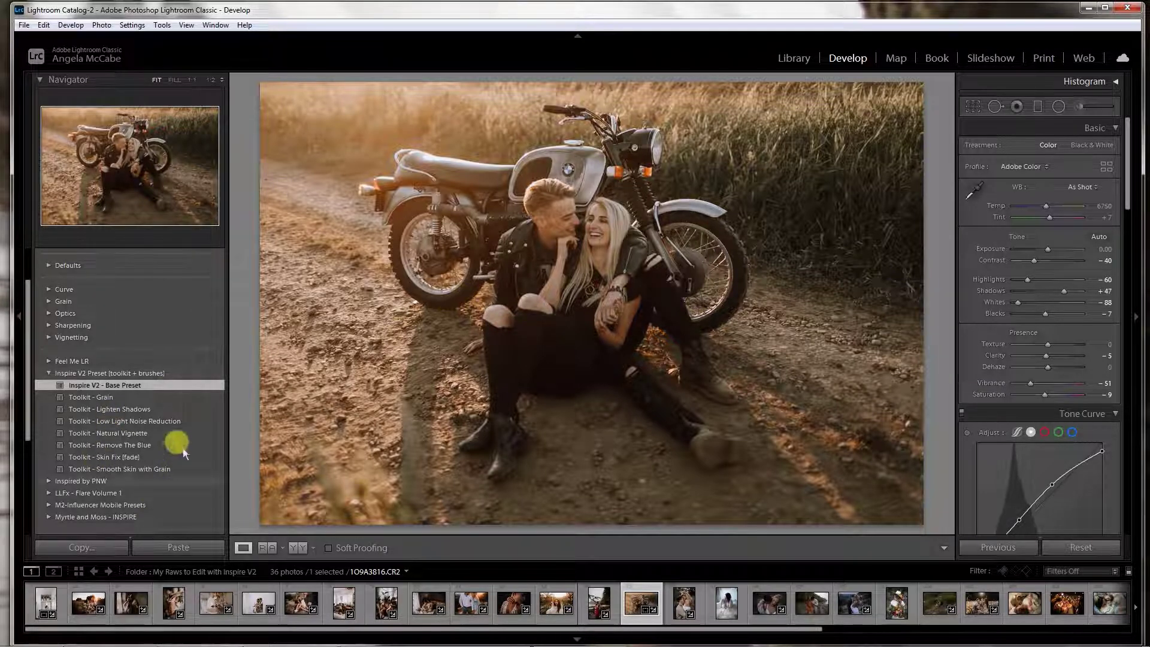
click(147, 470)
click(733, 190)
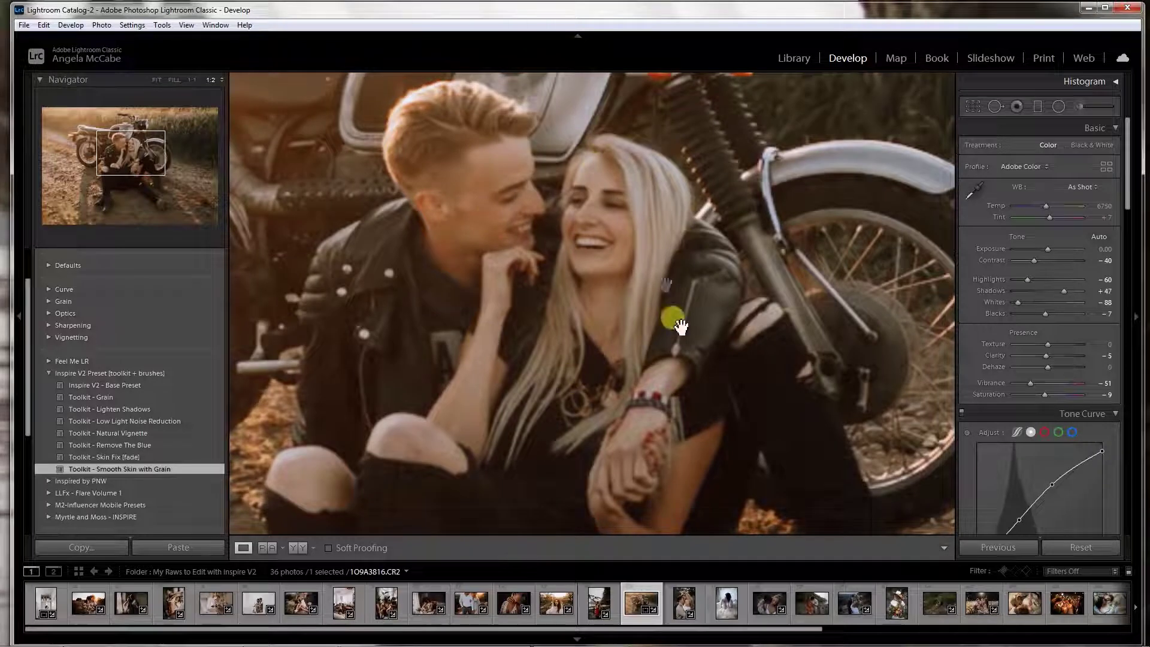
click(155, 80)
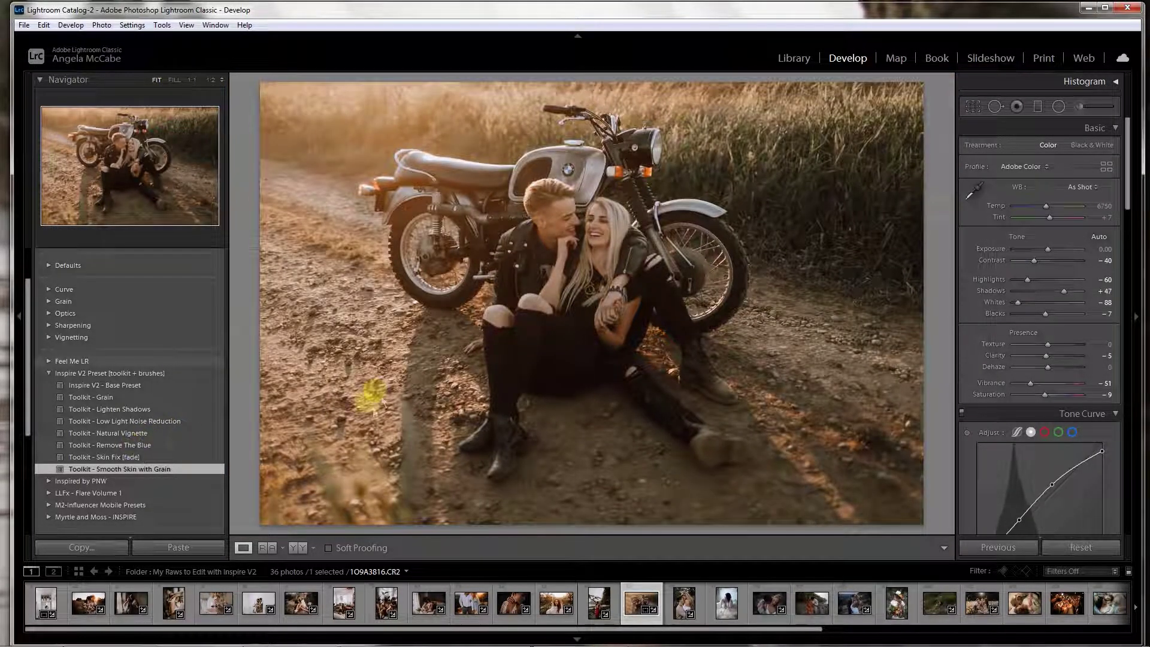
Undo the Smooth Skin with Grain preset on the motorcycle photo, then set Contrast to -9 and Shadows to +98.
key(ctrl+z)
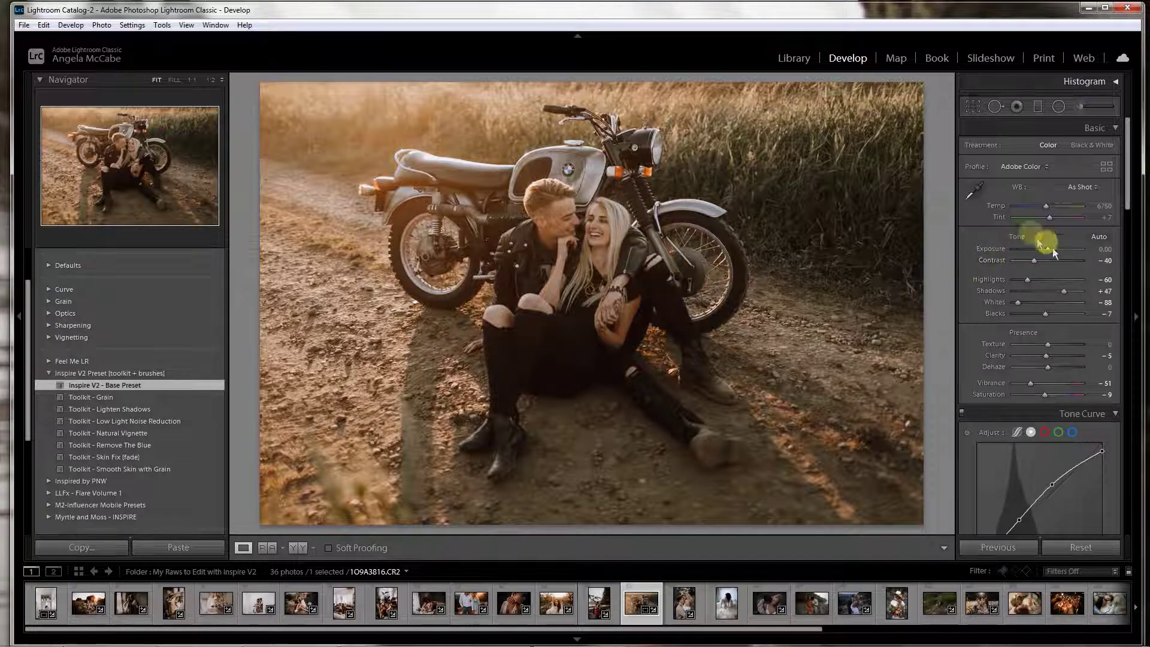
drag(1033, 264, 1045, 259)
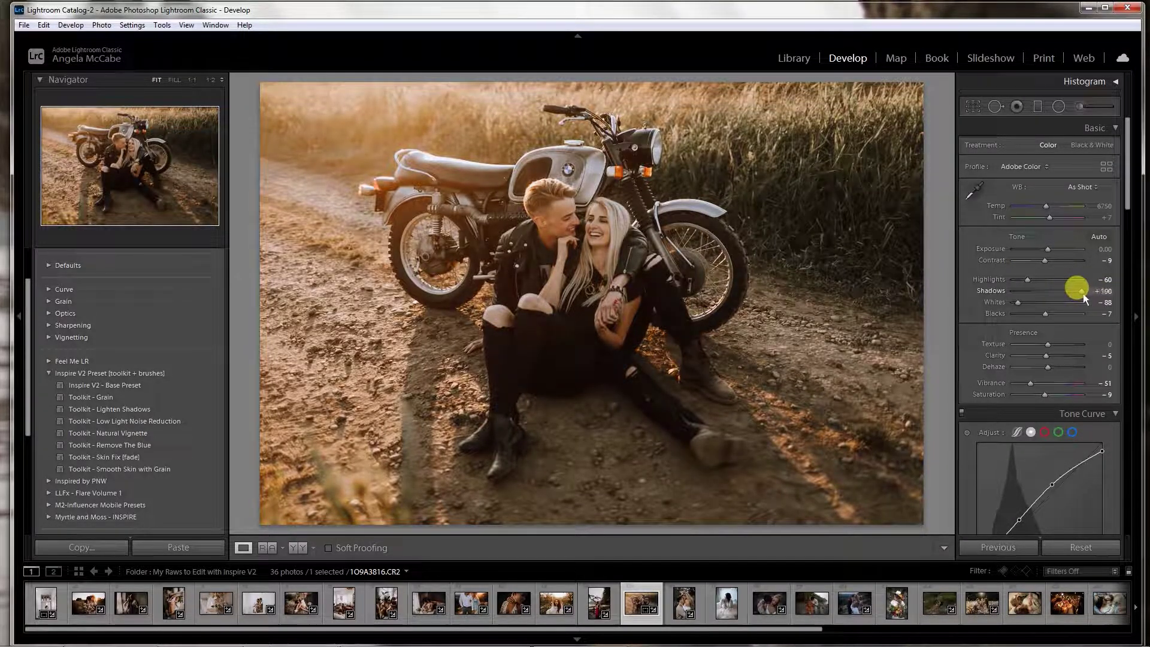
drag(1083, 293, 1082, 293)
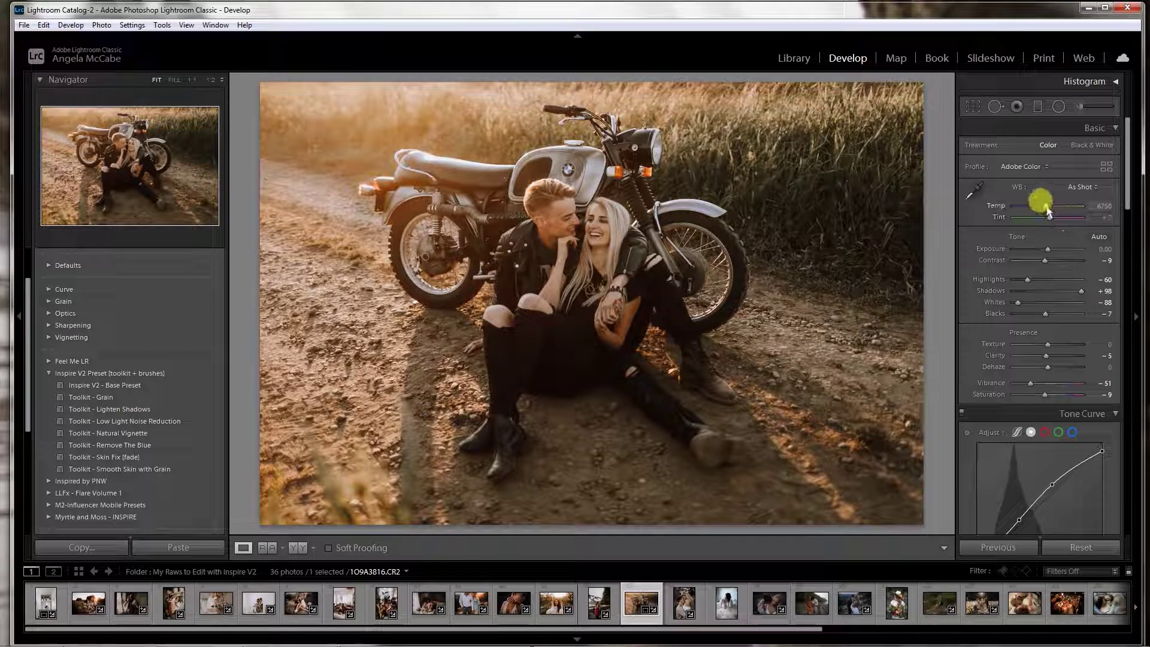
Fine-tune the motorcycle photo's white balance and tone with Tint at +16 and Shadows at +70, keeping Temp at 6750 and Dehaze at 0.
drag(1042, 206, 1048, 210)
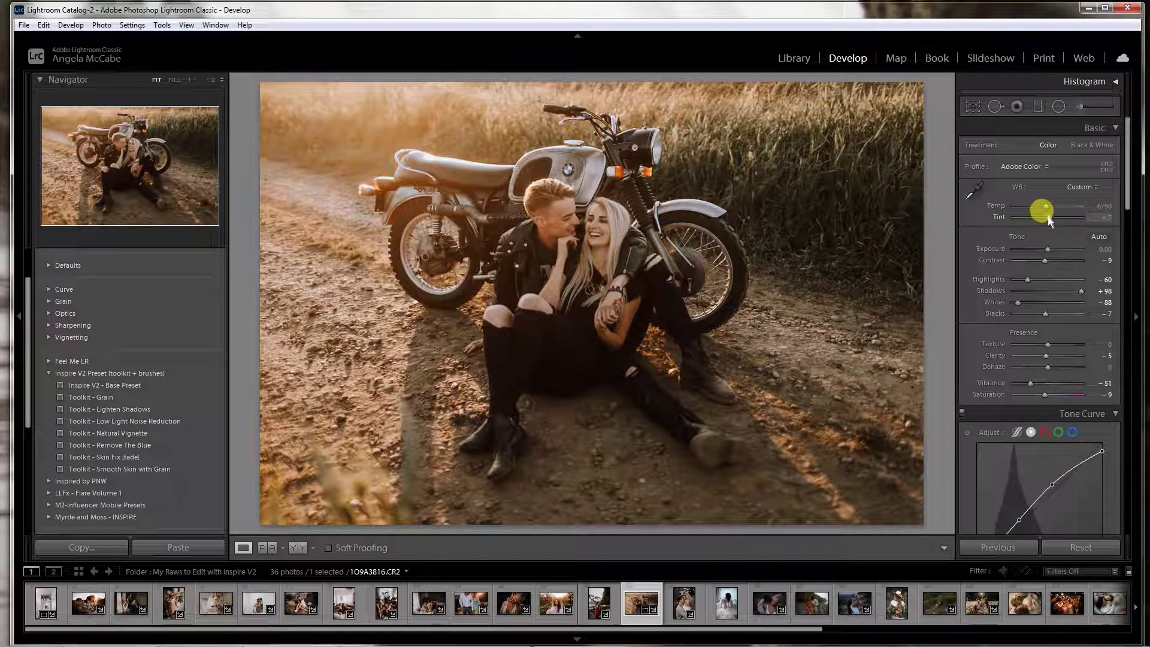
drag(1052, 220, 1051, 220)
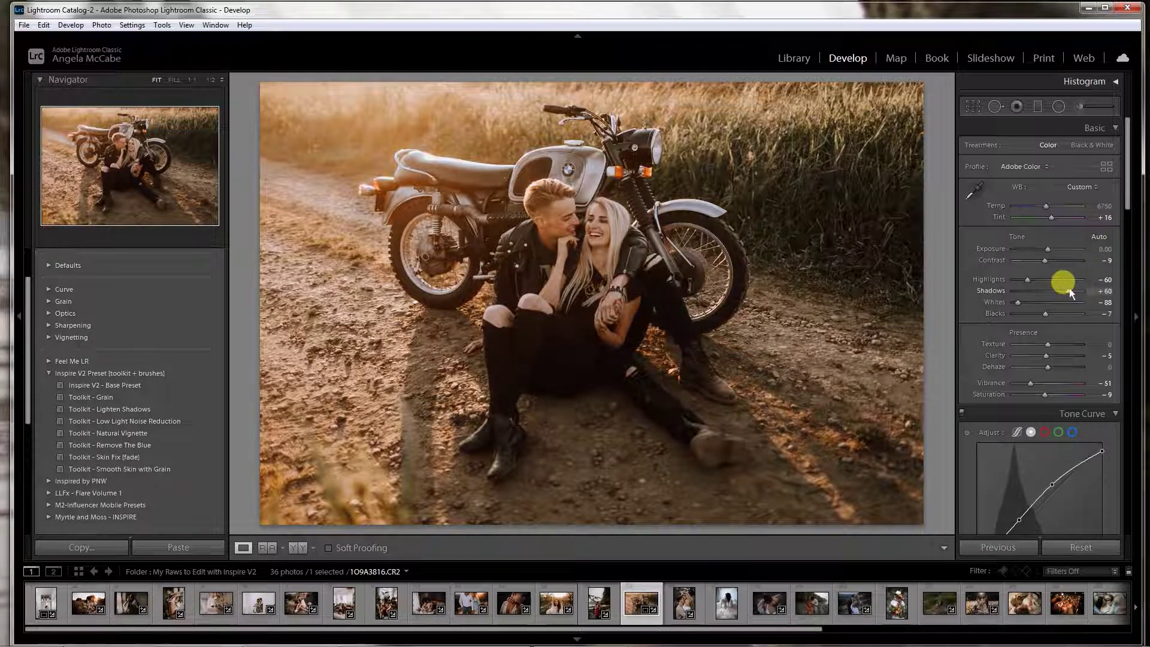
drag(1073, 291, 1074, 292)
drag(1055, 375, 1055, 372)
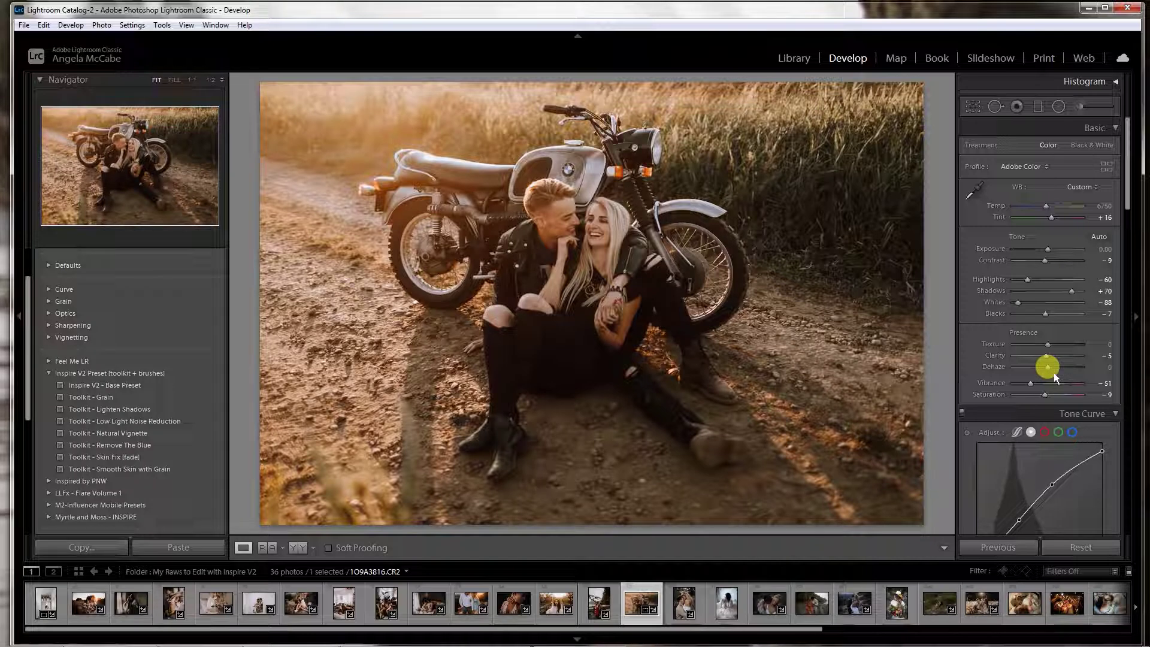
Apply Toolkit - Natural Vignette, undo it to compare the motorcycle photo without it, and reapply the preset.
click(148, 433)
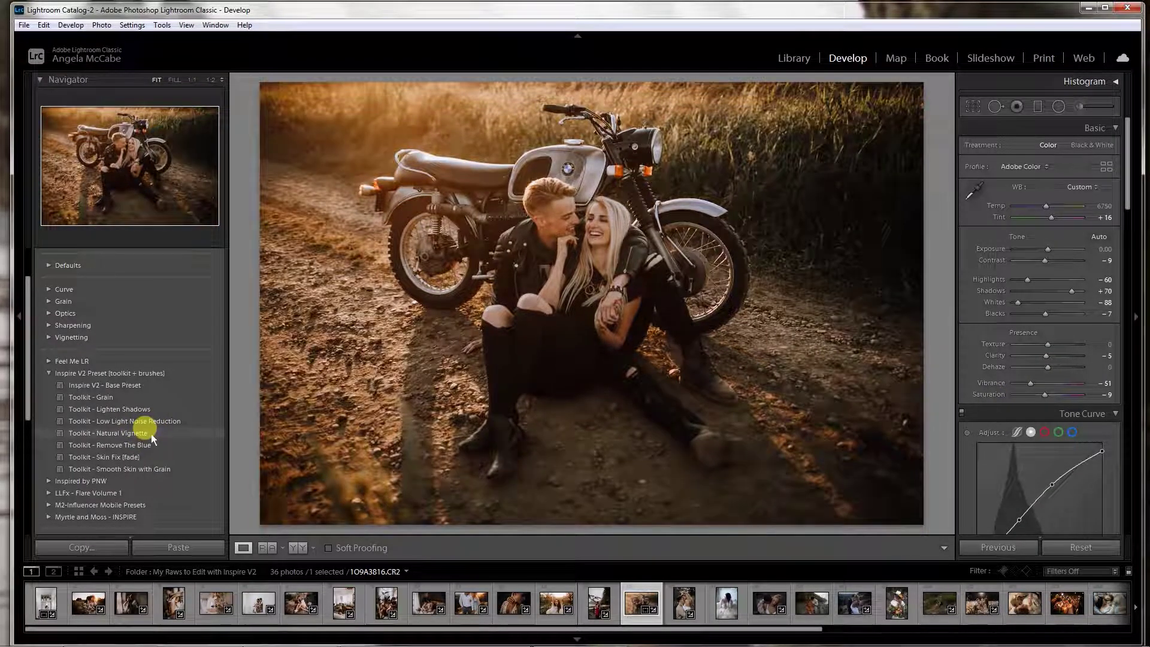
key(ctrl+z)
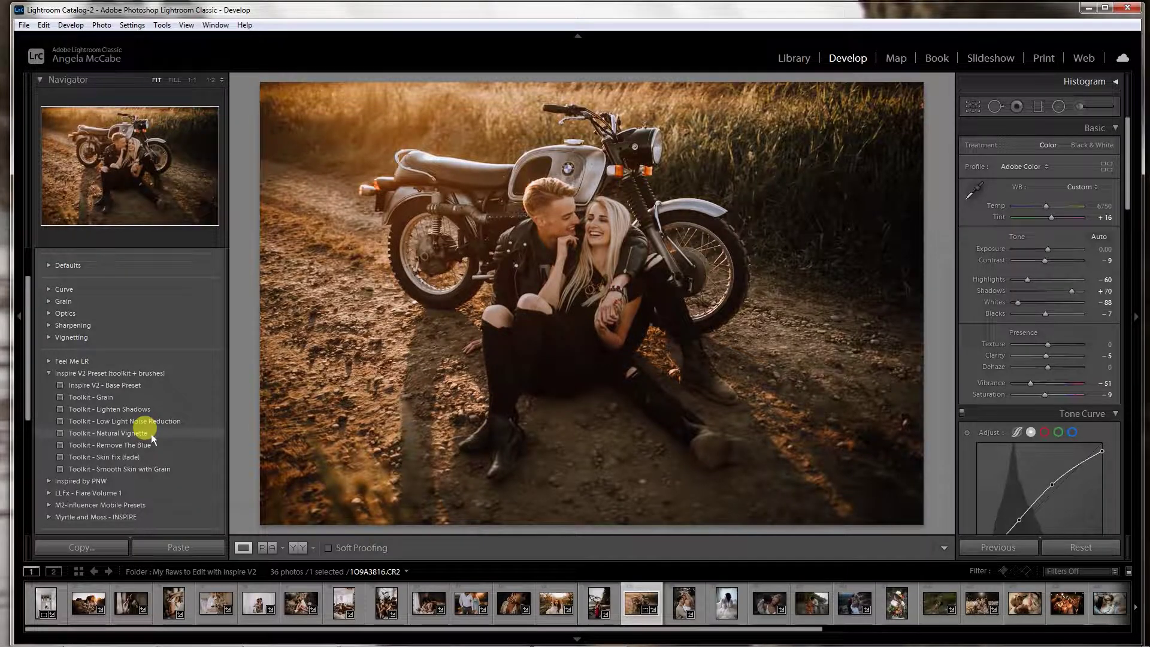
click(151, 434)
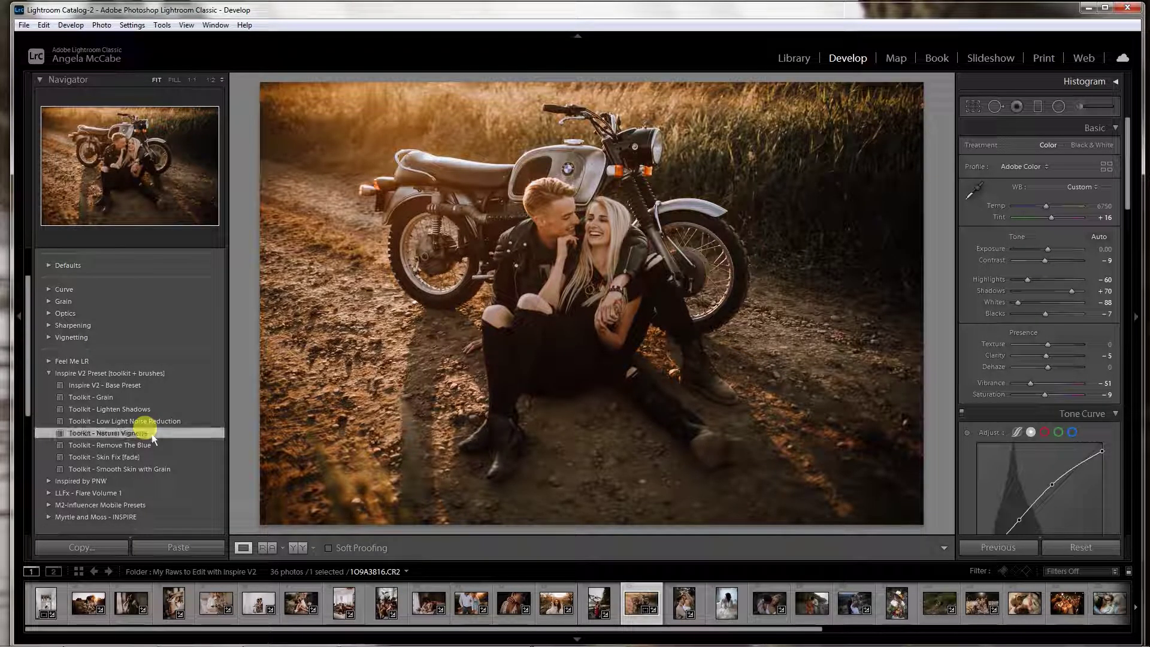
Add a diagonal graduated filter from the photo's upper-left corner past the couple, using the Myrtle & Moss - Golden Glow [sky] effect.
click(1038, 108)
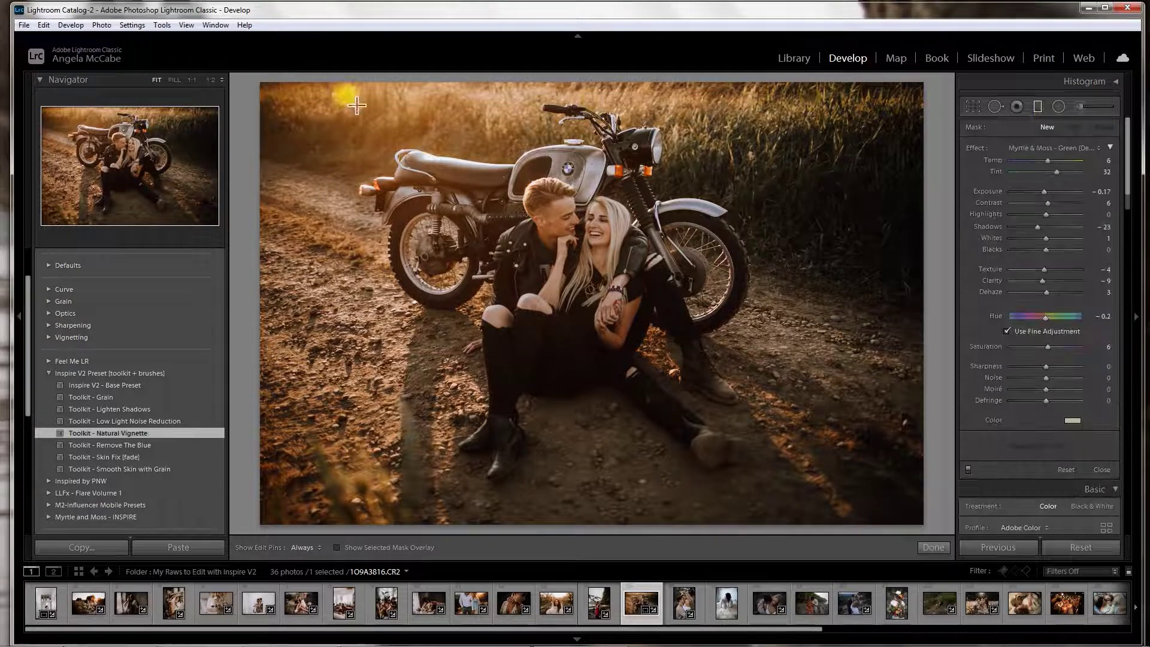
click(1049, 147)
click(930, 79)
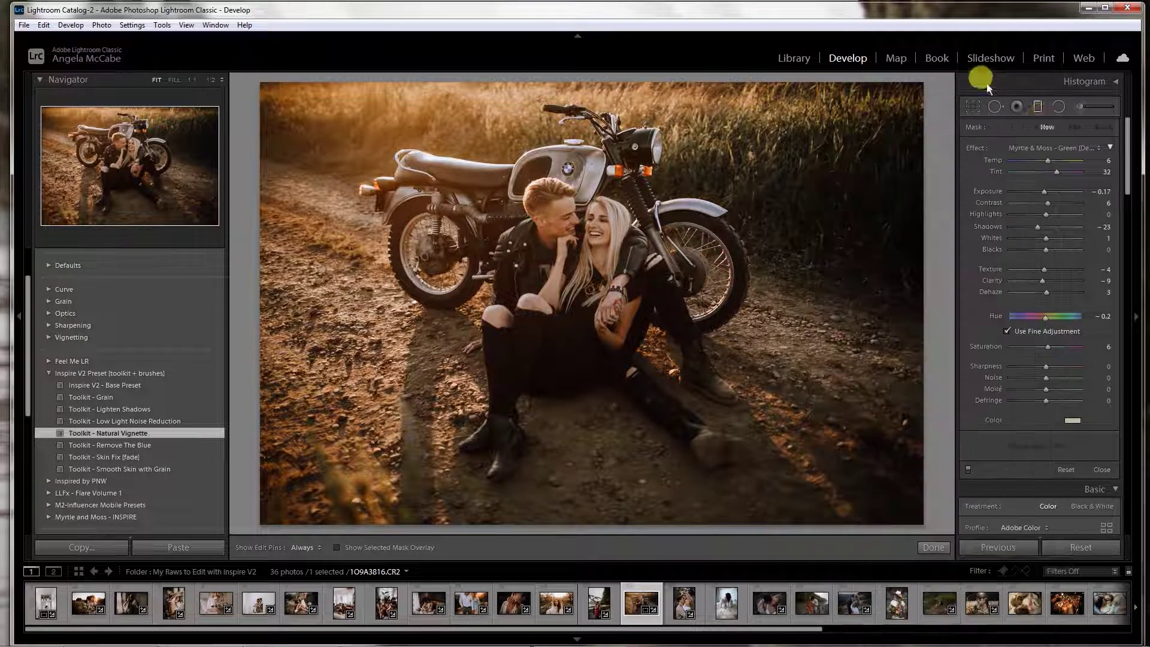
click(1022, 103)
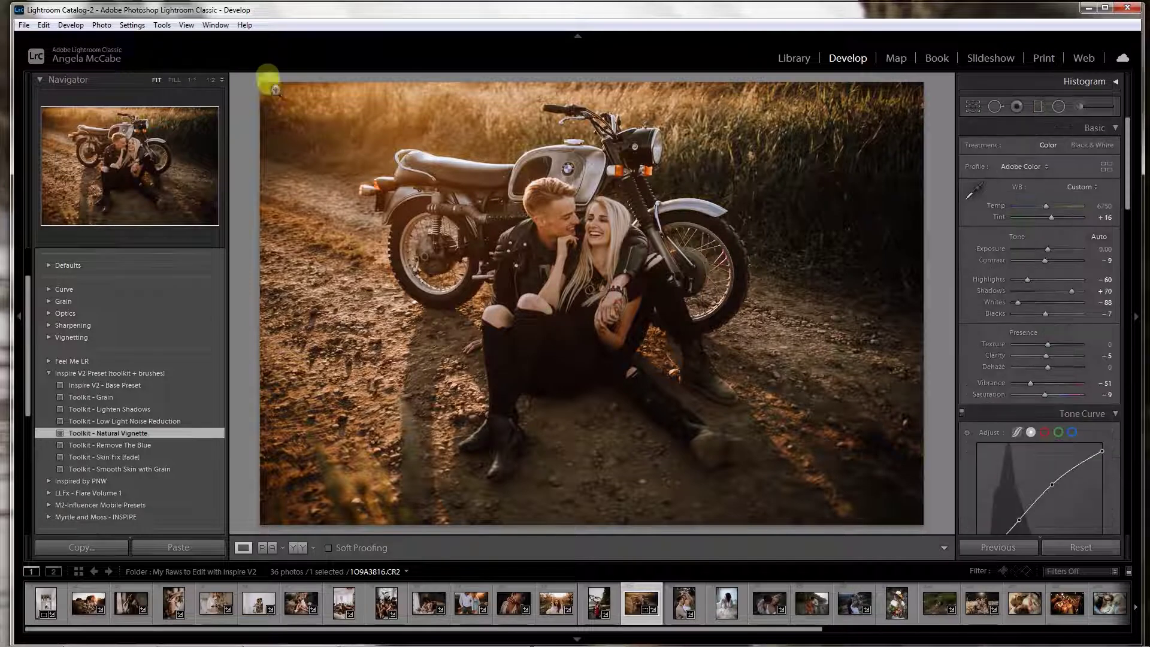
click(1038, 106)
drag(256, 75, 642, 343)
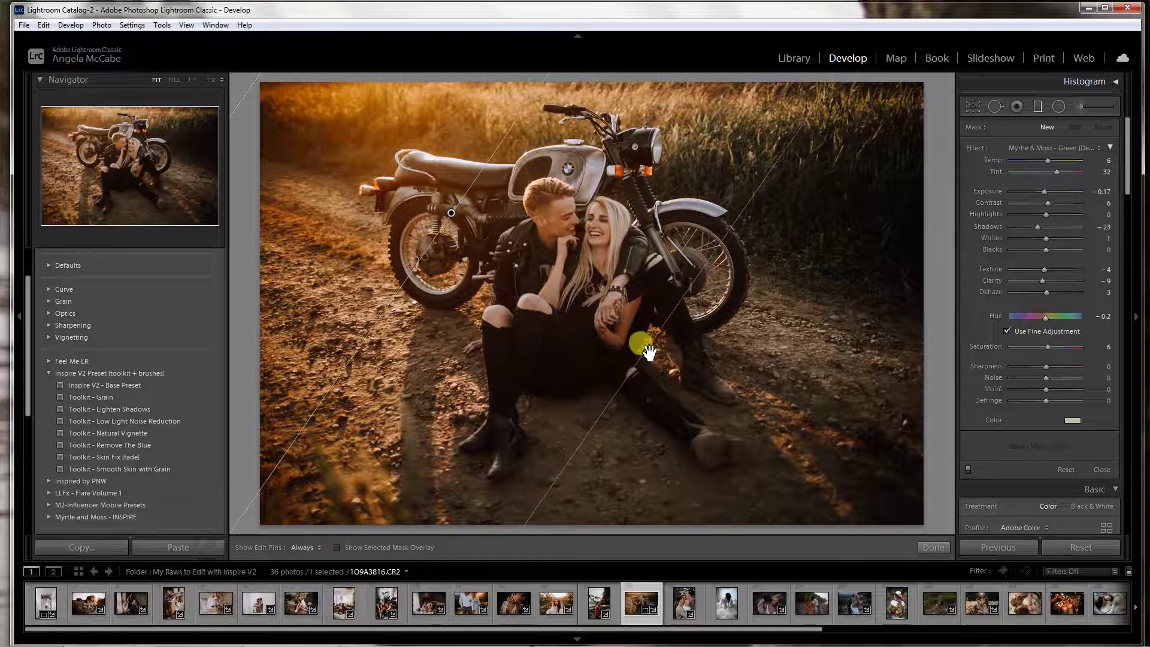
click(1100, 148)
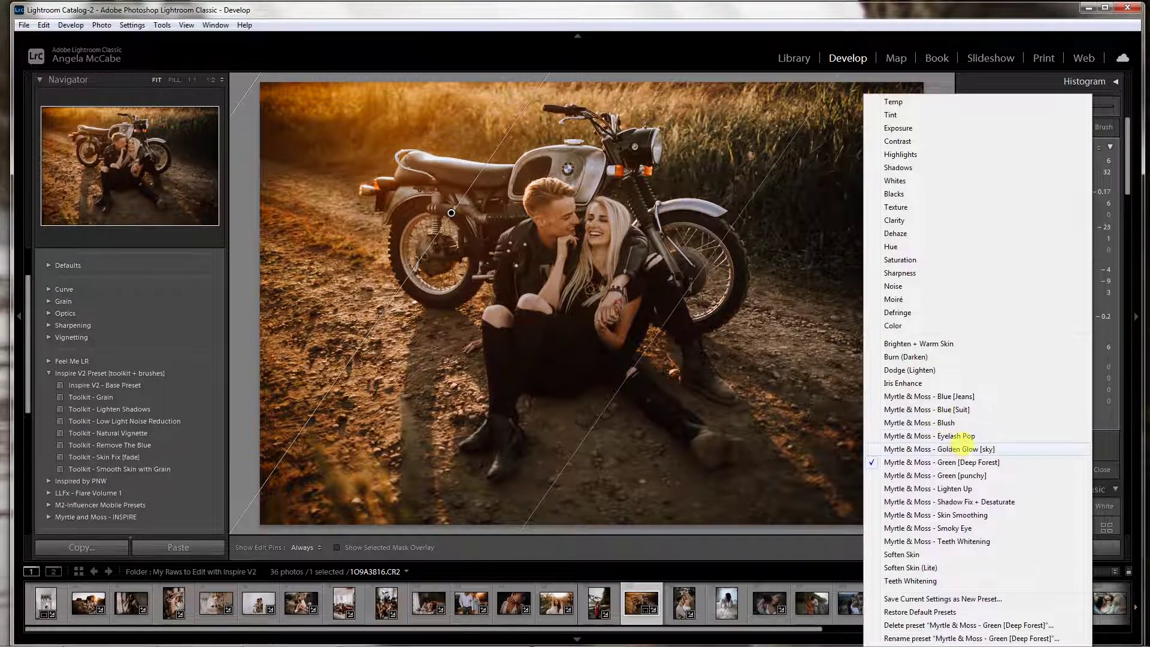
click(963, 449)
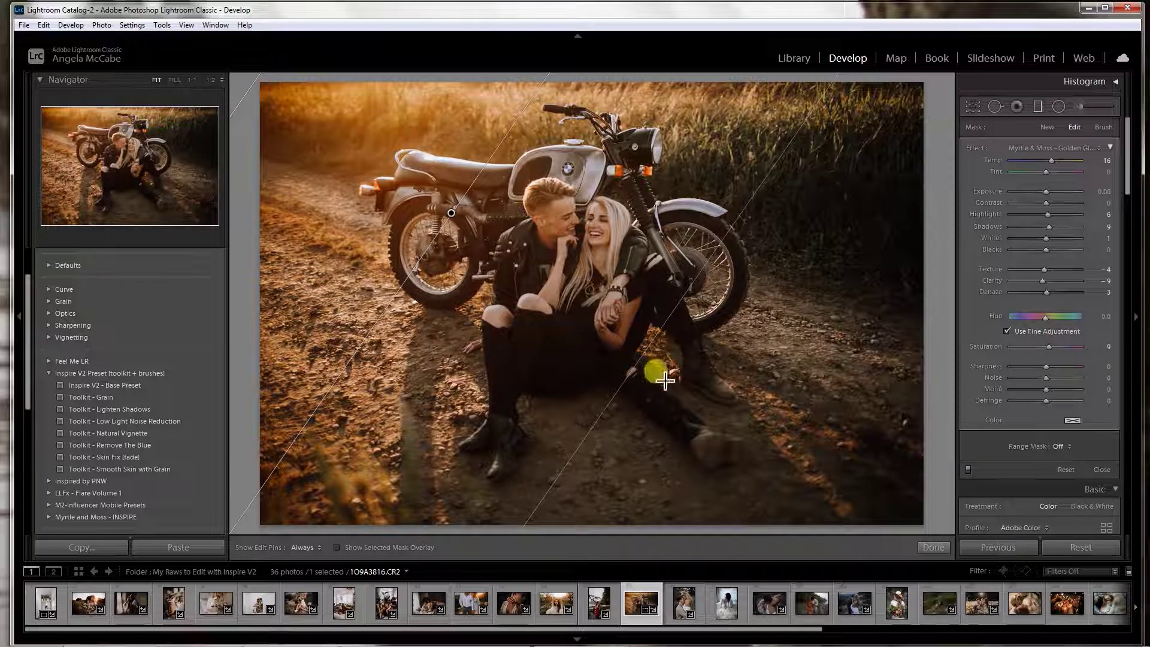
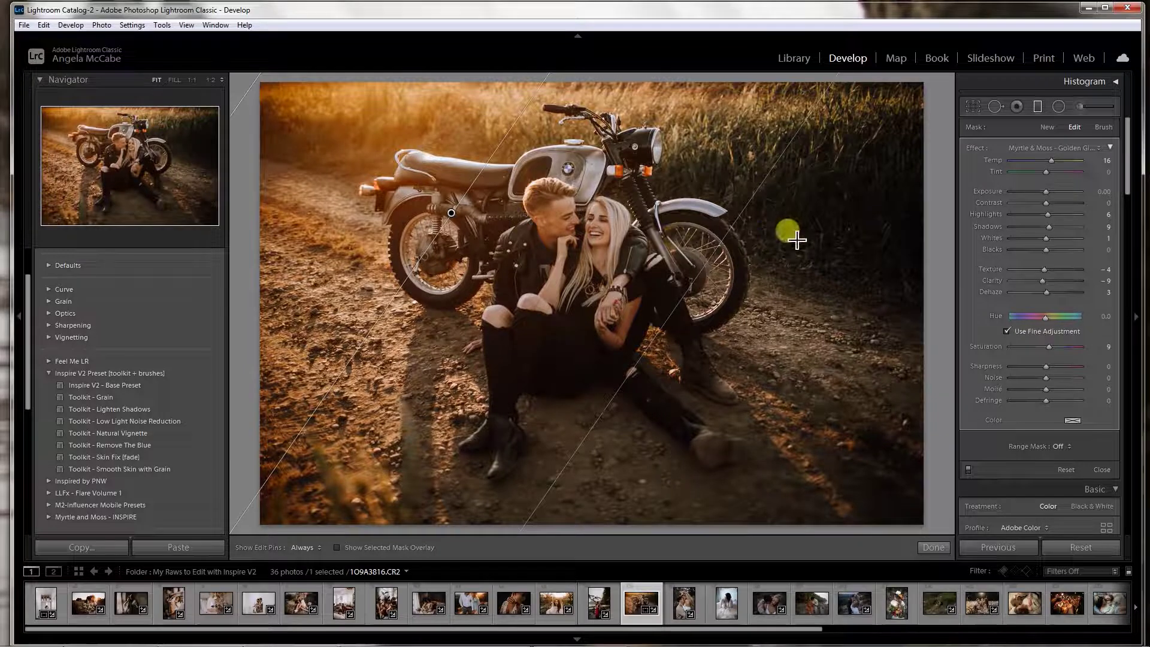
Set the graduated filter's Clarity to -47 and Exposure to 0.31, and finish the filter.
drag(1046, 281, 1017, 282)
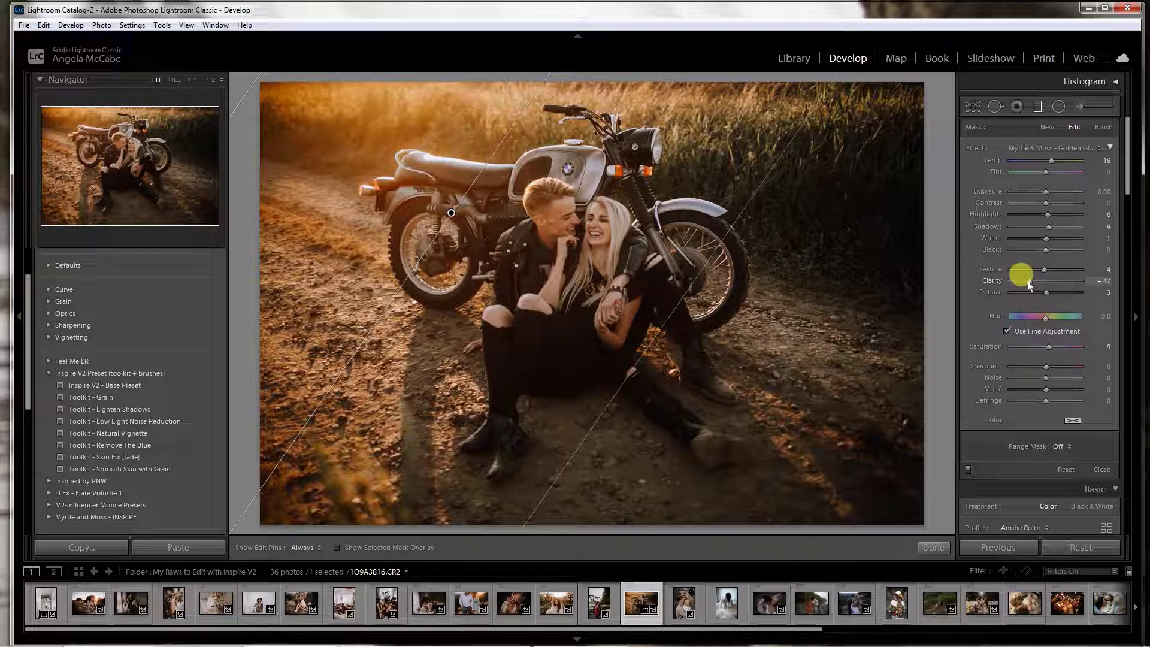
drag(1048, 194, 1051, 194)
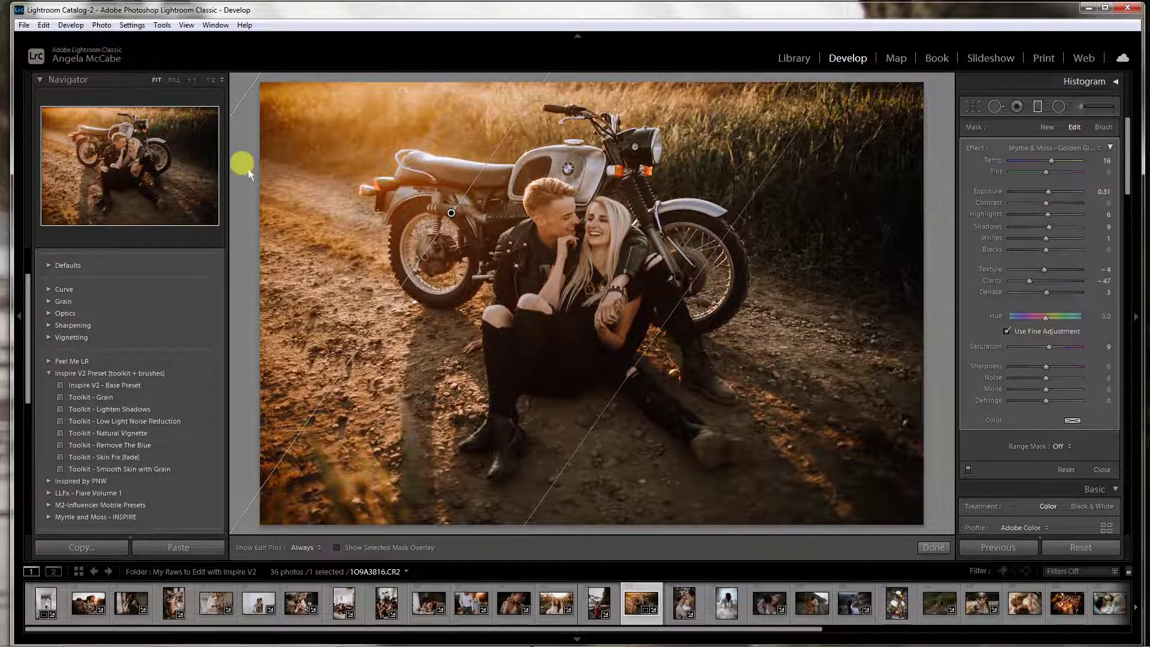
click(934, 548)
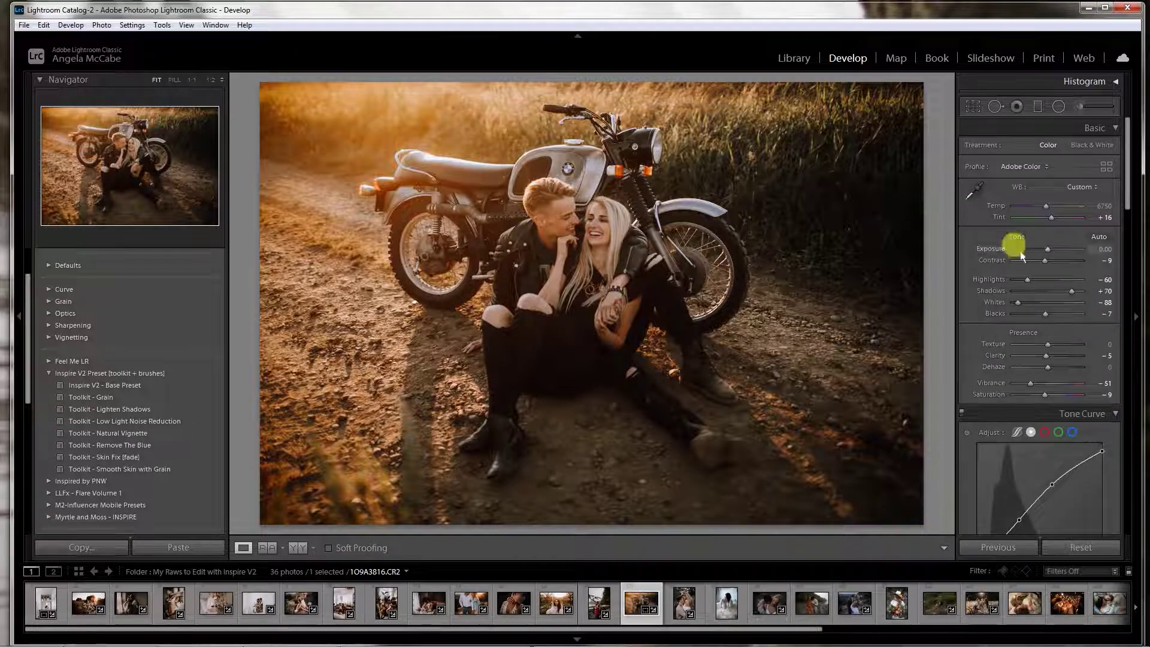
Paint over the couple with a size 11 Myrtle & Moss - Golden Glow [sky] brush while the edit pin is hidden, then show the pin.
click(1082, 105)
click(1057, 148)
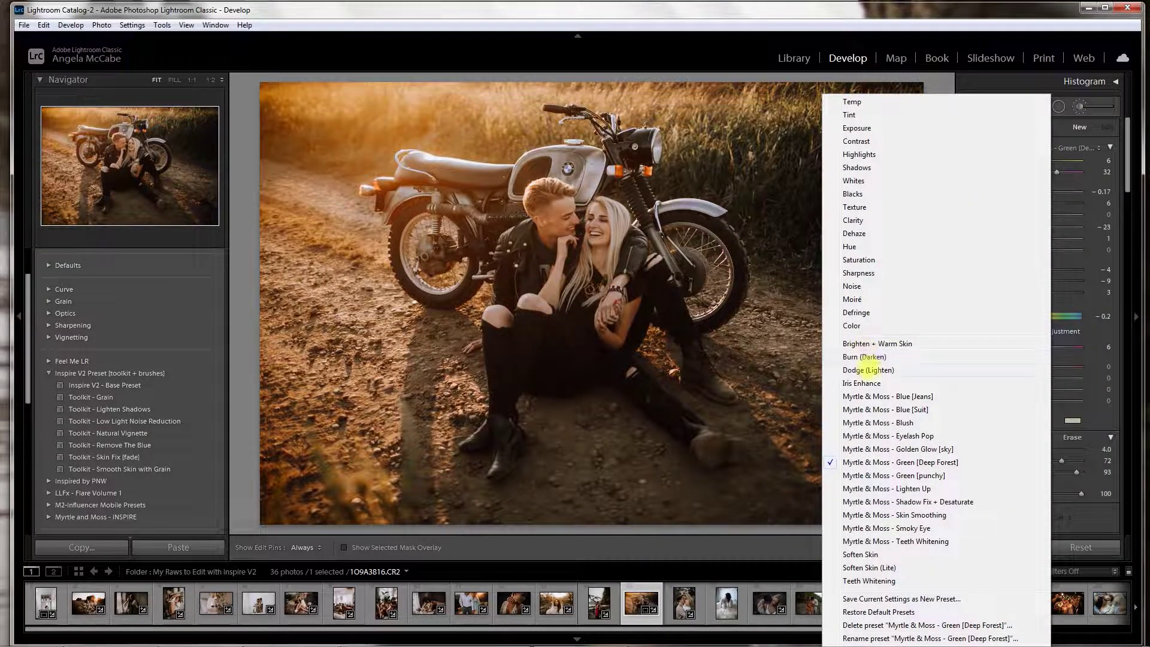
click(932, 449)
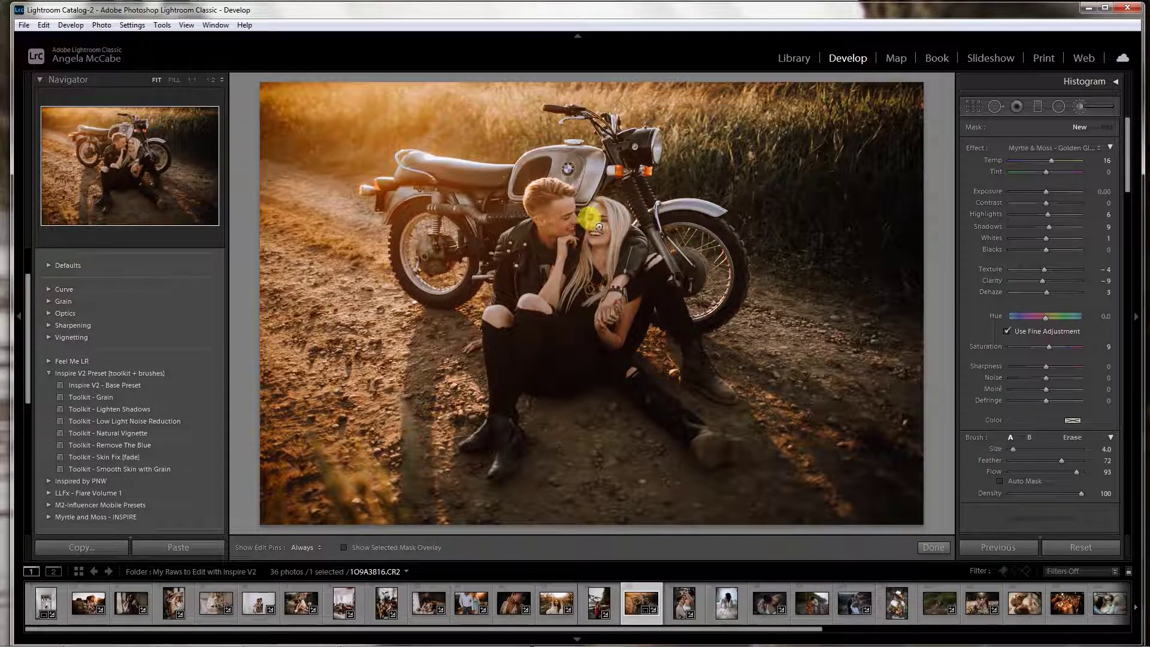
scroll(583, 208, up, 4)
key(h)
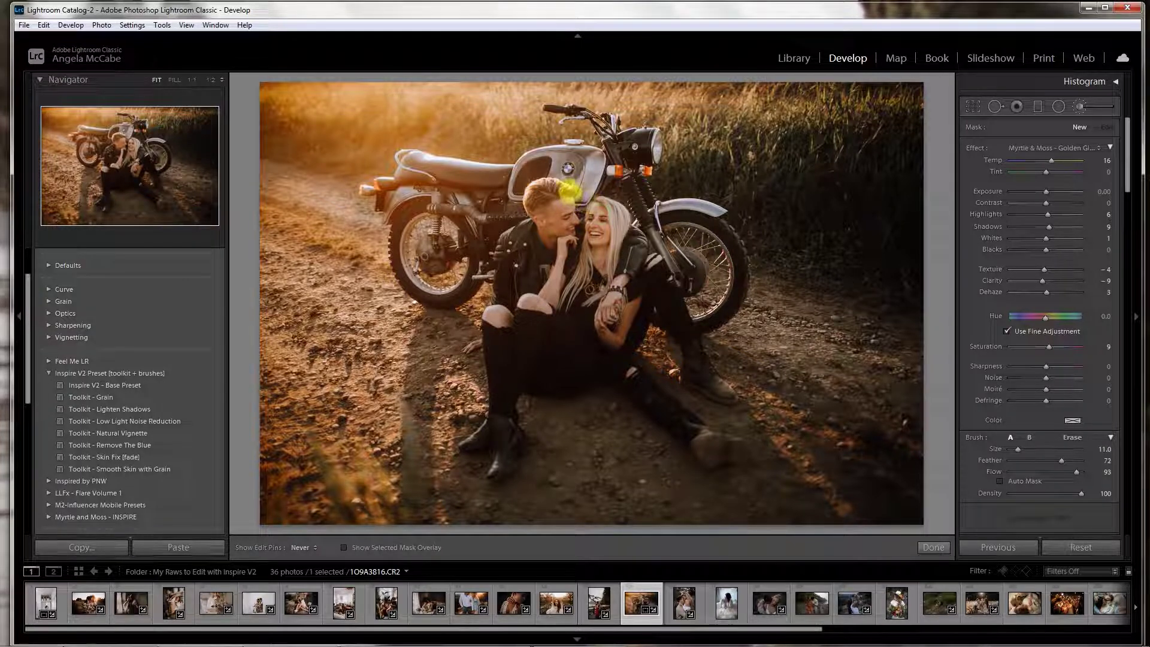
mouse_move(500, 274)
mouse_down()
mouse_move(519, 309)
mouse_move(468, 291)
mouse_move(544, 277)
mouse_move(578, 244)
mouse_up()
key(h)
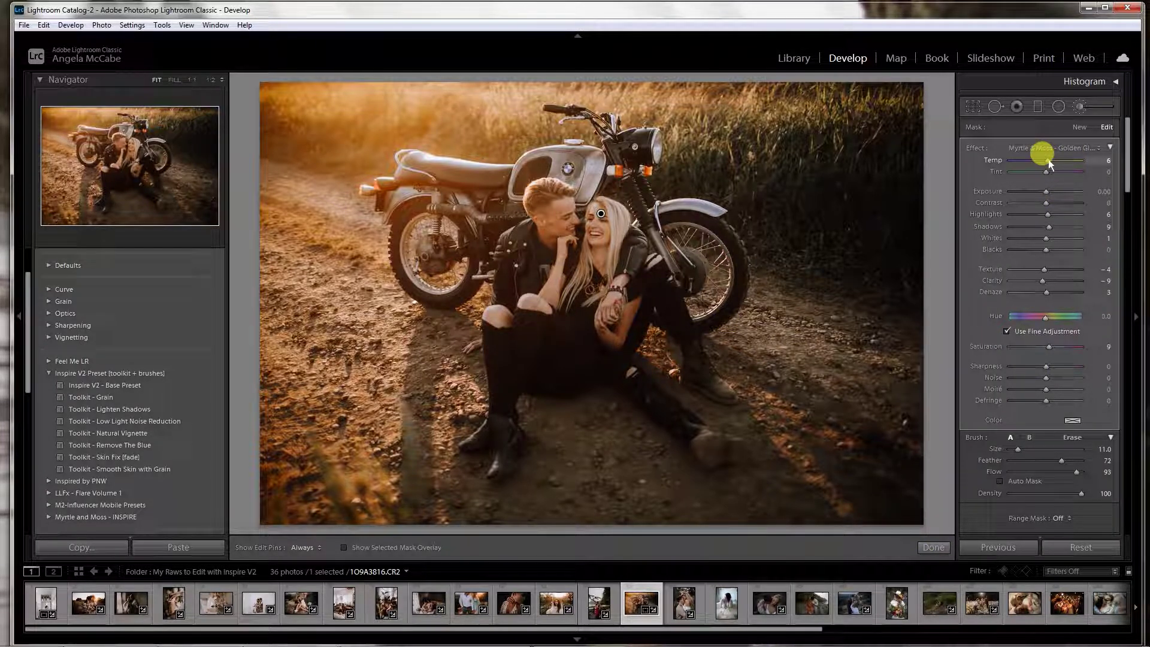
Finish the brush adjustment on the motorcycle photo, compare its before and after side by side, and return to the single-photo view.
click(934, 547)
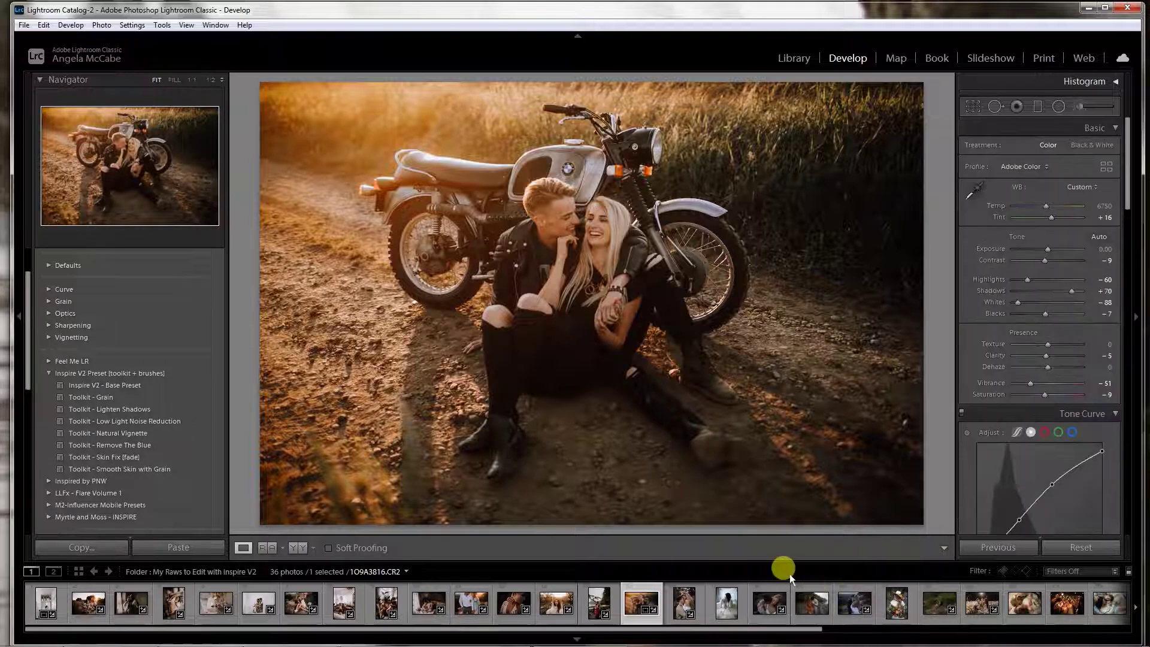
click(297, 547)
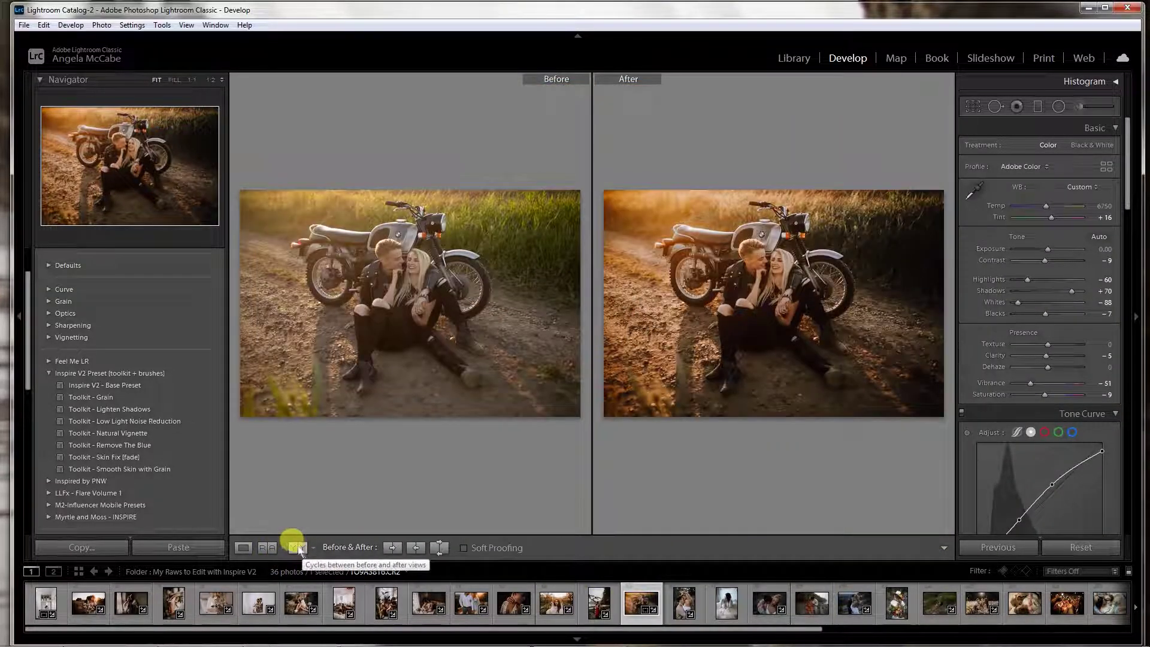
click(243, 547)
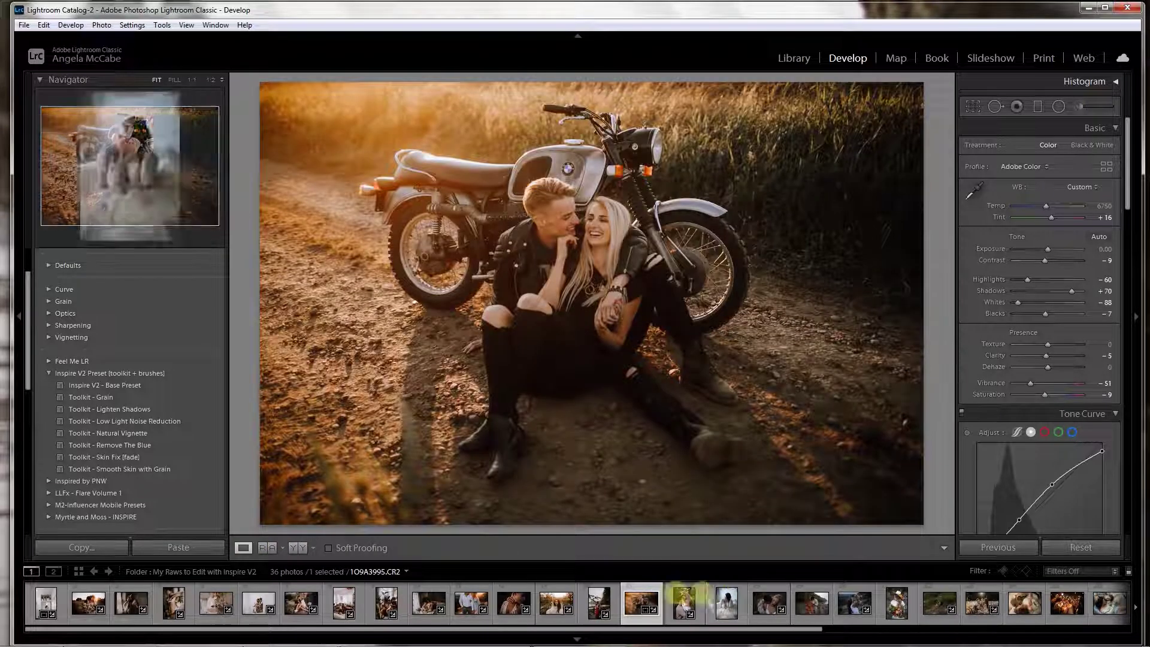
Reset all edits on photo 1O9A3933.CR2 and apply the Inspire V2 - Base Preset to it.
click(684, 601)
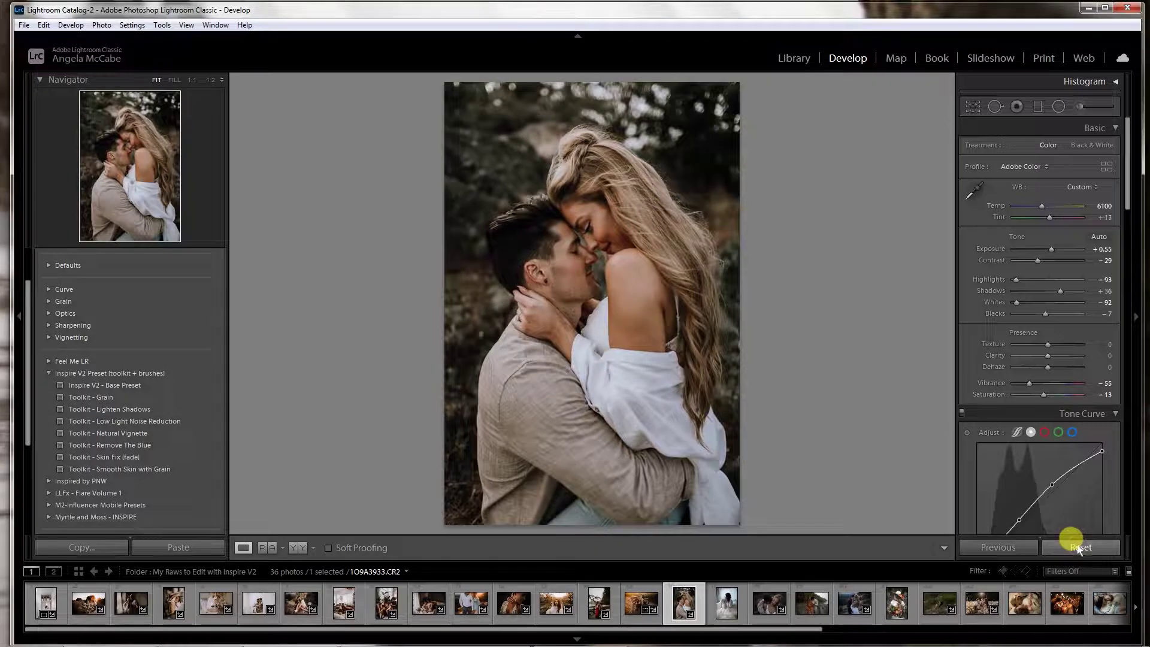
click(1063, 547)
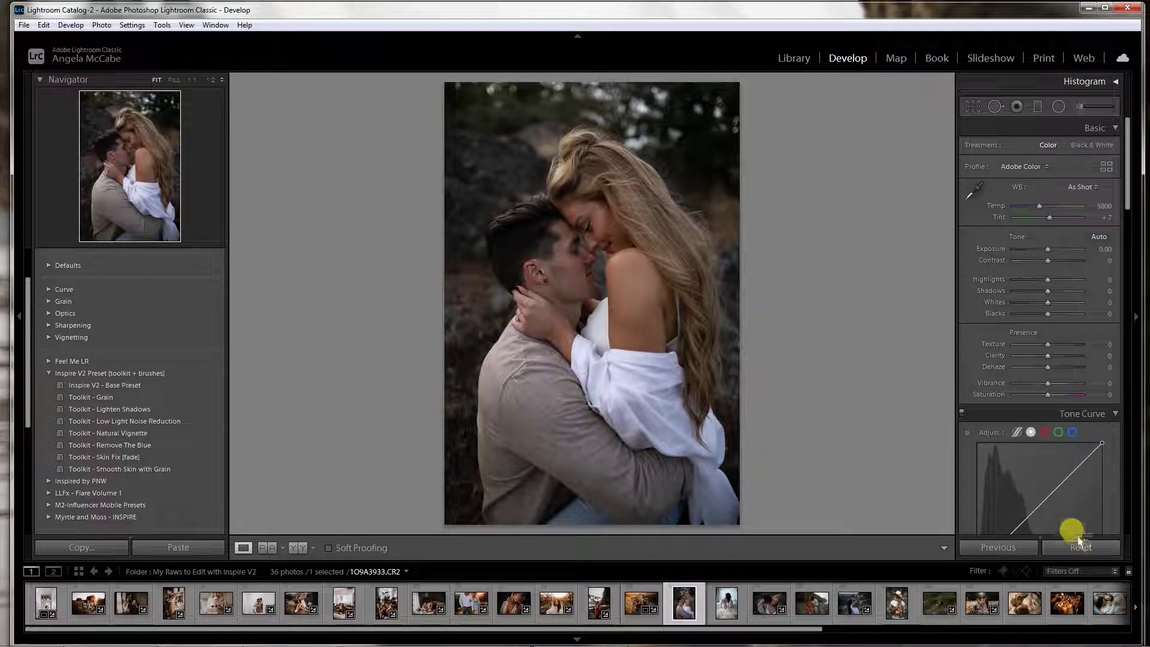
click(129, 387)
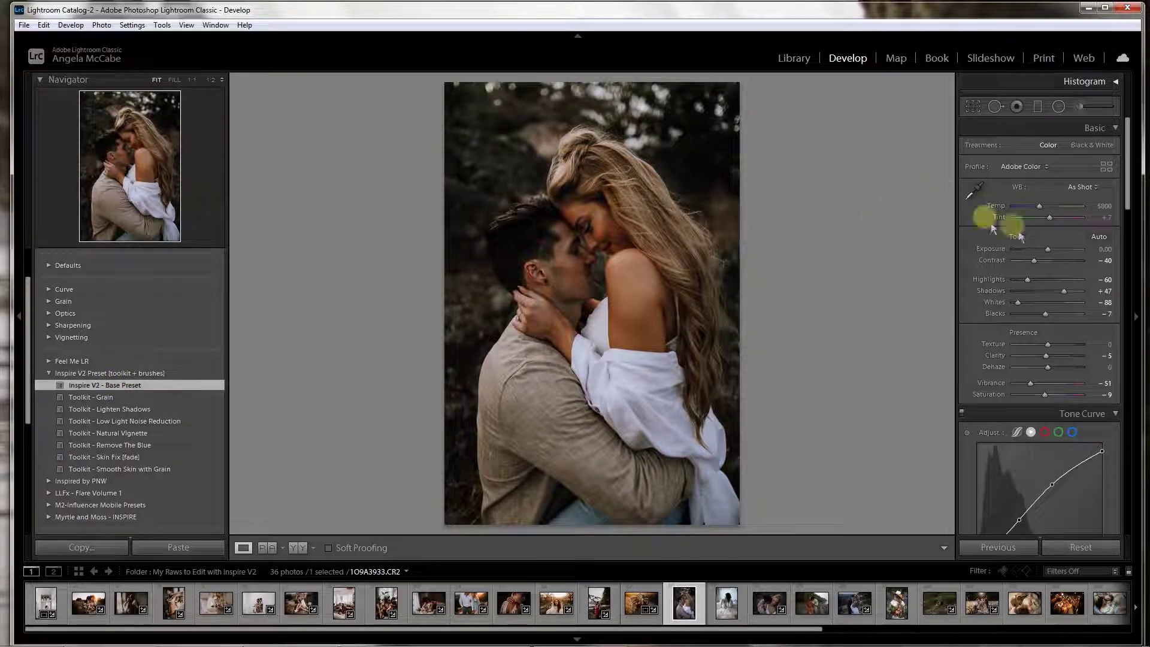
Raise the embracing couple photo's Exposure to +0.53 and apply the Toolkit - Natural Vignette preset.
drag(1050, 253, 1052, 255)
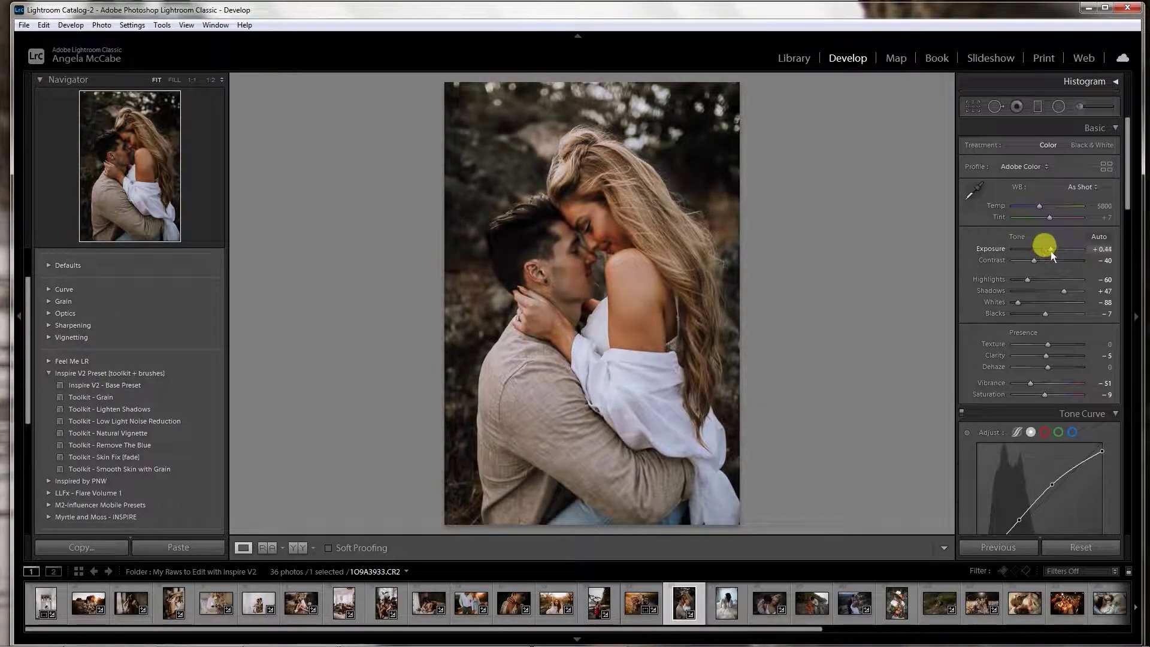
drag(1053, 254, 1053, 255)
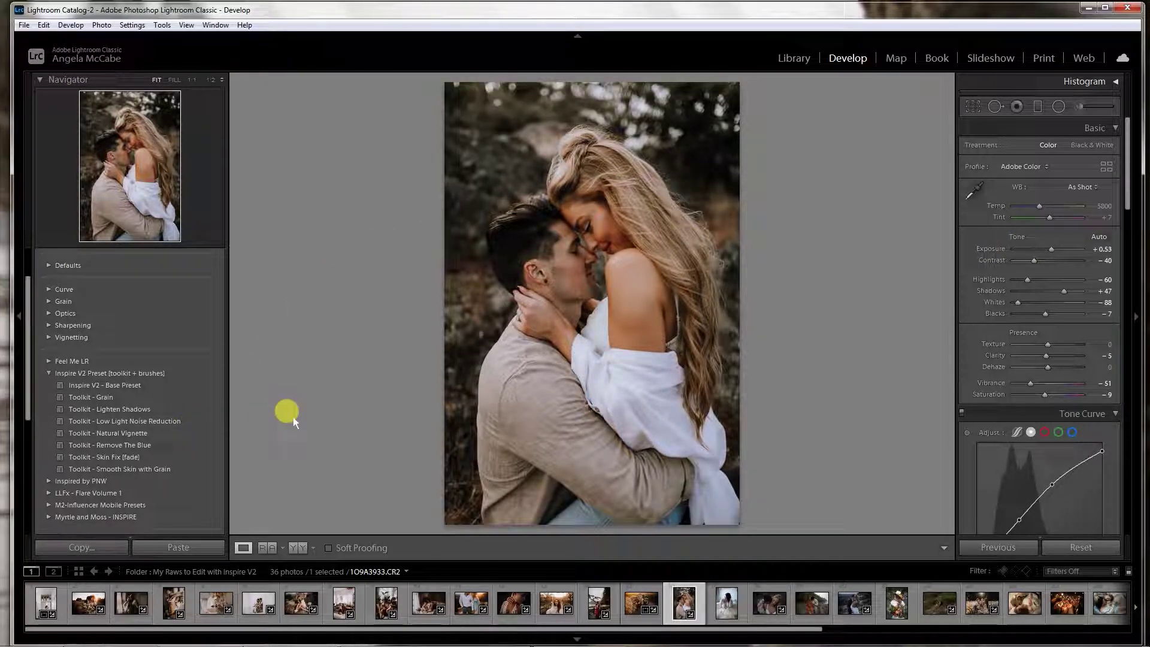
click(146, 433)
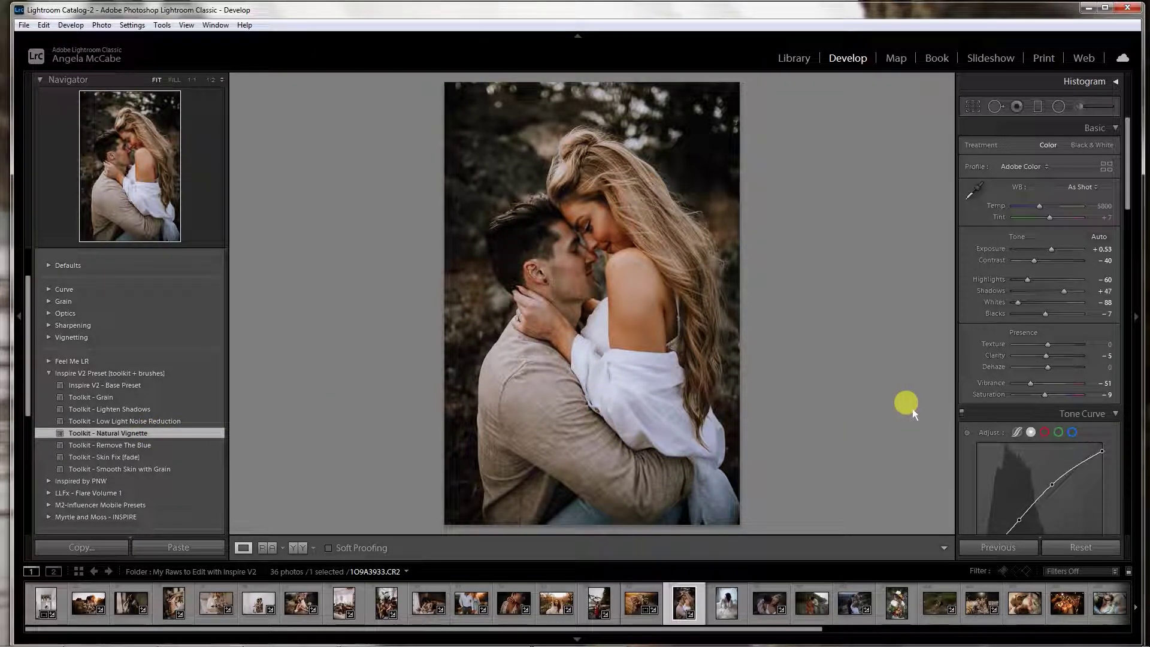
Compare the embracing couple photo's before and after versions side by side, then restore the fitted single-photo view.
click(298, 547)
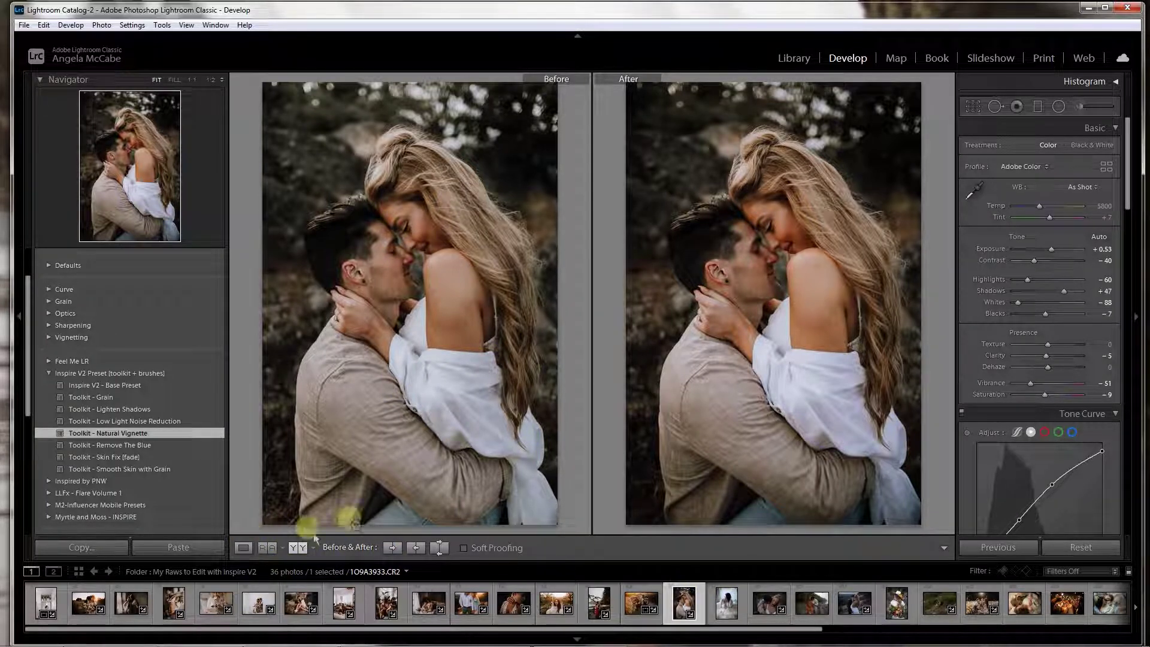
click(377, 474)
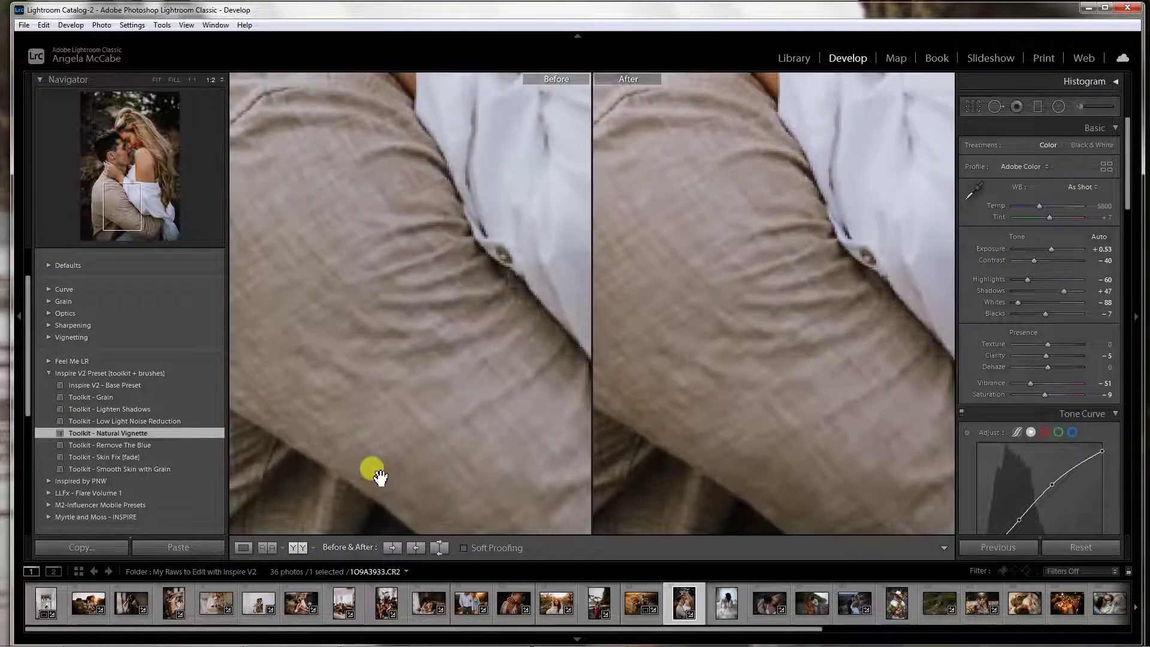
click(157, 80)
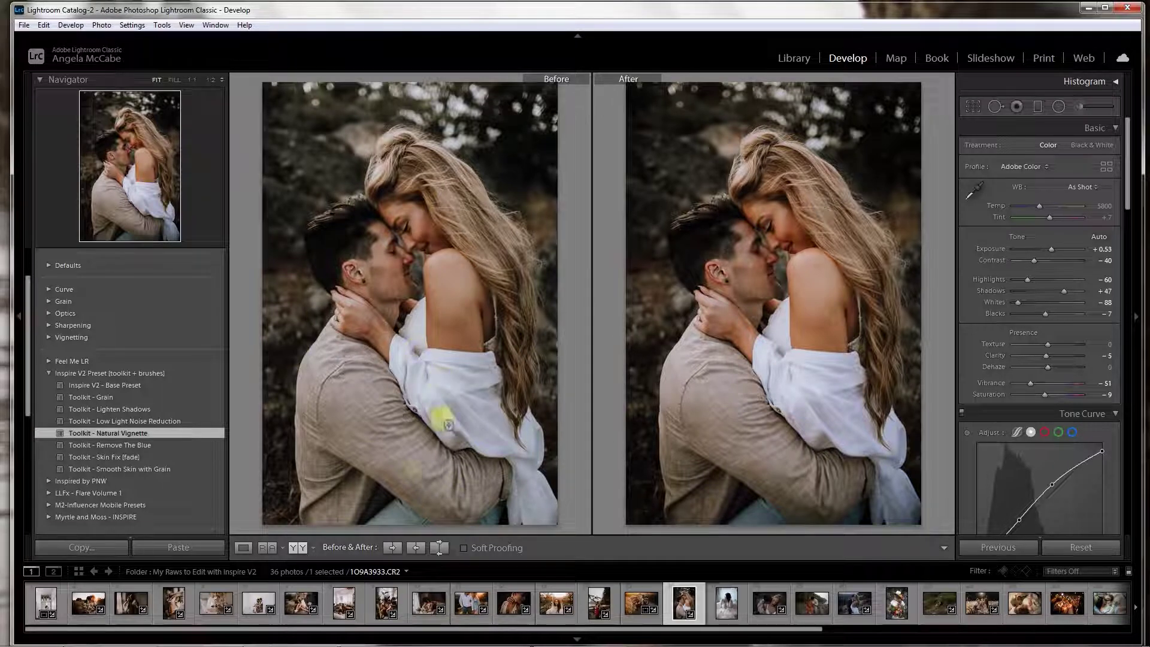
click(243, 548)
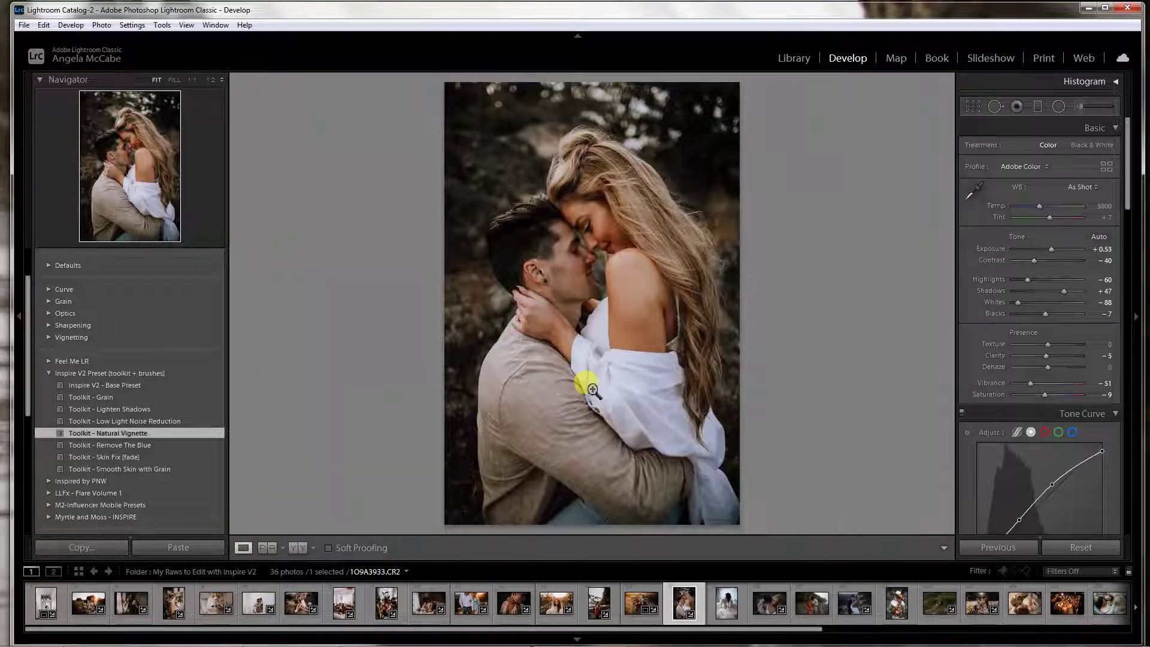
Apply the Inspire V2 - Base Preset to photo 1O9A3995.CR2 and lower its Exposure to -0.35.
click(727, 599)
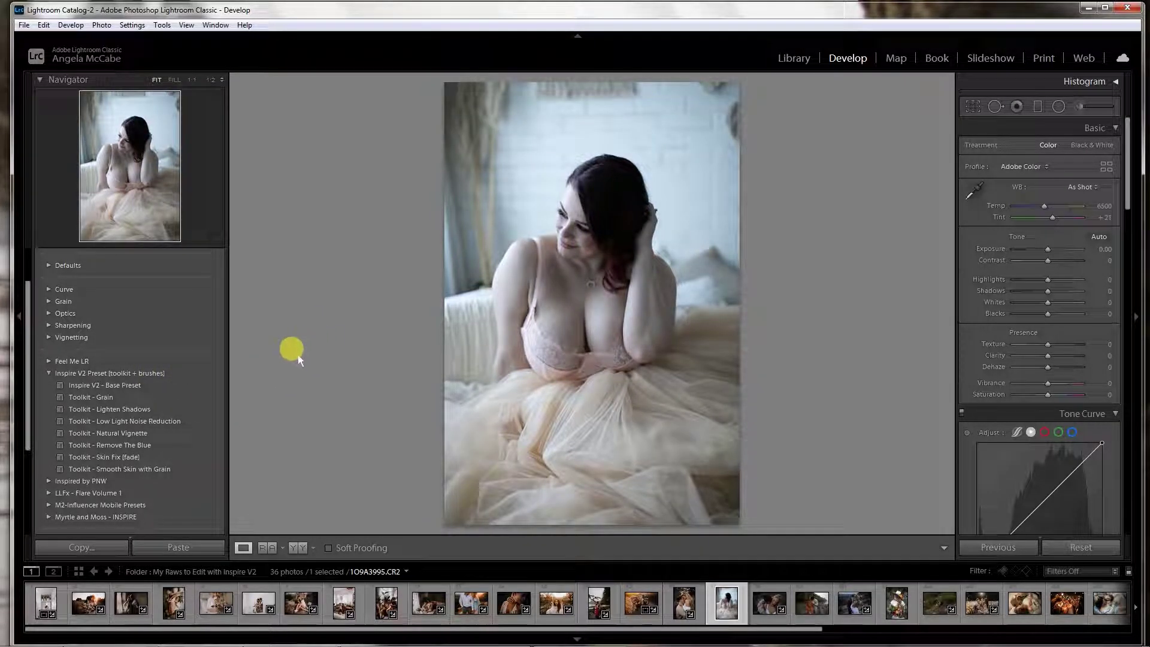
click(204, 384)
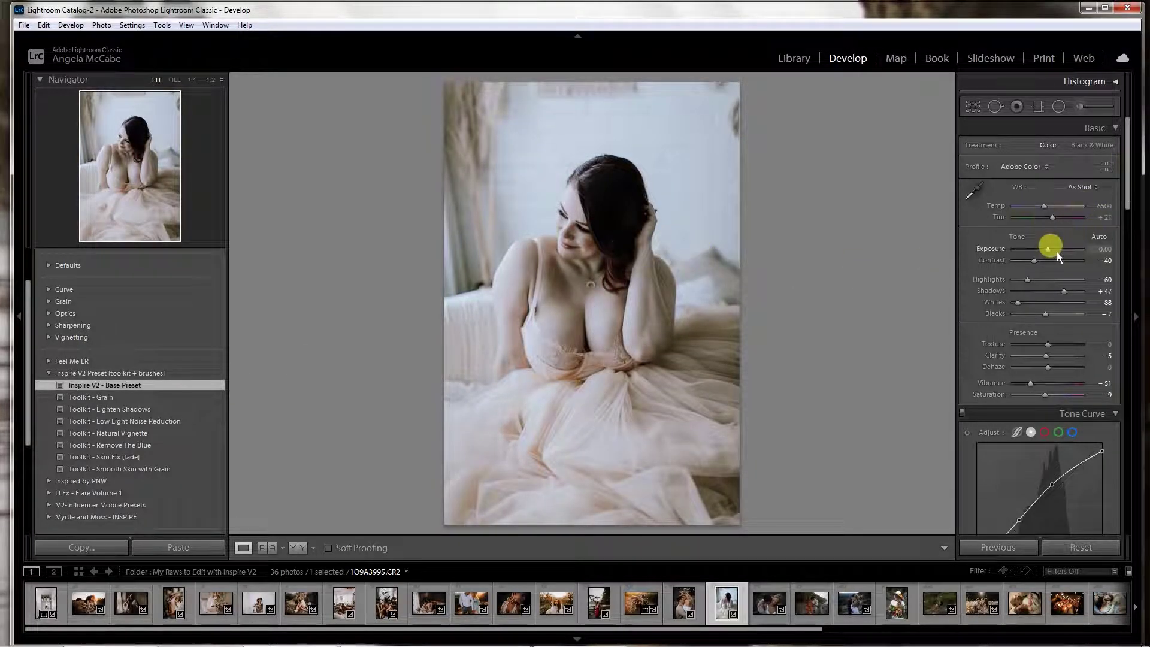
drag(1049, 248, 1047, 252)
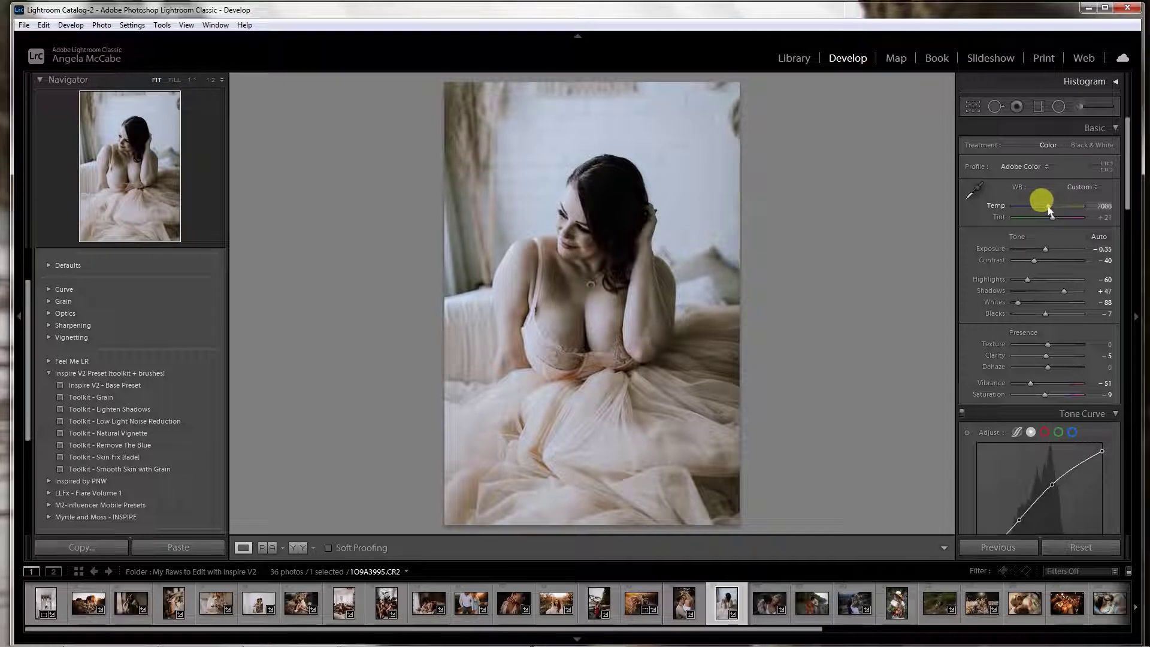
Set the photo's white balance to Temp 7614 and Tint +42, and its tone to Exposure -0.18 and Contrast -28.
drag(1052, 206, 1054, 220)
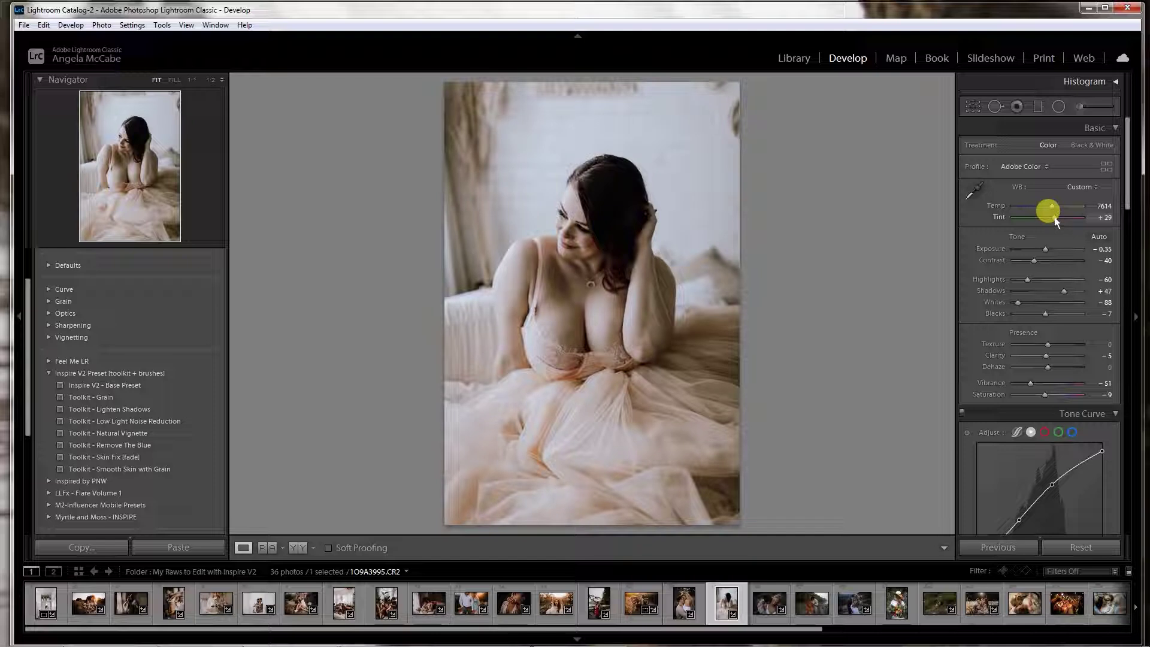
drag(1056, 219, 1057, 223)
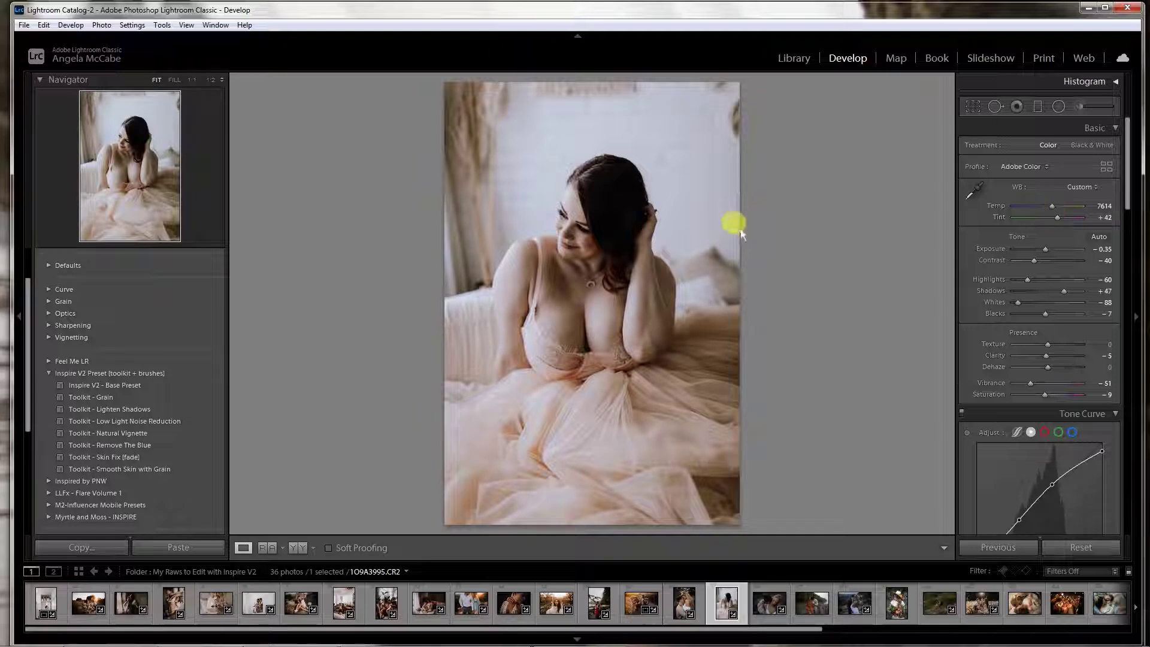
mouse_move(1048, 246)
mouse_down()
mouse_move(1050, 235)
mouse_move(1049, 259)
mouse_up()
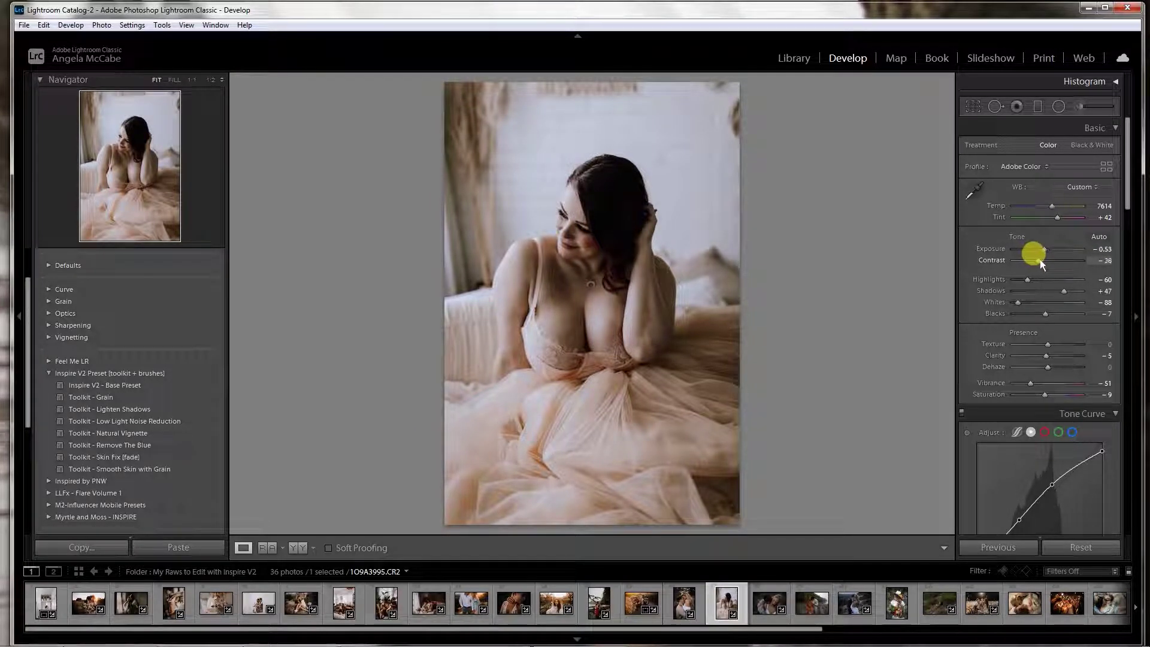
click(1040, 260)
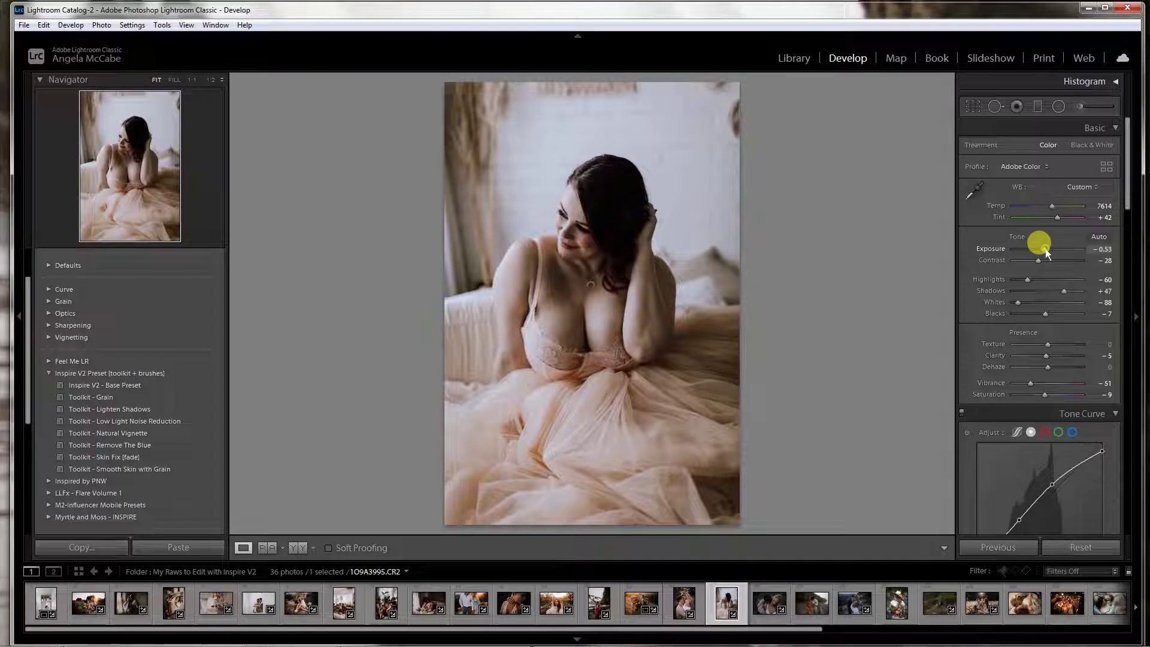
drag(1045, 249, 1048, 249)
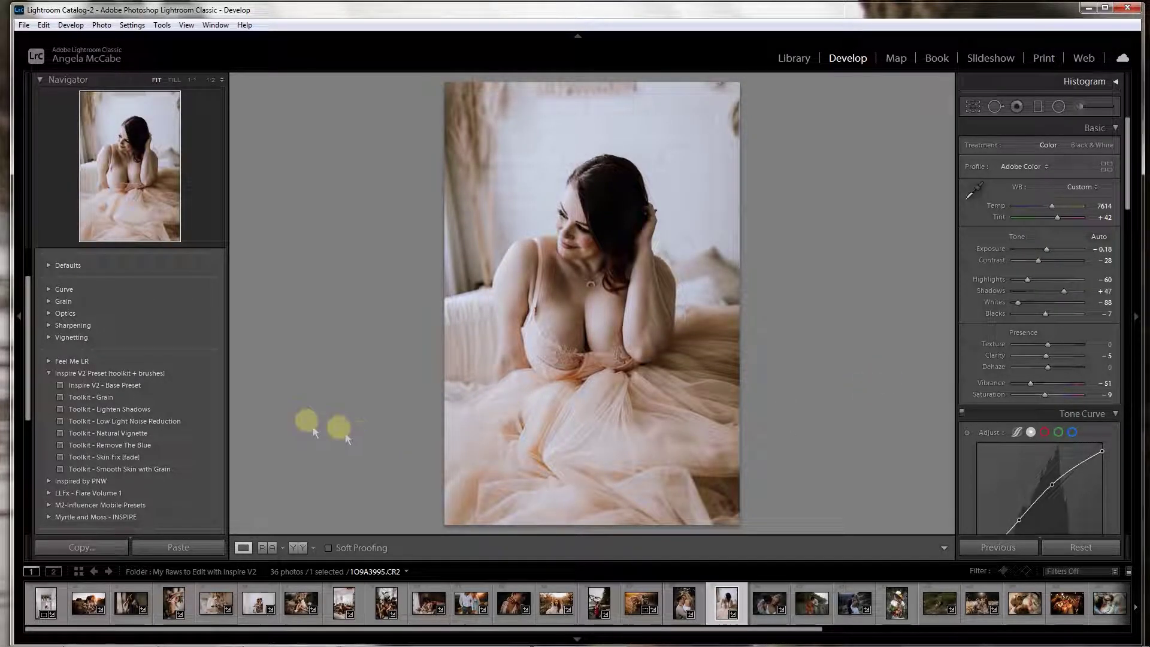
Try the Toolkit - Natural Vignette preset on the tulle dress photo and compare its before and after versions.
click(142, 432)
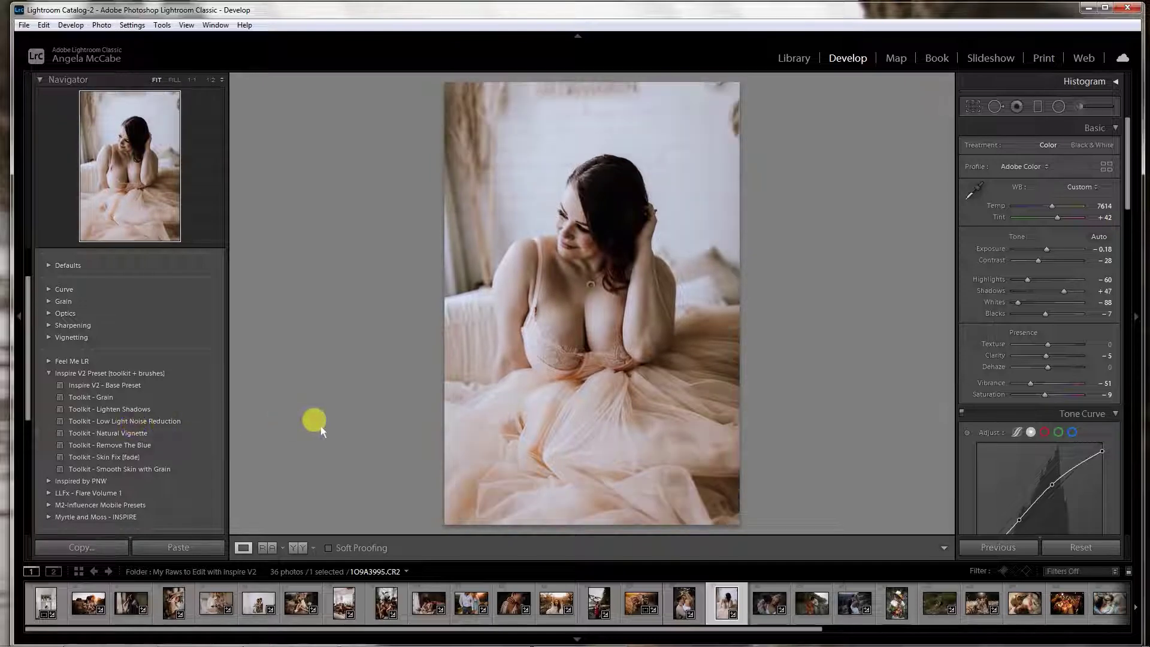
click(110, 433)
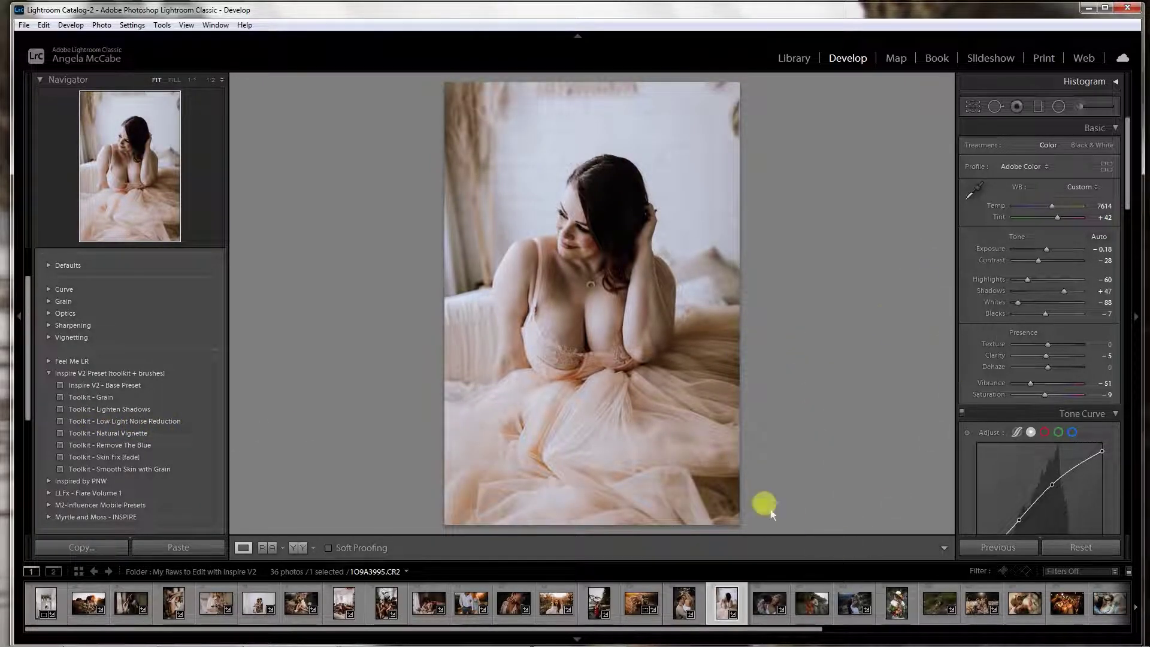
click(300, 549)
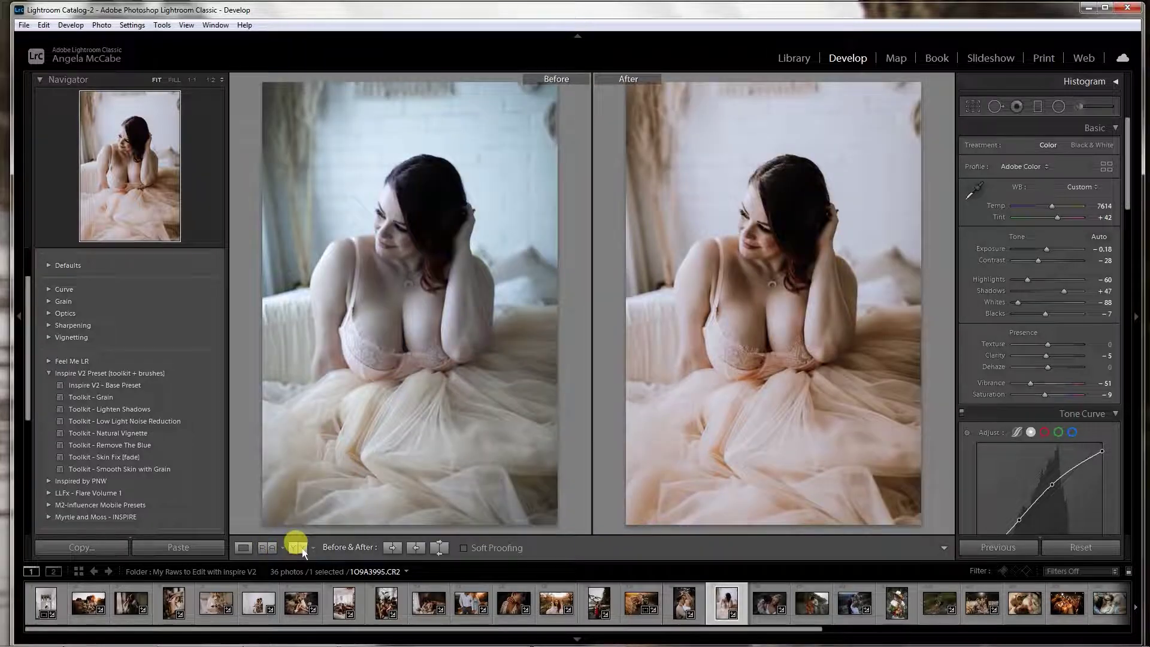
click(243, 547)
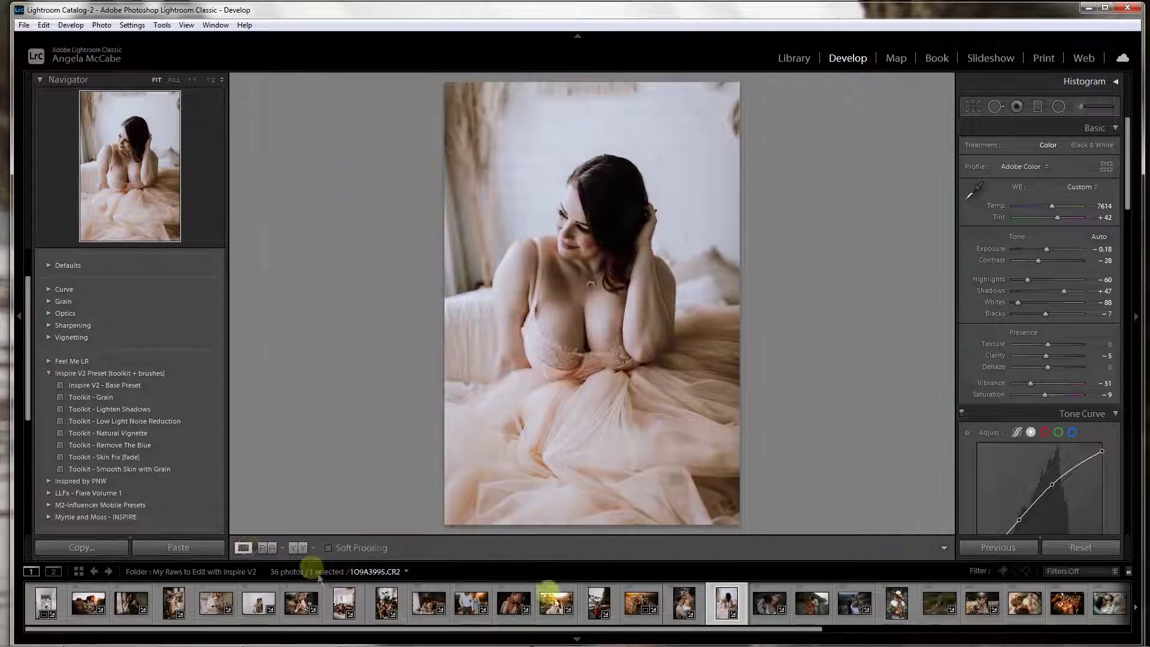
Reset photo 1O9A4263.CR2 to clear its existing exposure change and apply the Inspire V2 - Base Preset.
click(769, 605)
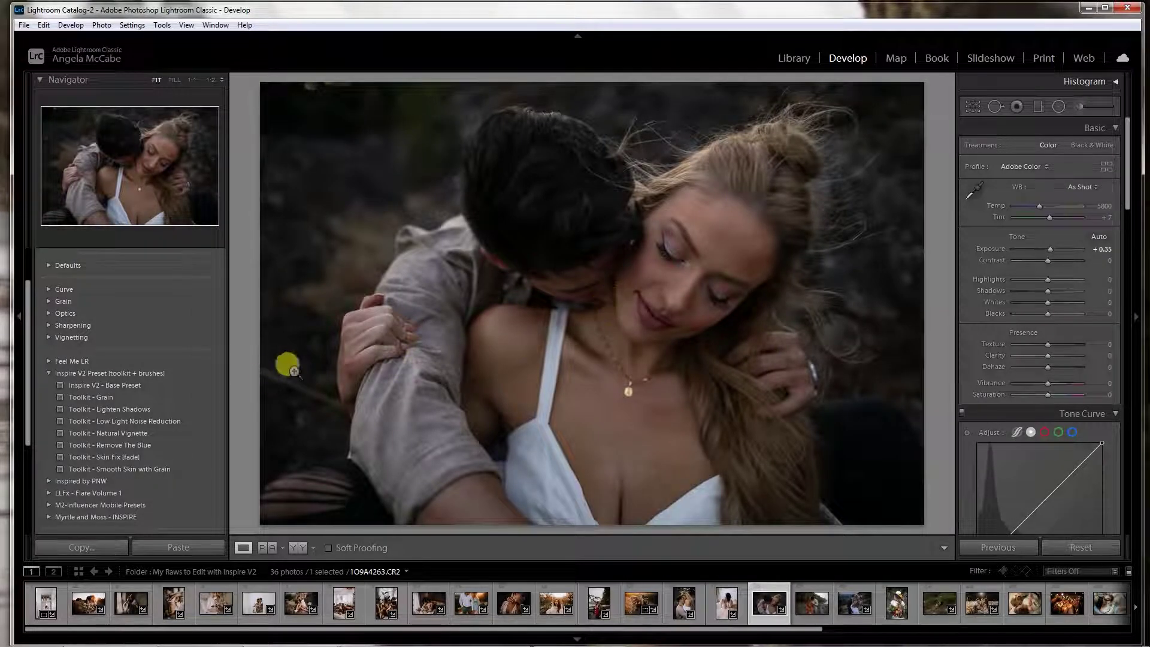
click(142, 386)
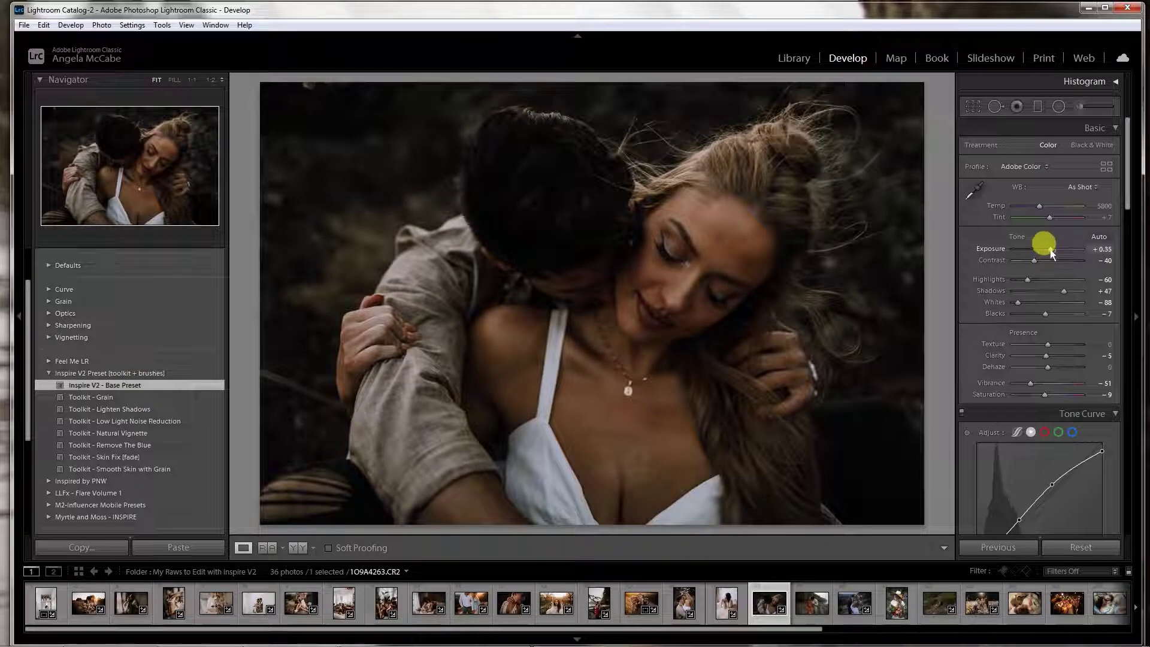
click(1080, 547)
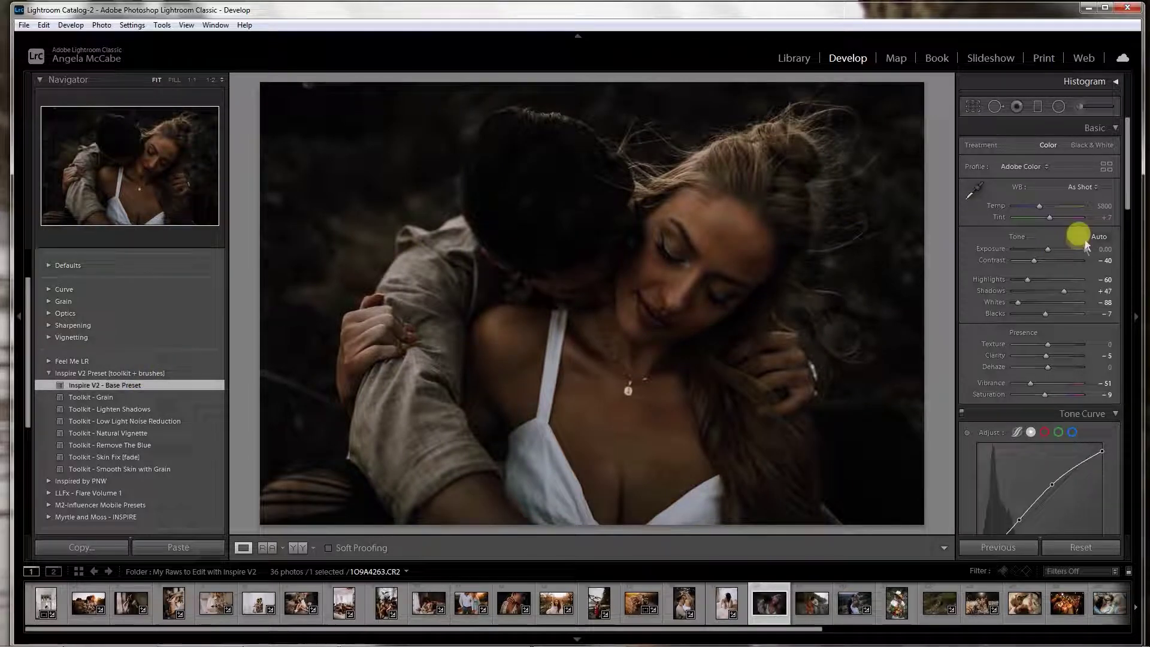
Set the close-up couple photo's Exposure to +1.05 and Contrast to -18, and apply the Toolkit - Natural Vignette preset.
drag(1048, 249, 1054, 250)
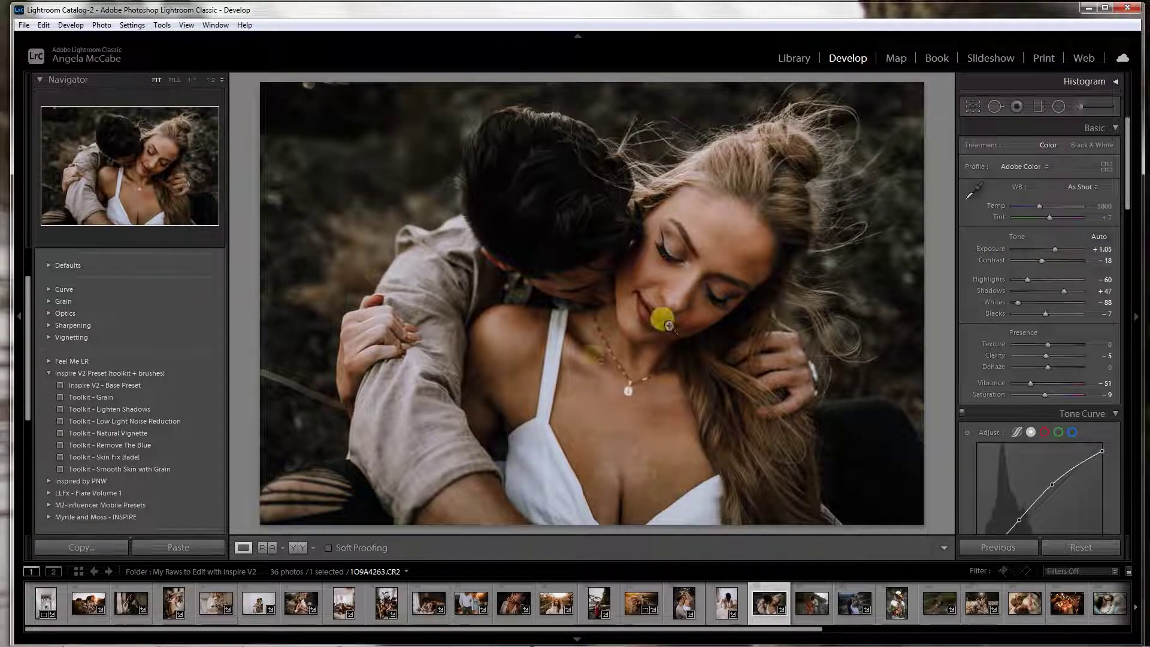
click(149, 433)
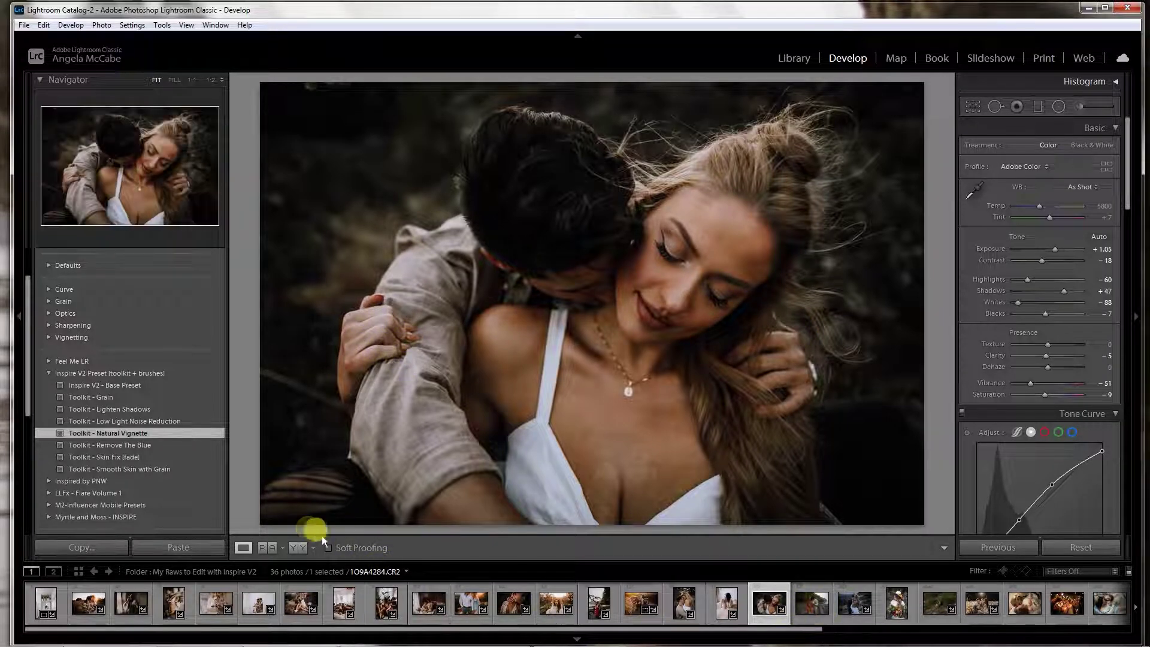
Compare the close-up couple photo's before and after versions side by side and return to the single-photo view.
click(298, 549)
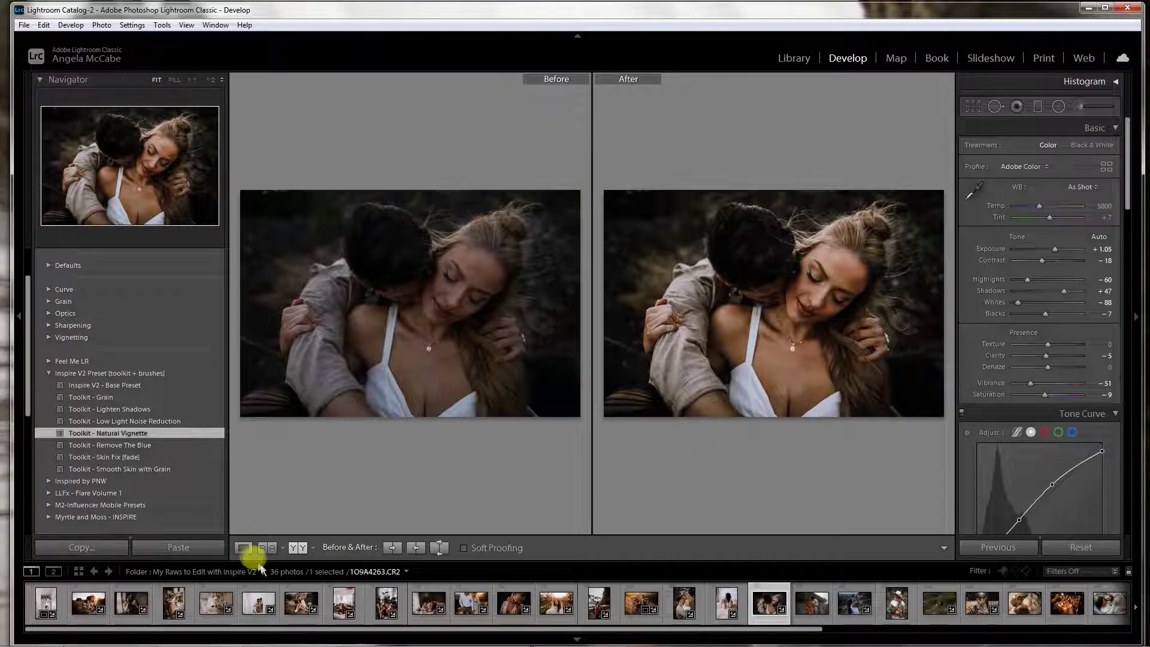
click(243, 548)
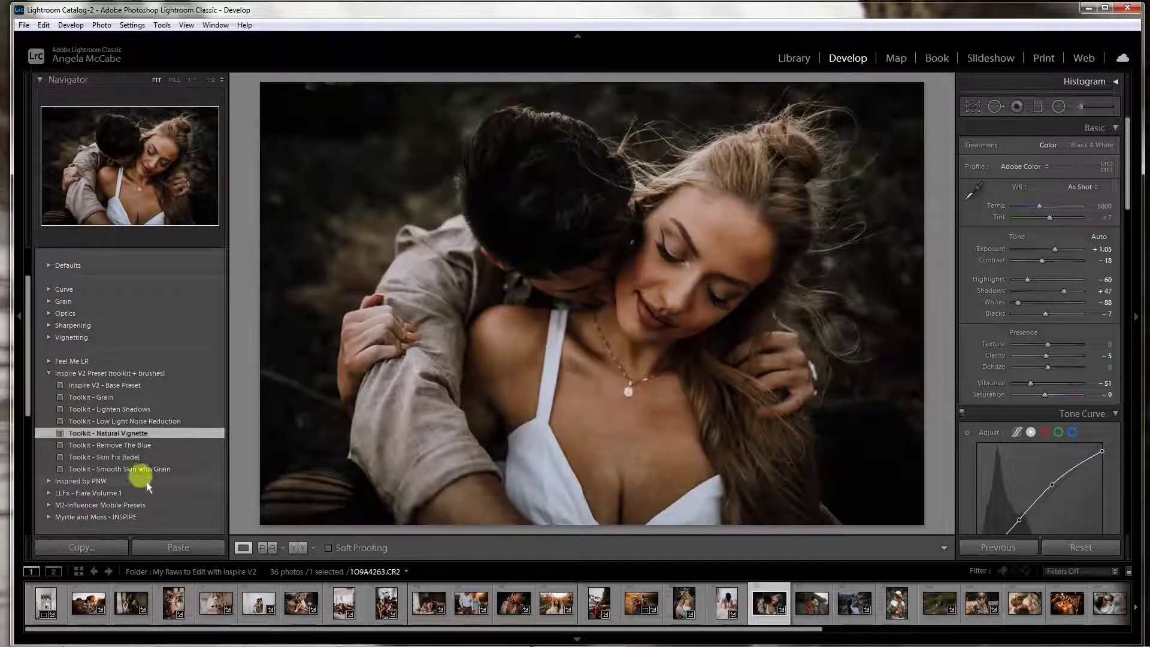
Apply the Inspire V2 - Base Preset and the Toolkit - Natural Vignette preset to photo 1O9A4284.CR2.
click(803, 597)
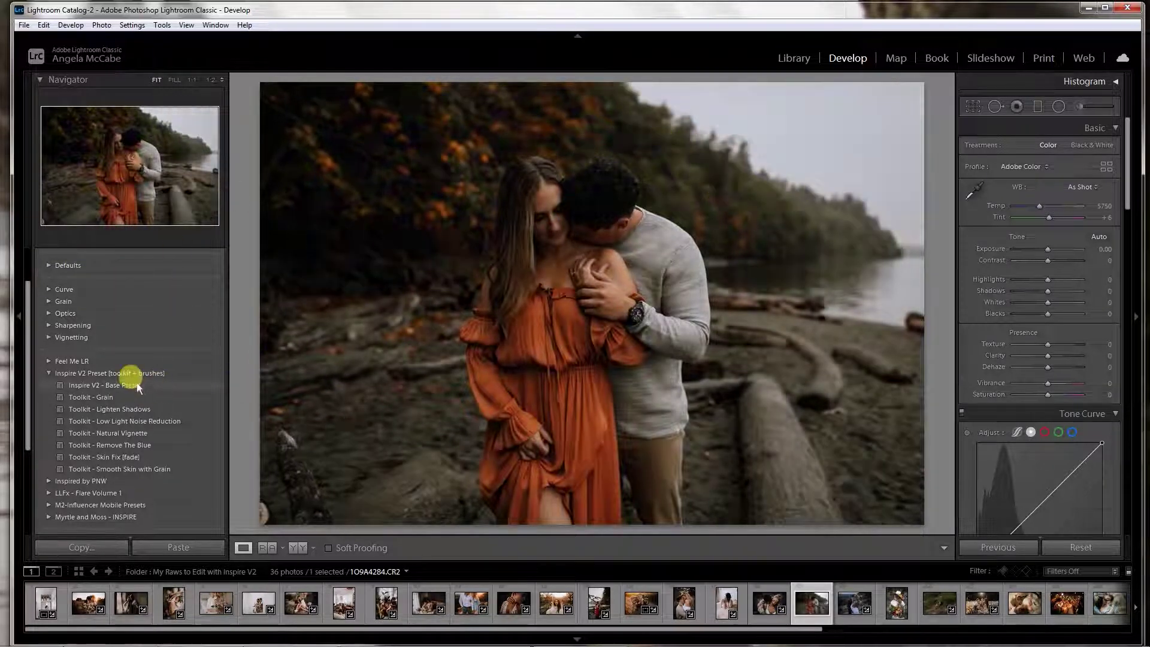
click(137, 387)
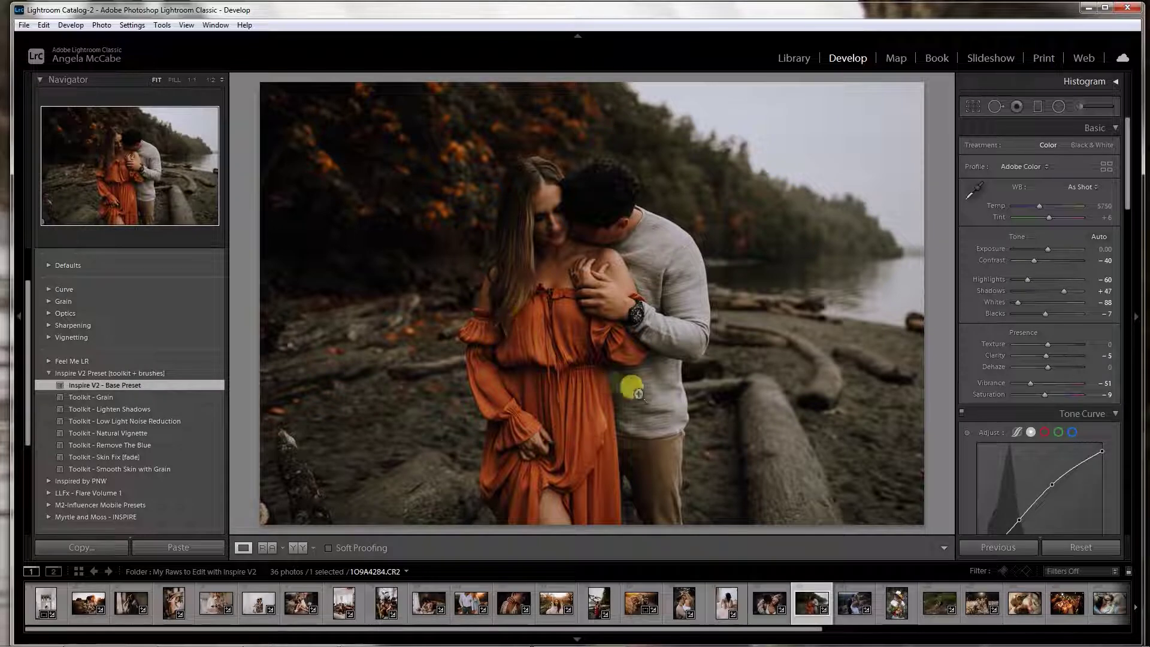
click(139, 433)
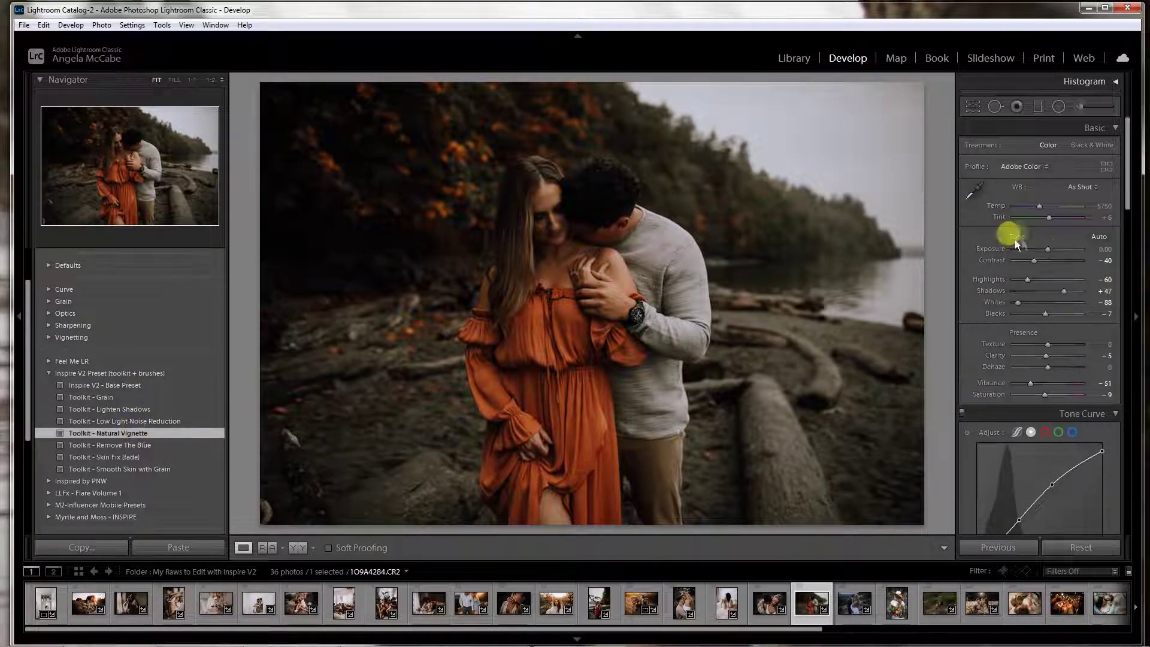
Set photo 1O9A4284.CR2's Exposure to +0.35, Tint to +26 and Contrast to -25.
drag(1046, 246, 1050, 250)
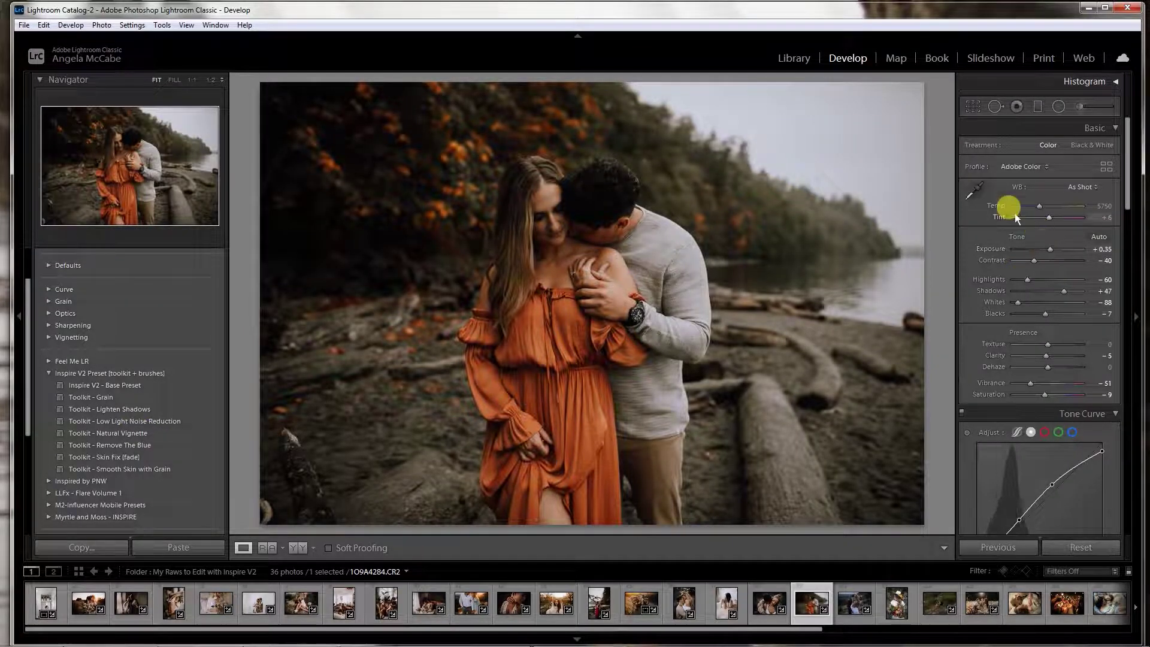
drag(1047, 217, 1055, 220)
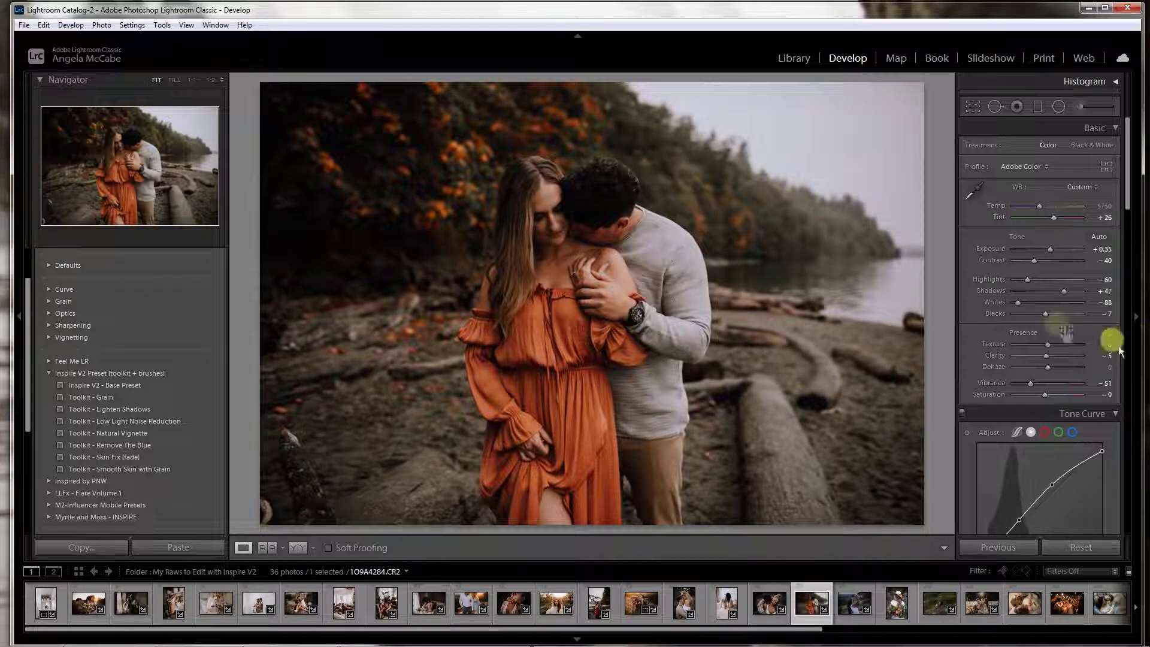
drag(1035, 265, 1041, 265)
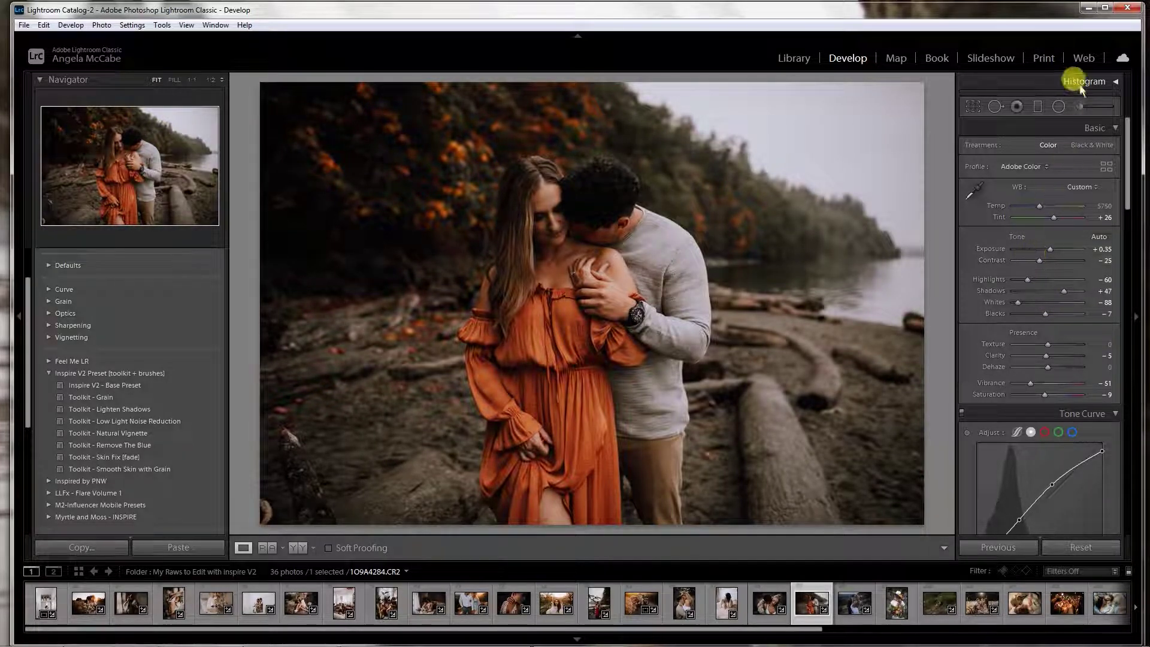
Brighten the face of the woman in the orange dress with an adjustment brush using the Myrtle & Moss - Lighten Up effect.
click(1080, 105)
click(1057, 151)
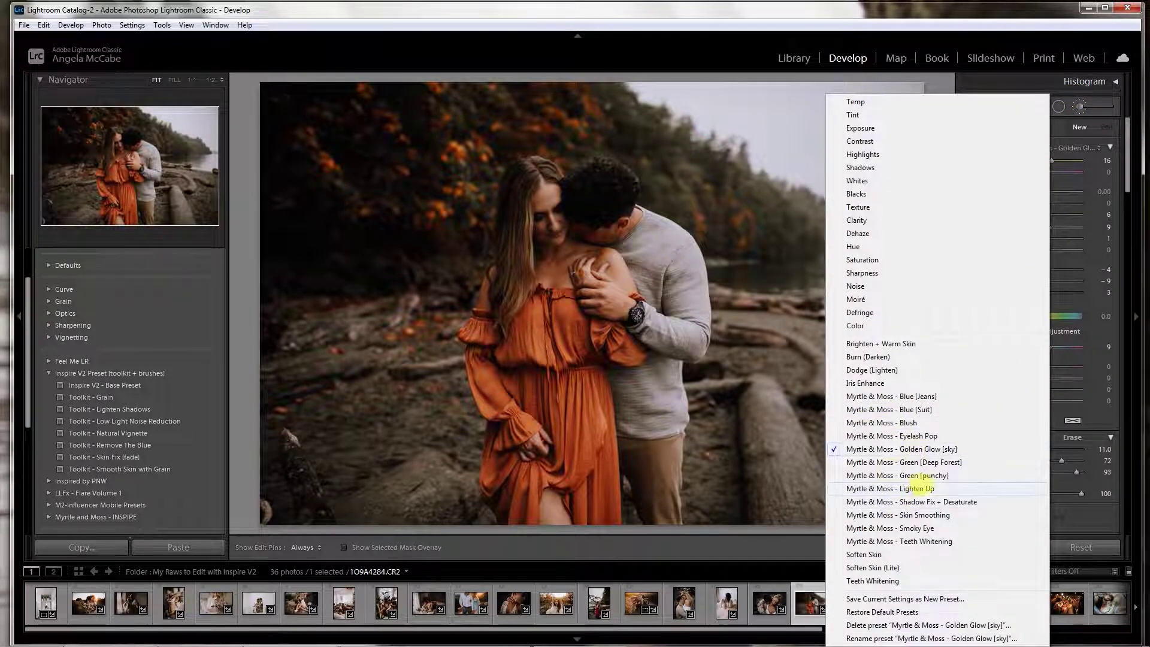
click(917, 488)
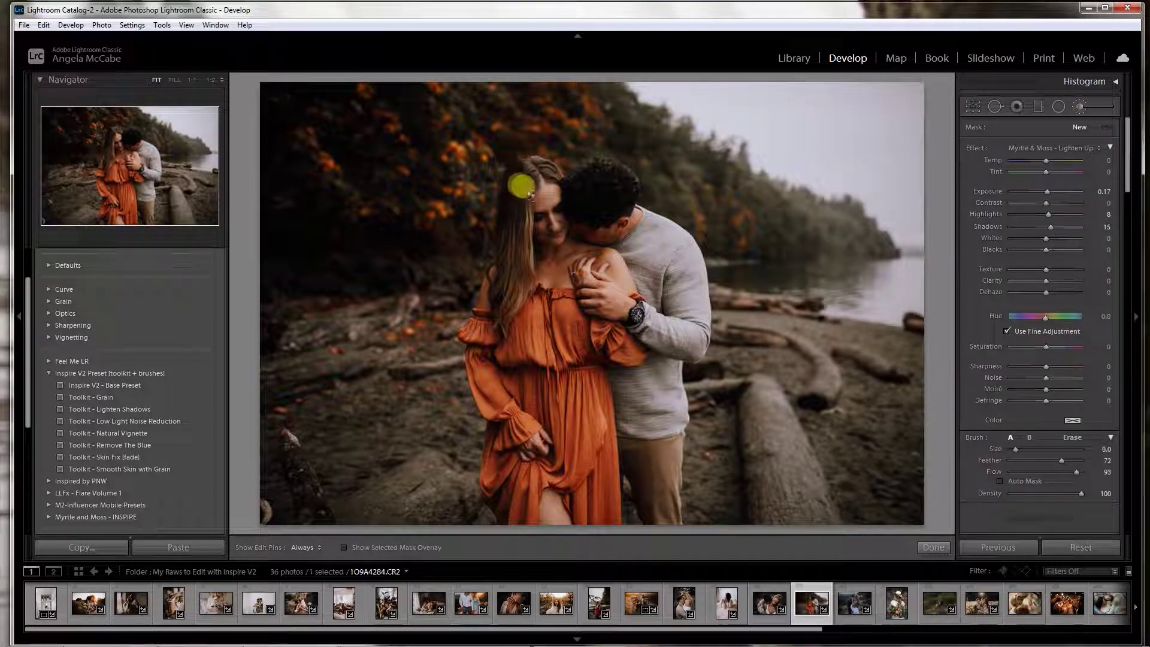
key(h)
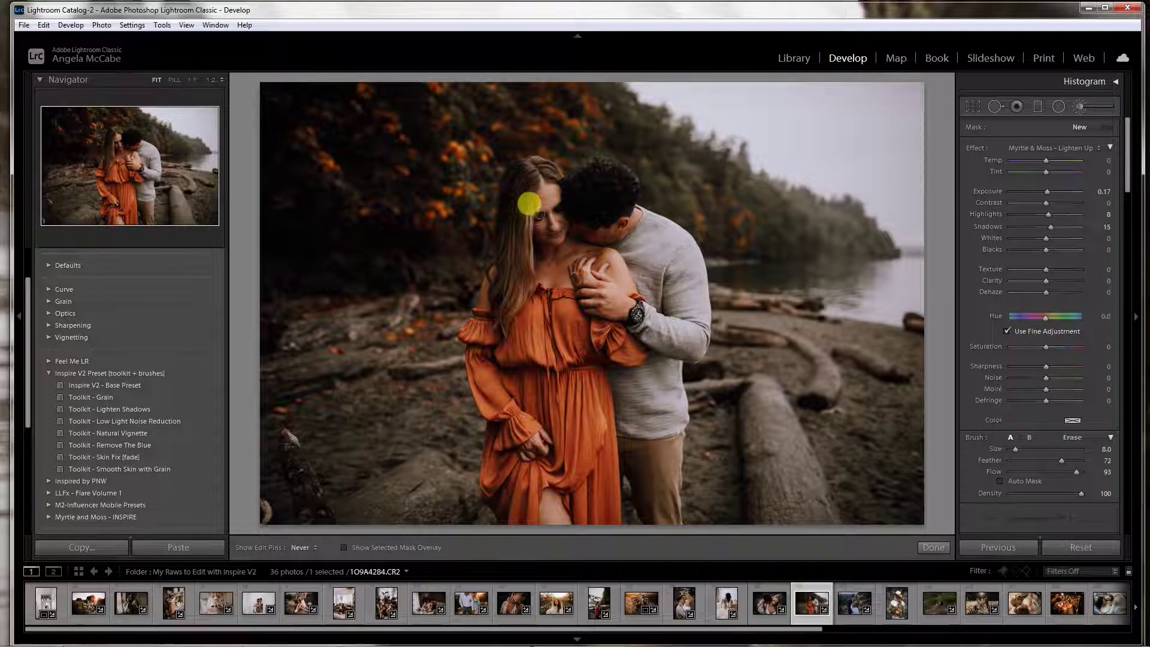
mouse_move(535, 208)
mouse_down()
mouse_move(560, 218)
mouse_move(595, 203)
mouse_move(534, 233)
mouse_move(526, 253)
mouse_move(538, 267)
mouse_move(494, 297)
mouse_move(480, 263)
mouse_move(493, 274)
mouse_move(480, 290)
mouse_move(516, 239)
mouse_move(526, 250)
mouse_move(611, 243)
mouse_move(600, 245)
mouse_move(596, 307)
mouse_move(528, 272)
mouse_move(533, 210)
mouse_move(541, 223)
mouse_move(524, 201)
mouse_up()
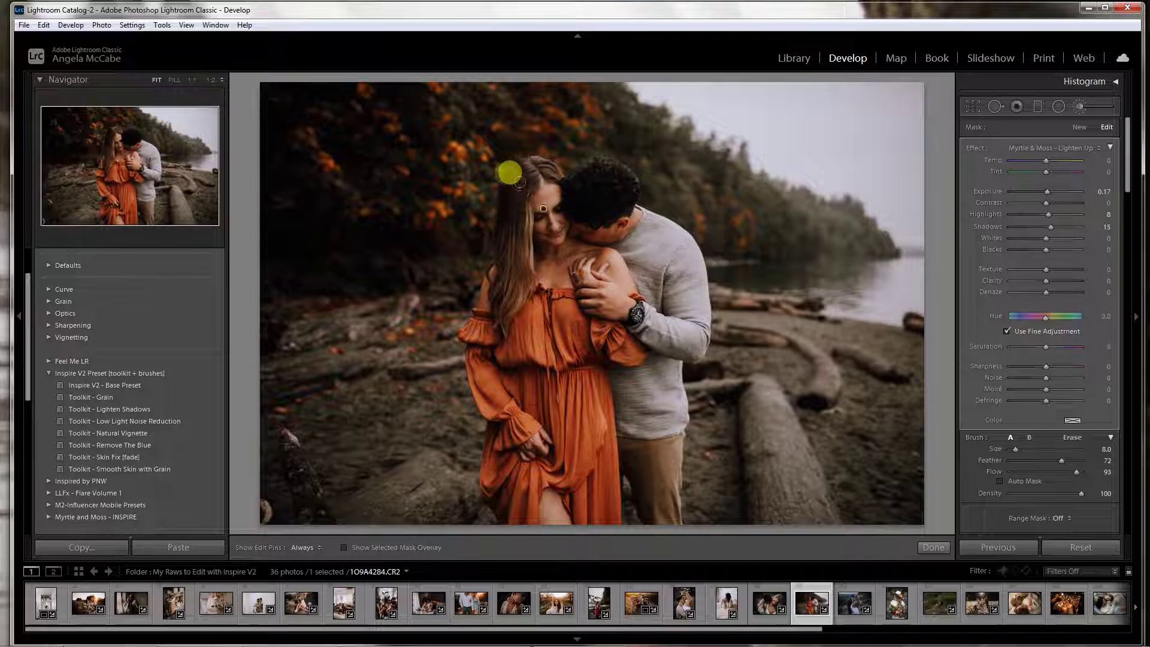
click(934, 547)
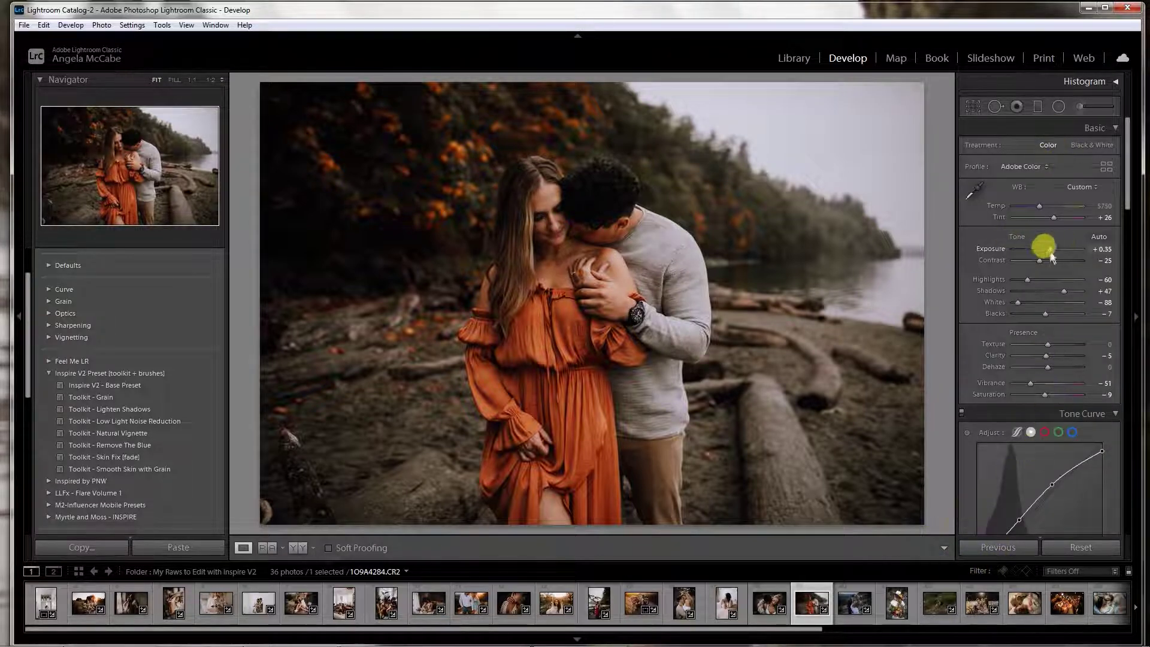
Set the orange-dress photo's Contrast to -19 and compare its before and after versions side by side, returning to the single-photo view.
click(1042, 262)
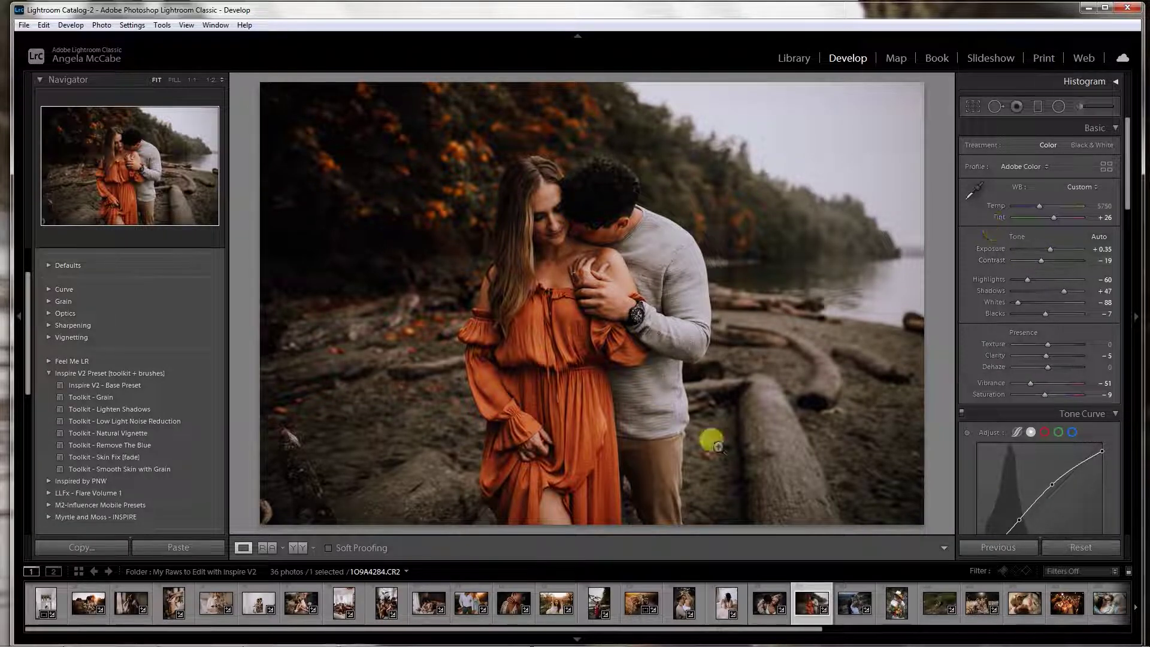
click(296, 548)
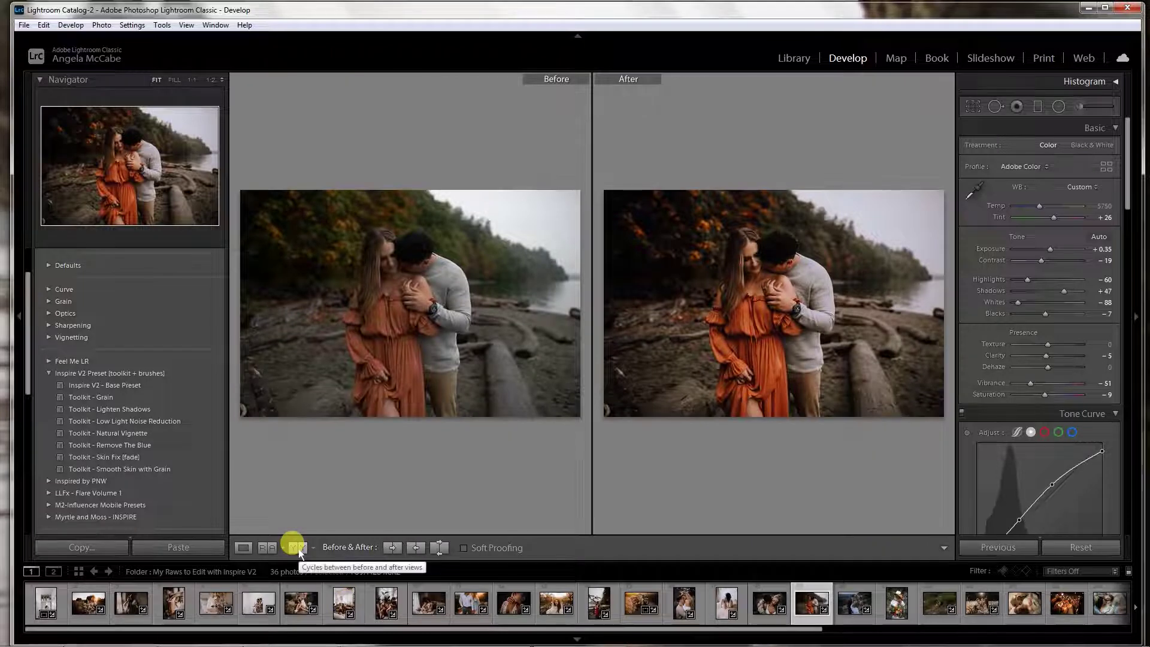
click(243, 547)
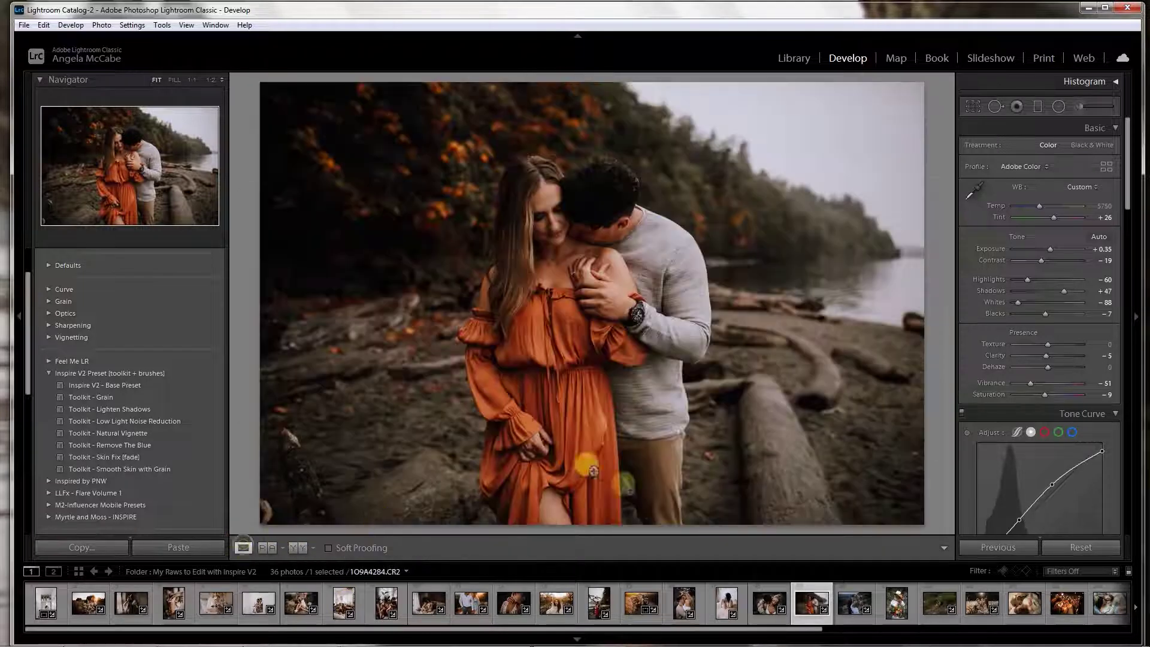
Apply the Inspire V2 - Base Preset to photo 1O9A4496.CR2 and set its Exposure to +0.53 and Temp to 8205.
click(854, 606)
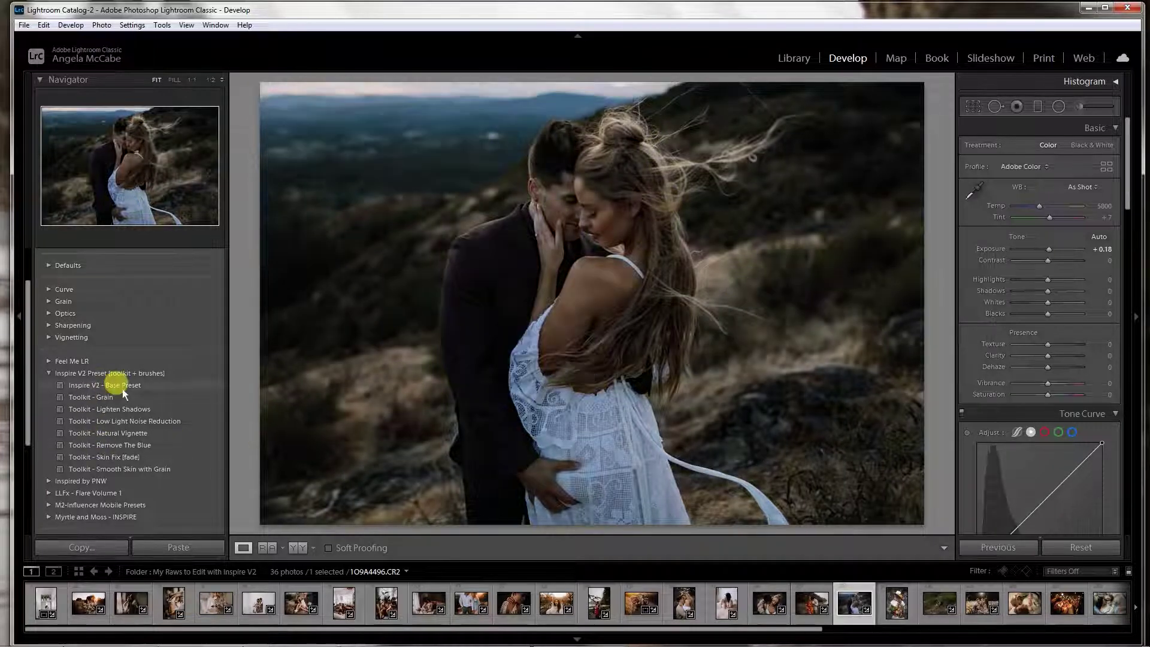
click(123, 388)
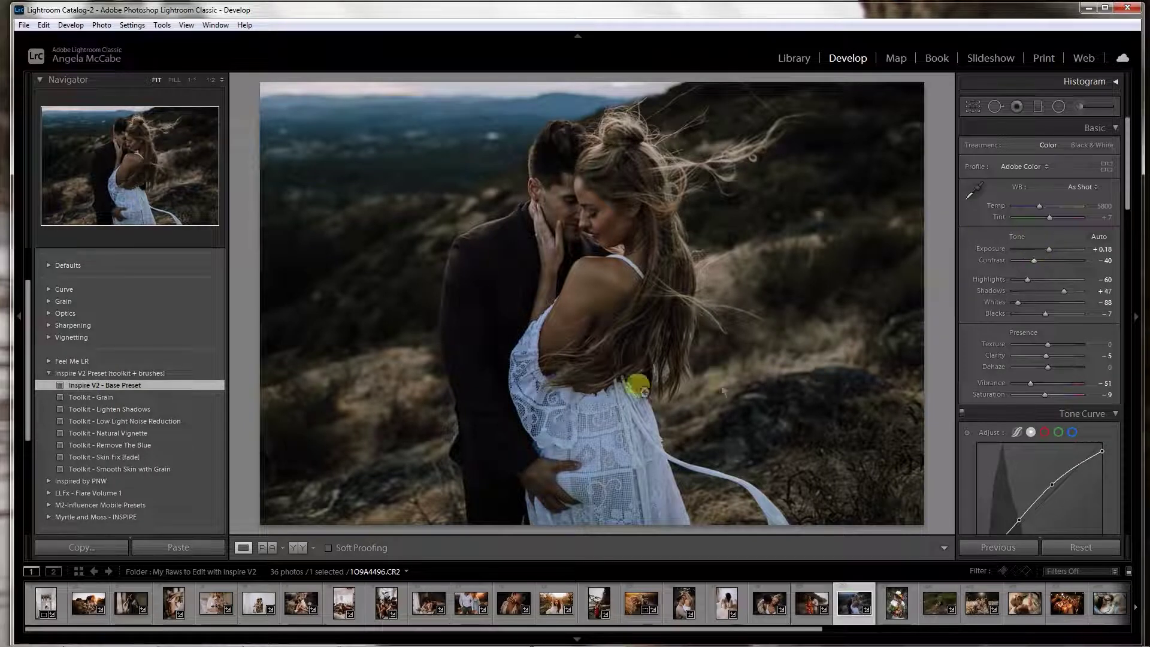
drag(1048, 249, 1051, 248)
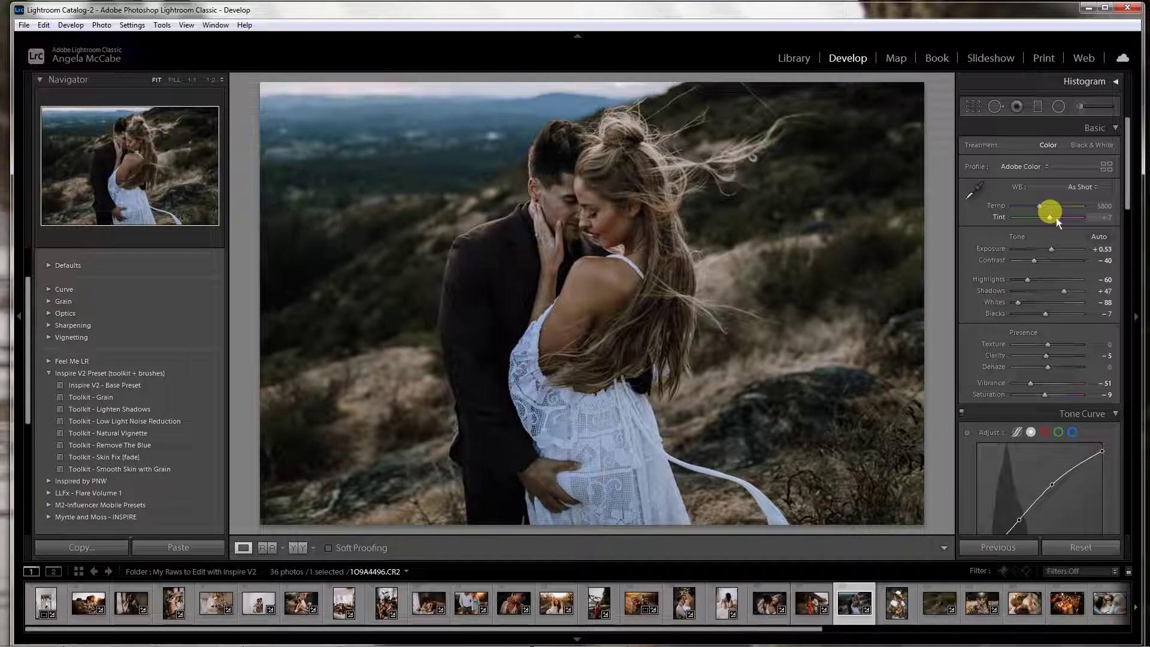
drag(1043, 208, 1059, 198)
Refine the windswept couple photo to Exposure +0.44, Contrast -12 and Tint +18, and apply the Toolkit - Natural Vignette preset.
drag(1052, 249, 1051, 250)
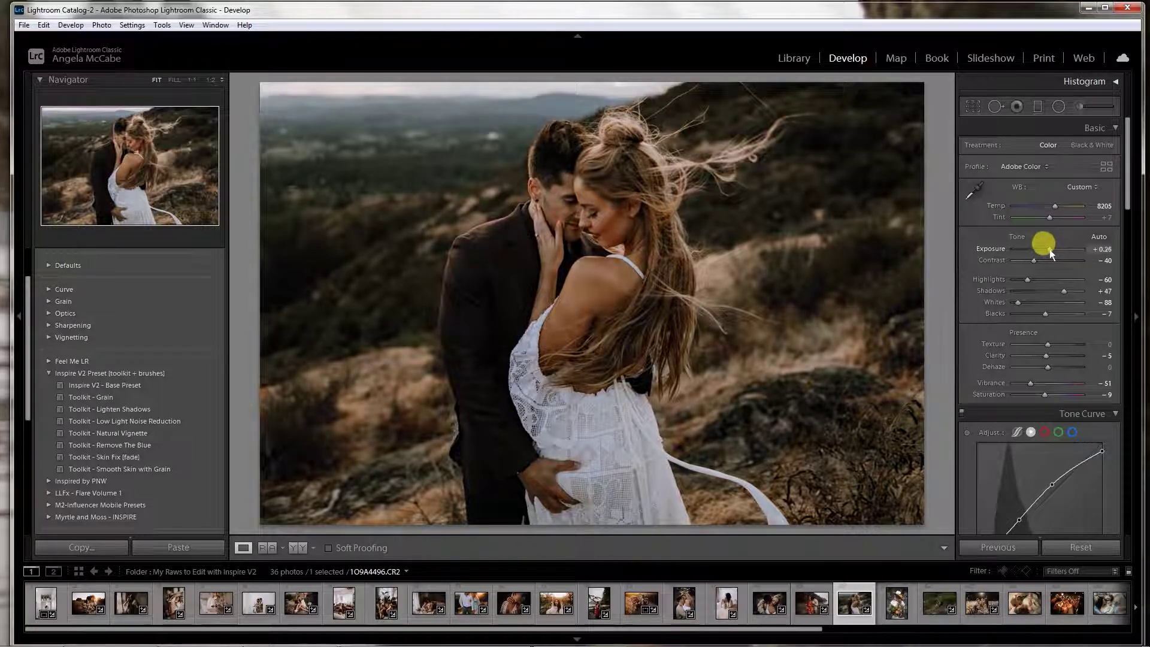
drag(1037, 259, 1041, 259)
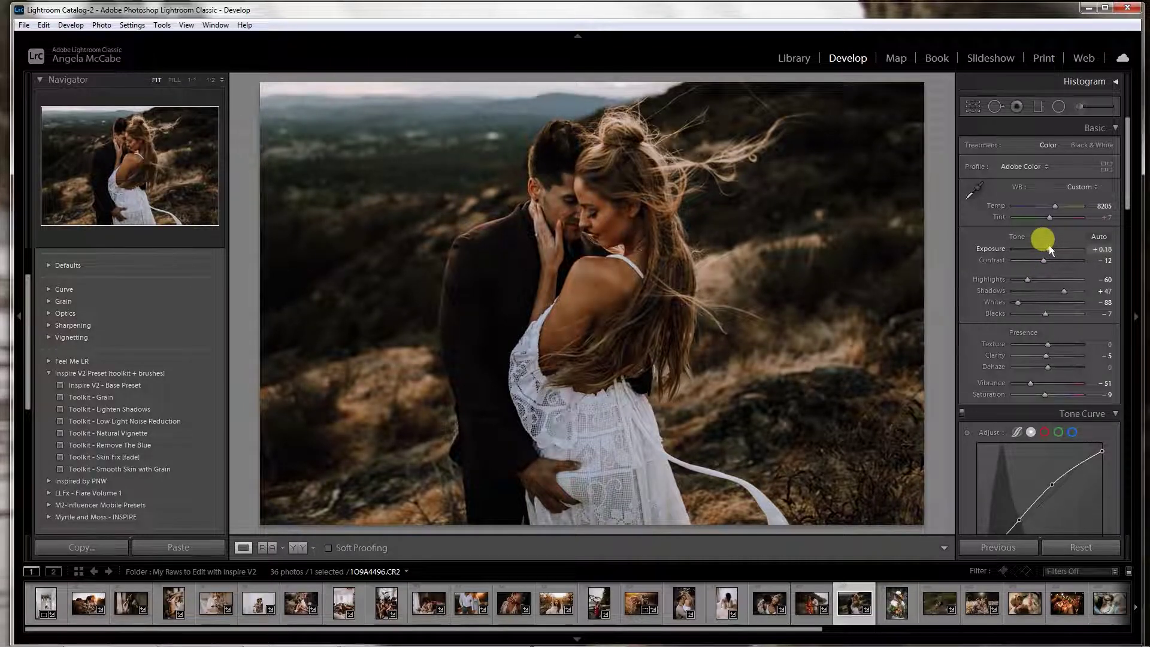
drag(1050, 246, 1052, 247)
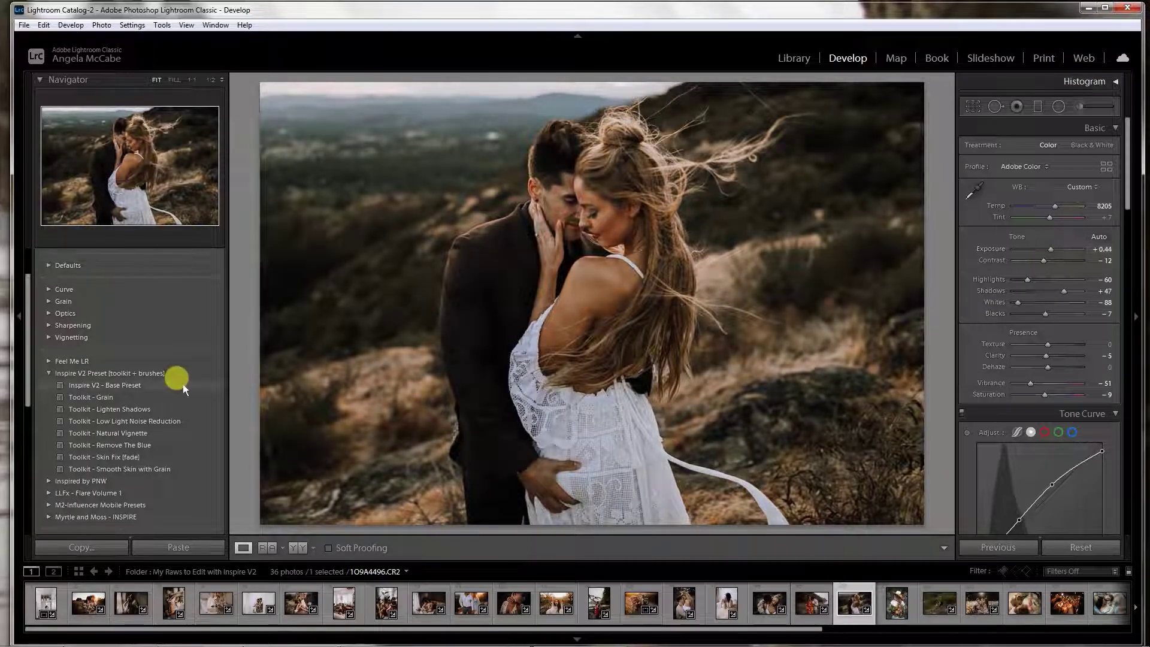
click(133, 435)
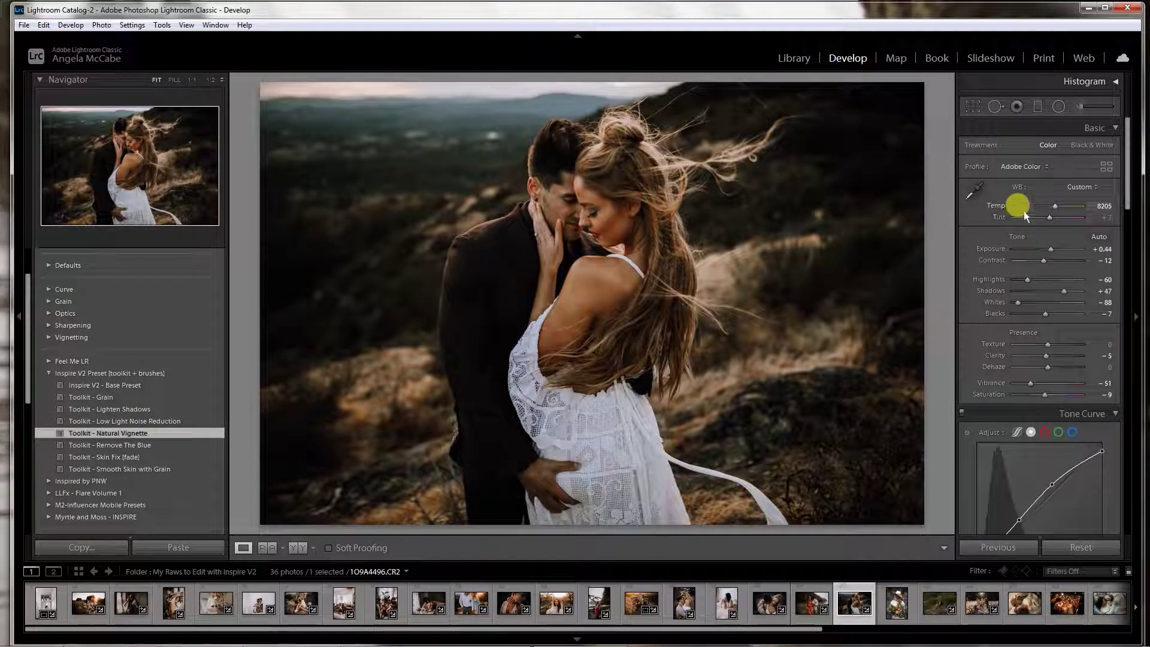
drag(1051, 219, 1052, 219)
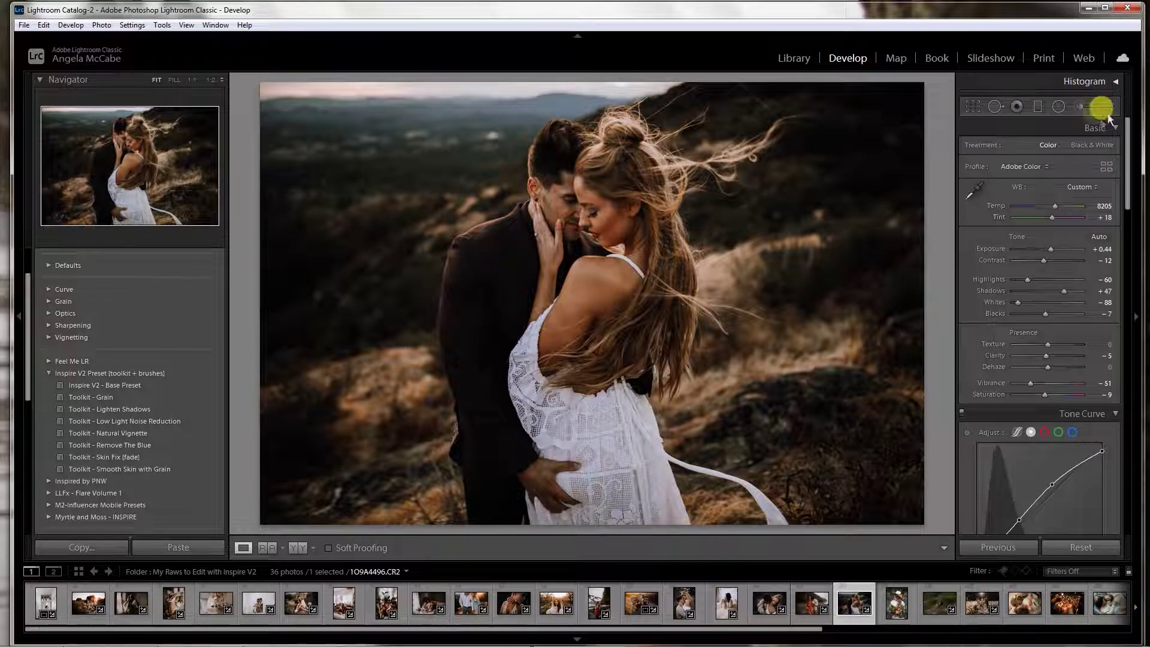
Brush the Myrtle & Moss - Lighten Up effect over the windswept couple's faces, undoing the first stroke and repainting it.
click(1080, 107)
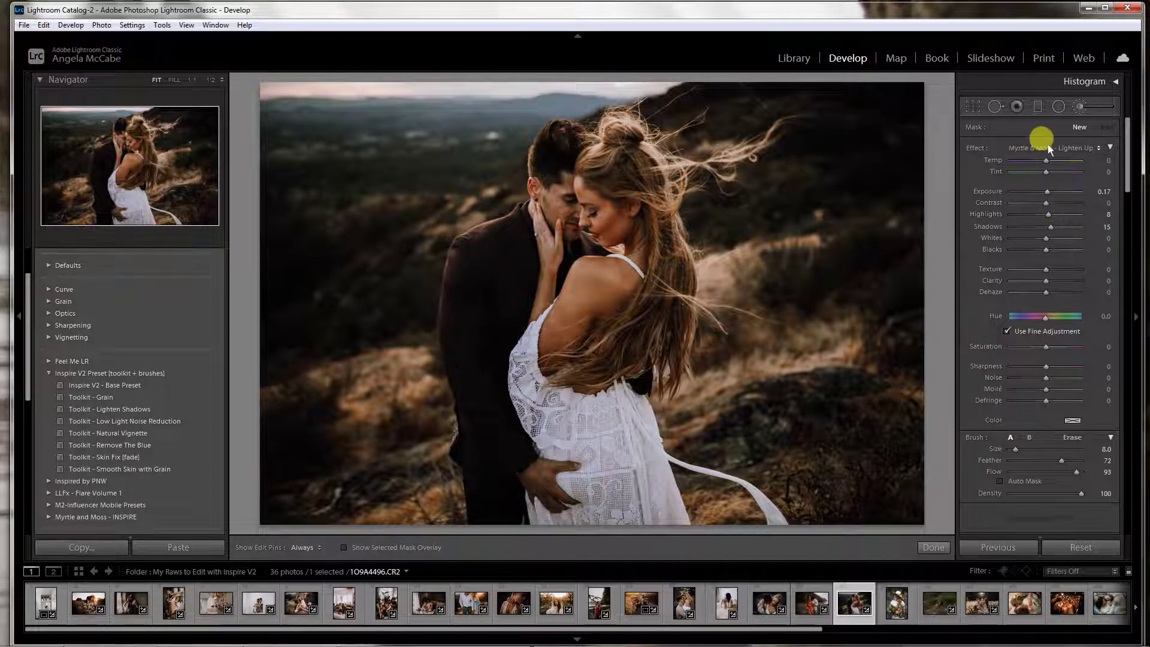
key(h)
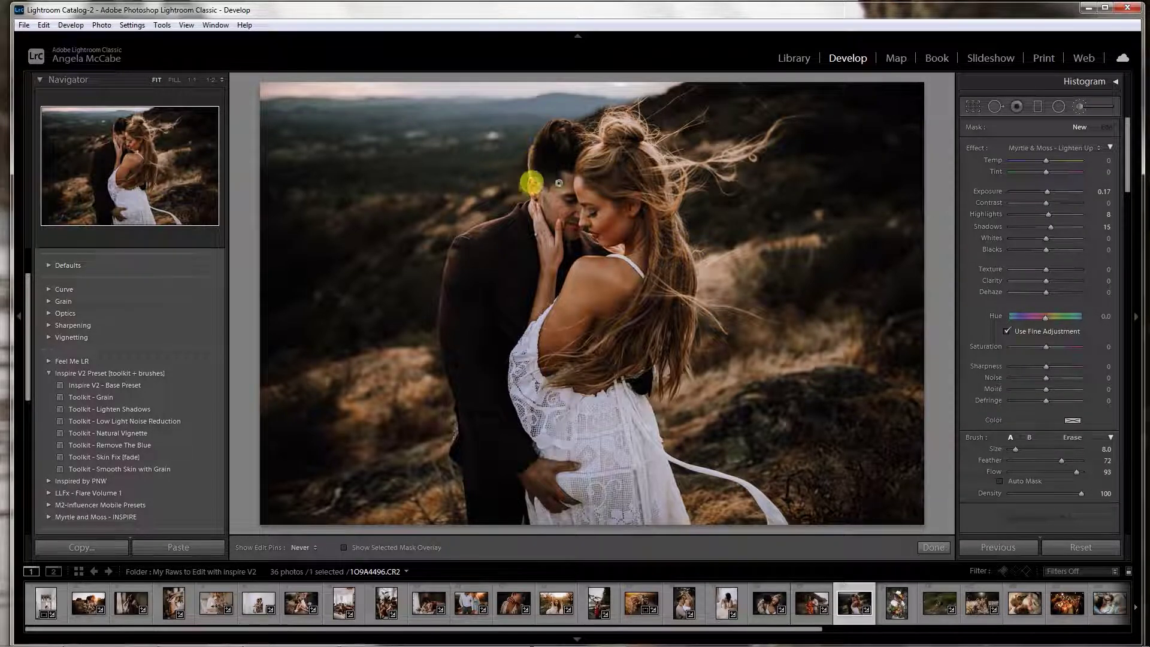
key(h)
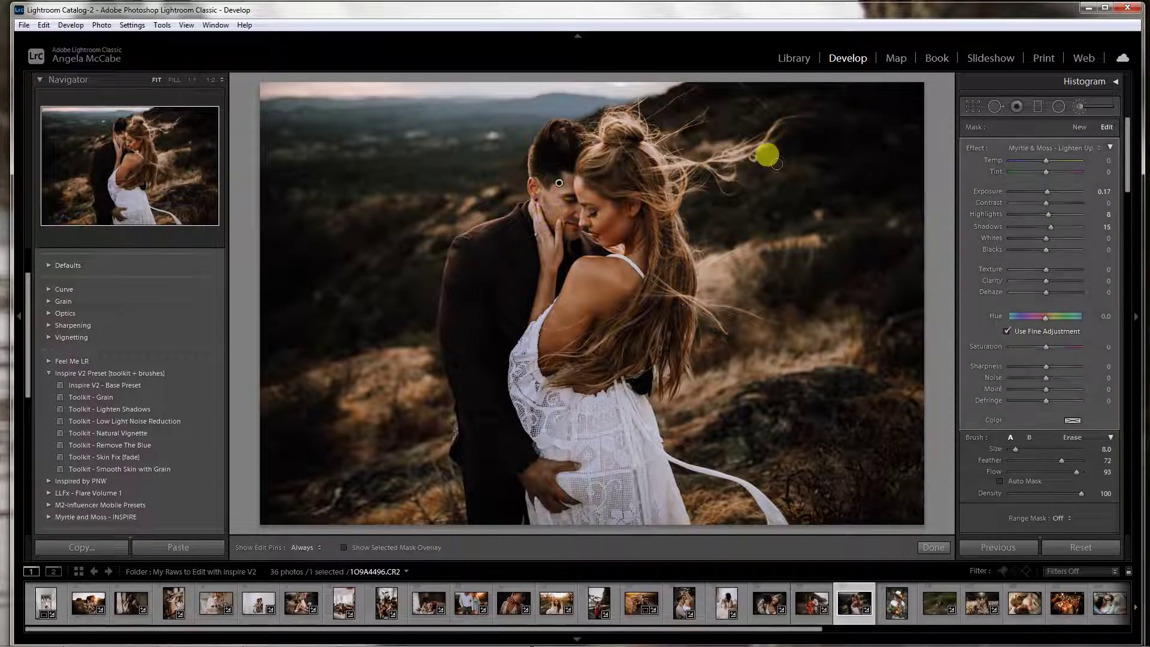
key(ctrl+z)
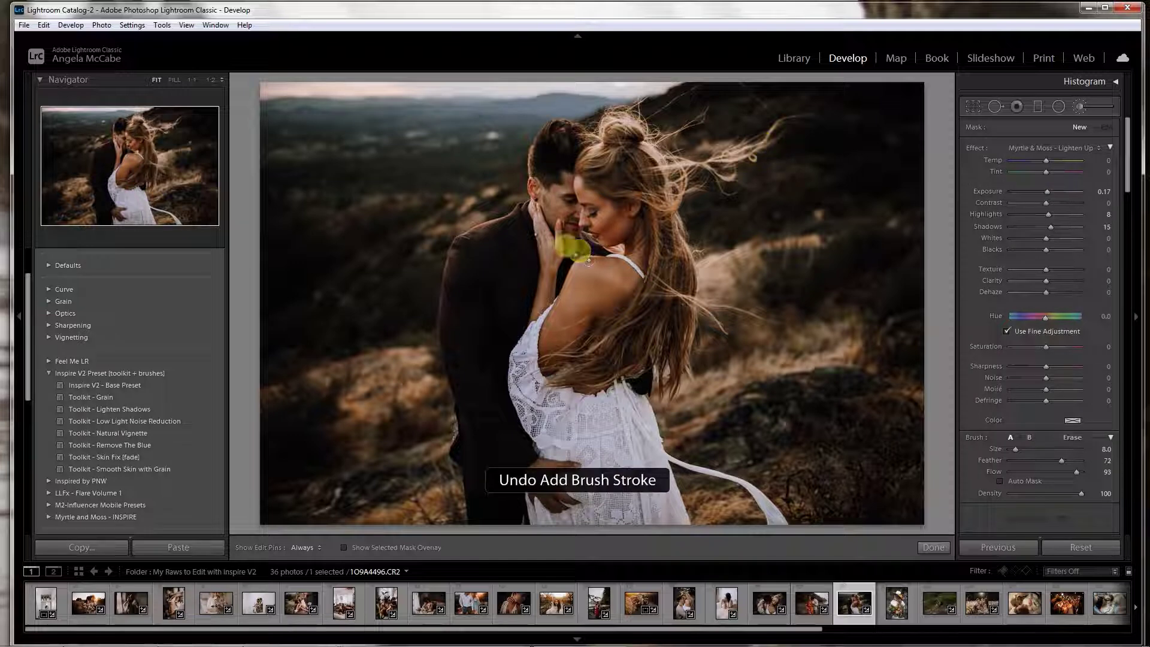
key(h)
key(h)
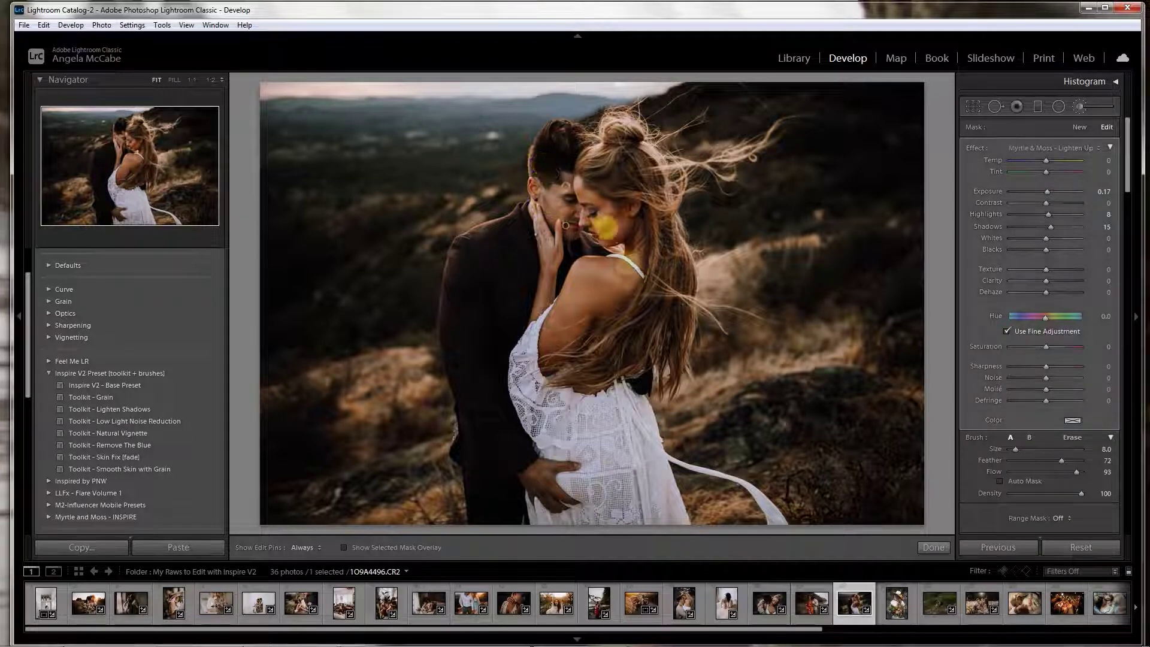
key(h)
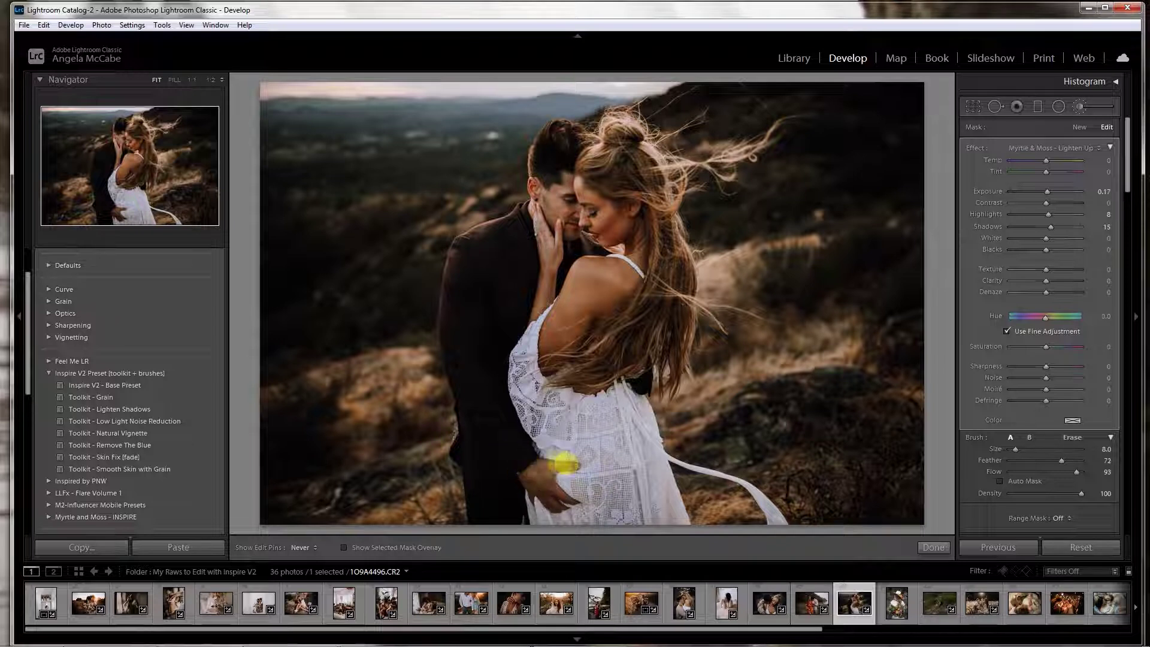
key(h)
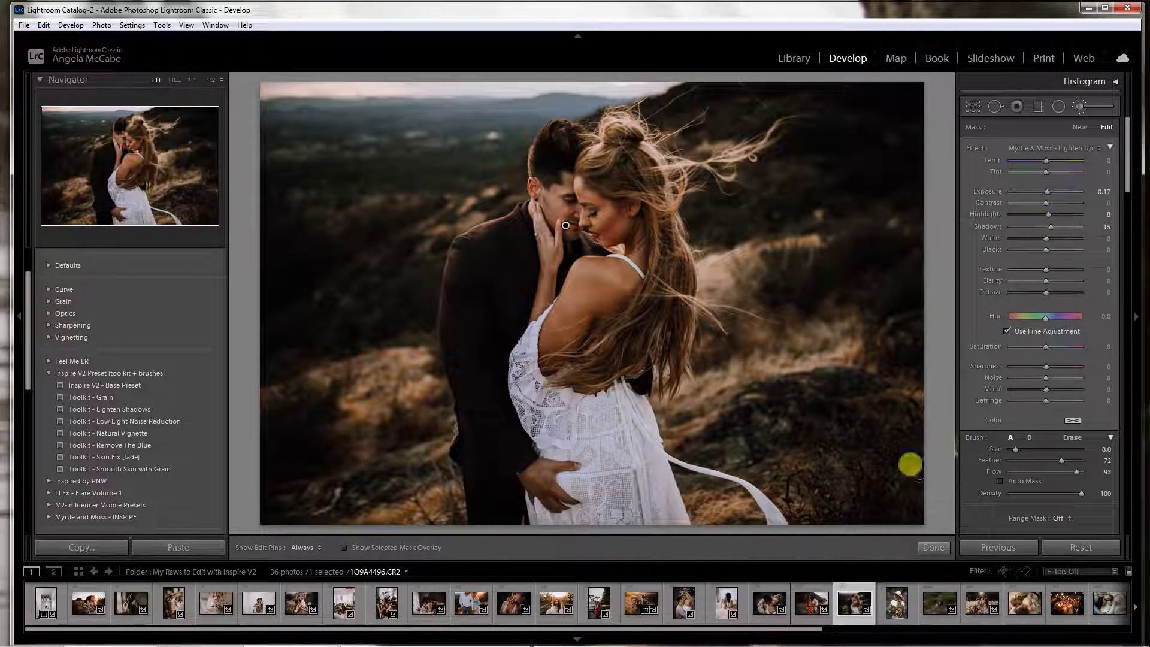
click(933, 547)
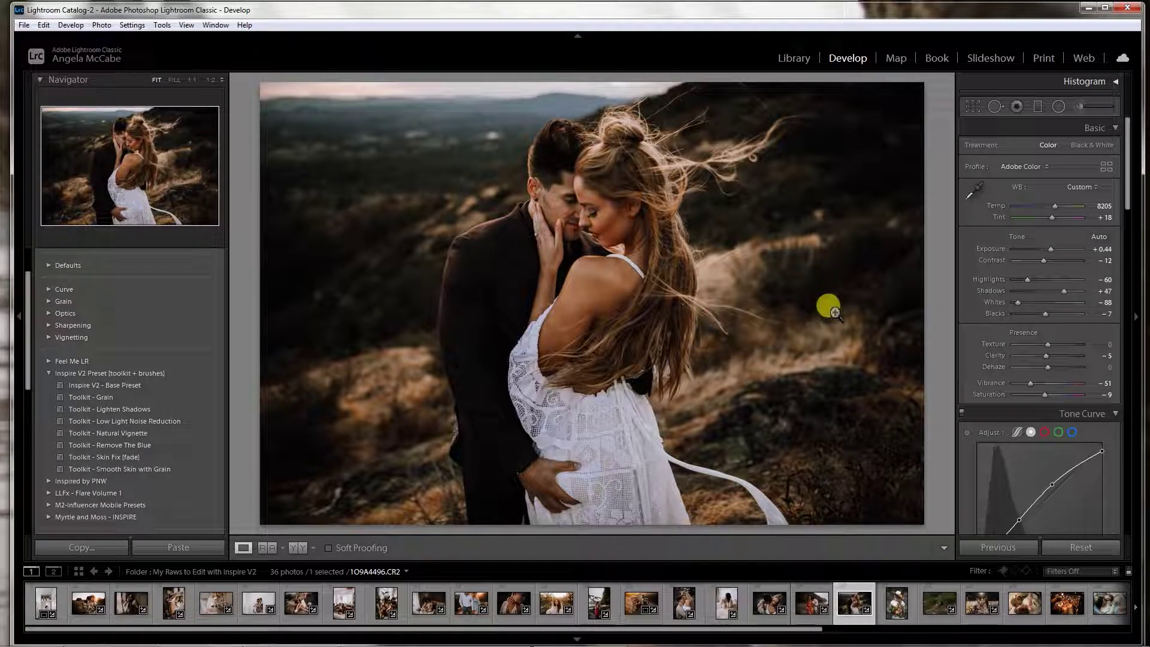
Compare the windswept couple photo's before and after versions side by side and return to the single-photo view.
click(298, 547)
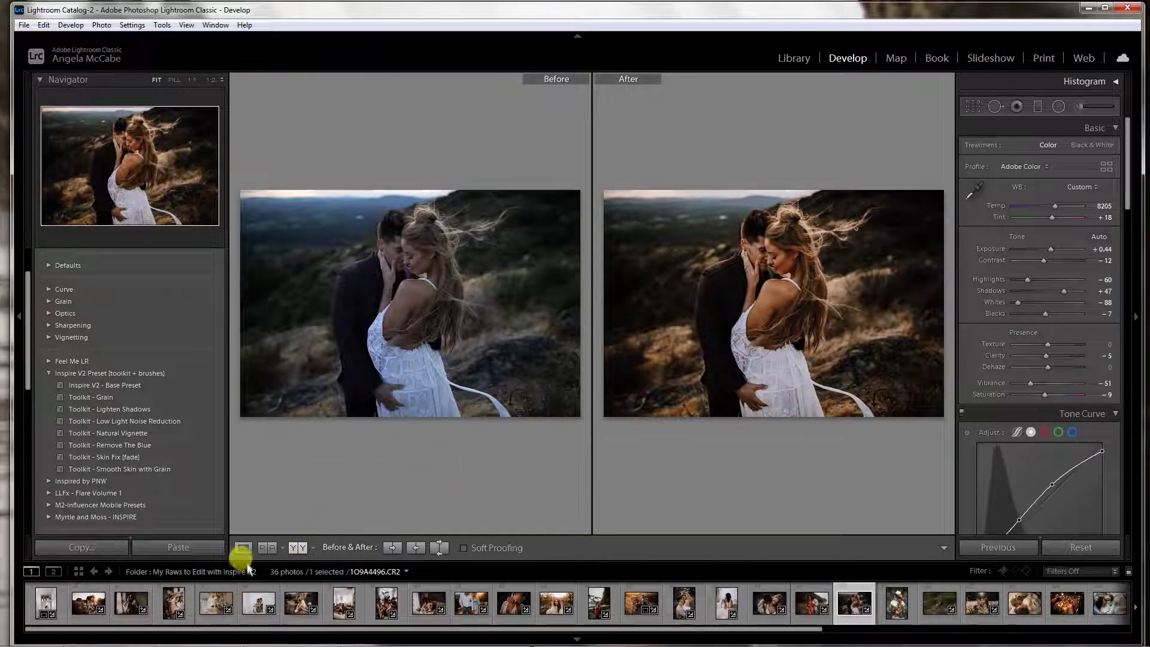
click(243, 547)
Open photo 1O9A5272.CR2 of the woman with the bouquet and apply the Inspire V2 - Base Preset.
click(898, 602)
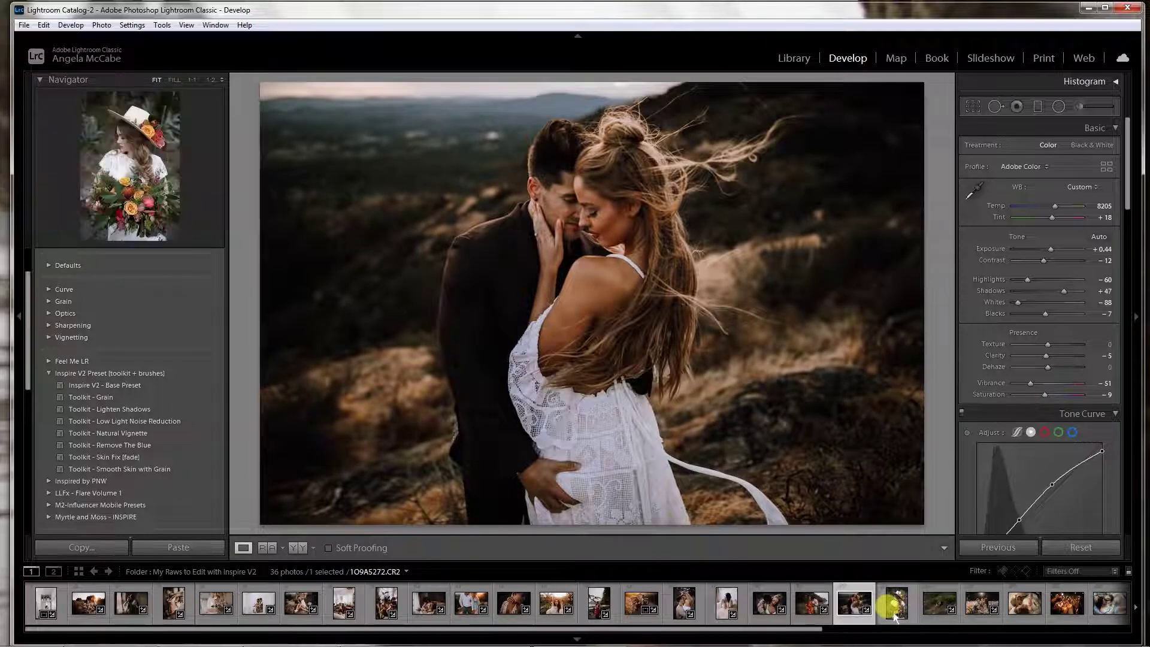
drag(797, 626, 966, 629)
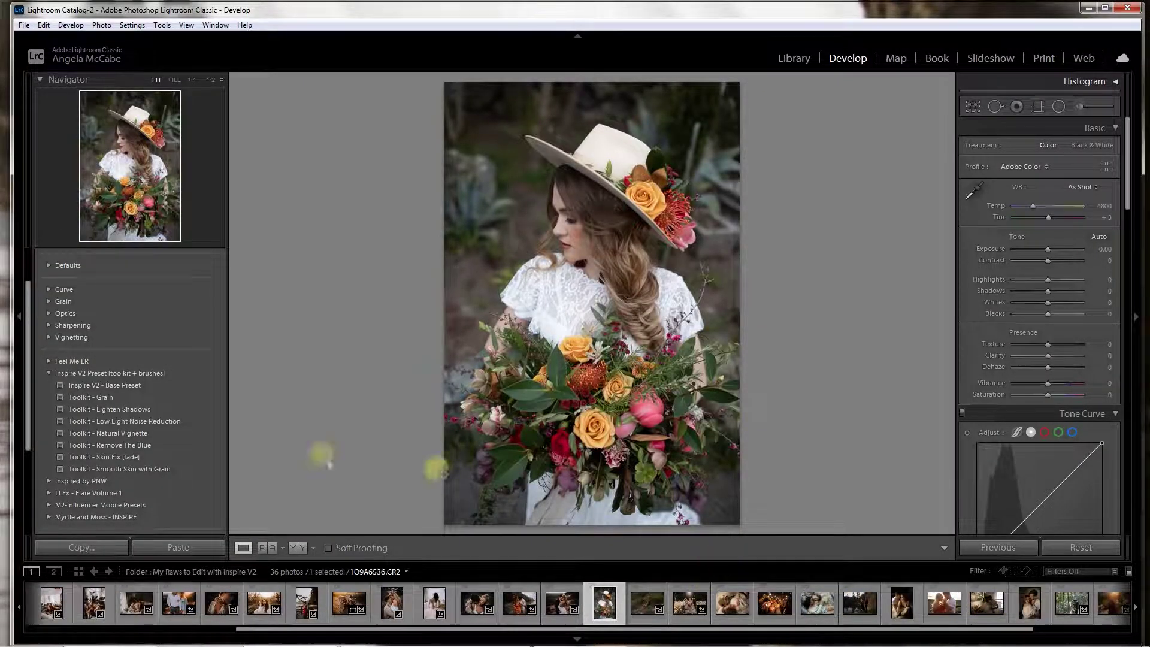
click(142, 384)
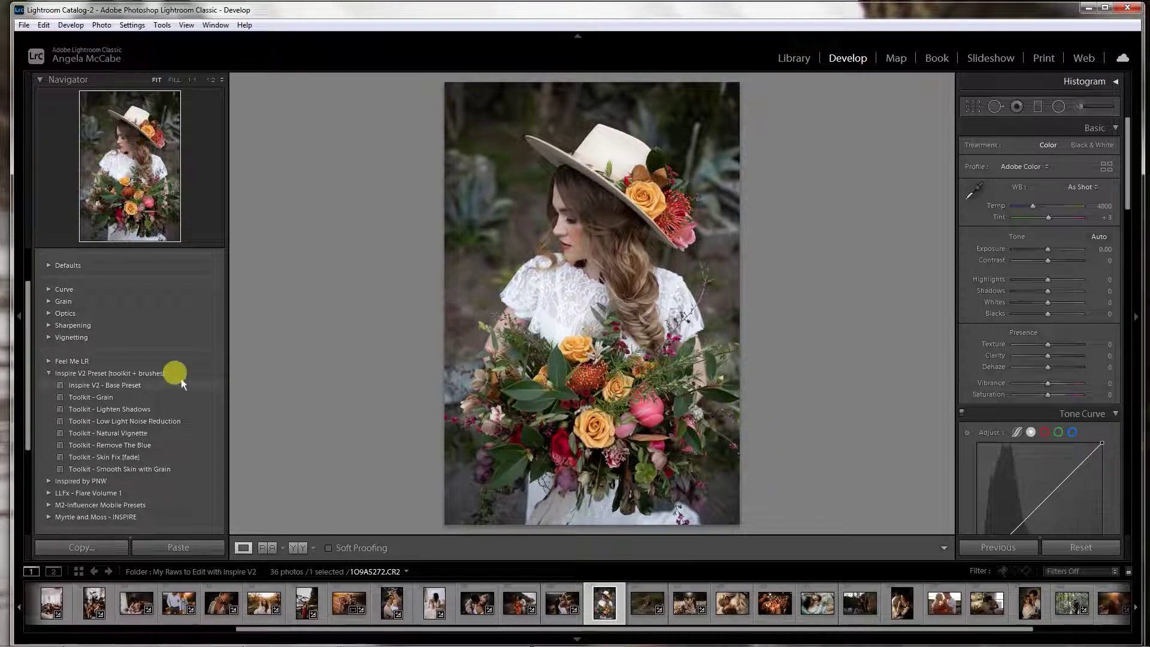
click(154, 386)
click(154, 386)
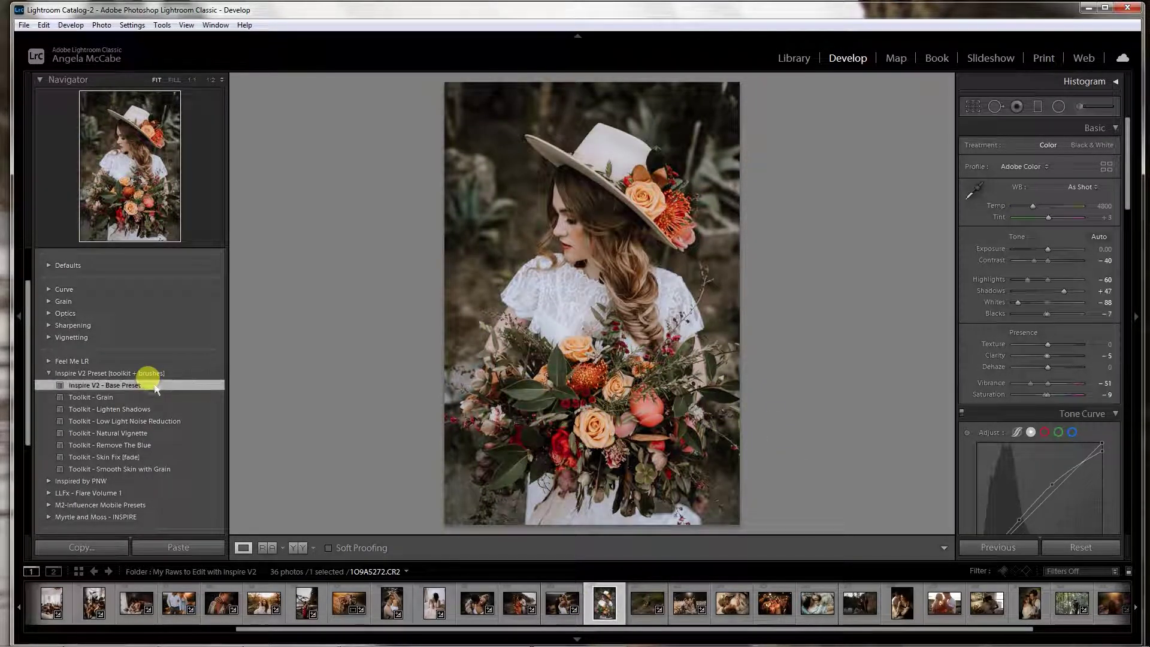
Set the bouquet portrait's Contrast to -26 and Exposure to -0.18, and apply the Toolkit - Natural Vignette preset.
drag(1034, 261, 1039, 262)
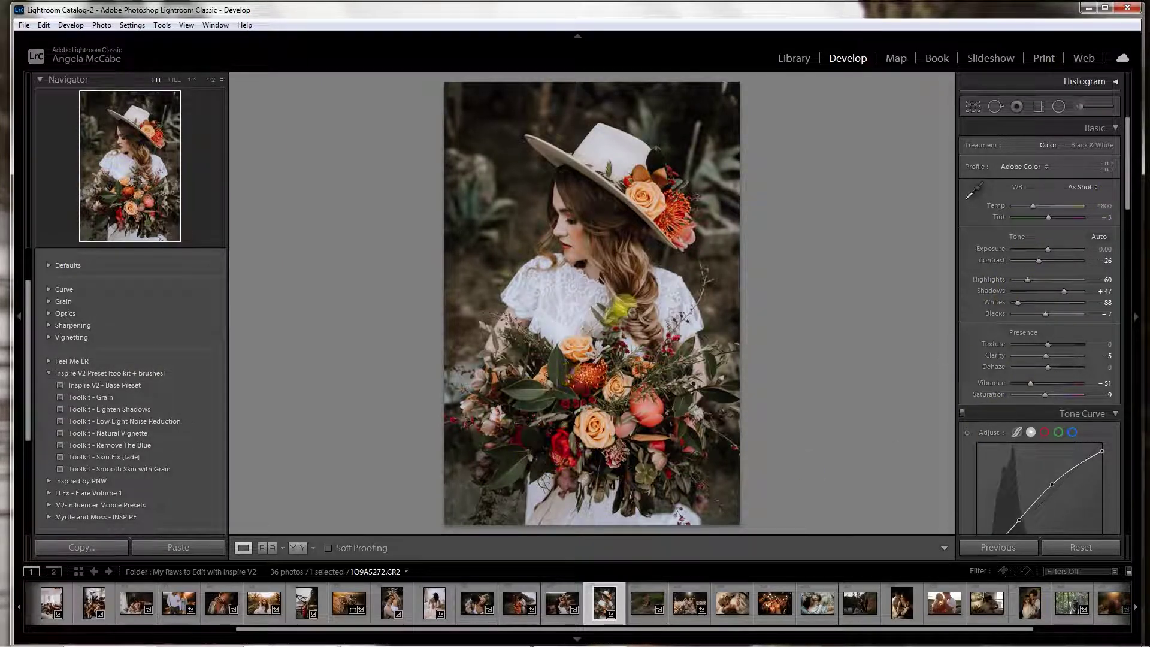
drag(1048, 250, 1049, 250)
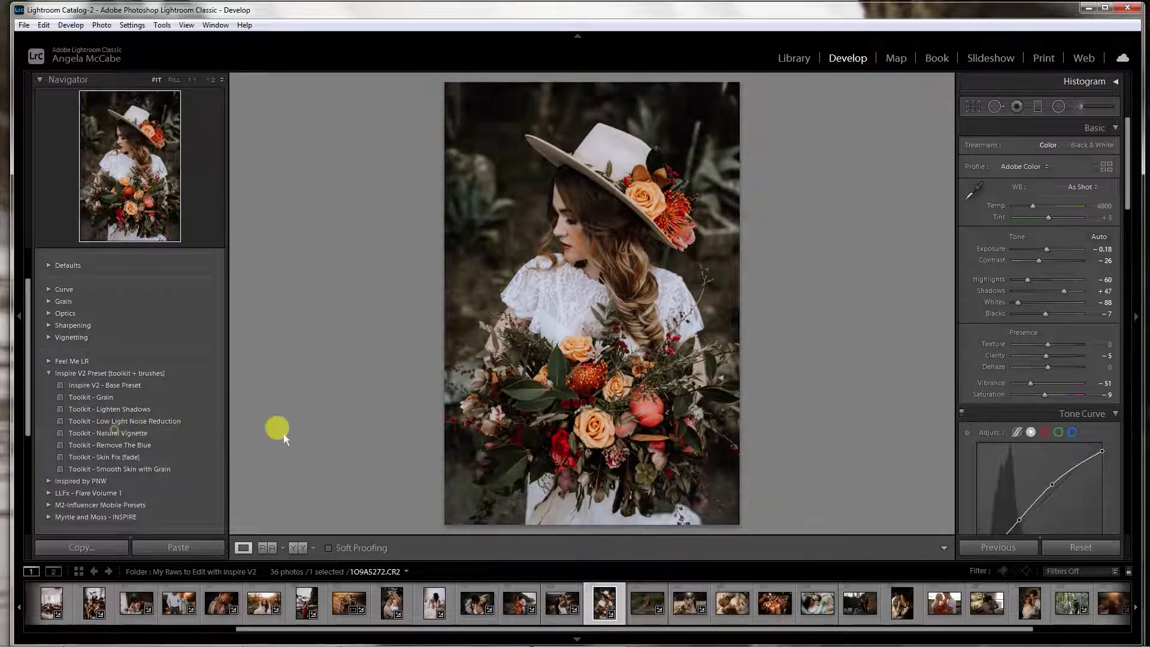
click(136, 437)
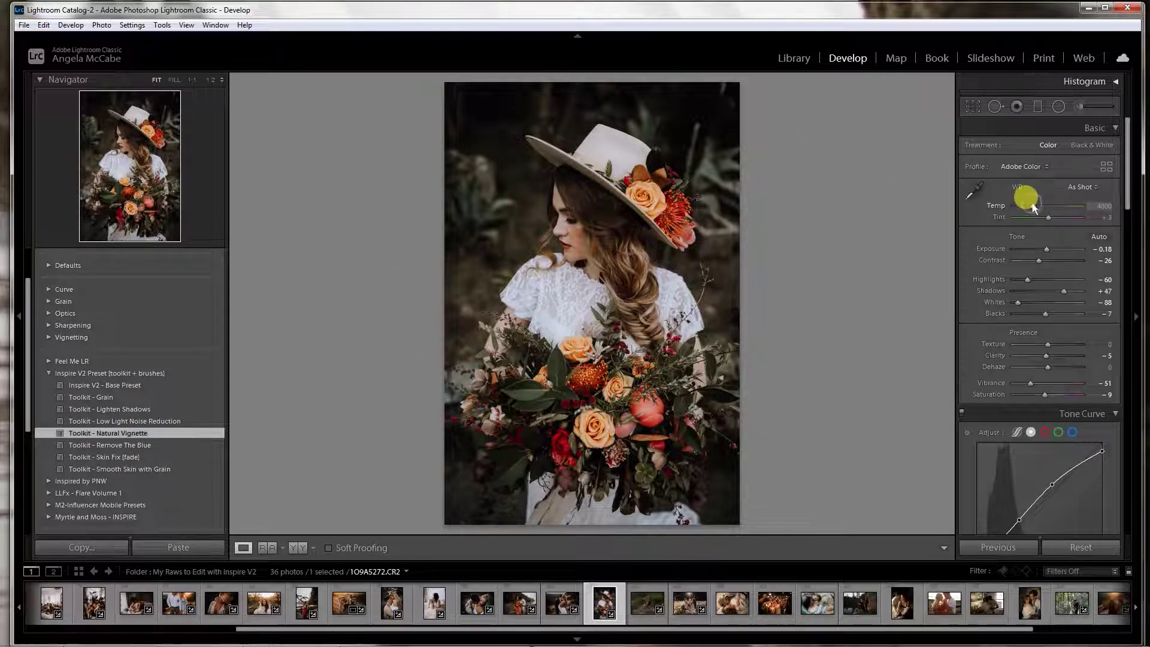
Set the bouquet portrait's Temp to 5158 and Tint to +24, and compare its before and after versions side by side.
drag(1033, 207, 1036, 208)
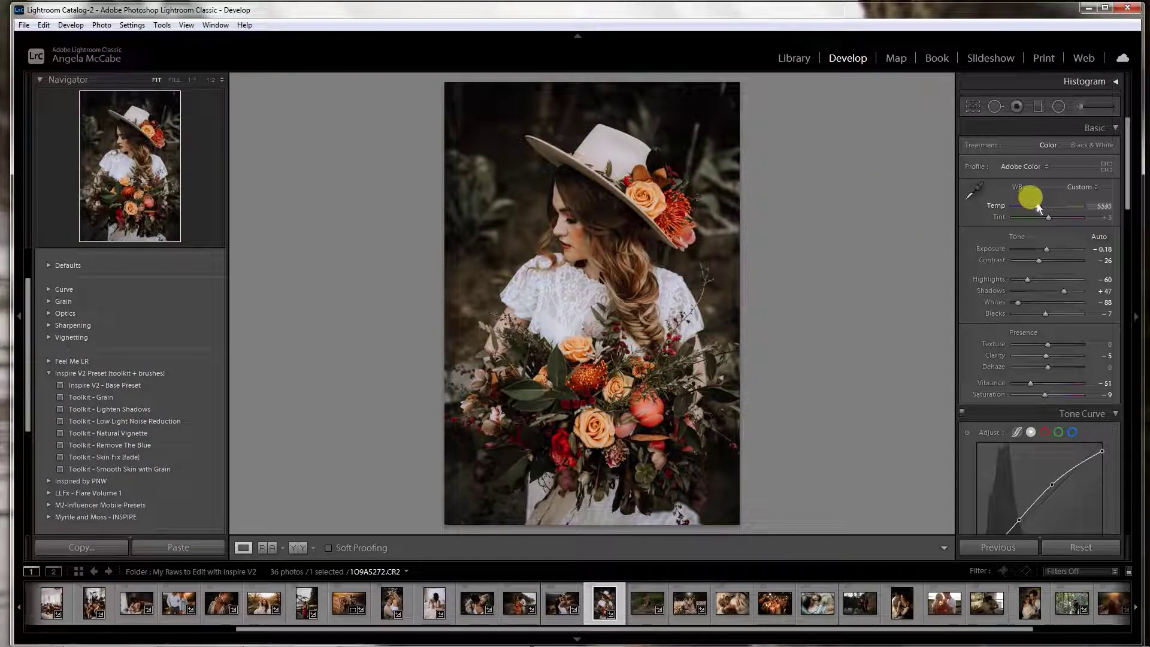
drag(1039, 206, 1035, 206)
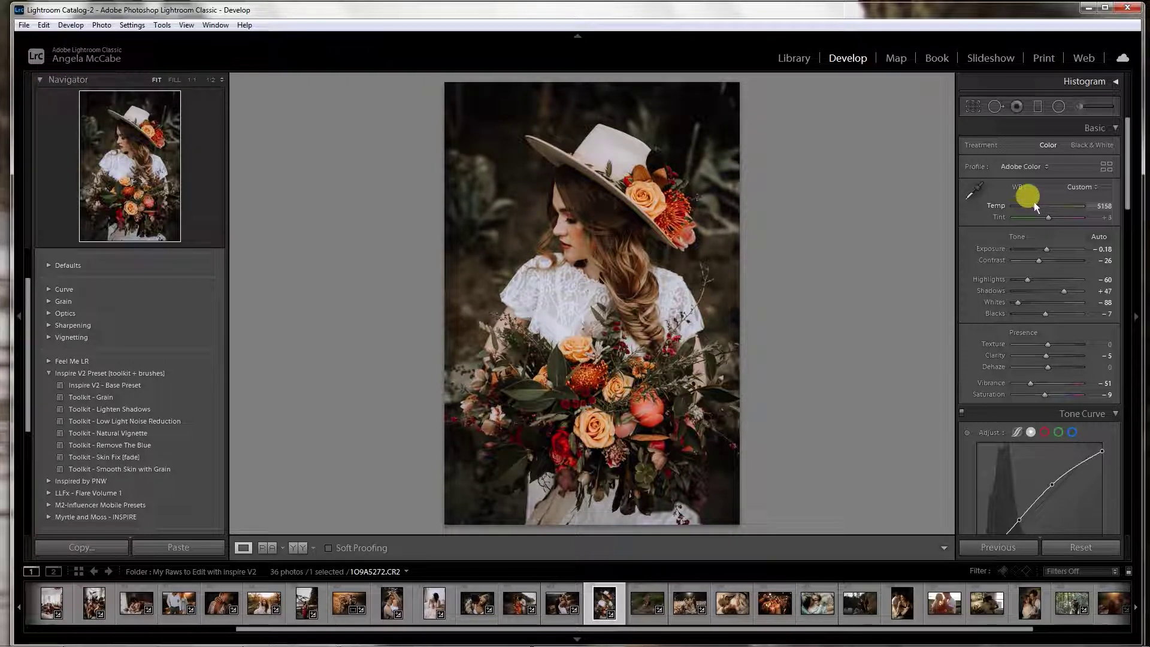
drag(1048, 218, 1048, 218)
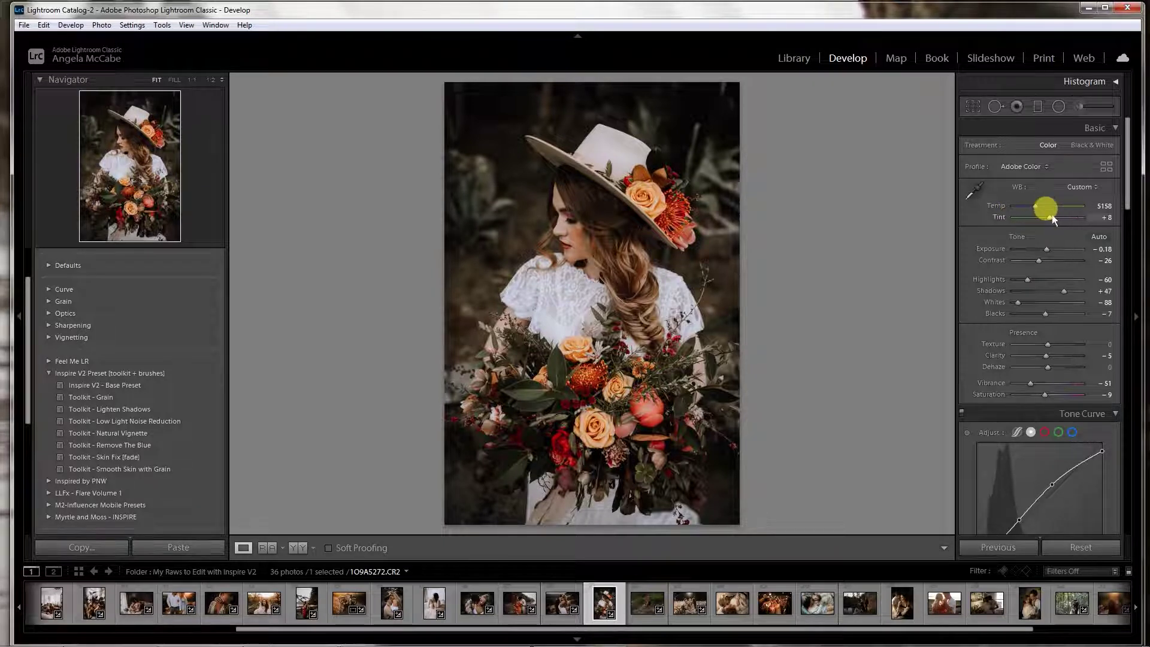
drag(1052, 215, 1056, 219)
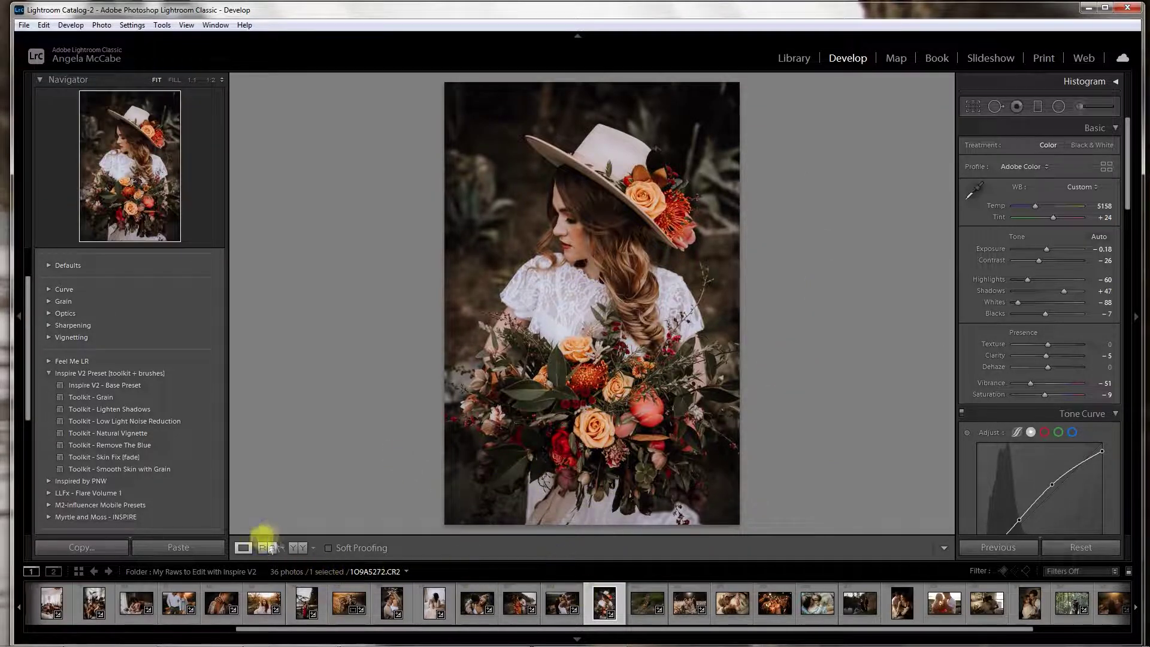
click(295, 548)
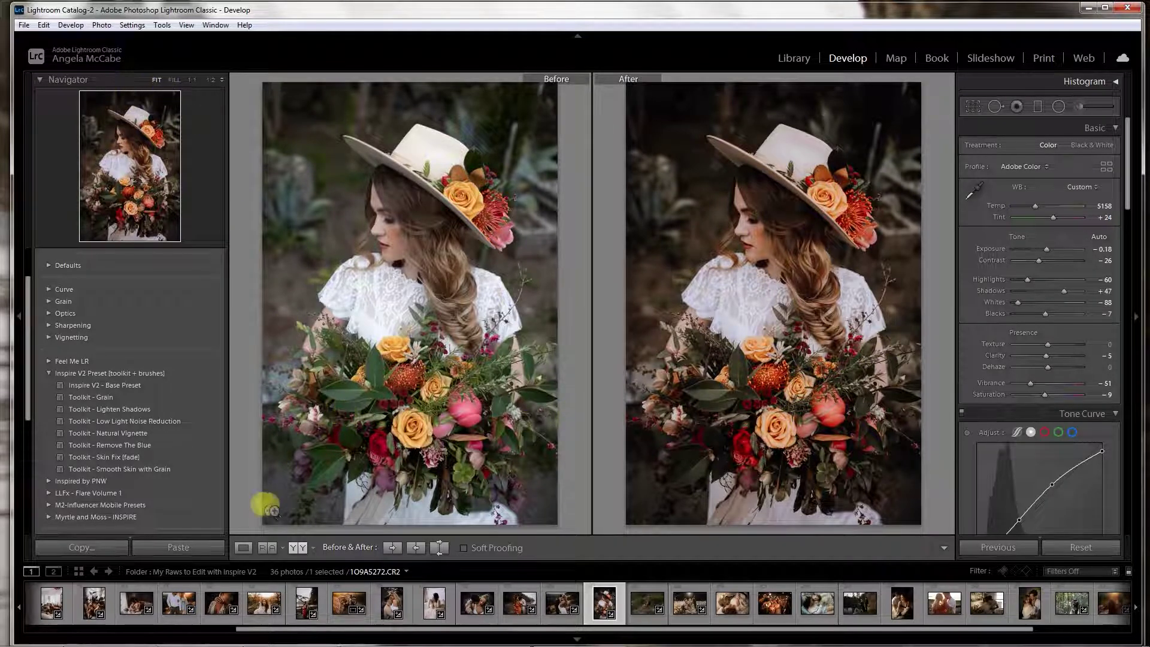
click(244, 548)
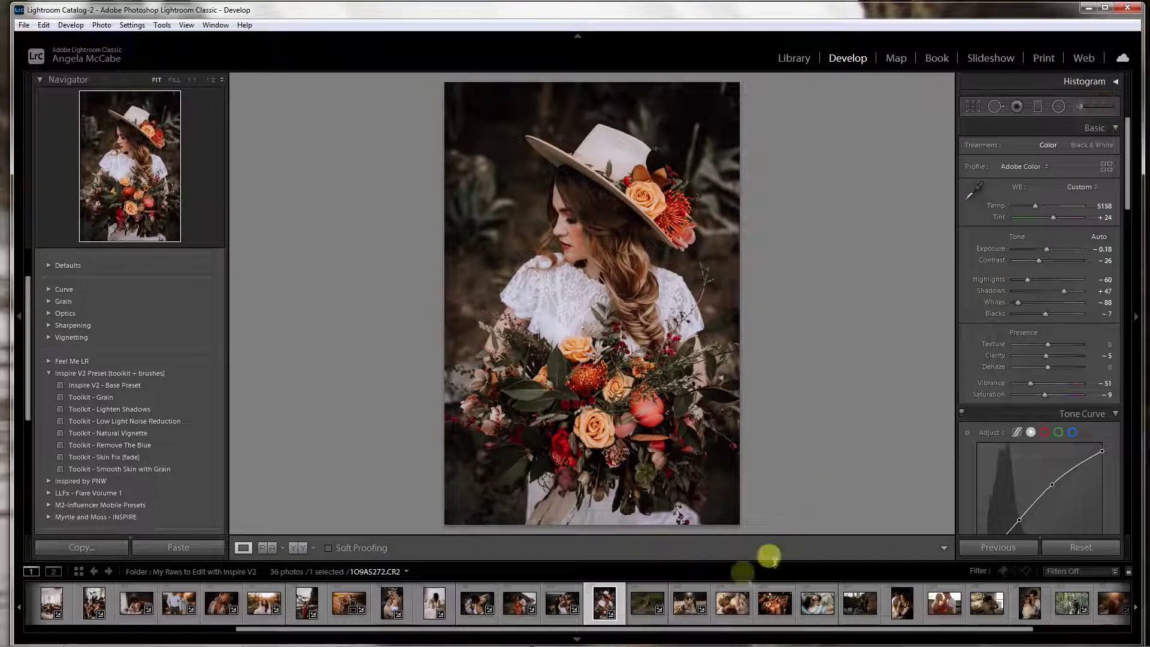
Apply the Inspire V2 - Base Preset to photo 1O9A5489.CR2 and set Exposure to +1.23, Tint to +45 and Contrast to -23.
click(649, 603)
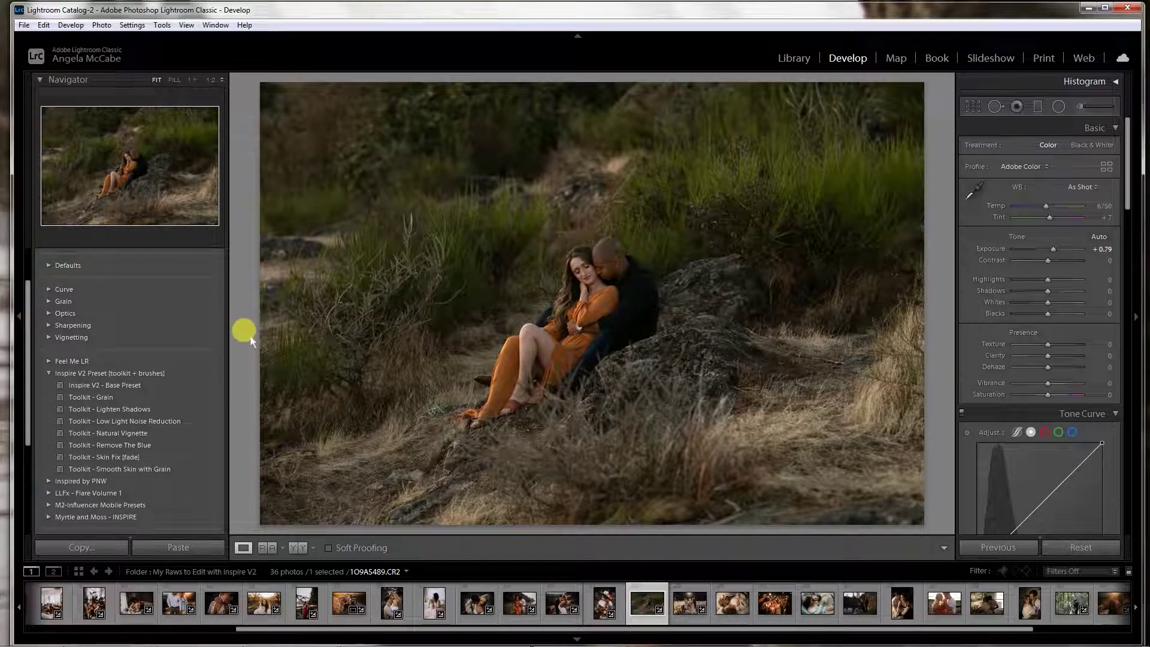
click(126, 385)
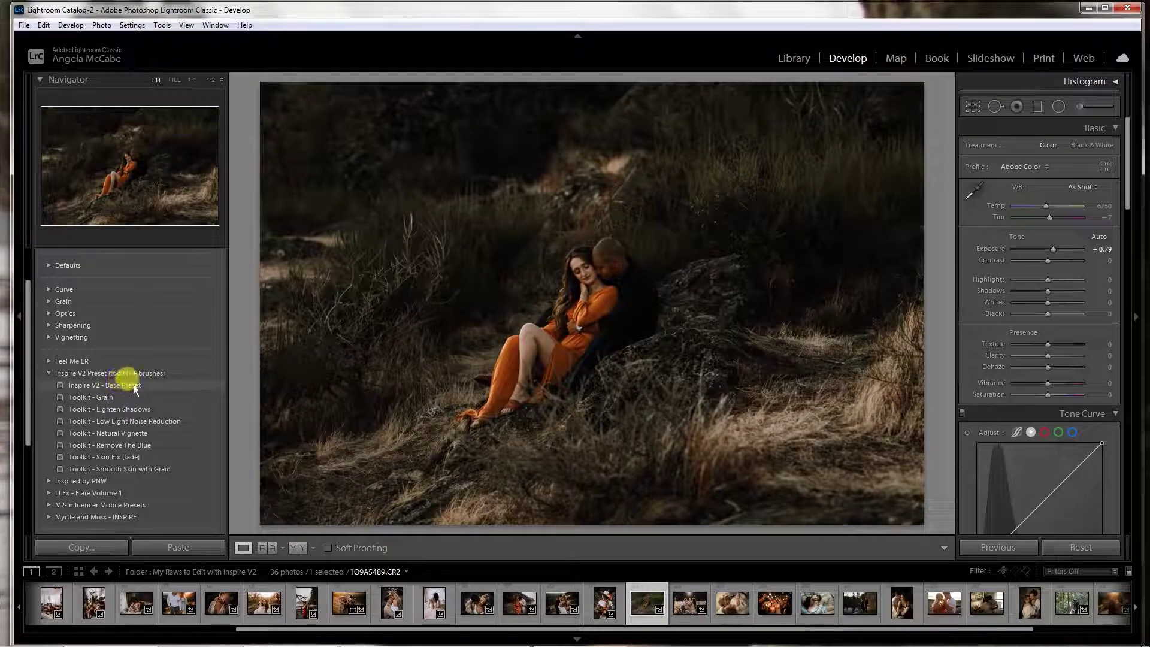
drag(1054, 250, 1052, 221)
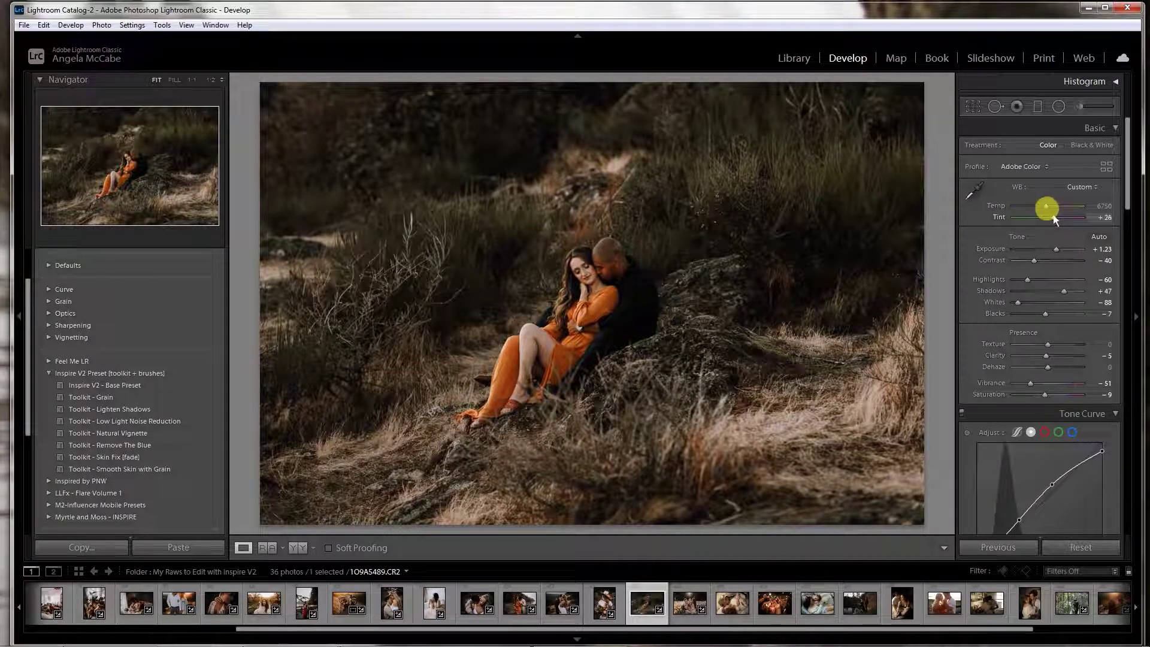
drag(1055, 214, 1058, 213)
drag(1041, 260, 1041, 260)
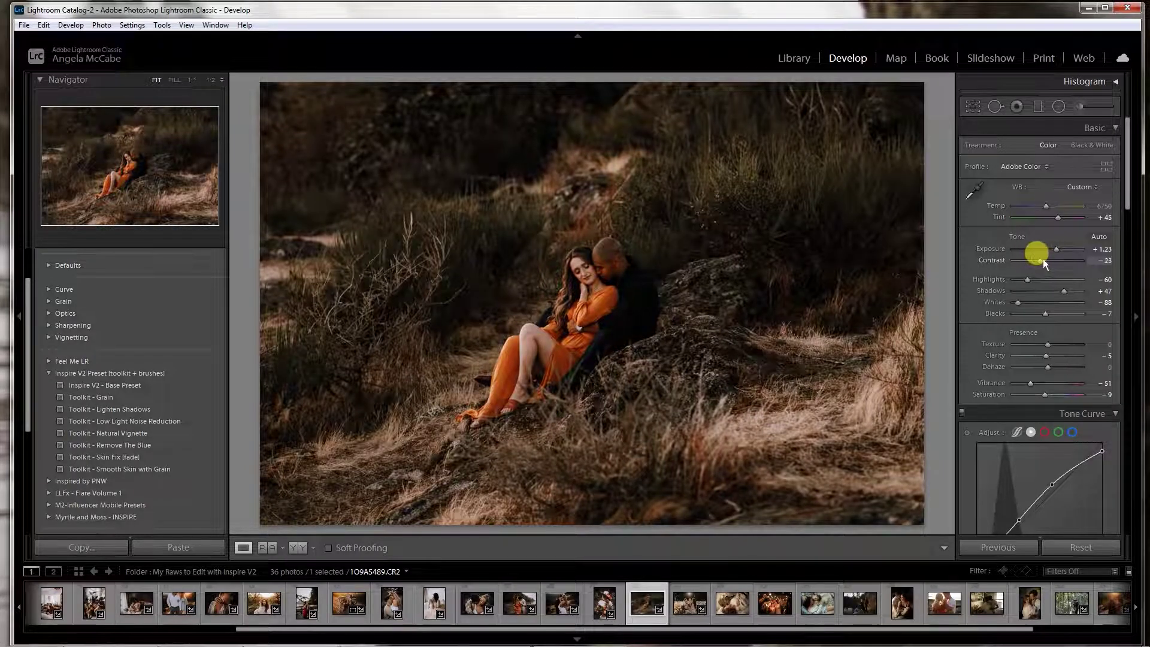
Refine the hillside couple photo with Toolkit - Natural Vignette, Exposure +1.40 and Shadows +21, and compare its before and after versions.
click(143, 434)
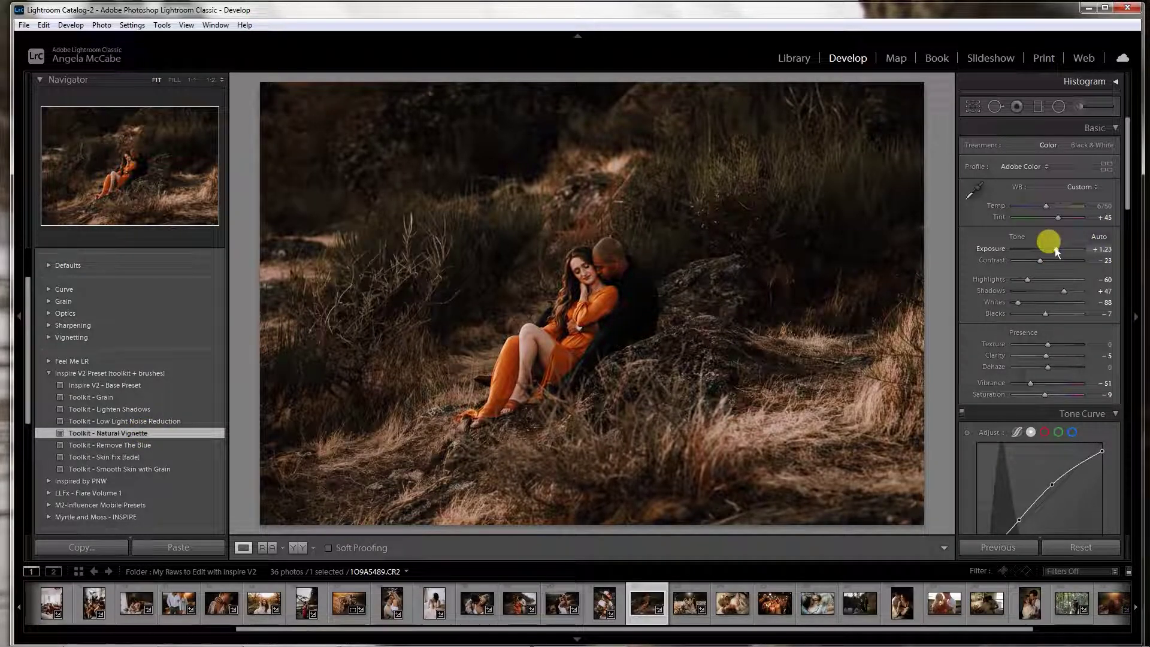
drag(1057, 252, 1059, 252)
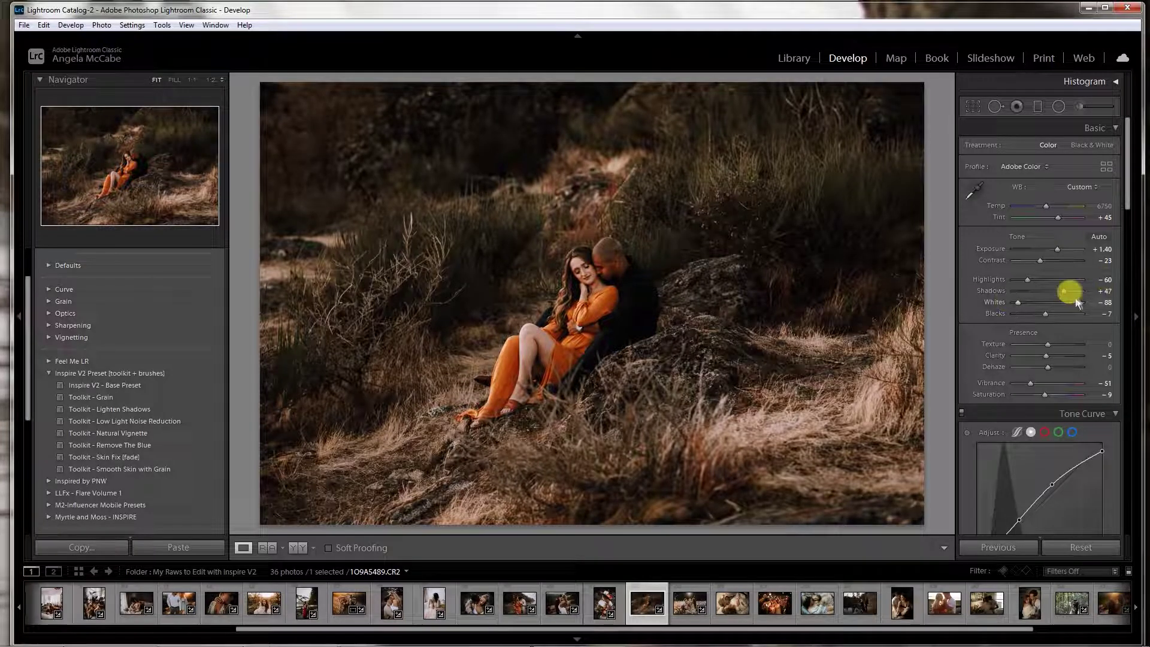
drag(1063, 290, 1057, 294)
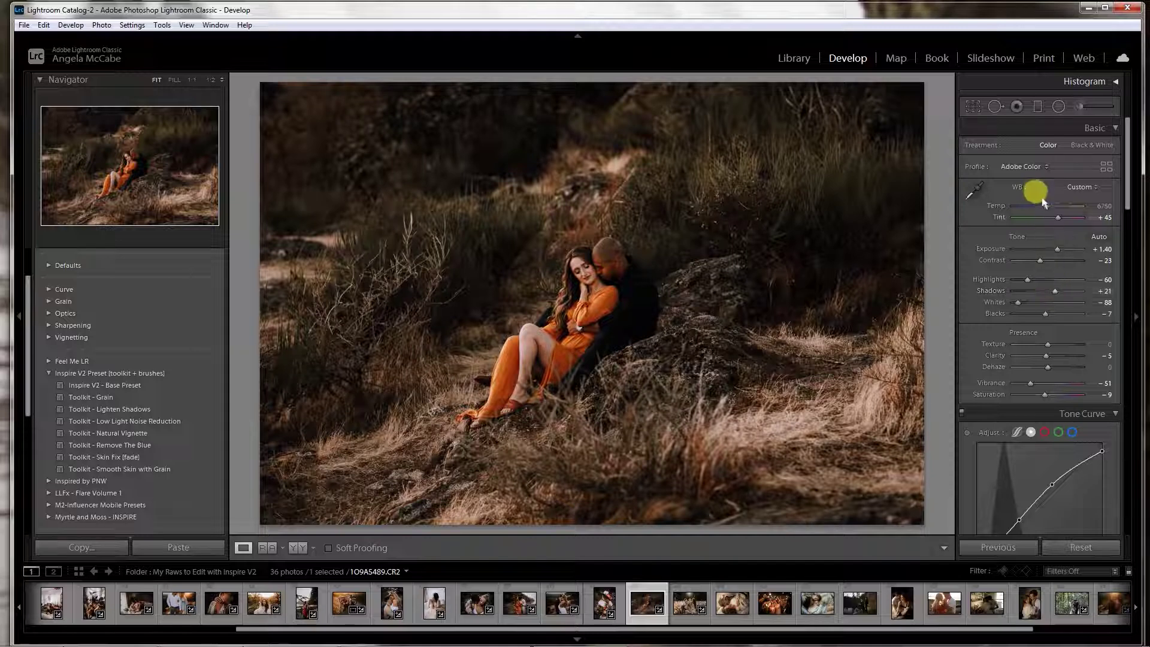
click(297, 548)
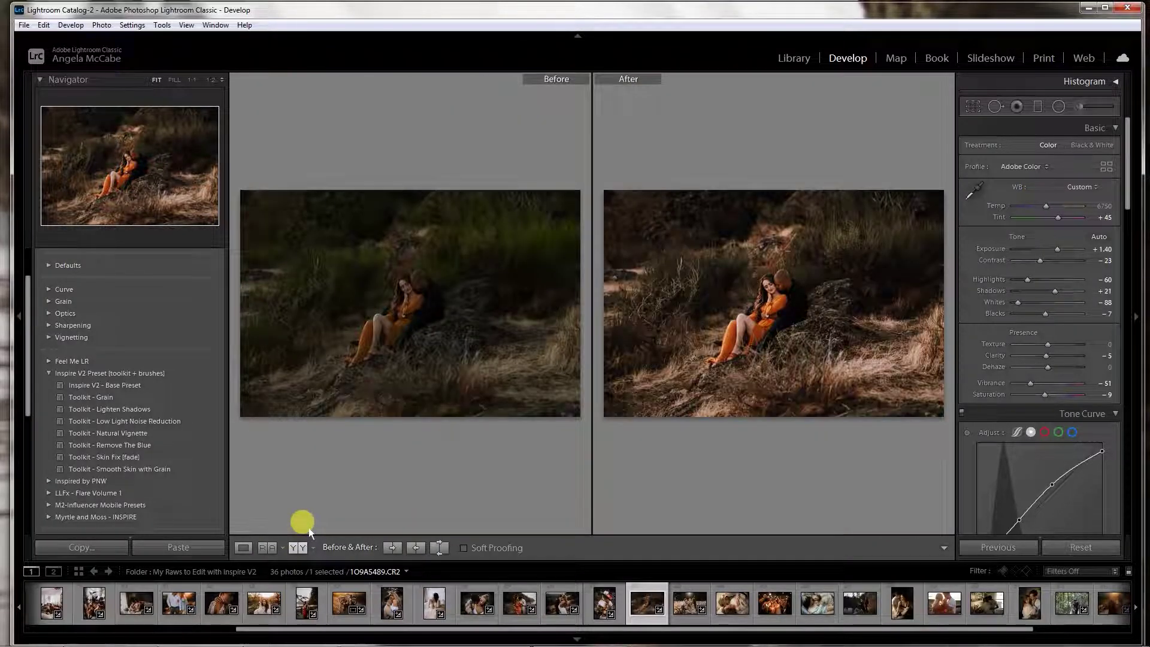
click(243, 548)
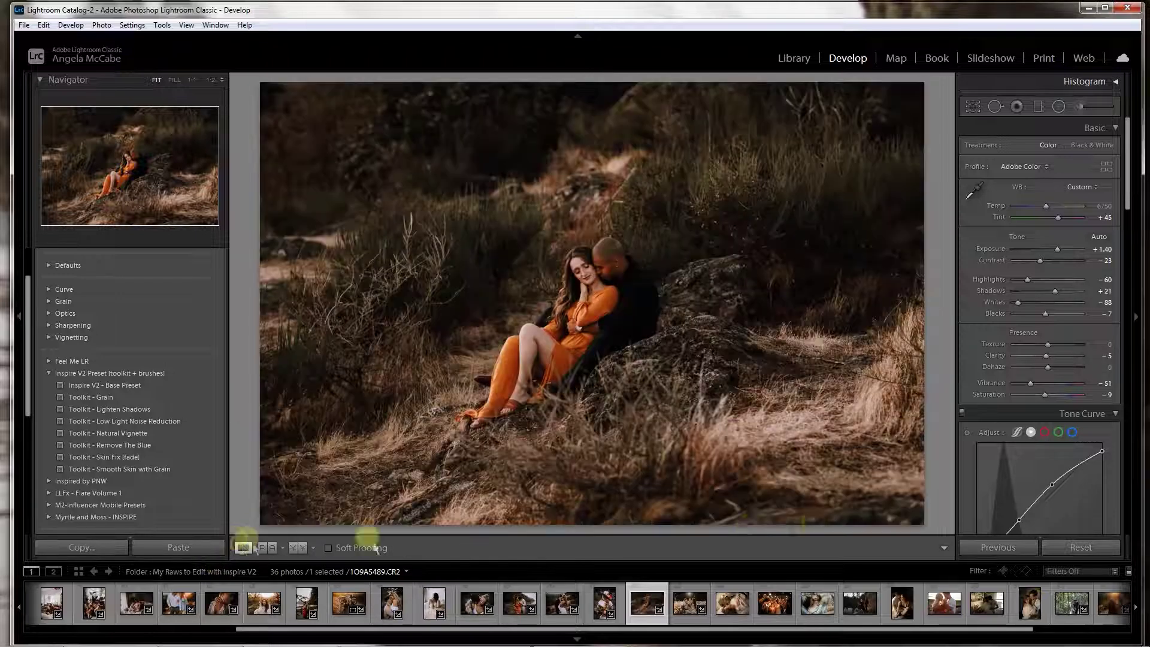
Open family photo 1O9A5957.CR2, reset its existing edits and apply the Inspire V2 - Base Preset.
click(689, 602)
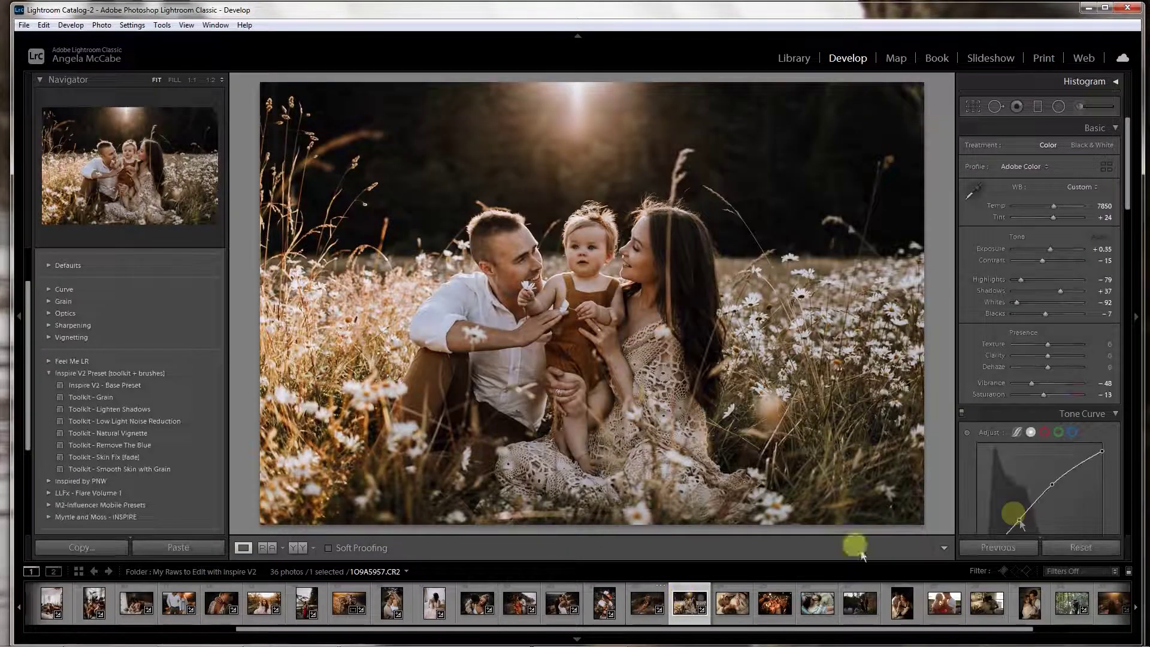
click(1092, 548)
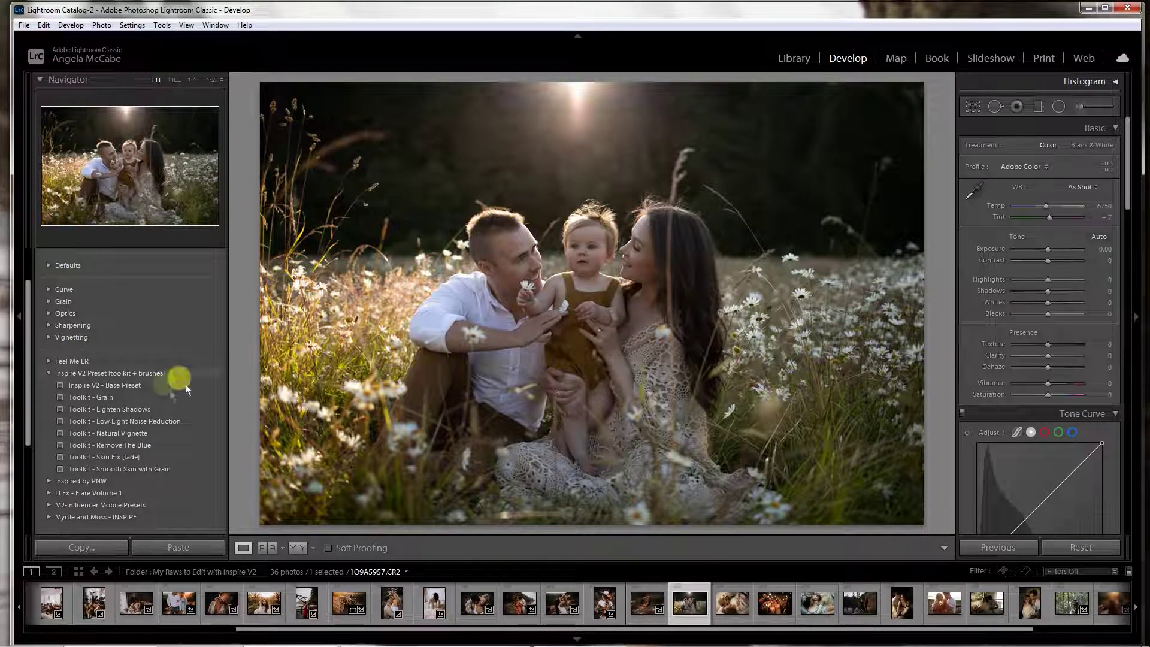
click(131, 385)
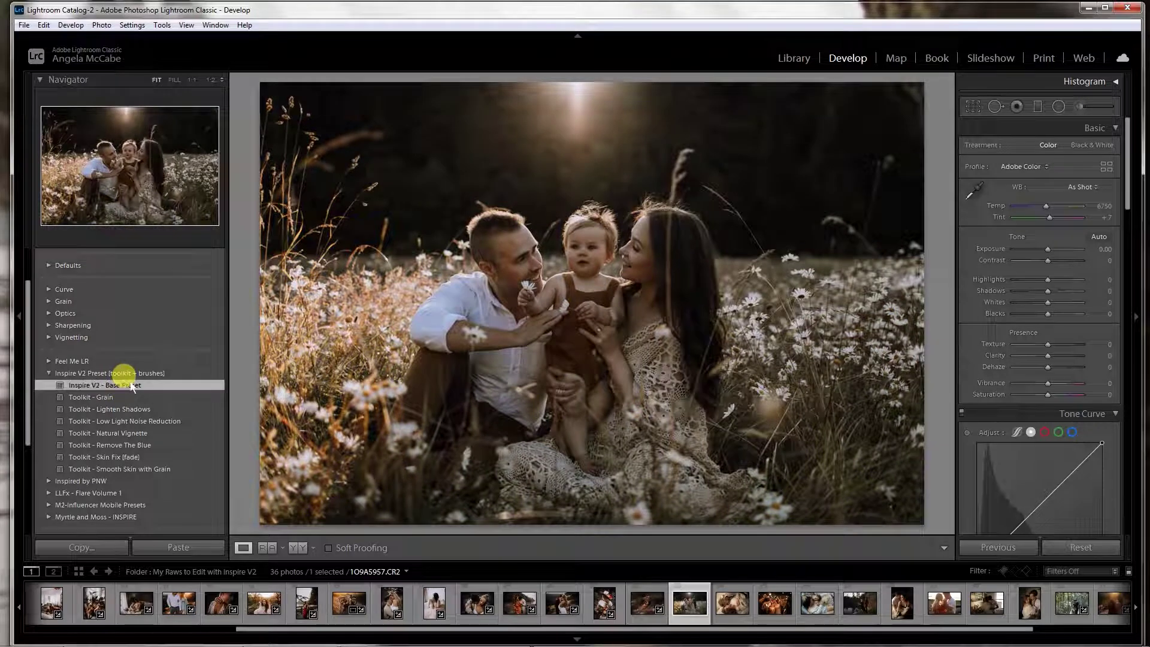
Set the family photo's Temp to 7526, Tint +18, Exposure +0.53, Contrast -11 and Shadows +75, and apply Toolkit - Natural Vignette.
drag(1054, 250, 1041, 262)
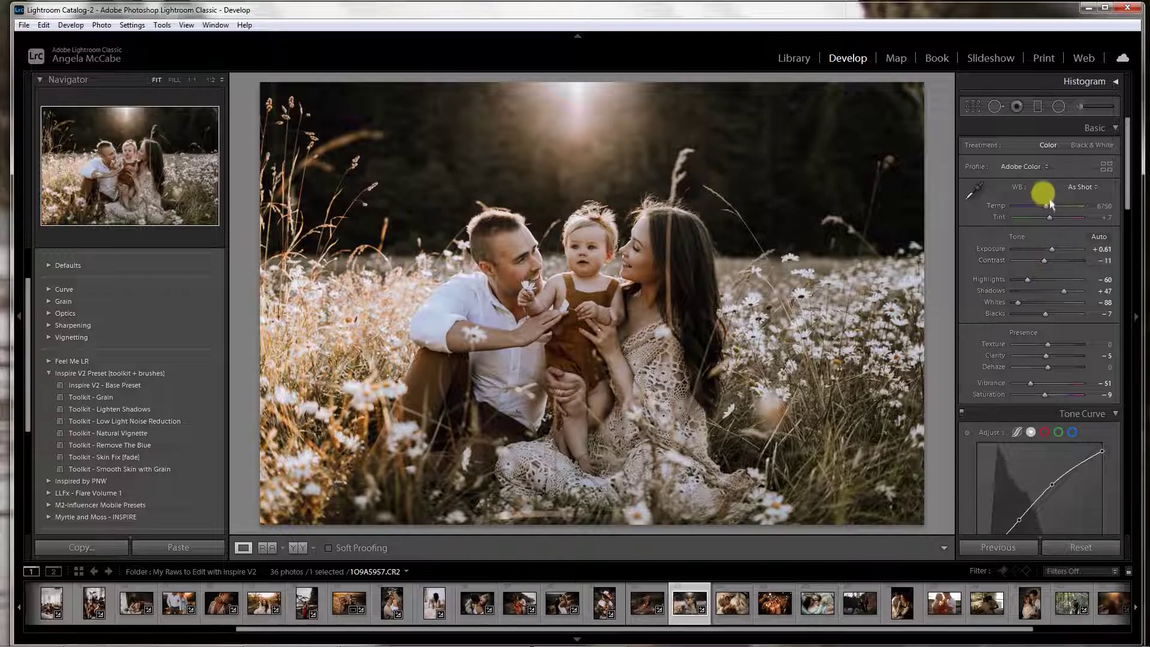
drag(1048, 202, 1050, 218)
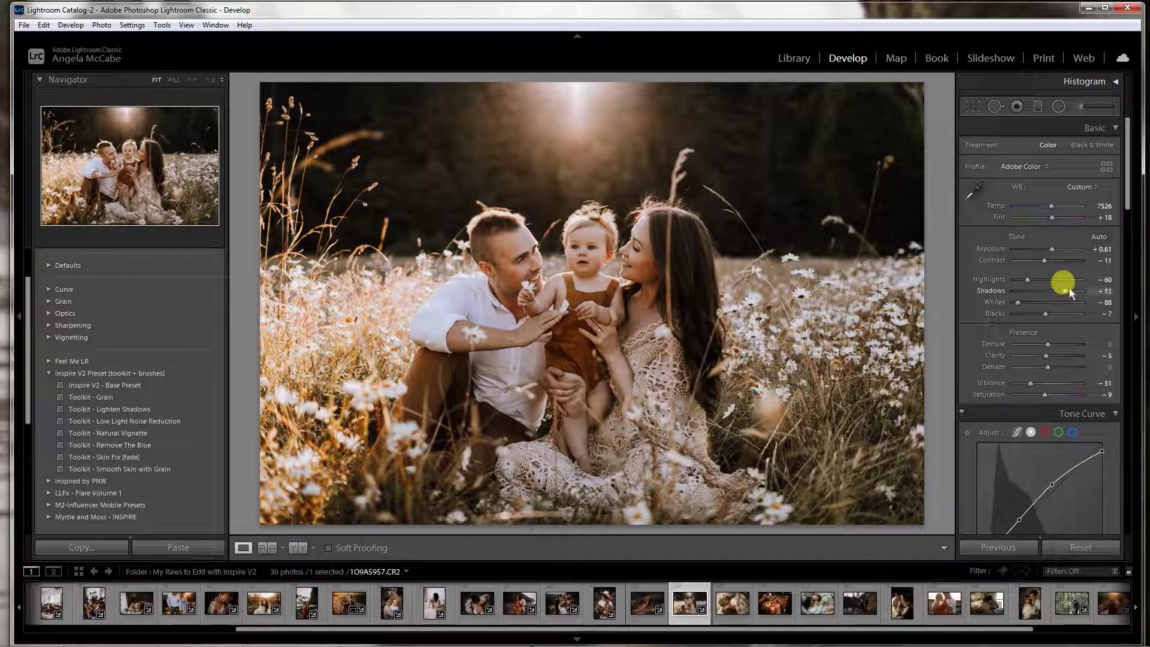
drag(1078, 288, 1077, 290)
drag(1053, 251, 1051, 248)
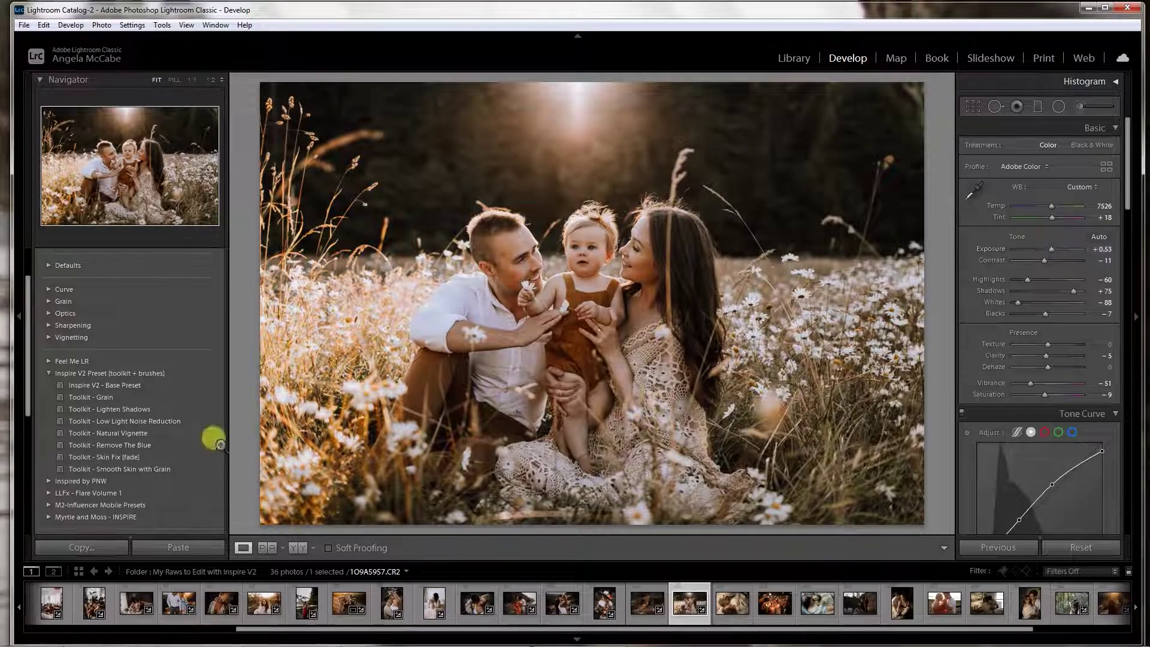
click(138, 433)
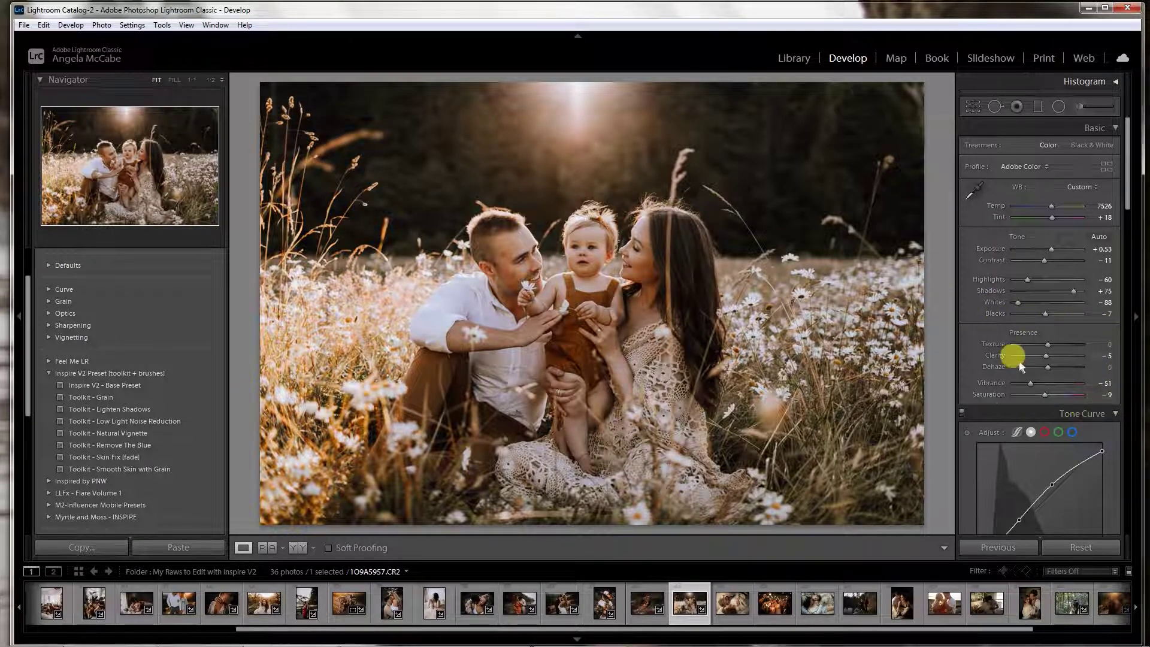
Apply the Inspire V2 - Base Preset to photo 1O9A6536.CR2 and set Temp to 4456 and Contrast to -35.
click(736, 614)
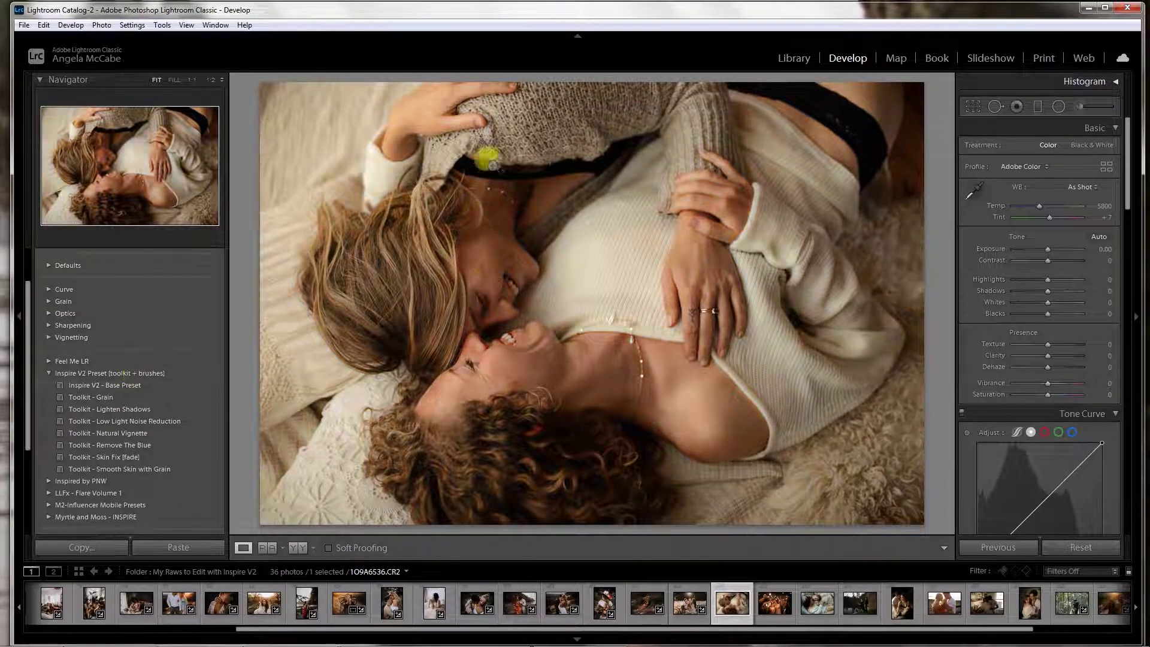
click(149, 387)
drag(1041, 208, 1031, 206)
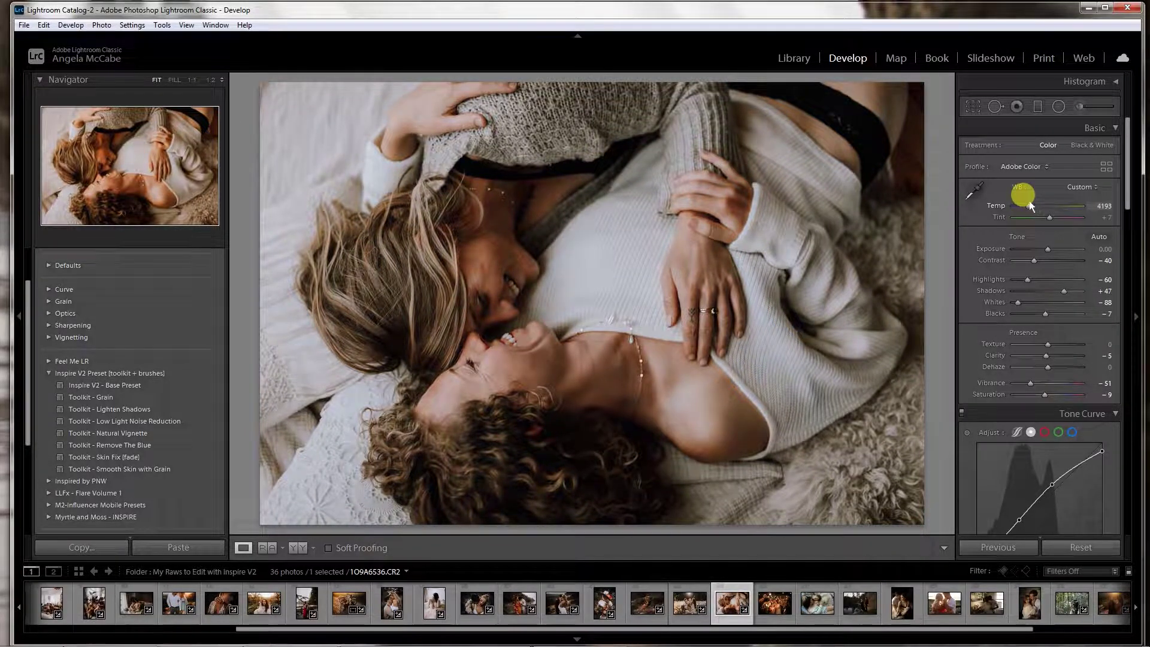
drag(1030, 200, 1030, 200)
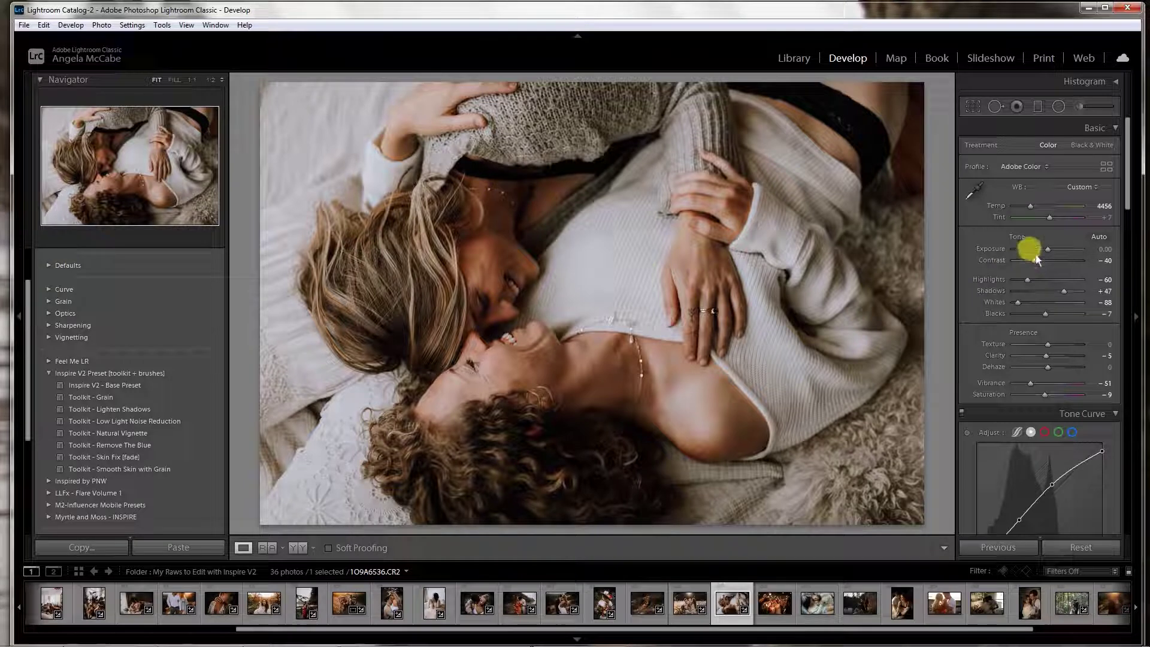
drag(1038, 261, 1037, 258)
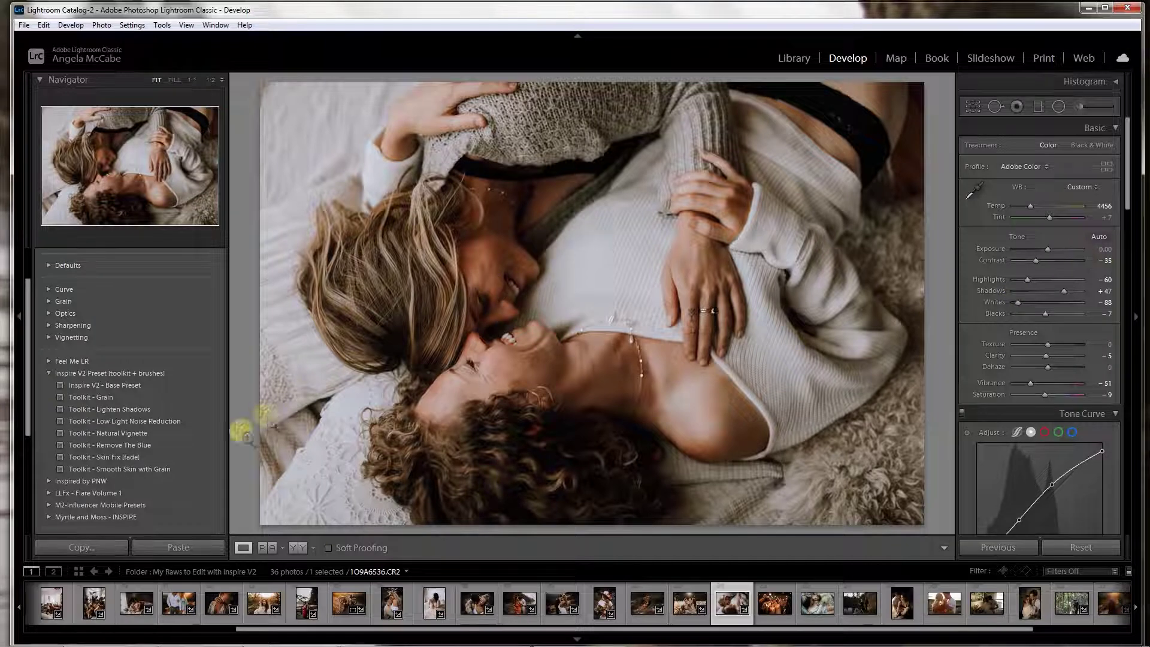
Brush the Myrtle & Moss - Lighten Up effect over the reclining couple's faces with an enlarged brush, and set the photo's Contrast to -39.
click(1080, 106)
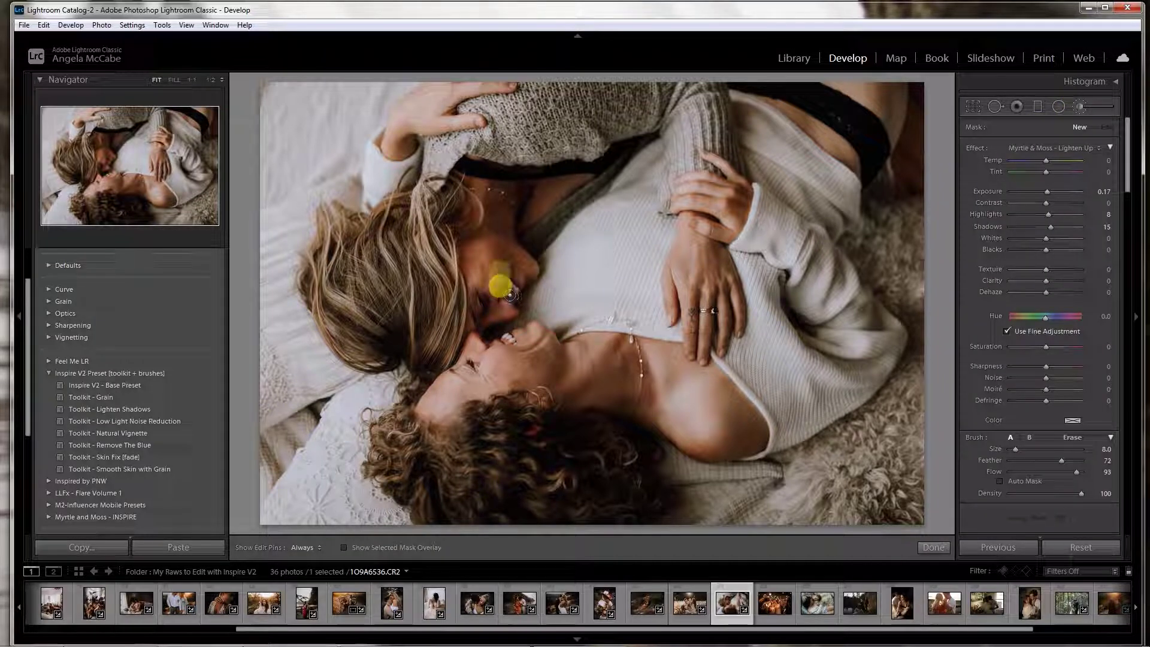
key(bracketright)
key(bracketright)
key(bracketright)
key(bracketright)
key(bracketright)
key(bracketright)
key(bracketright)
key(bracketright)
key(bracketright)
key(bracketright)
key(bracketright)
key(bracketright)
key(h)
click(486, 312)
click(929, 550)
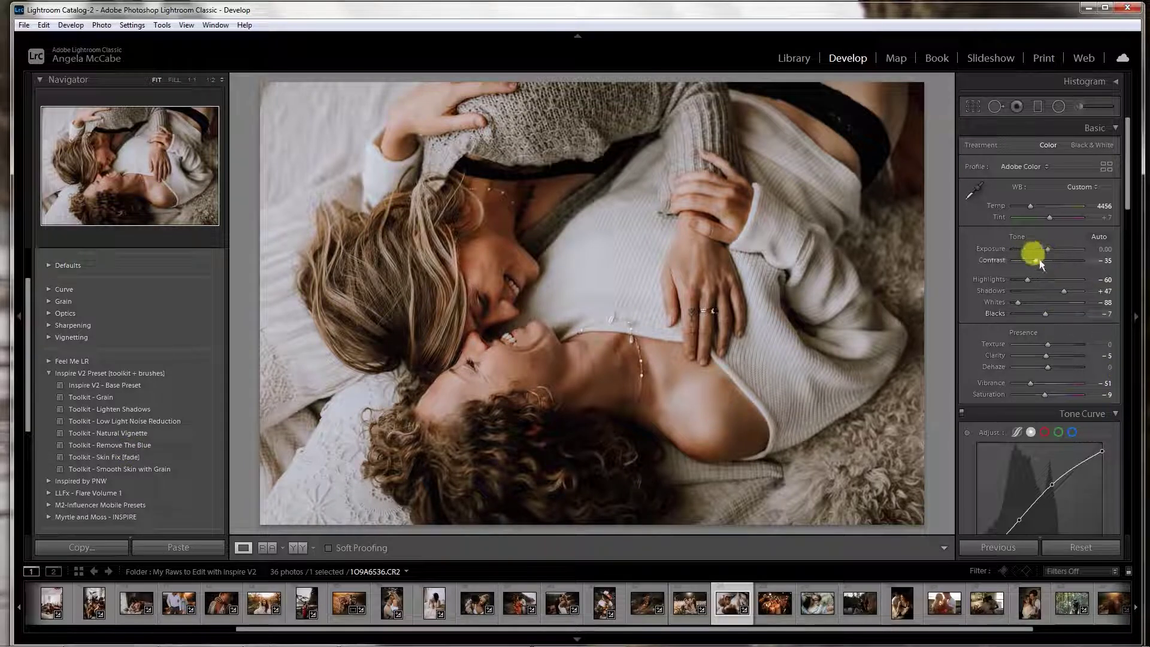
drag(1042, 260, 1039, 260)
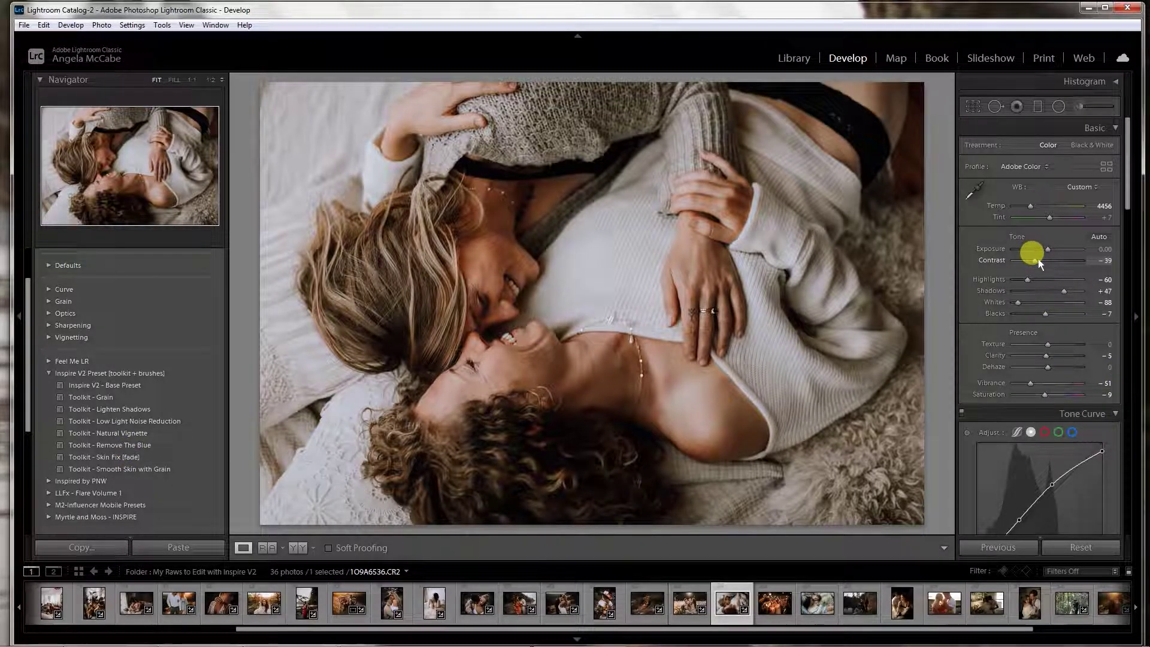
Open sparkler photo 1O9A6569.CR2 and apply the Inspire V2 - Base Preset, Toolkit - Skin Fix [fade] and Toolkit - Low Light Noise Reduction presets.
click(771, 605)
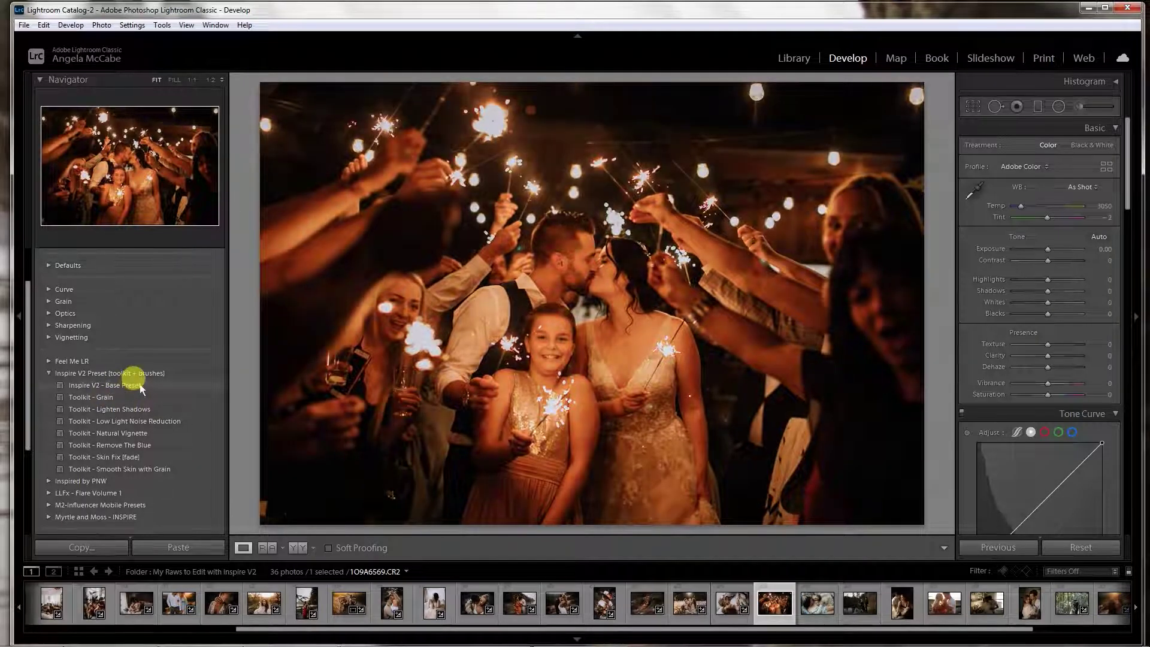
click(139, 384)
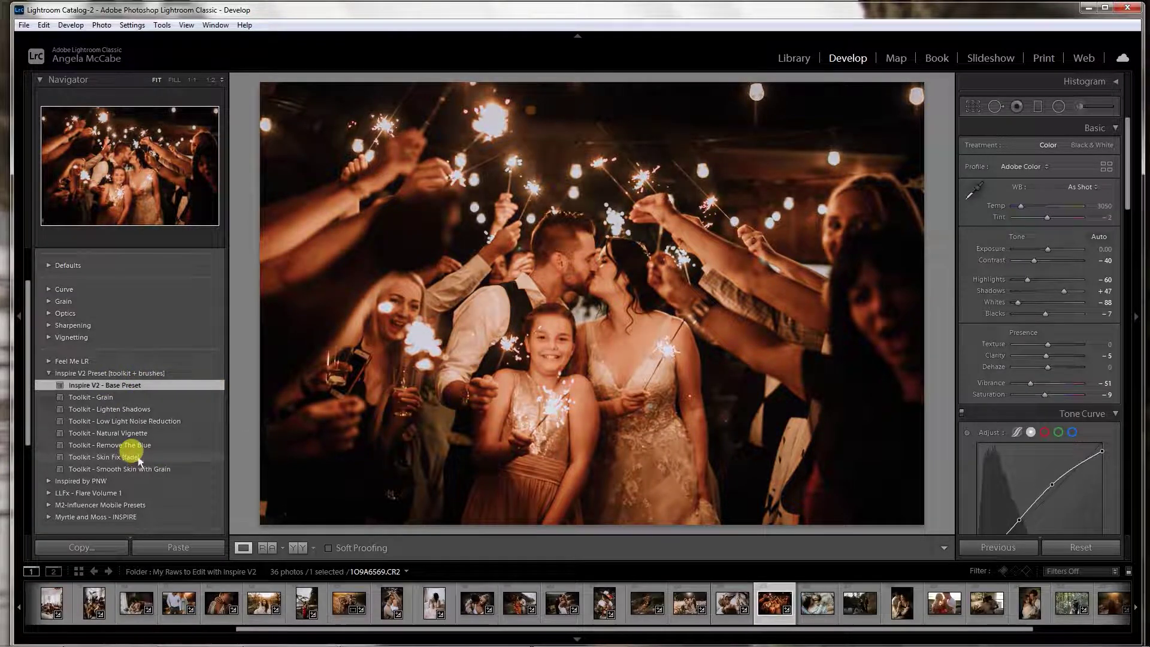
click(139, 457)
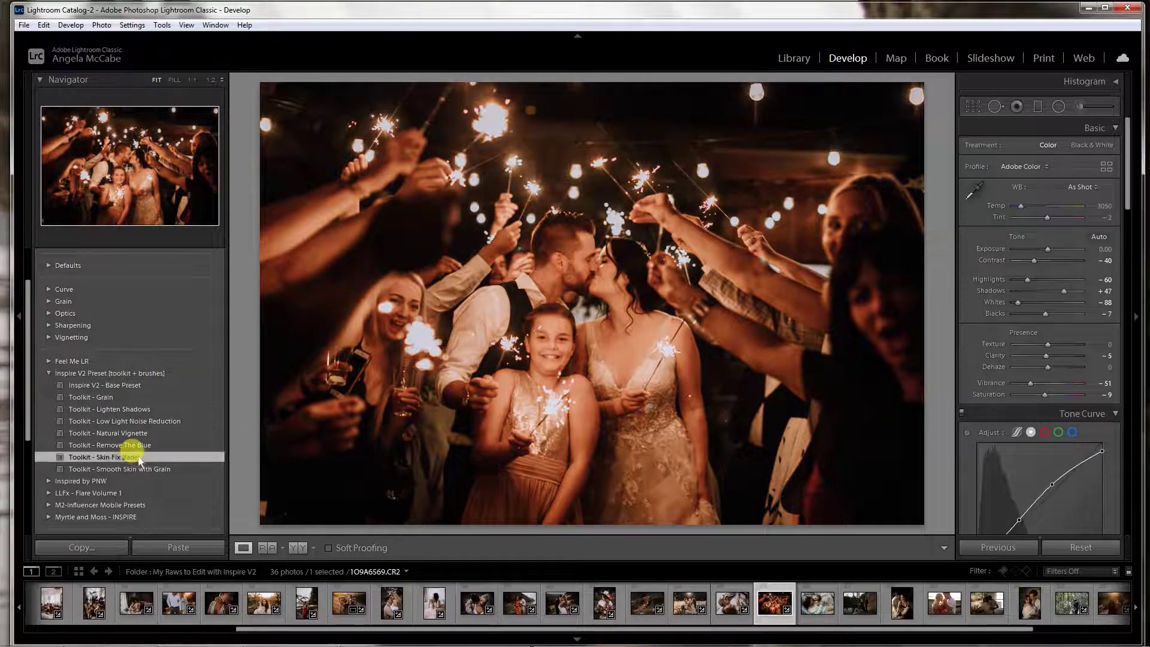
click(175, 423)
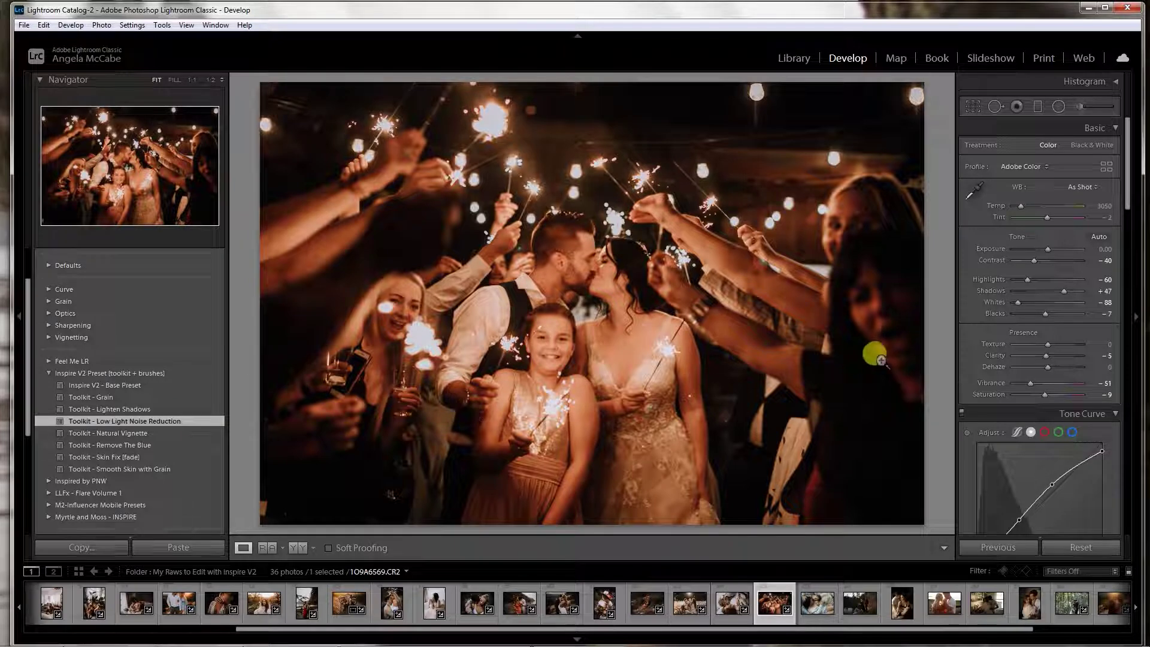
Set the sparkler photo's Temp to 2351 and Exposure to +0.53.
drag(1025, 206, 1018, 204)
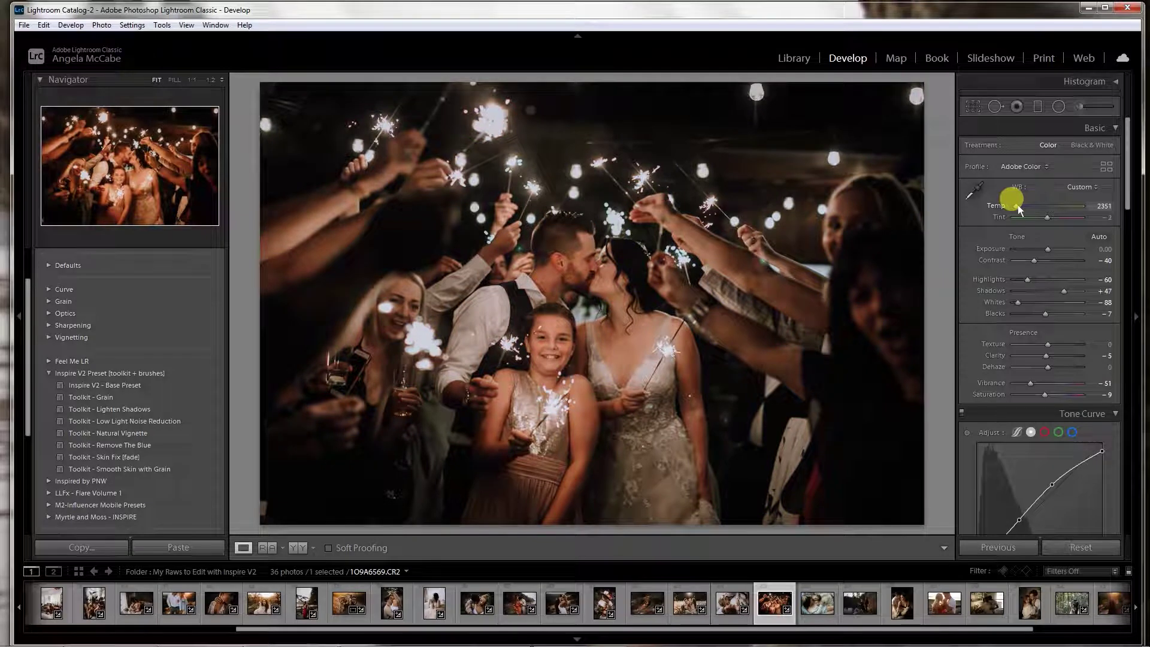
click(1052, 250)
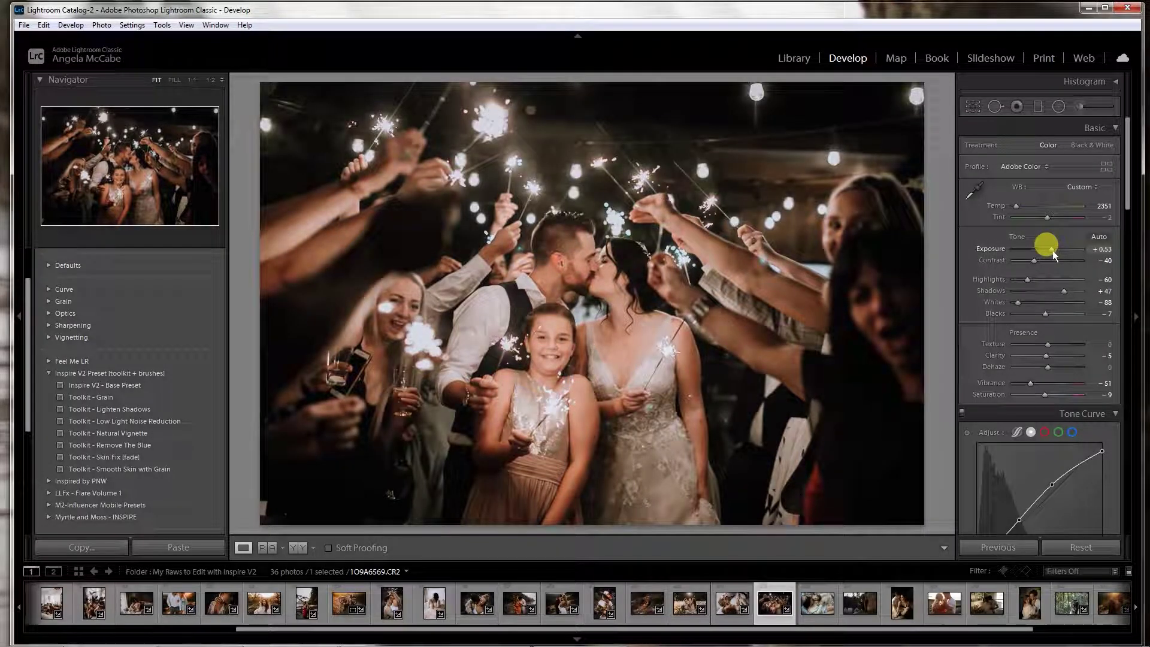
Set the sparkler photo's Exposure to +0.44, Contrast to -18, Highlights to -49, Whites to -51 and Temp to 2526.
drag(1052, 251, 1035, 259)
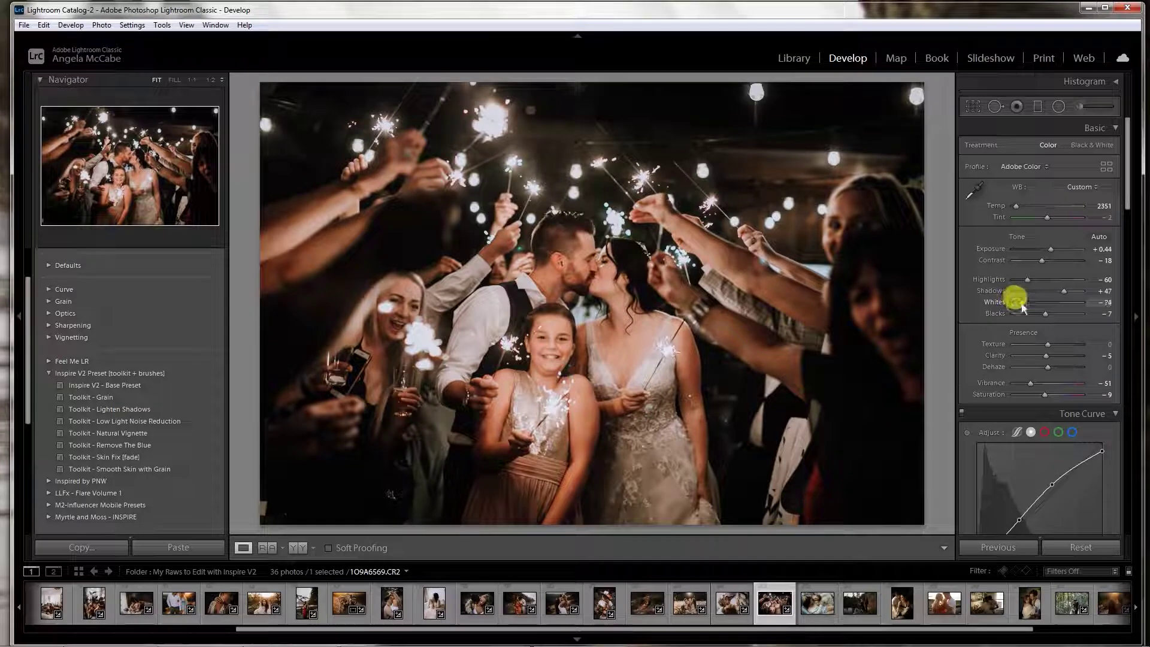
drag(1026, 306, 1033, 283)
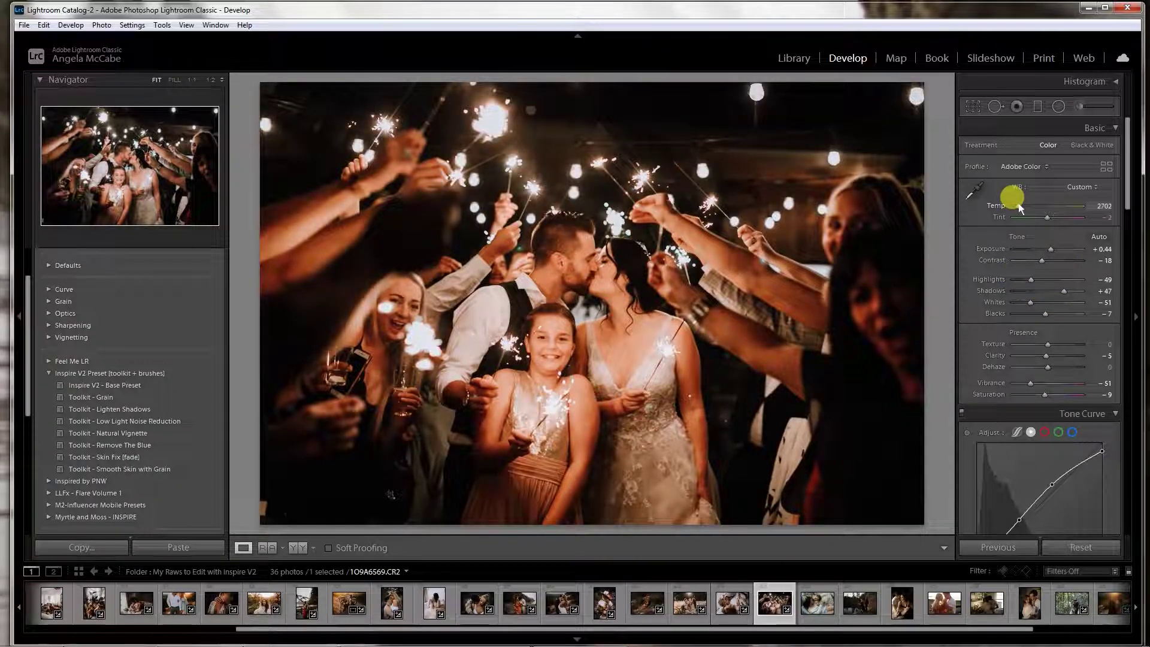
drag(1019, 207, 1020, 207)
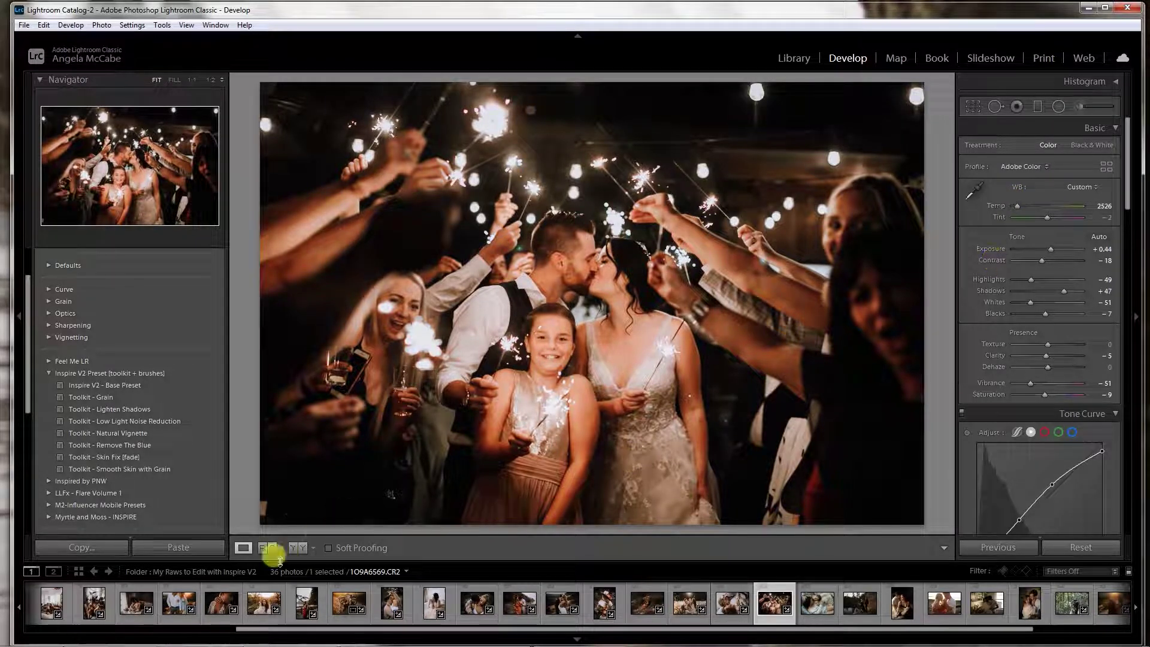
Compare the before and after versions of the sparkler photo and the reclining couple photo 1O9A6536.CR2, and return to the single view of the sparkler photo.
click(298, 548)
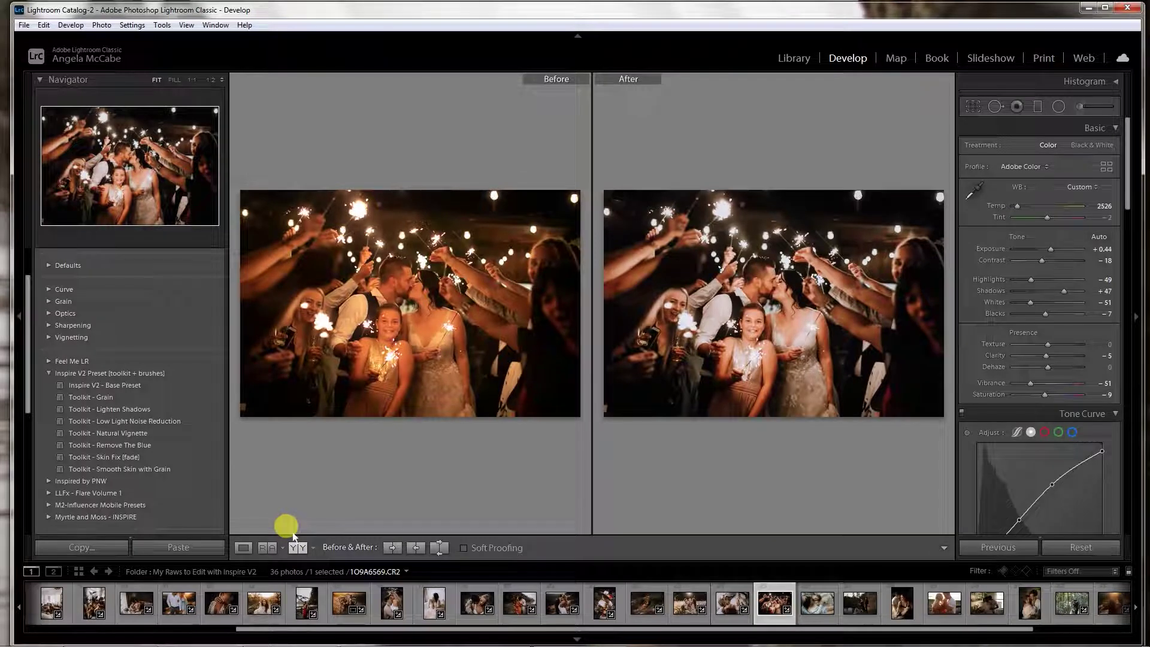
click(732, 602)
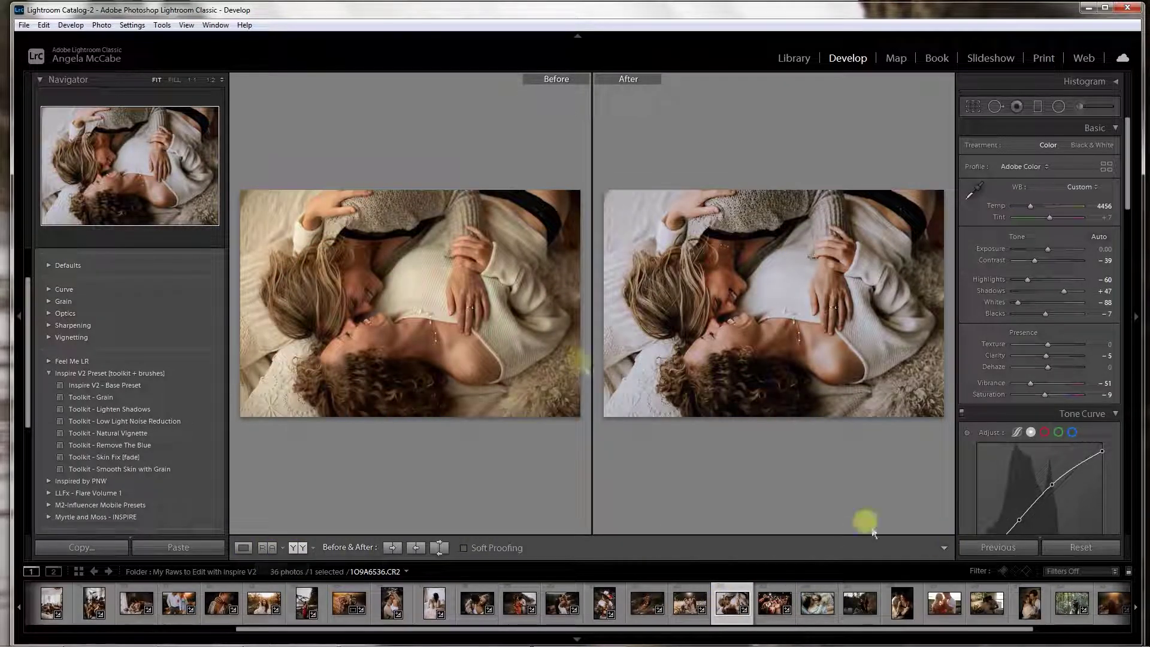
click(773, 602)
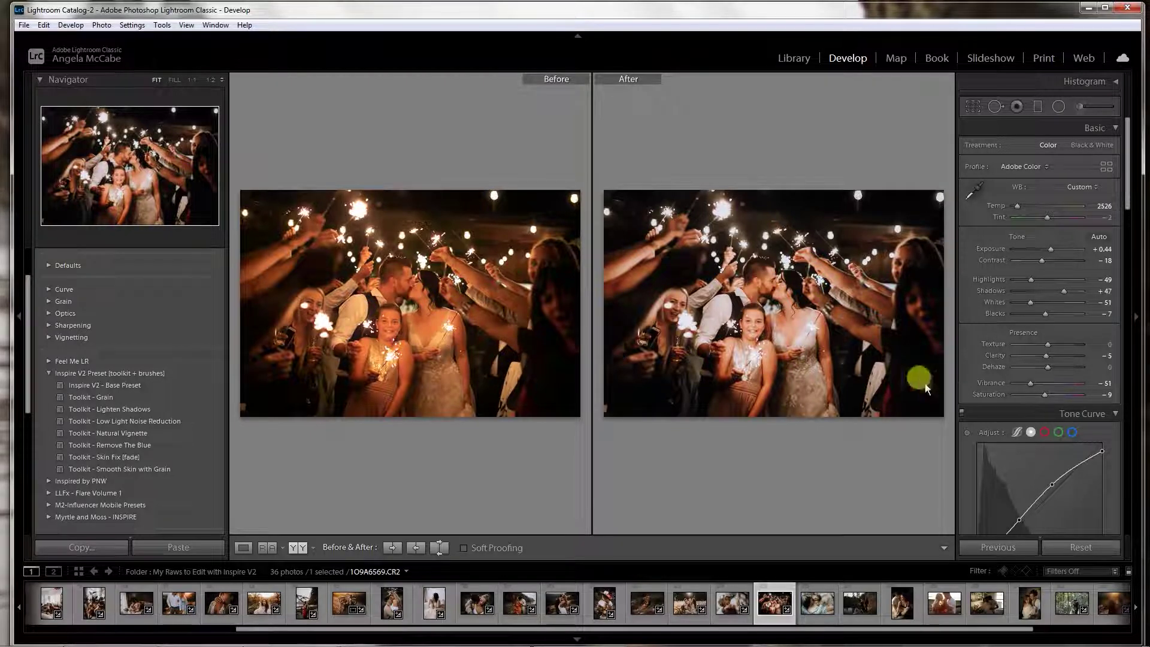
click(251, 546)
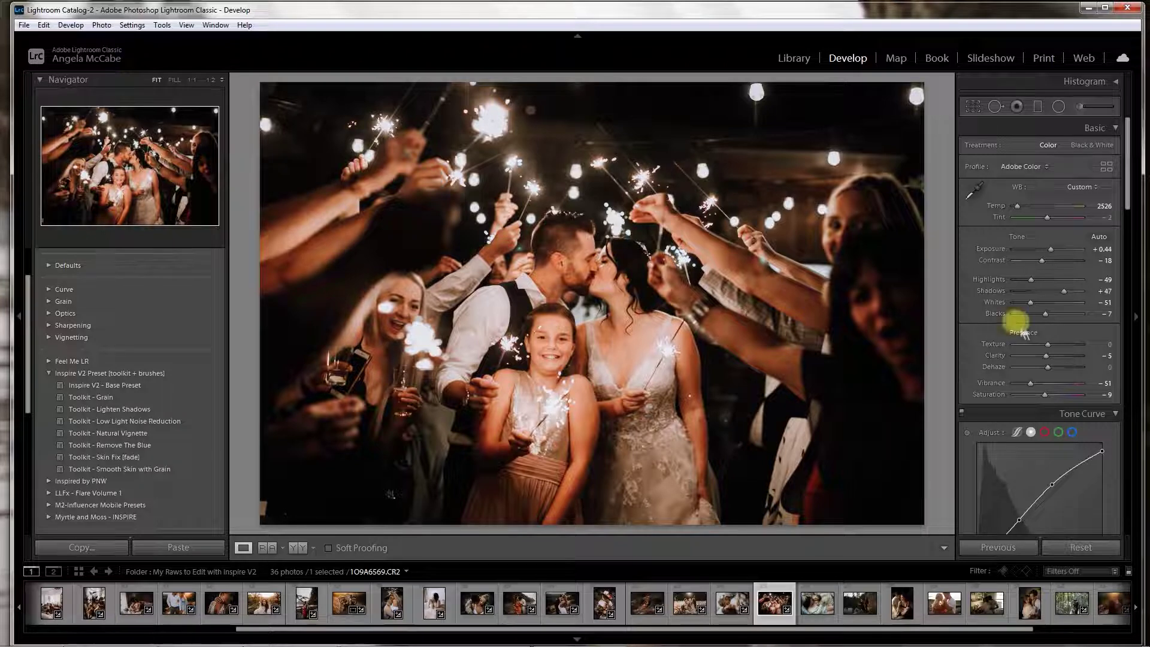
Apply the Inspire V2 - Base Preset to photo 1O9A6693.CR2 and set Temp 6737, Exposure -0.09, Contrast -60, Shadows +68 and Blacks +4.
click(818, 605)
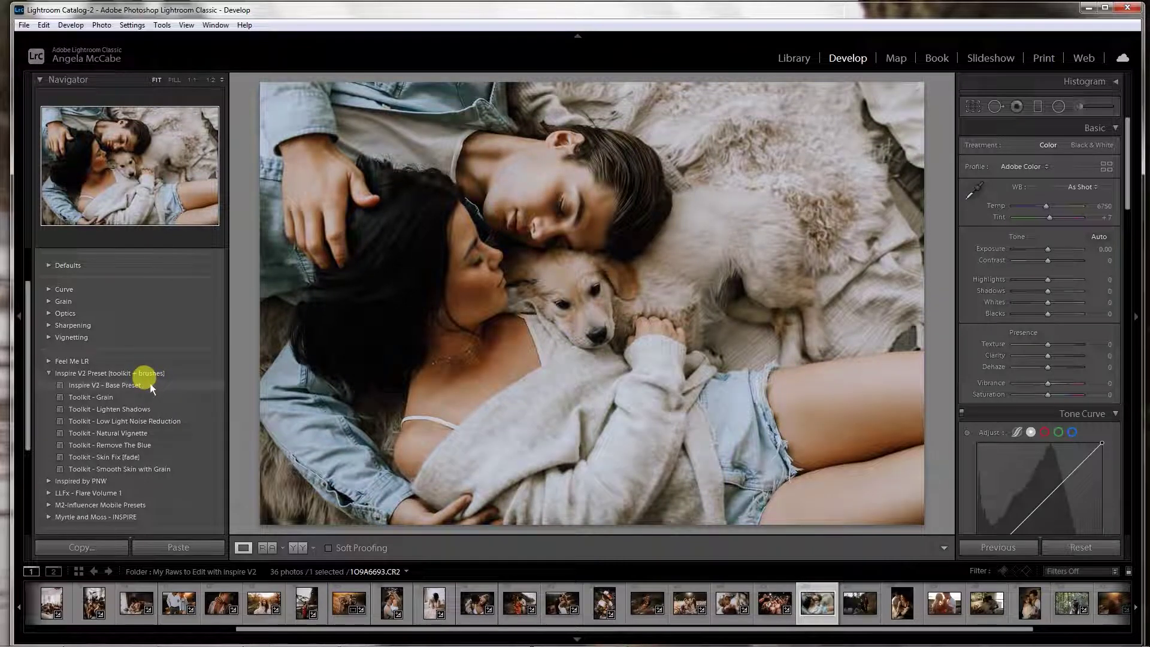
click(143, 385)
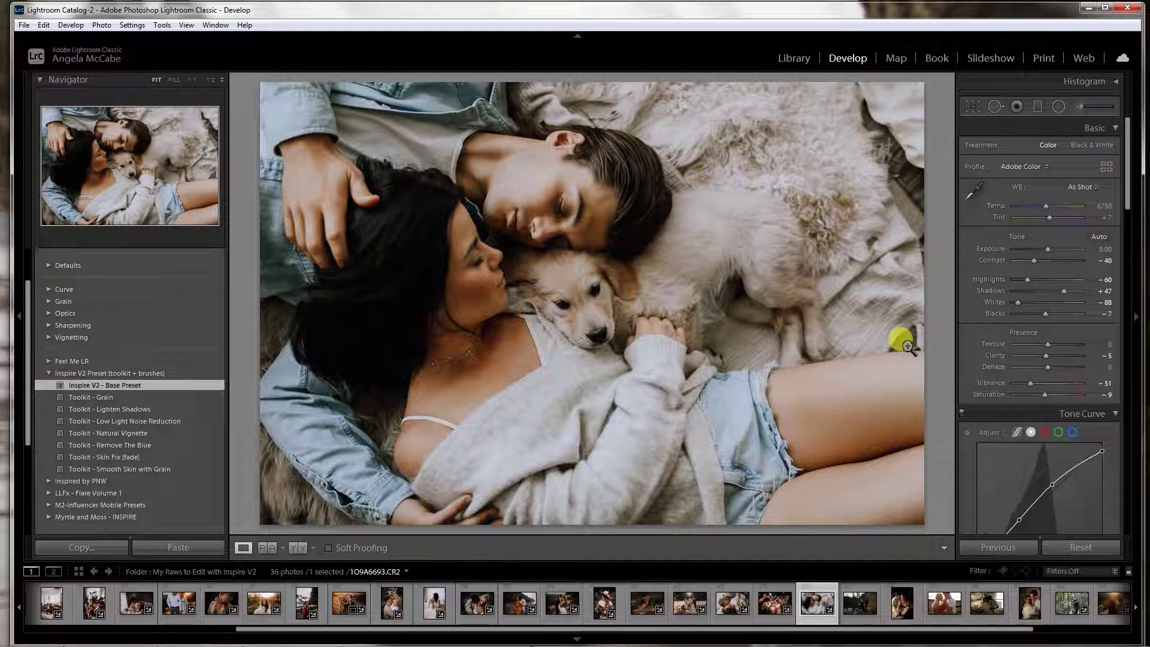
mouse_move(1046, 248)
mouse_down()
mouse_move(1027, 252)
mouse_move(1033, 260)
mouse_up()
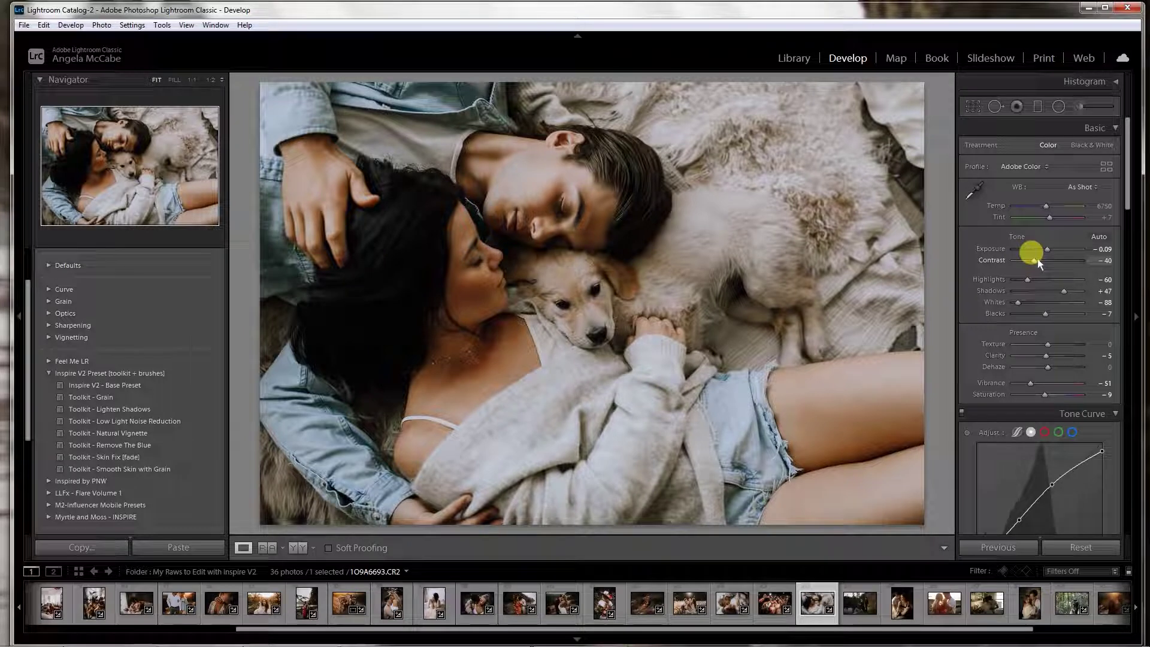
drag(1035, 263, 1026, 260)
drag(1046, 314, 1055, 318)
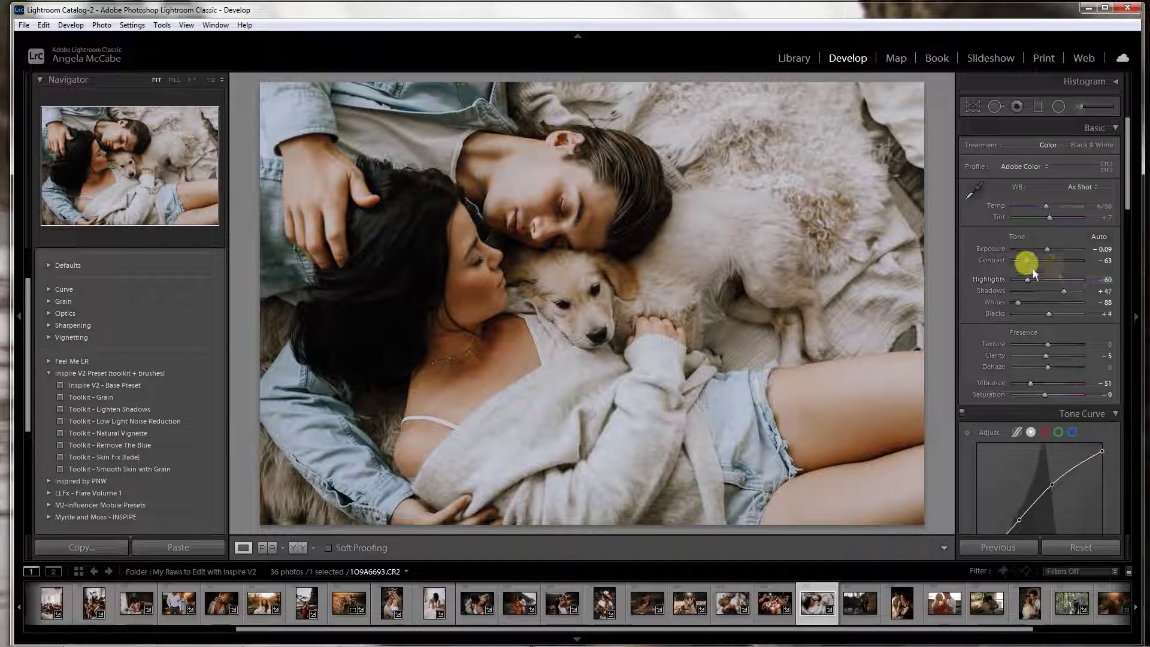
drag(1028, 260, 1028, 261)
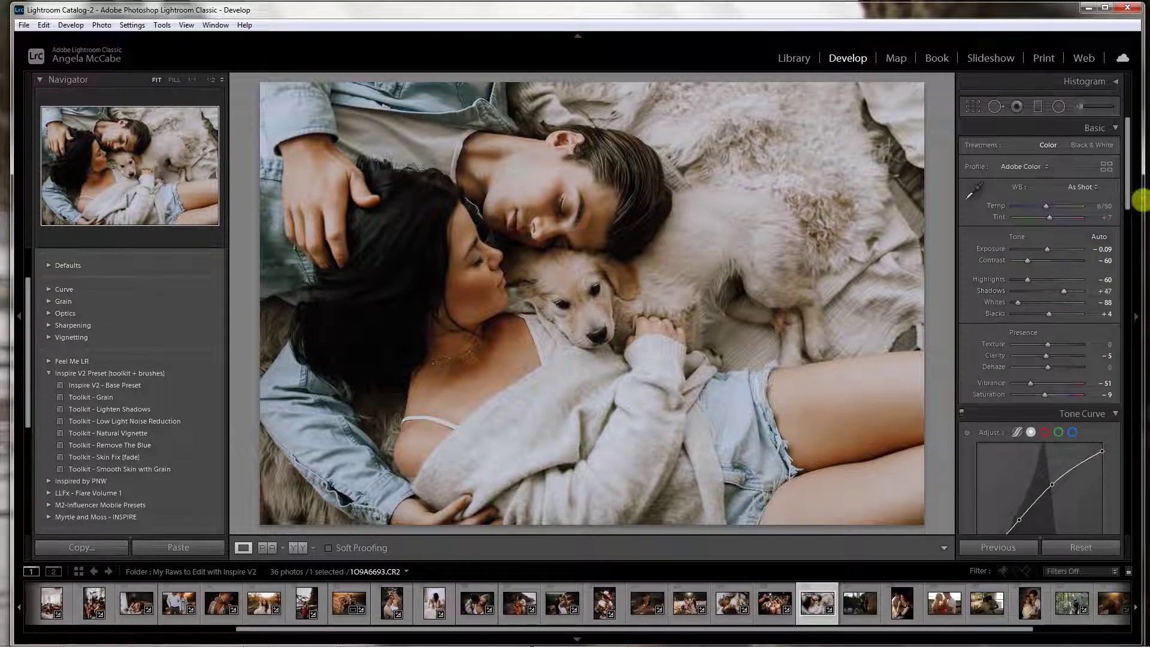
drag(1044, 209, 1046, 207)
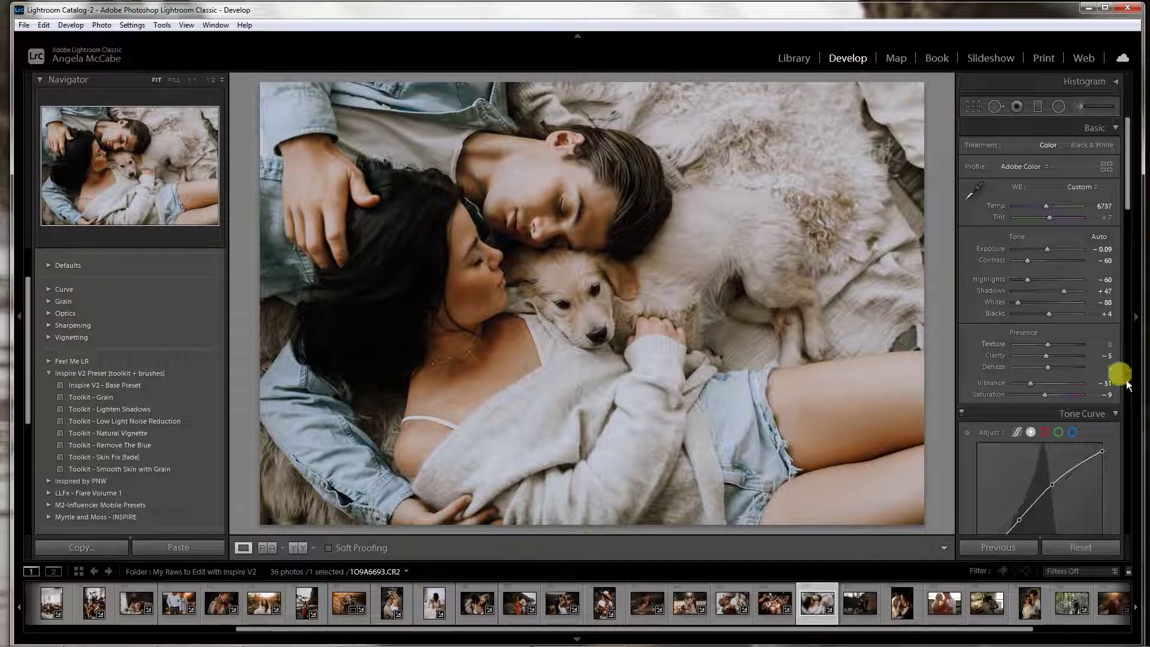
drag(1059, 297, 1071, 291)
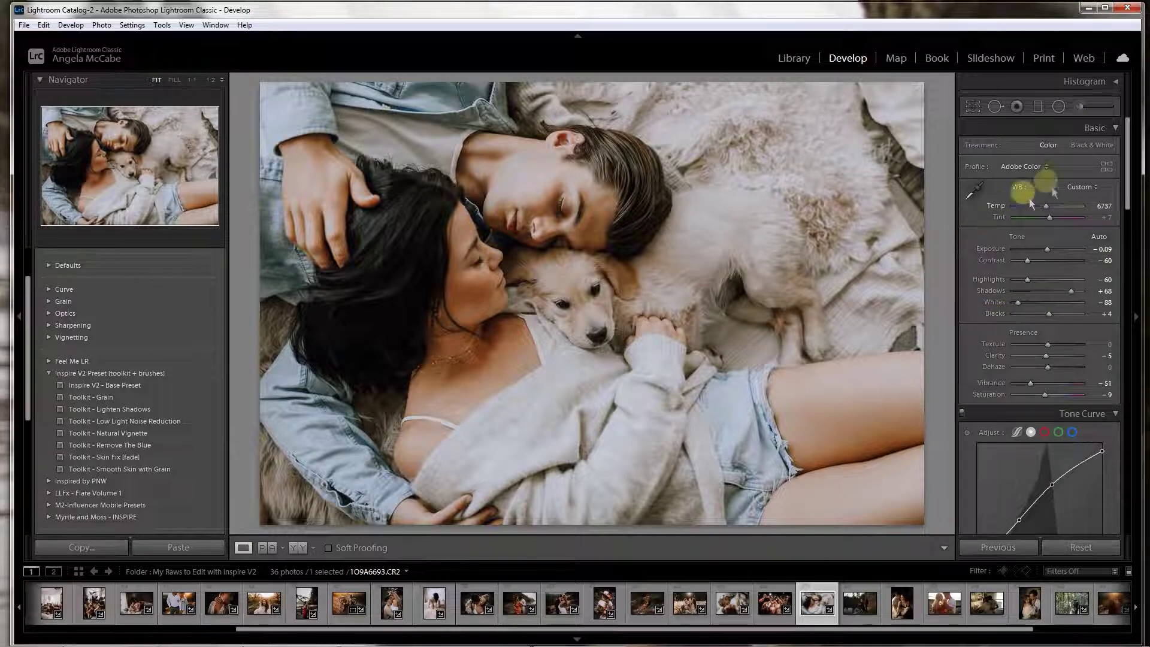
Brush the Myrtle & Moss - Lighten Up effect over the dark-haired woman's face and hair, and compare the photo before and after.
click(1080, 106)
click(1064, 148)
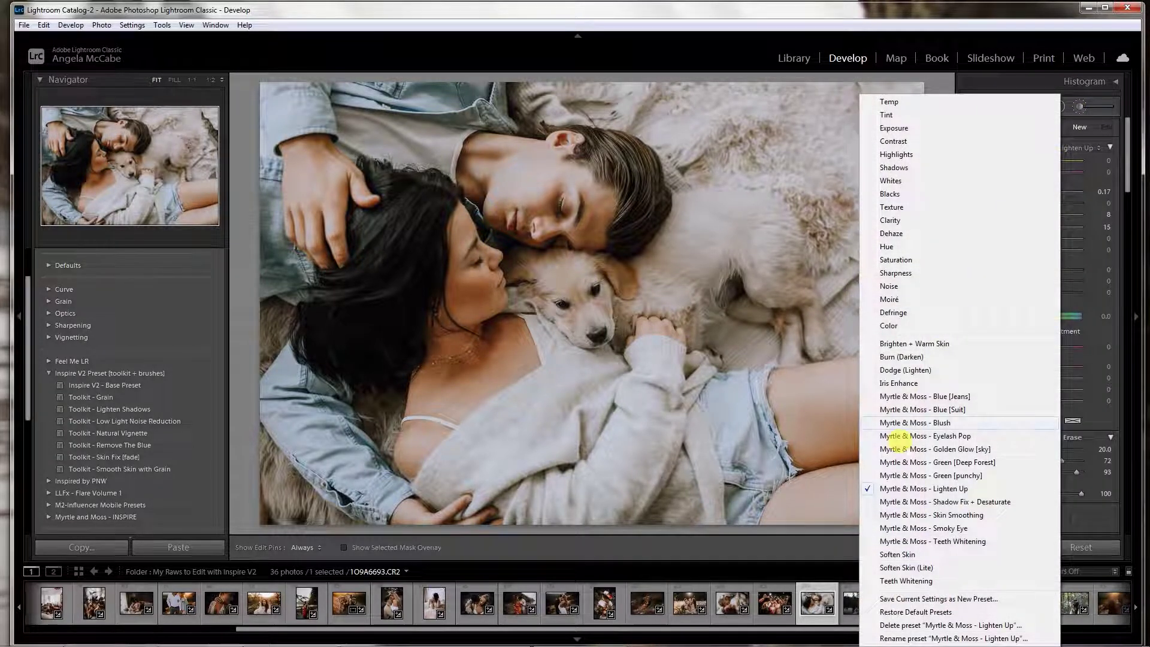
click(915, 489)
mouse_move(460, 248)
mouse_down()
mouse_move(478, 304)
mouse_move(377, 300)
mouse_move(478, 195)
mouse_move(402, 275)
mouse_up()
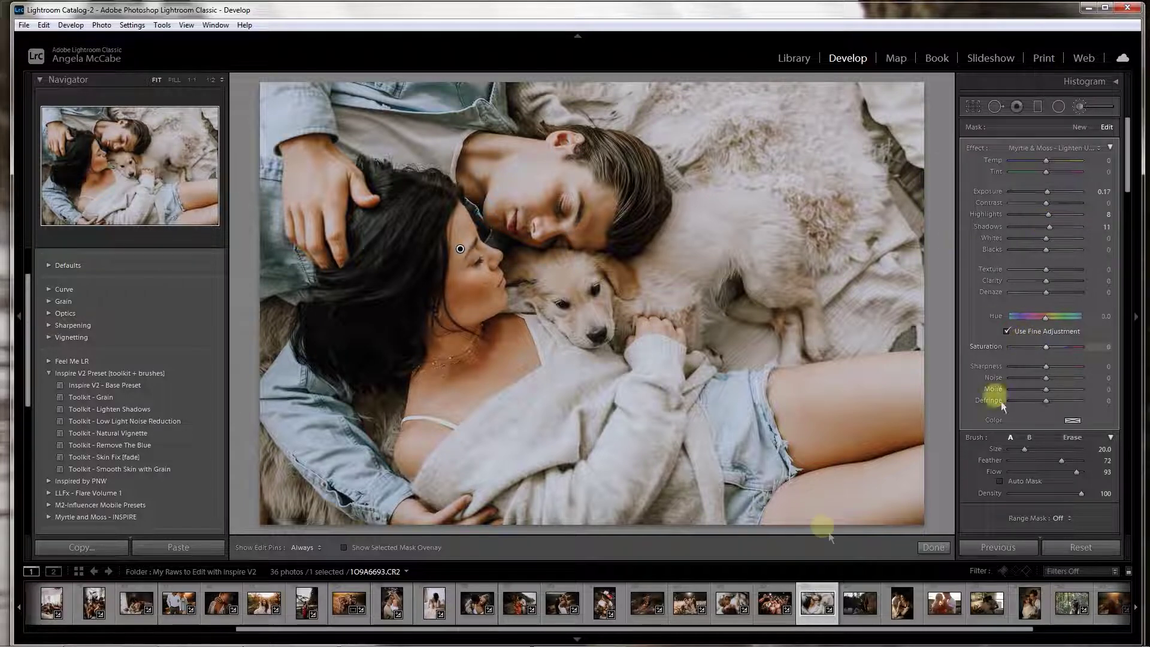
click(933, 548)
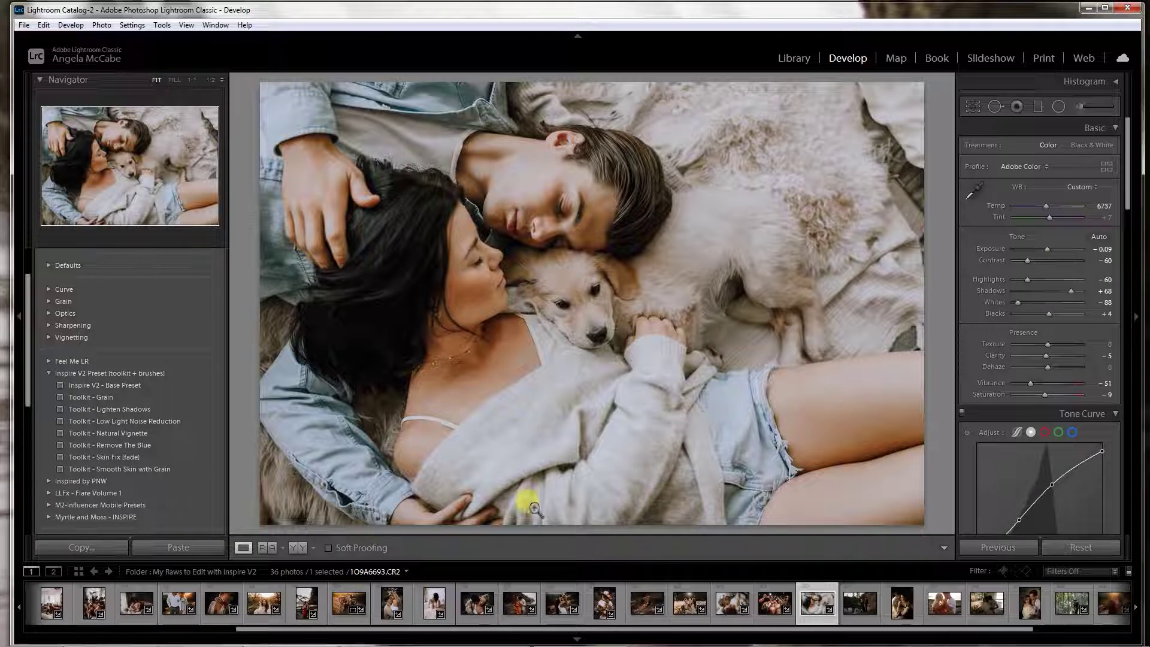
click(297, 547)
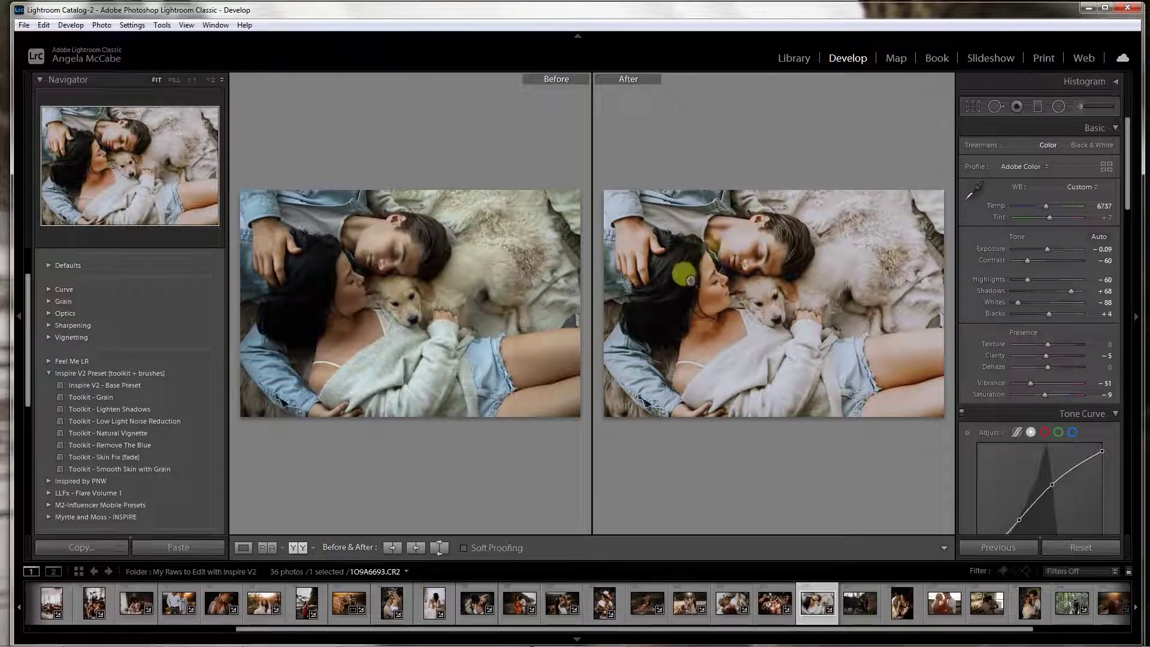
Open lakeside photo 1O9A6873.CR2 in single view, apply the Inspire V2 - Base Preset, and set Exposure to +0.35, Temp to 6211 and Tint to +18.
click(853, 610)
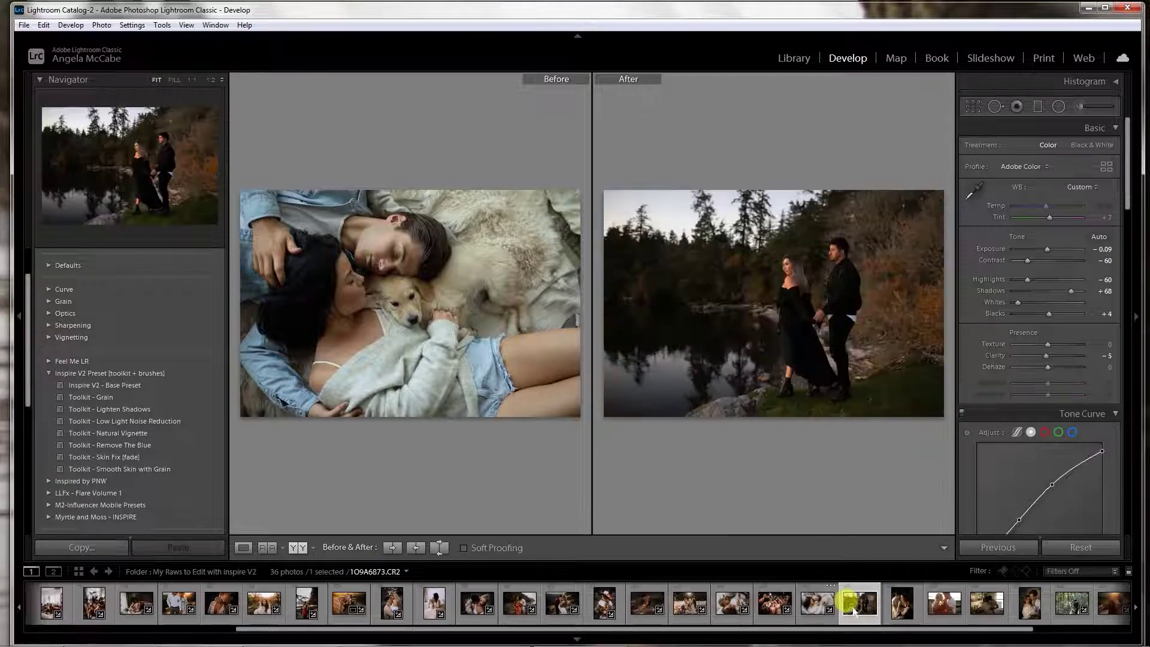
click(242, 548)
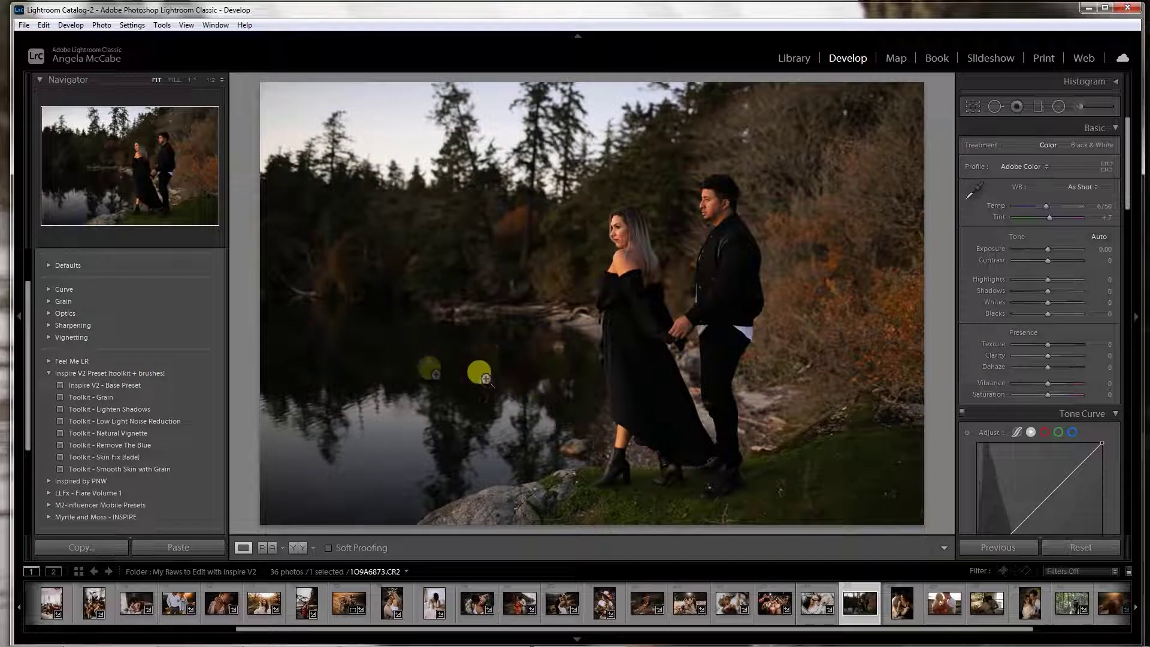
click(157, 386)
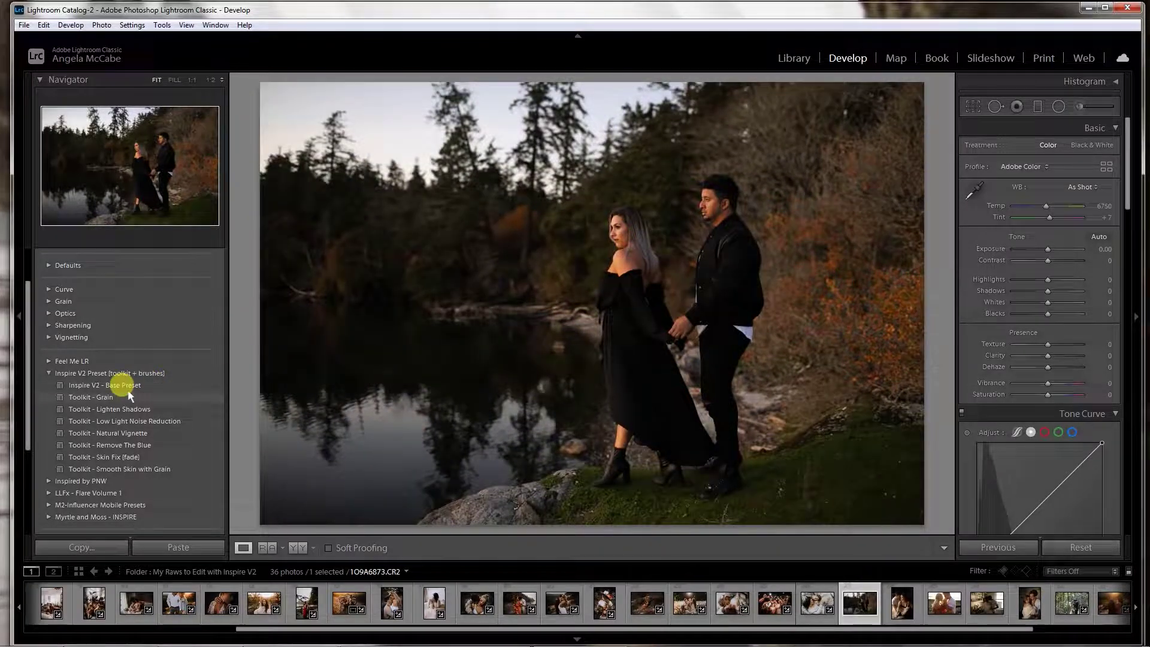
click(132, 387)
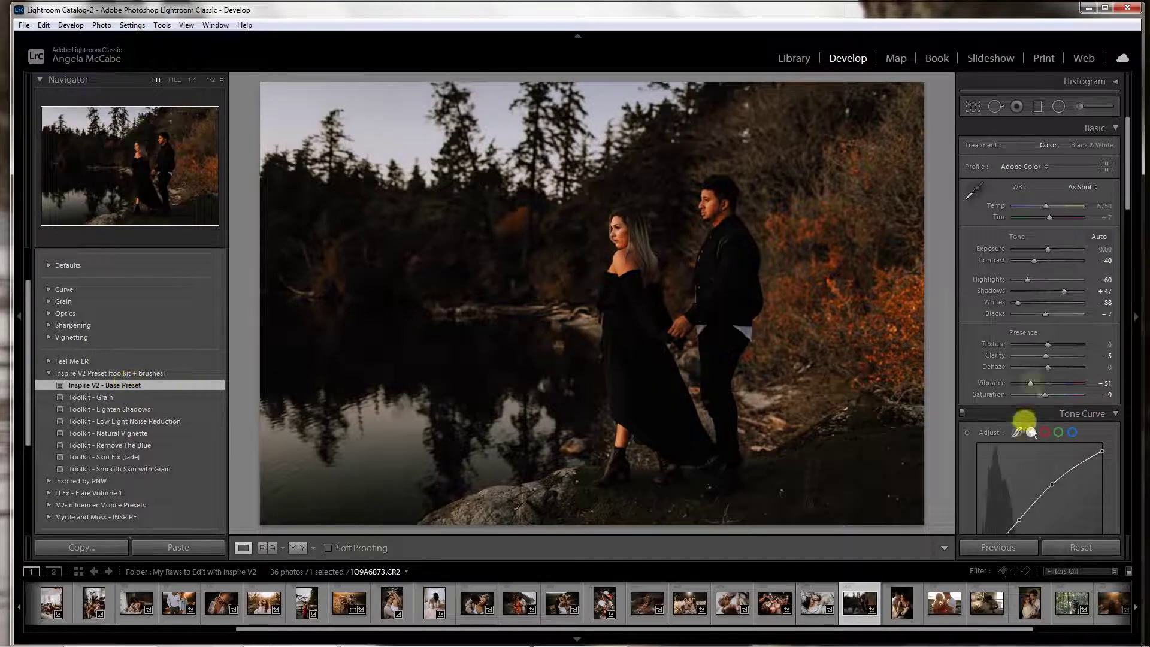
drag(1046, 251, 1049, 250)
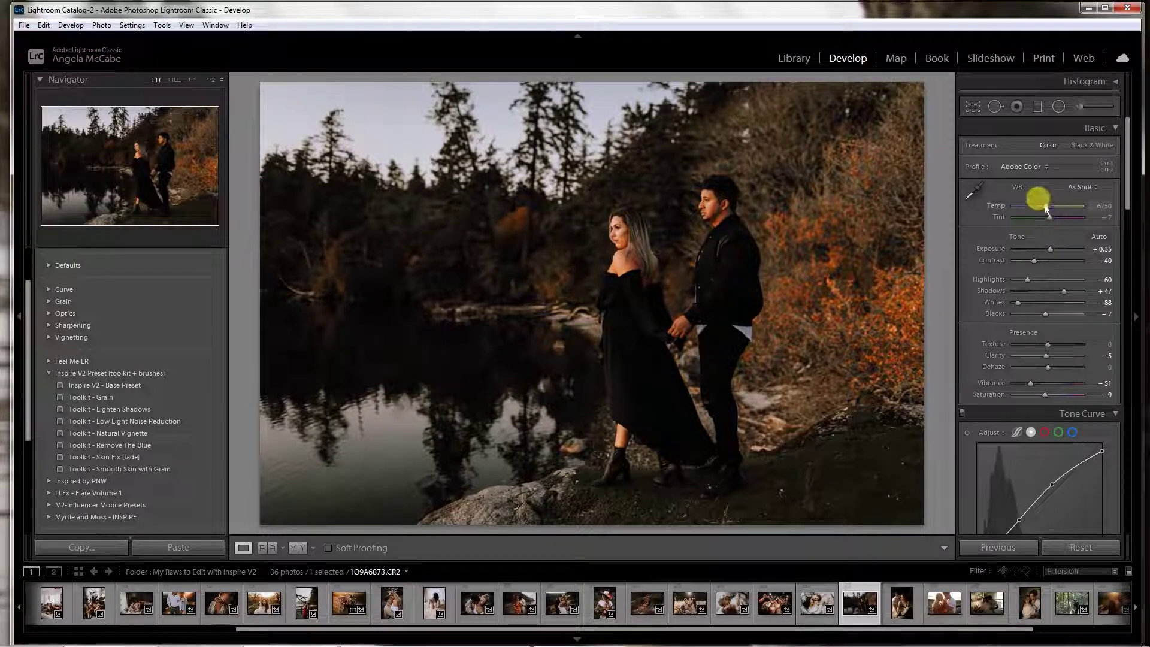
drag(1037, 203, 1056, 223)
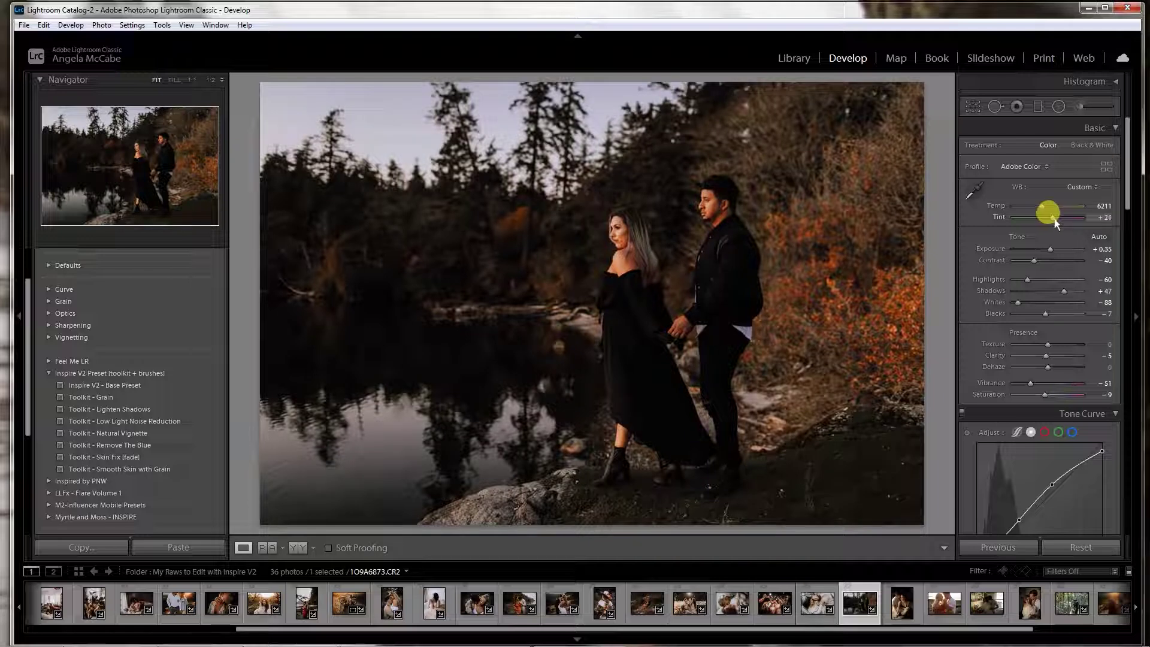
drag(1055, 222, 1052, 220)
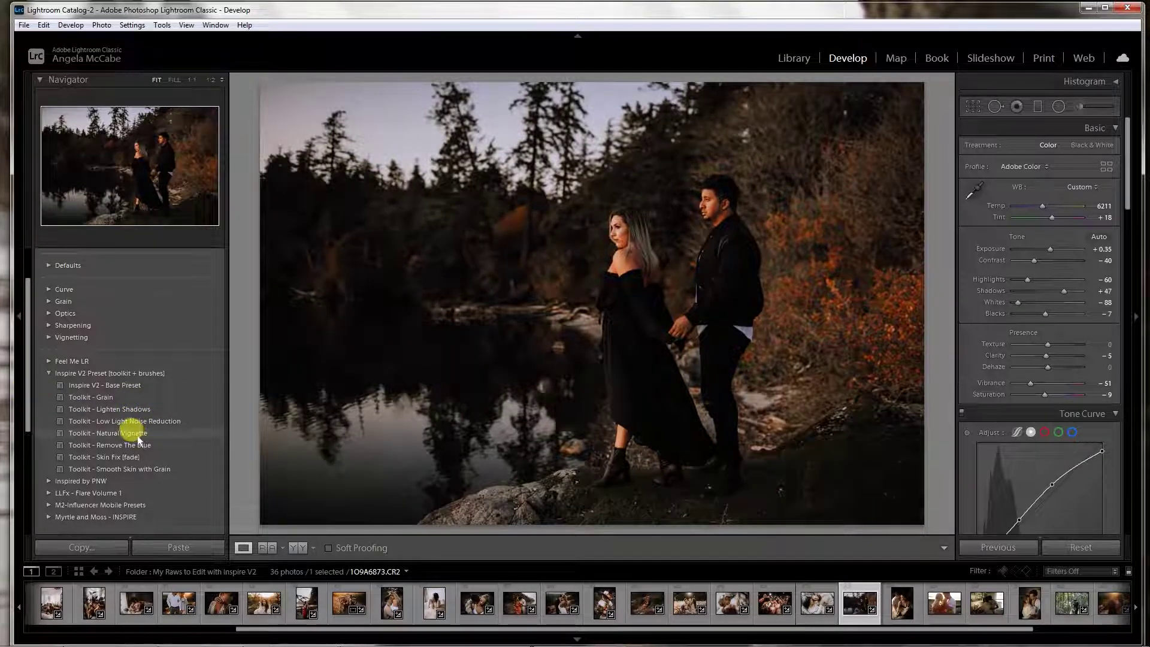
Apply Toolkit - Natural Vignette to the lakeside photo and set Temp 6649, Exposure +0.44, Contrast -35, Highlights -47 and Shadows +56.
click(142, 433)
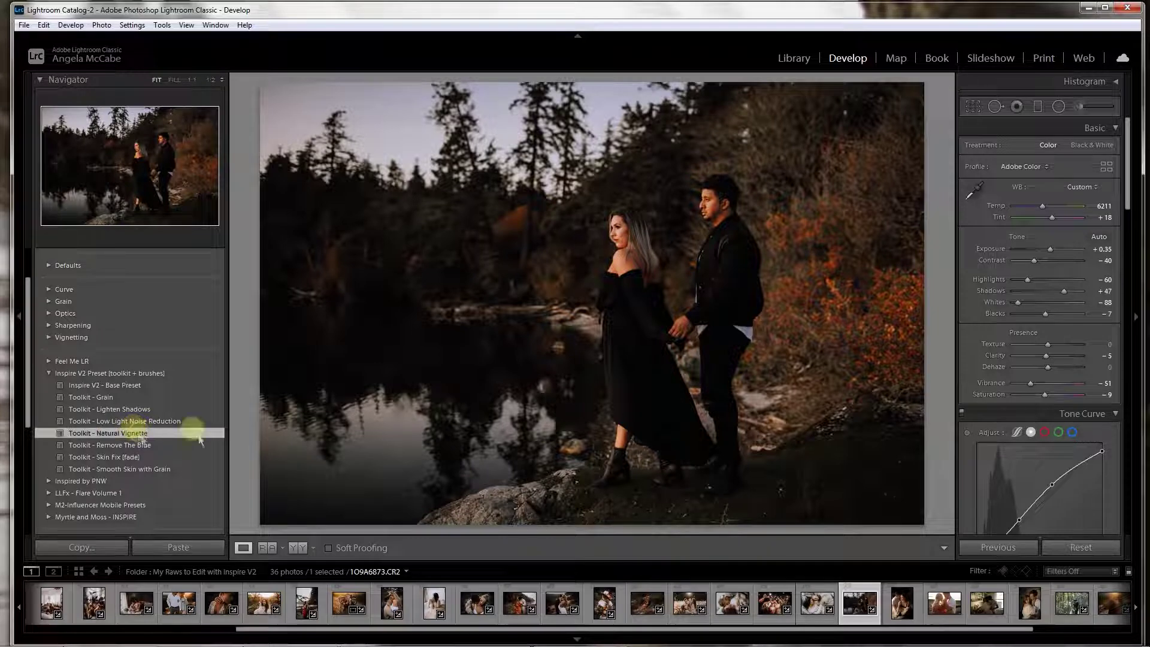
click(1069, 290)
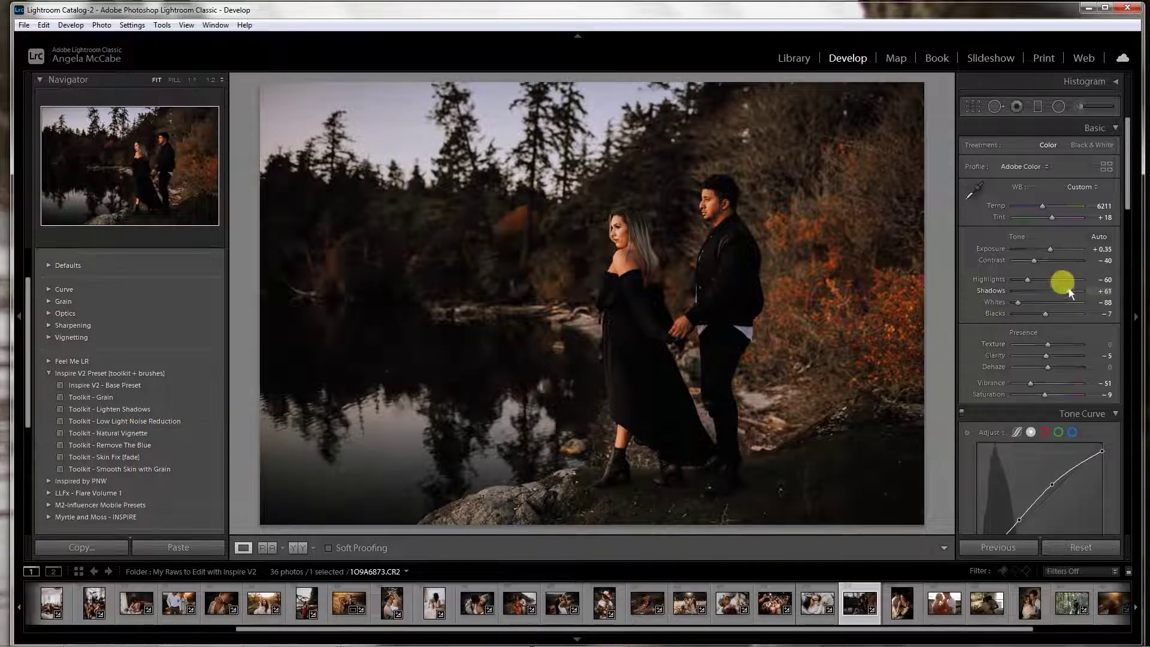
drag(1027, 282, 1032, 282)
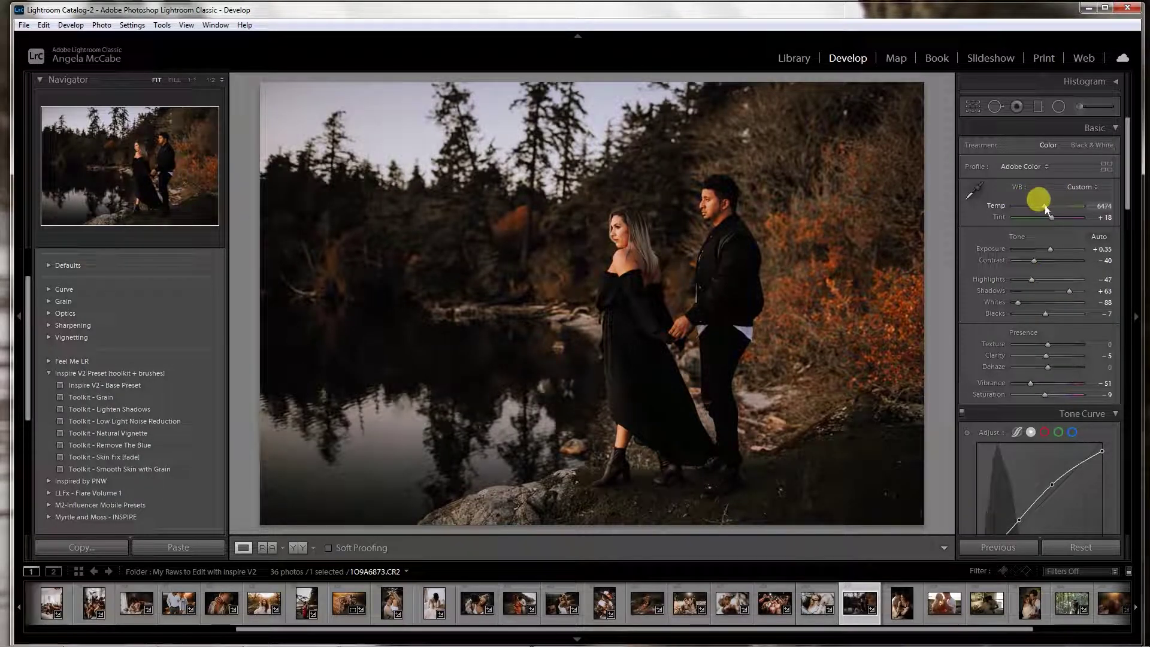
drag(1045, 208, 1048, 209)
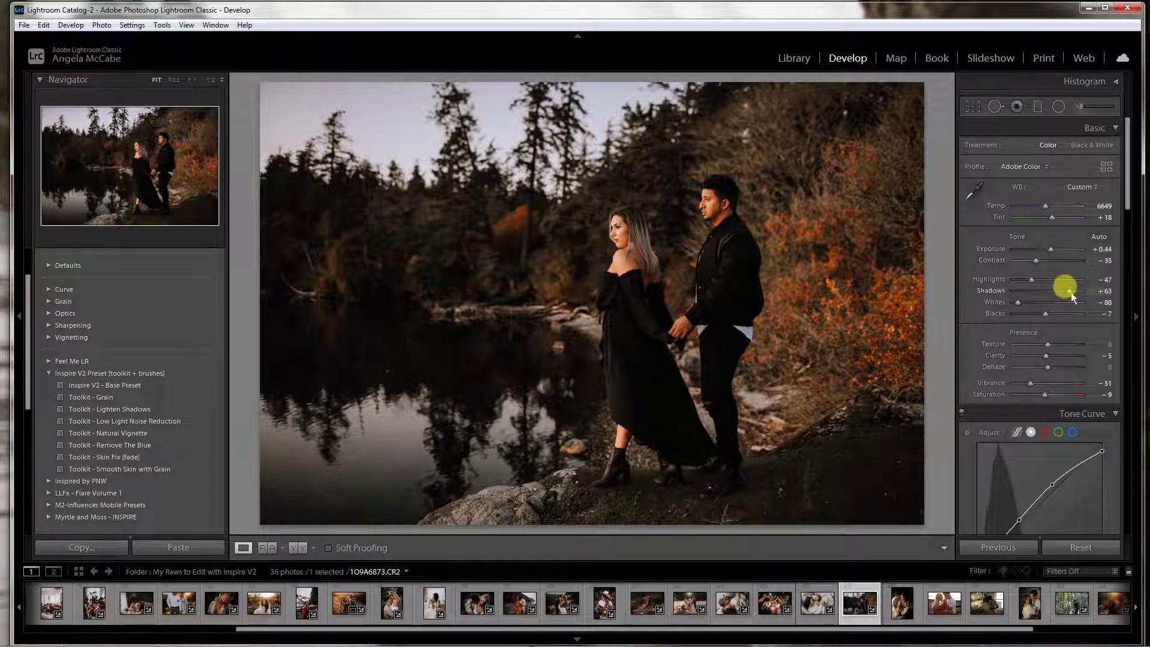
drag(1071, 292, 1071, 294)
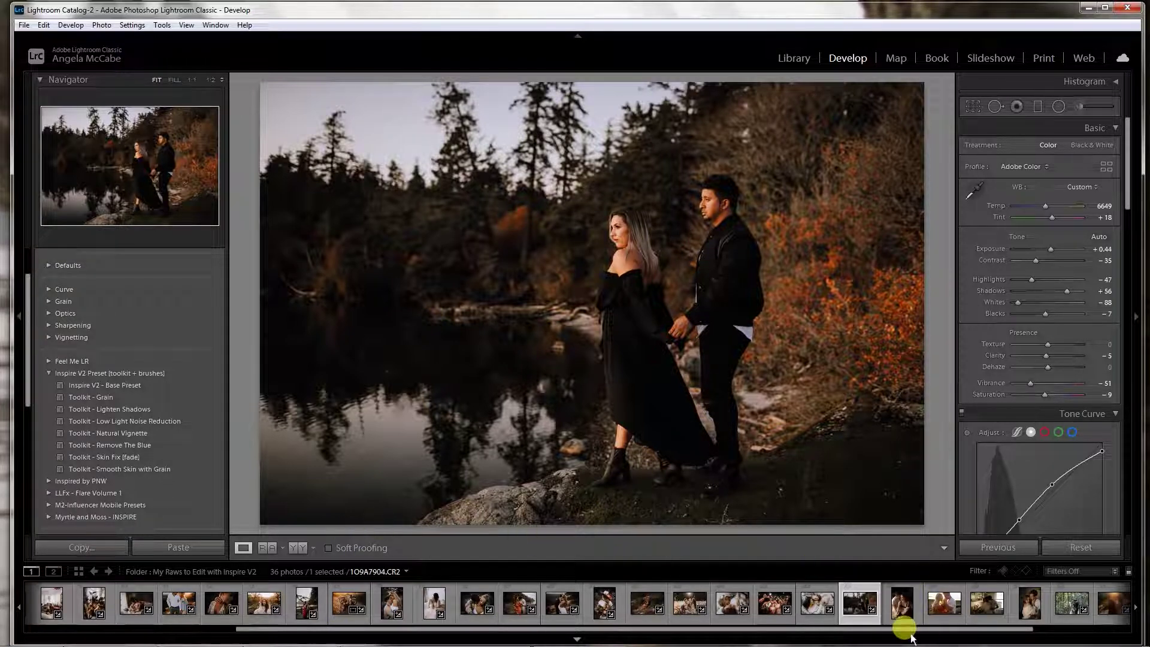
Compare the lakeside photo before and after editing, and return to the single view.
drag(912, 631, 1022, 613)
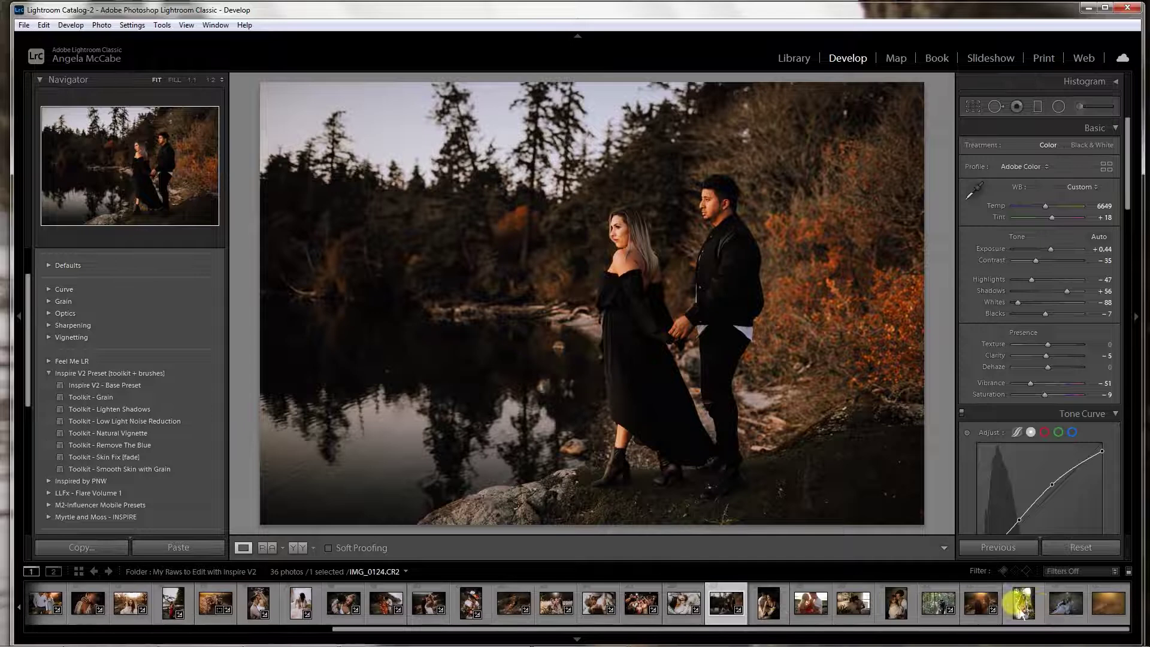
click(298, 547)
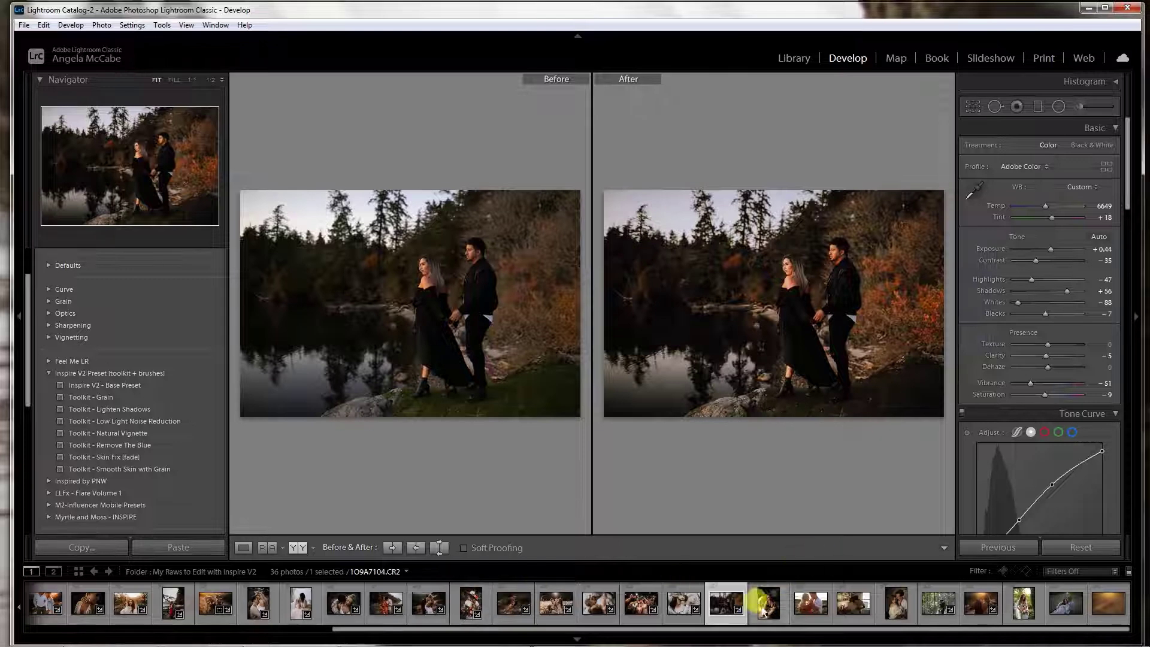
click(244, 547)
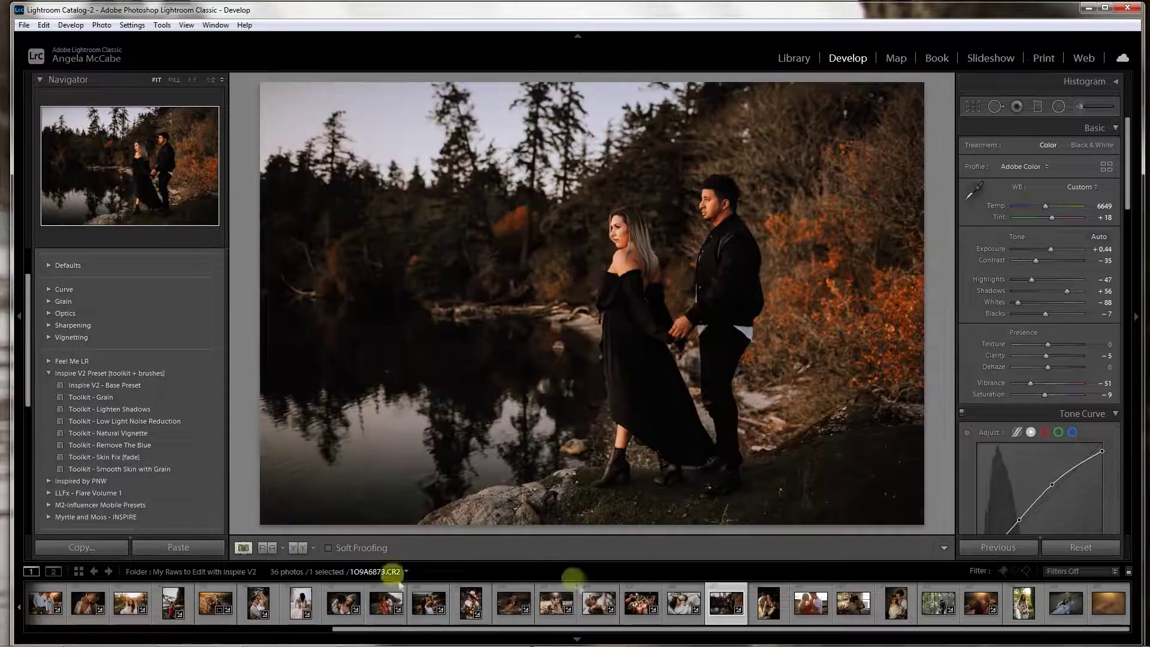
Open the seated couple photo 1O9A7104.CR2 and apply the Inspire V2 - Base Preset.
click(768, 604)
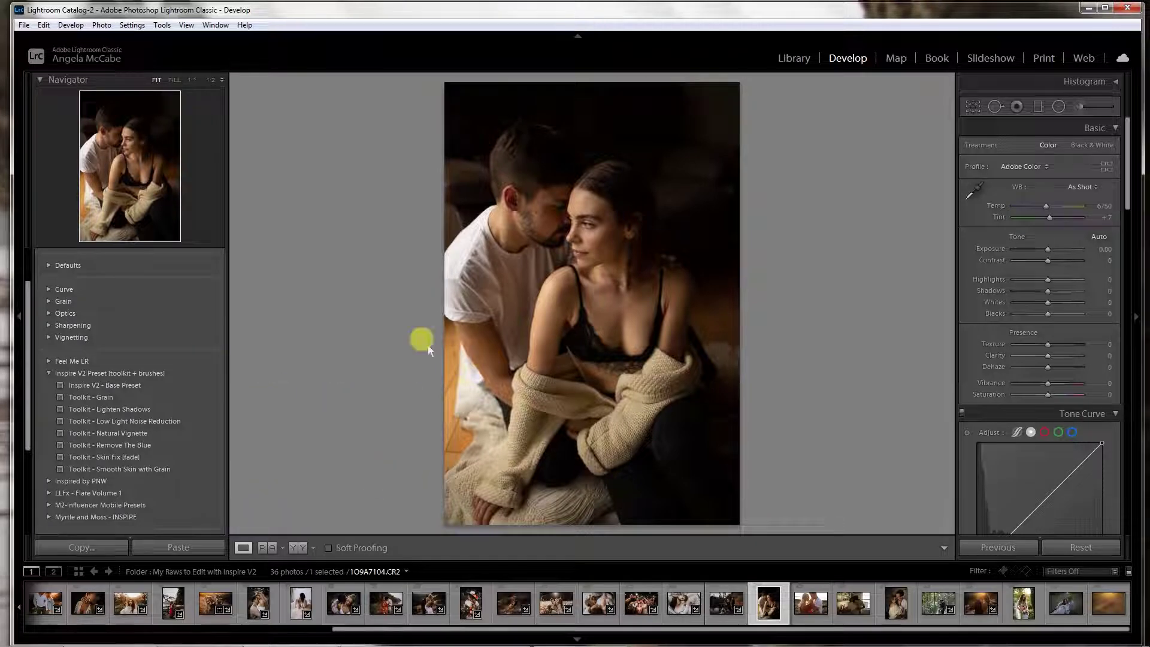
click(157, 386)
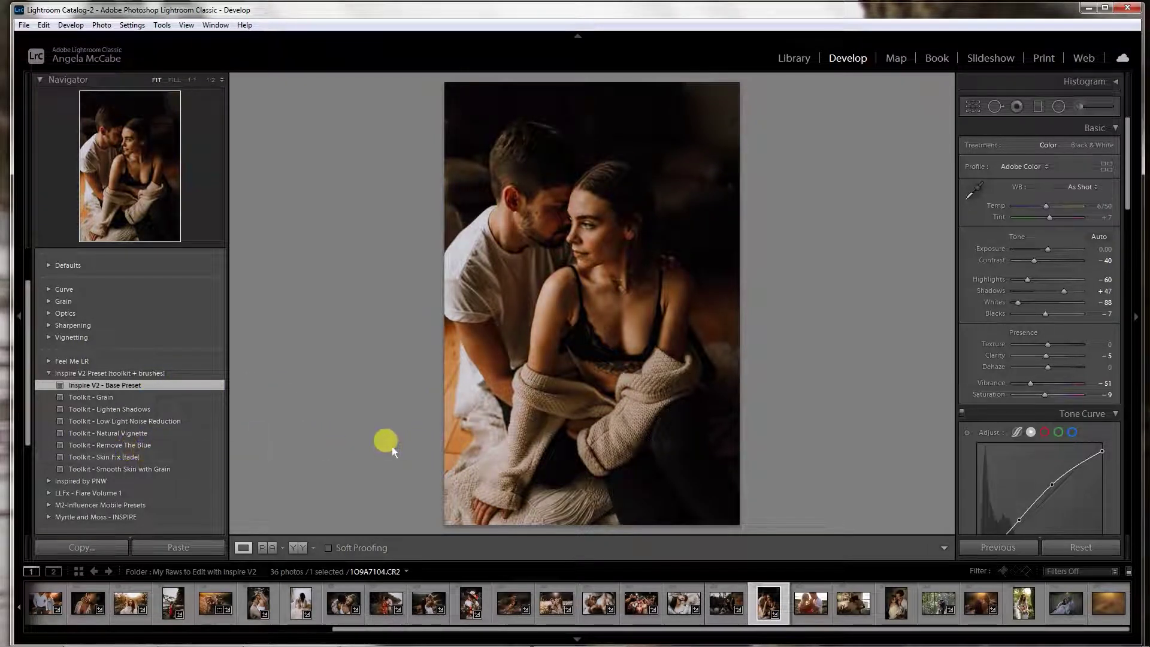
Apply Toolkit - Skin Fix [fade] to the seated couple photo and set Contrast -21, Exposure -0.09 and Highlights -67.
click(132, 457)
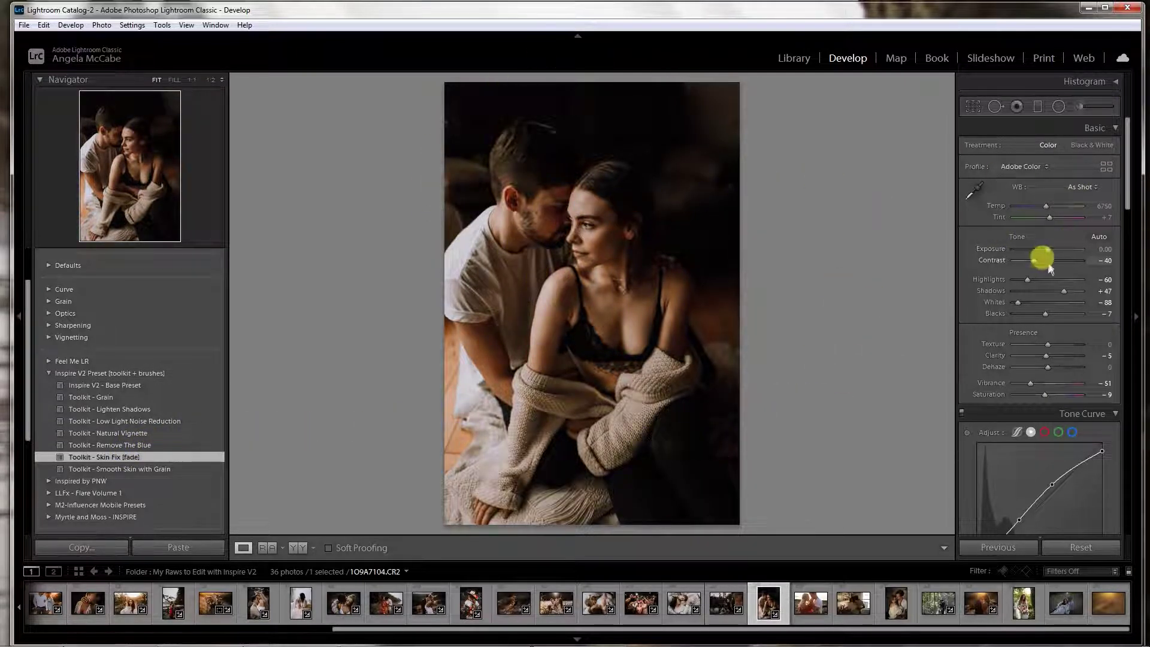
drag(1027, 261, 1037, 260)
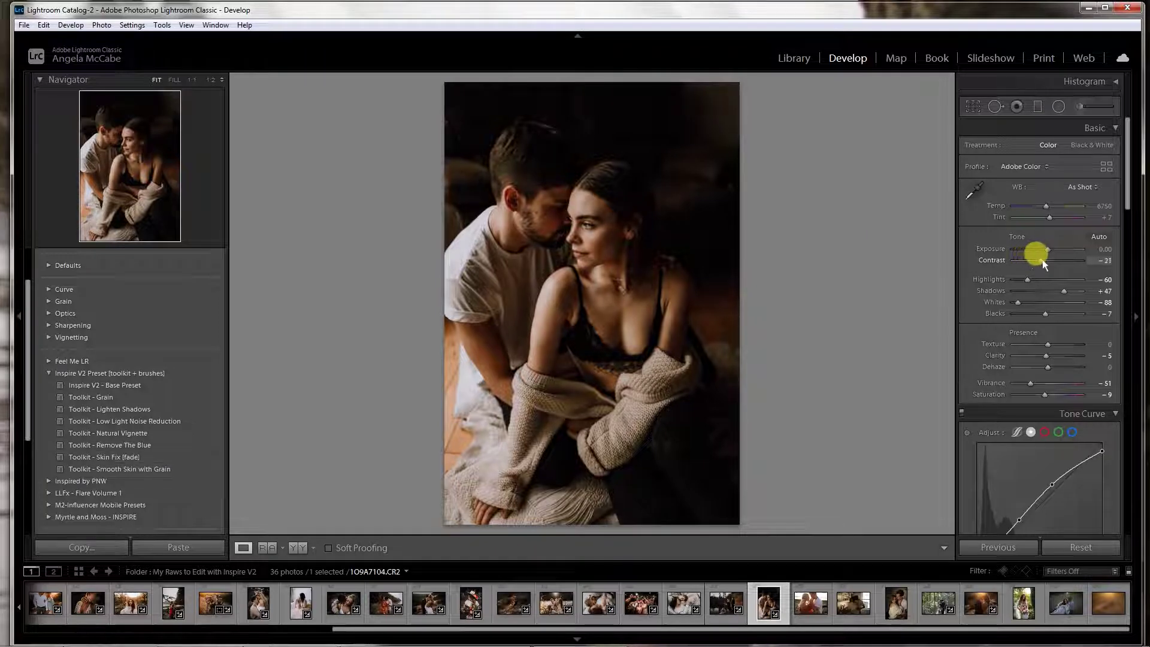
click(1048, 249)
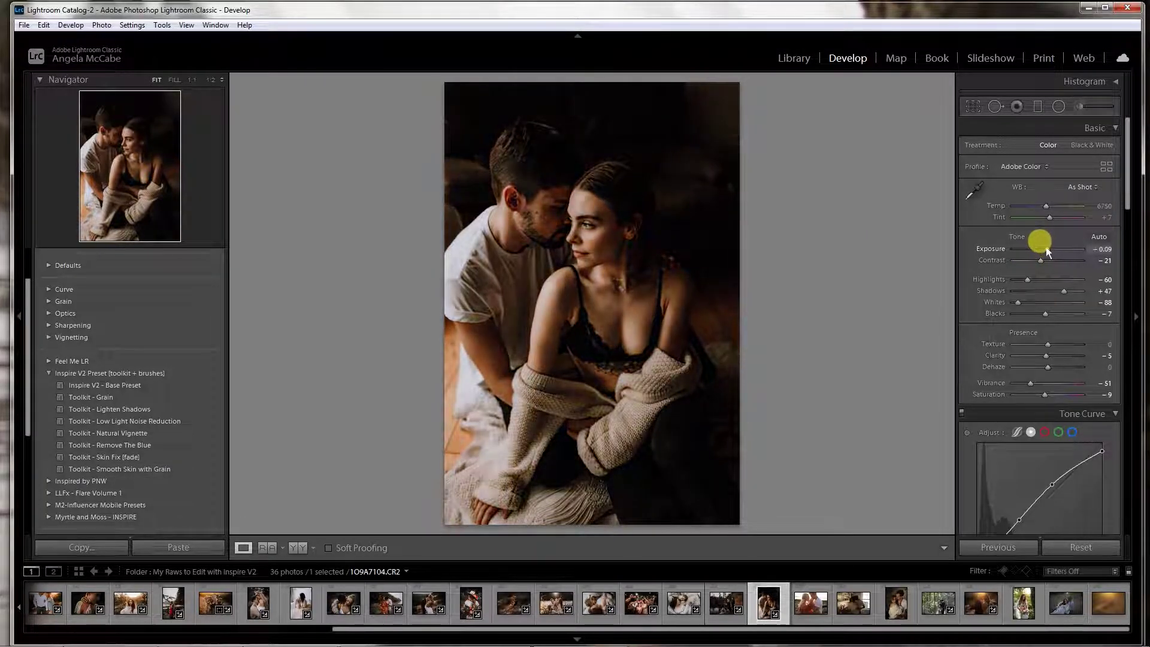
drag(1047, 248, 1048, 249)
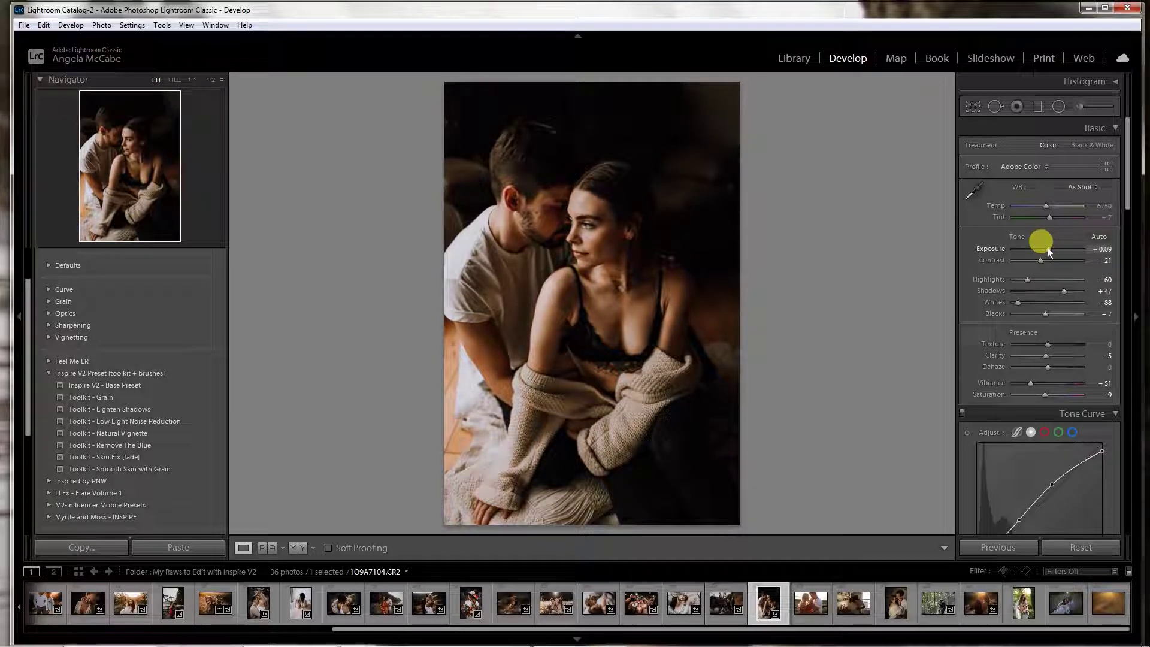
click(1047, 249)
click(1026, 281)
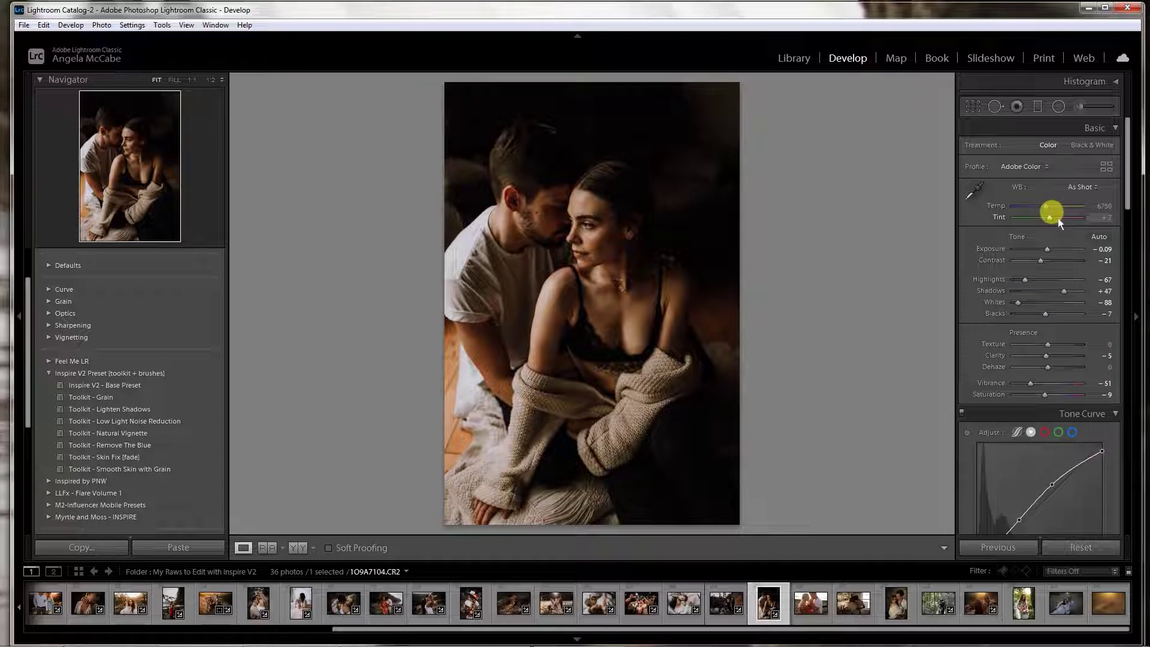
Set the seated couple photo's Tint to +18, apply Toolkit - Natural Vignette, and set Exposure to +0.09.
drag(1055, 221, 1058, 222)
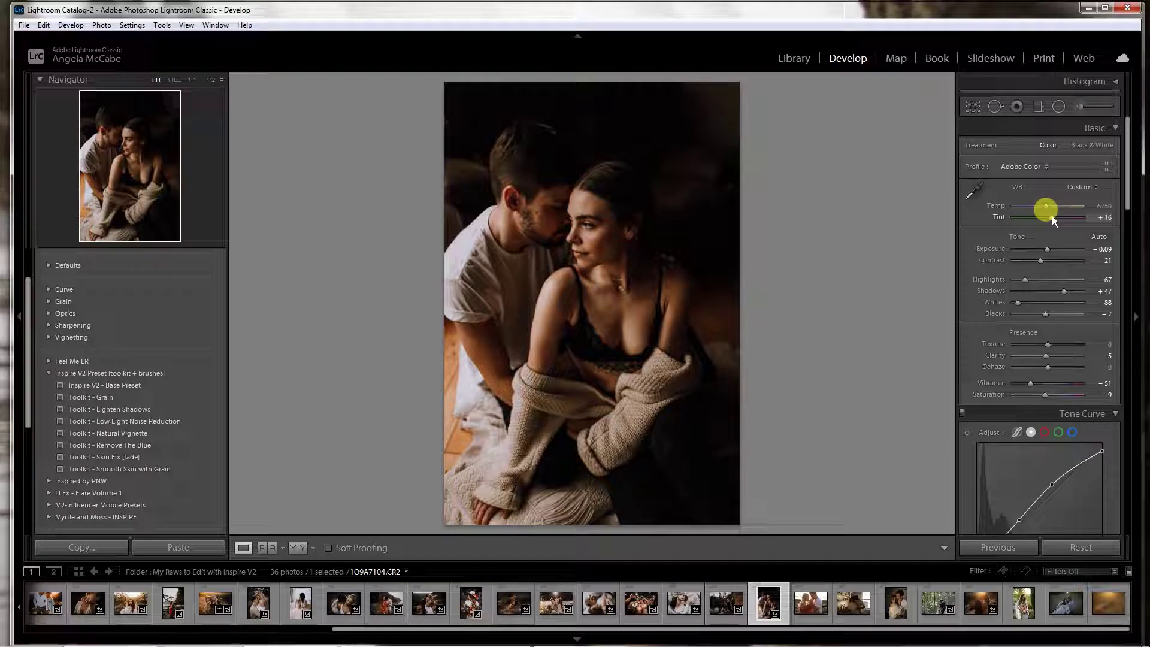
drag(1052, 217, 1054, 218)
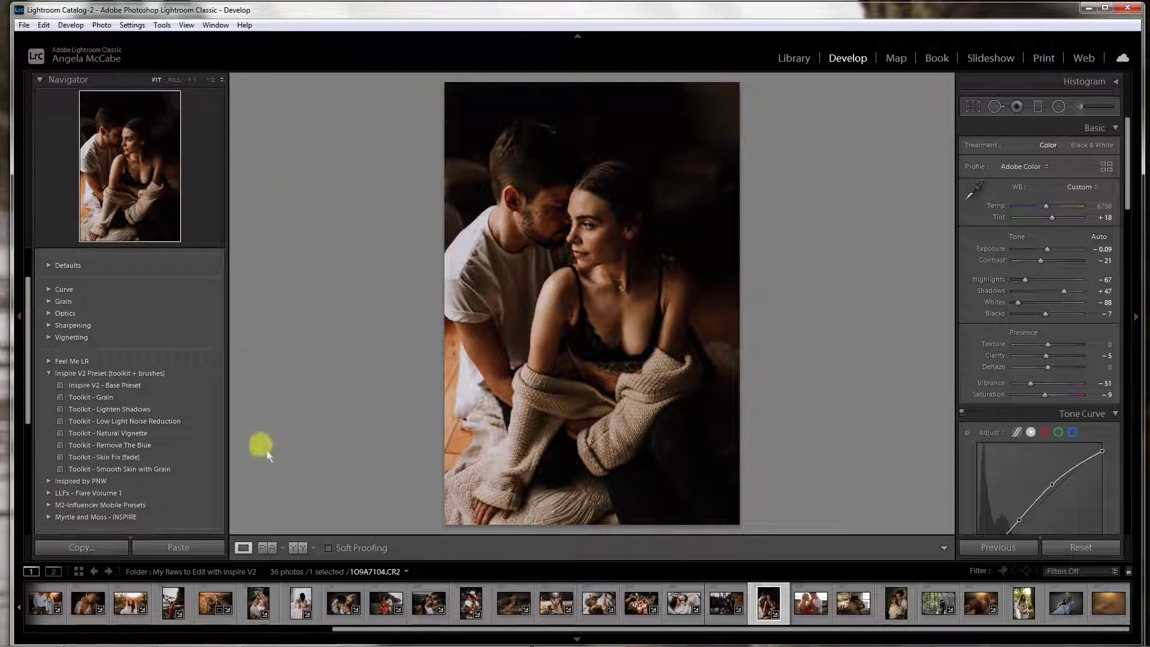
click(148, 431)
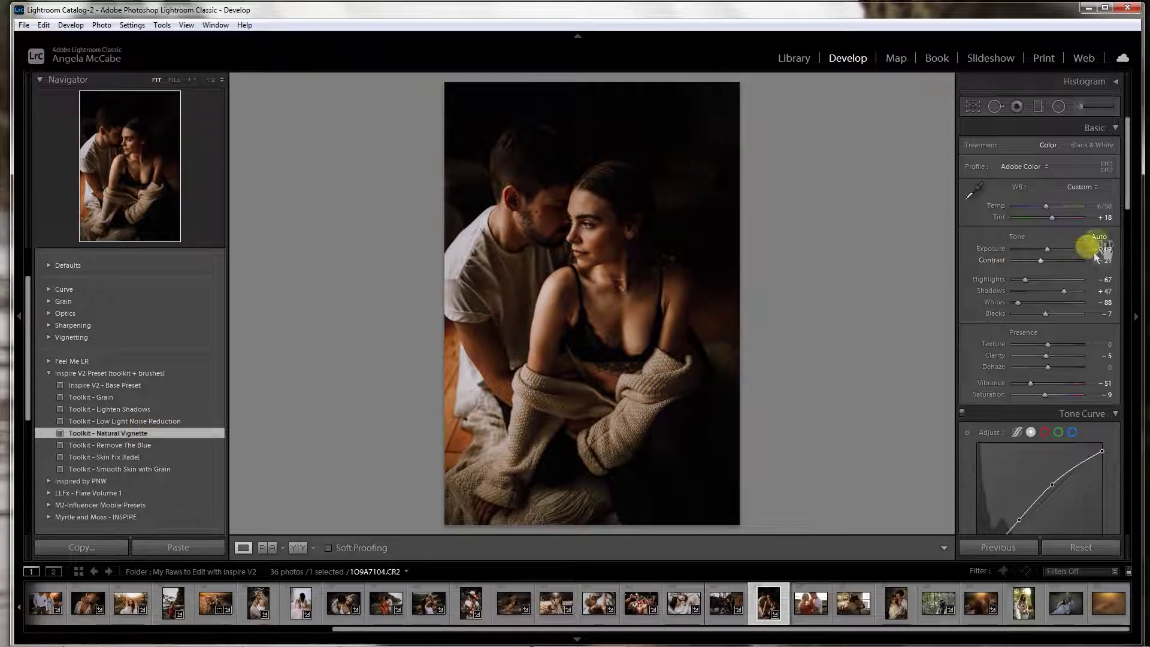
double_click(1047, 247)
drag(1048, 245, 1048, 246)
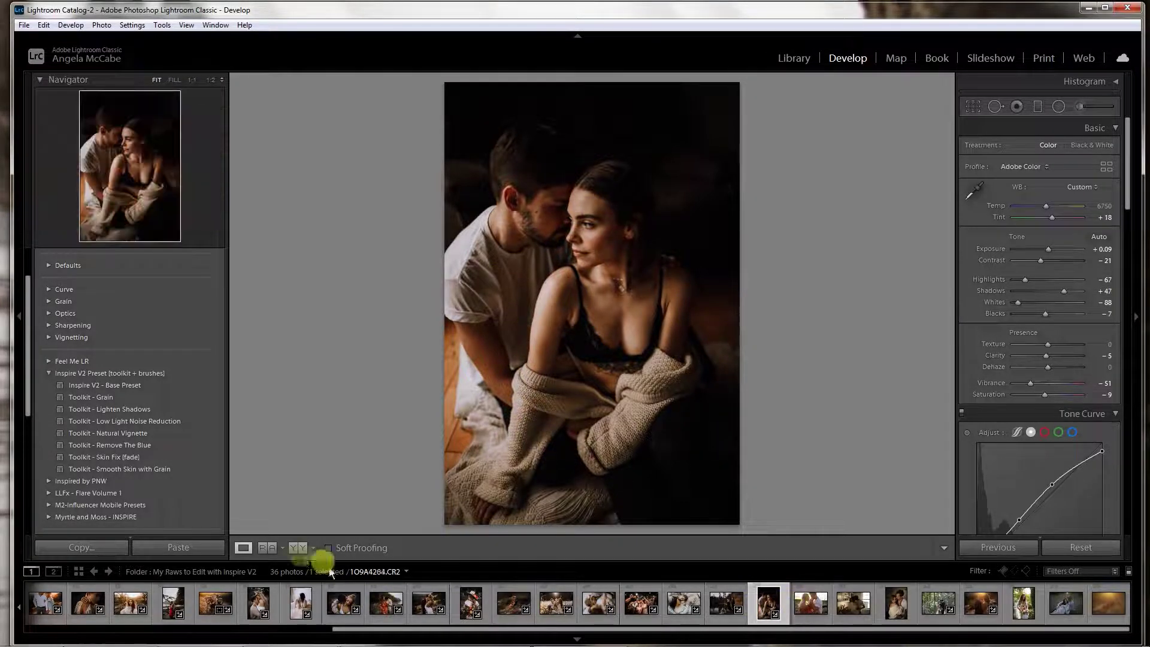
Compare the seated couple photo before and after editing, and return to the single view.
click(294, 550)
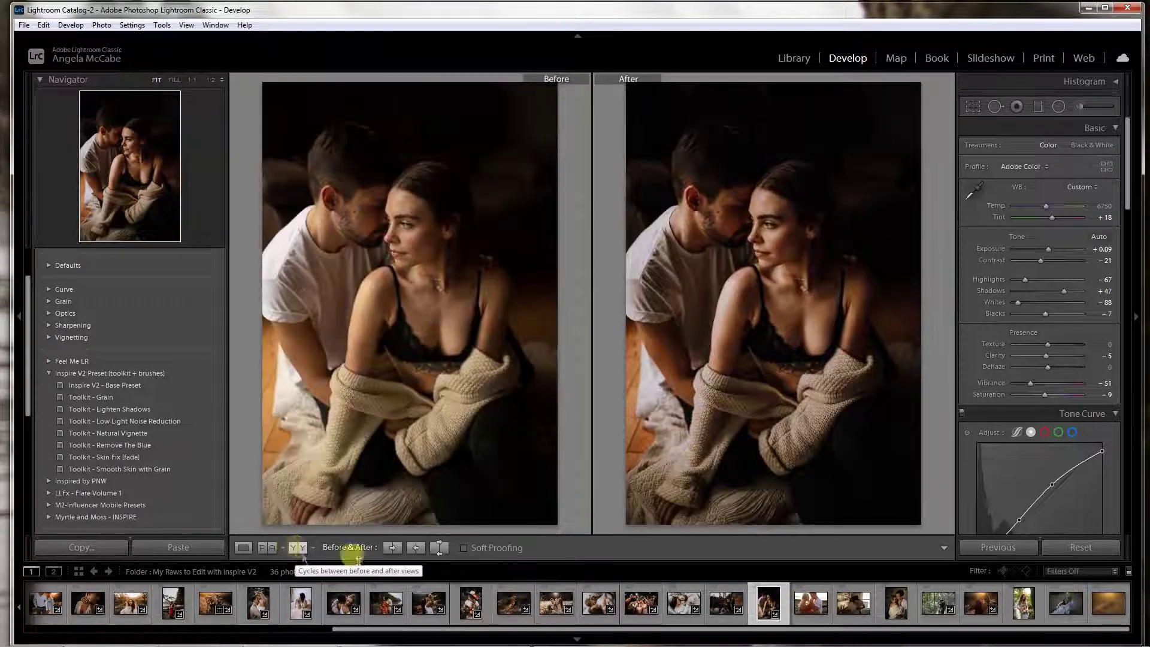
click(244, 548)
Open beach couple photo 1O9A7904.CR2, apply the Inspire V2 - Base Preset, and set Temp 5684, Contrast -23, Shadows +58 and Tint +18.
click(813, 603)
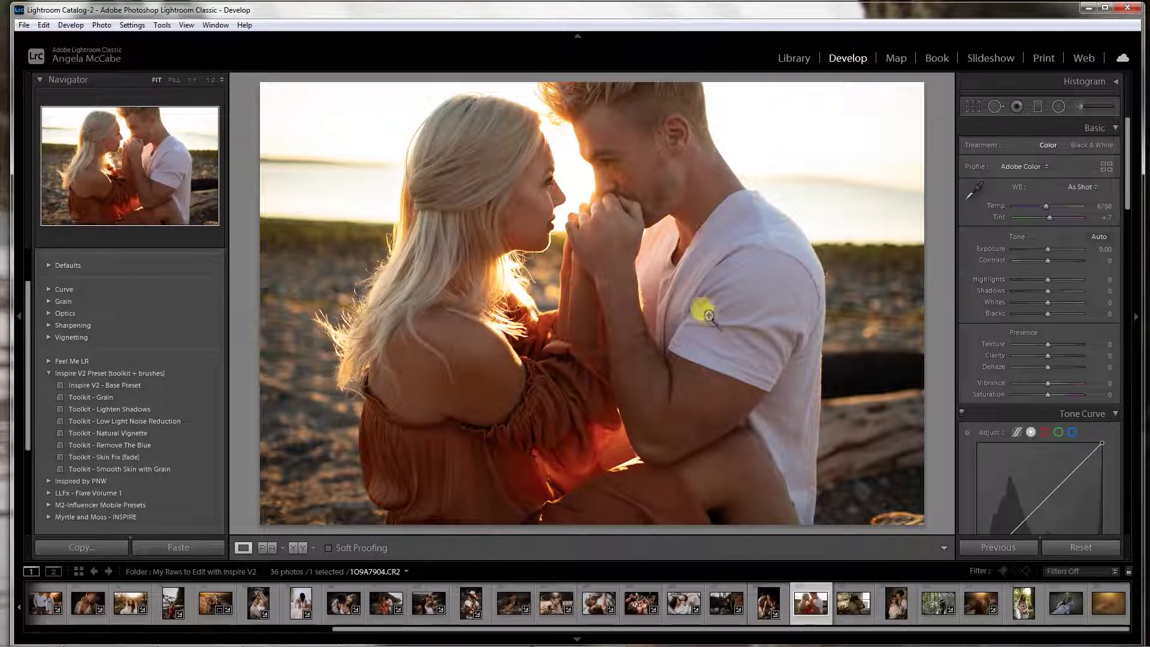
click(178, 385)
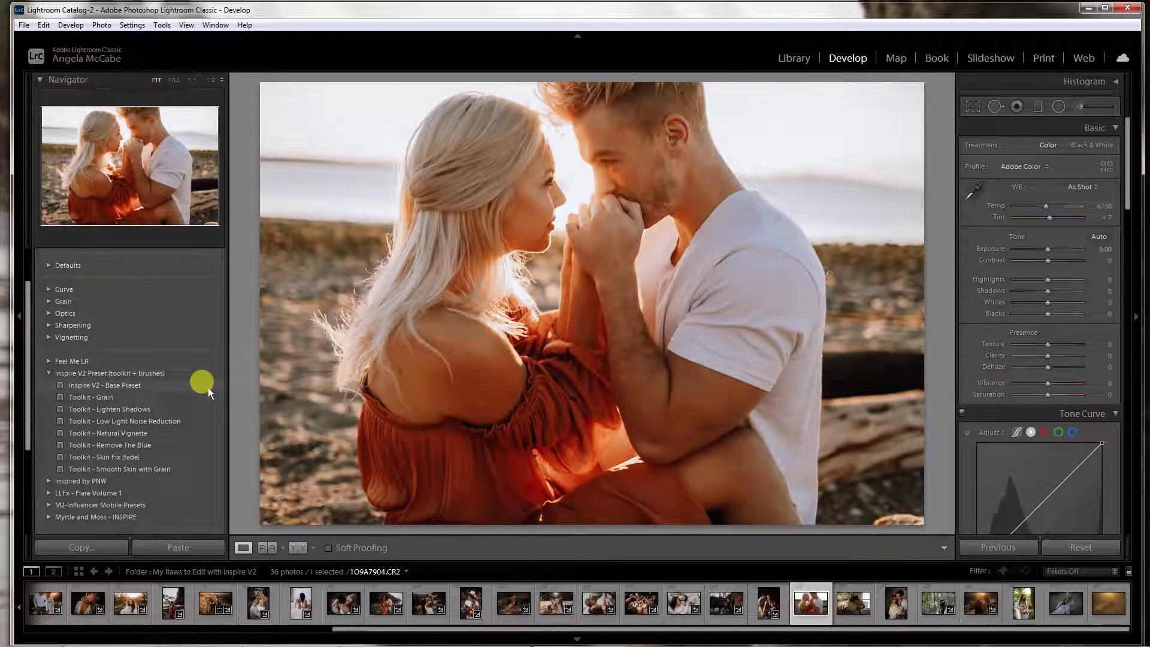
click(207, 387)
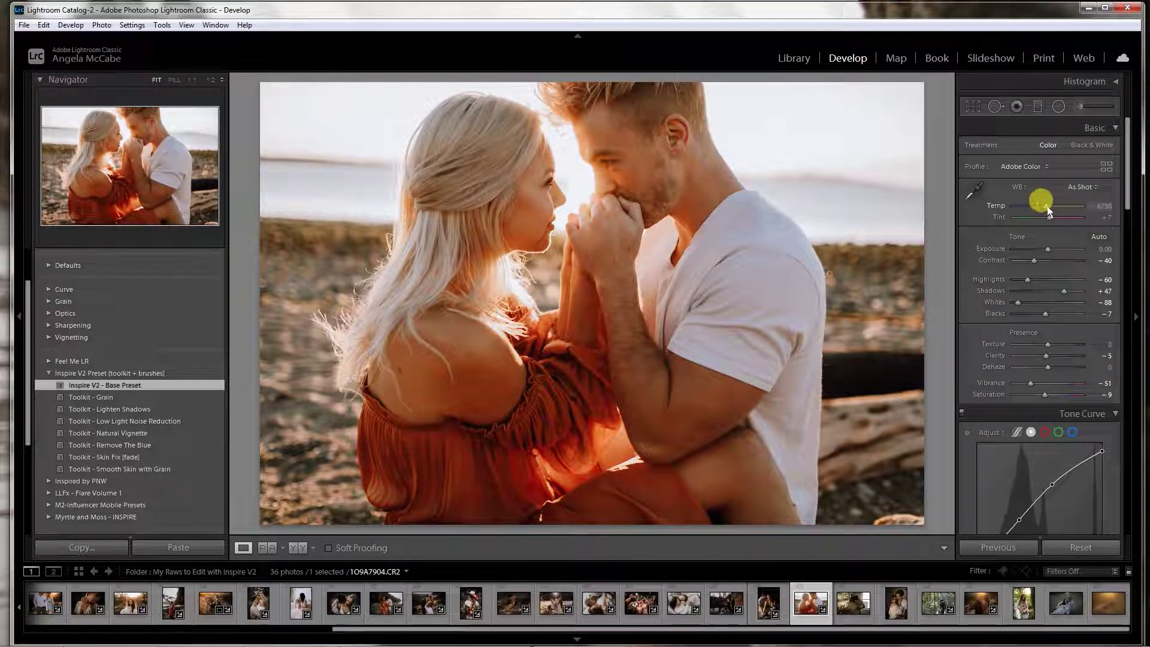
drag(1043, 206, 1040, 209)
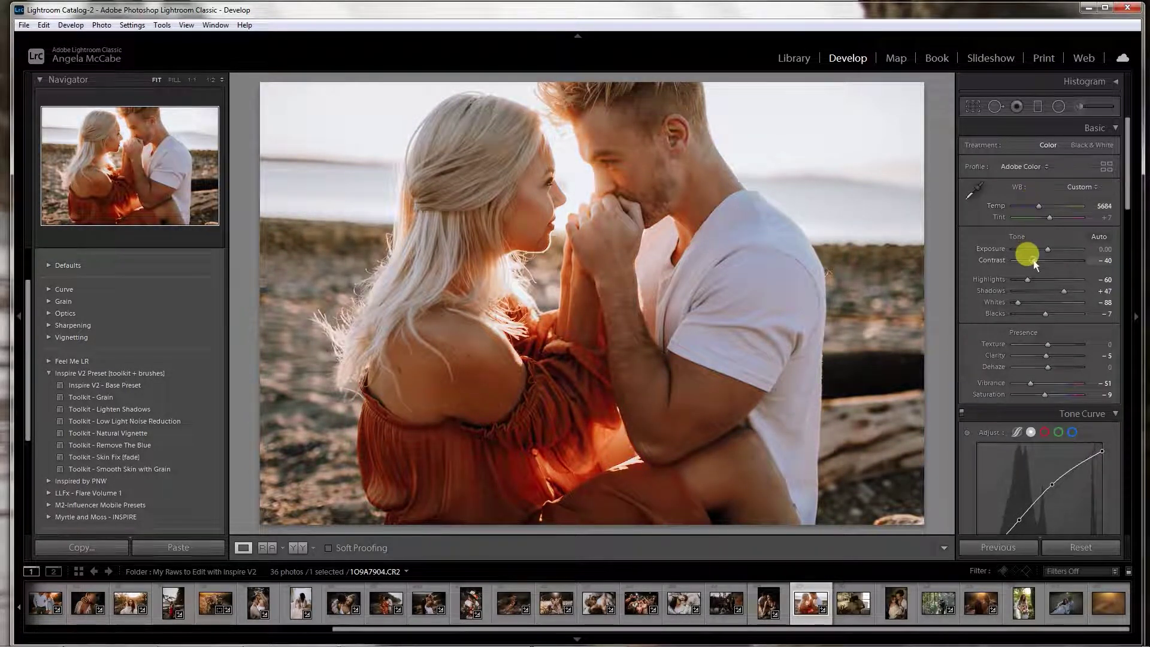
drag(1035, 263, 1076, 258)
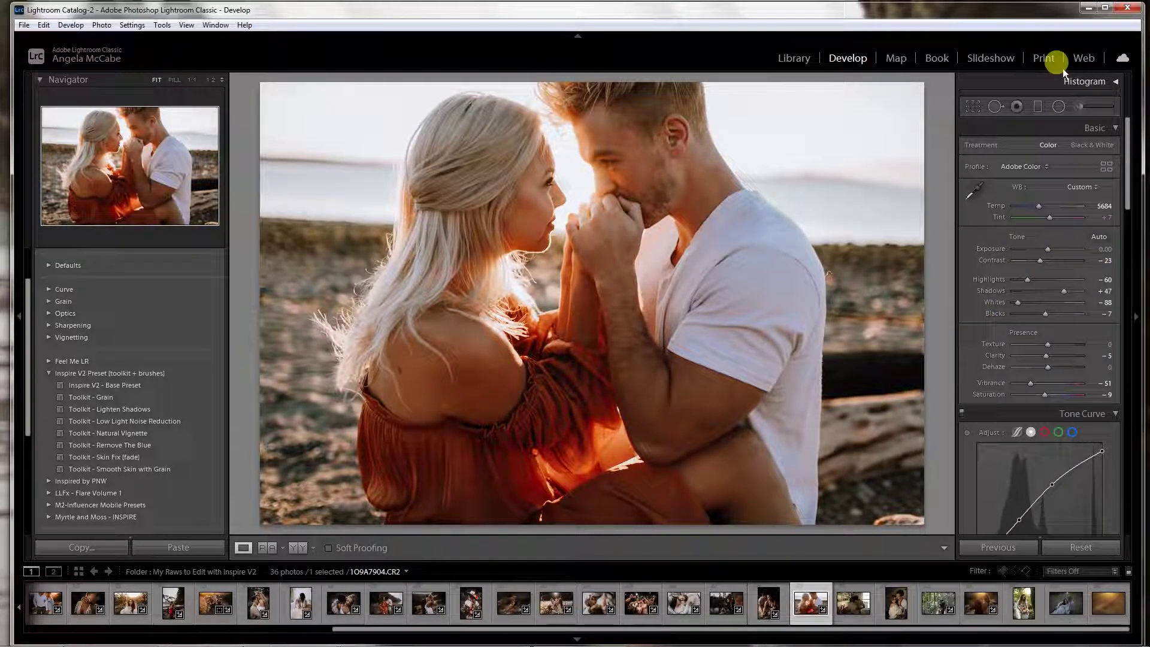
drag(1069, 292, 1068, 291)
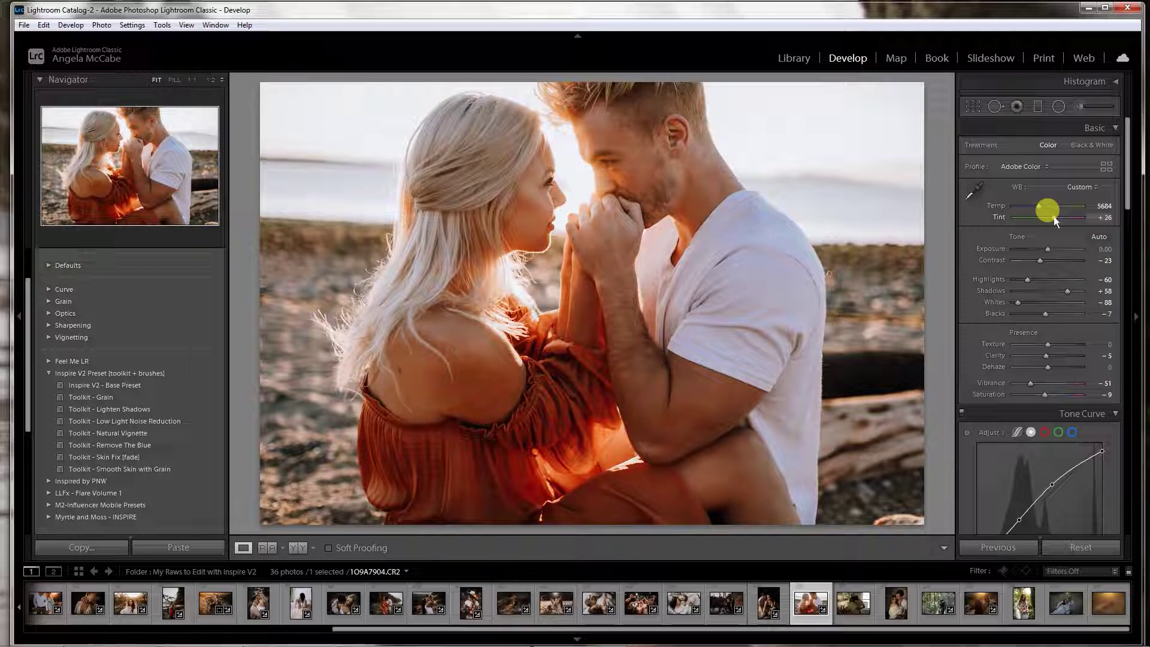
drag(1055, 221, 1054, 220)
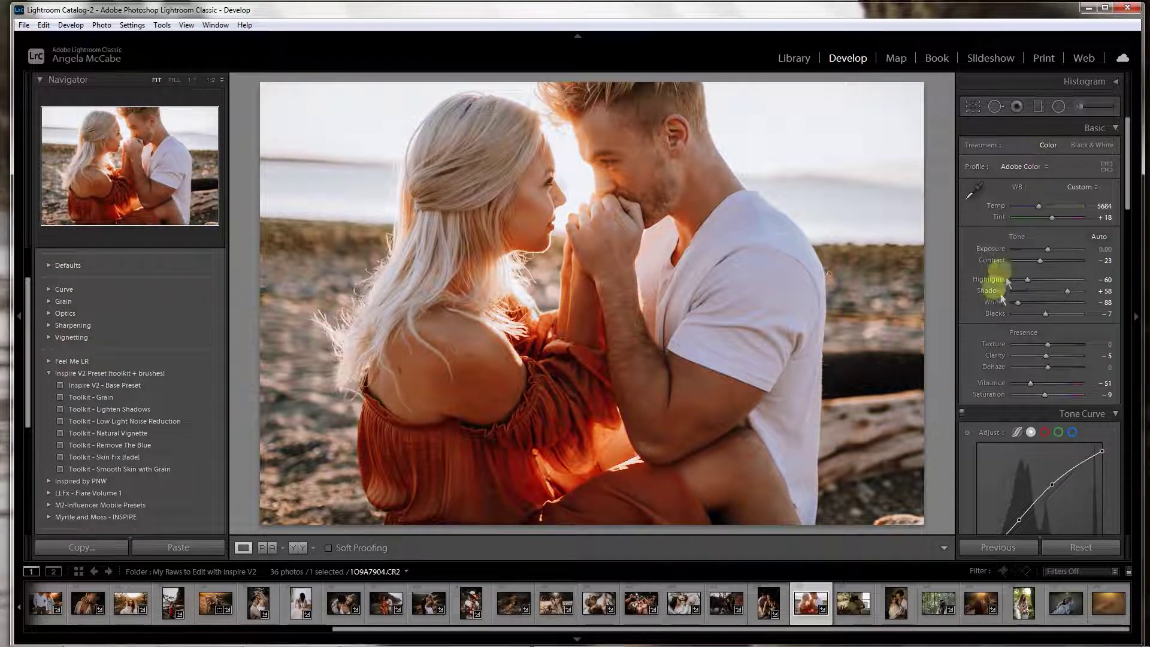
Compare the beach couple photo before and after editing, and return to the single view.
click(298, 547)
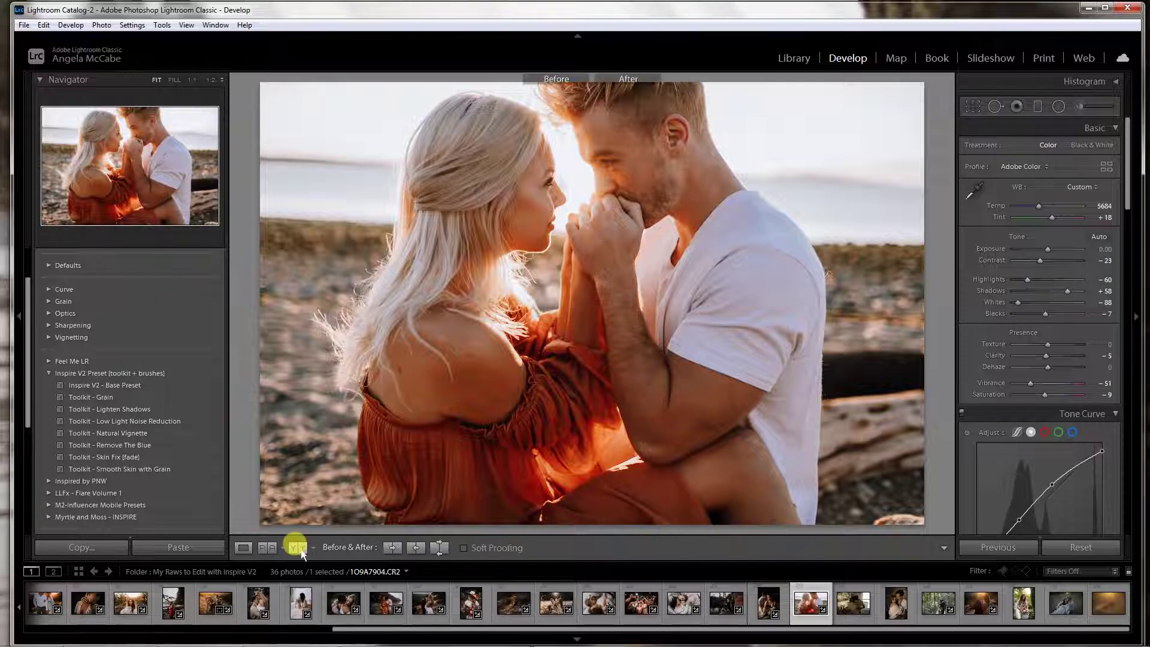
click(243, 548)
Open kitchen photo 1O9A9878.CR2, apply the Inspire V2 - Base Preset, and set Exposure +1.67, Temp 6386, Tint +24, Contrast -23 and Shadows +60.
click(851, 599)
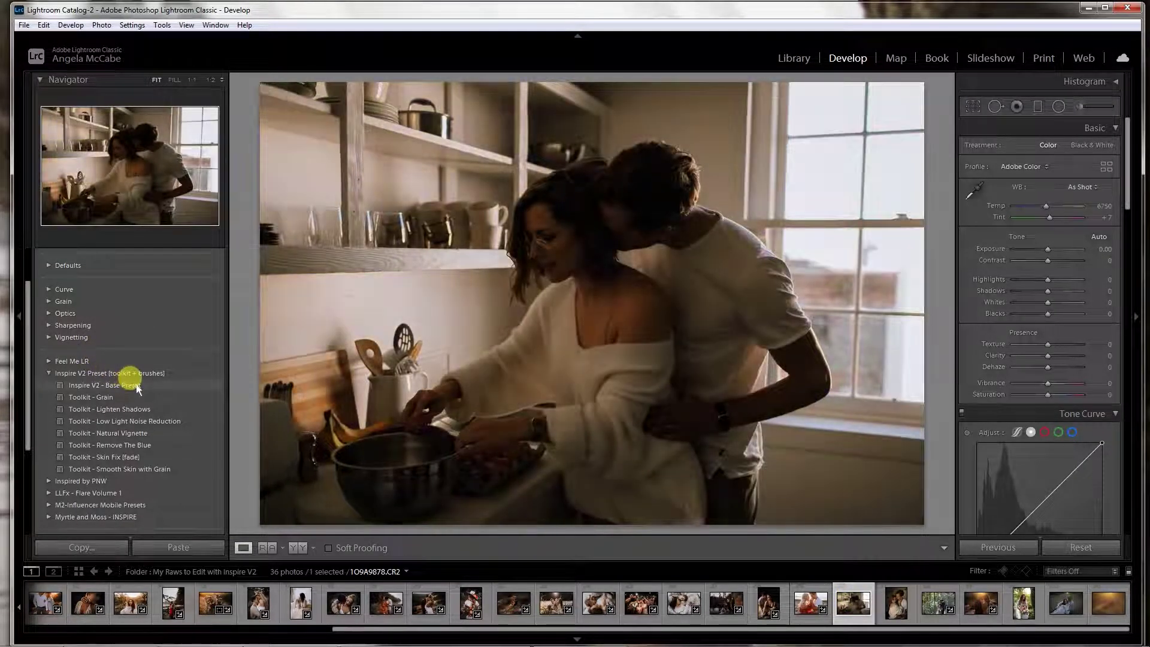
click(137, 387)
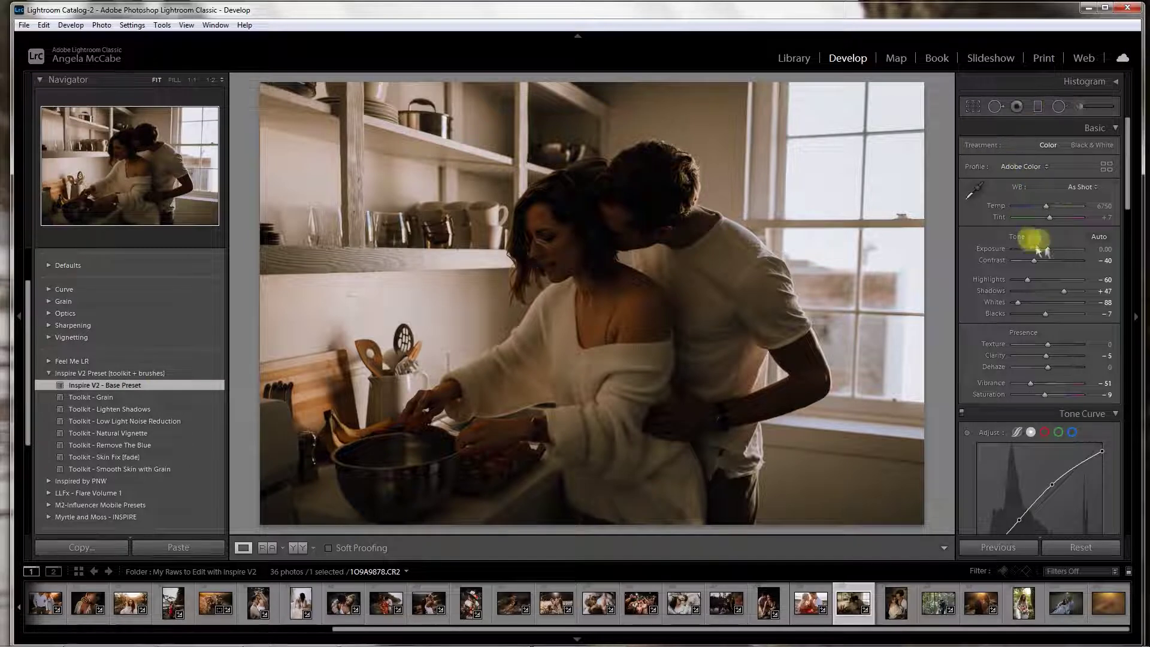
drag(1048, 251, 1059, 252)
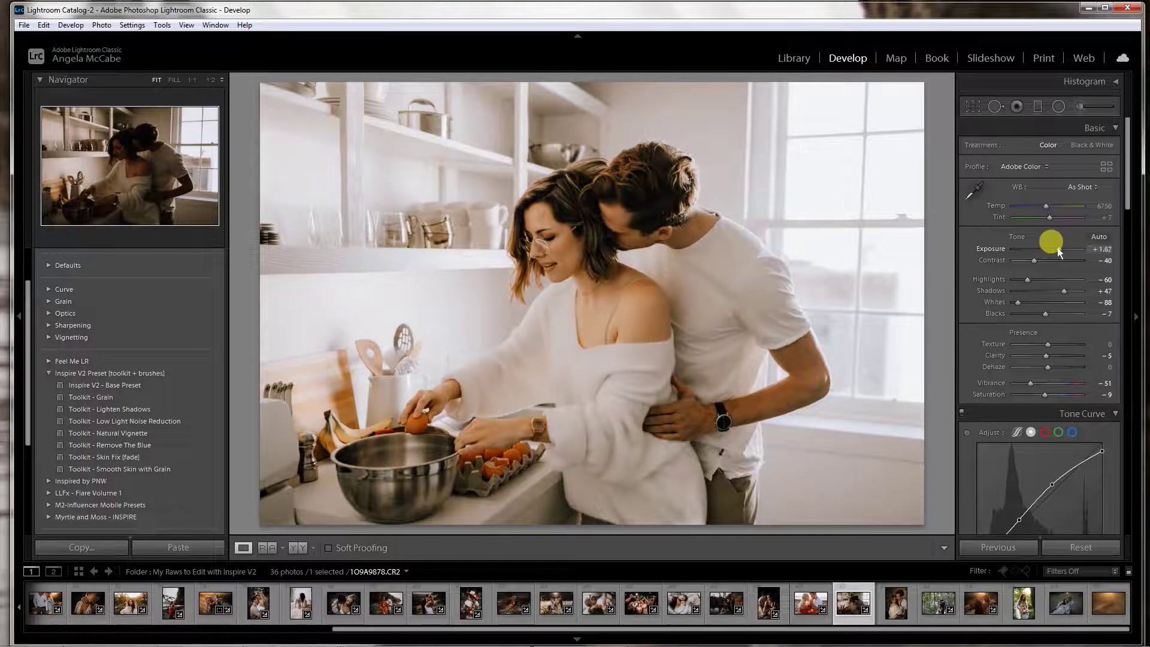
drag(1045, 207, 1043, 206)
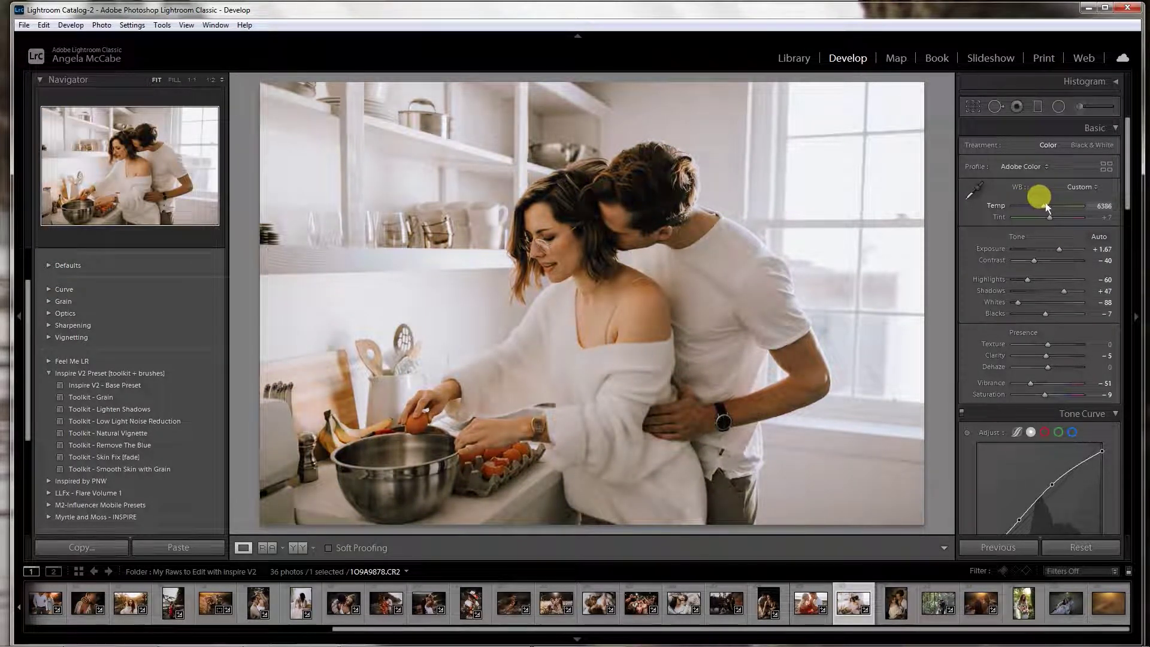
drag(1050, 217, 1055, 217)
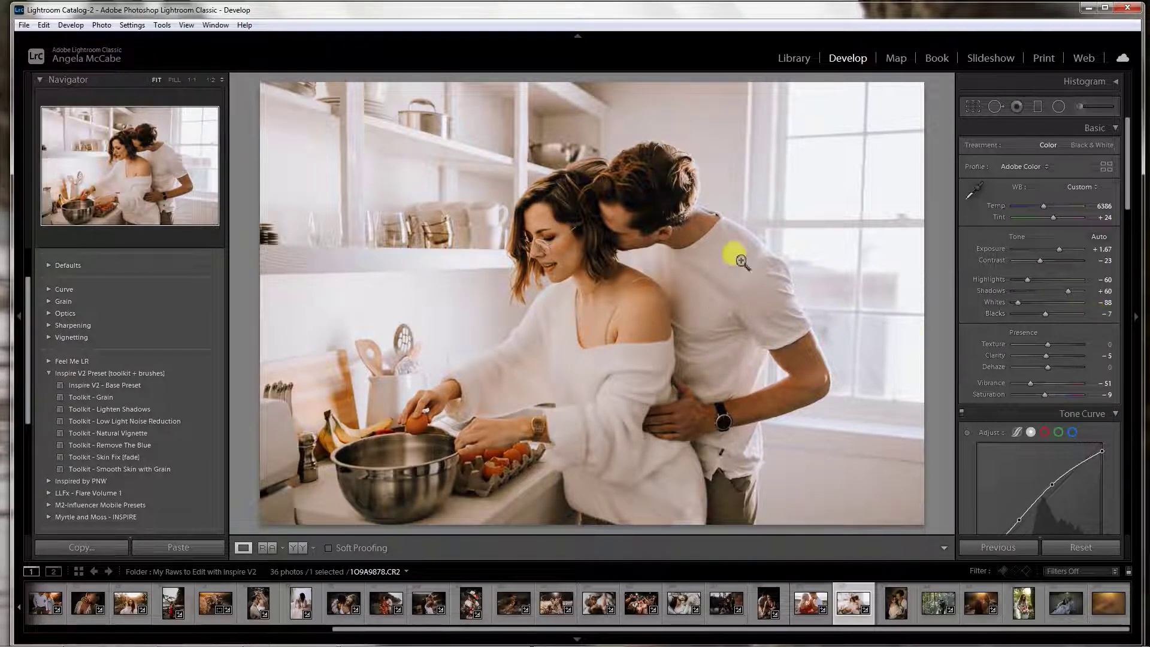
Brush Myrtle & Moss - Lighten Up over the shadow between the couple's faces at size 9, with Exposure 0.03 and Shadows 8.
click(1078, 111)
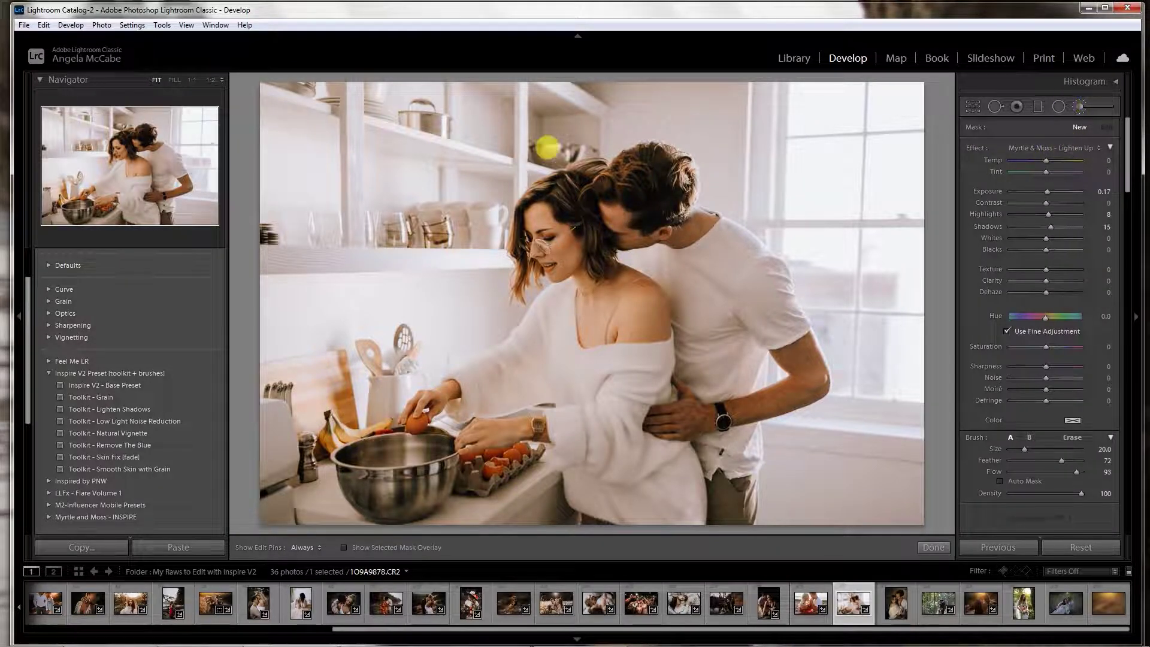
scroll(566, 185, down, 3)
scroll(585, 198, down, 2)
mouse_move(606, 216)
mouse_down()
mouse_move(616, 200)
mouse_move(620, 210)
mouse_up()
drag(1056, 229, 1042, 221)
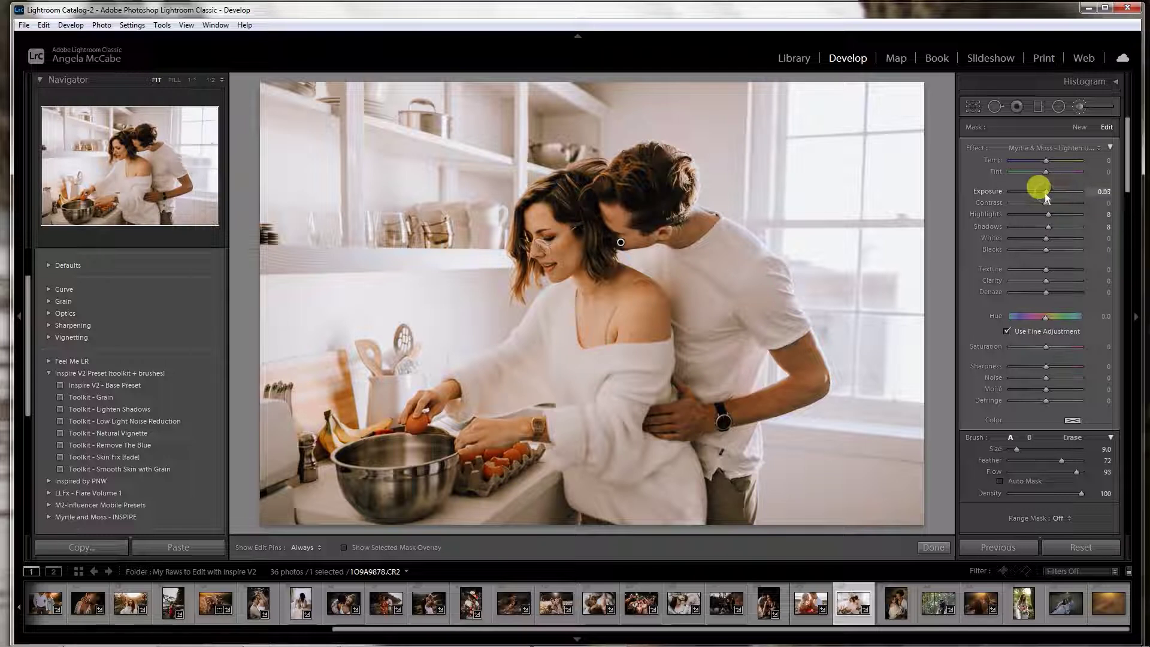
key(h)
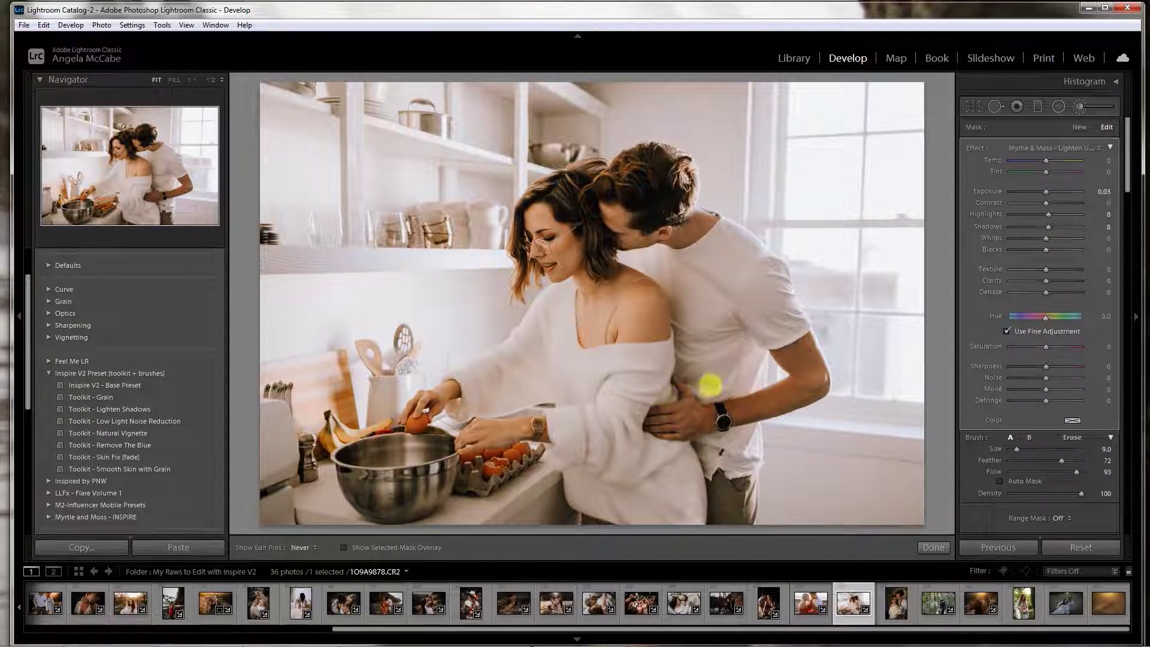
key(h)
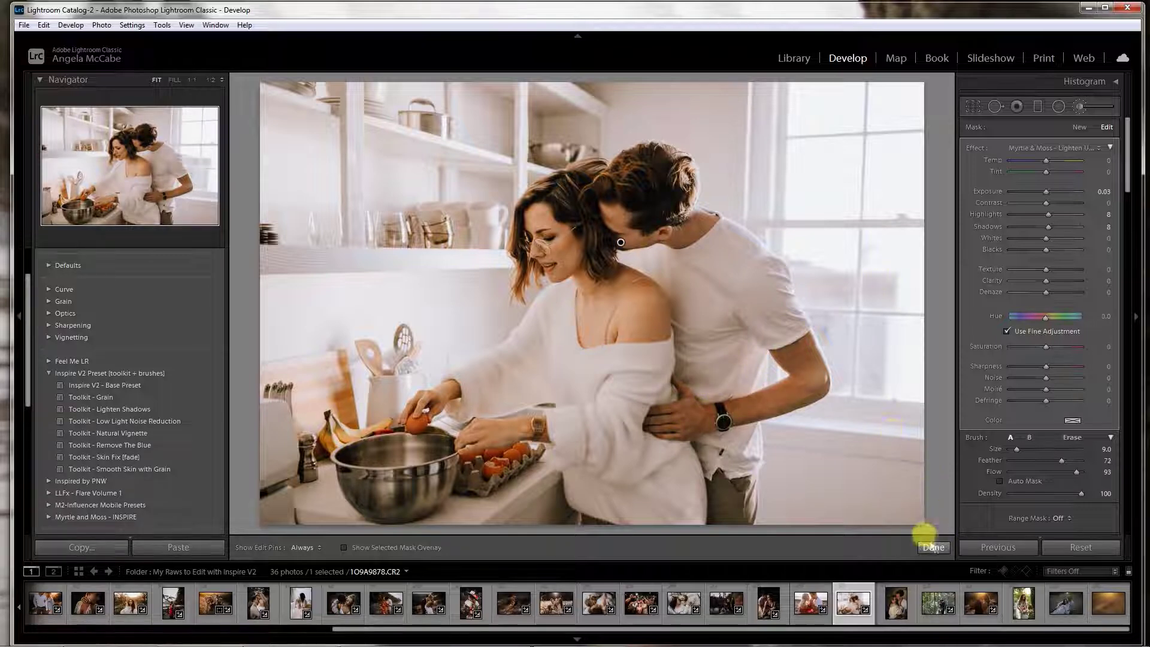
click(933, 547)
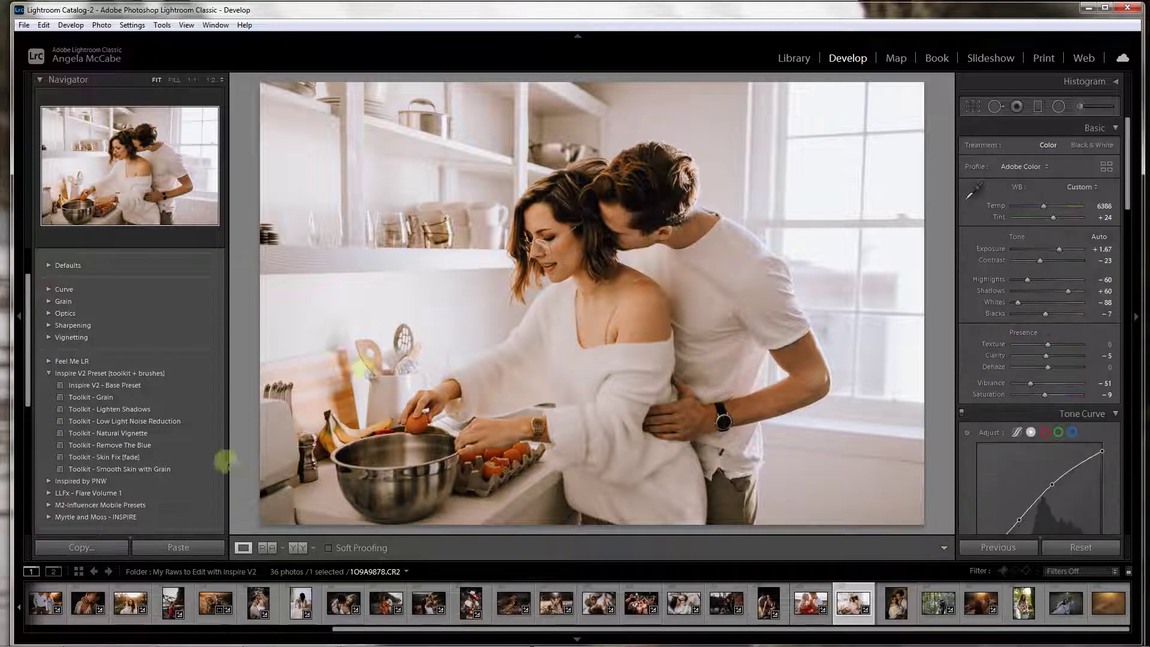
Compare the kitchen photo before and after editing twice, and return to the single view.
click(293, 546)
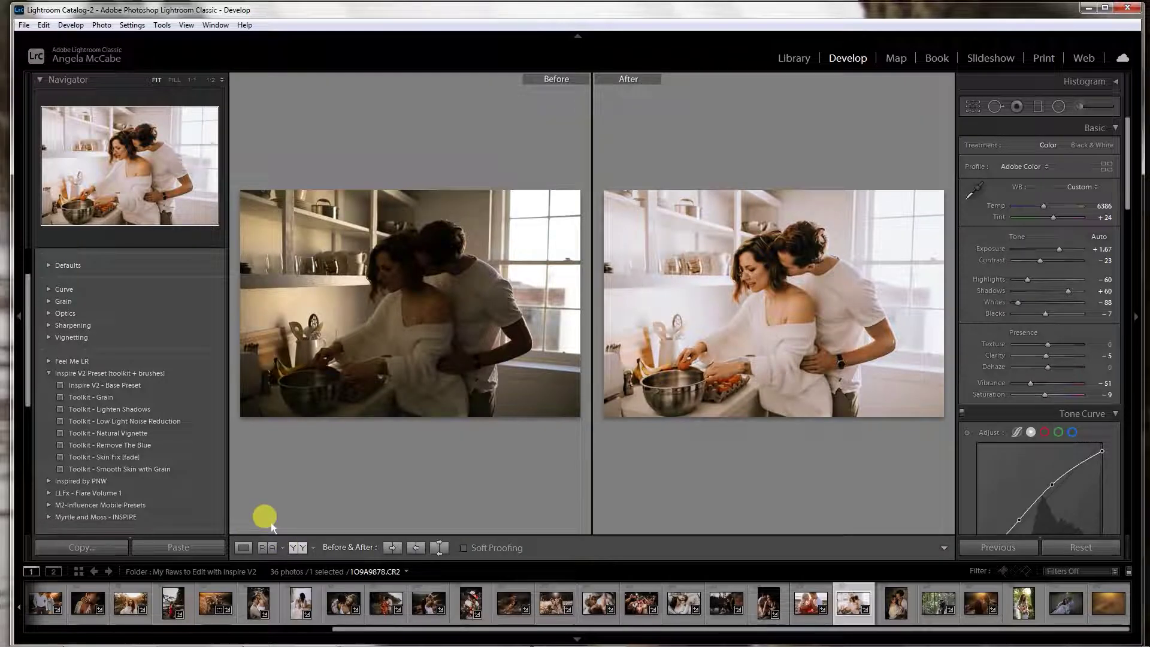
click(252, 548)
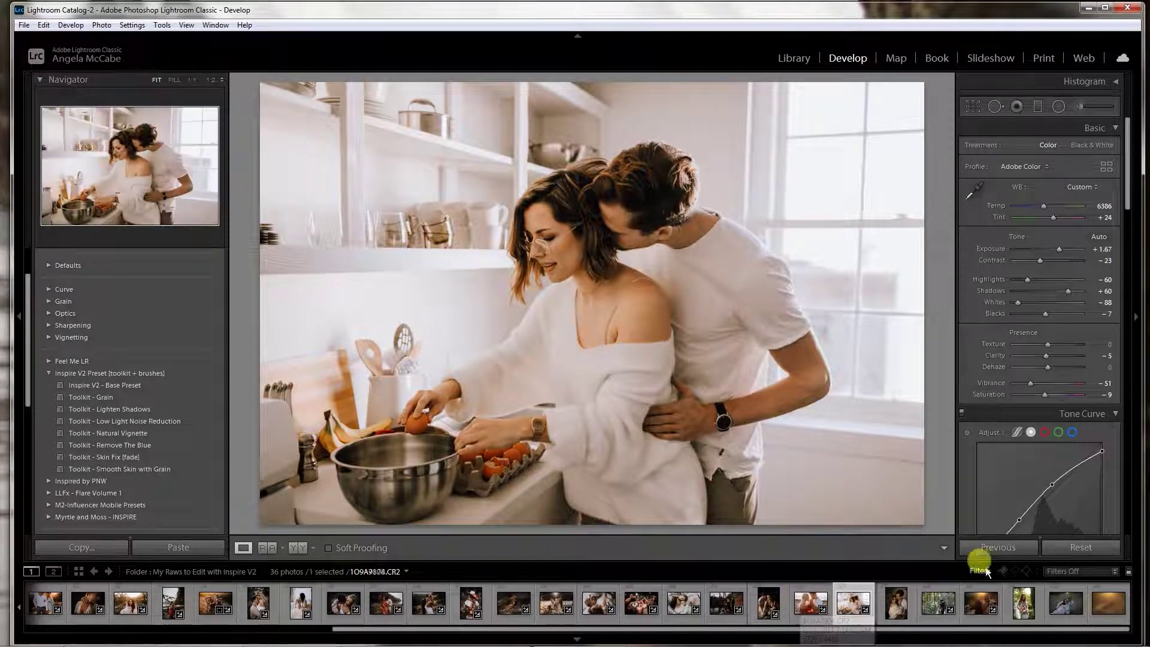
click(298, 548)
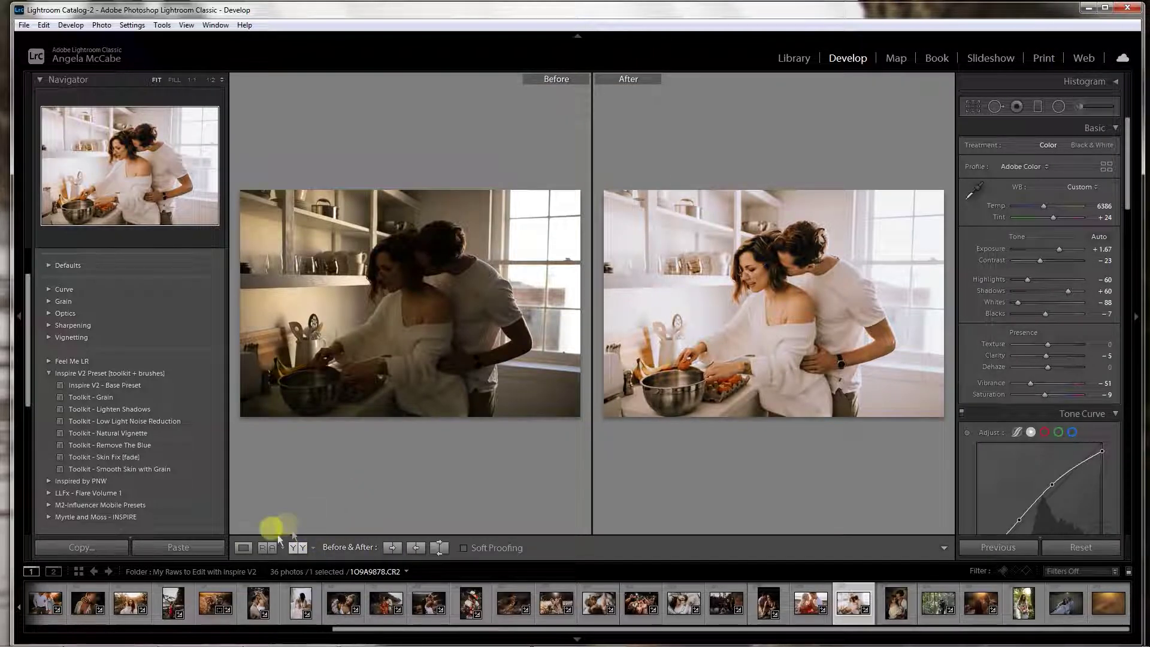
click(240, 549)
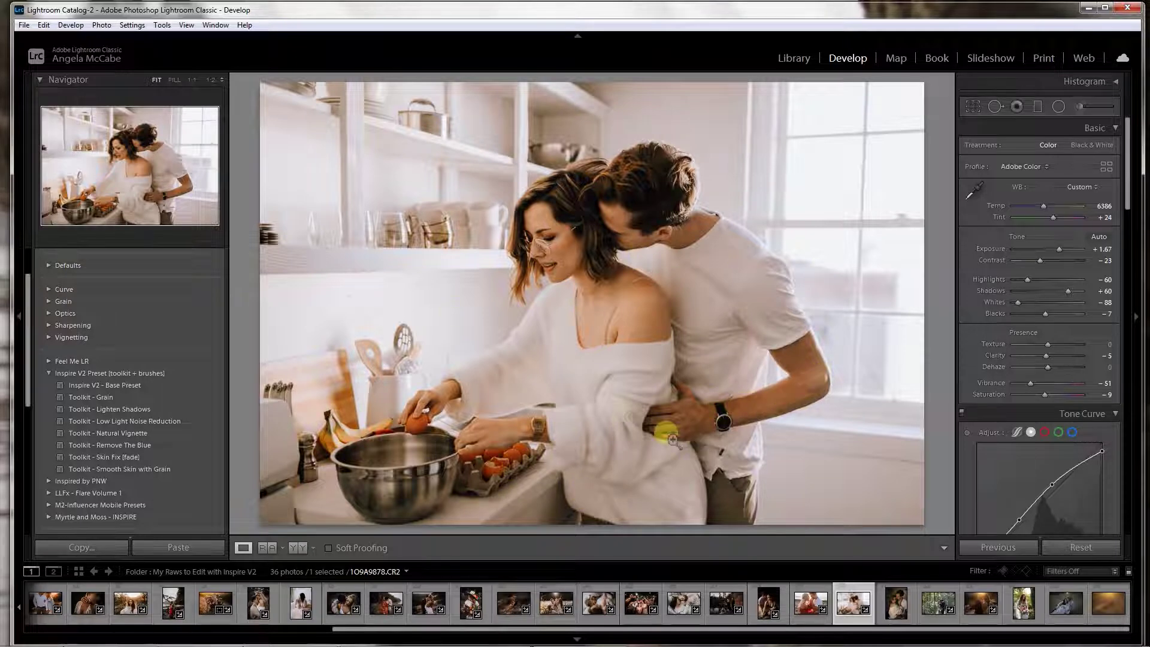
Review the edited seated couple and kitchen photos again, and open the embracing couple photo 1O9A9989.CR2.
click(769, 602)
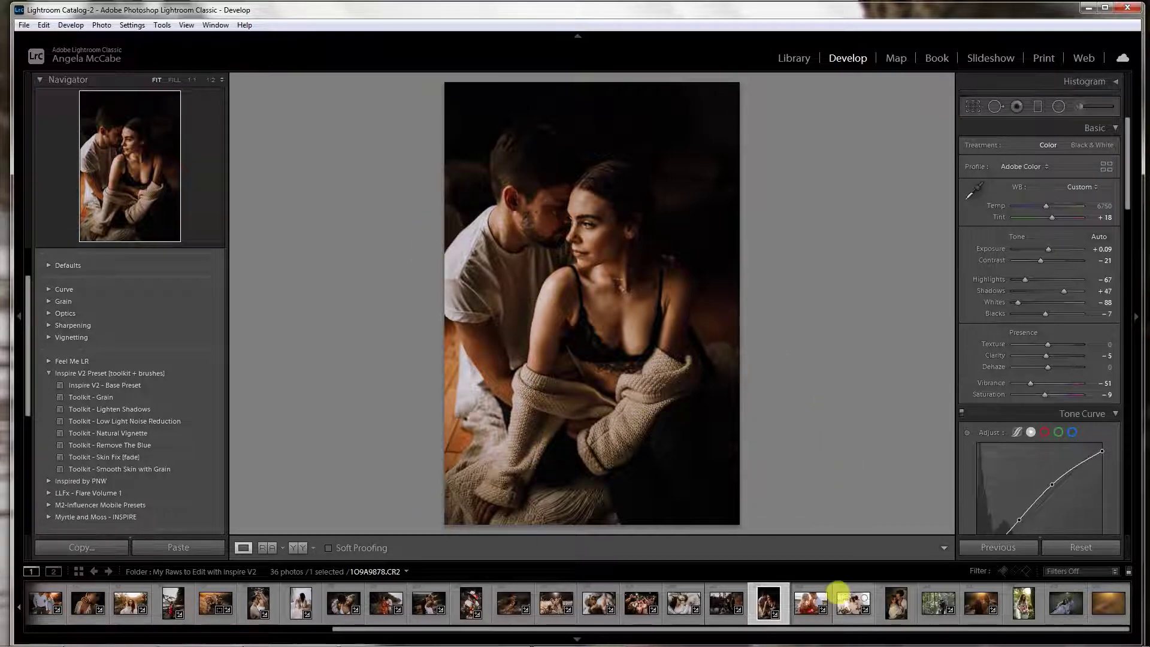
click(850, 606)
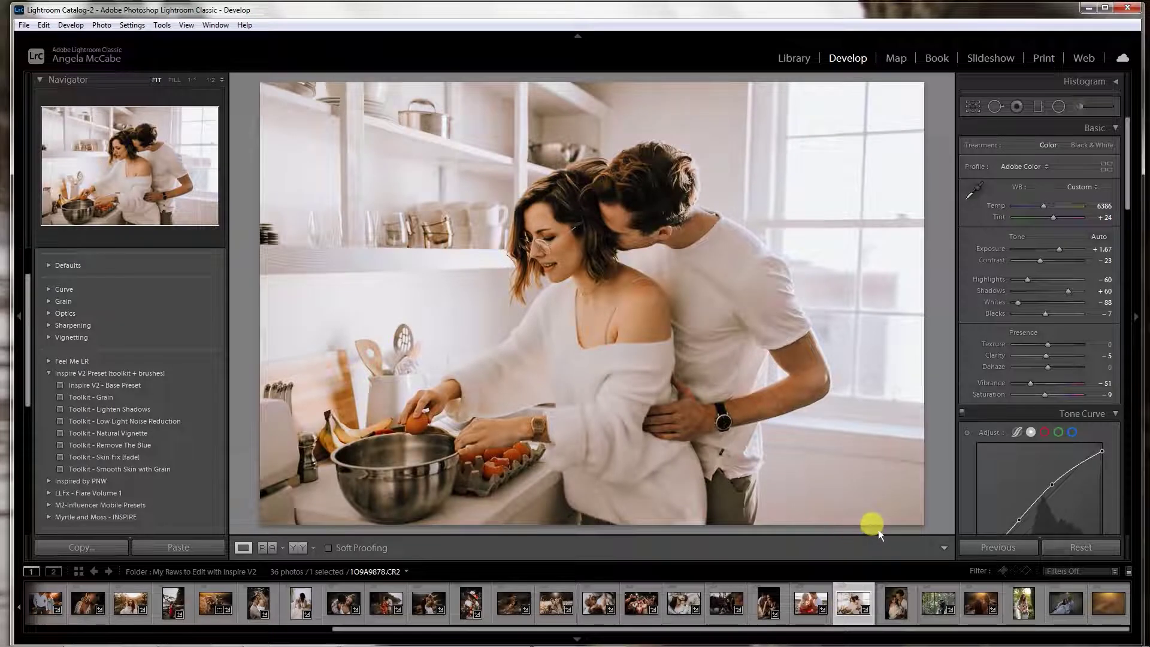
click(895, 605)
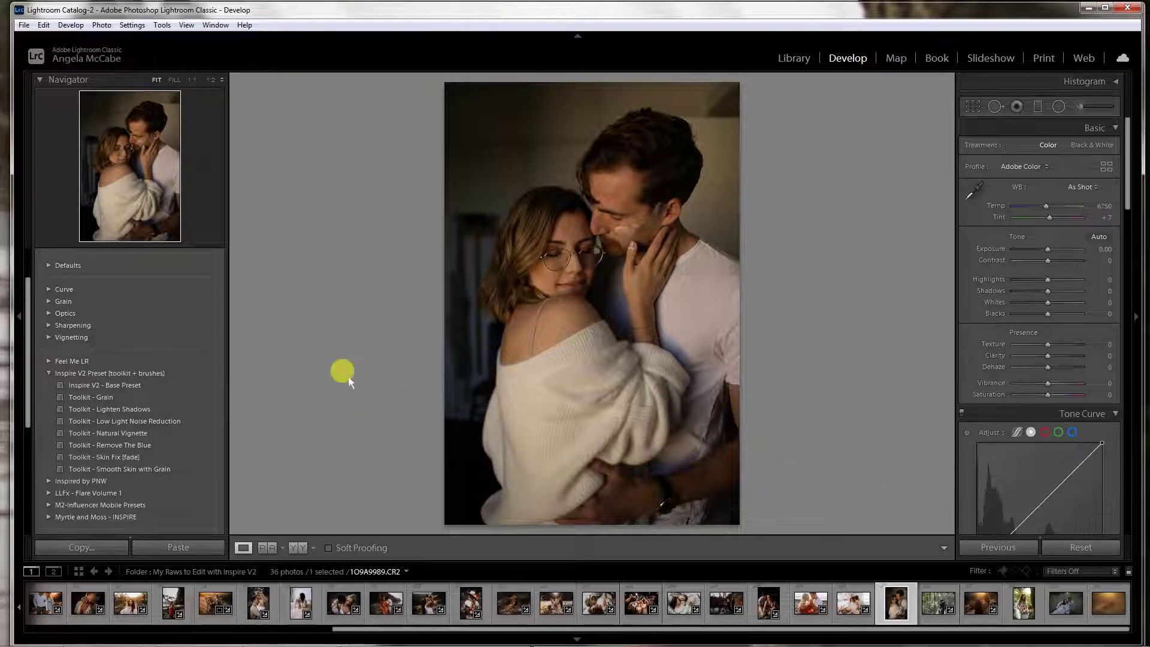
Apply Inspire V2 - Base Preset and Toolkit - Skin Fix [fade] to the embracing couple photo, with Temp 6912, Exposure +0.18 and Contrast -26.
click(163, 388)
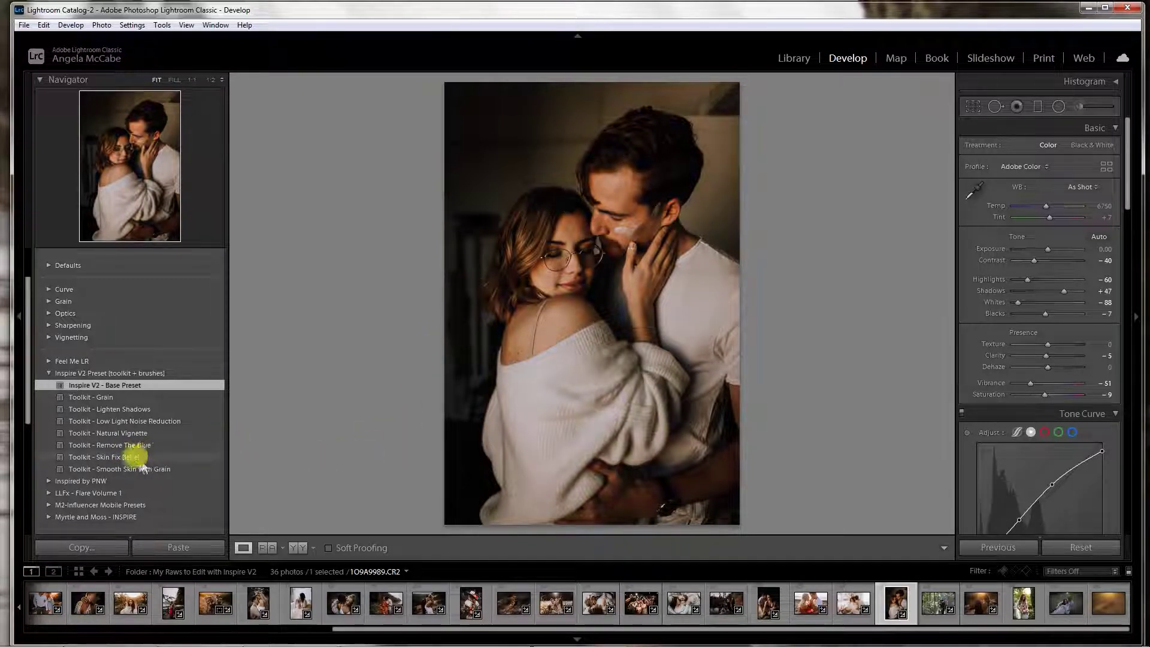
click(127, 458)
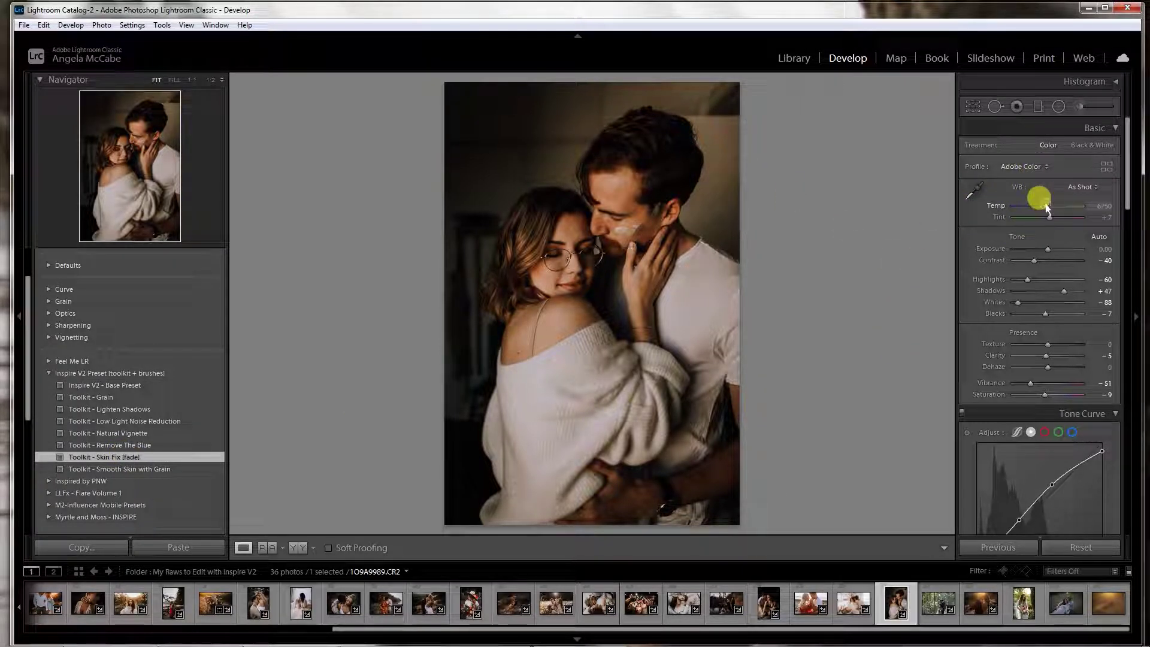
drag(1047, 208, 1050, 208)
drag(1049, 252, 1050, 251)
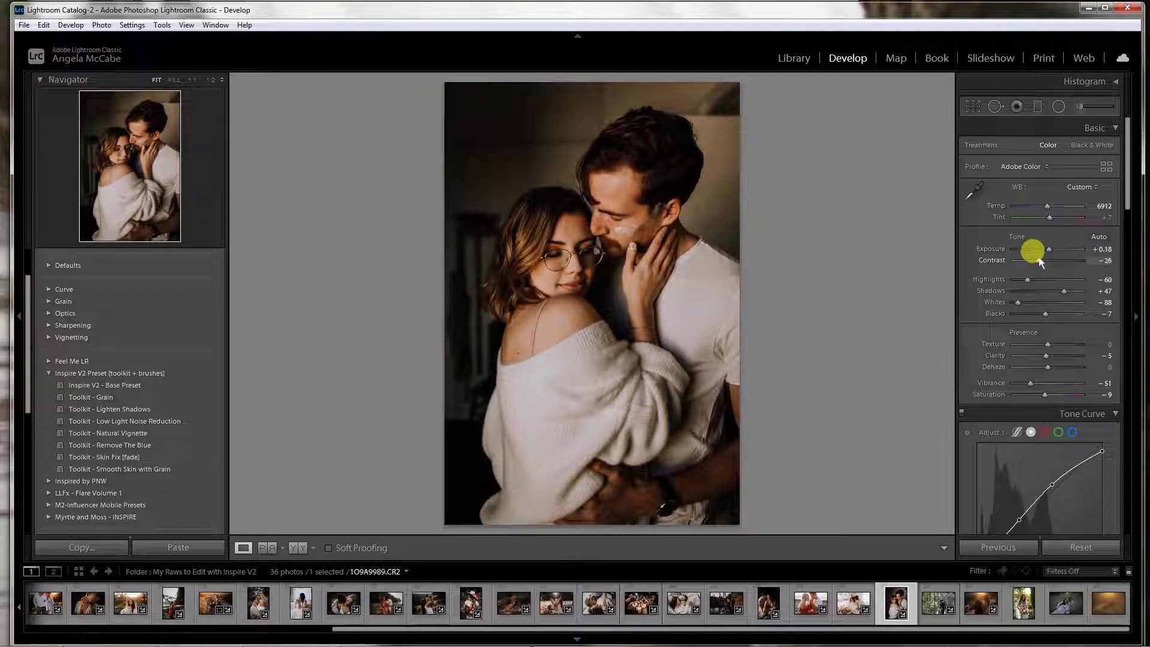
drag(1038, 259, 1034, 271)
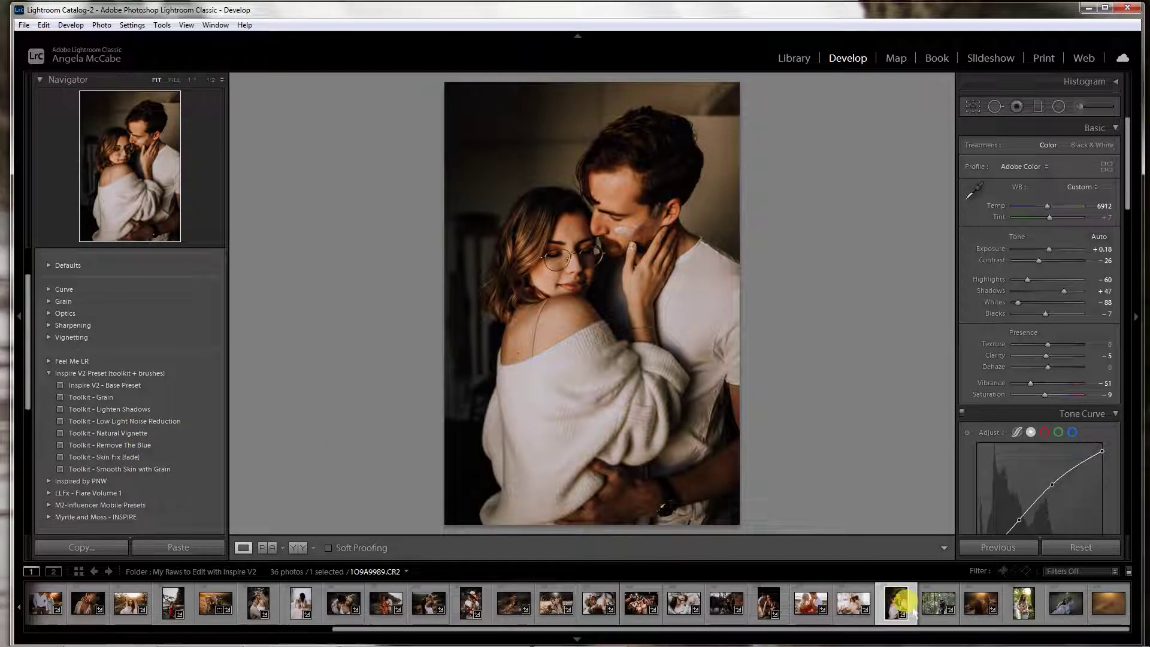
Compare the embracing couple photo before and after editing, and return to the single view.
click(303, 548)
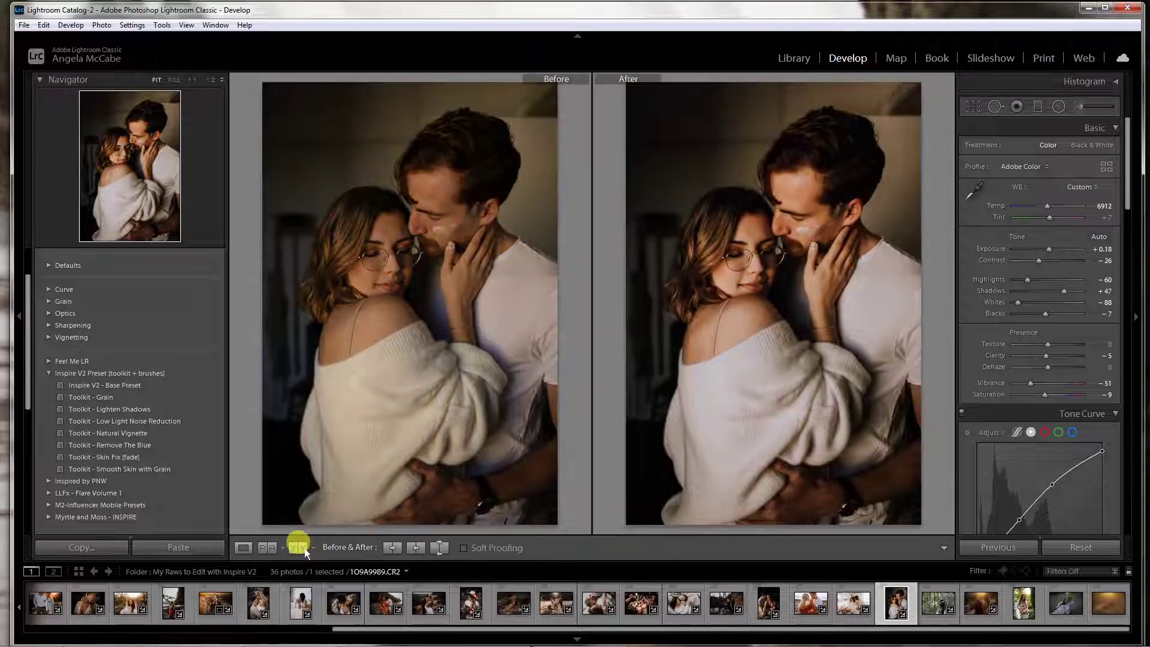
click(242, 548)
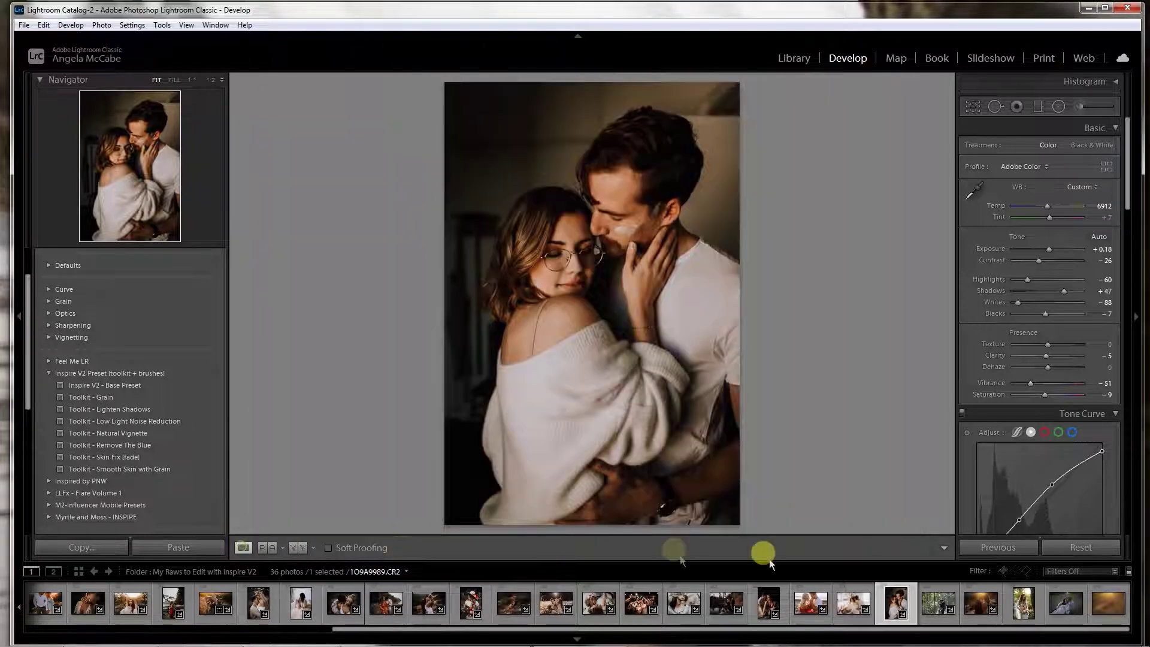
Open forest wedding photo 014A0222.CR2, apply the Inspire V2 - Base Preset, and set Exposure +1.05 and Contrast -23.
click(927, 607)
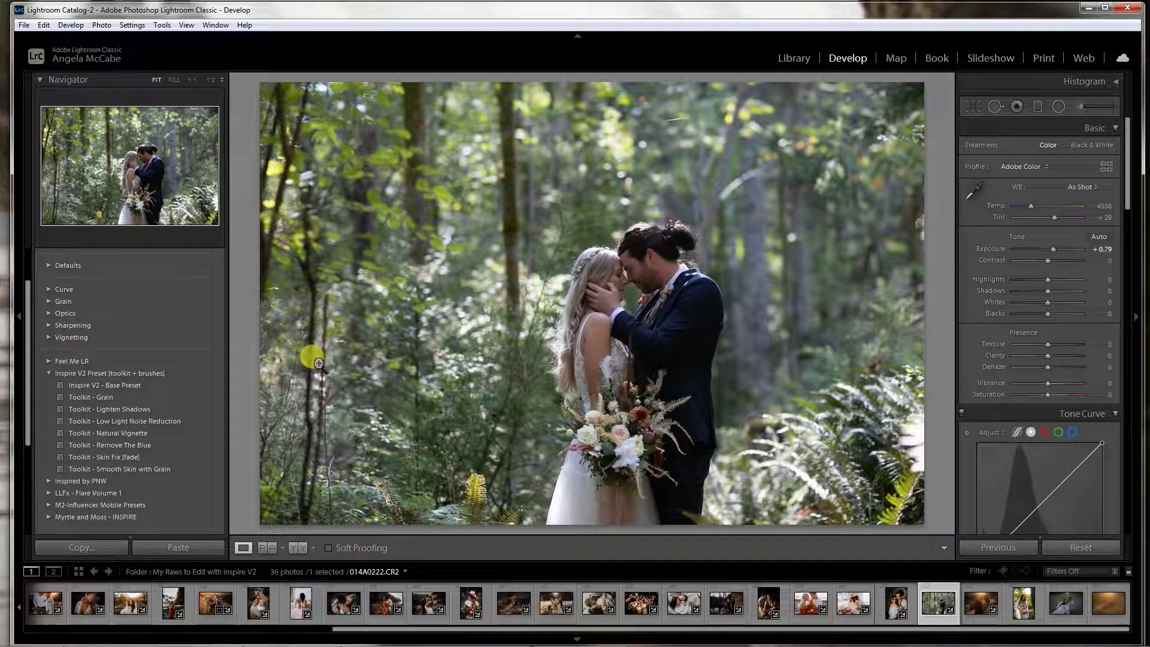
click(161, 384)
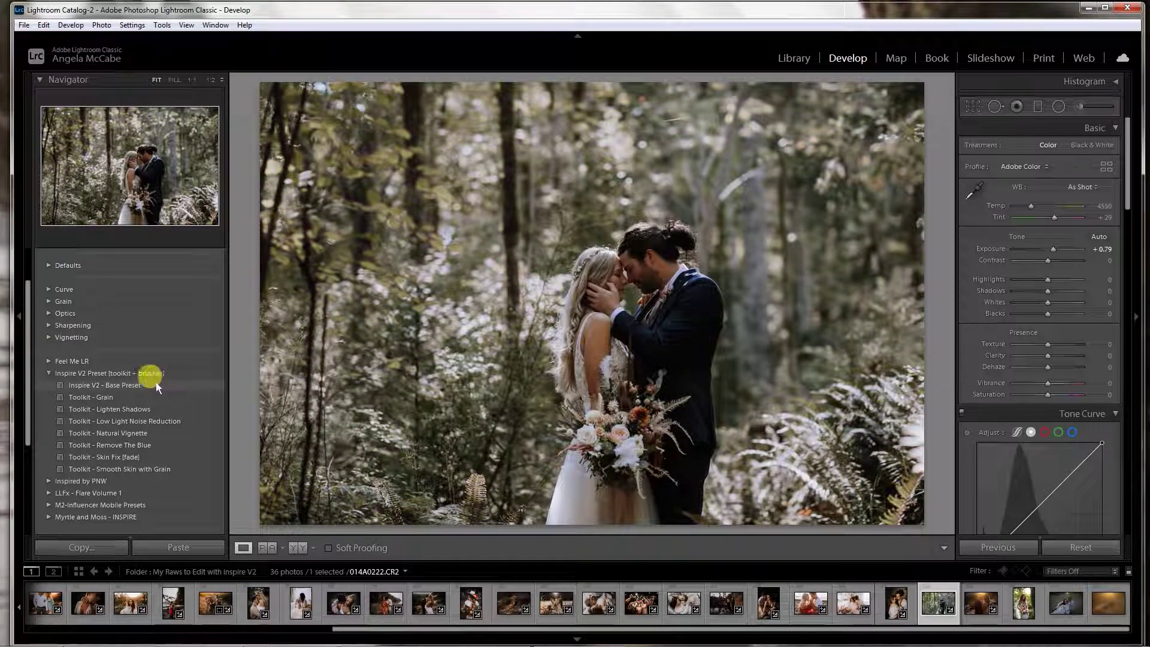
click(140, 385)
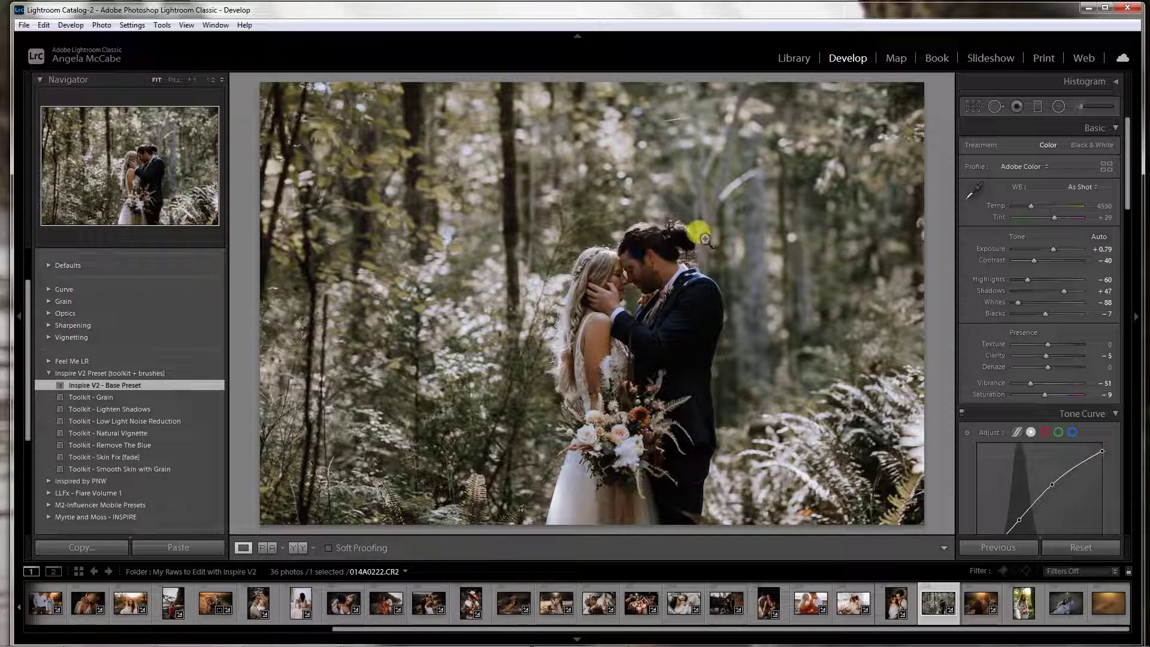
drag(1059, 255, 1054, 249)
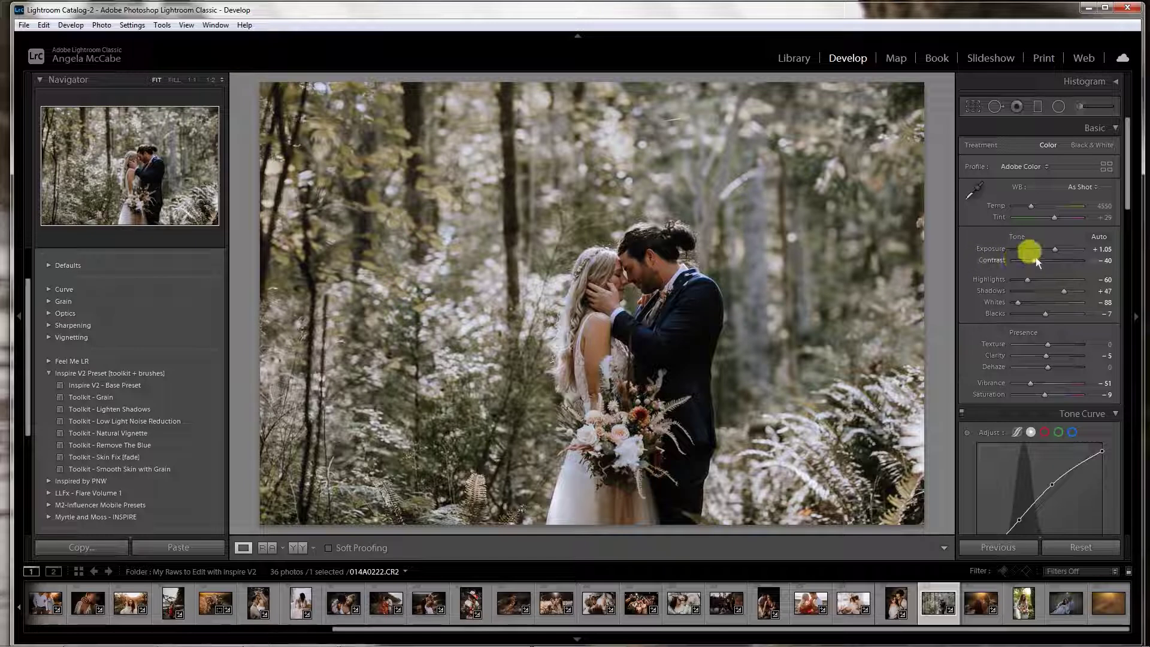
drag(1036, 259, 1041, 263)
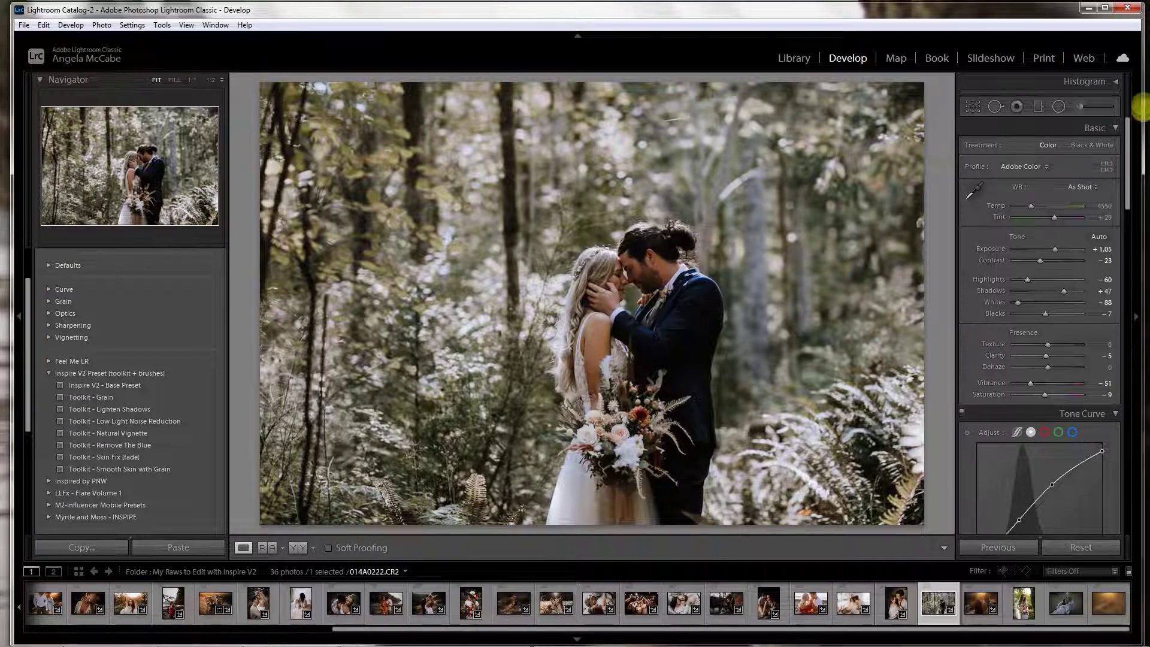
Brush Myrtle & Moss - Lighten Up over the groom's face at size 9, with Exposure 0.17 and Shadows 15.
click(1079, 108)
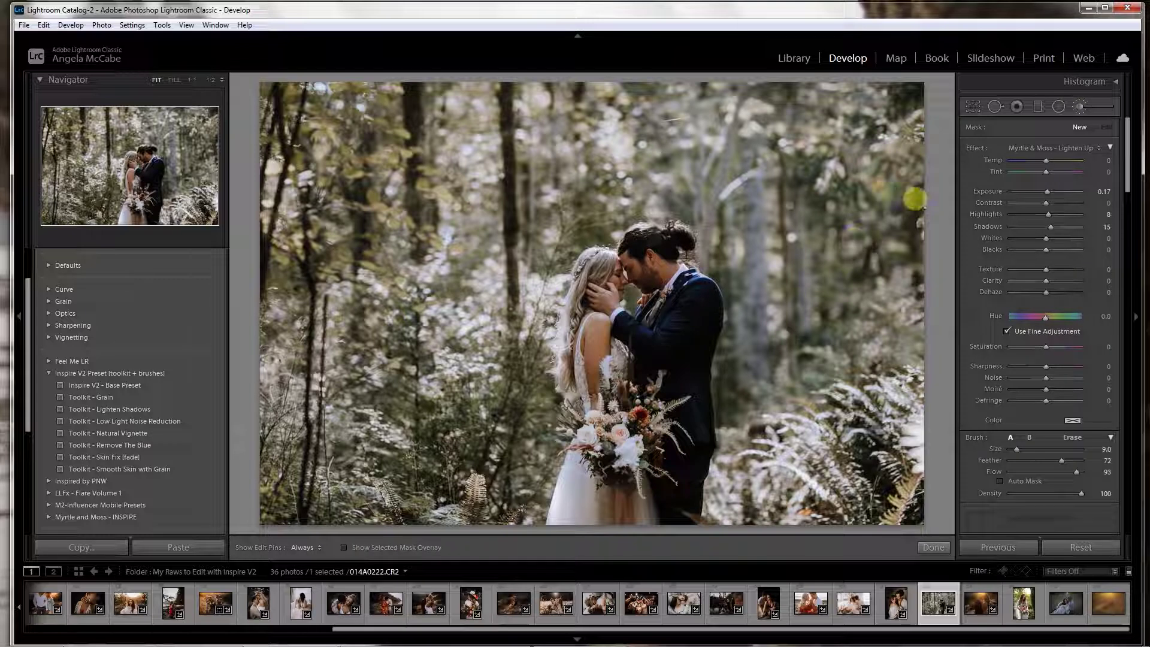
key(h)
click(632, 260)
click(934, 547)
Set the forest wedding photo's Temp to 4719 and Contrast to -18, and compare it before and after editing.
drag(1056, 206, 1032, 207)
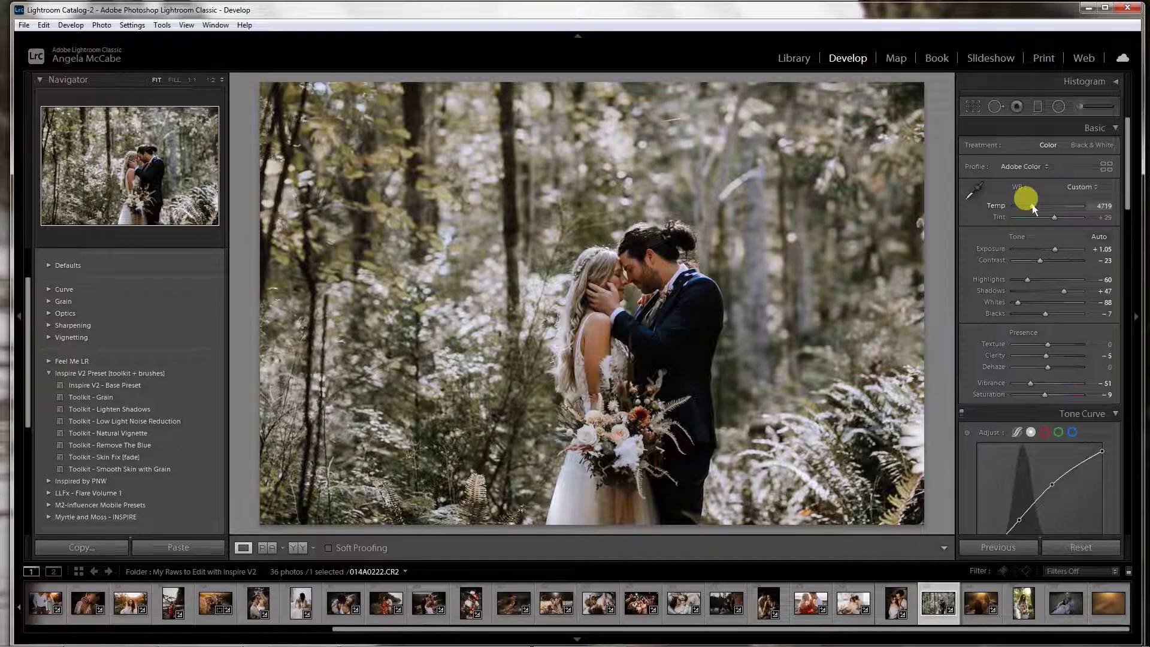
drag(1041, 261, 1043, 260)
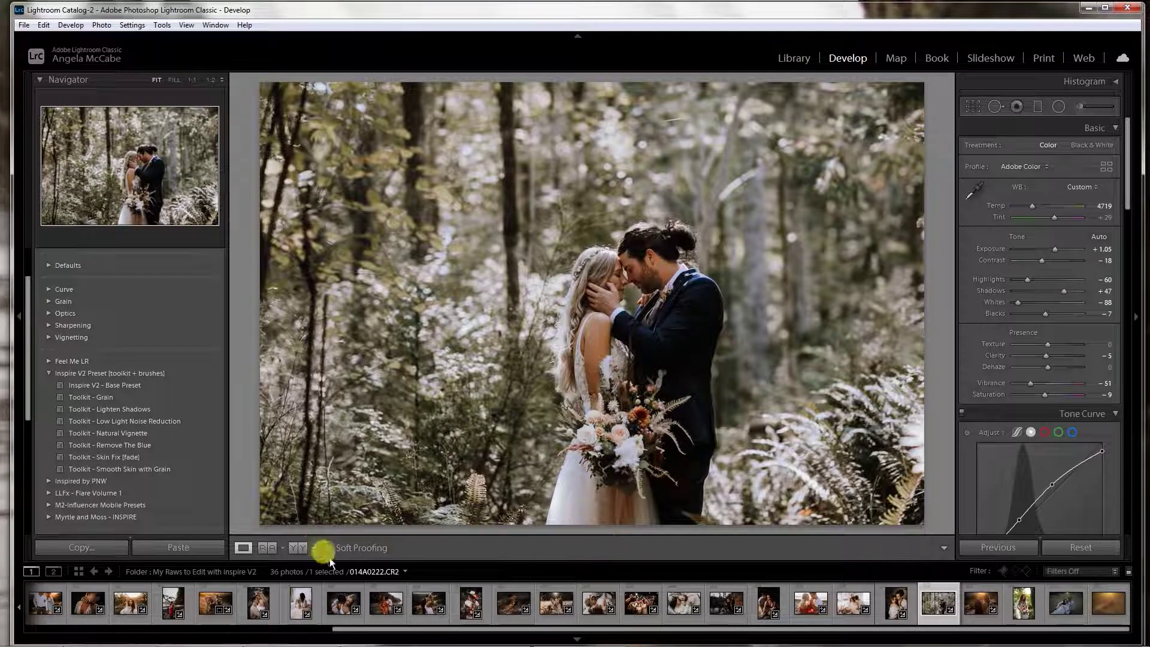
click(297, 548)
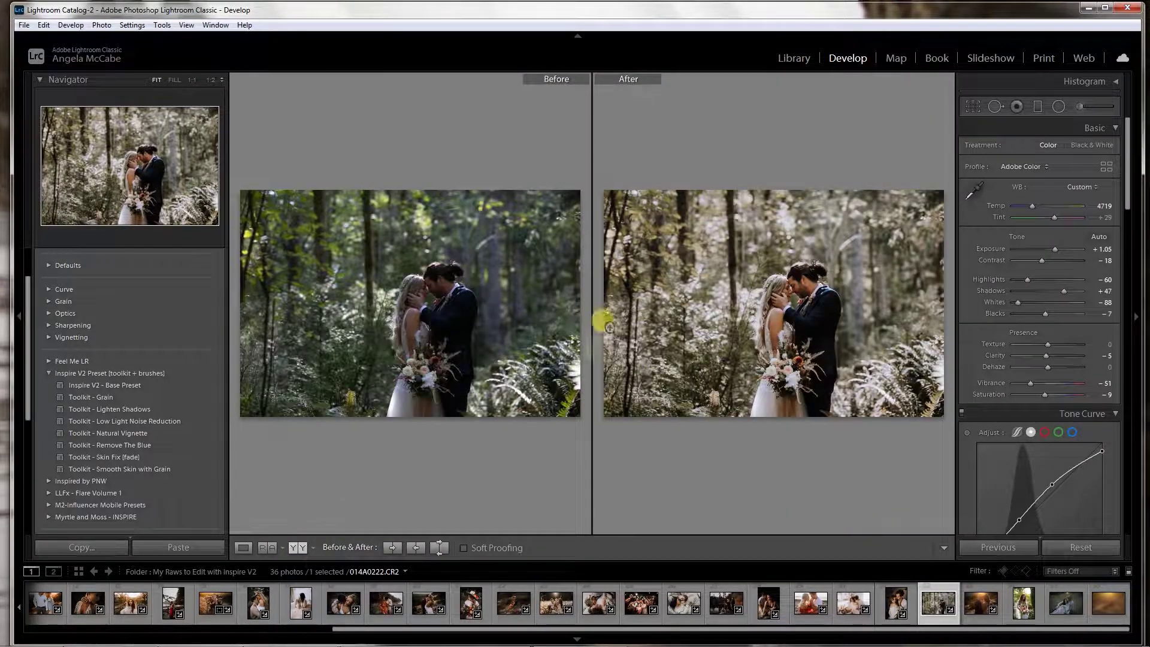
click(242, 548)
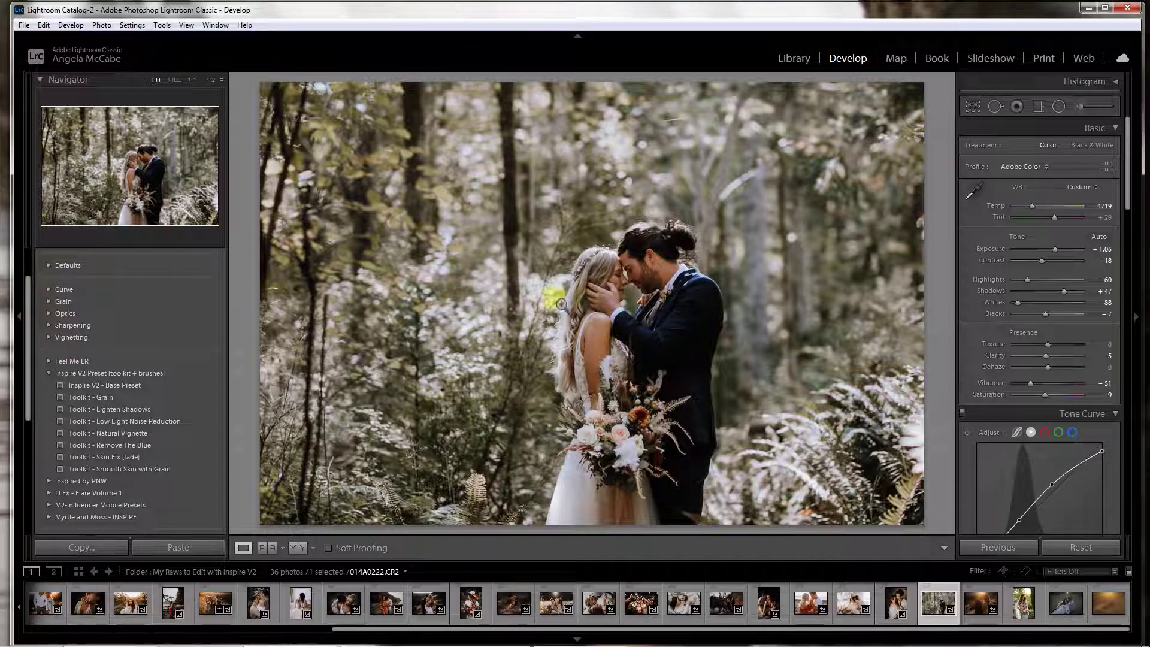
Brush Myrtle & Moss - Green [Deep Forest] over the trees and ferns around the couple, reducing the brush size from 27 to 10.
click(1080, 108)
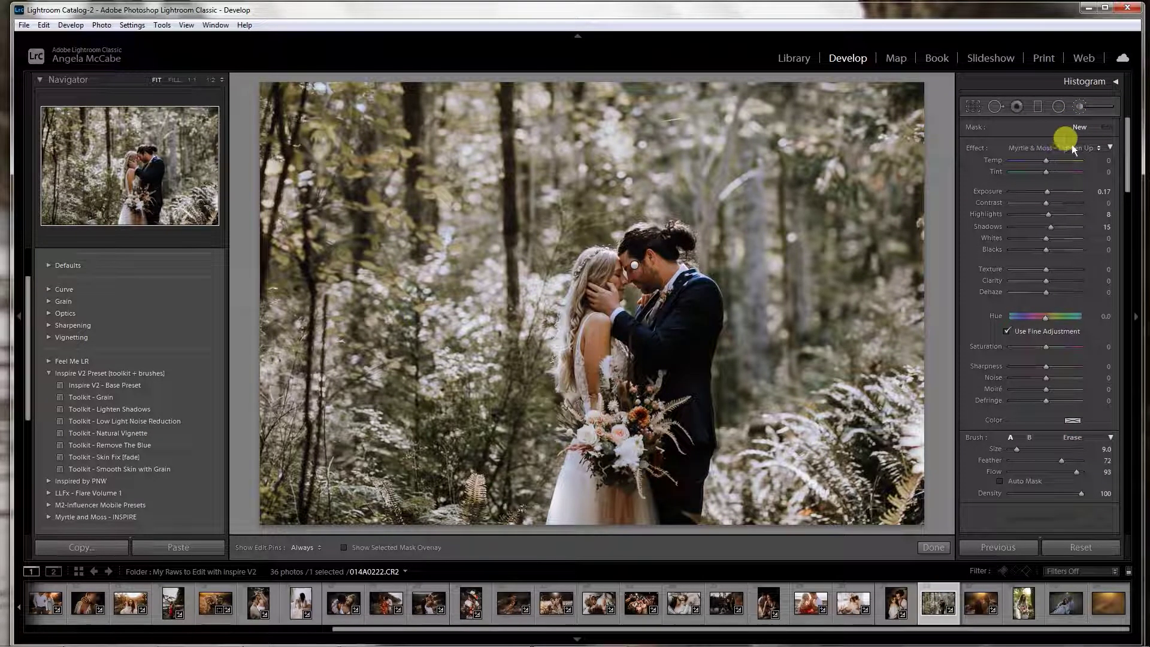
click(1074, 147)
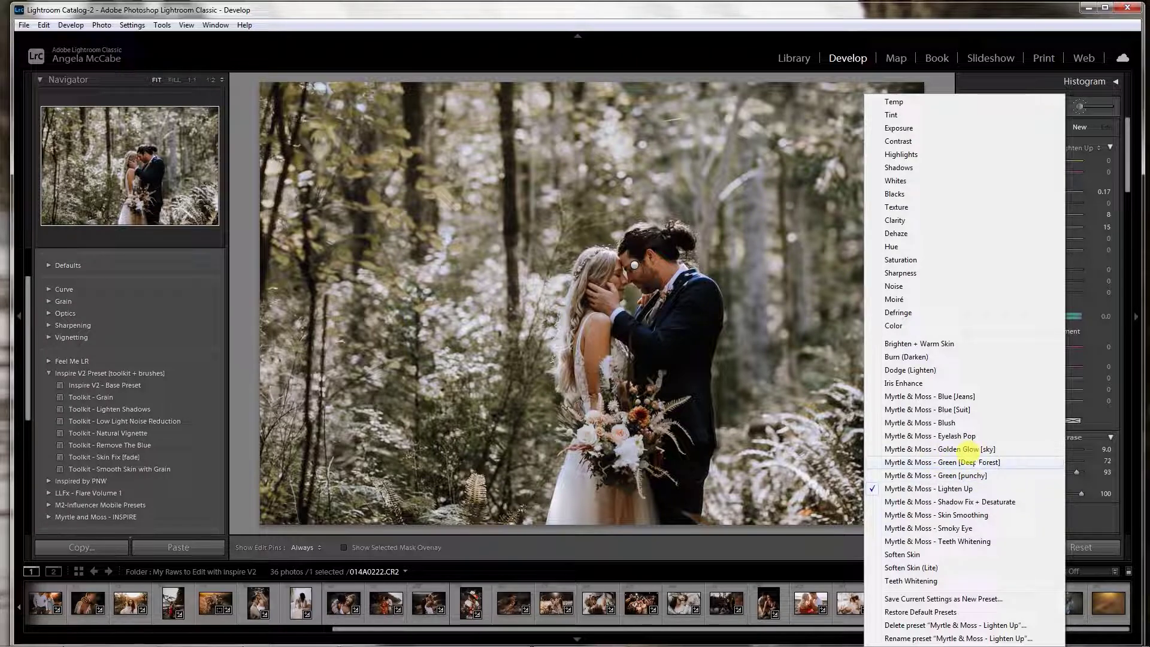
click(969, 462)
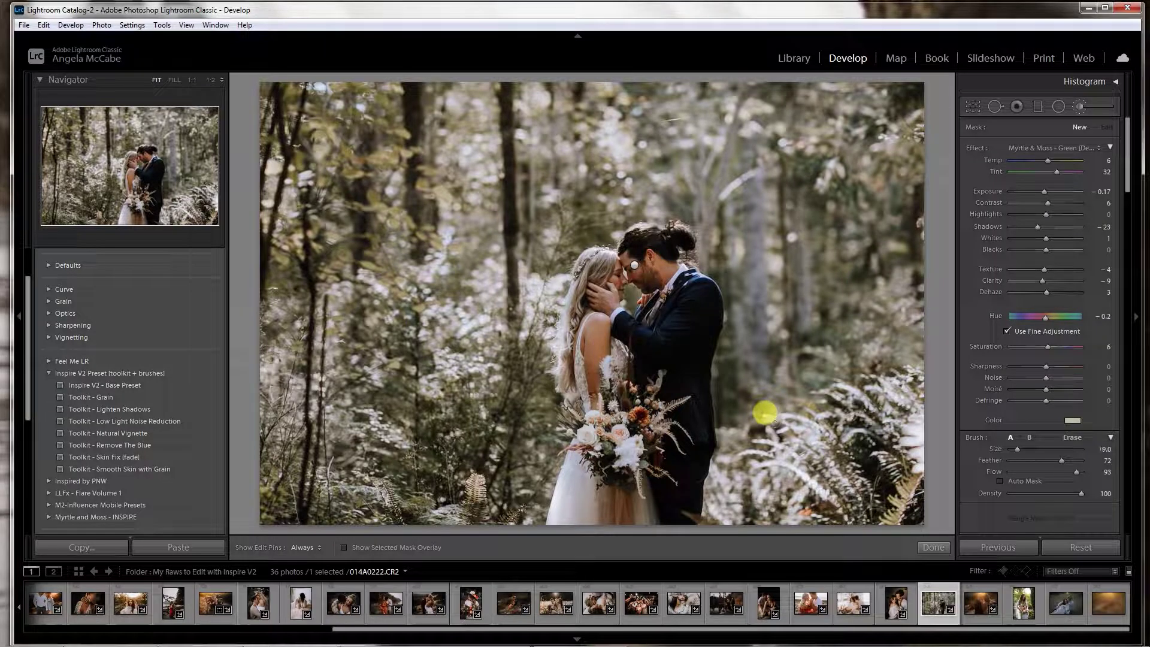
scroll(762, 410, up, 4)
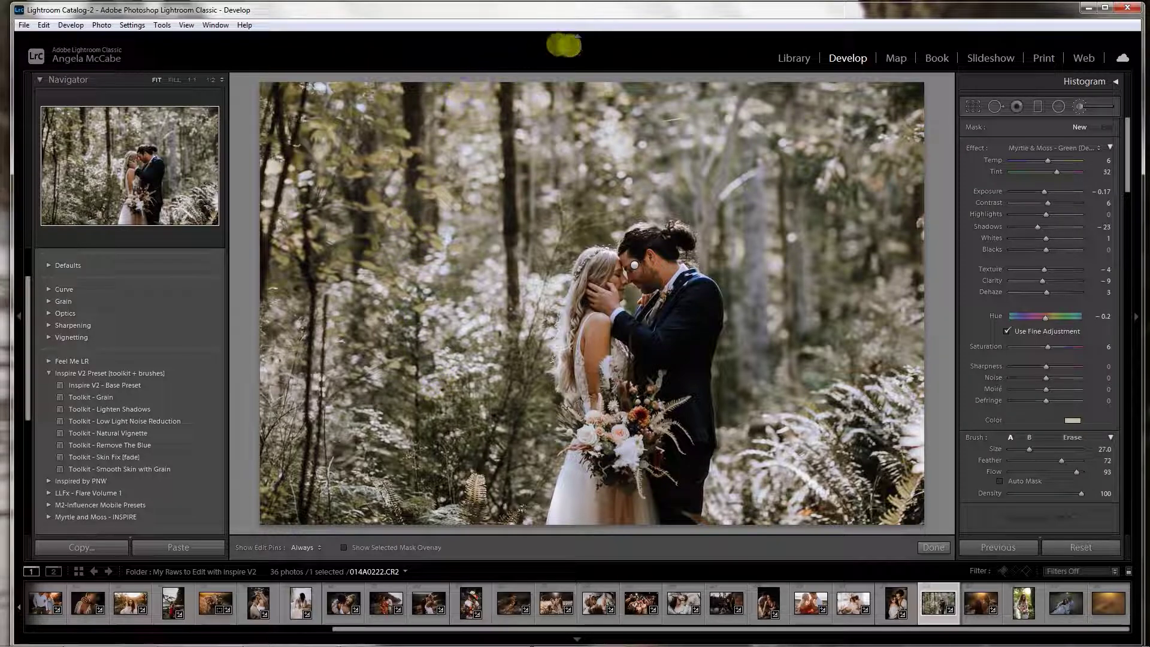
key(h)
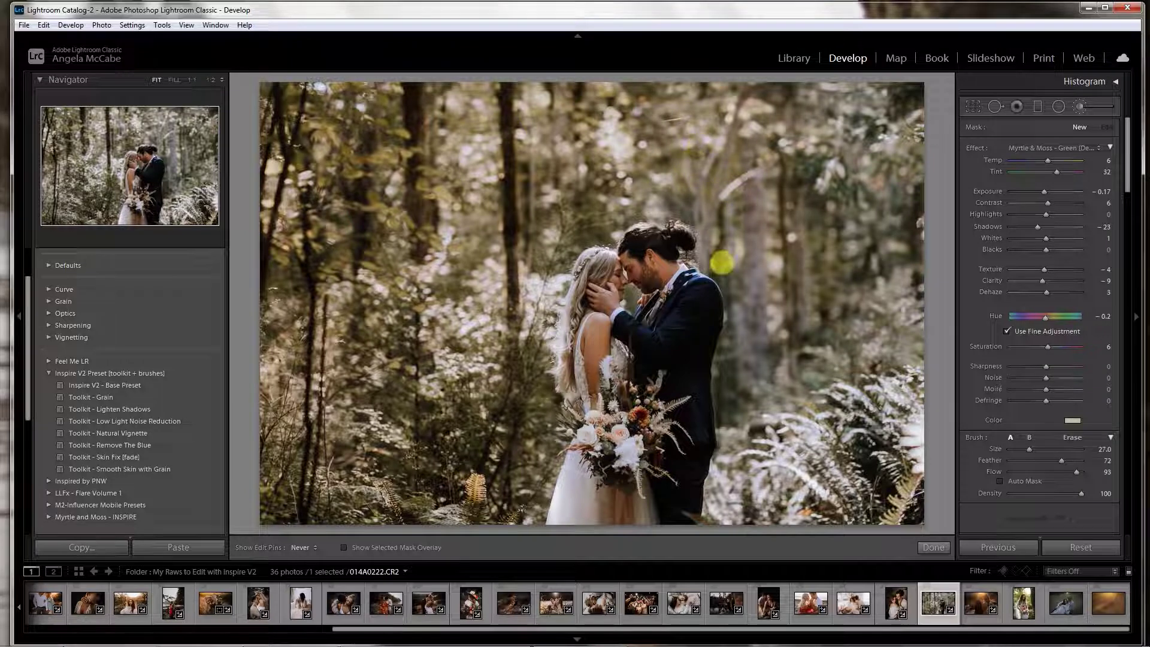
mouse_move(789, 368)
mouse_down()
mouse_move(827, 275)
mouse_move(823, 114)
mouse_move(713, 23)
mouse_up()
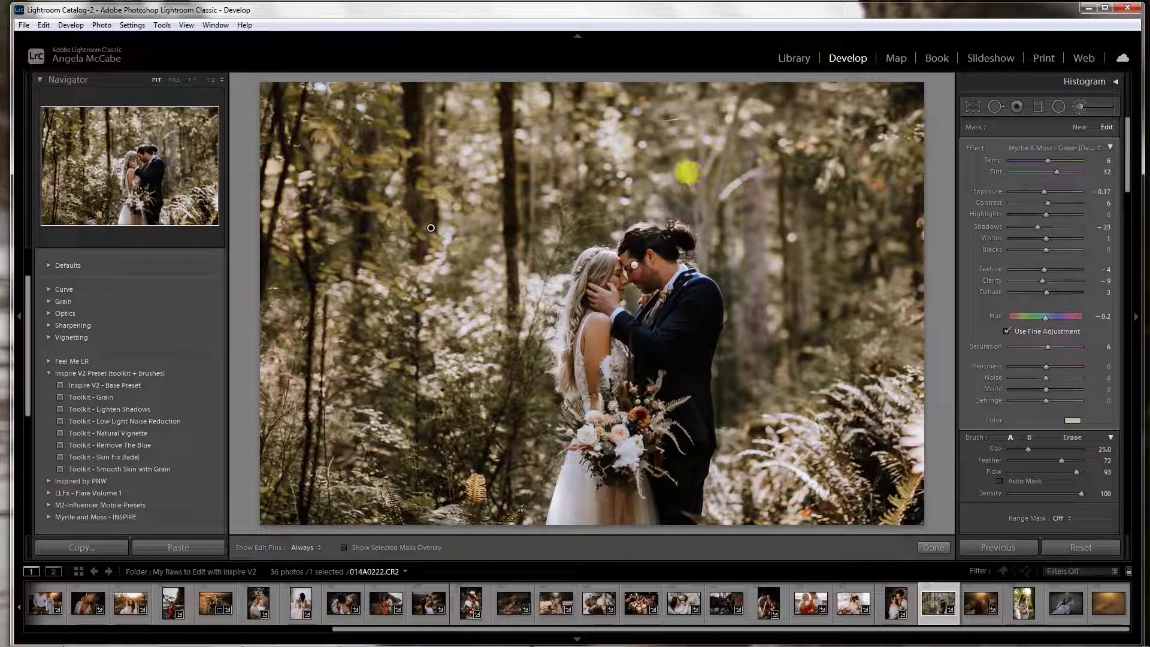
scroll(682, 179, down, 3)
scroll(656, 179, down, 2)
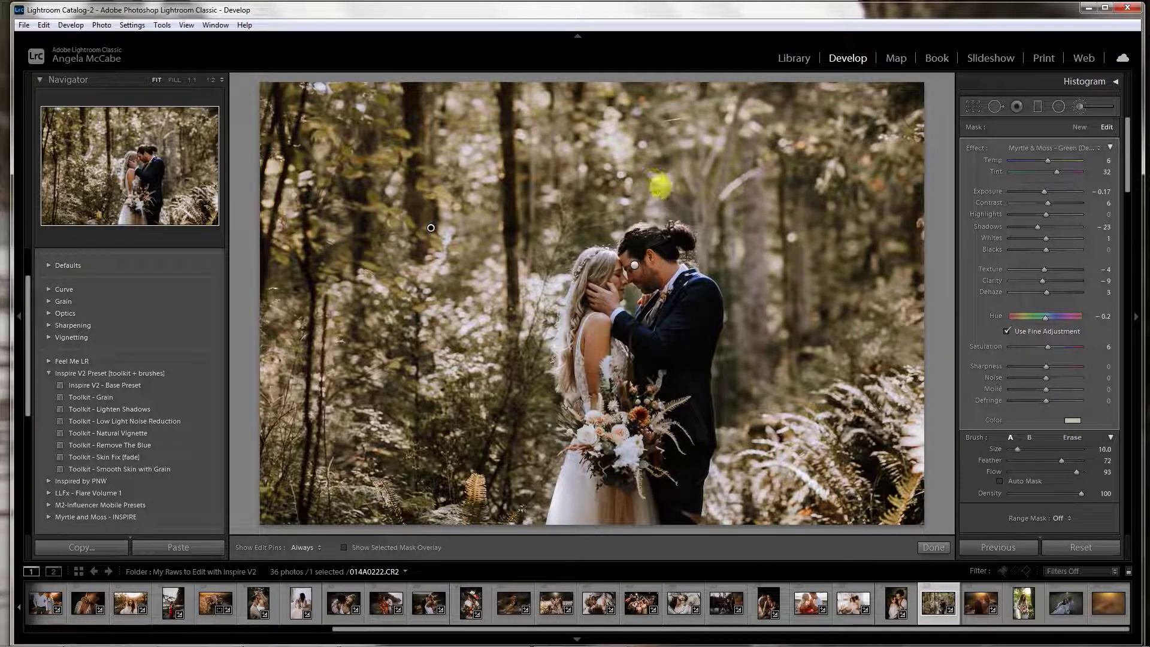
key(h)
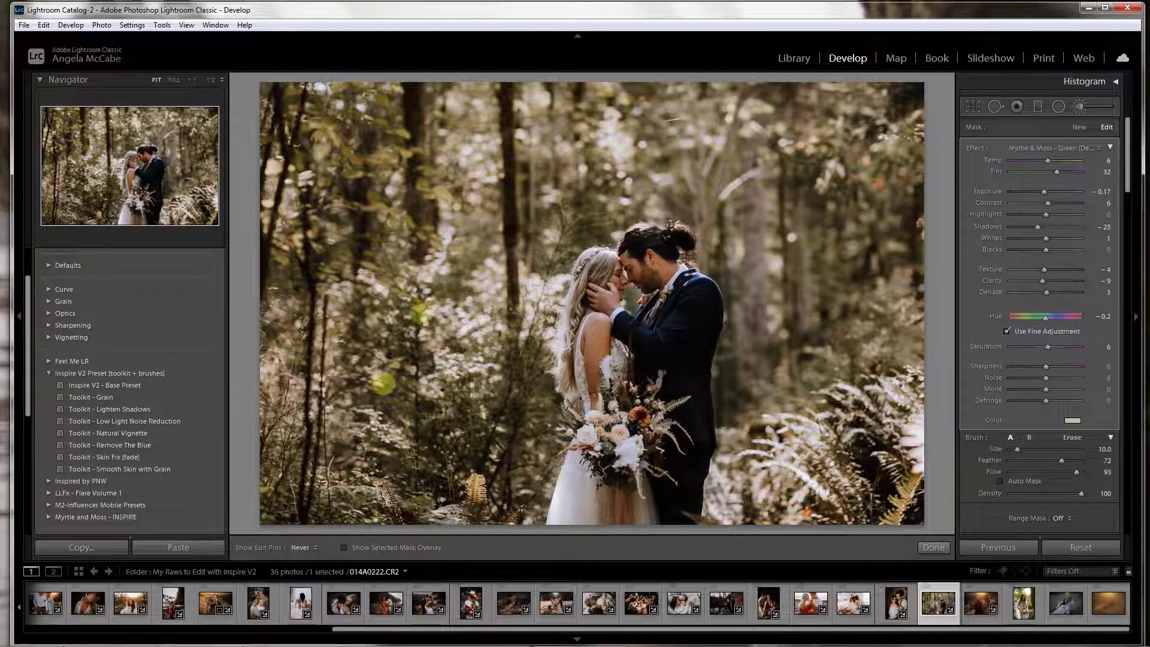
key(h)
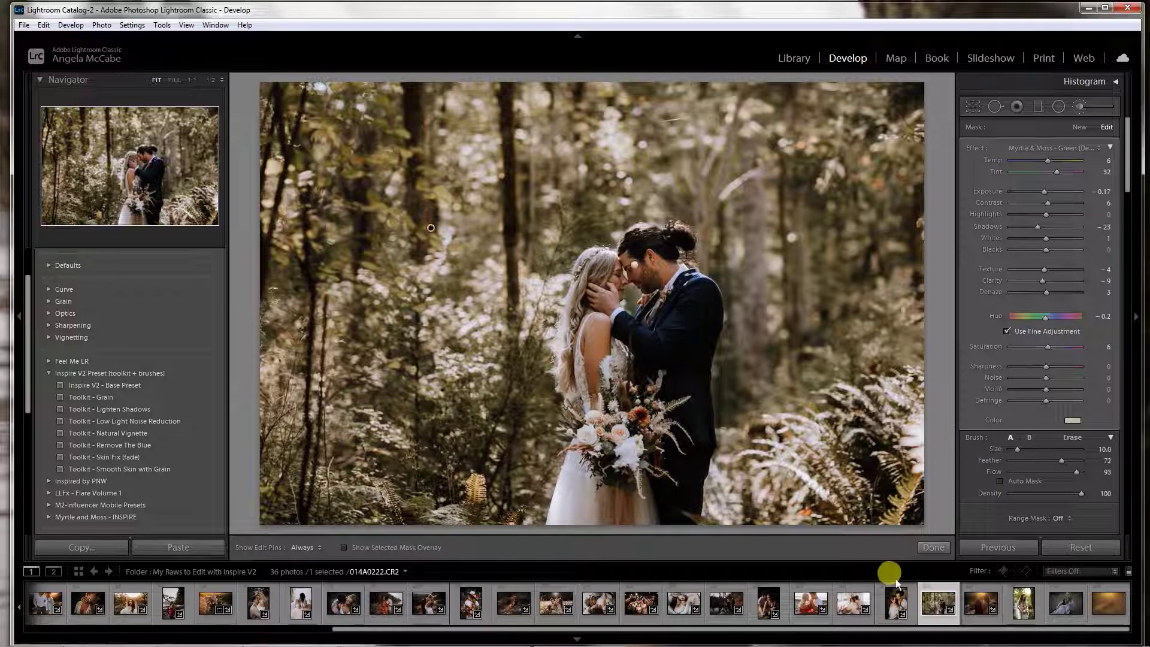
click(944, 550)
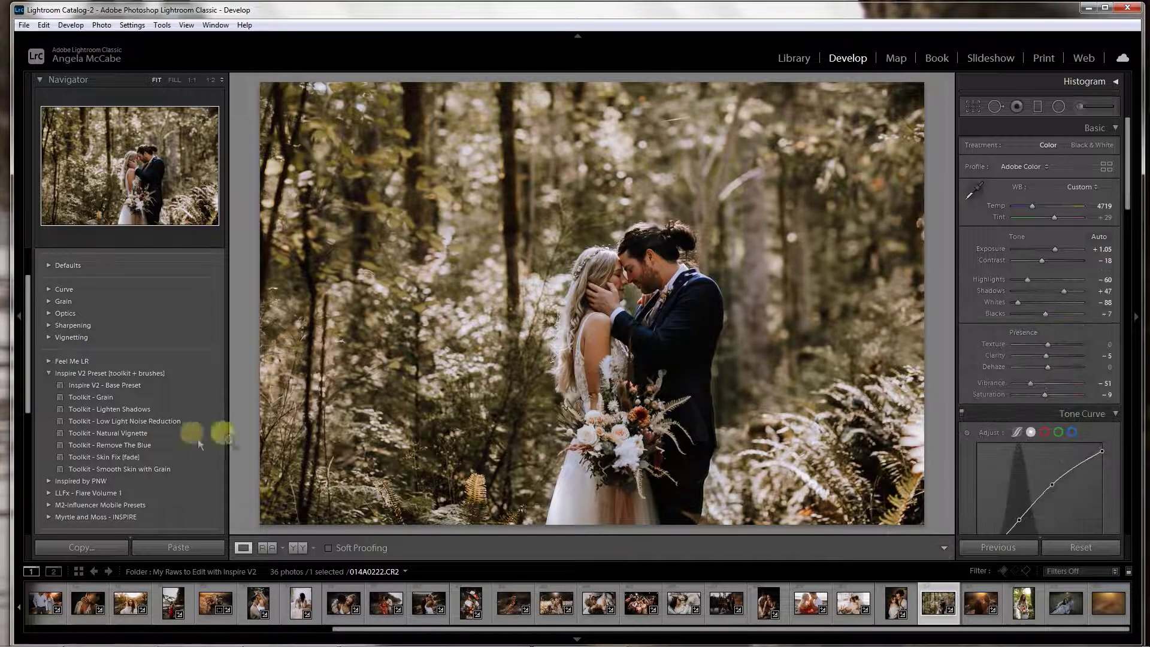
Apply Toolkit - Natural Vignette to the forest wedding photo and set the post-crop vignetting Amount to -23.
click(133, 439)
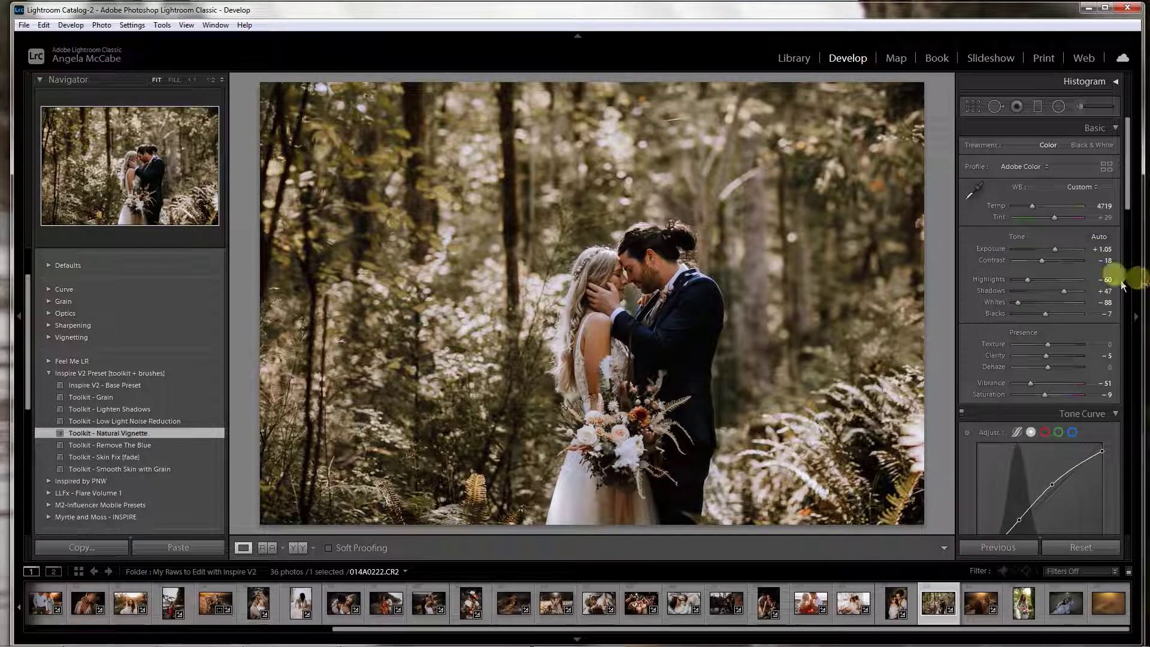
drag(1128, 183, 1118, 493)
drag(1044, 334, 1041, 338)
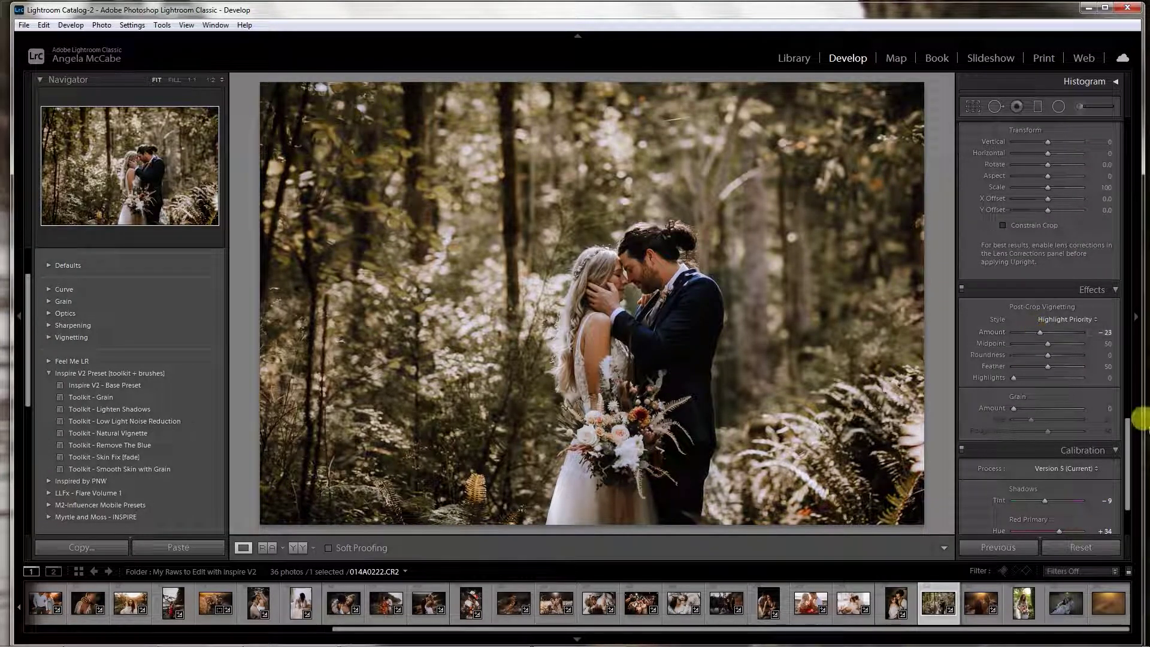
drag(1127, 462, 1135, 185)
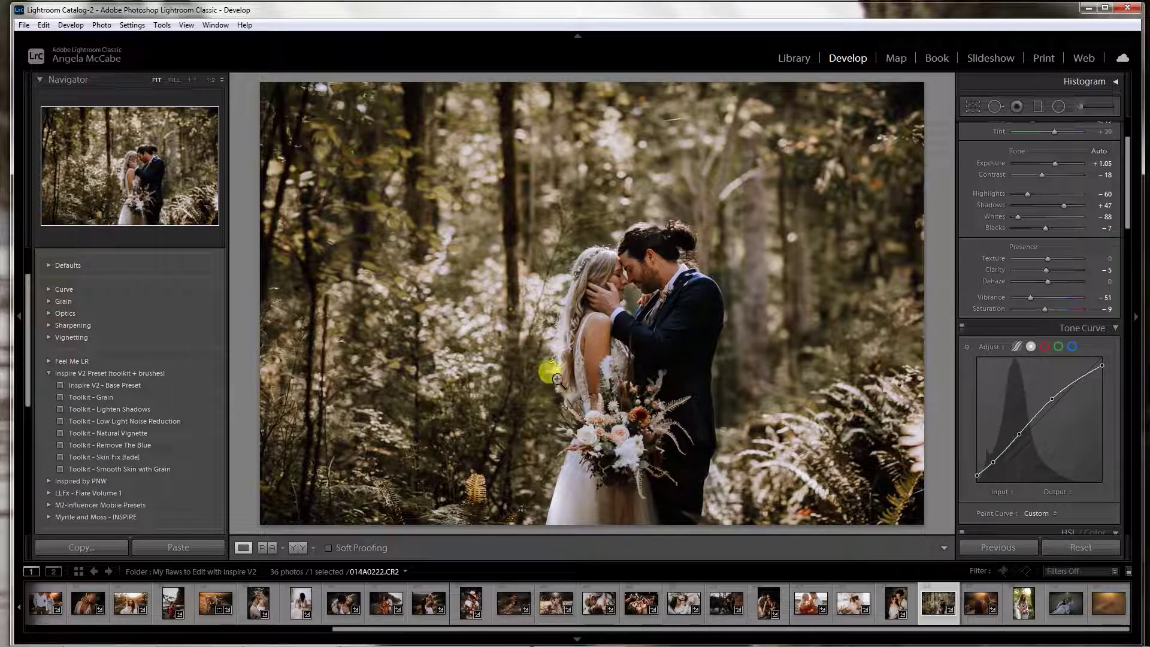
Compare the finished forest wedding photo with its original side by side, and return to the single view.
click(1079, 106)
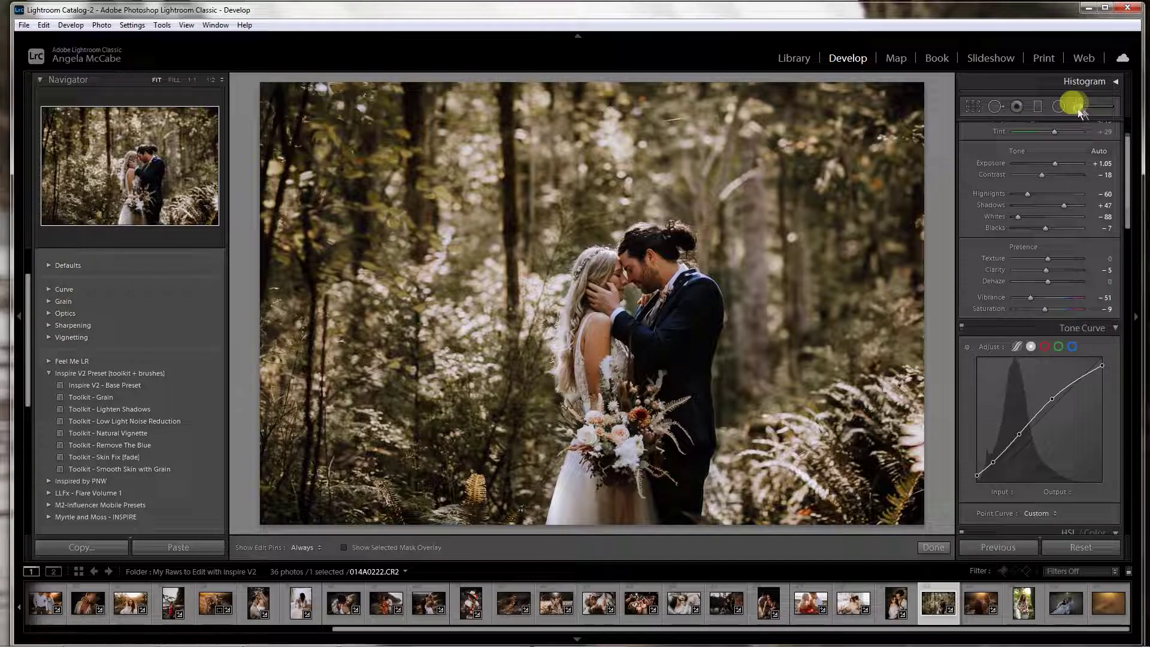
click(934, 547)
click(297, 547)
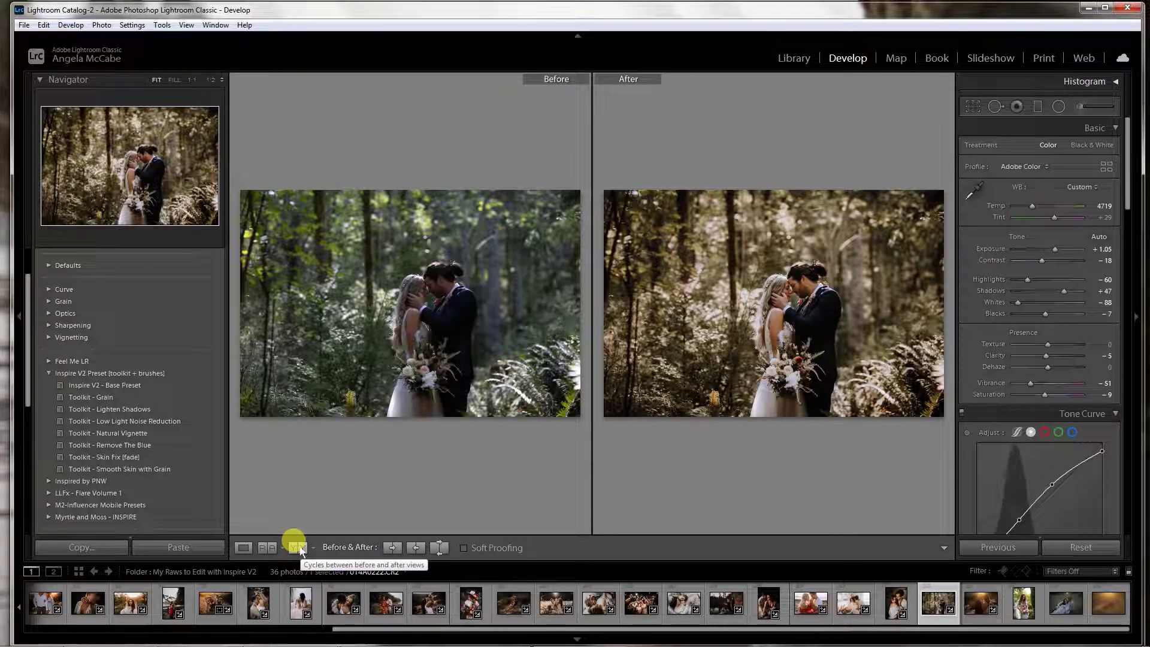
click(242, 548)
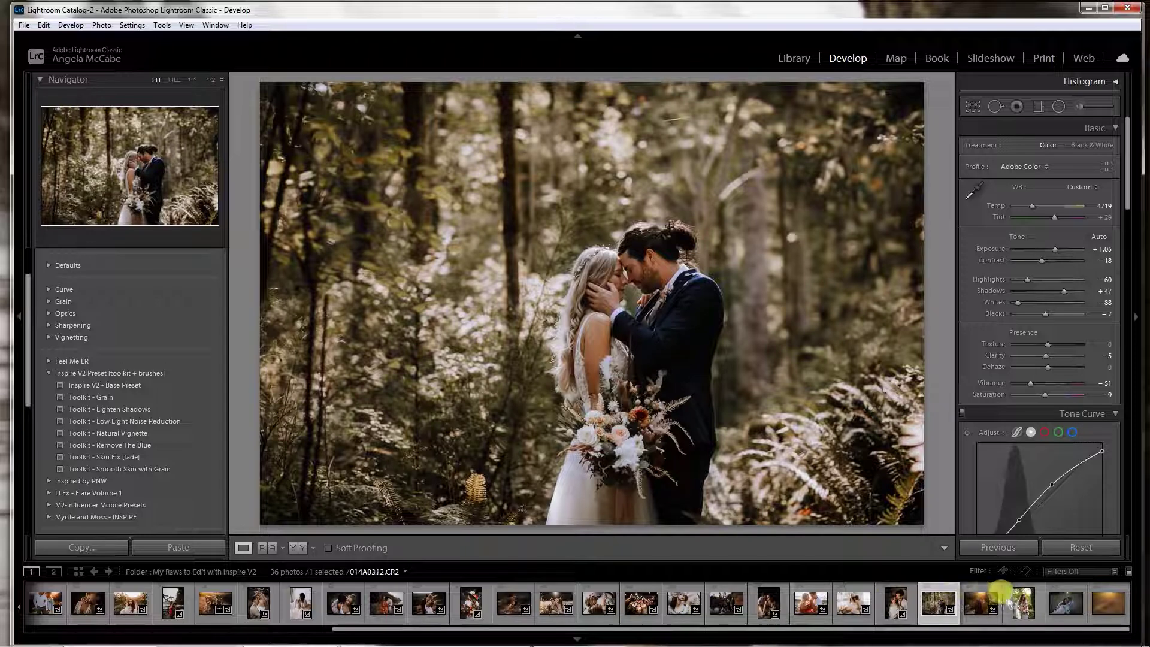
Open sunset couple photo 014A8312.CR2, apply Inspire V2 - Base Preset and Toolkit - Skin Fix [fade], and set Exposure to +0.35.
click(981, 602)
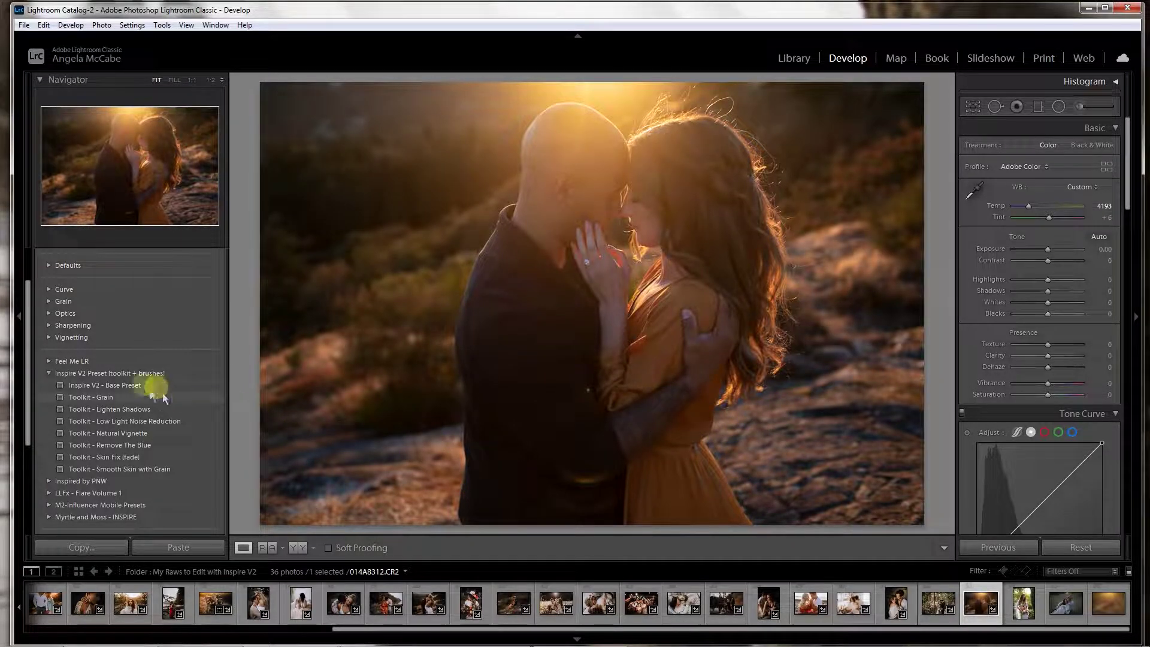
click(123, 385)
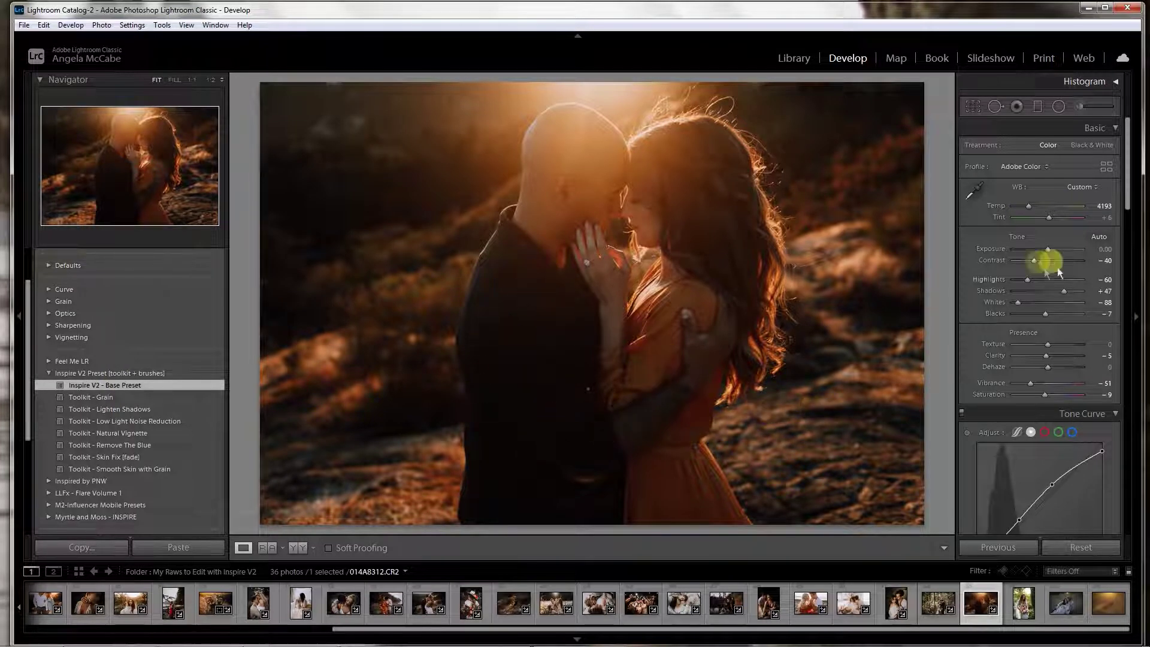
drag(1049, 248, 1049, 248)
click(120, 455)
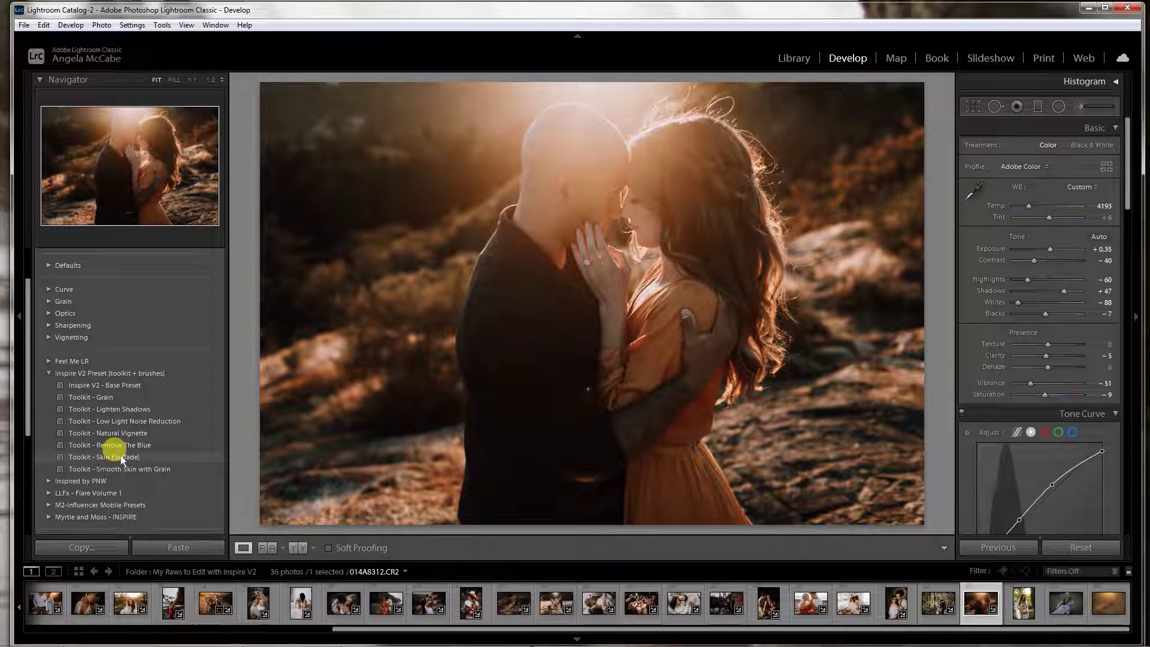
Set the sunset couple photo's Contrast to -32, Dehaze to +9 and Tint to +13, and apply Toolkit - Natural Vignette.
click(1049, 250)
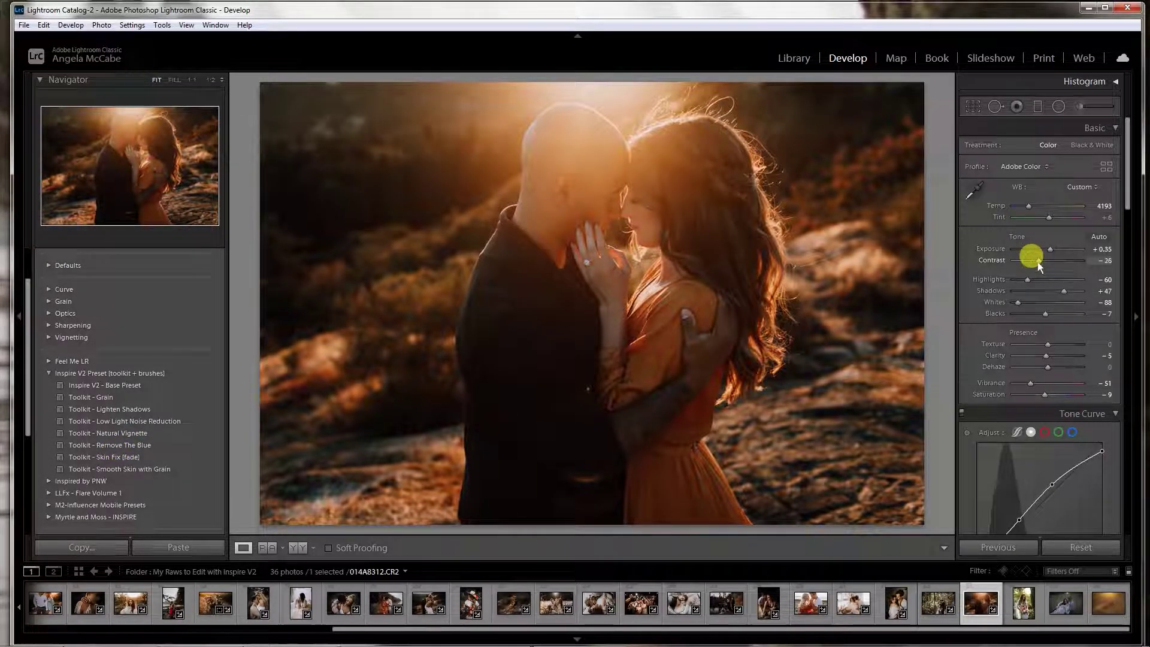
drag(1037, 262, 1036, 262)
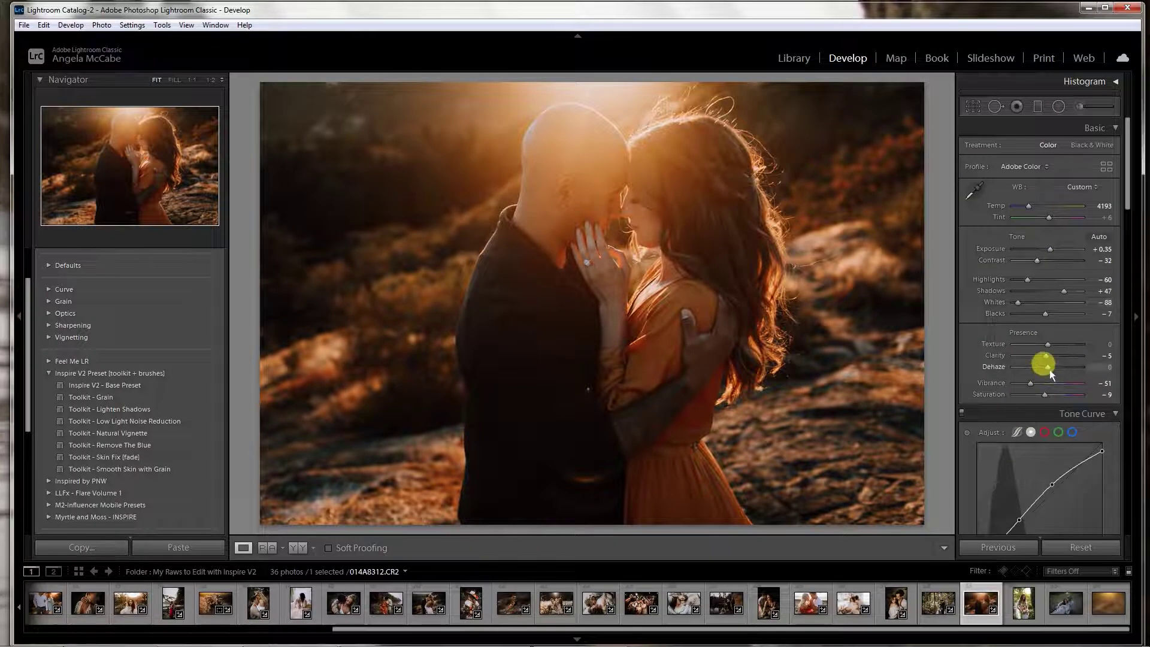
drag(1048, 368, 1051, 368)
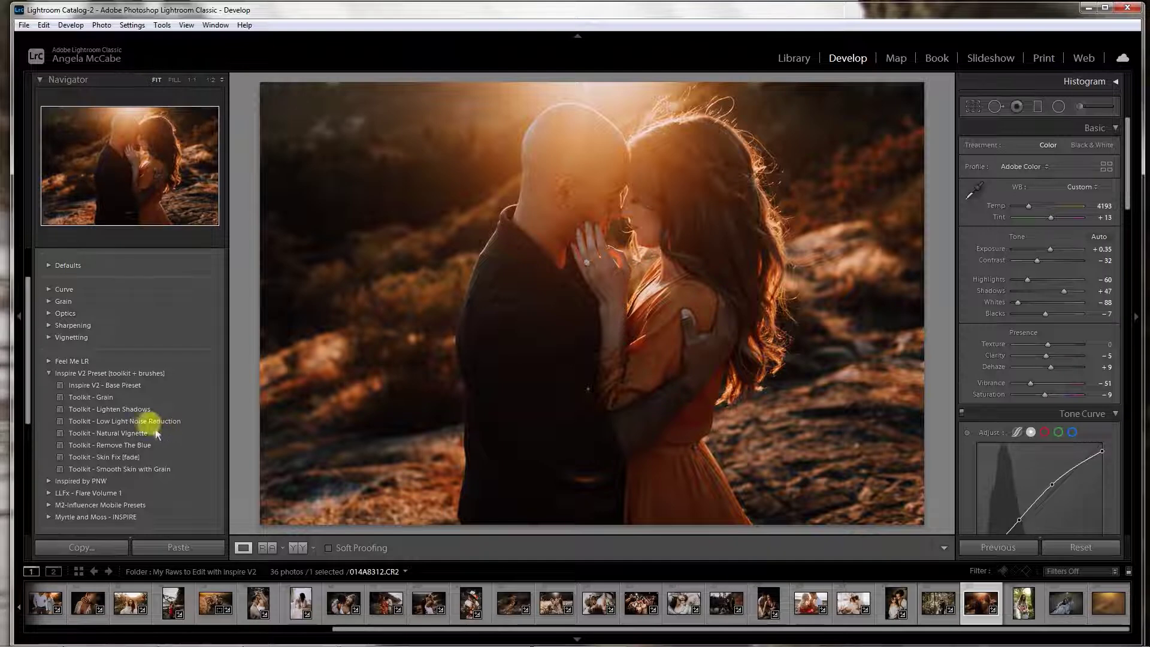
click(136, 435)
click(135, 433)
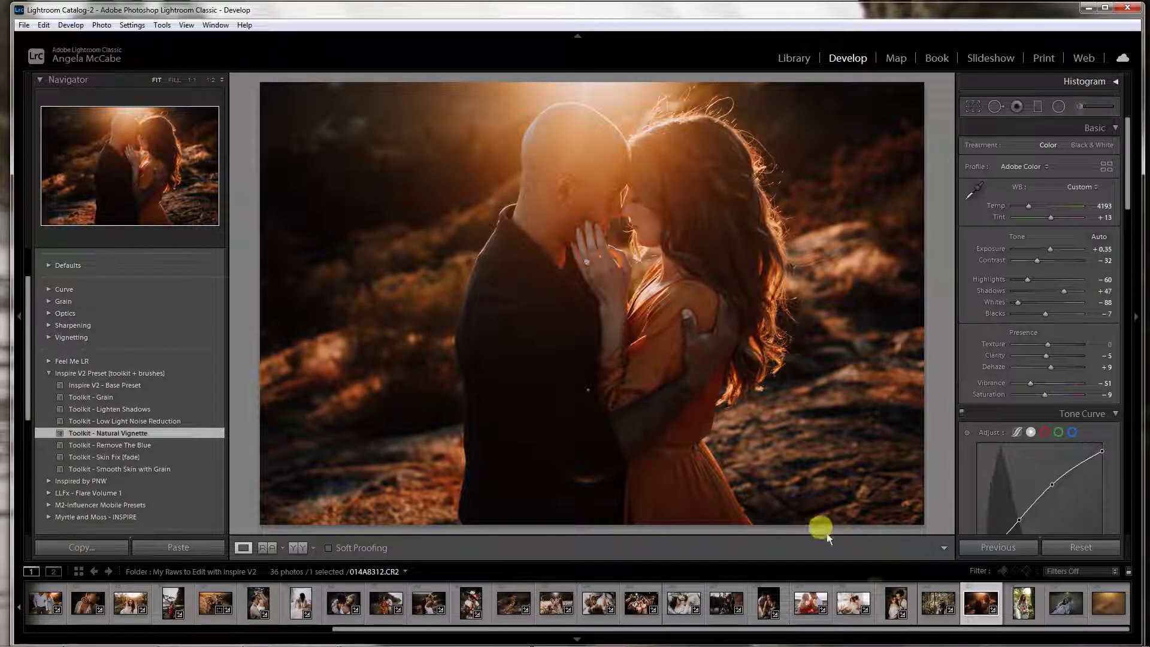
Open bride photo IMG_0124.CR2, apply Inspire V2 - Base Preset, and set Tint to +24, Exposure to -0.26 and Contrast to -16.
click(1022, 602)
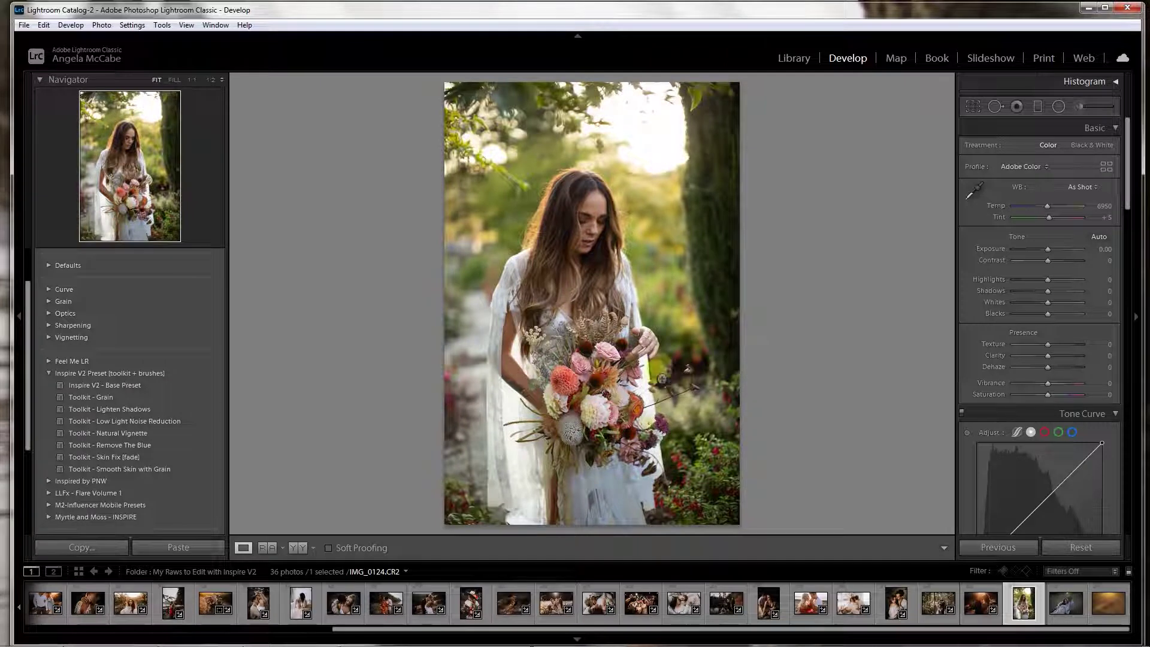
click(123, 386)
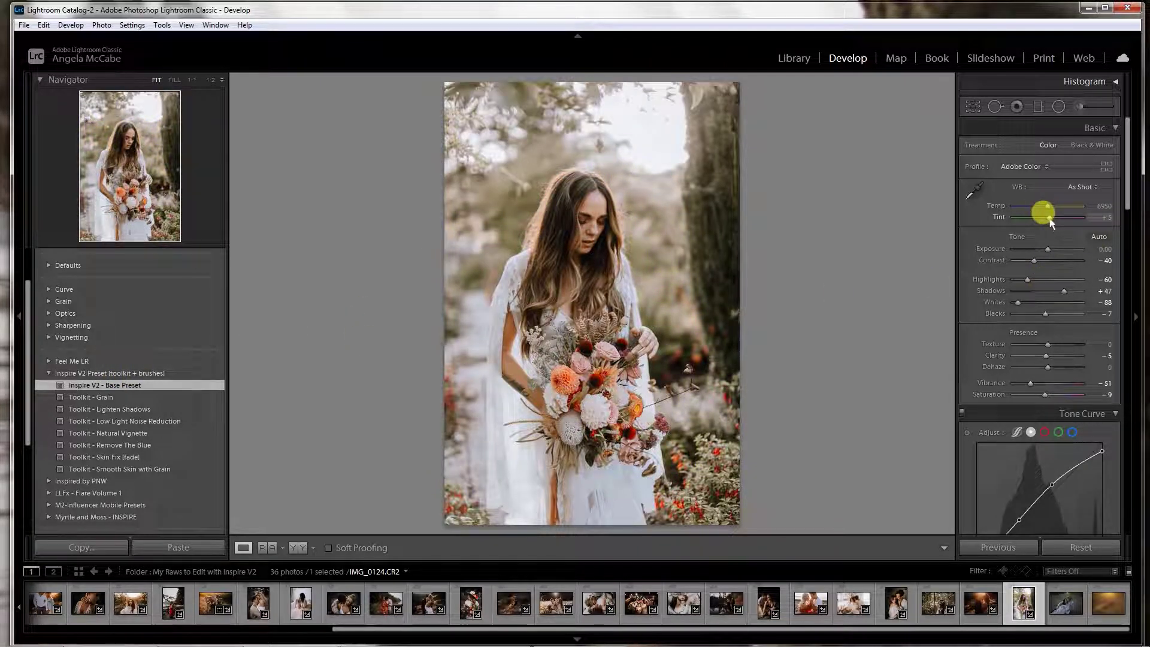
drag(1051, 217, 1052, 218)
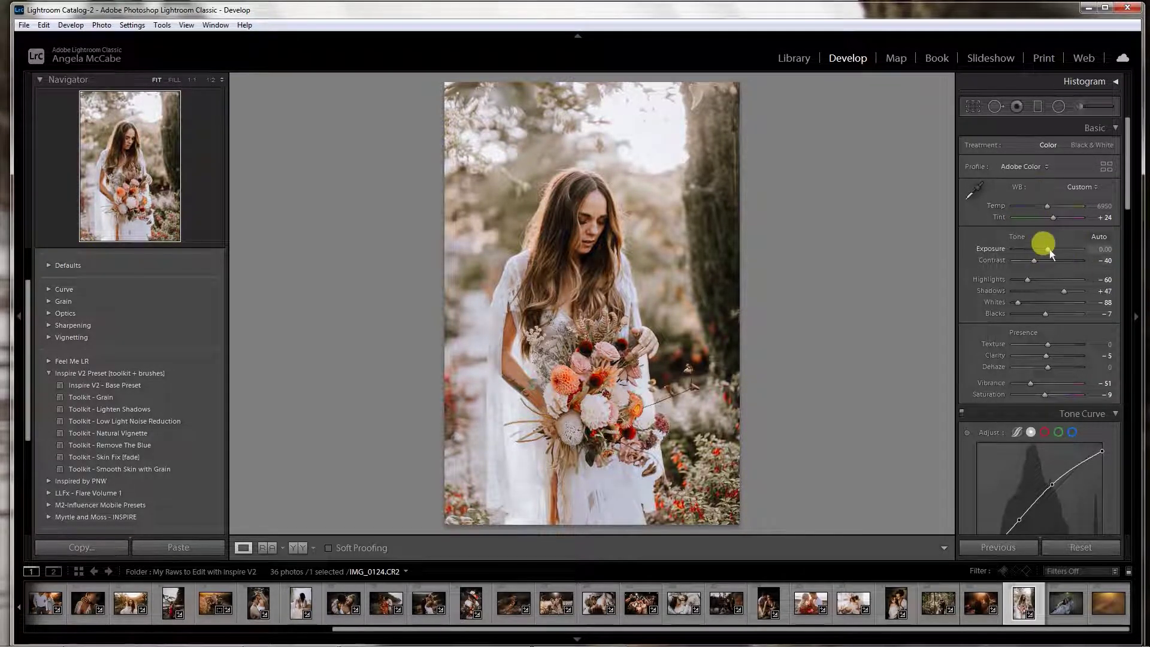
mouse_move(1050, 249)
mouse_down()
mouse_move(1042, 260)
mouse_move(1046, 251)
mouse_up()
Apply Toolkit - Natural Vignette to the bride photo, set Contrast to -28 and Exposure to +0.09, and compare it with the original.
click(147, 445)
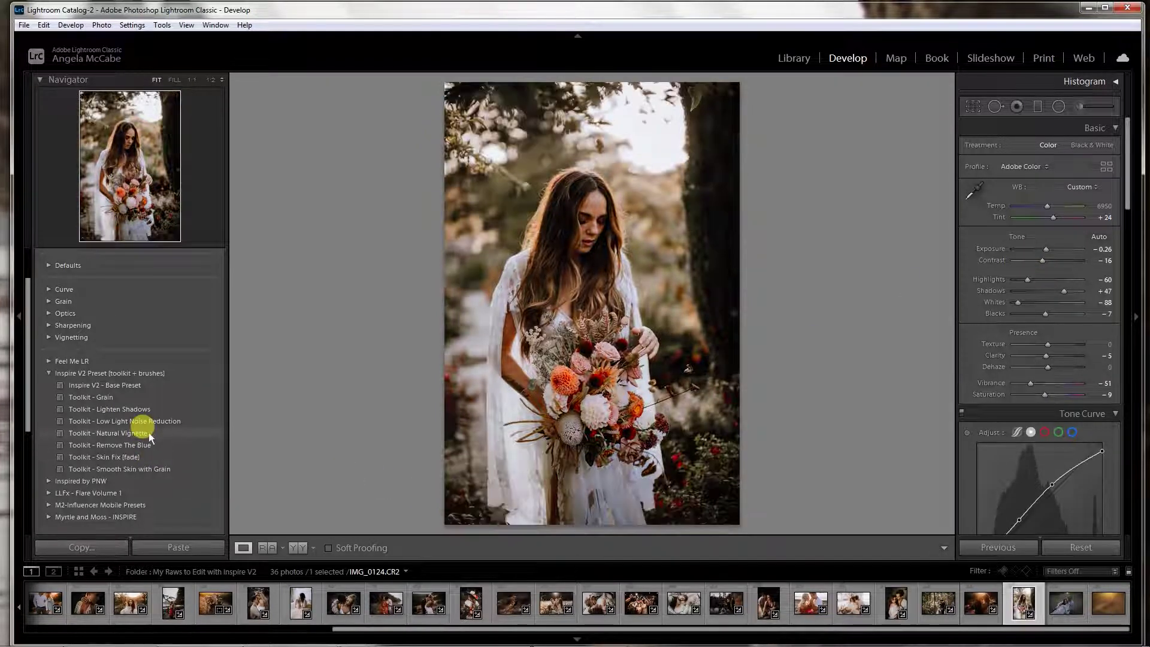
click(149, 432)
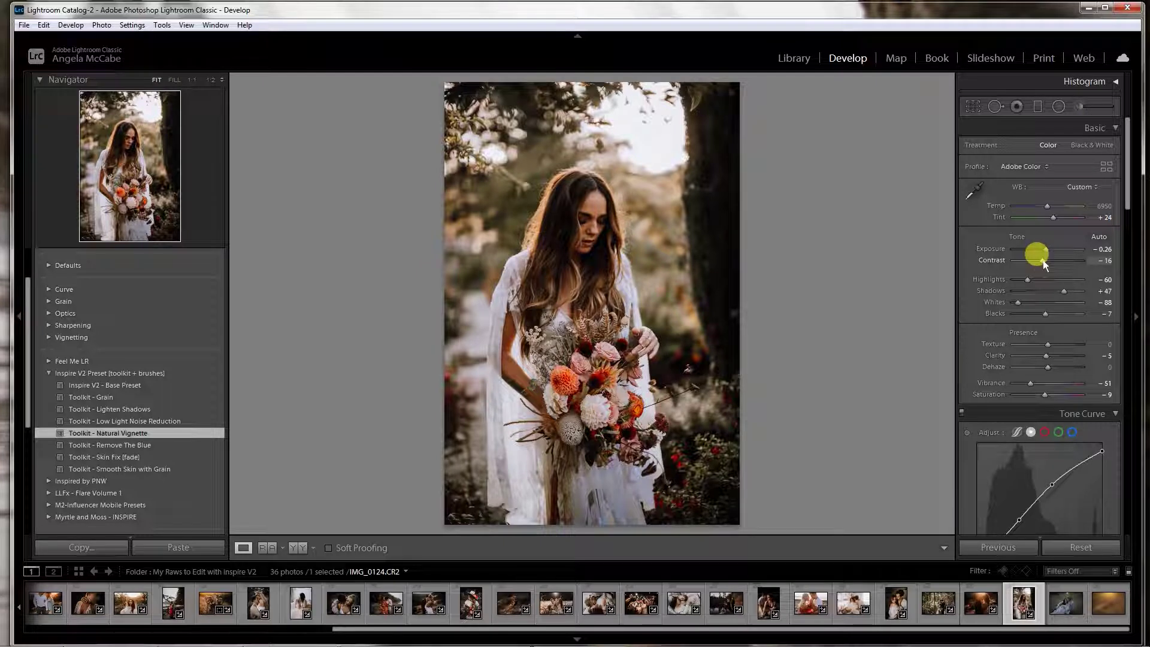
drag(1043, 261, 1048, 249)
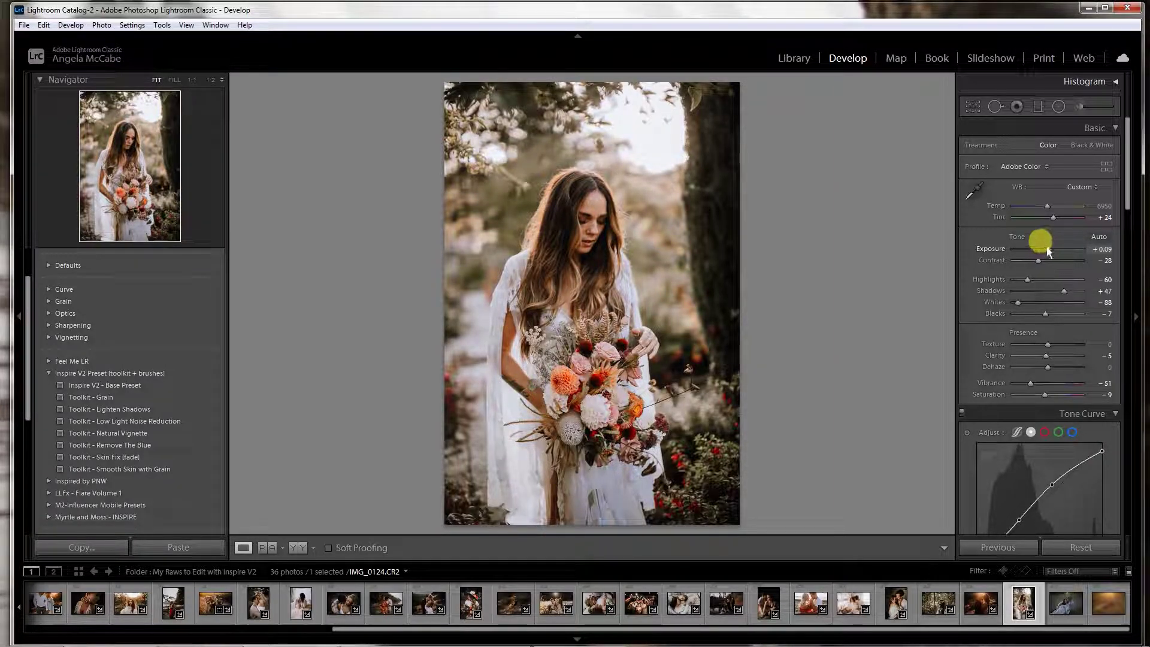
click(298, 548)
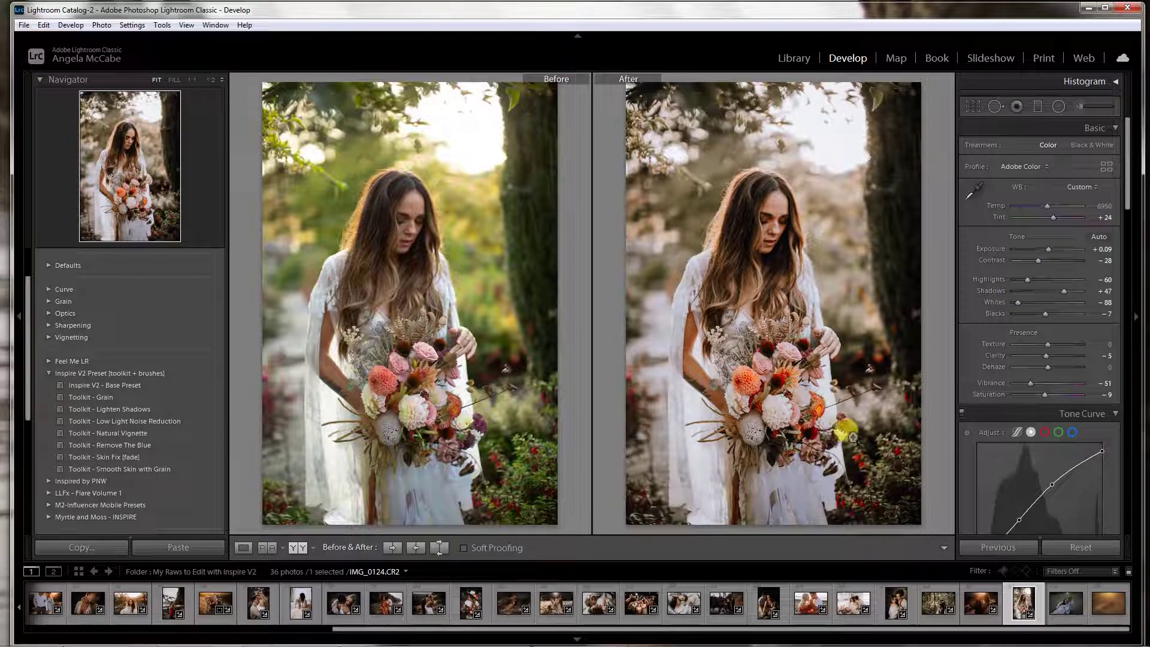
click(242, 546)
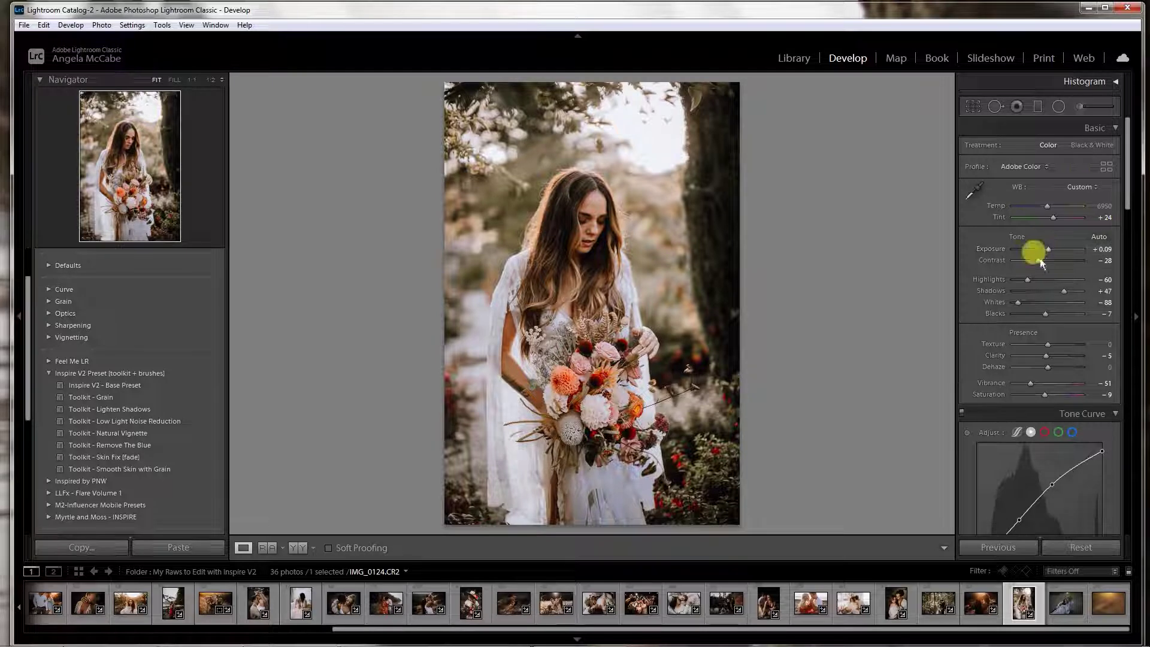
Brush Myrtle & Moss - Lighten Up over the bride's face, reducing the brush size to 7.
click(1079, 106)
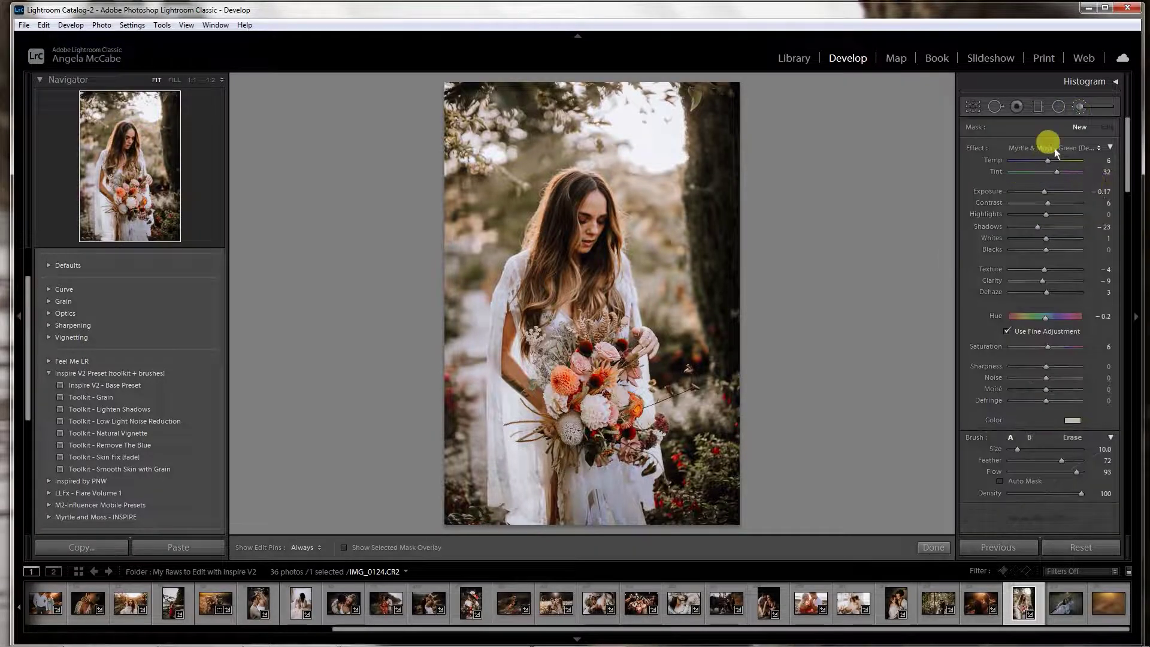
click(1049, 147)
click(880, 488)
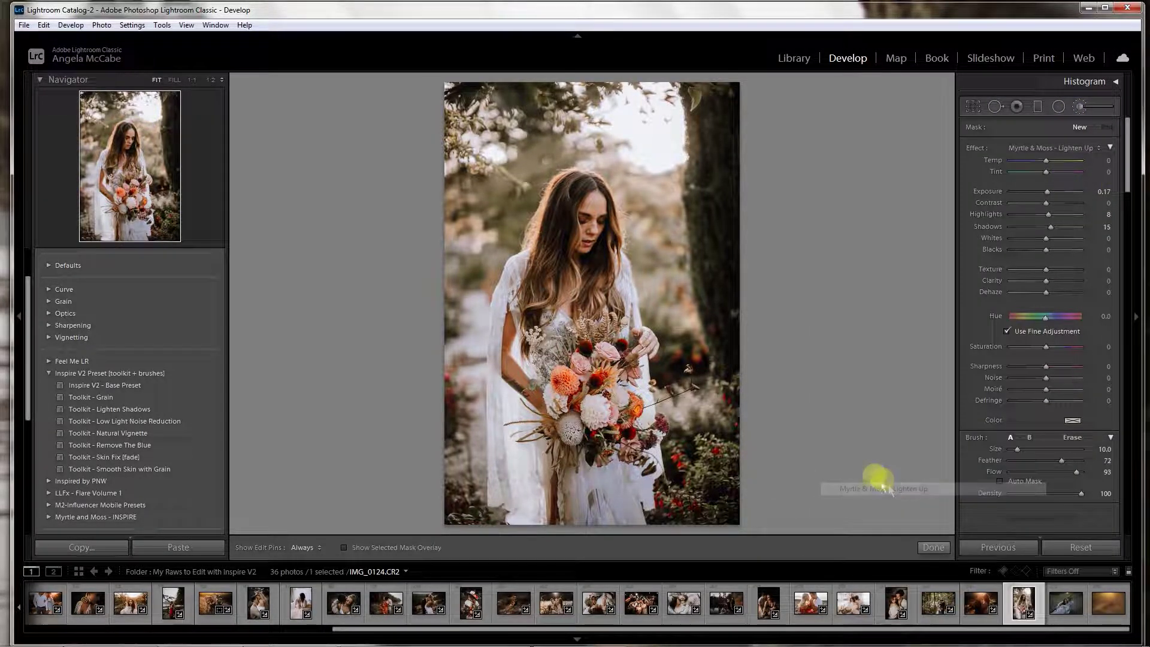
key(bracketleft)
key(bracketleft)
mouse_move(577, 183)
mouse_down()
mouse_move(565, 229)
mouse_move(591, 207)
mouse_up()
key(bracketleft)
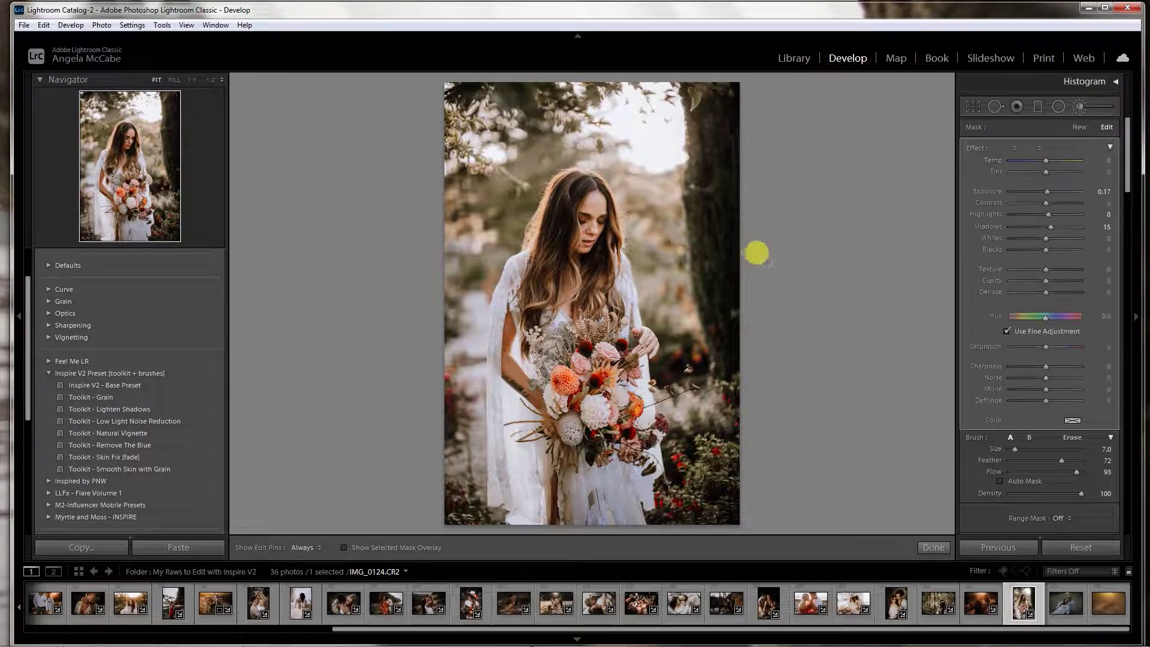
click(933, 547)
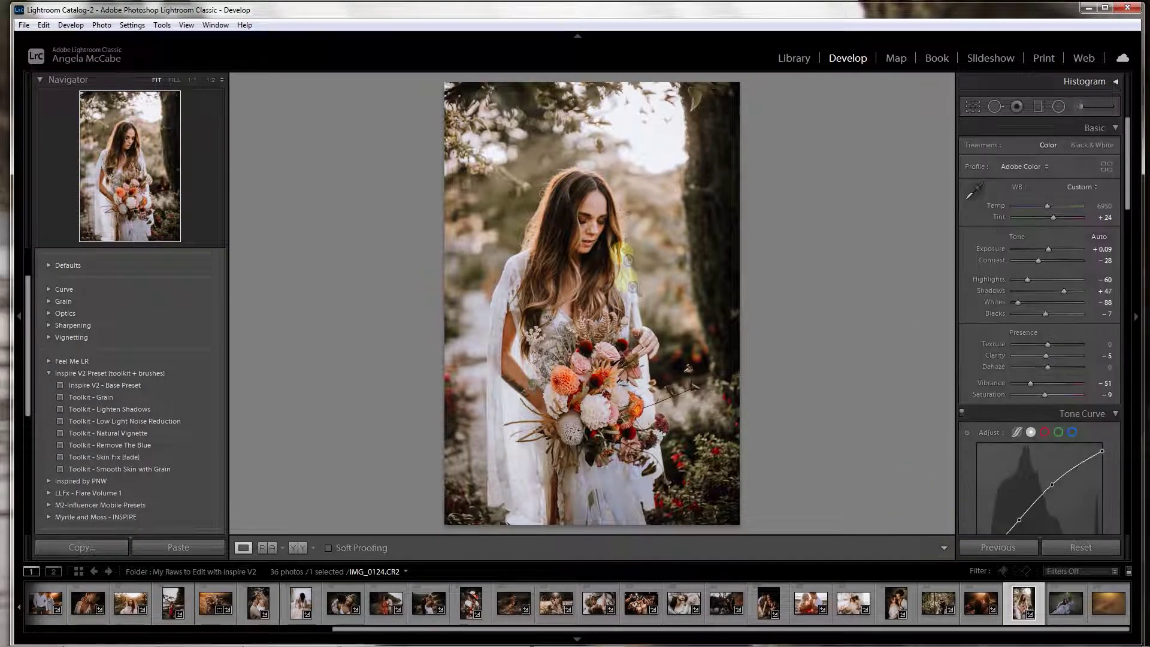
Brush Myrtle & Moss - Golden Glow [sky] over the bride's hair with Clarity 0 and Temp 8, and compare the photo with its original.
click(1078, 107)
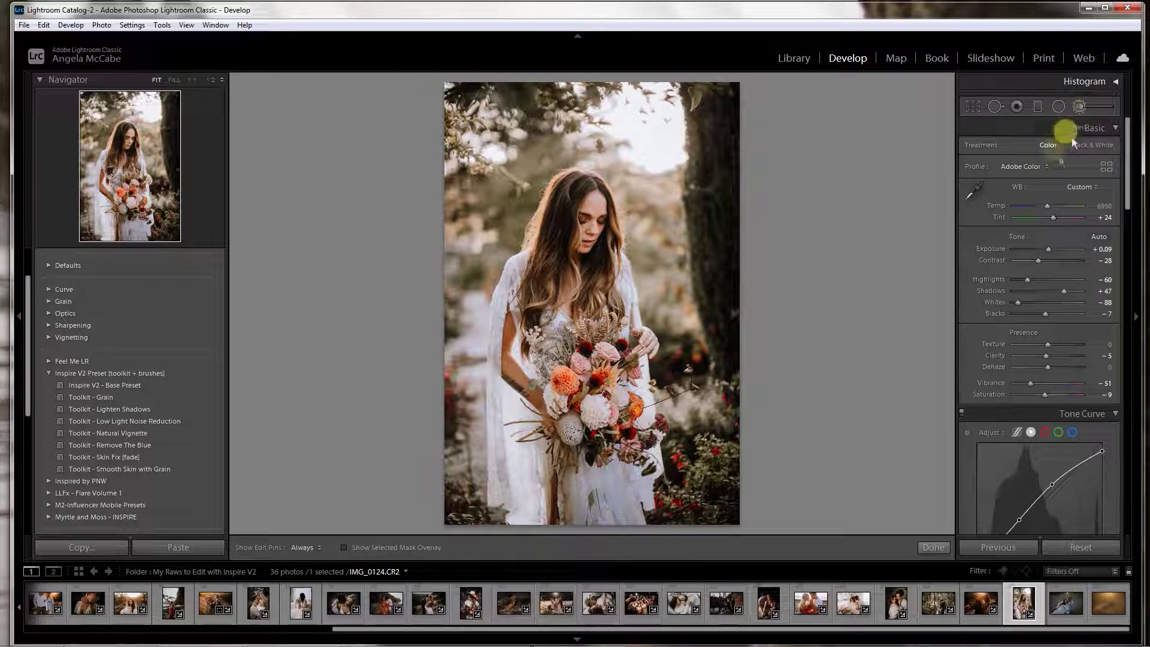
click(1079, 147)
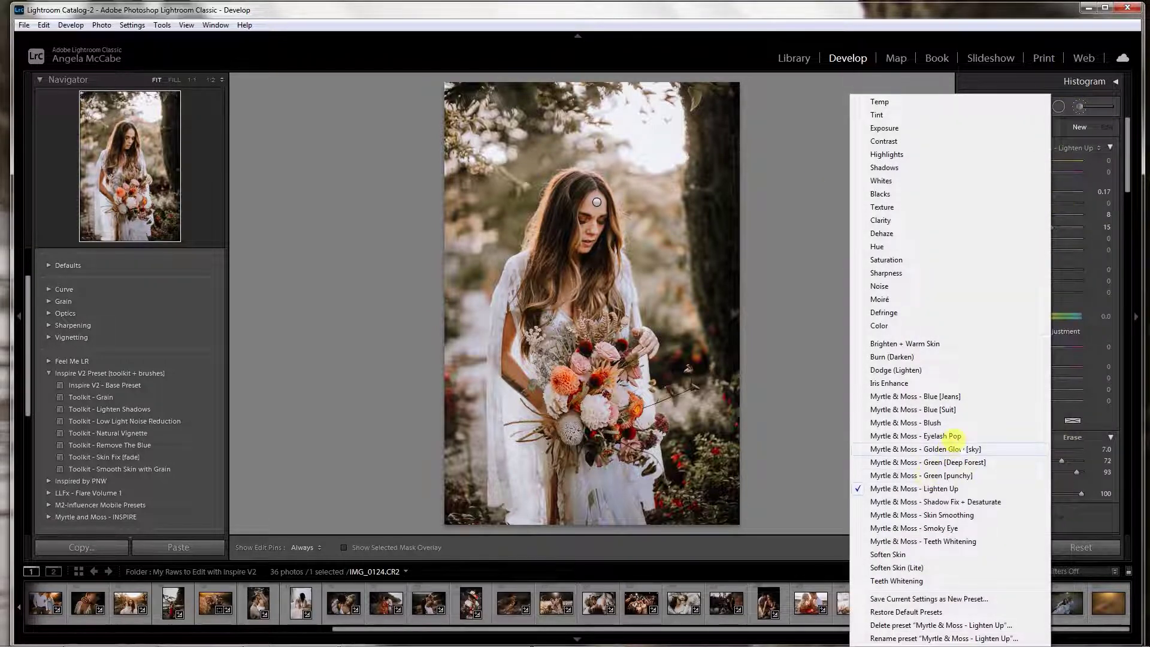
click(953, 449)
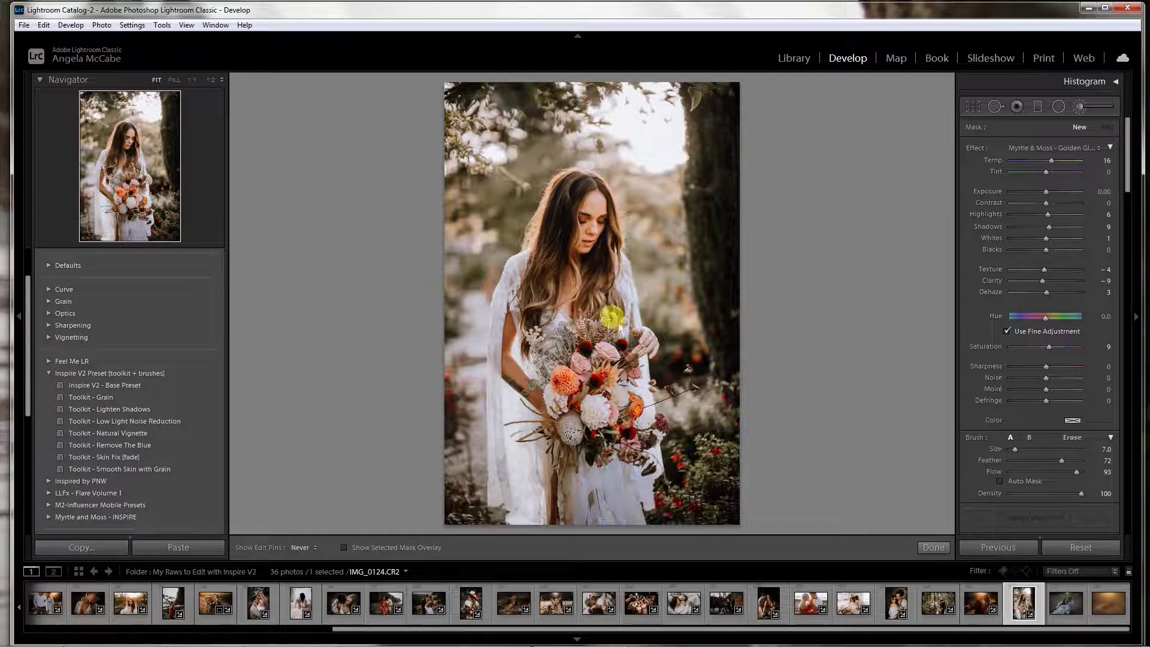
drag(608, 310, 626, 326)
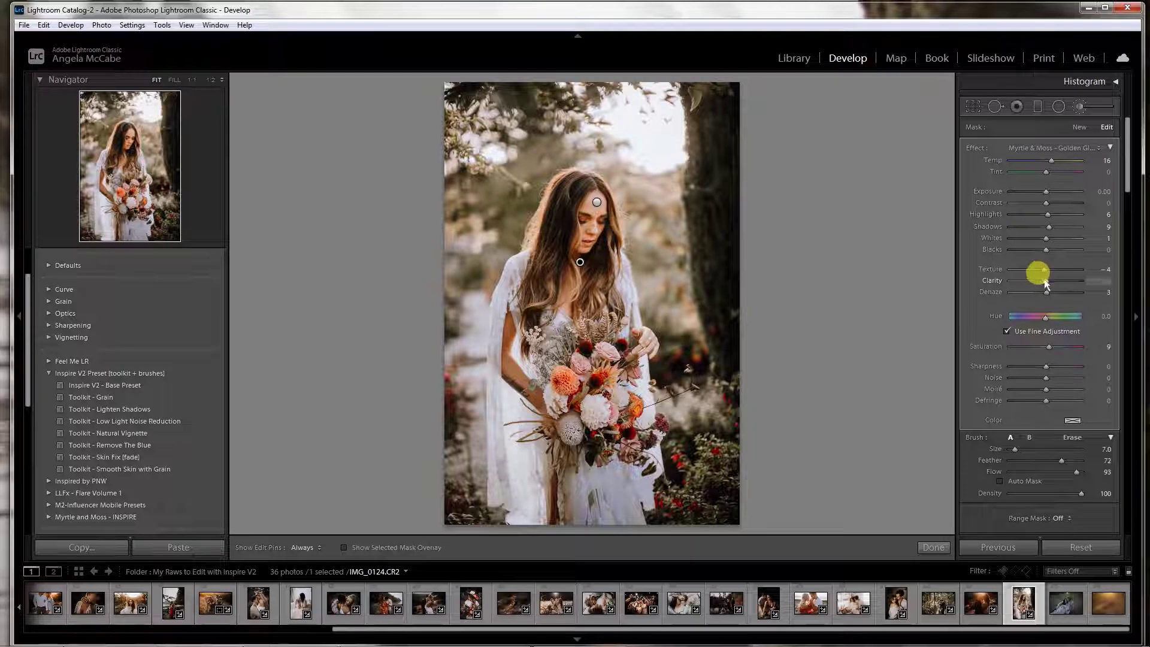
drag(1049, 162, 1051, 160)
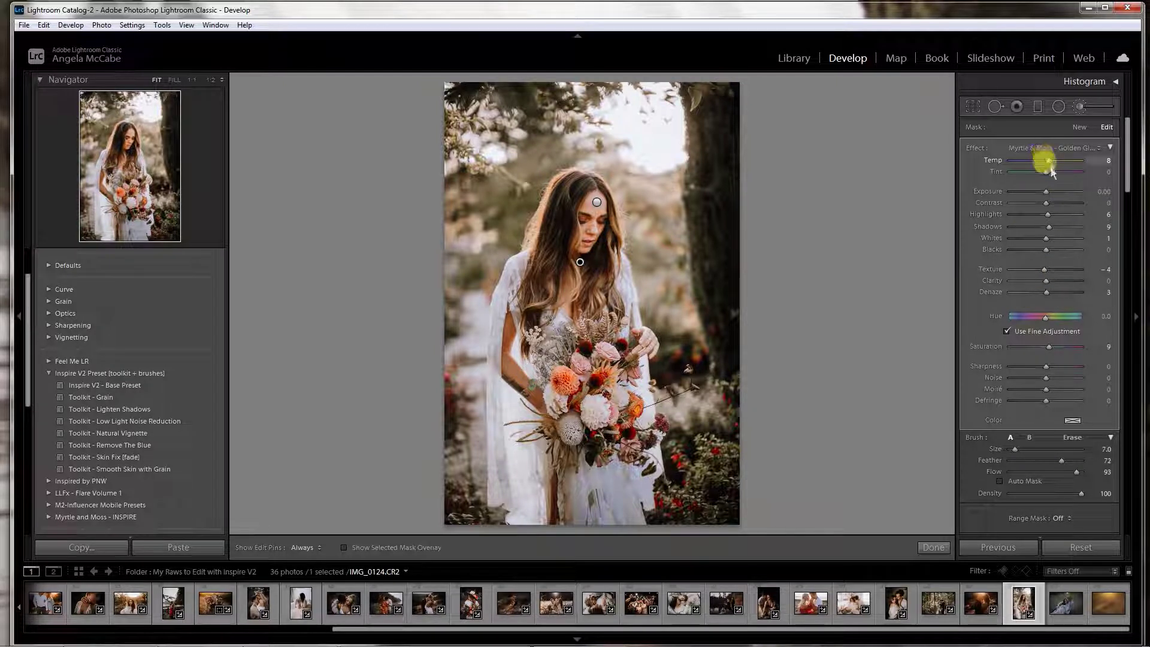
click(933, 547)
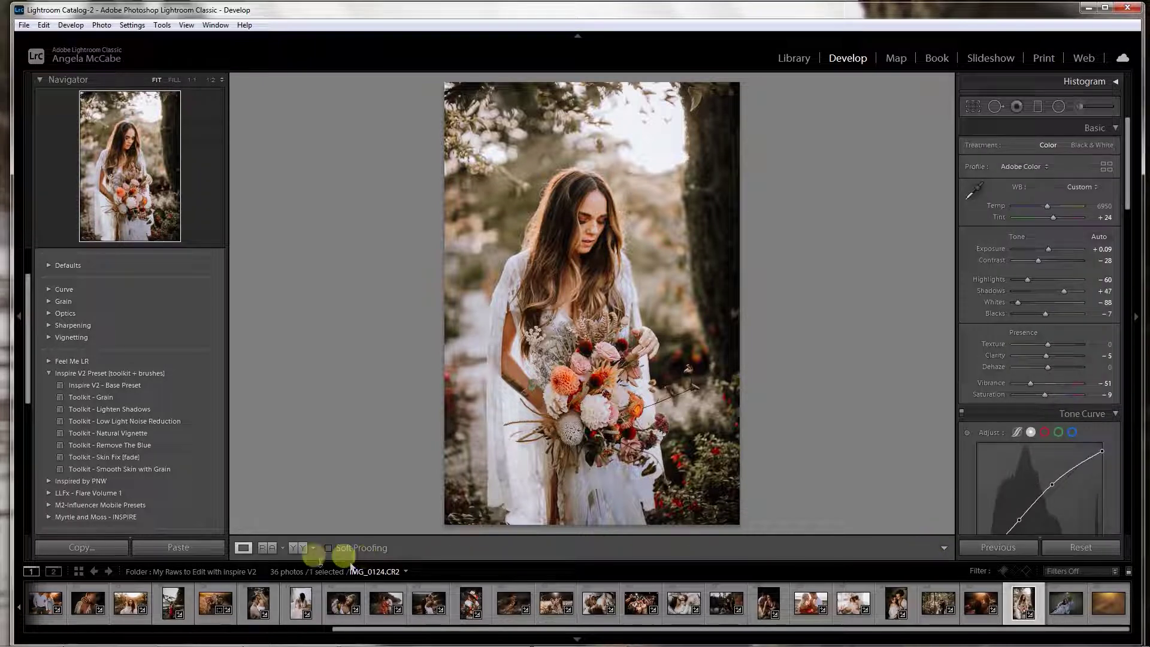
click(295, 547)
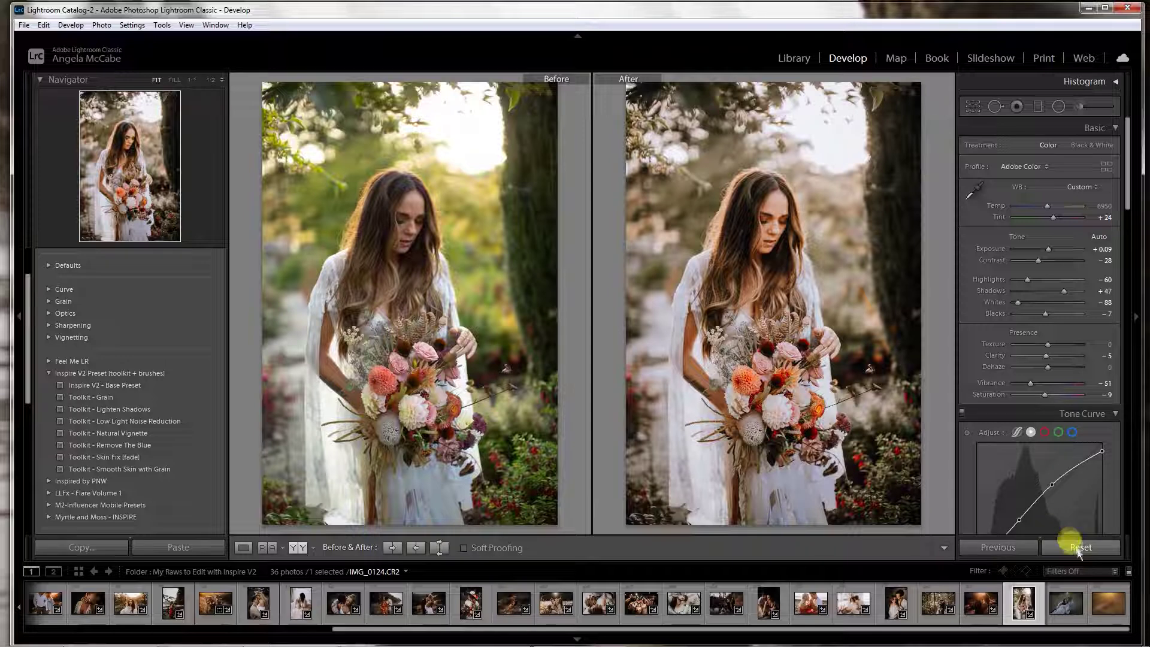
Open couple photo IMG_4092.CR2 in the single view, apply Inspire V2 - Base Preset, and set Exposure to +0.79 and Contrast to -28.
click(1065, 606)
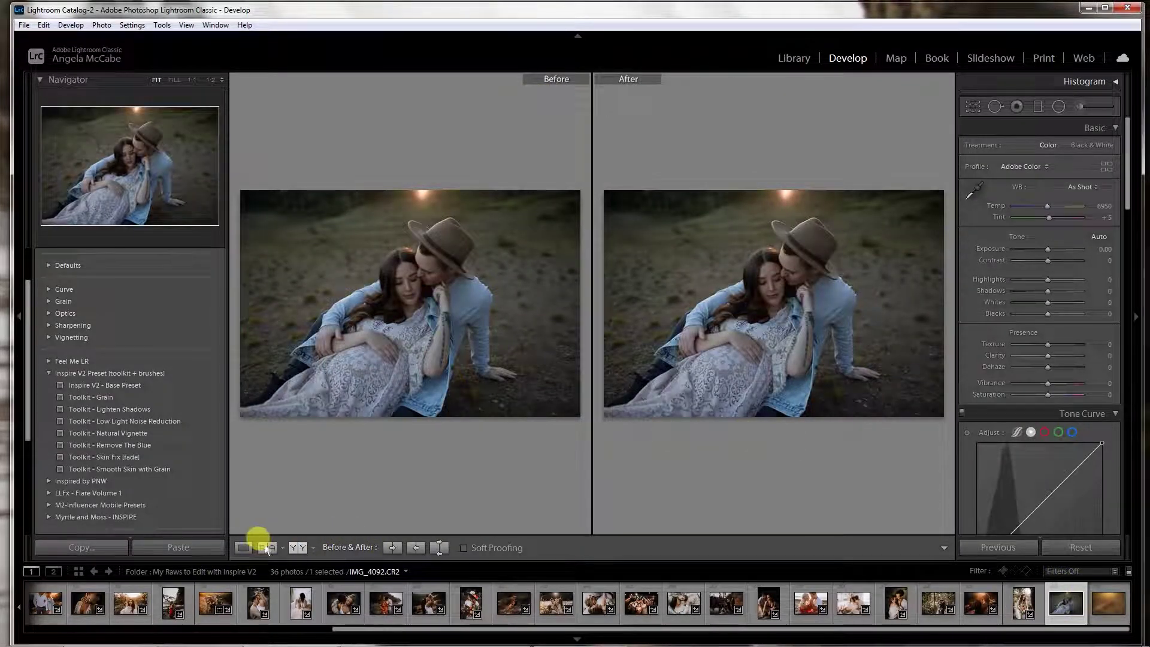
click(243, 547)
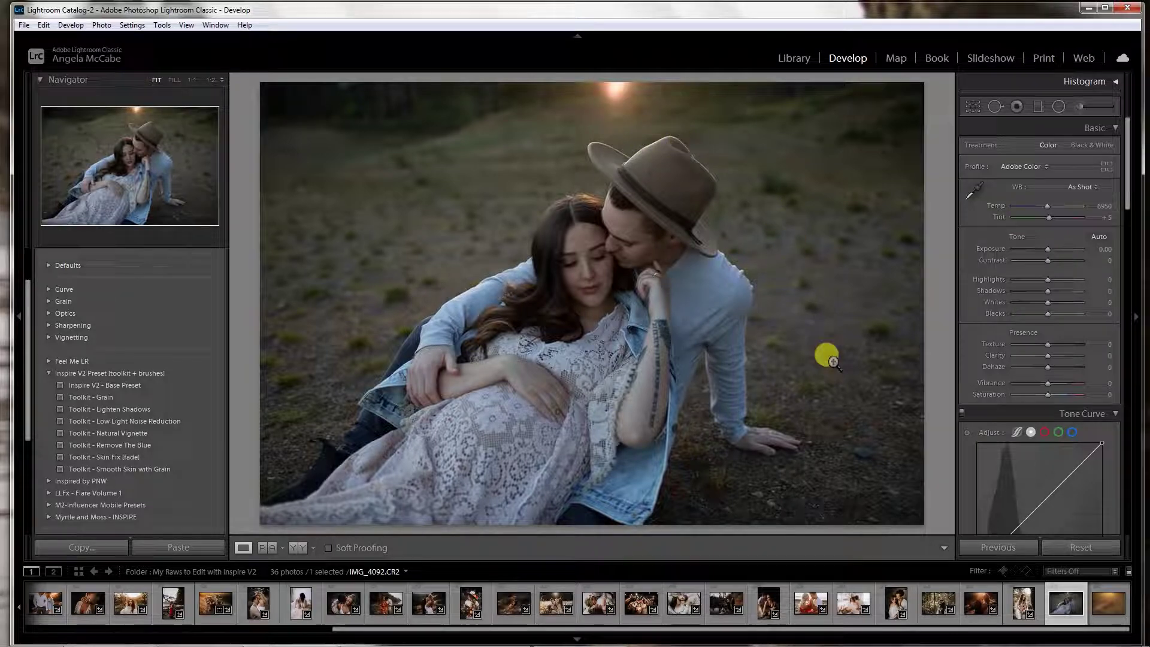
click(174, 384)
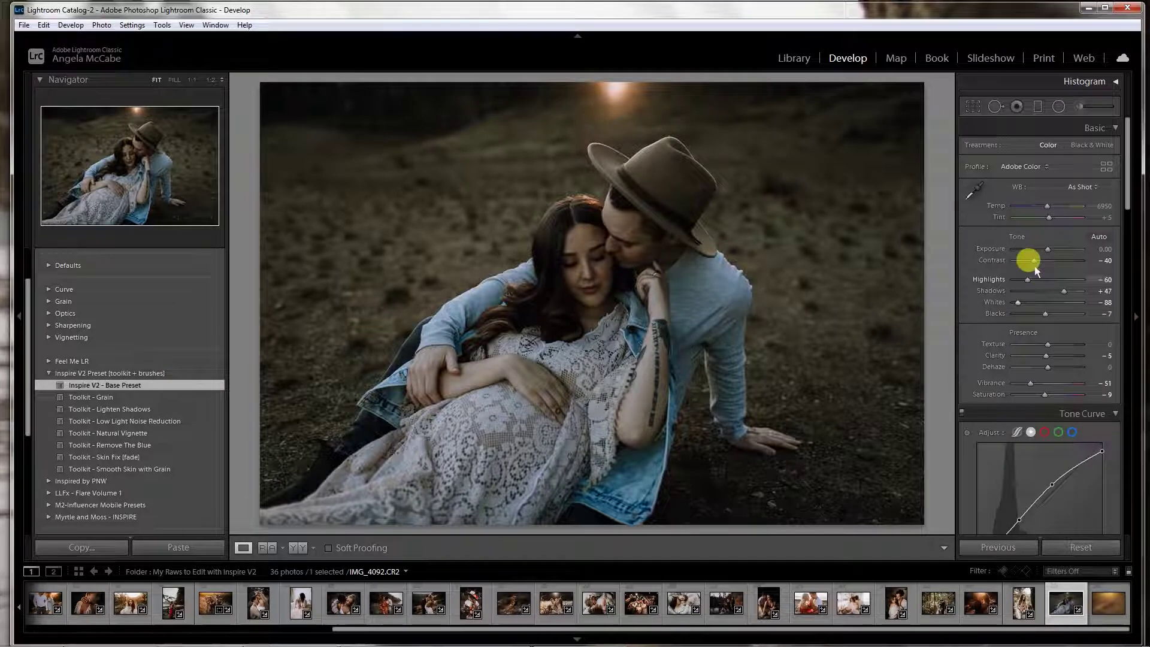
drag(1049, 249, 1038, 260)
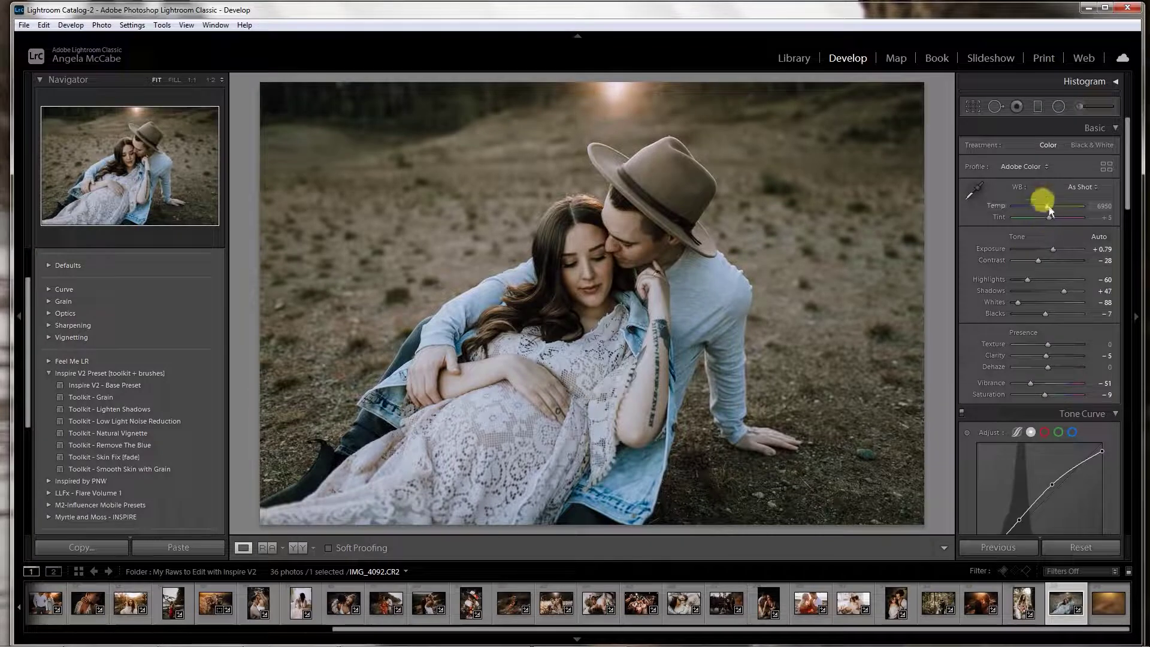
Warm the seated couple photo to Temp 8205 and Tint +21, and set Contrast to -11, Exposure to +0.61 and Shadows to +63.
drag(1052, 210, 1054, 212)
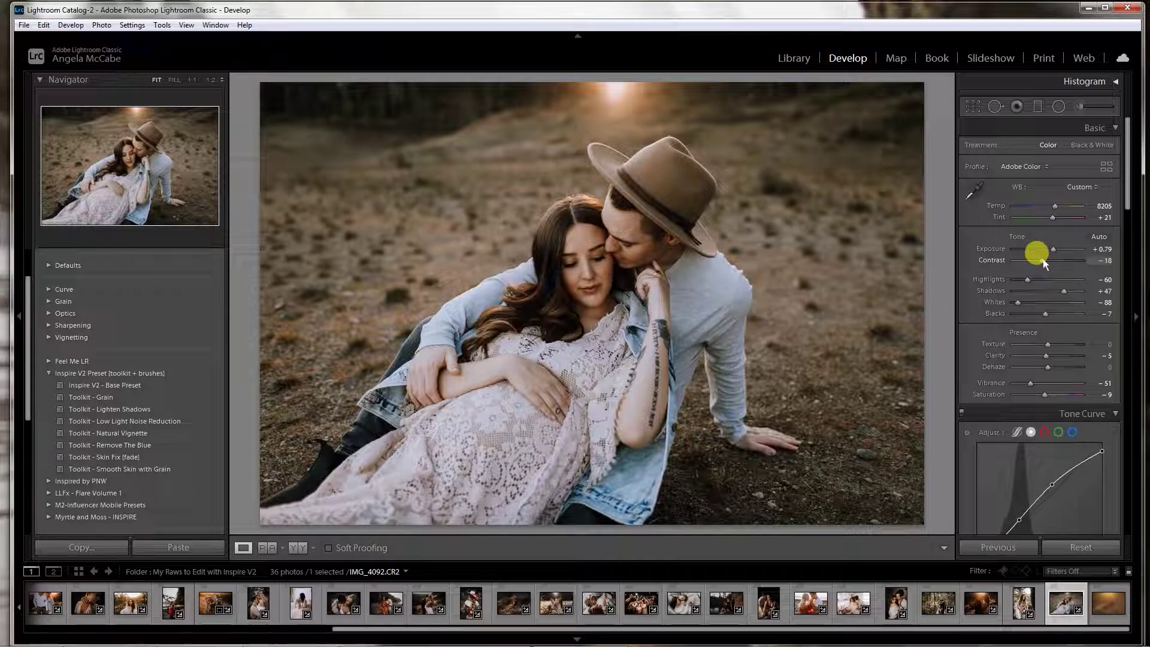
drag(1044, 260, 1052, 251)
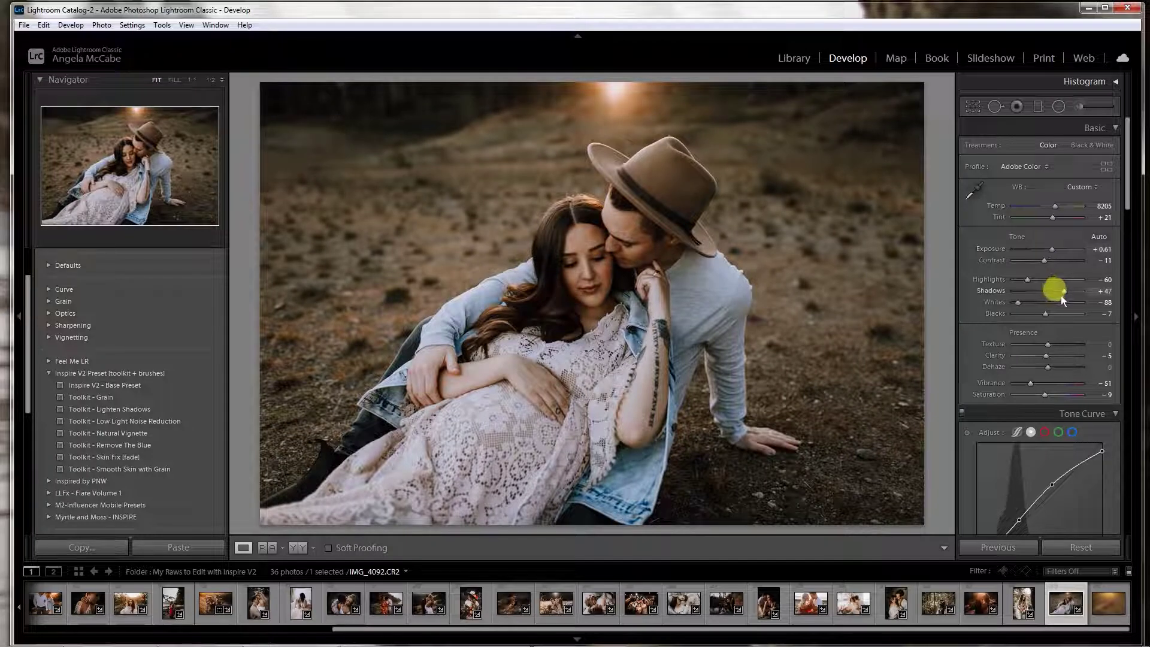
drag(1062, 292, 1066, 292)
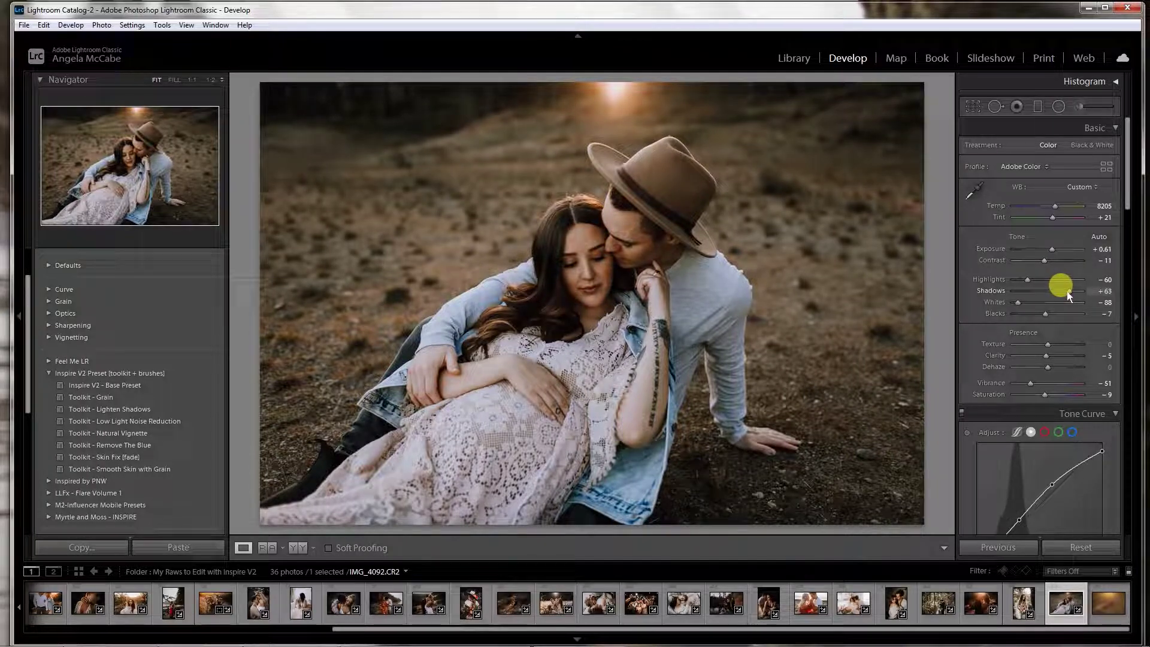
Apply Toolkit - Natural Vignette to the seated couple photo and adjust its post-crop vignetting Amount.
click(139, 434)
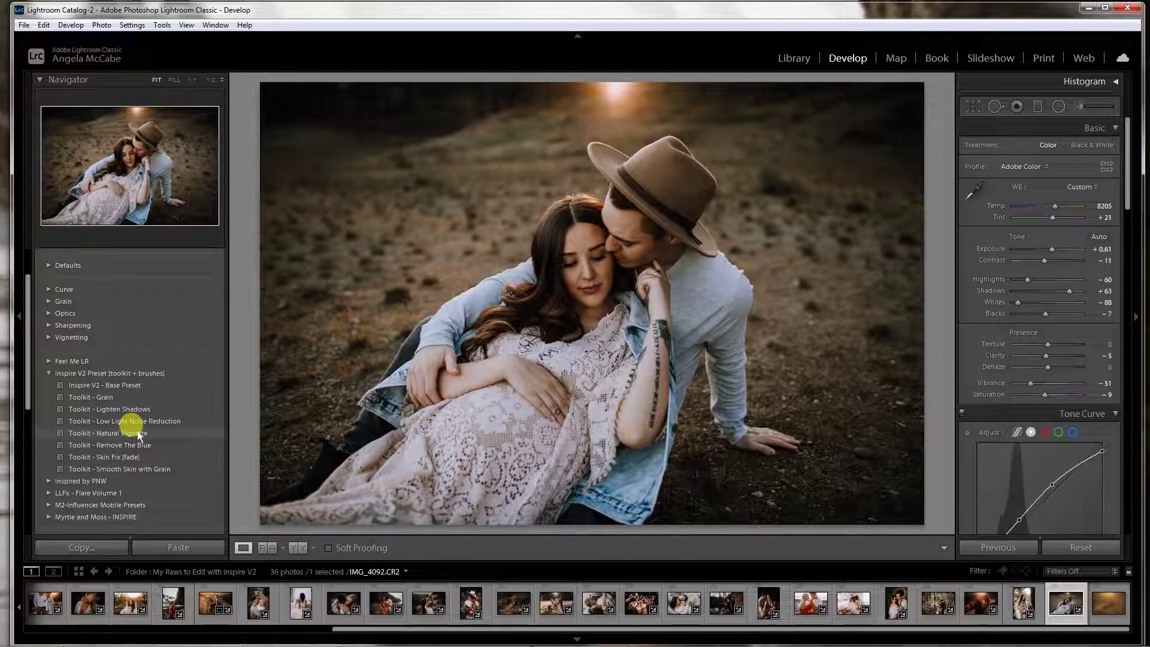
click(138, 434)
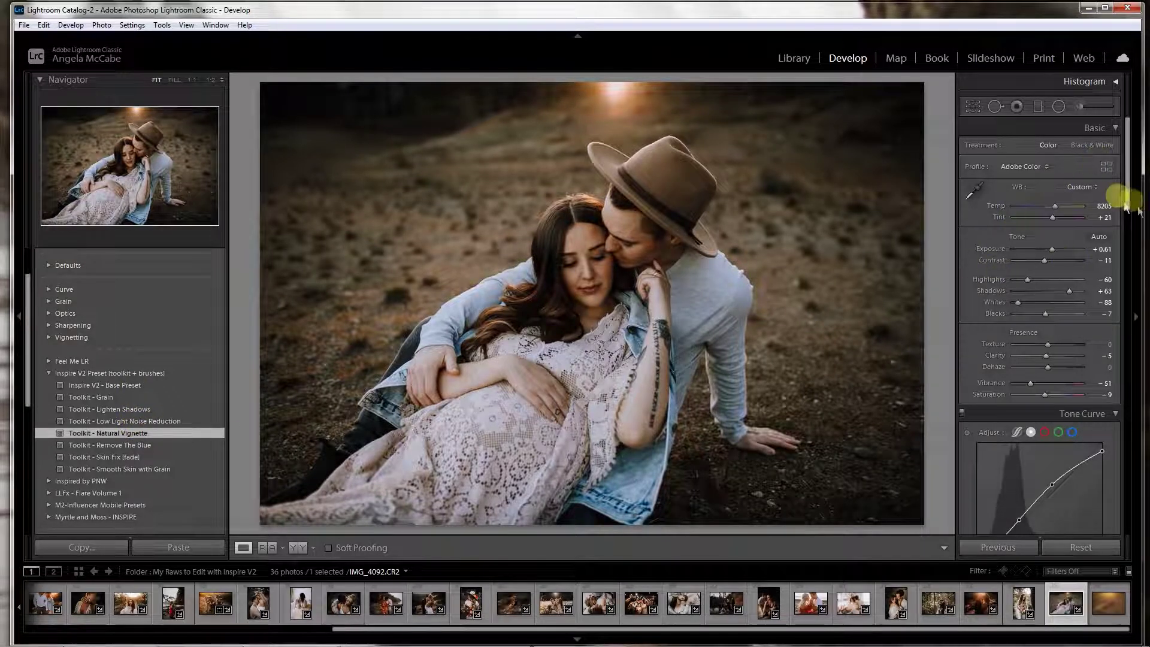
scroll(1138, 209, down, 15)
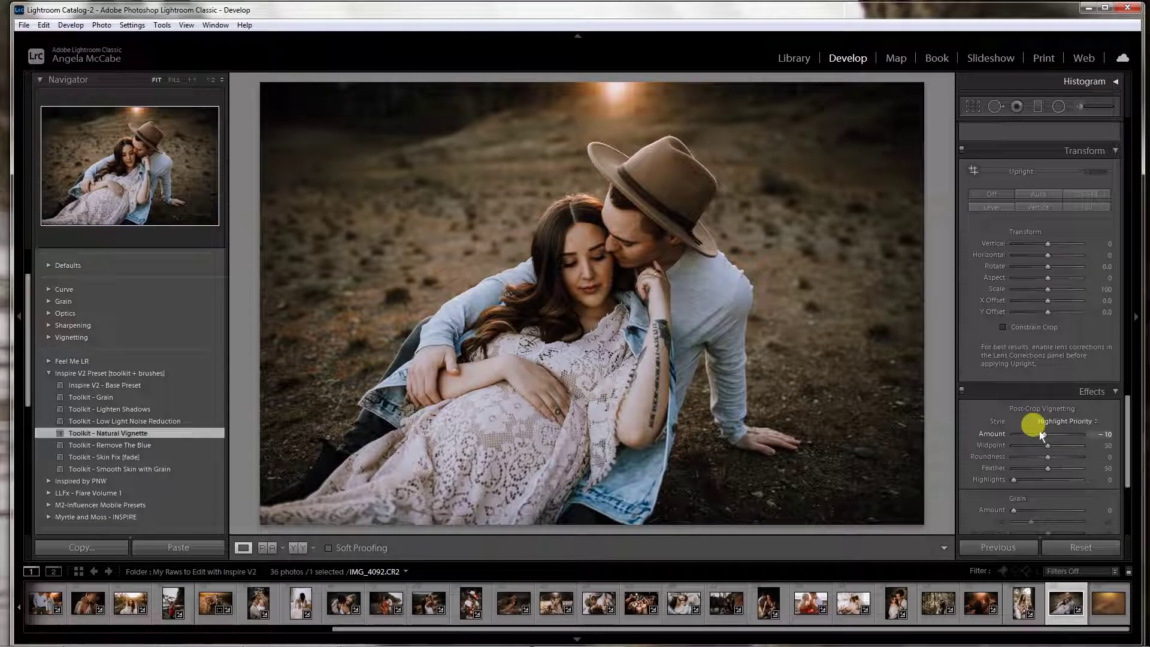
double_click(1043, 435)
Warm the seated couple photo's white balance further to Temp 8907 and Tint +29.
drag(1127, 437, 1113, 116)
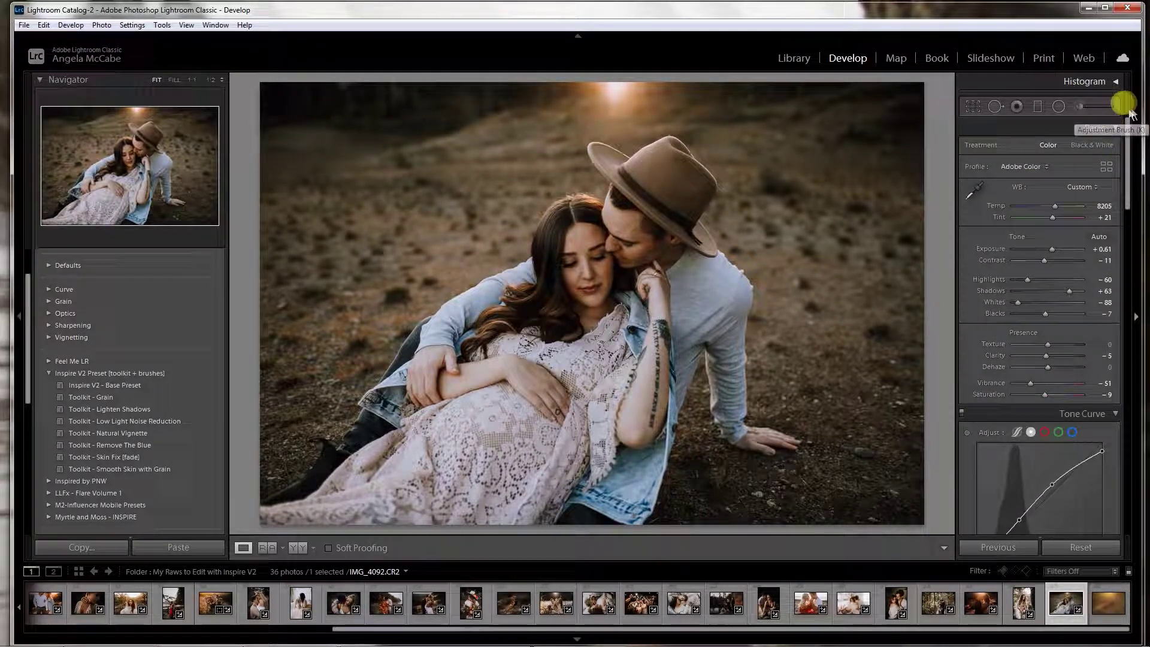
click(1050, 204)
drag(1055, 208, 1057, 221)
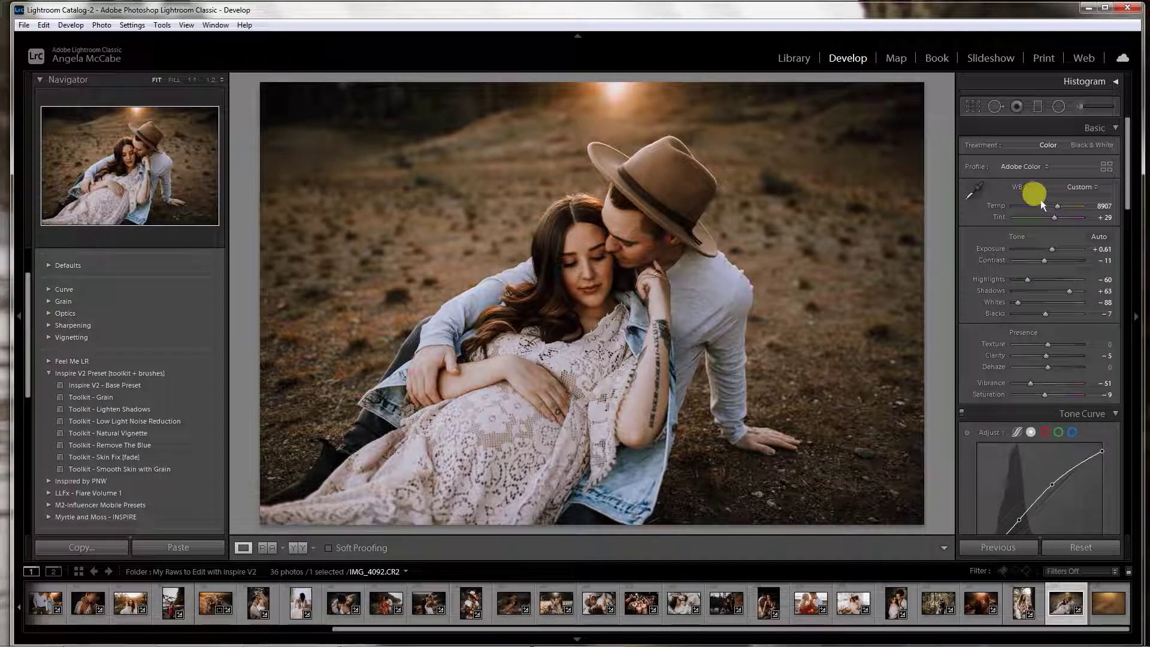
Add a graduated filter with the Myrtle & Moss golden effect across the seated couple photo's upper area, Saturation 23, and compare before and after.
click(1039, 108)
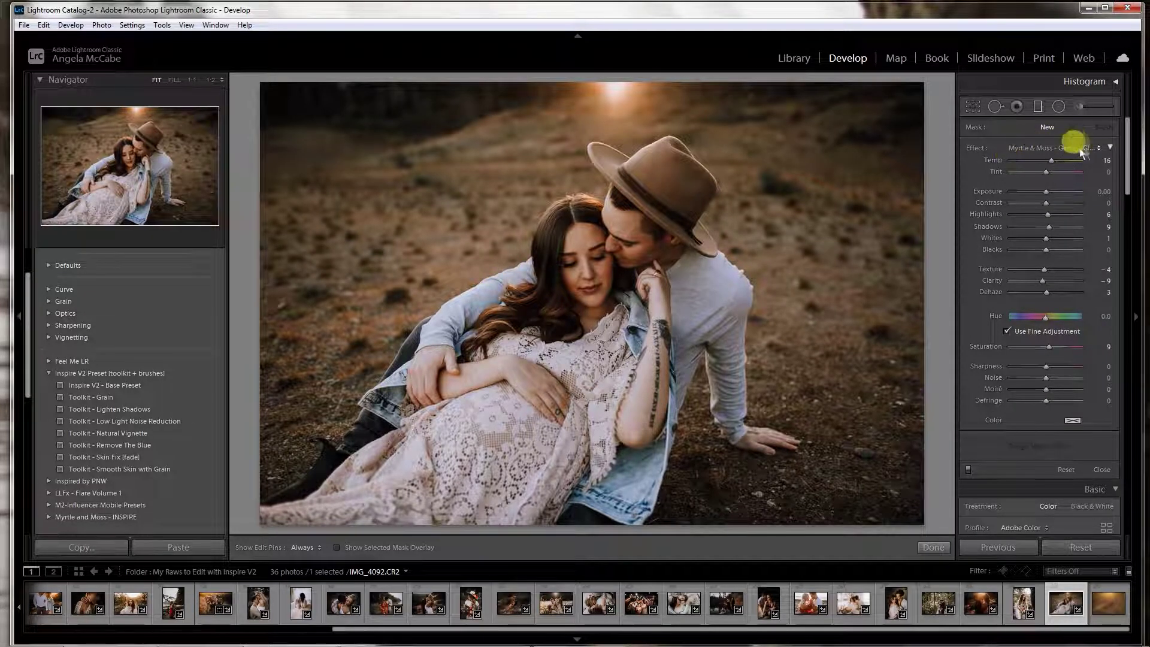
mouse_move(619, 81)
mouse_down()
mouse_move(602, 161)
mouse_move(610, 231)
mouse_move(648, 282)
mouse_move(642, 296)
mouse_move(632, 268)
mouse_up()
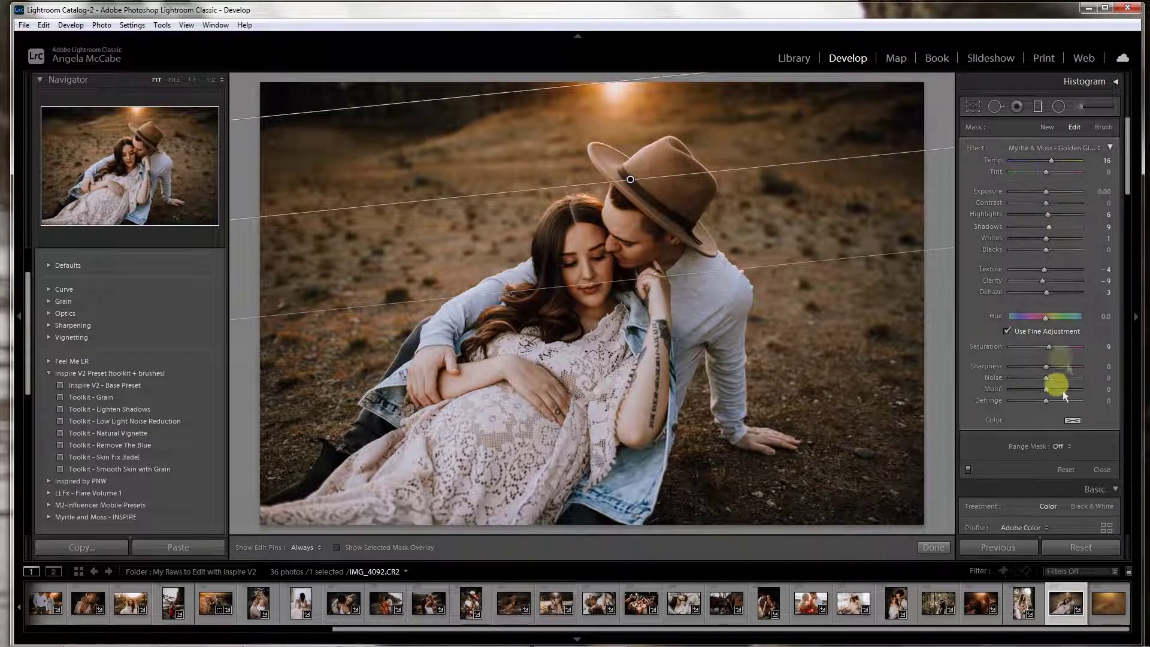
drag(1050, 347, 1053, 341)
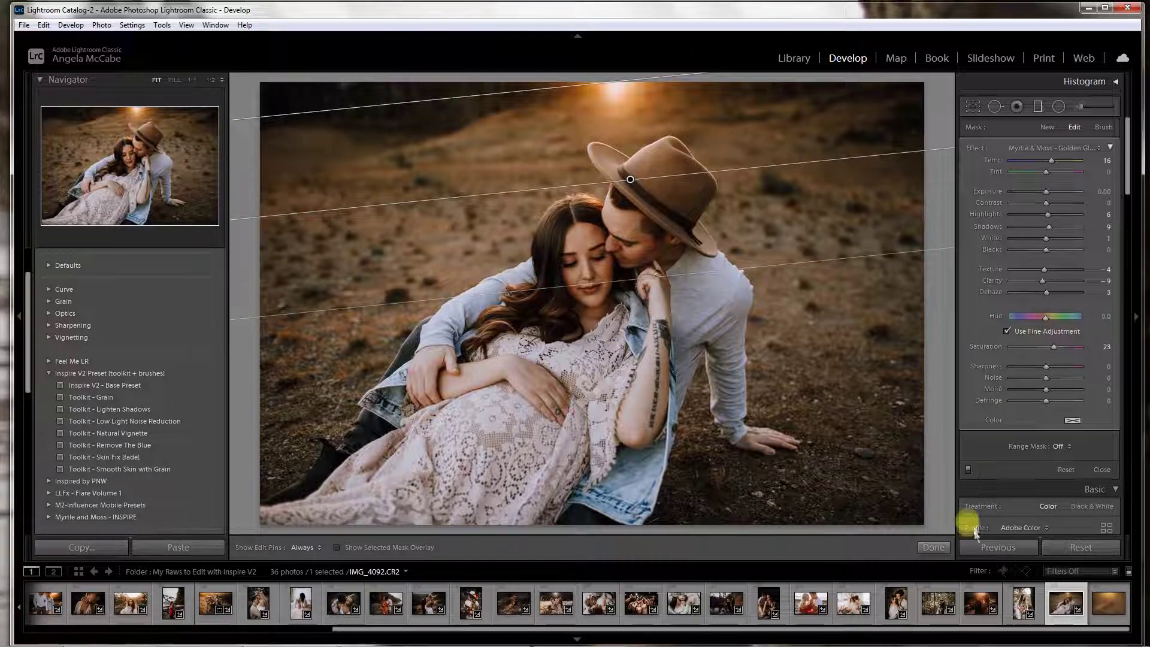
click(935, 547)
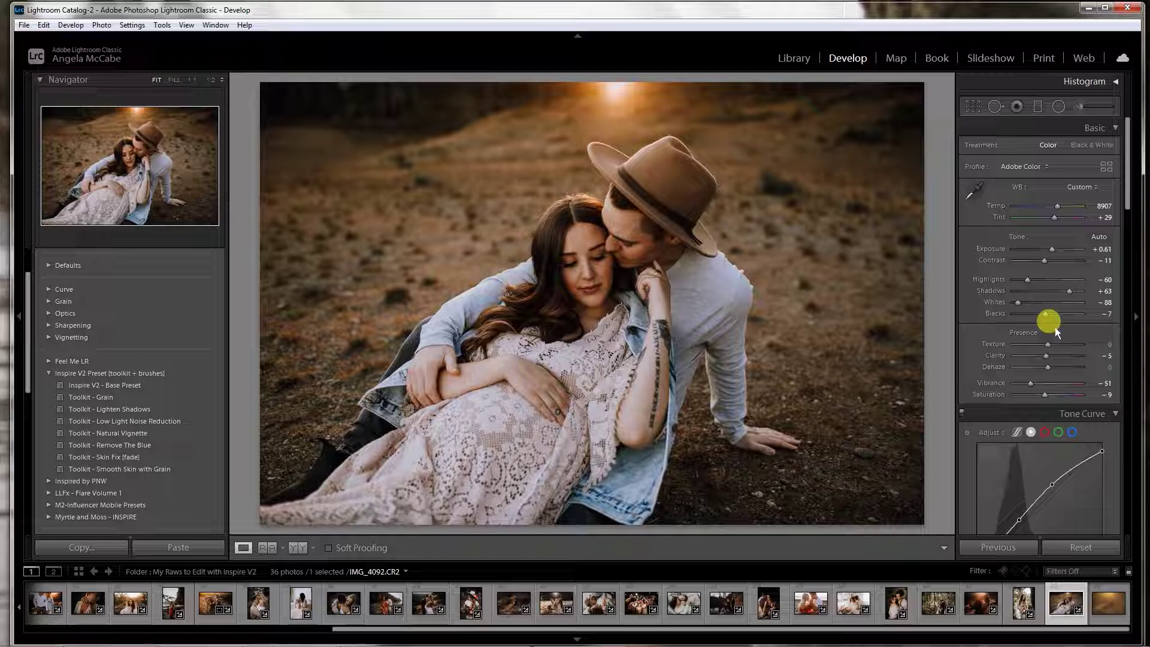
click(298, 548)
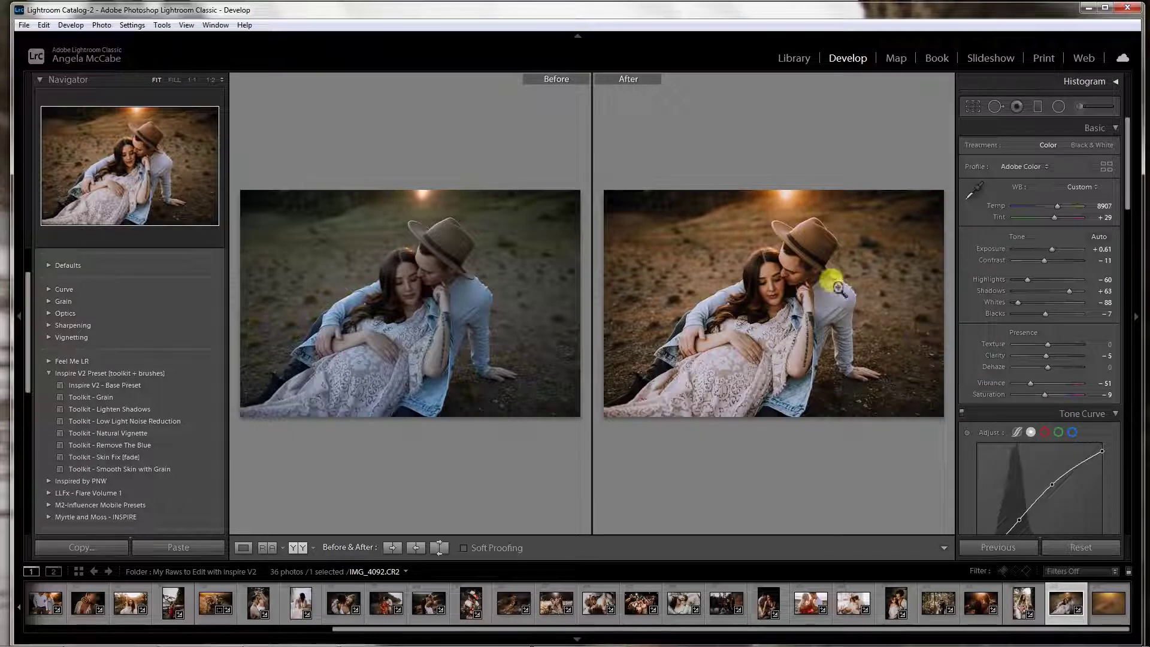
click(243, 548)
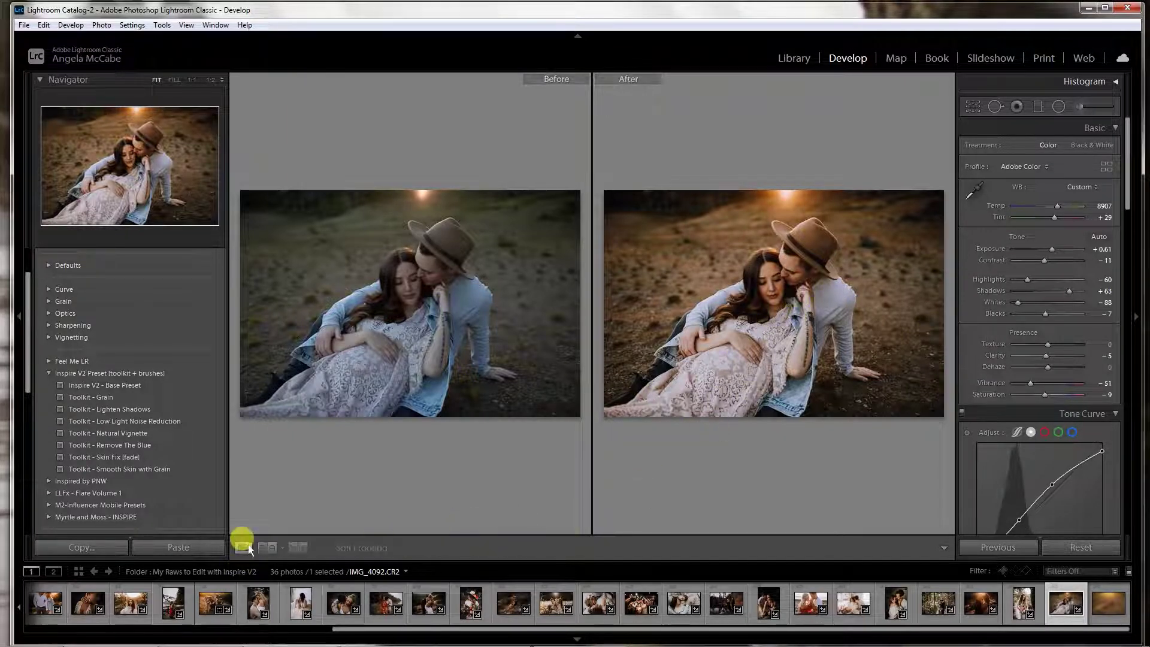
Open sunset couple photo IMG_9943.CR2, apply Inspire V2 - Base Preset, and set Dehaze to +47 and Exposure to +0.26.
click(1109, 609)
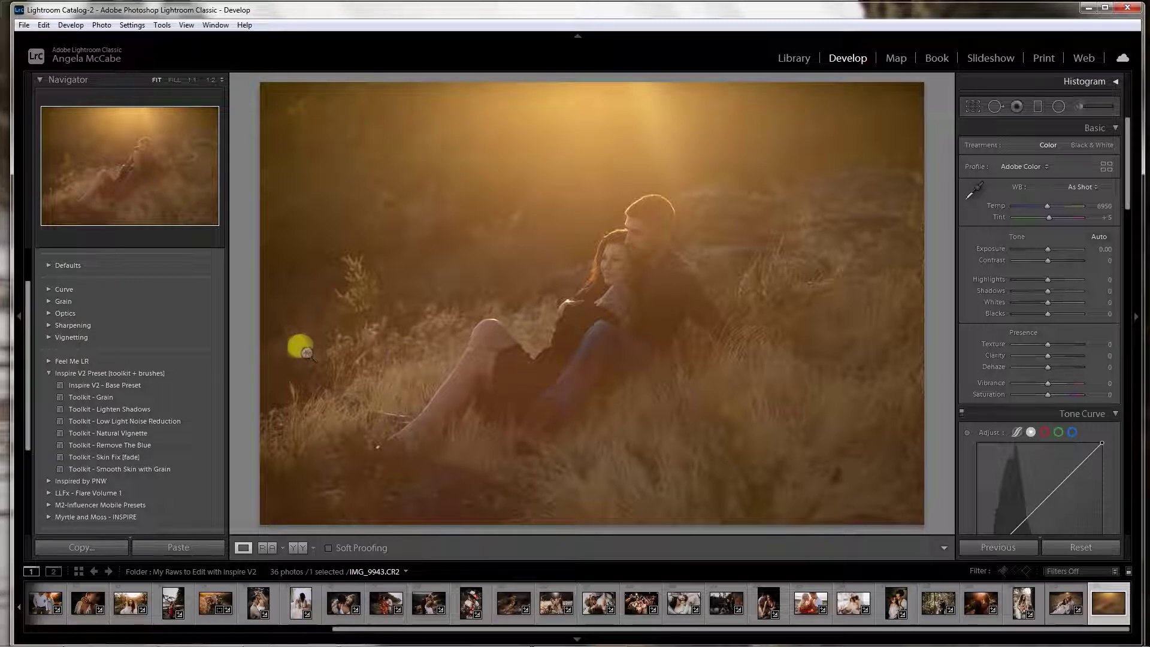
click(167, 384)
click(167, 386)
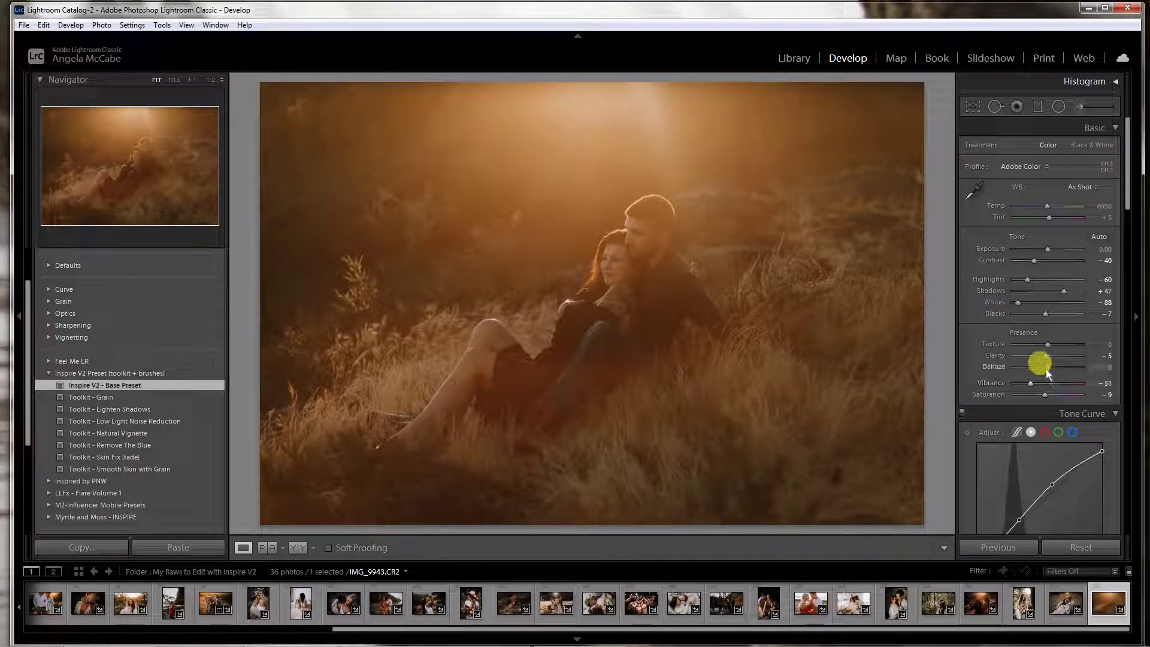
drag(1049, 366, 1065, 362)
drag(1051, 256, 1052, 249)
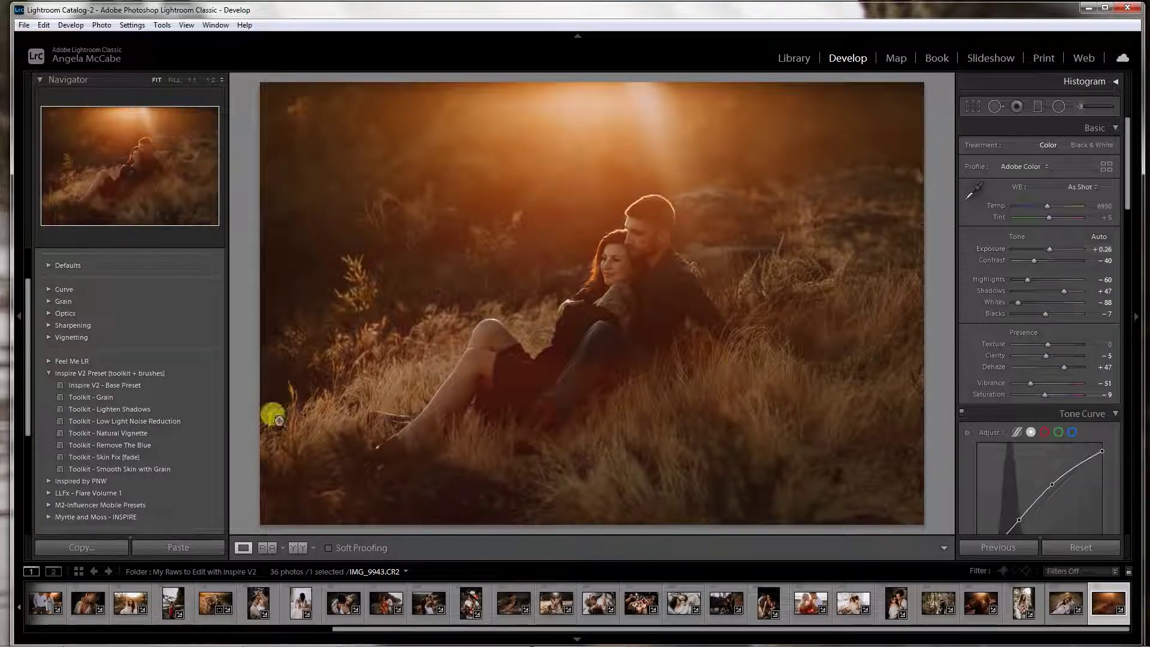
Apply Toolkit - Natural Vignette to the sunset couple photo and set Highlights to -5 and Whites to -49.
click(130, 431)
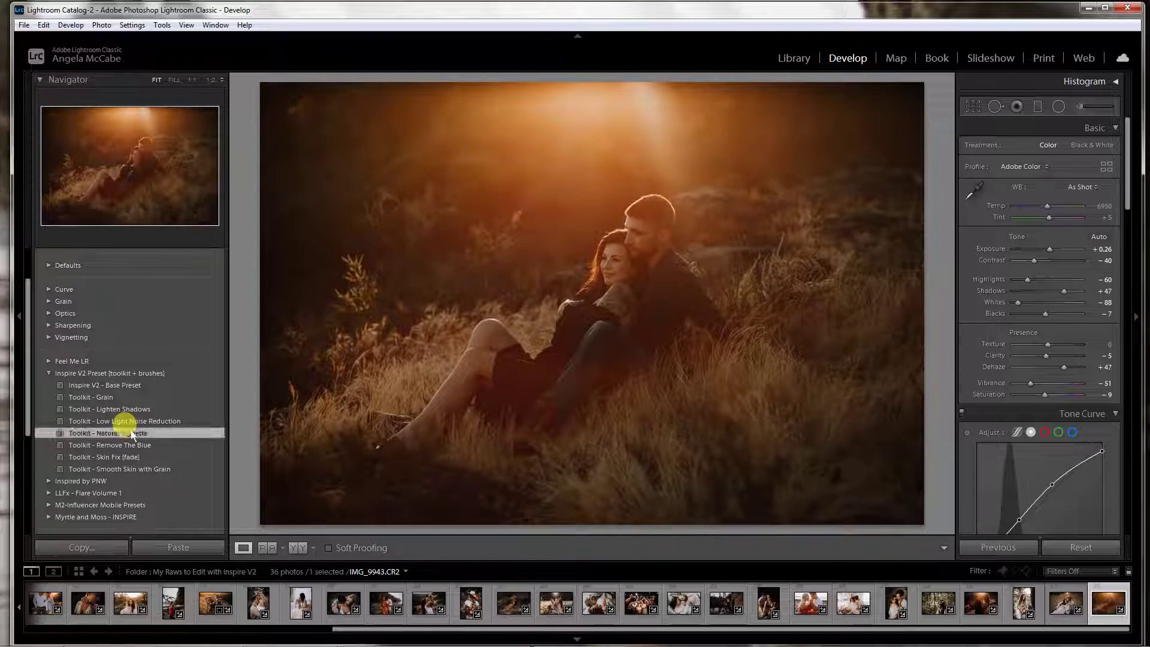
drag(1018, 302, 1045, 279)
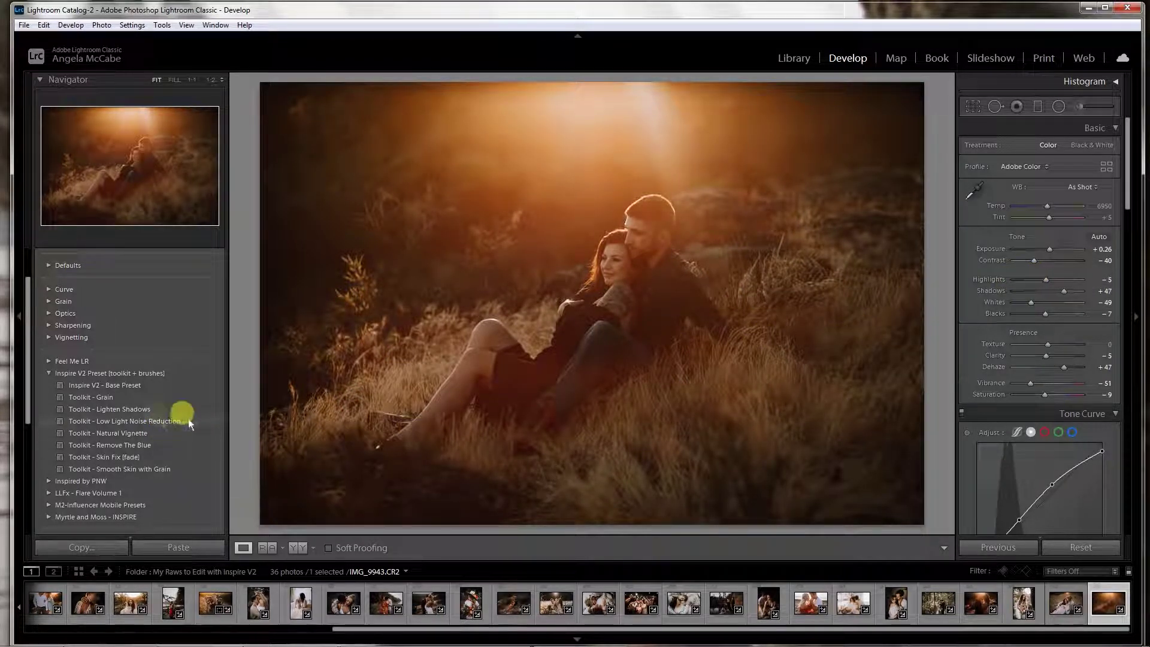
Inspect the couple's faces up close and apply Toolkit - Low Light Noise Reduction to the sunset photo.
click(597, 254)
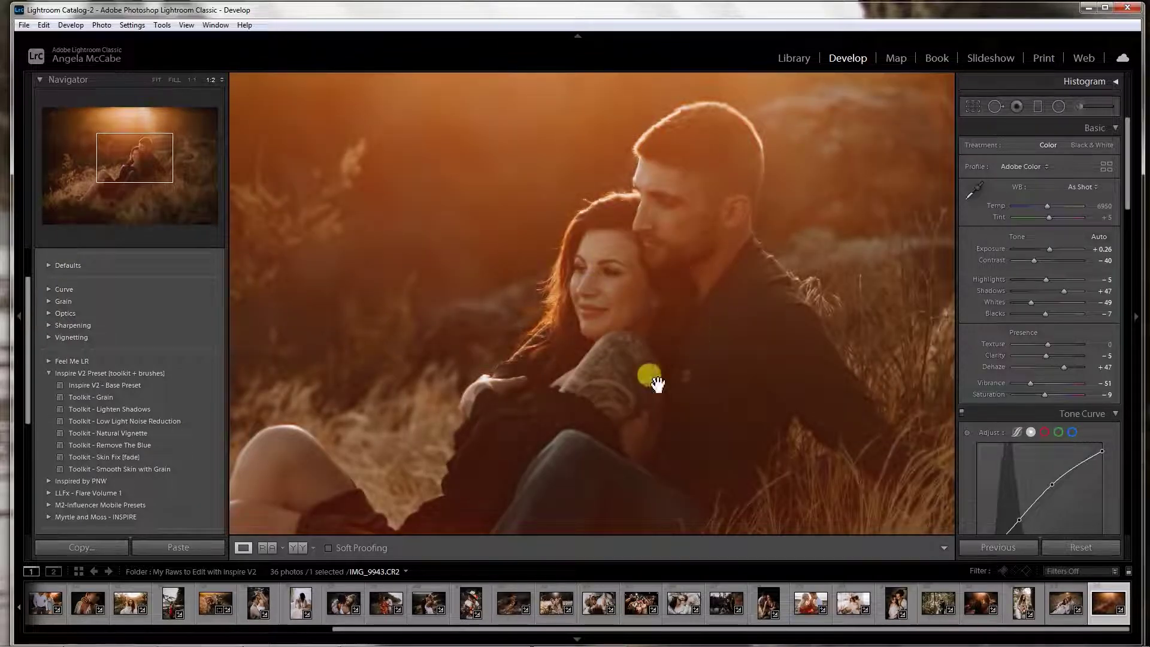
click(168, 420)
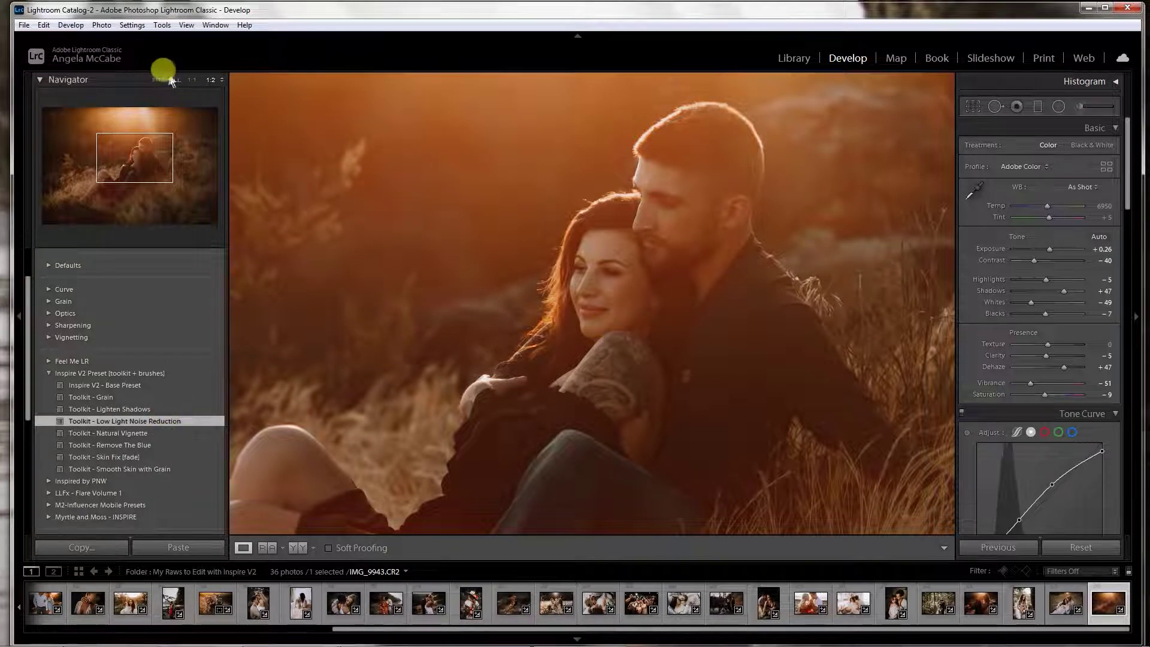
click(158, 80)
Set the sunset couple photo's Contrast to -18 and Shadows to +12, and compare it before and after.
drag(1031, 268, 1047, 296)
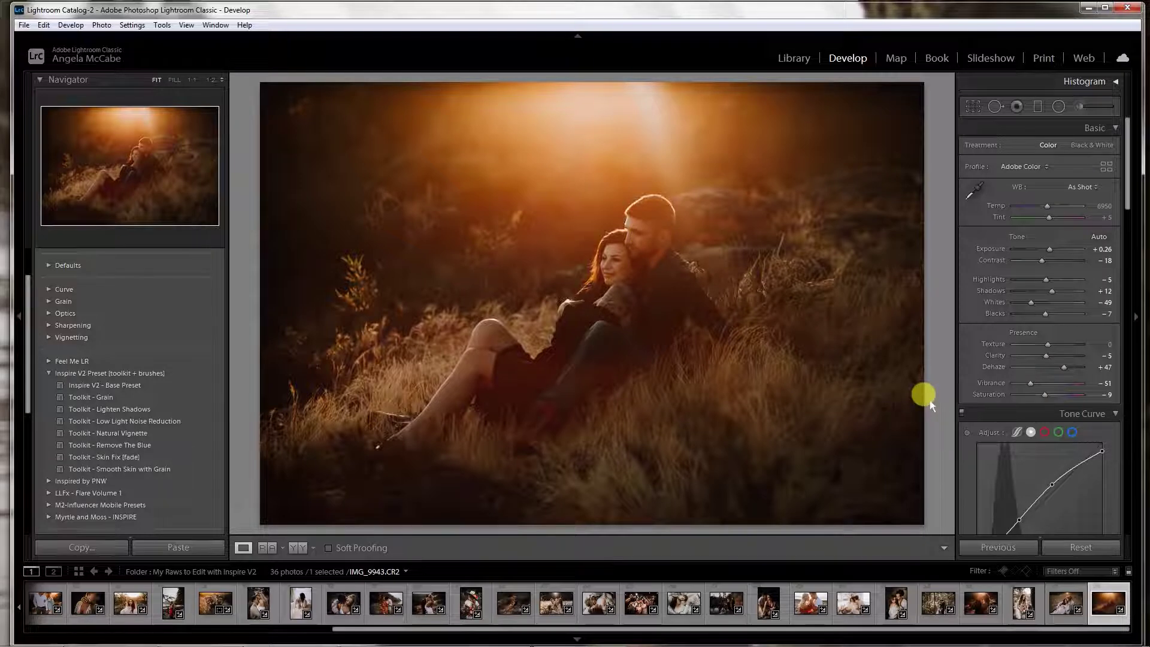
click(298, 547)
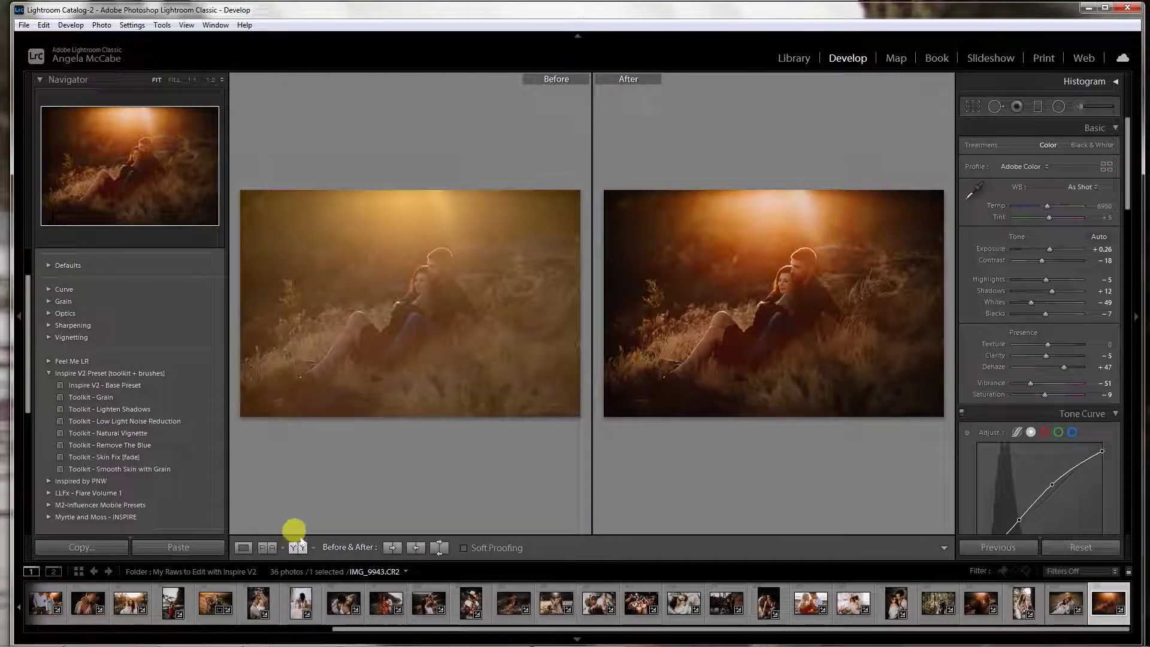
click(244, 548)
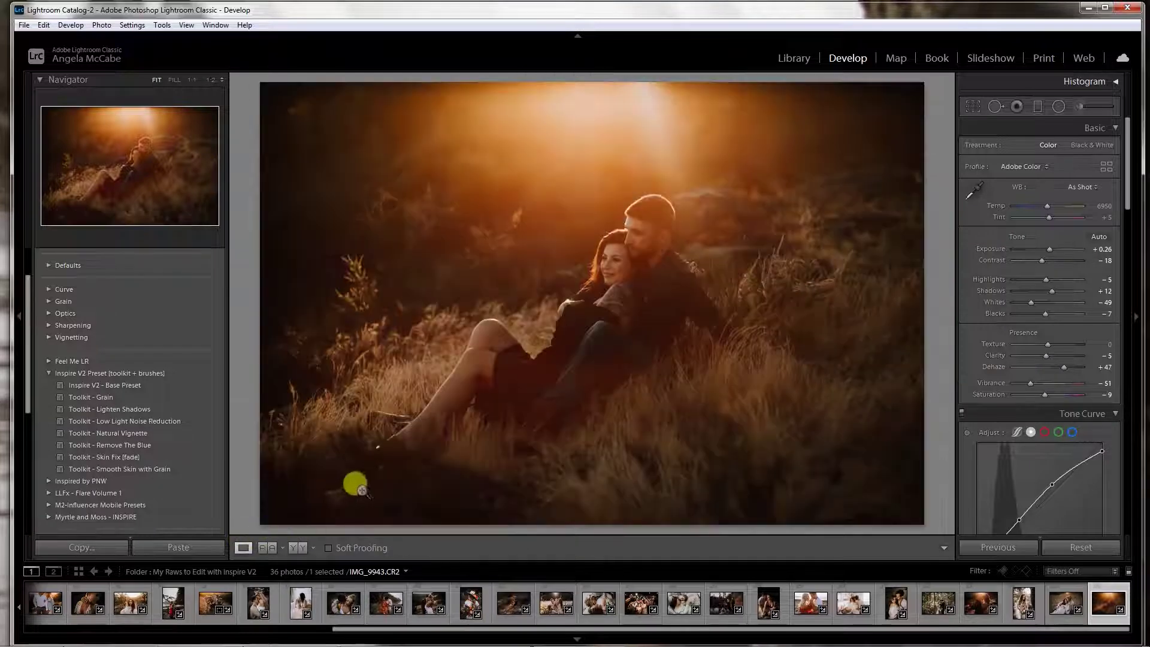
Try an adjustment brush stroke with the Myrtle & Moss golden effect on the sunset couple photo and undo it.
click(1080, 107)
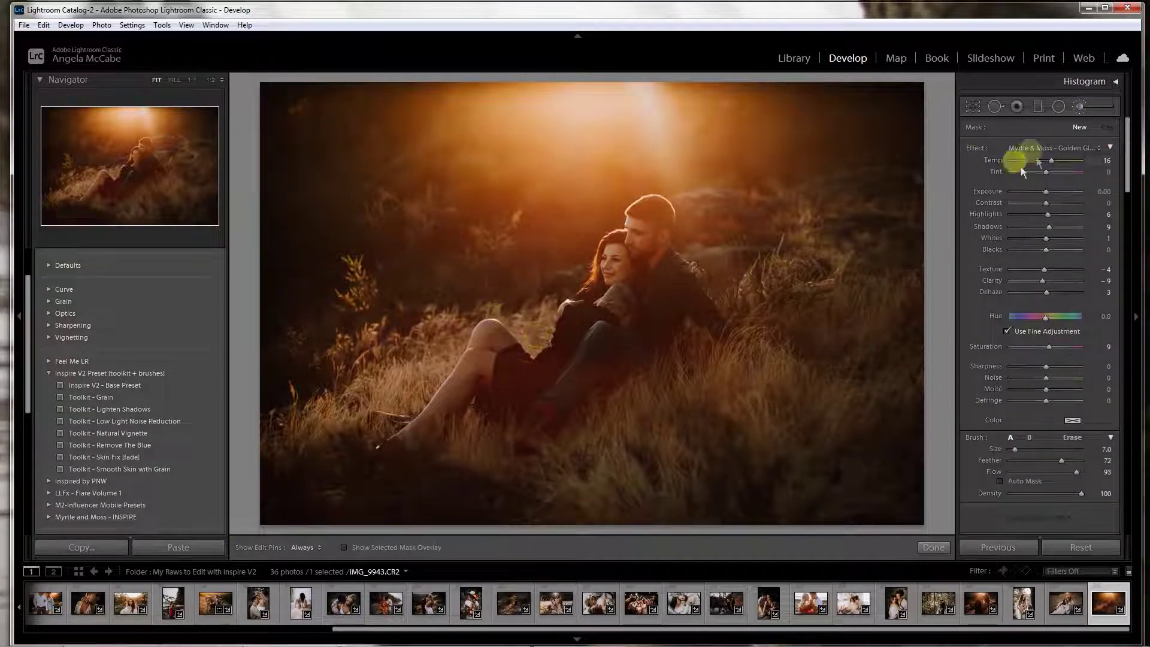
key(h)
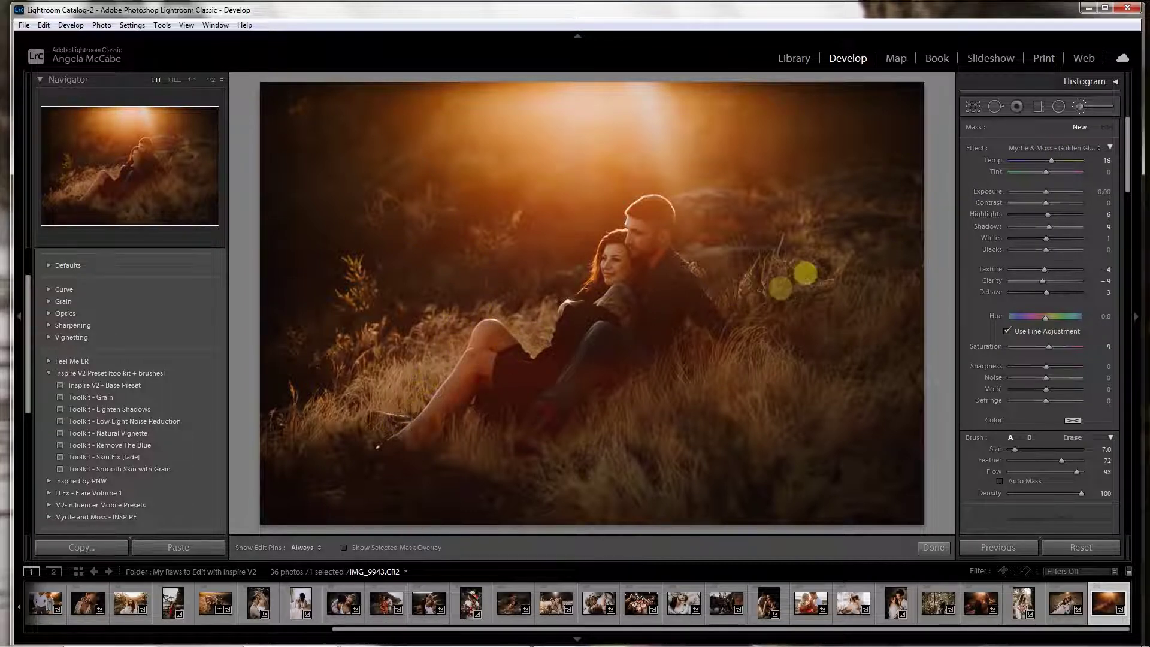
key(ctrl+z)
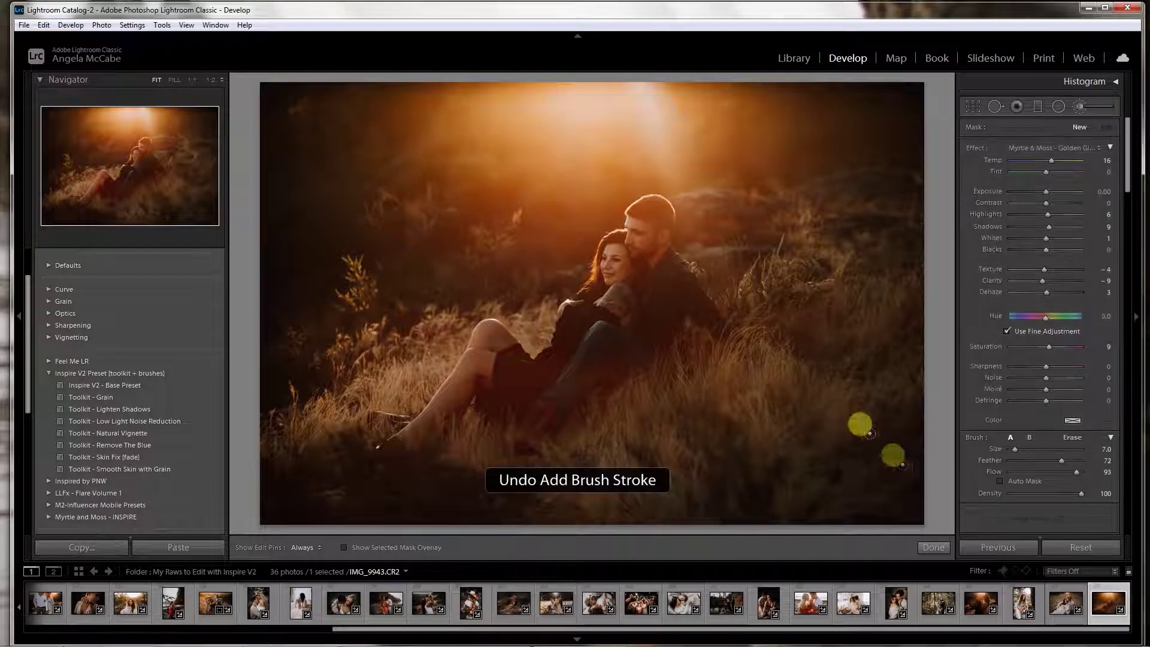
click(932, 547)
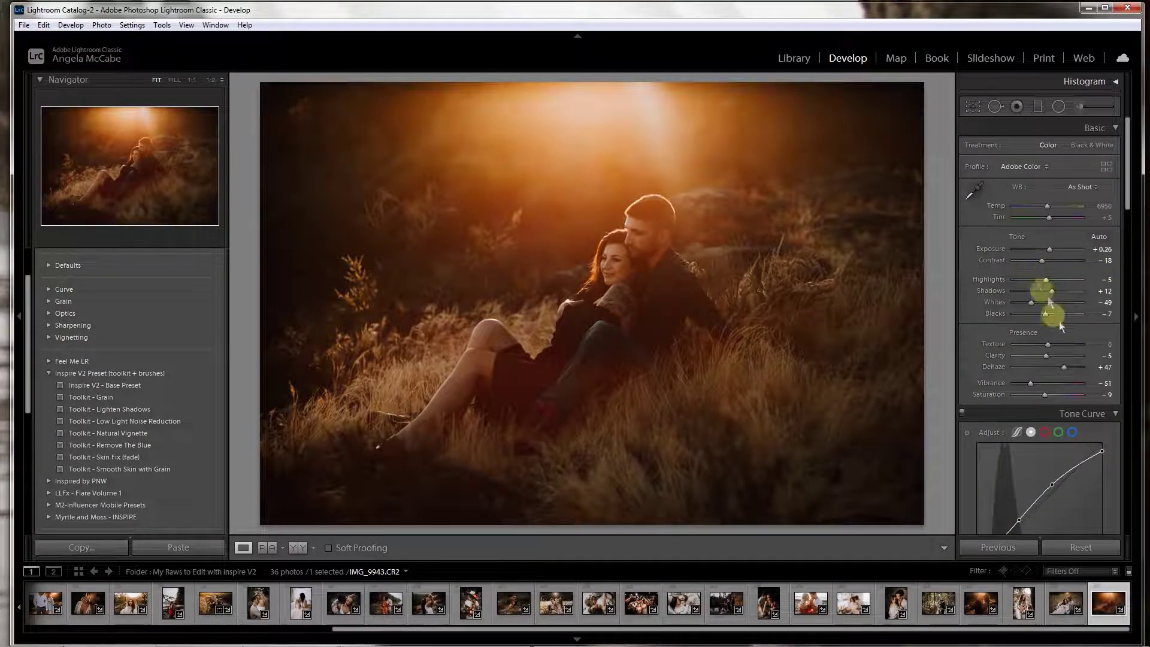
Reset the sunset couple photo's Clarity to 0.
double_click(1045, 356)
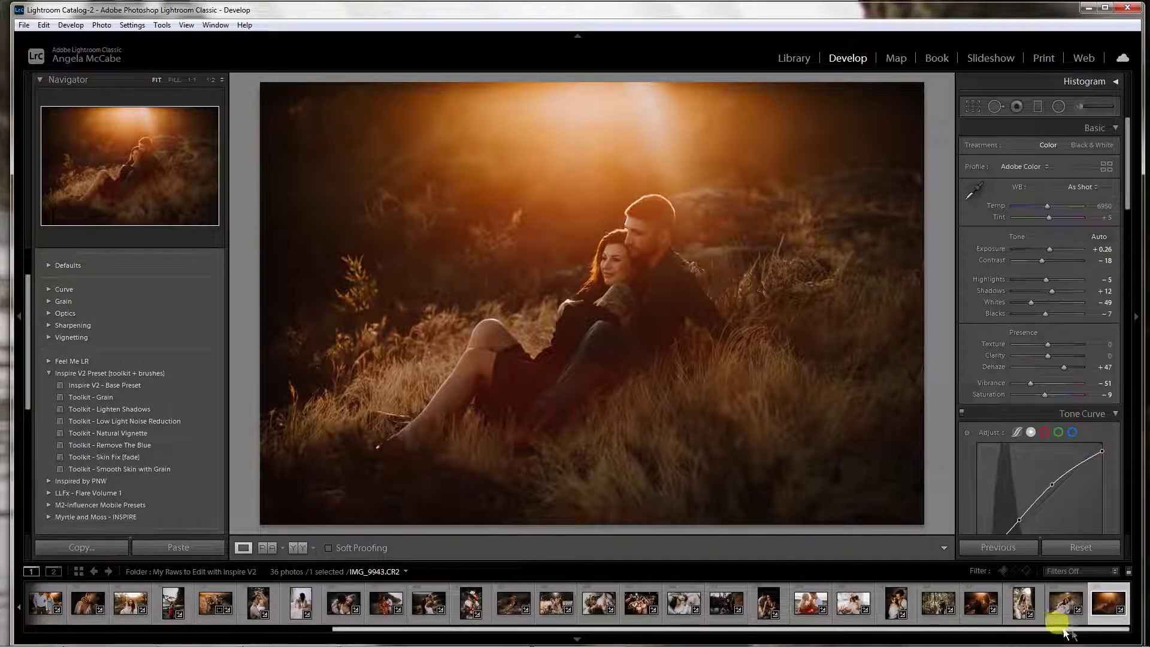
Browse through the edited photos in the folder and reopen the seated couple photo IMG_4092.CR2.
drag(1058, 629, 779, 635)
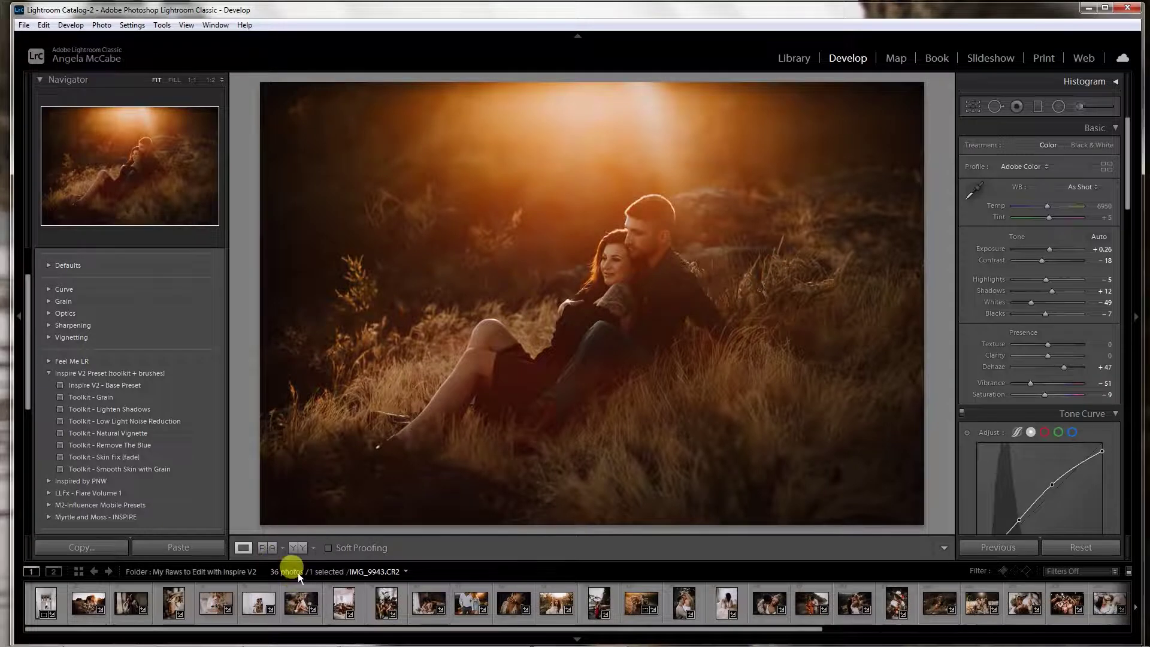
drag(447, 628, 767, 630)
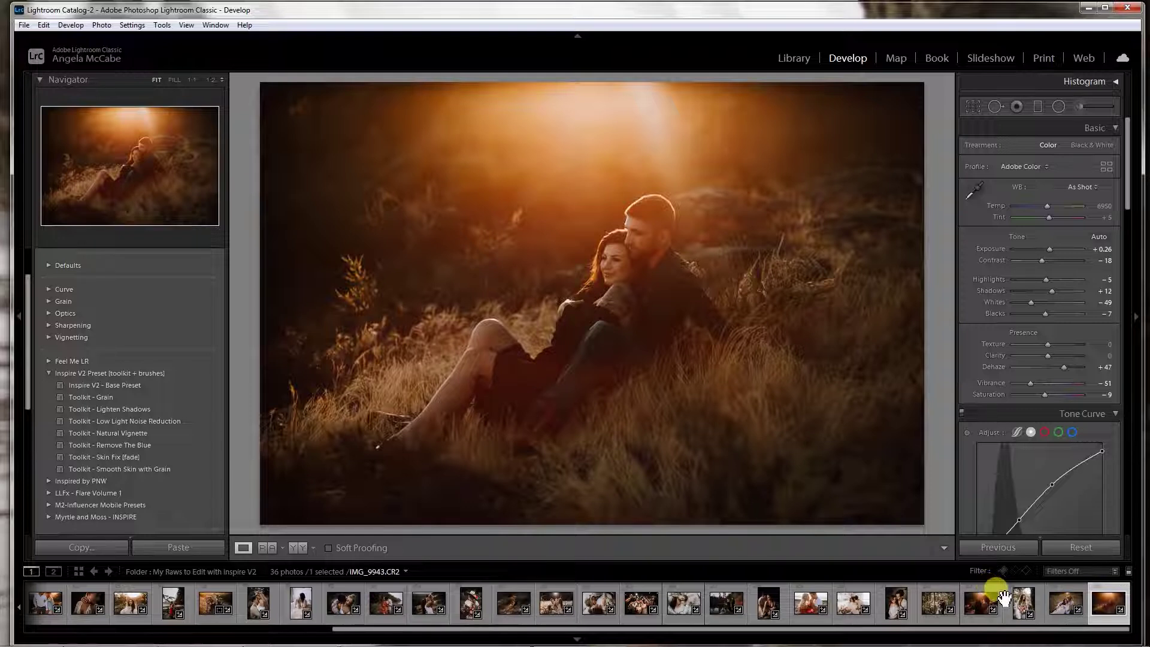
click(1058, 610)
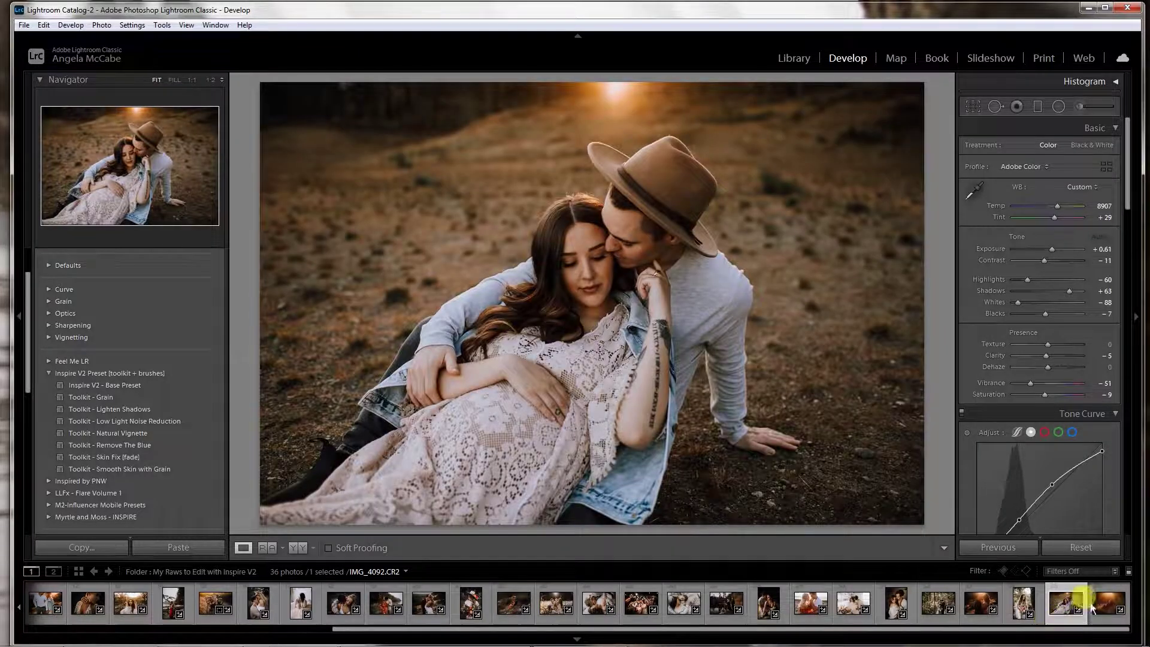